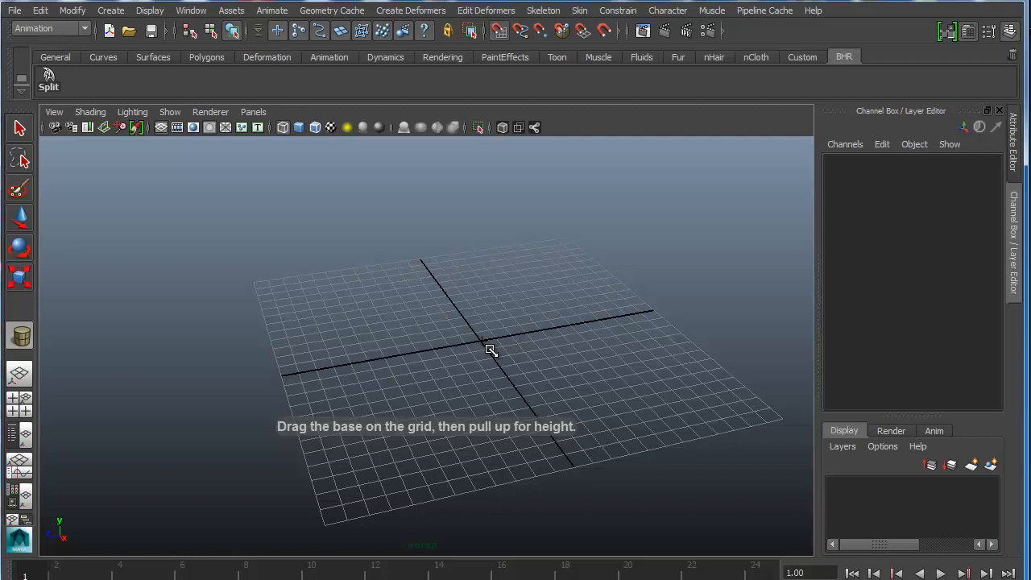
Create a polygon cylinder with a radius of about 3 units, standing upright at the centre of the grid
drag(488, 348, 538, 153)
alt+drag(542, 218, 532, 239)
alt+middle_drag(532, 239, 505, 327)
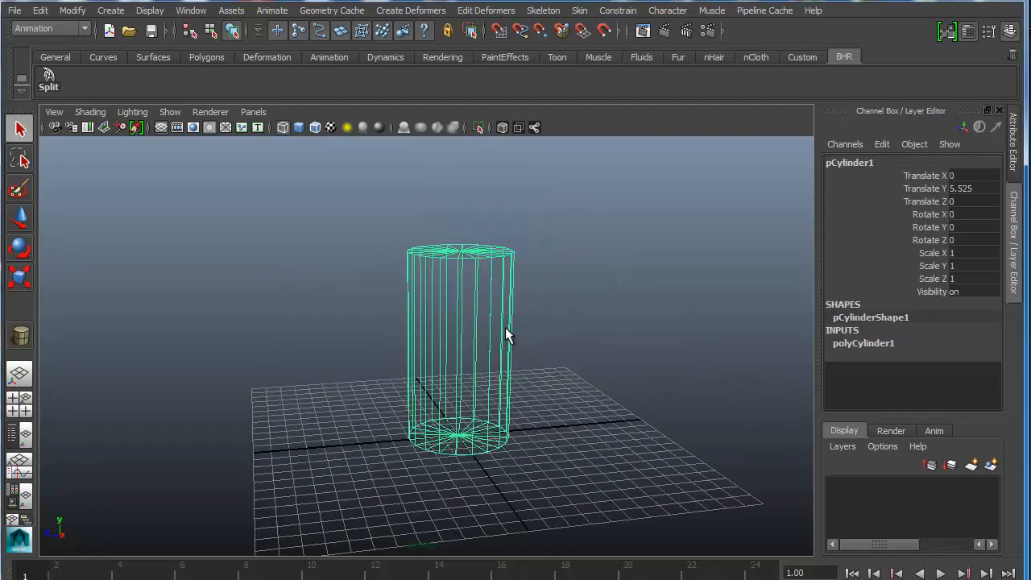
Set the cylinder's height to 15, its axis subdivisions to 8 and its height subdivisions to 8
click(882, 346)
scroll(991, 333, down, 2)
click(962, 326)
text(15)
key(Return)
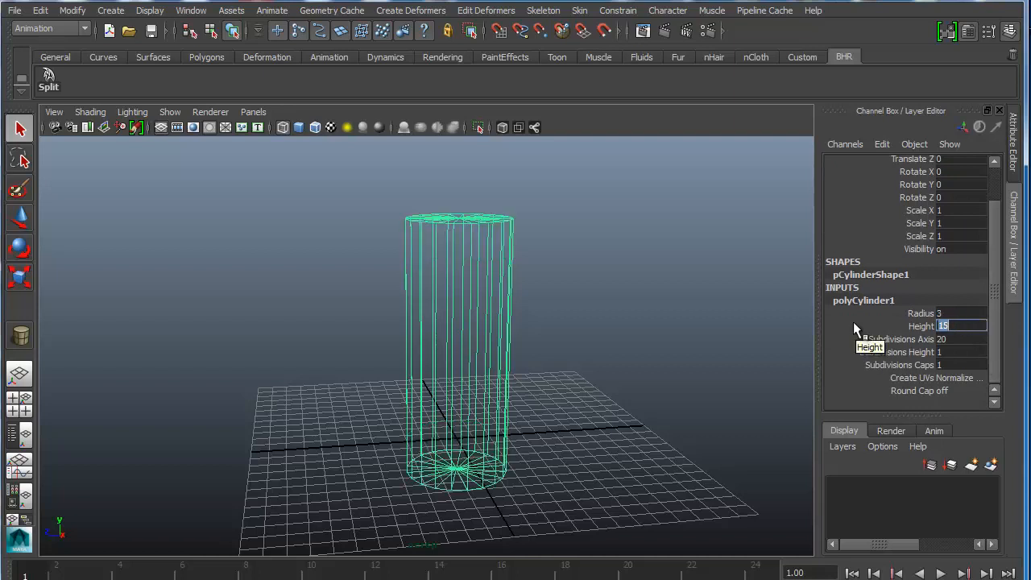
click(974, 339)
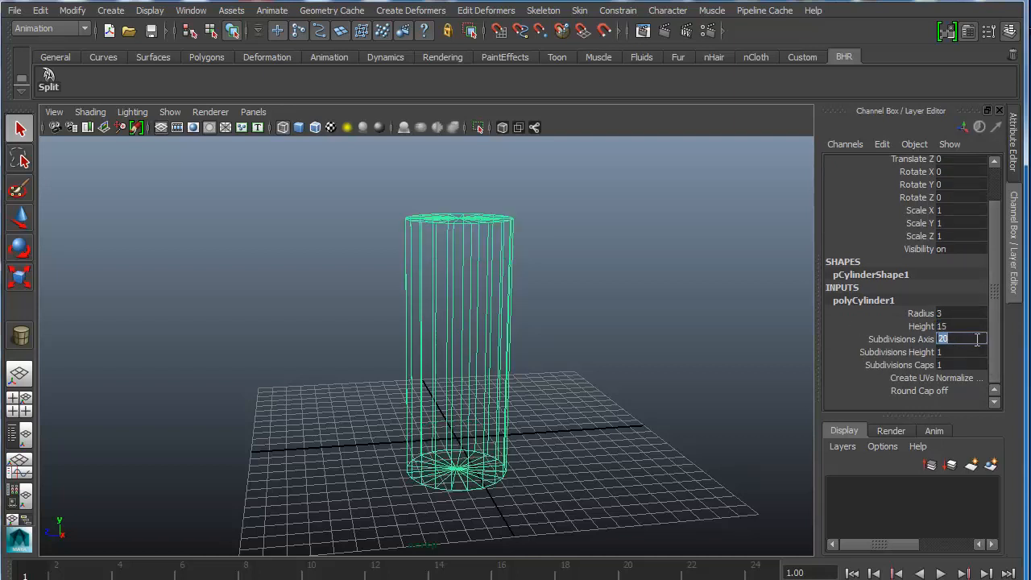
text(8)
key(Tab)
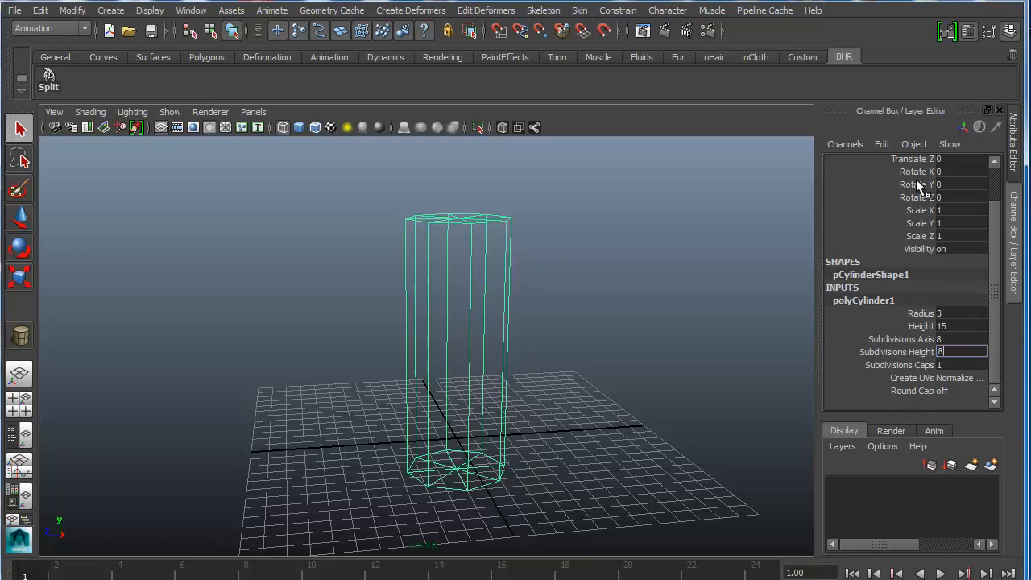
Lay the cylinder horizontally with a 90-degree X rotation and set its Y translation to 0
click(994, 162)
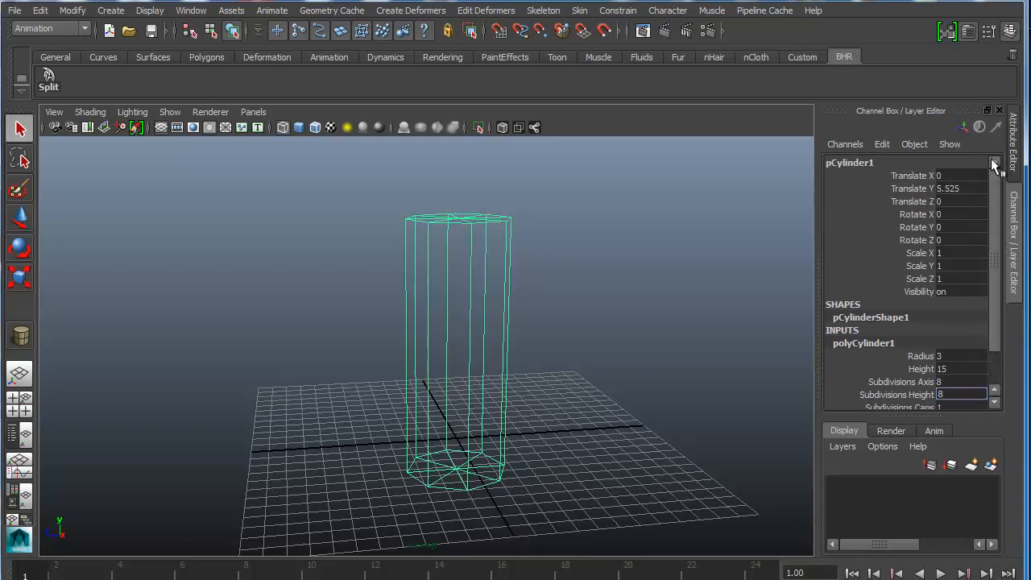
click(947, 213)
text(90)
key(Return)
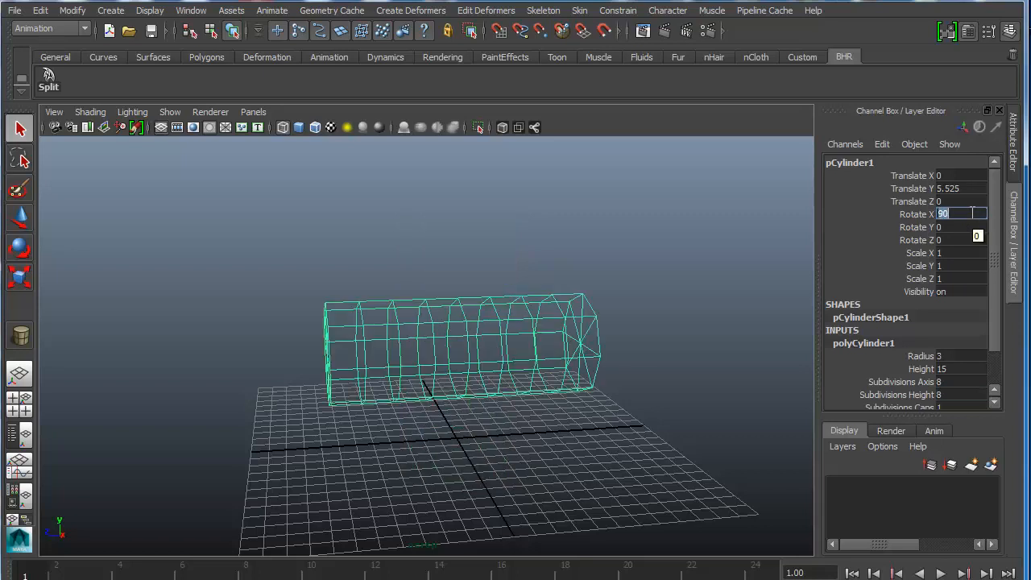
alt+drag(467, 380, 810, 260)
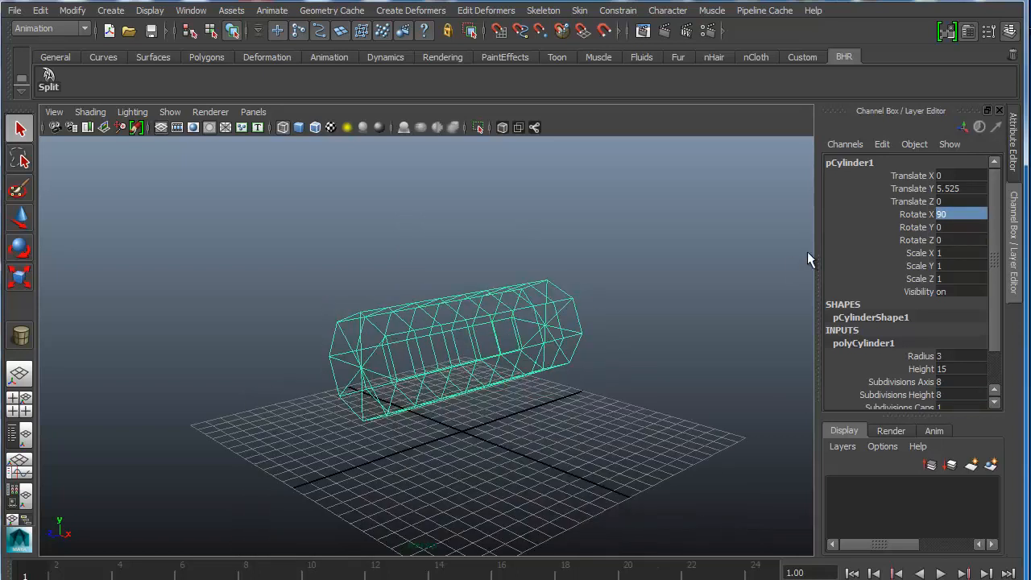
click(960, 190)
text(0)
key(Return)
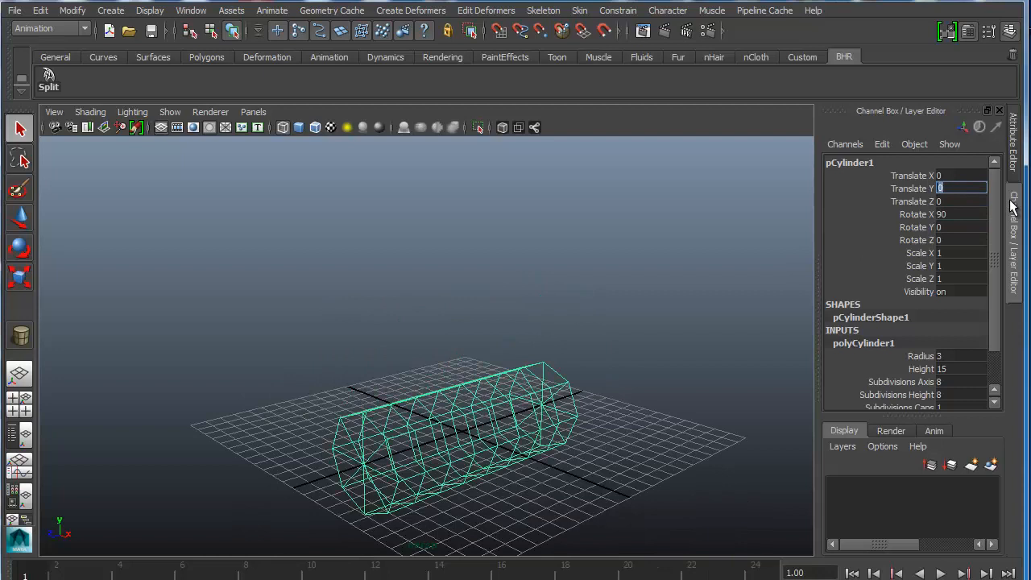
Turn on shaded display in the perspective view and look at the cylinder from its side
alt+drag(465, 459, 524, 456)
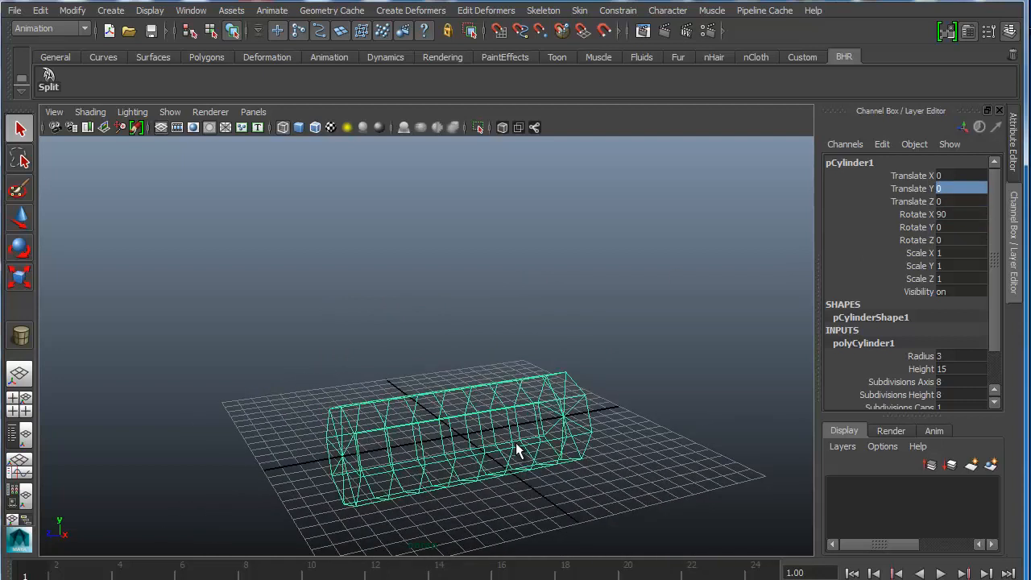
key(5)
mouse_move(479, 403)
alt+mouse_down()
mouse_move(478, 382)
mouse_move(384, 376)
alt+mouse_up()
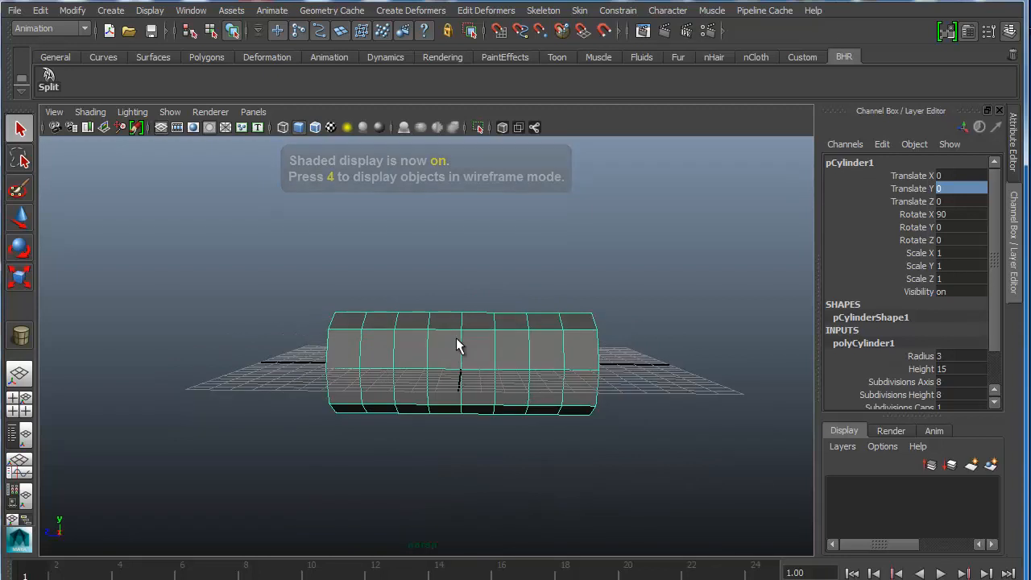
Enlarge the side view and display the cylinder shaded with its wireframe edges overlaid
key(space)
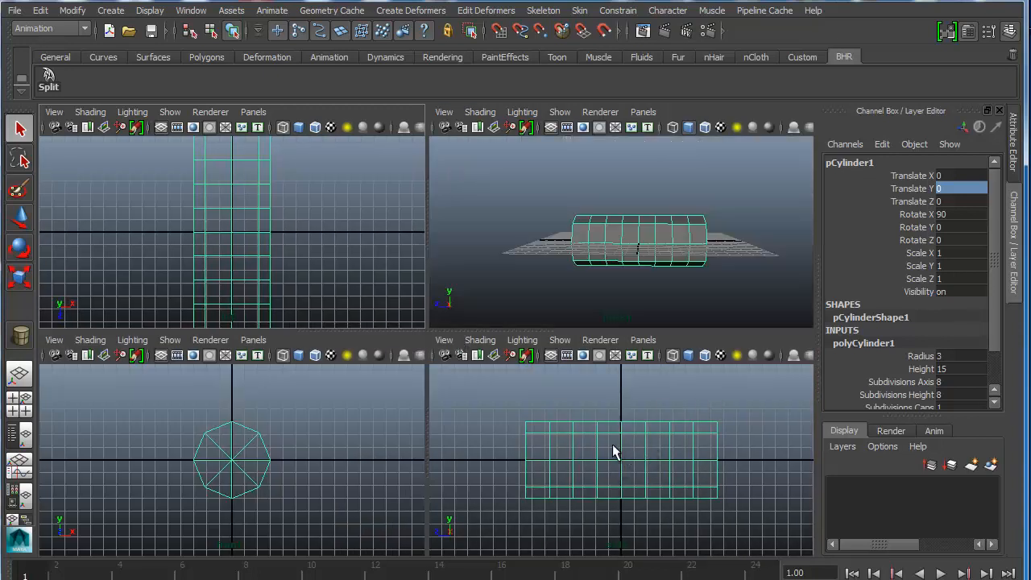
key(space)
scroll(501, 406, up, 1)
alt+middle_drag(501, 406, 513, 394)
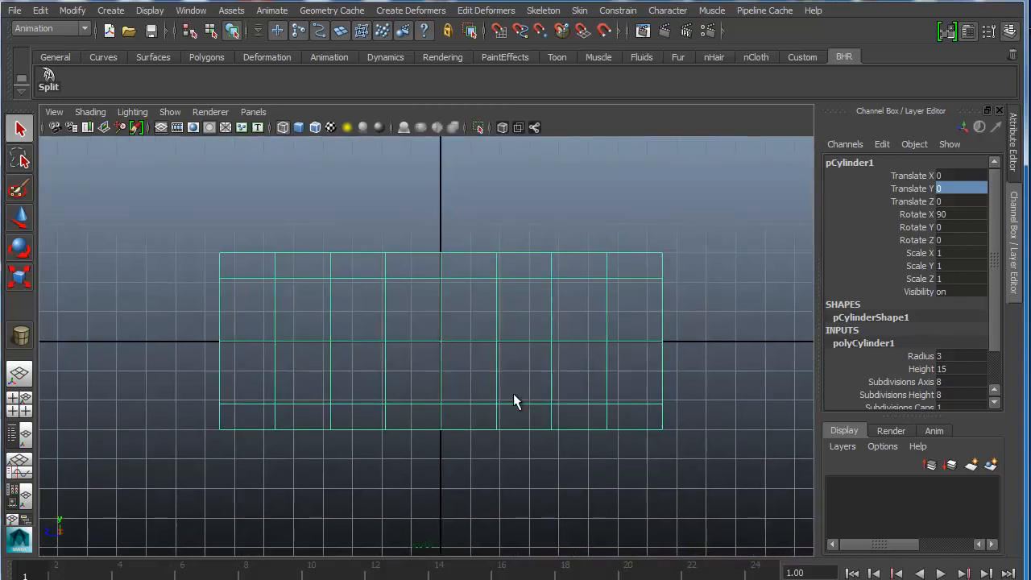
key(5)
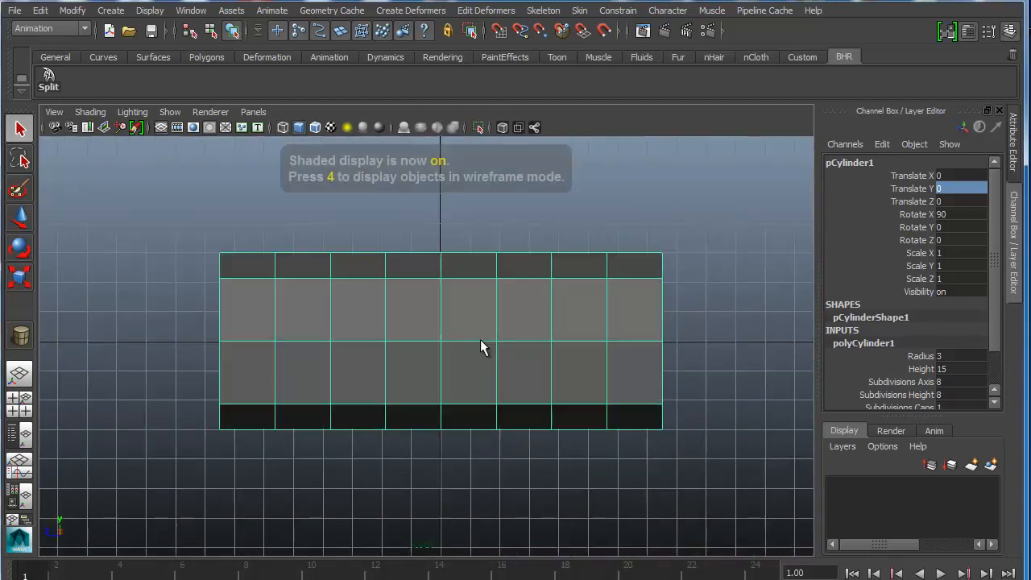
click(316, 128)
click(383, 199)
click(536, 290)
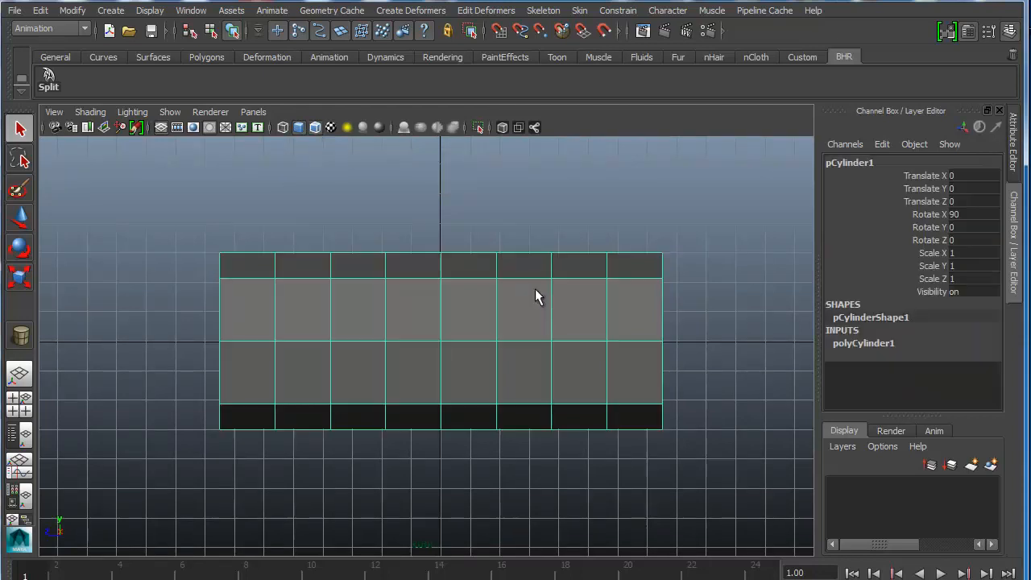
Switch the cylinder to vertex editing and scale down the vertex ring at its left end in the side view
alt+middle_drag(433, 287, 450, 282)
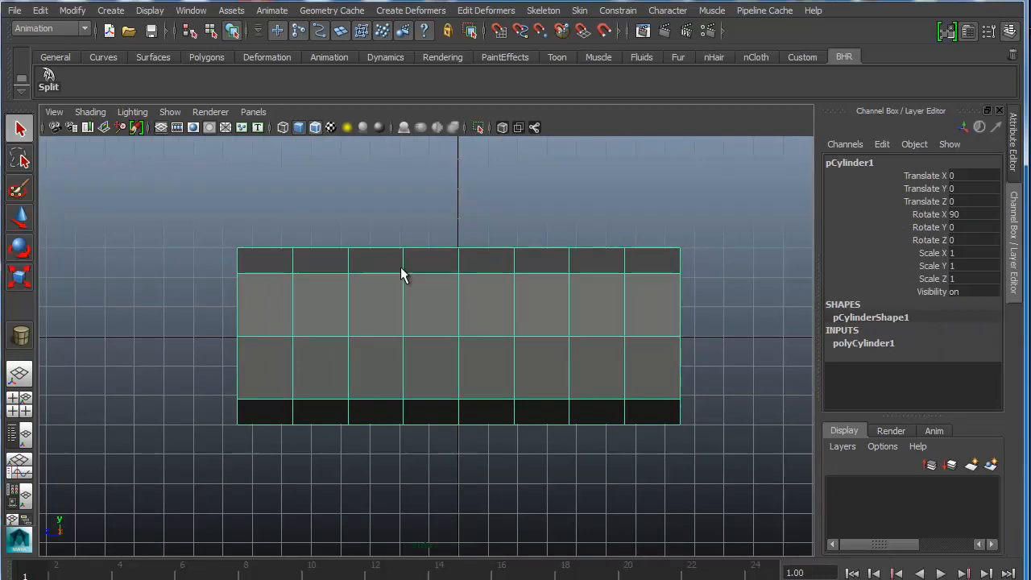
click(474, 200)
click(455, 280)
alt+middle_drag(314, 254, 365, 254)
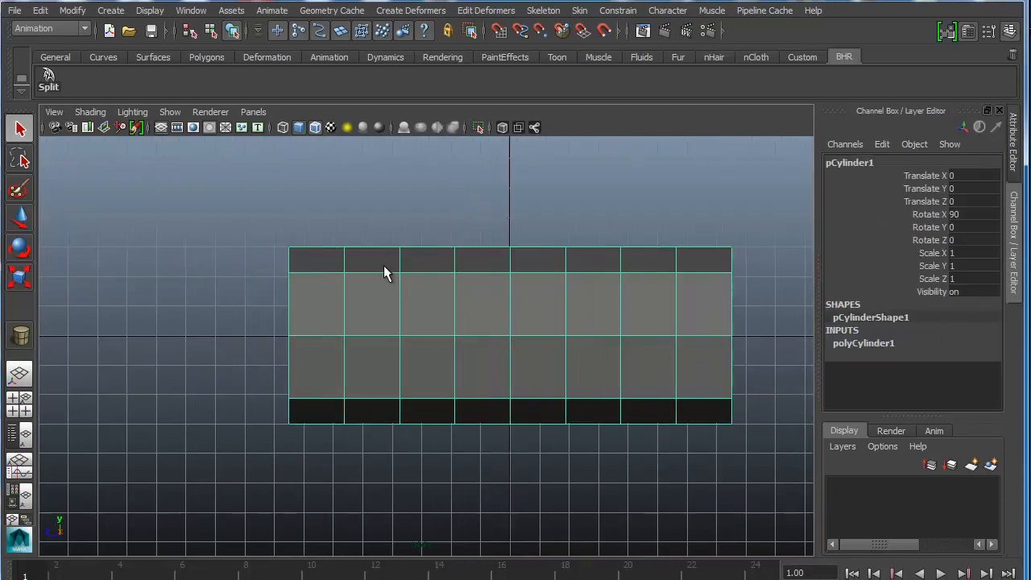
right_drag(391, 269, 365, 241)
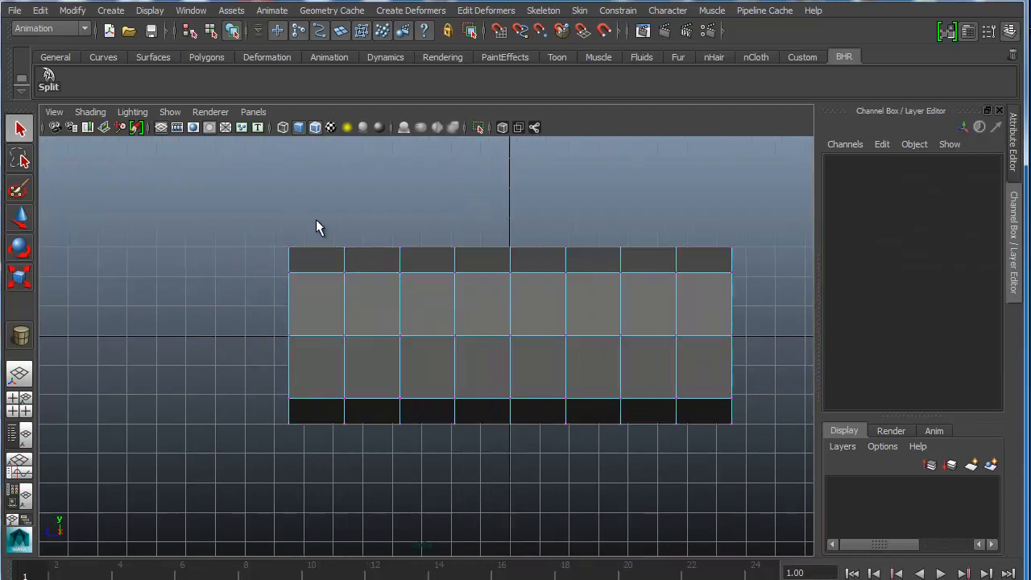
drag(317, 234, 279, 395)
key(w)
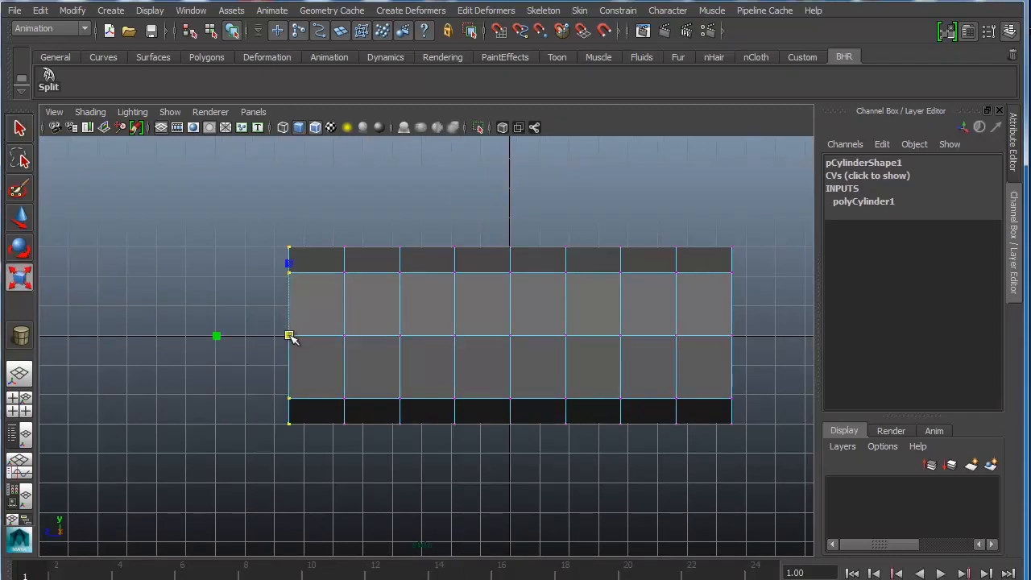
key(space)
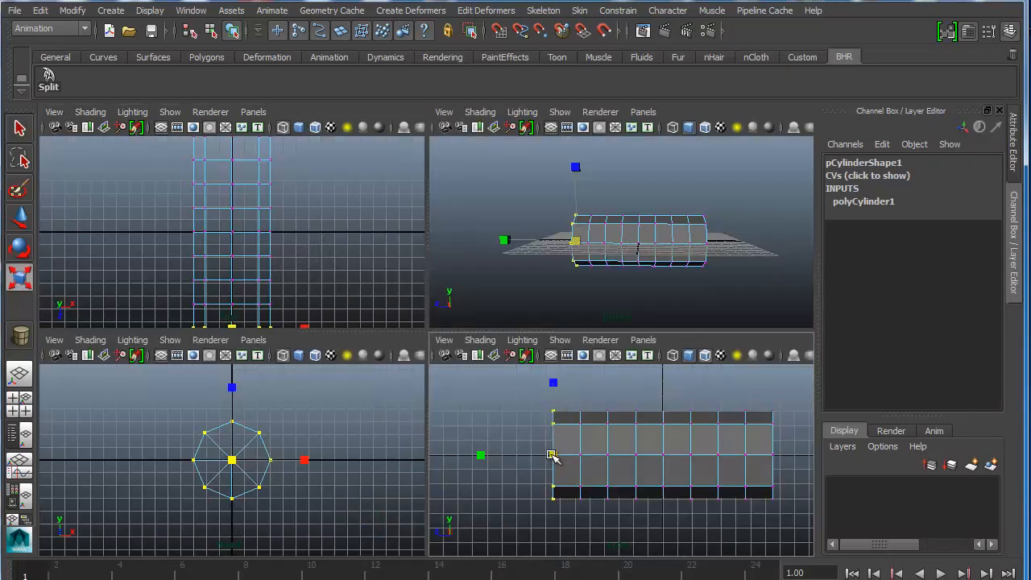
mouse_move(541, 456)
mouse_down()
mouse_move(554, 454)
mouse_move(525, 456)
mouse_move(535, 454)
mouse_up()
Tilt the two vertex rings at the tapered end and shift them outward and slightly upward in the side view
drag(590, 397, 513, 520)
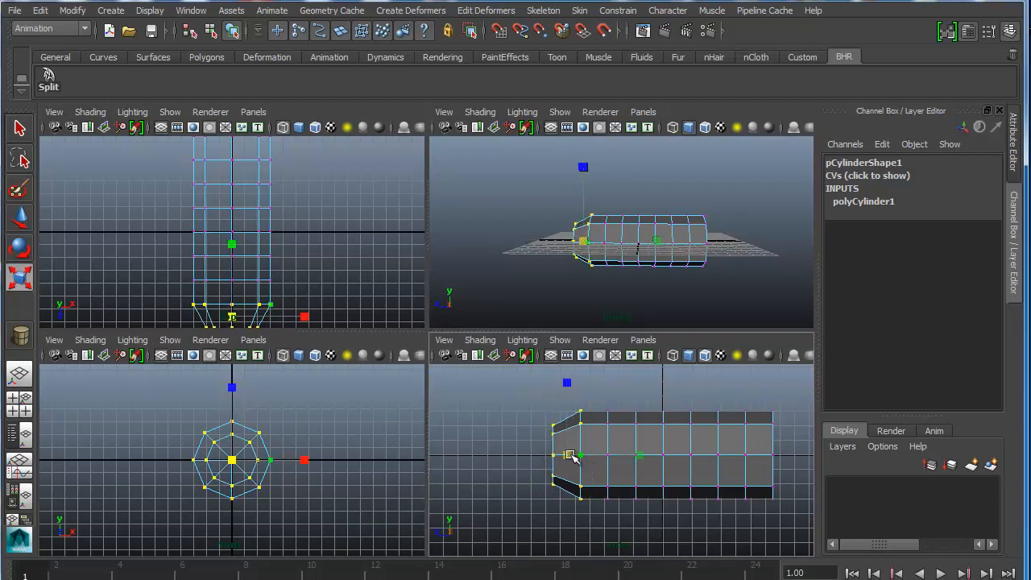
key(e)
drag(642, 419, 653, 455)
key(w)
drag(574, 455, 561, 445)
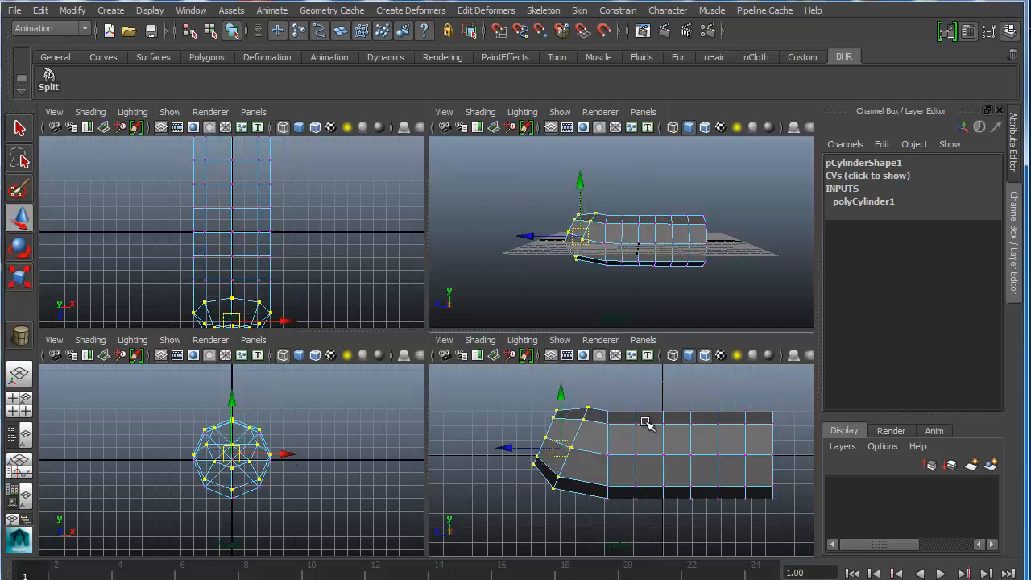
Select the three vertex rings at the tapered end, rotate them further and raise them to strengthen the upward bend
alt+middle_drag(642, 421, 621, 425)
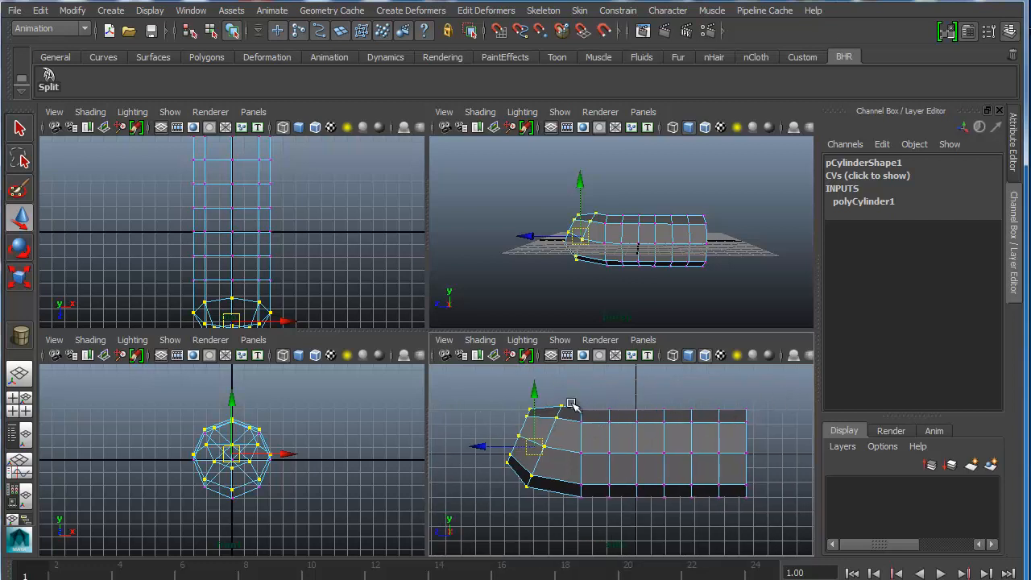
drag(592, 396, 472, 519)
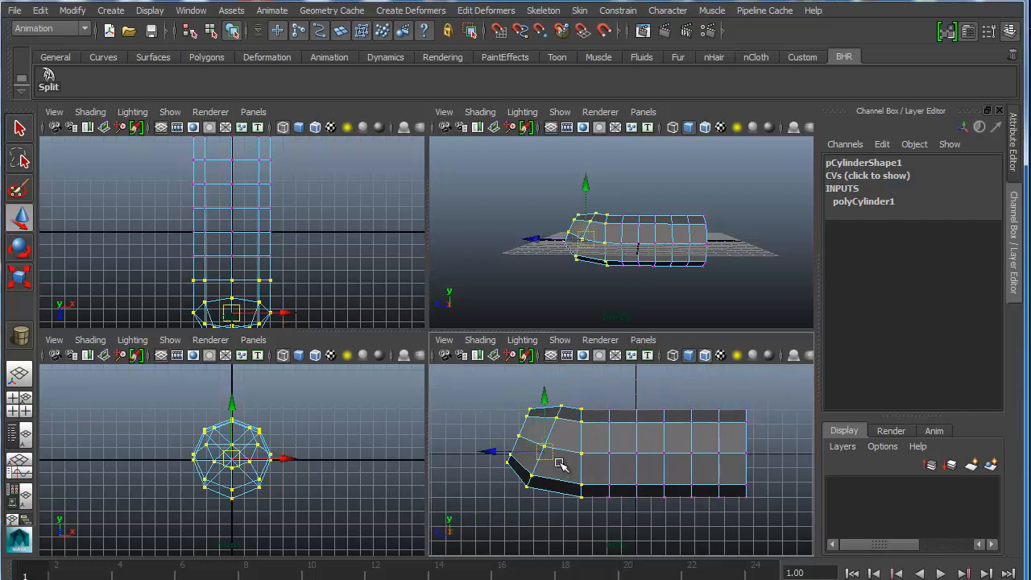
key(e)
drag(606, 408, 609, 422)
key(w)
key(r)
drag(548, 453, 547, 441)
key(w)
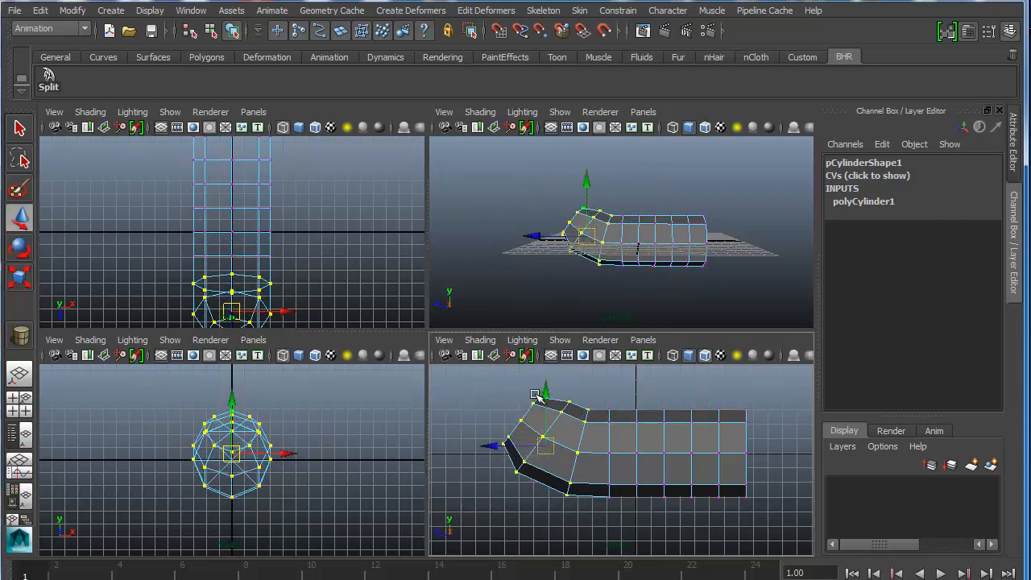
Scale down the three middle vertex rings into a narrow waist, spread them slightly lengthwise and raise them in the side view
drag(703, 403, 613, 541)
key(r)
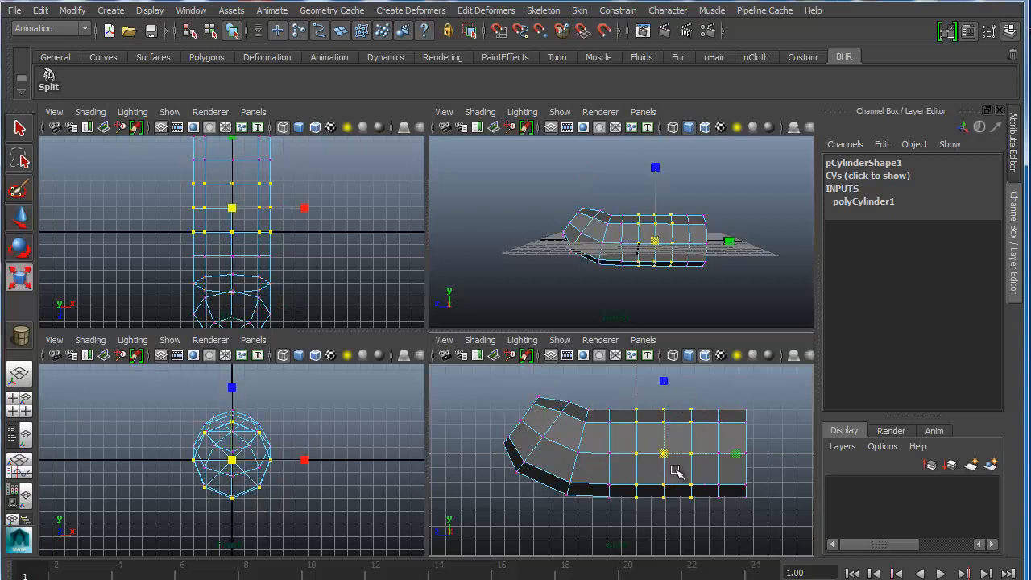
mouse_move(662, 456)
mouse_down()
mouse_move(650, 453)
mouse_move(736, 456)
mouse_move(682, 453)
mouse_move(675, 442)
mouse_up()
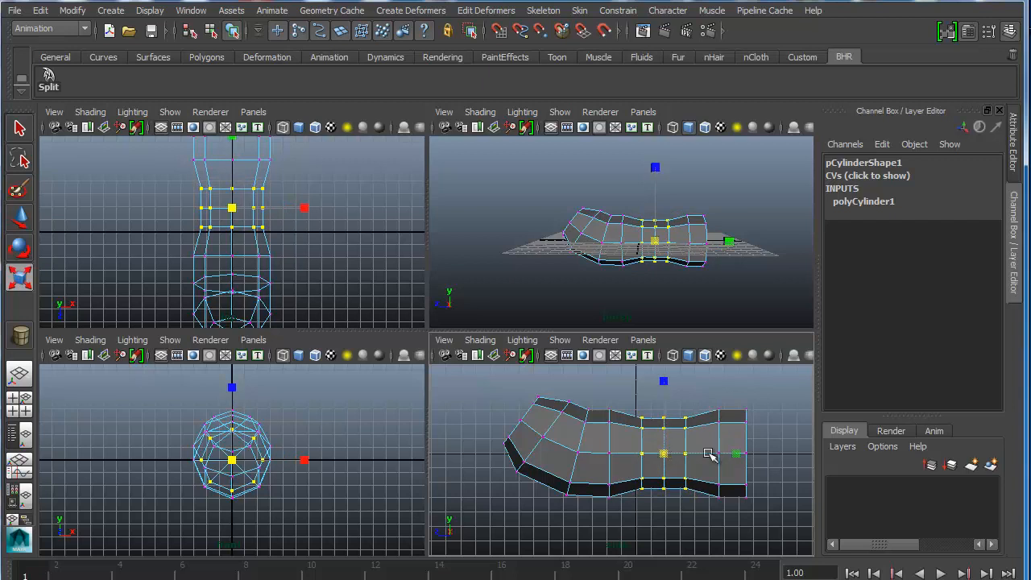
mouse_move(736, 453)
mouse_down()
mouse_move(762, 455)
mouse_move(747, 453)
mouse_up()
key(w)
drag(663, 398, 665, 397)
alt+middle_drag(731, 437, 689, 422)
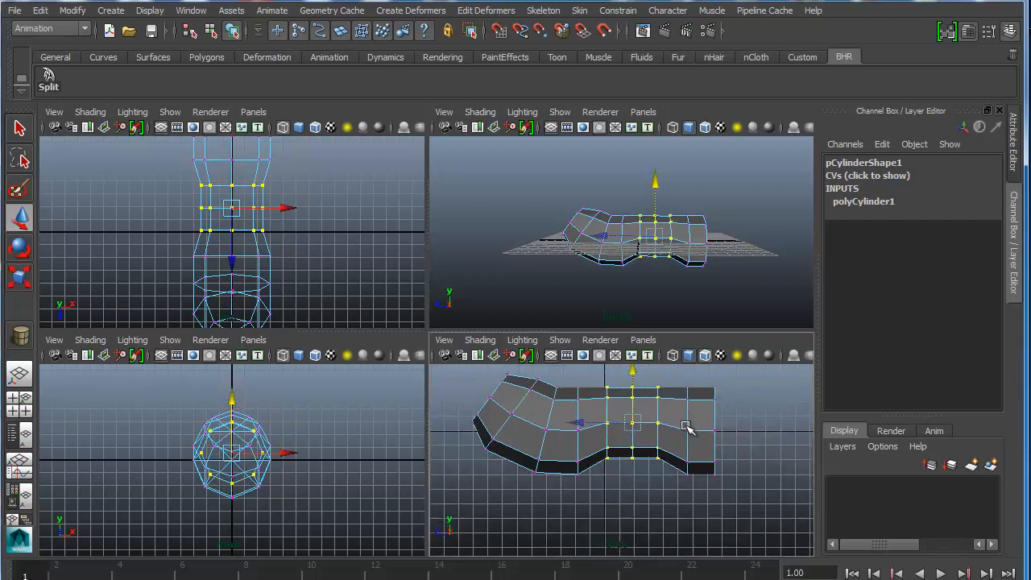
alt+middle_drag(580, 476, 609, 508)
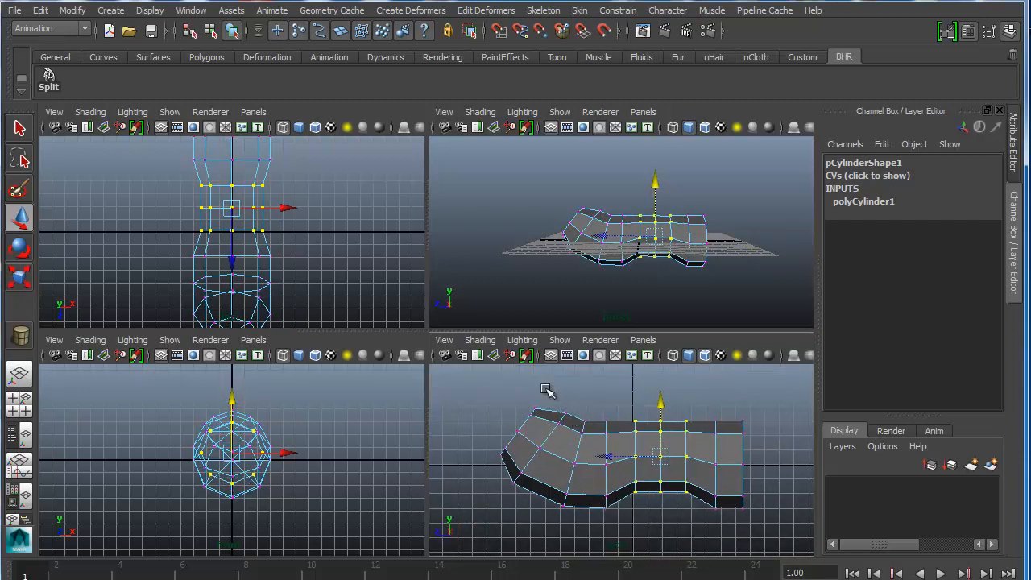
Shrink the outermost vertex ring at the raised end slightly, move it up and inward, and rotate it to face further upward
click(546, 395)
drag(544, 393, 471, 458)
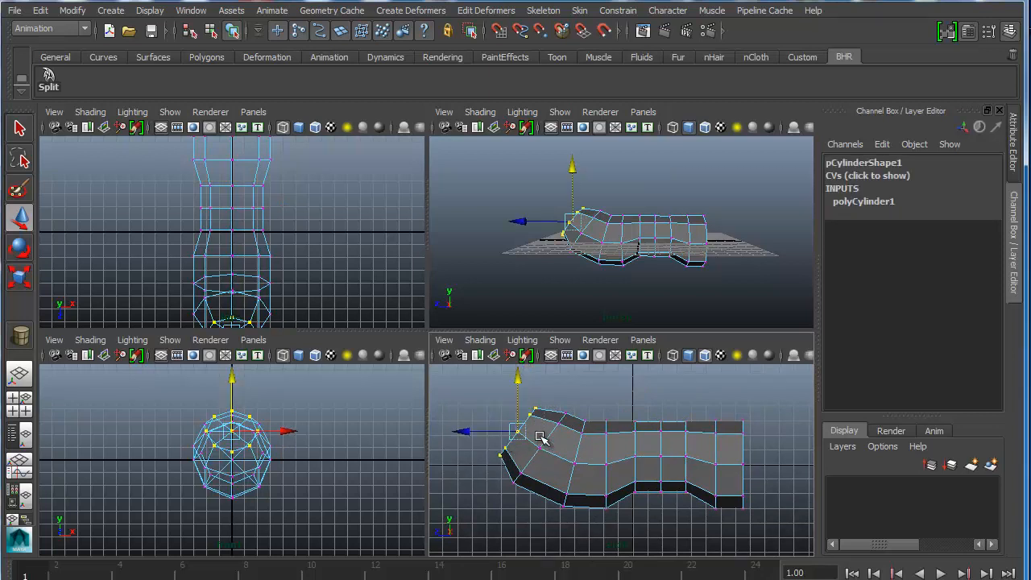
scroll(265, 449, up, 3)
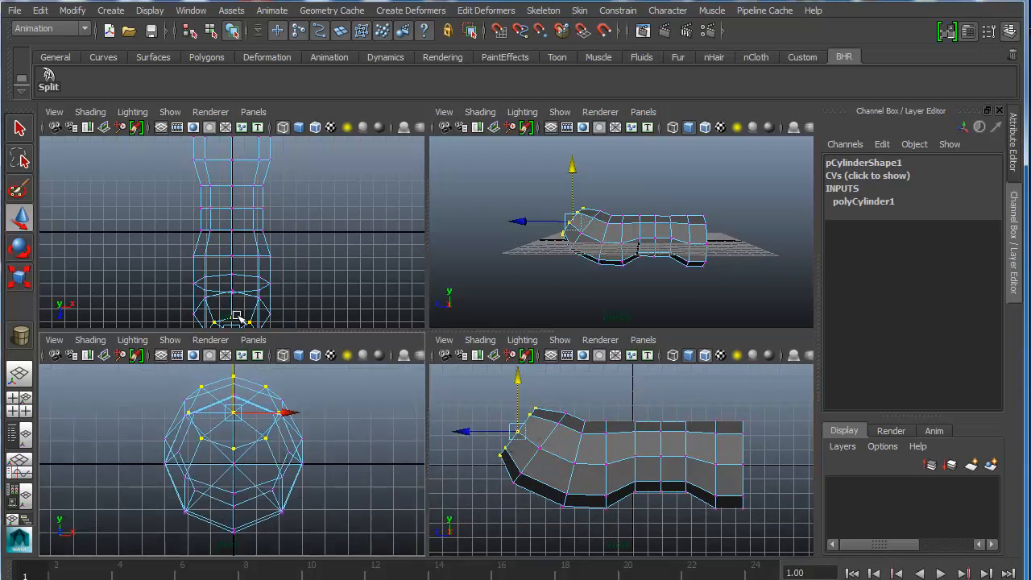
alt+drag(585, 259, 625, 224)
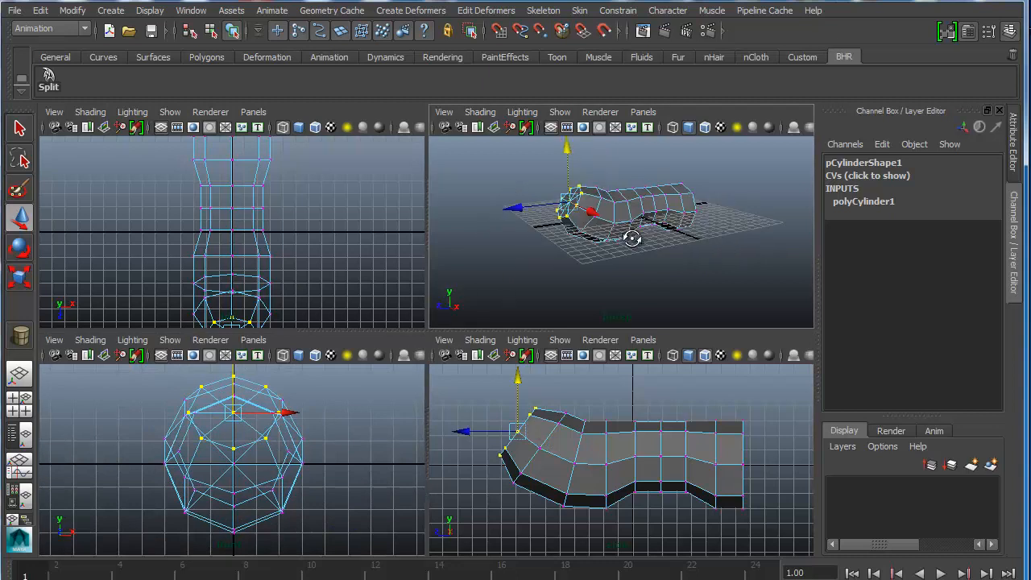
alt+drag(578, 461, 568, 427)
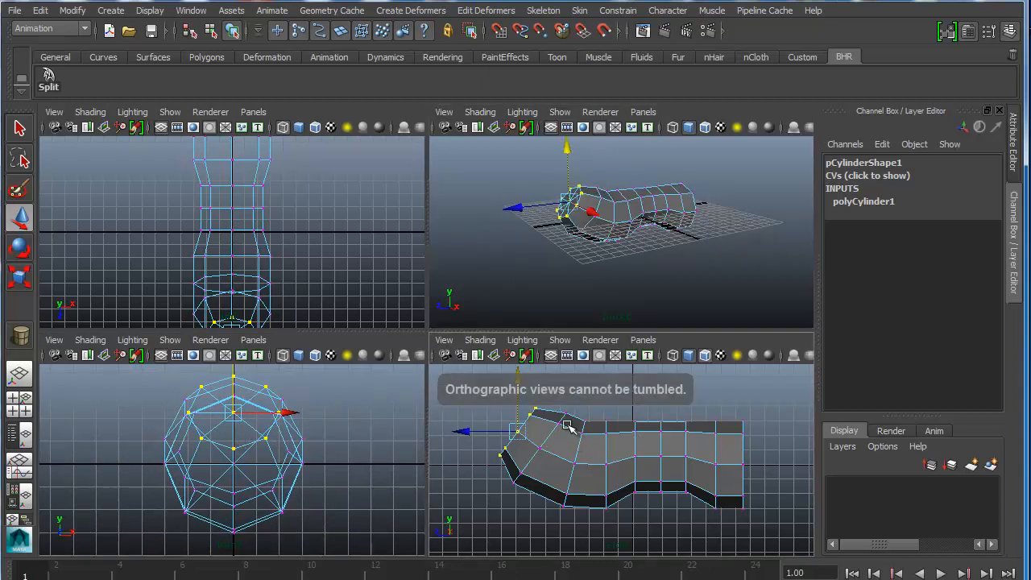
key(r)
key(w)
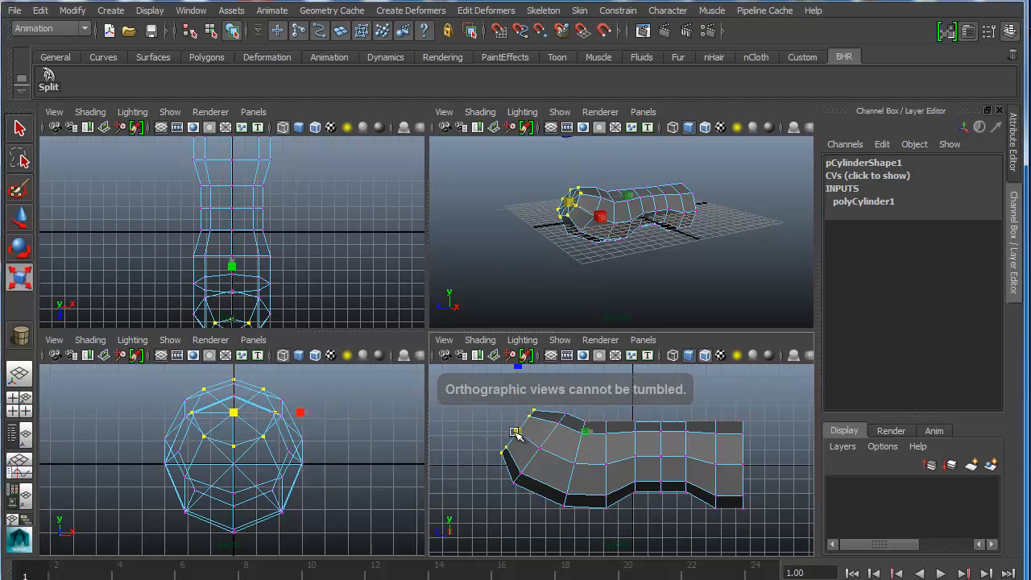
drag(520, 430, 531, 419)
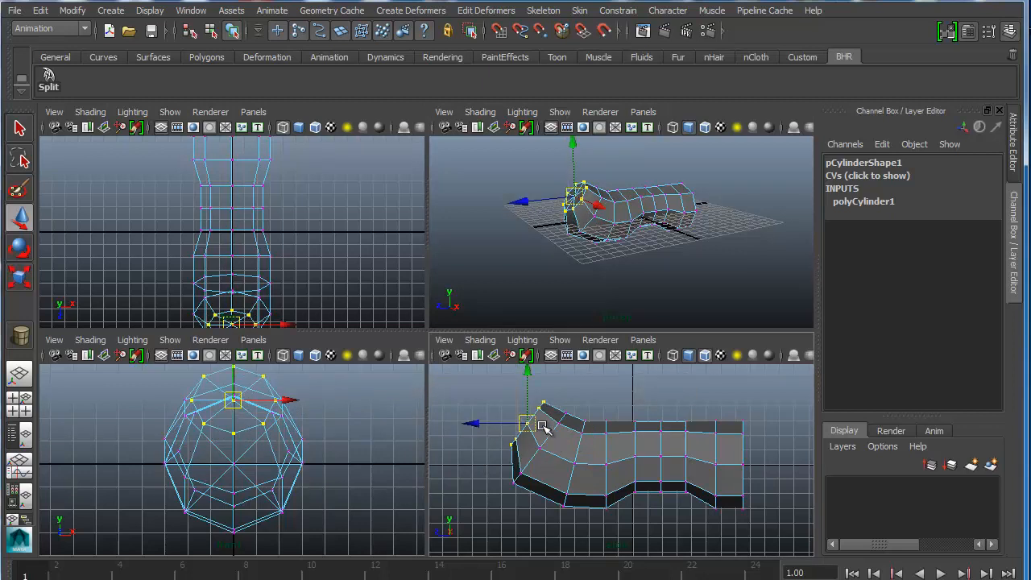
key(e)
drag(604, 395, 605, 418)
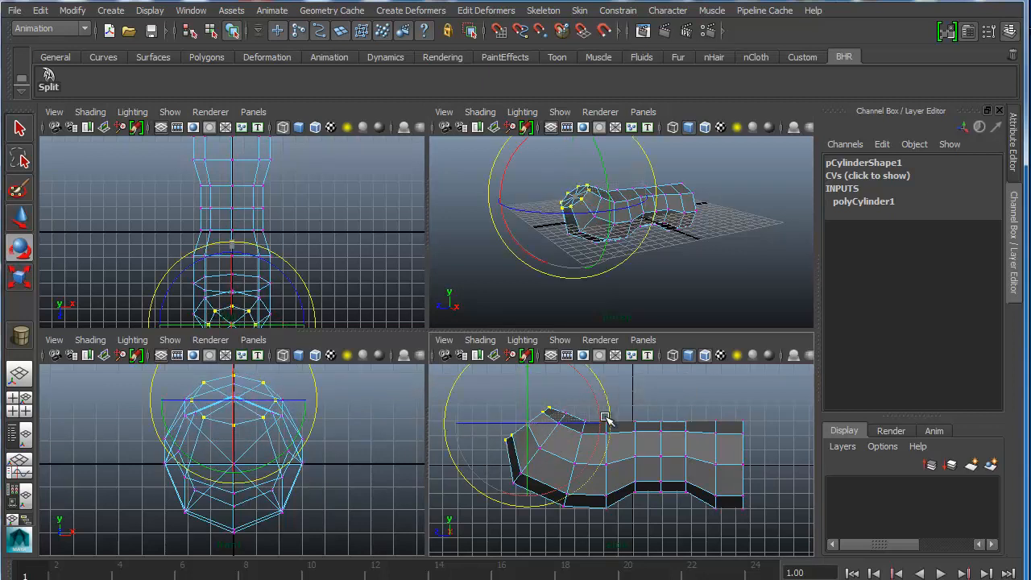
Fine-tune the outermost vertex ring at the raised end by tilting it and moving it slightly inward and upward in the side view
key(w)
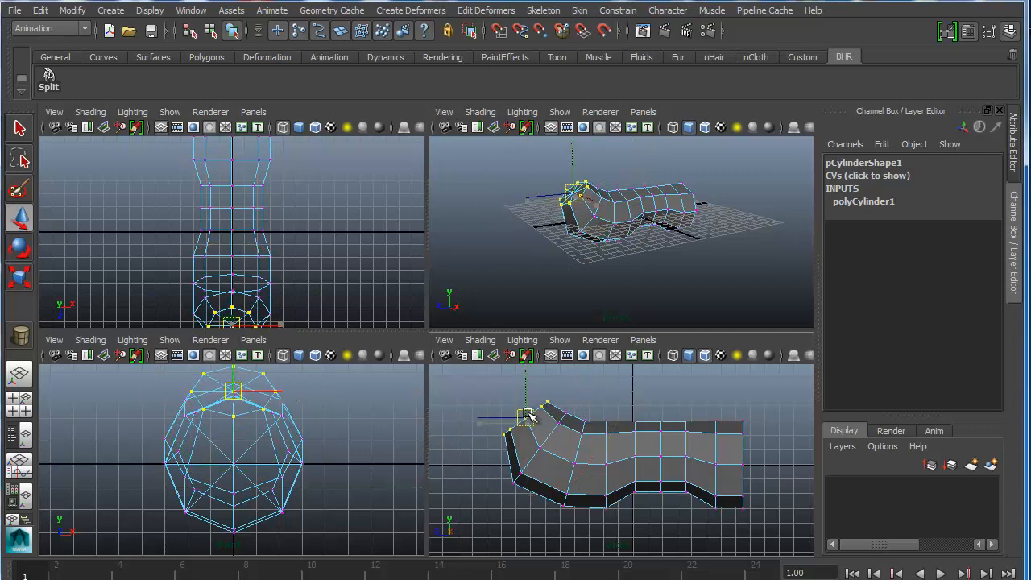
key(e)
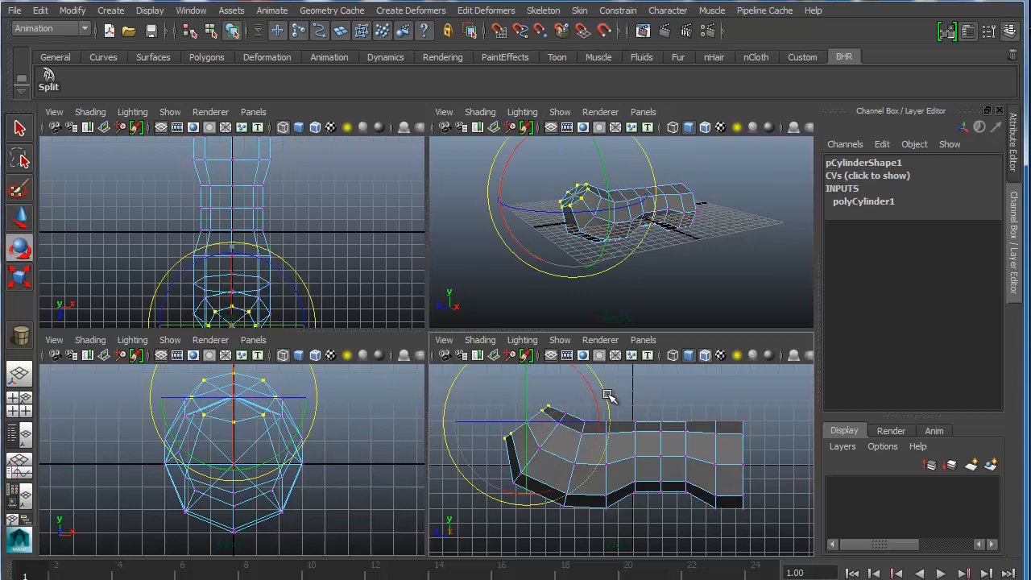
key(w)
drag(525, 417, 531, 415)
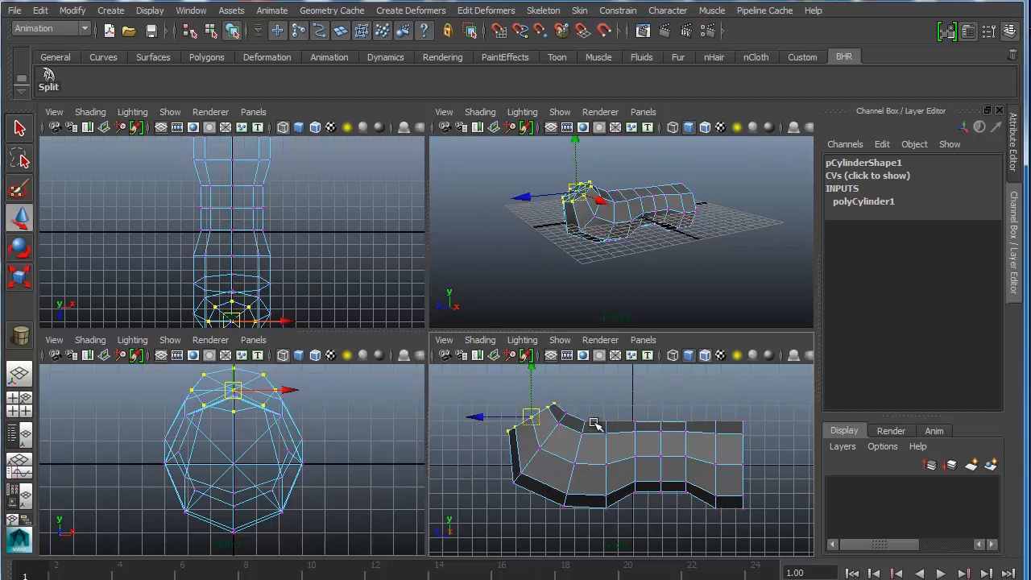
Select the third vertex ring from the raised end, adjust its tilt and shift it slightly toward that end
drag(560, 522, 561, 522)
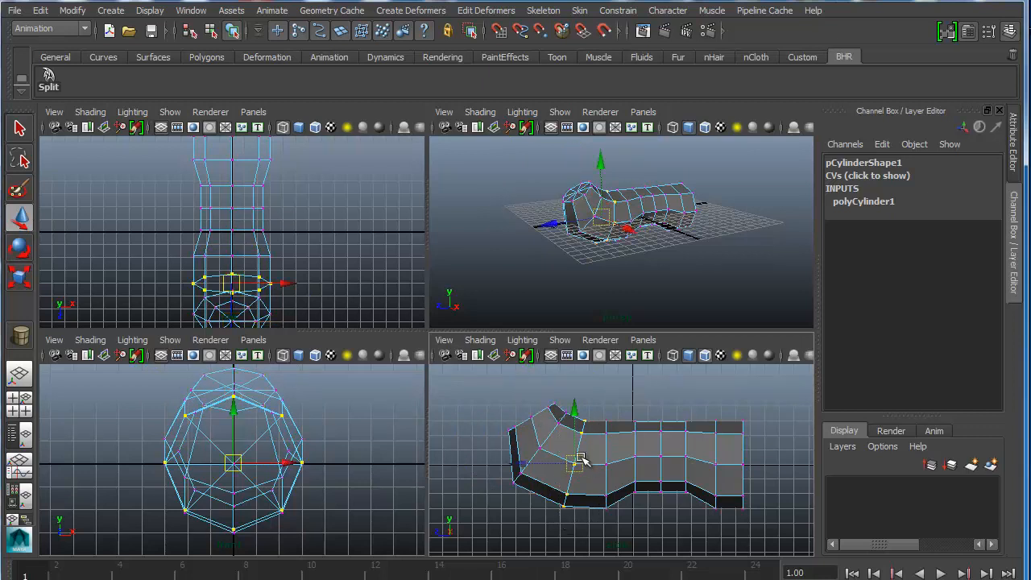
key(e)
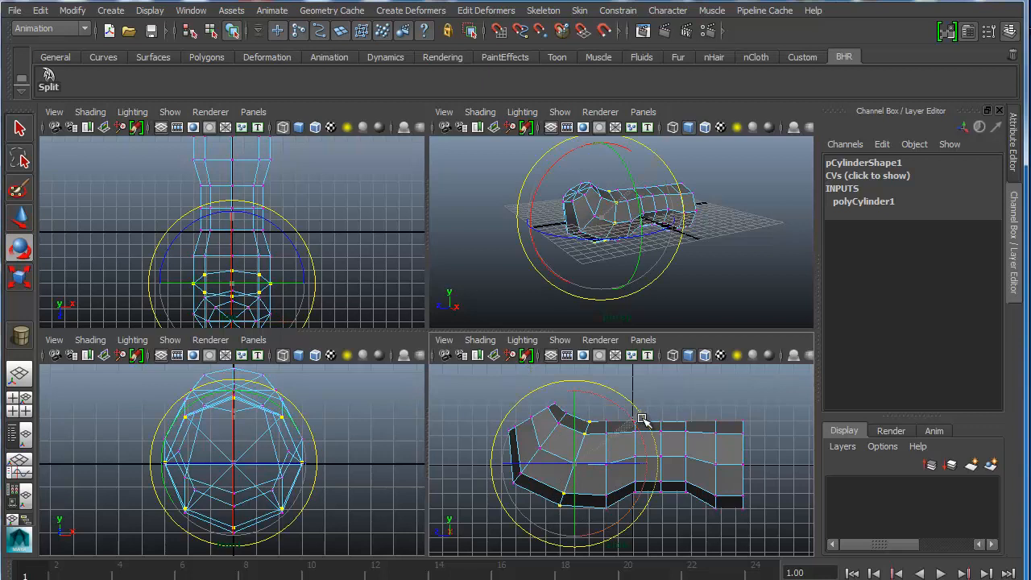
key(w)
drag(540, 457, 532, 465)
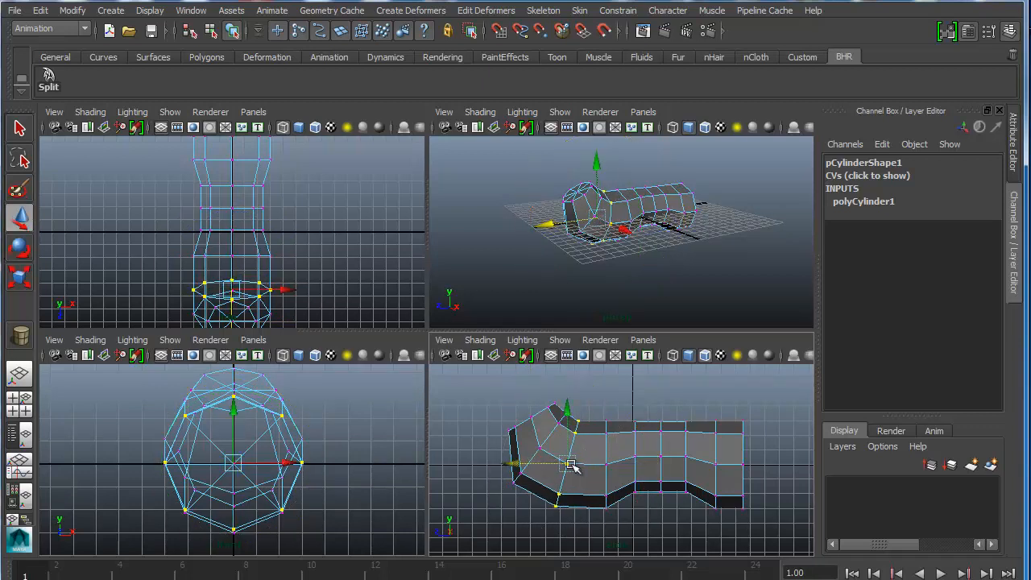
Tilt the upright vertex ring just before the waist and shift it slightly toward the raised end
drag(617, 414, 588, 523)
key(e)
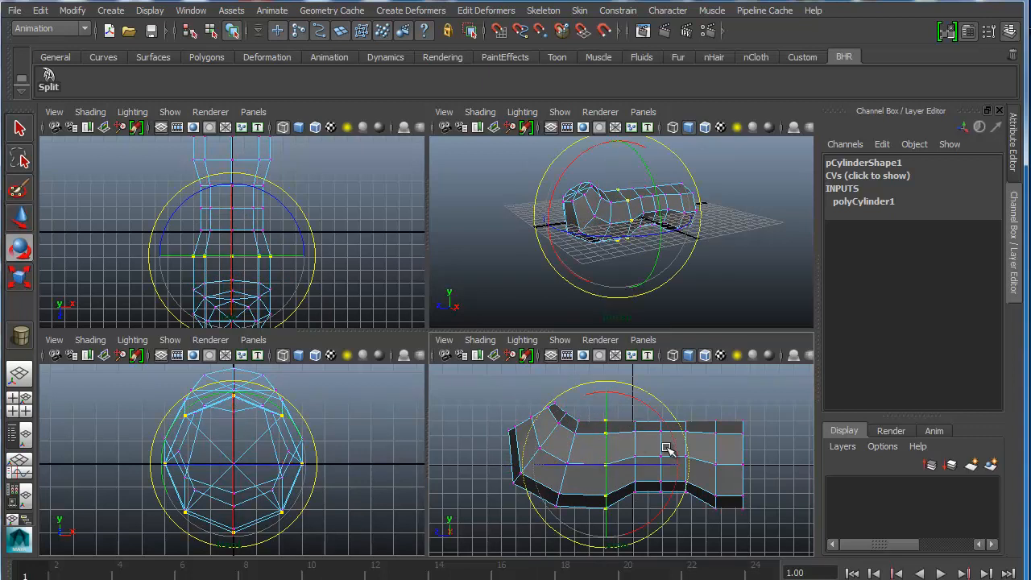
mouse_move(686, 440)
mouse_down()
mouse_move(683, 431)
mouse_move(675, 455)
mouse_move(668, 437)
mouse_up()
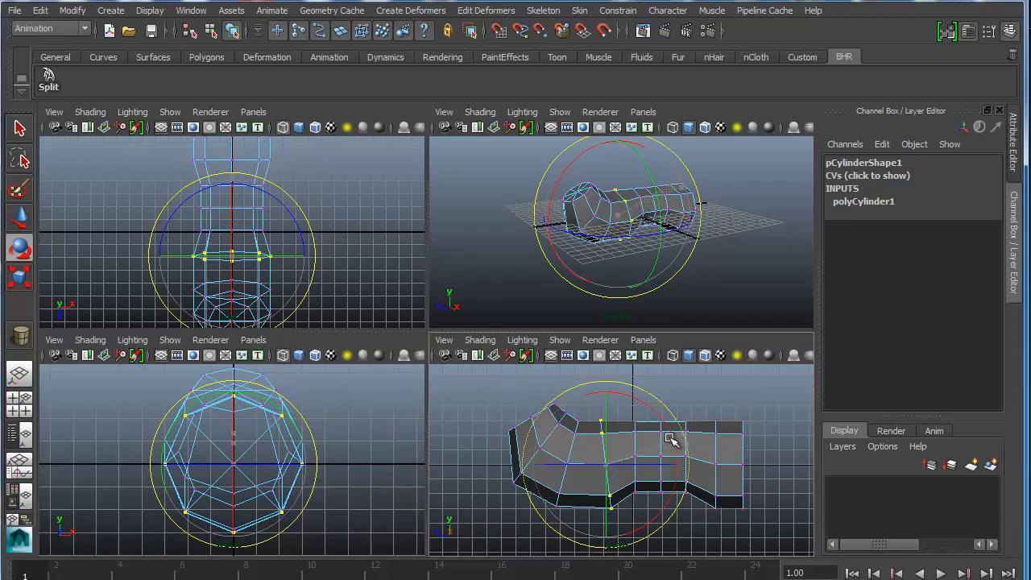
key(w)
drag(566, 464, 558, 464)
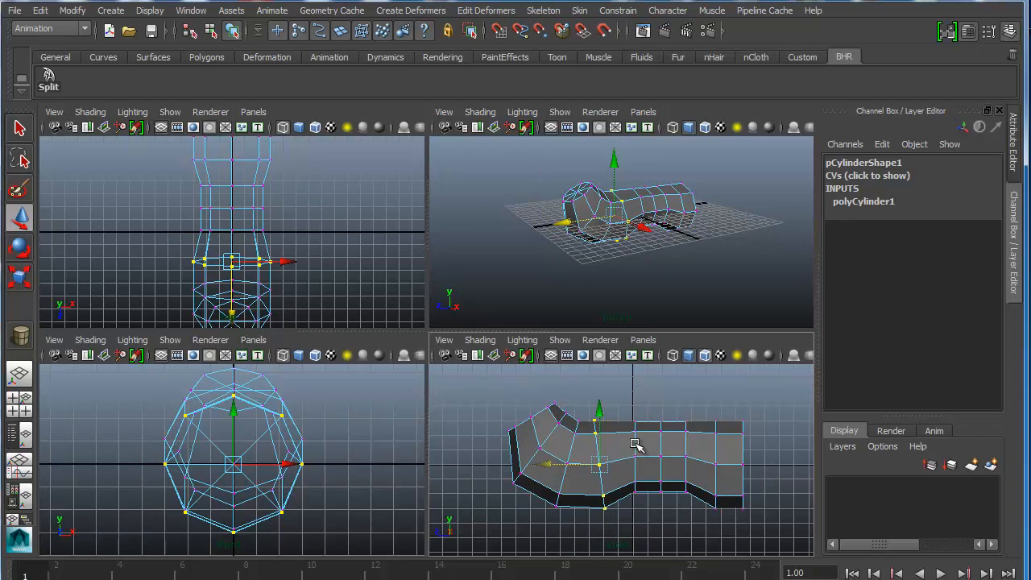
key(e)
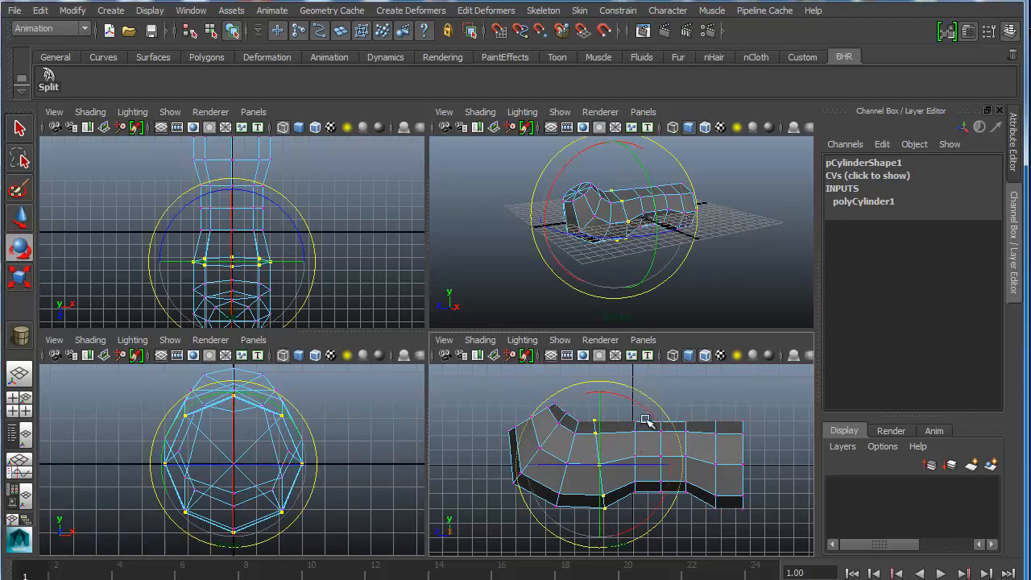
click(687, 520)
drag(644, 410, 617, 502)
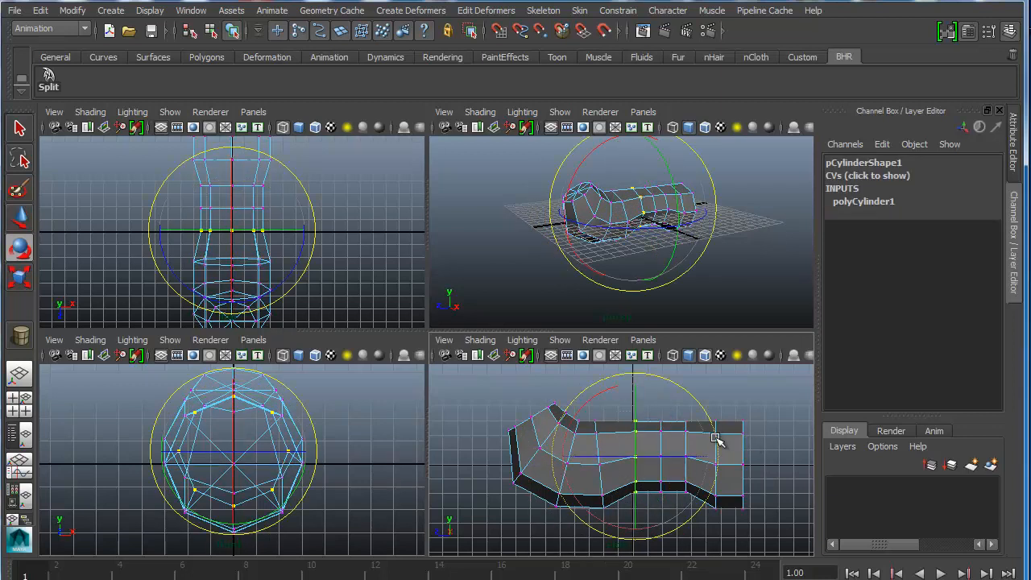
click(797, 459)
Select the edge loop nearest the raised end's rim, convert it to vertices and move them slightly inward in the side view
alt+middle_drag(626, 472, 626, 452)
alt+middle_drag(565, 427, 596, 451)
right_drag(580, 443, 575, 407)
click(580, 441)
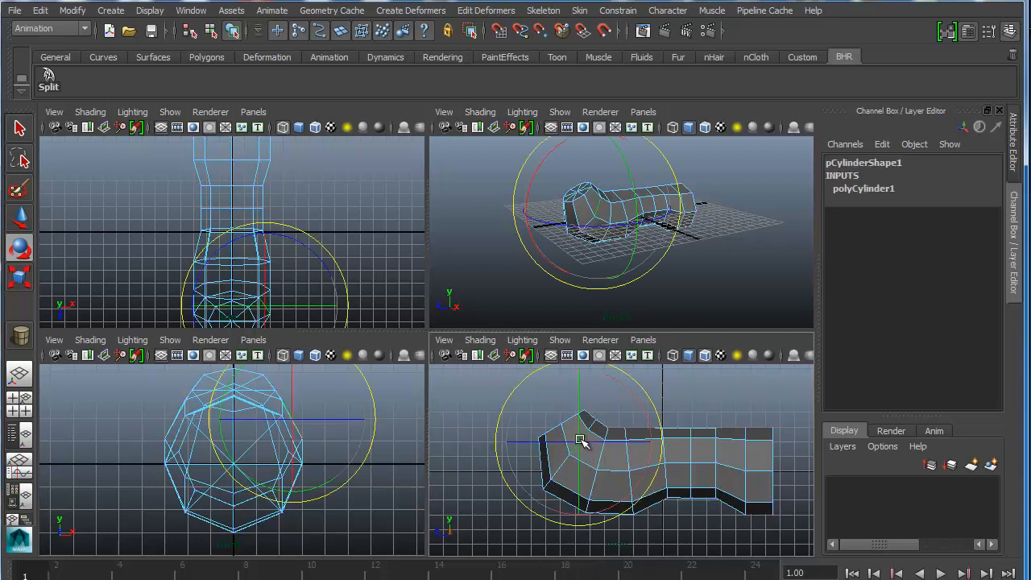
scroll(588, 443, up, 2)
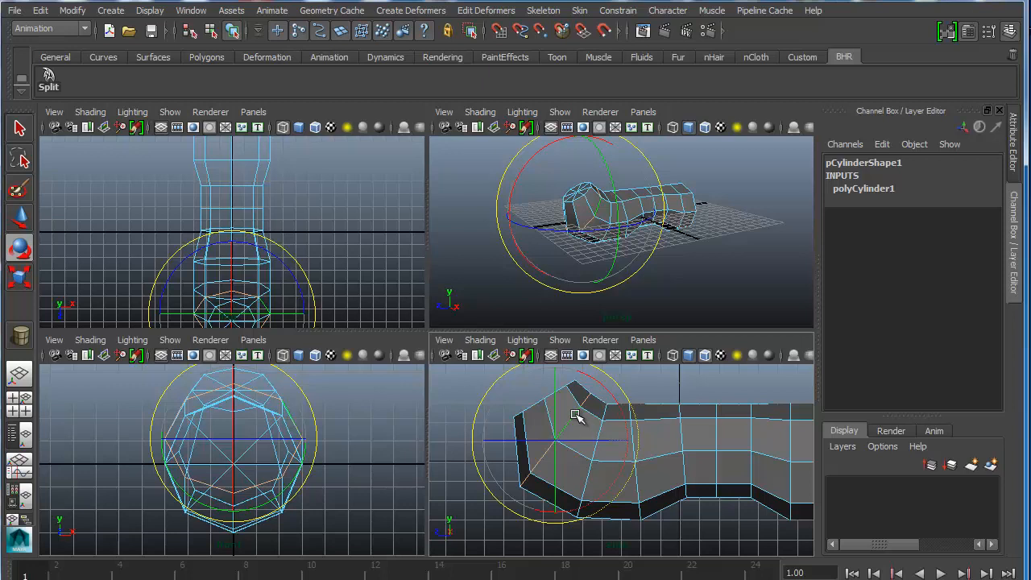
ctrl+right_click(577, 416)
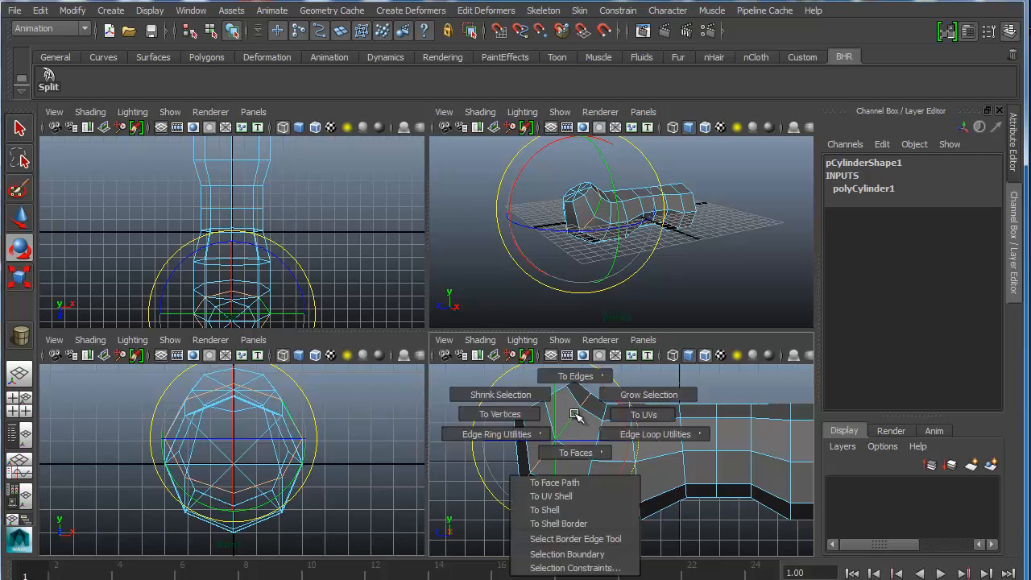
click(520, 415)
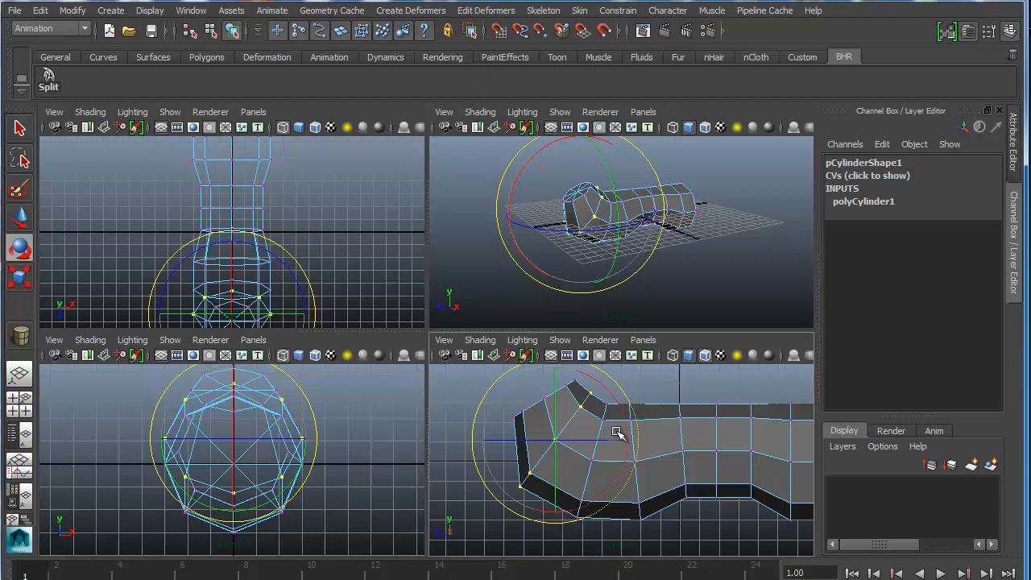
key(w)
mouse_move(554, 441)
mouse_down()
mouse_move(542, 441)
mouse_move(563, 429)
mouse_move(567, 438)
mouse_up()
key(w)
Select the vertex ring at the flat end of the body and rotate it slightly in the side view
alt+middle_drag(603, 414, 517, 409)
mouse_move(730, 436)
alt+middle_down()
mouse_move(711, 414)
mouse_move(732, 439)
alt+middle_up()
drag(777, 382, 727, 528)
alt+middle_drag(759, 427, 721, 439)
key(e)
drag(780, 415, 777, 419)
click(758, 517)
Select the centre vertex of the flat end cap and pull it outward and slightly upward into a point
alt+drag(689, 260, 570, 263)
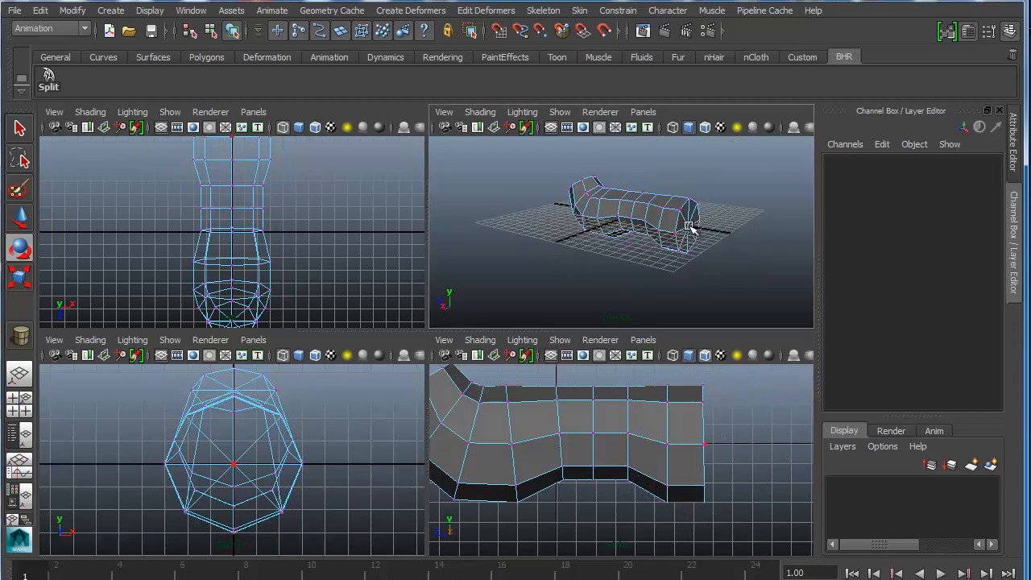
click(689, 225)
key(w)
mouse_move(699, 253)
alt+mouse_down()
mouse_move(671, 254)
mouse_move(687, 242)
alt+mouse_up()
scroll(678, 256, up, 5)
scroll(704, 255, down, 3)
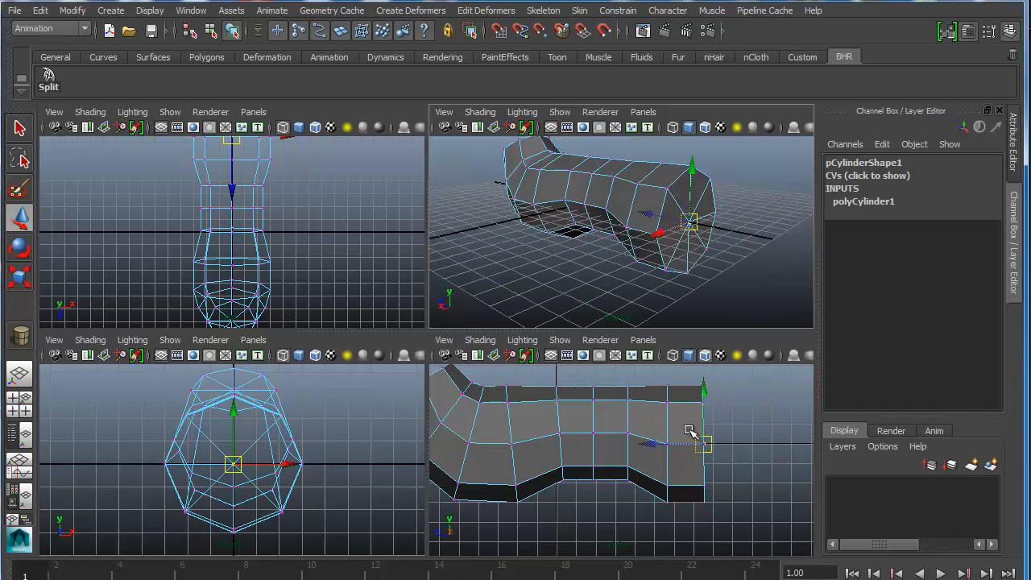
drag(672, 445, 690, 443)
drag(721, 388, 724, 383)
Select the end vertex ring together with the cap's centre vertex and scale them down to round off the end
drag(686, 522, 687, 520)
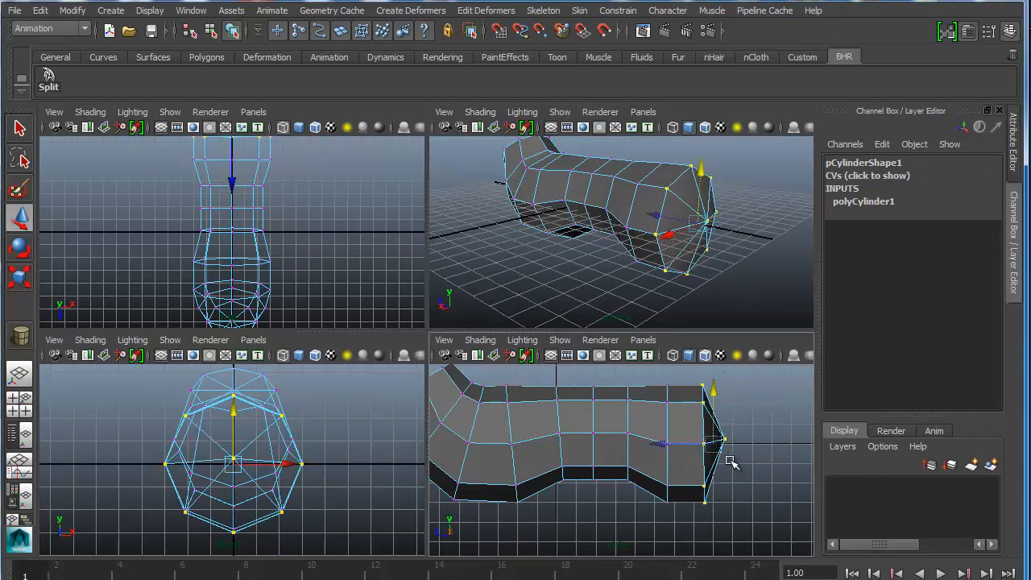
key(r)
drag(718, 441, 697, 445)
key(w)
Select the vertex ring next to the pointed end and scale it down slightly
drag(713, 397, 644, 529)
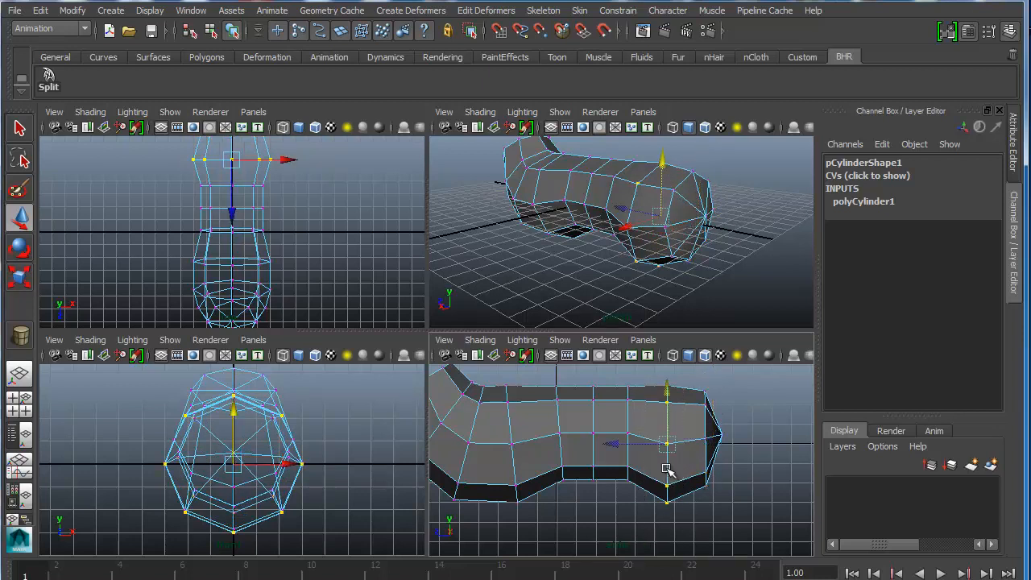
key(r)
drag(667, 443, 670, 441)
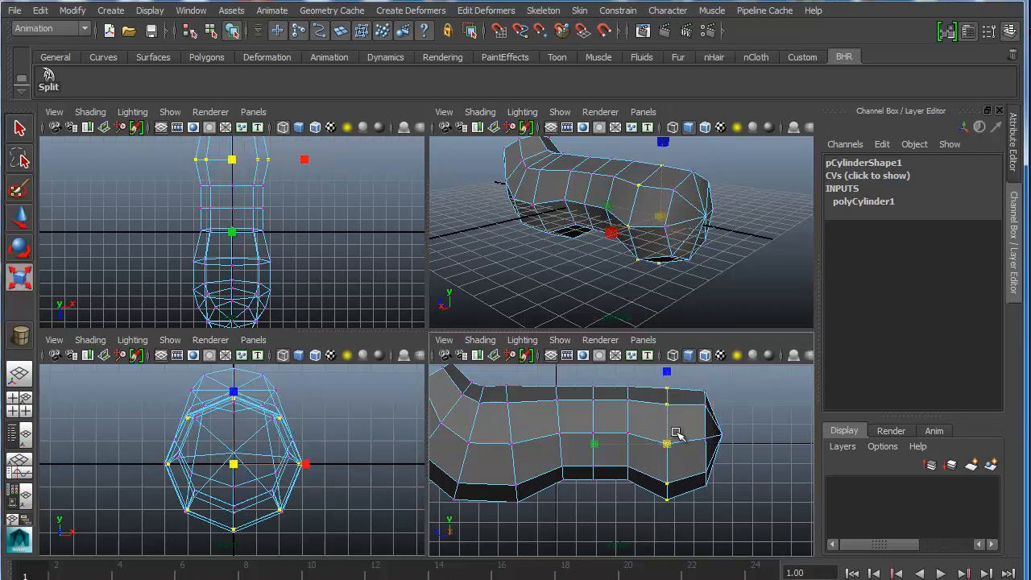
key(w)
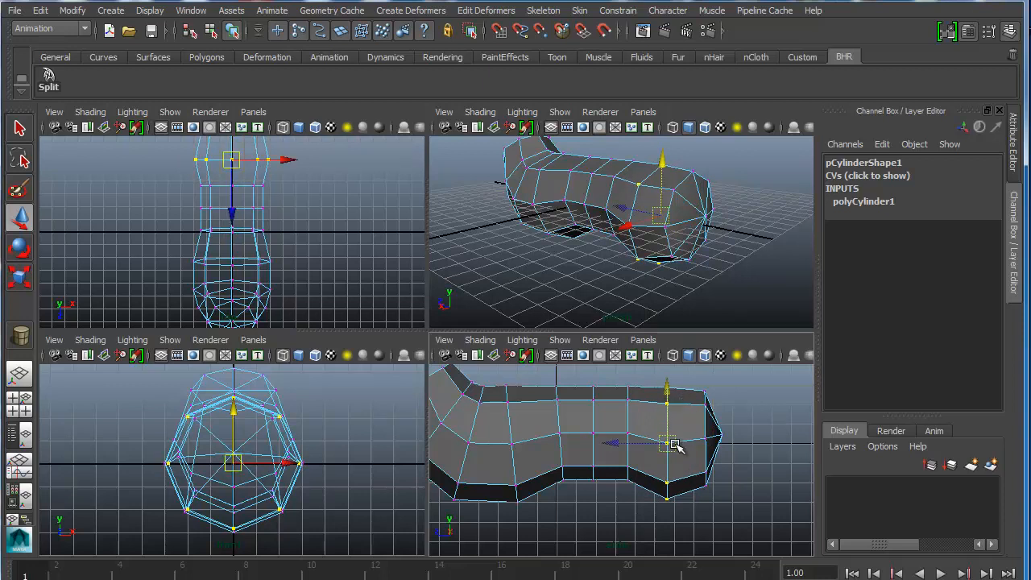
key(r)
drag(664, 444, 663, 438)
key(w)
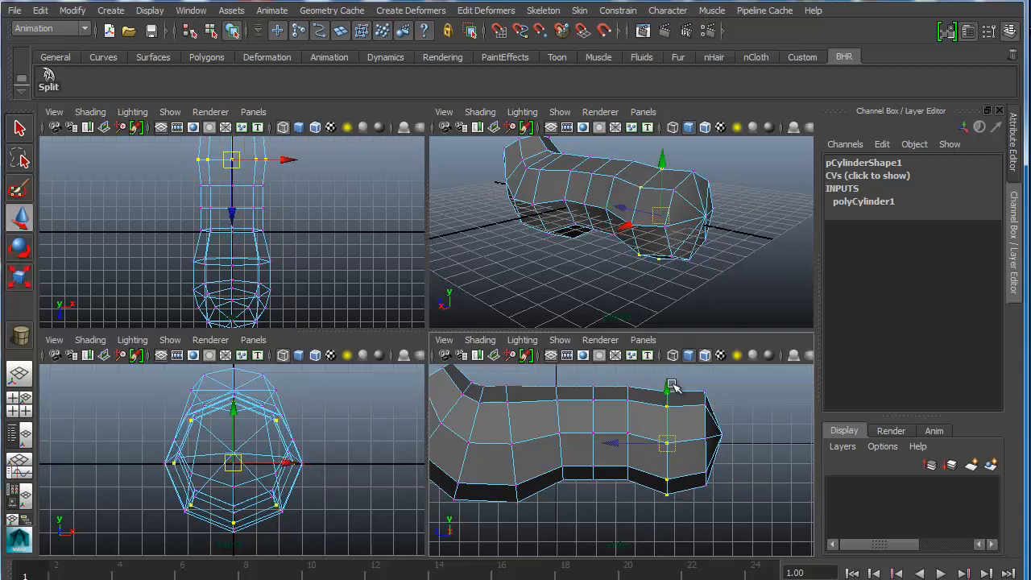
Select the end ring with the tip vertex, raise them slightly and scale them down further
drag(763, 377, 688, 516)
drag(713, 382, 713, 379)
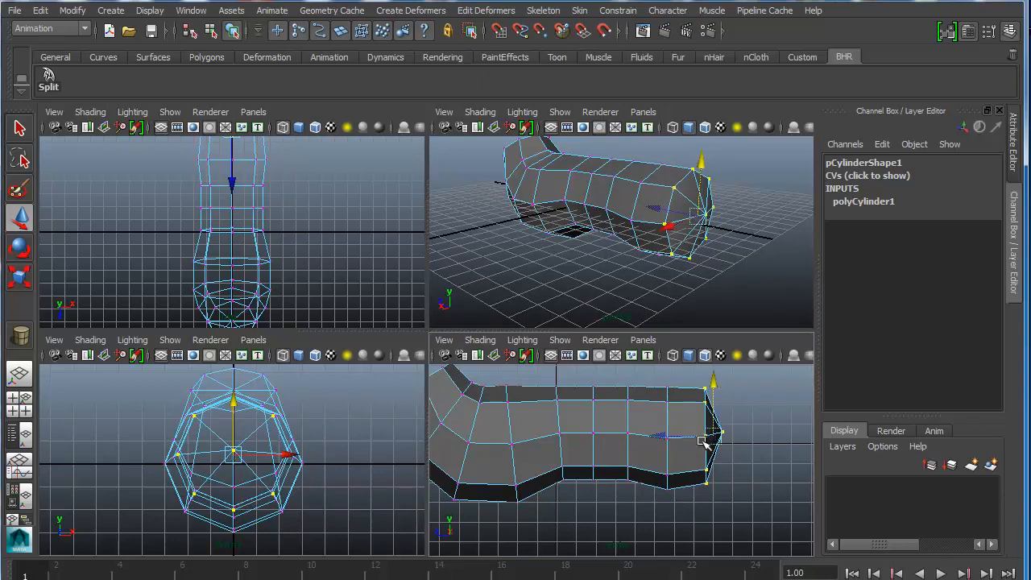
key(e)
key(r)
drag(712, 436, 664, 435)
key(w)
Raise the tip vertex of the pointed end, and slightly raise the bottom vertices of the ring just before the waist
alt+middle_drag(631, 460, 666, 451)
drag(761, 408, 740, 440)
drag(747, 372, 745, 356)
alt+middle_drag(704, 472, 718, 484)
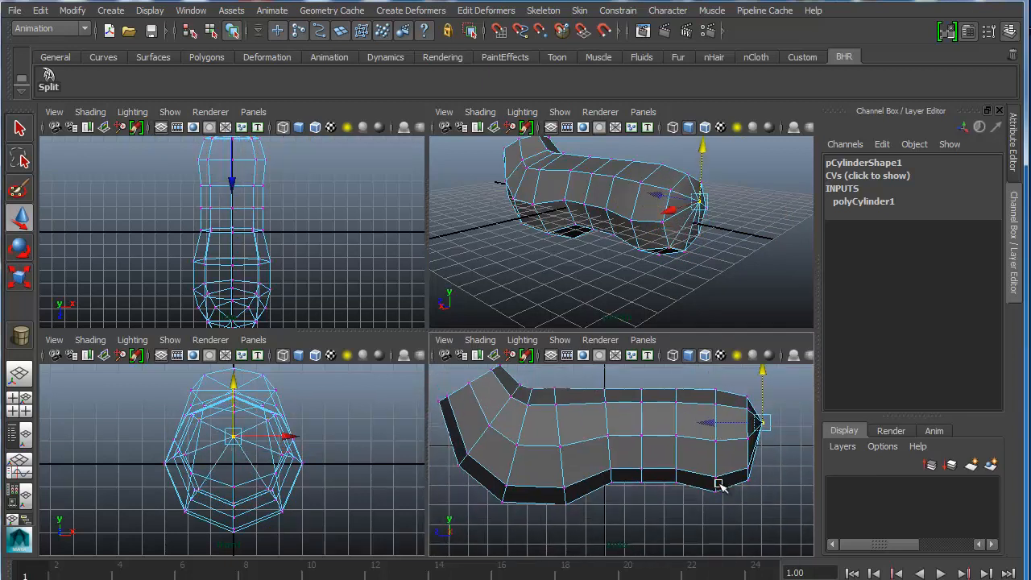
drag(557, 515, 562, 441)
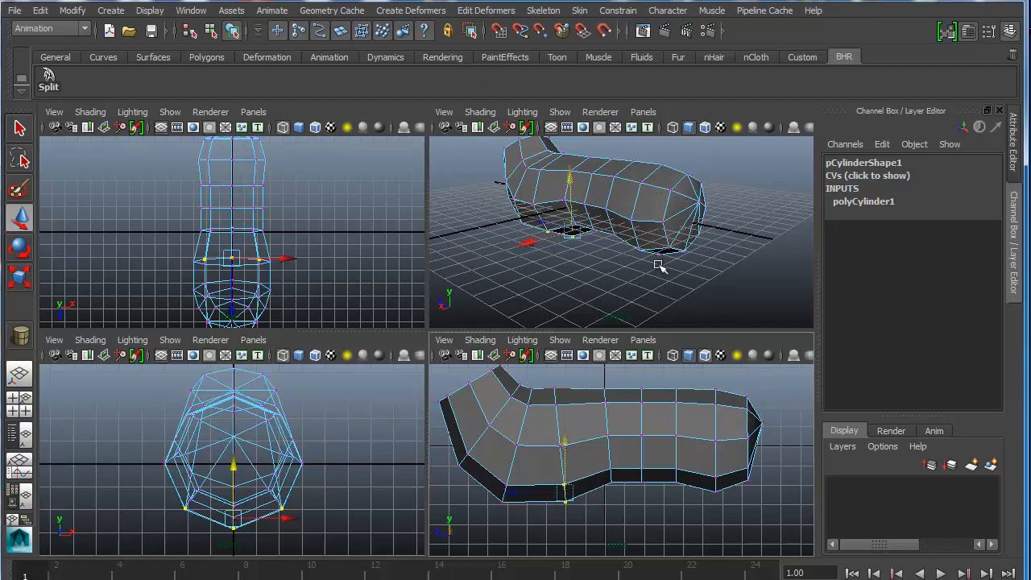
Return to object mode and narrow the whole cylinder sideways to a Scale X of 0.846
key(space)
alt+drag(635, 286, 622, 347)
key(space)
alt+right_drag(348, 300, 326, 281)
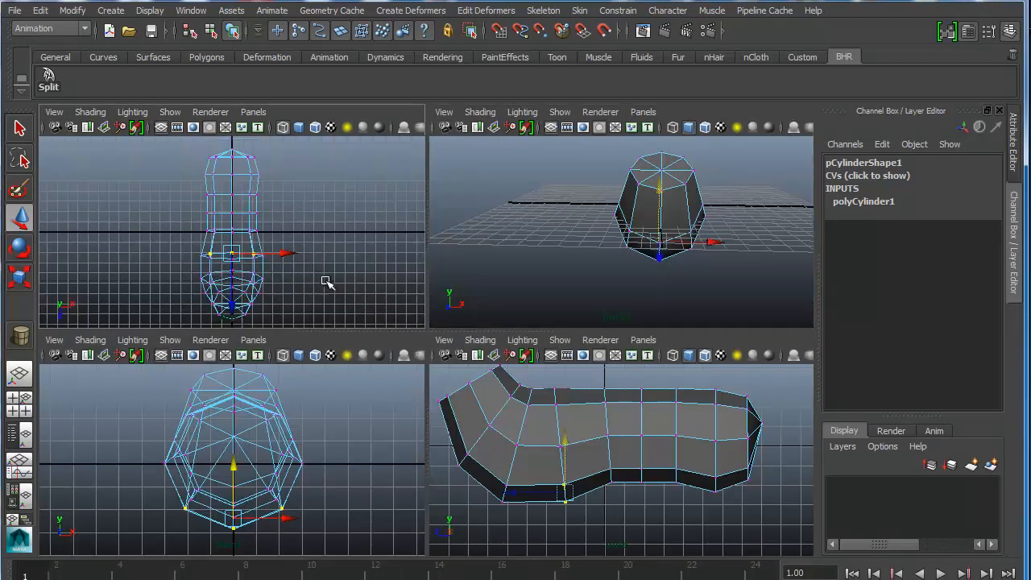
right_drag(653, 204, 717, 170)
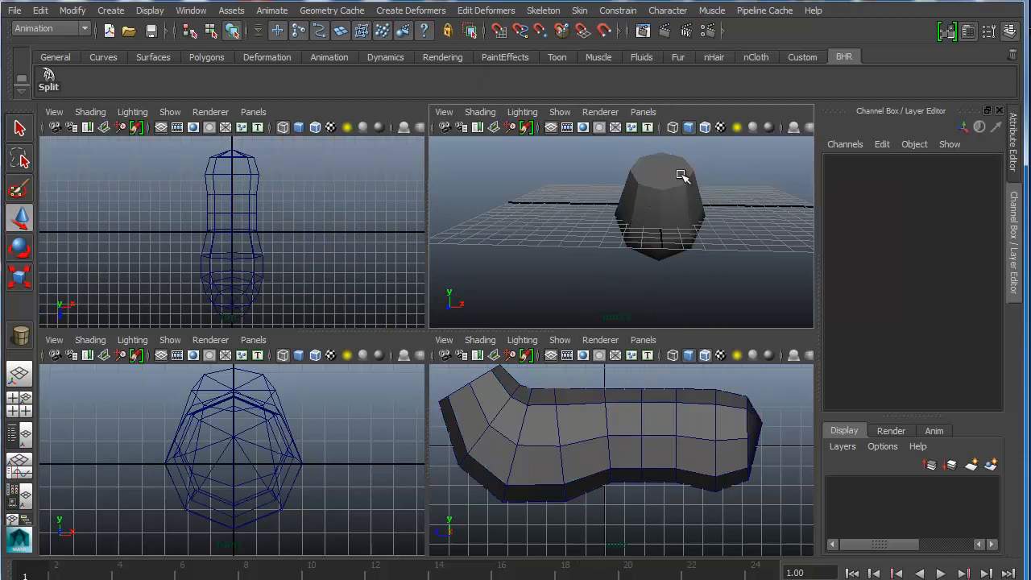
click(682, 177)
key(r)
drag(732, 202, 645, 312)
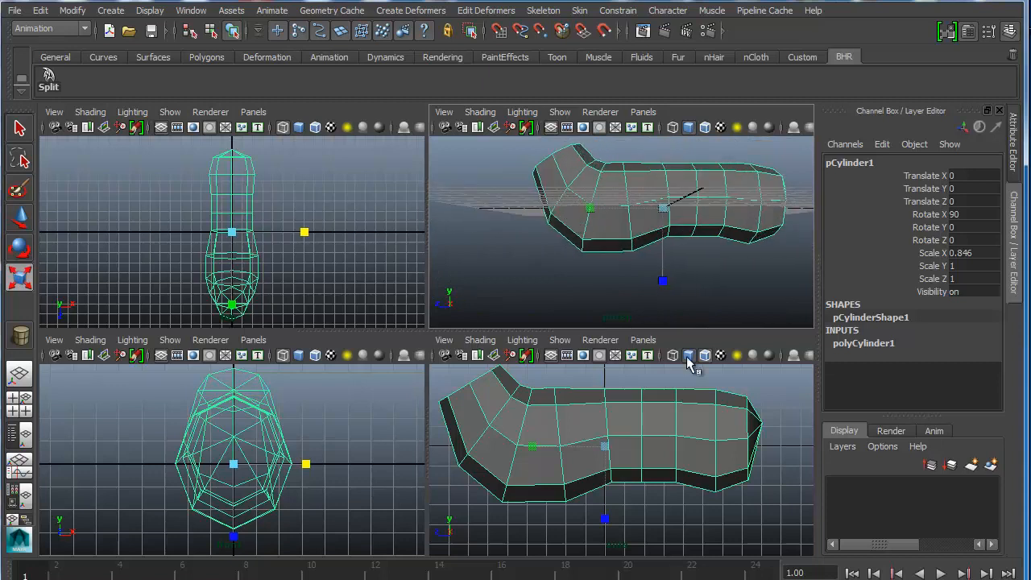
Turn on shaded display in the top and front views
alt+drag(604, 369, 429, 443)
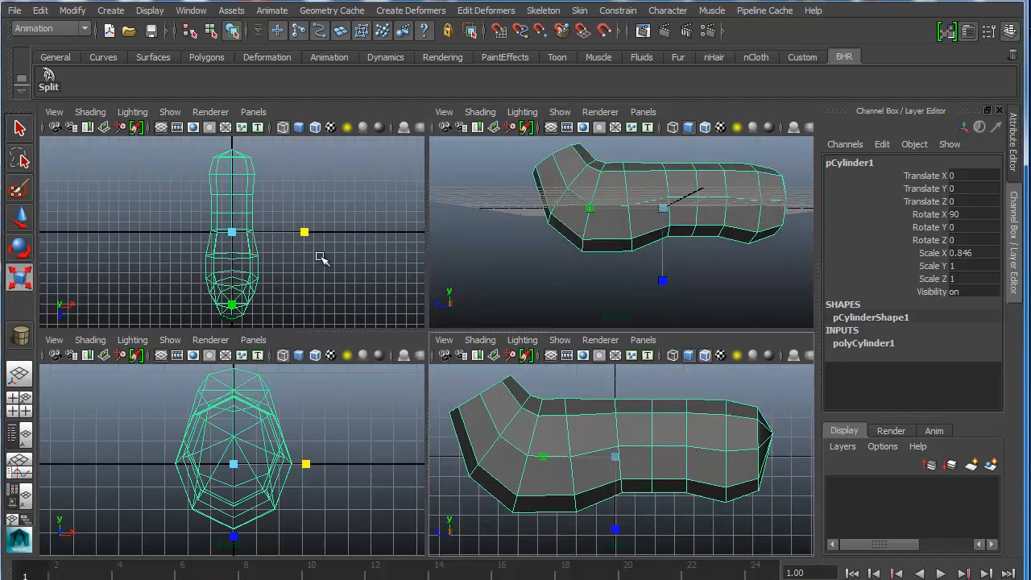
key(5)
key(5)
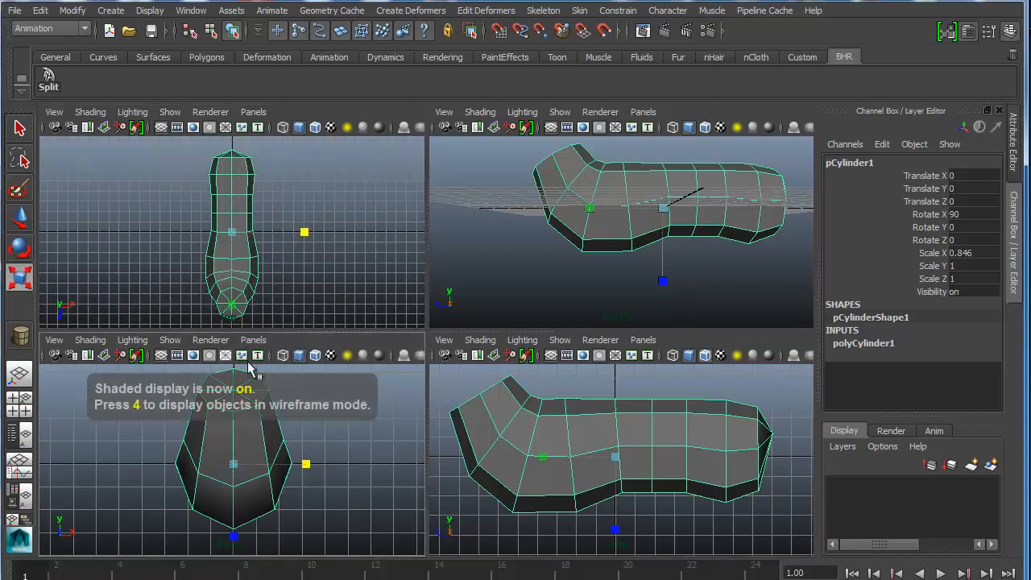
key(5)
alt+drag(662, 444, 672, 443)
alt+drag(618, 246, 635, 274)
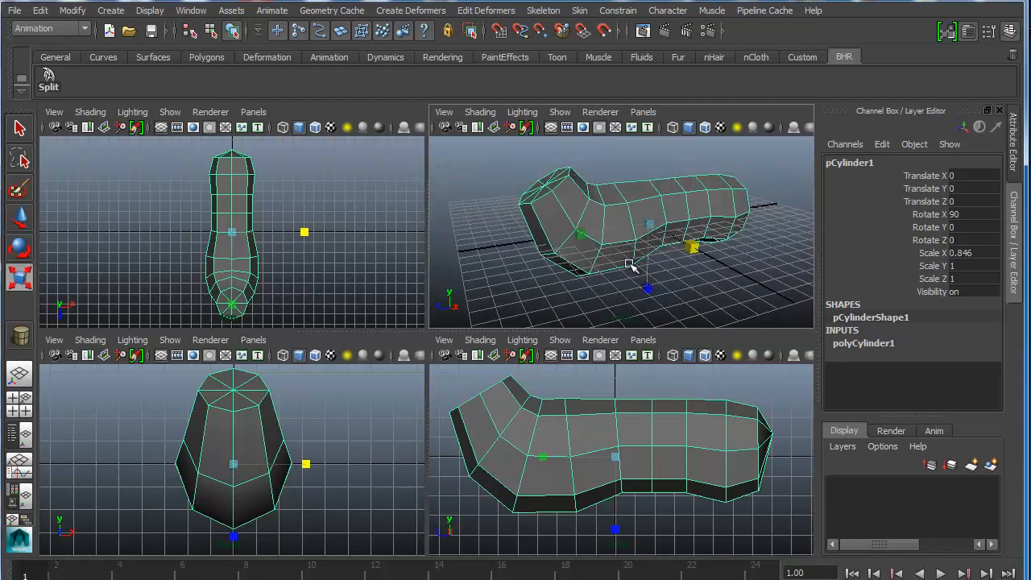
alt+middle_drag(495, 409, 508, 413)
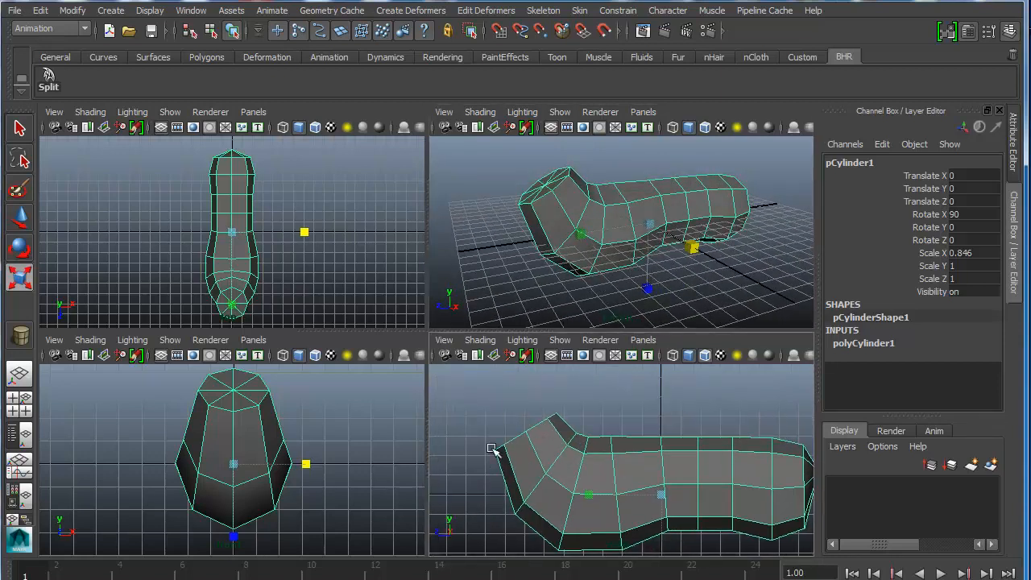
Switch to face selection and lasso the cap faces at the raised end of the body
right_drag(558, 454, 558, 490)
click(594, 223)
alt+drag(593, 223, 543, 190)
click(22, 161)
drag(569, 409, 481, 431)
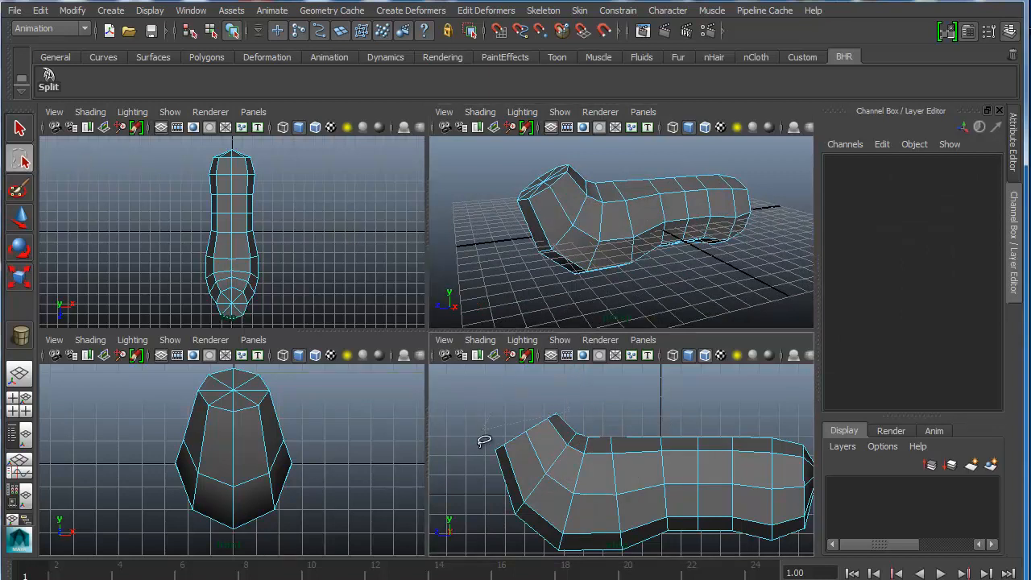
drag(573, 402, 580, 395)
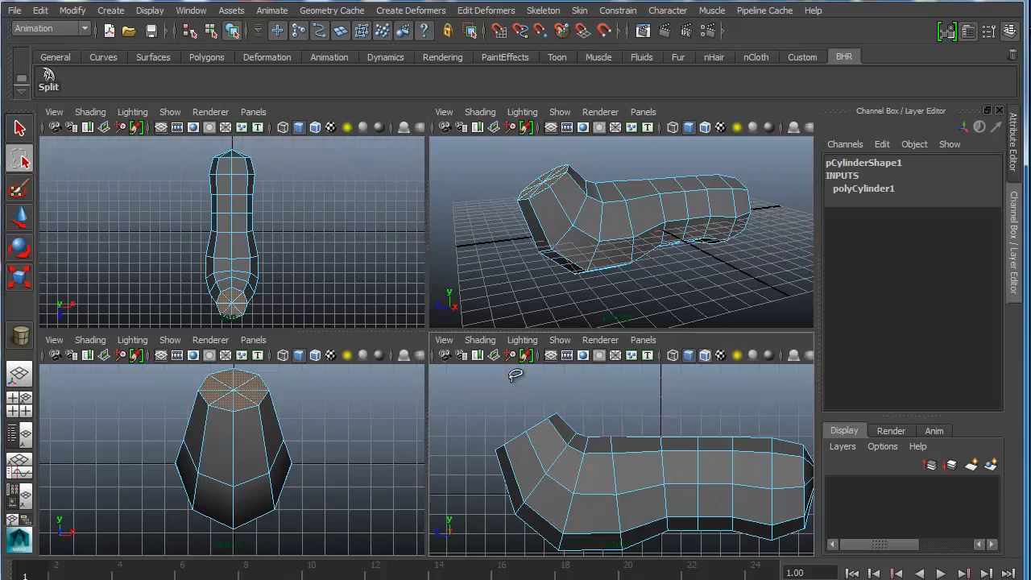
drag(490, 451, 538, 441)
drag(575, 411, 572, 433)
mouse_move(546, 218)
alt+mouse_down()
mouse_move(666, 223)
mouse_move(548, 202)
mouse_move(554, 209)
alt+mouse_up()
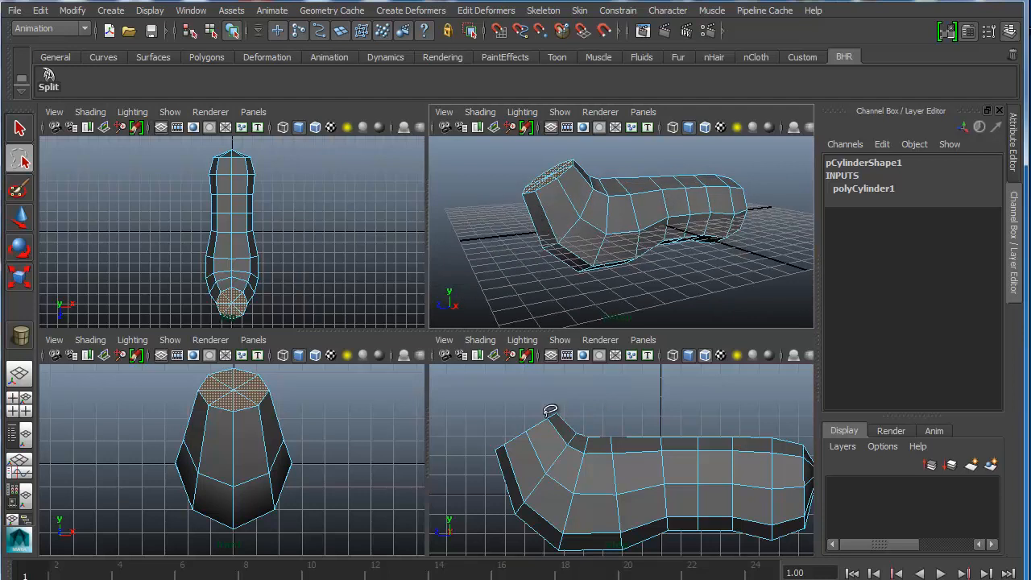
Refine the face selection so it holds only the cap faces at the body's raised end, without the adjacent side faces
mouse_move(515, 417)
mouse_down()
mouse_move(492, 461)
mouse_move(561, 432)
mouse_move(580, 388)
mouse_up()
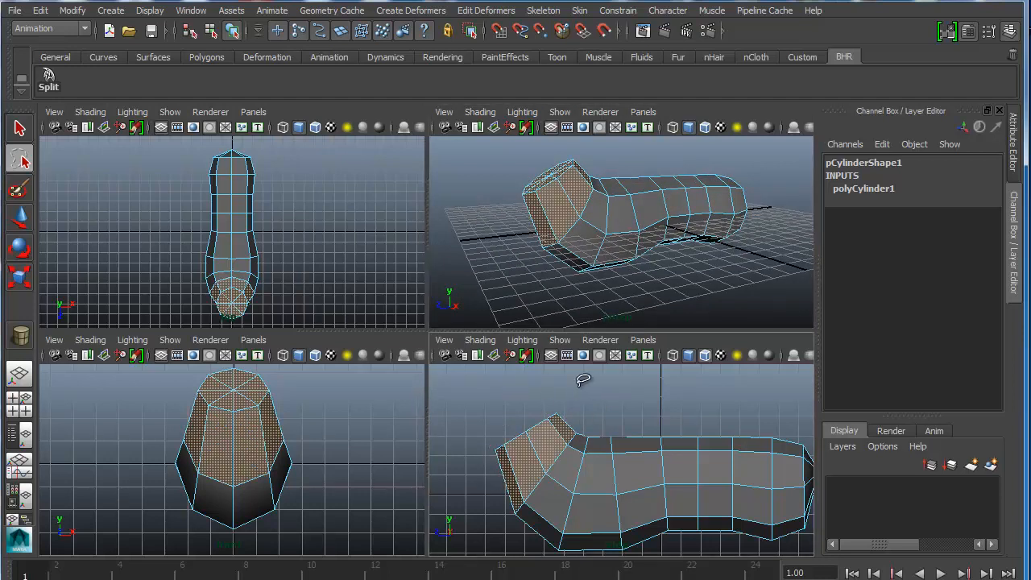
drag(473, 465, 540, 433)
drag(585, 397, 576, 375)
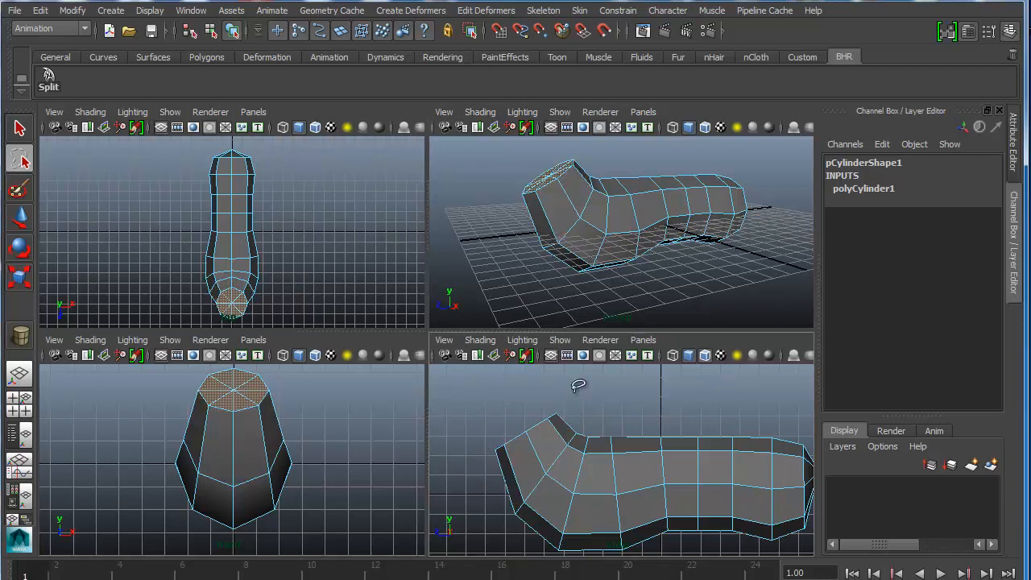
mouse_move(587, 223)
alt+mouse_down()
mouse_move(600, 237)
mouse_move(585, 241)
alt+mouse_up()
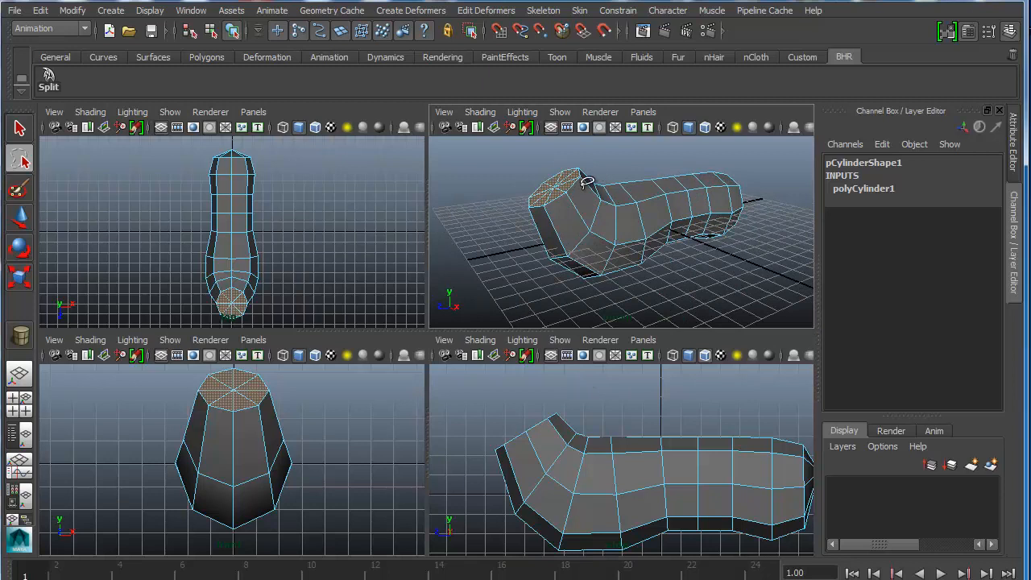
key(q)
alt+drag(617, 230, 528, 222)
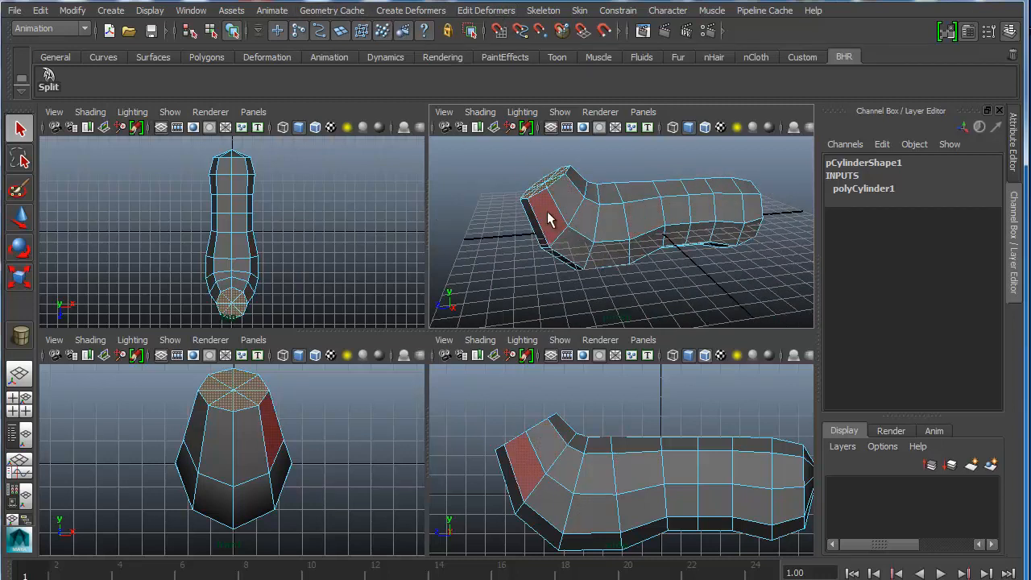
alt+drag(556, 219, 566, 232)
Extrude the selected cap faces outward along their normal by about 4.335 units to start the neck
shift+right_drag(557, 204, 556, 259)
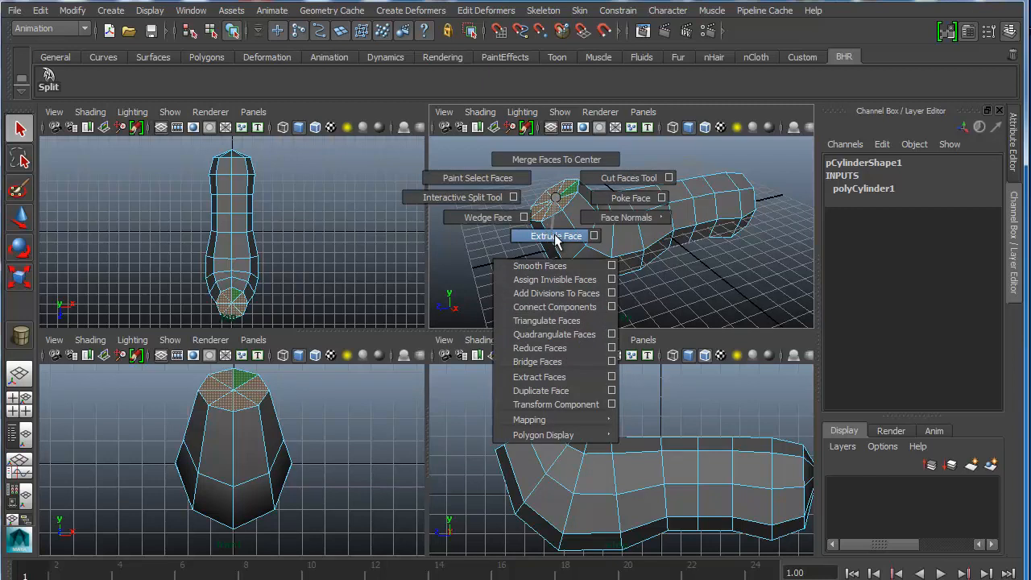
shift+right_drag(555, 235, 553, 193)
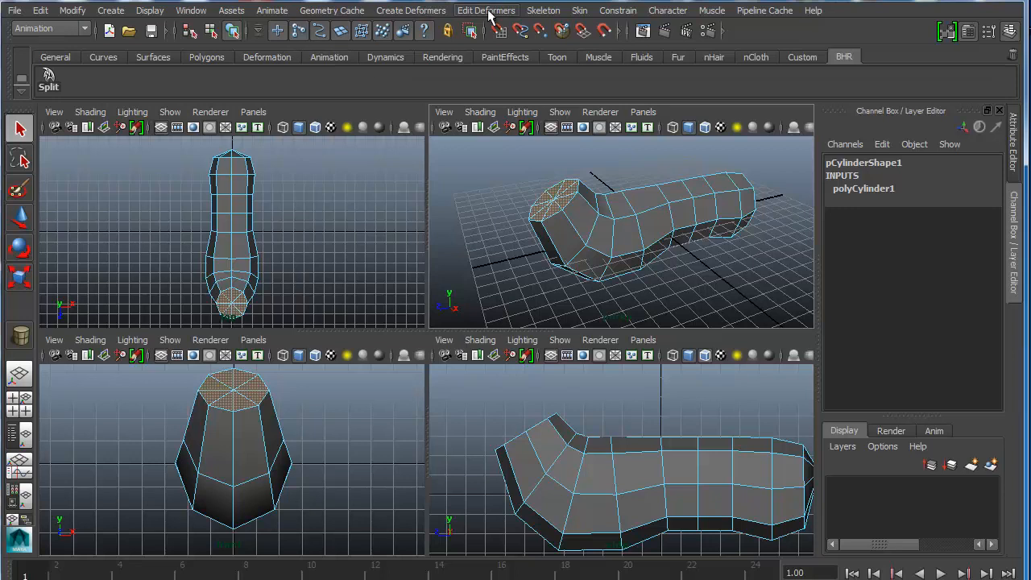
key(F3)
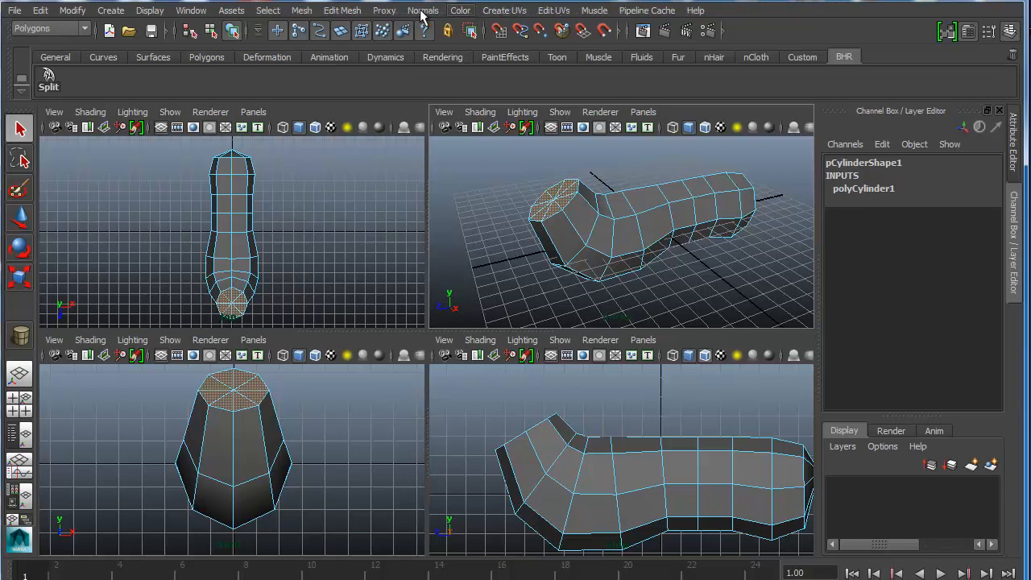
click(343, 11)
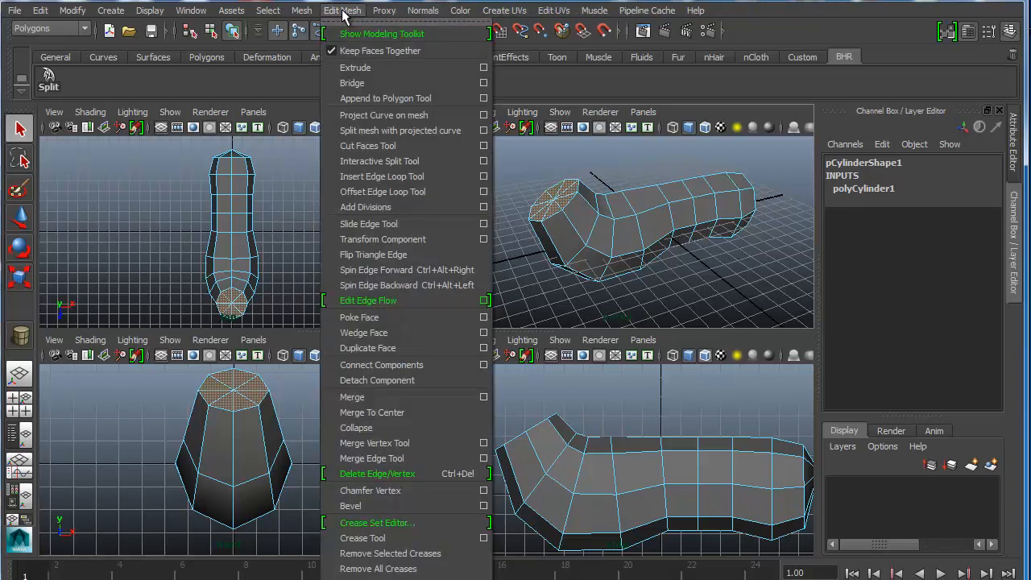
click(356, 69)
alt+middle_drag(557, 427, 579, 457)
drag(541, 407, 509, 325)
Set the neck extrusion's divisions to 3 and lengthen it to a Local Translate Z of 5.075
click(690, 425)
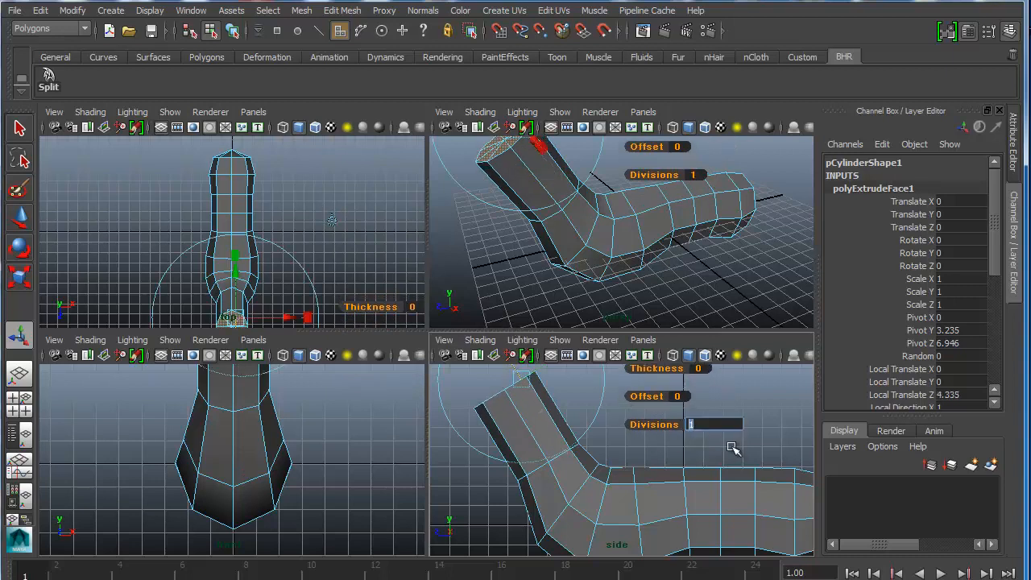
text(3)
key(Return)
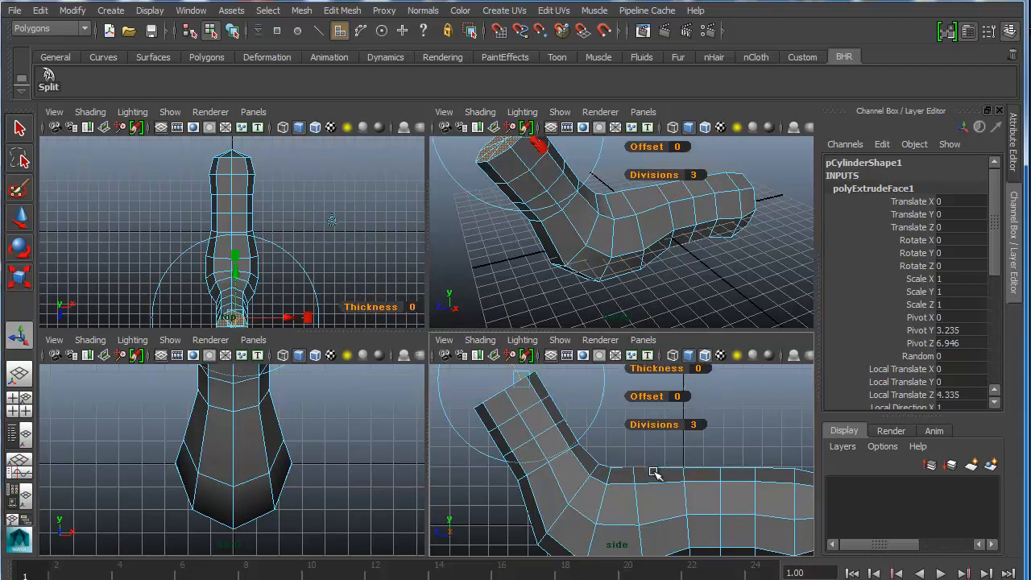
alt+middle_drag(631, 464, 645, 464)
key(space)
alt+middle_drag(352, 273, 422, 303)
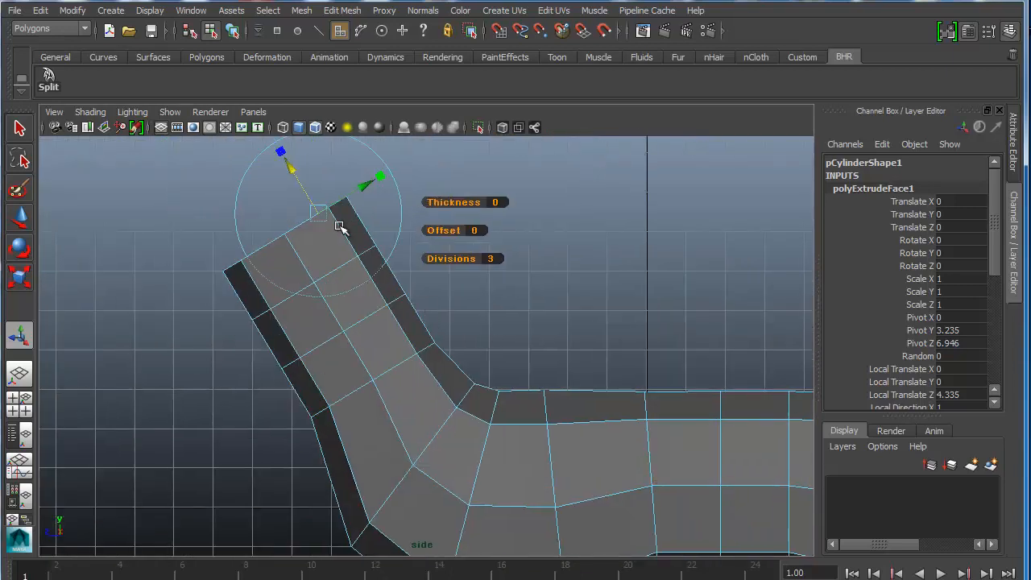
drag(292, 169, 278, 143)
alt+middle_drag(435, 297, 547, 338)
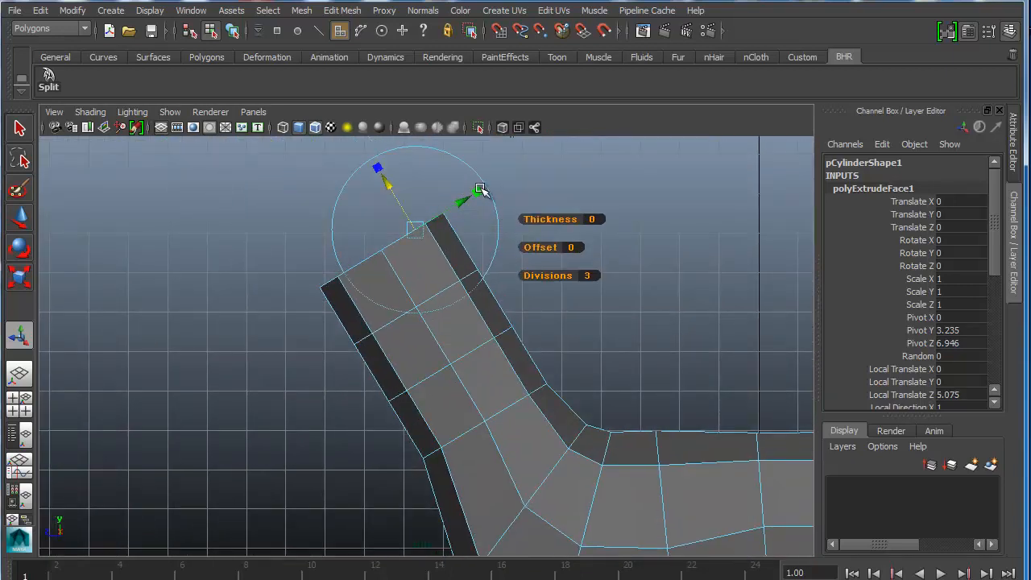
Undo the trial adjustment of the extruded faces, and rotate the extrusion to a Rotate X of 41.492
drag(415, 229, 456, 131)
key(ctrl+z)
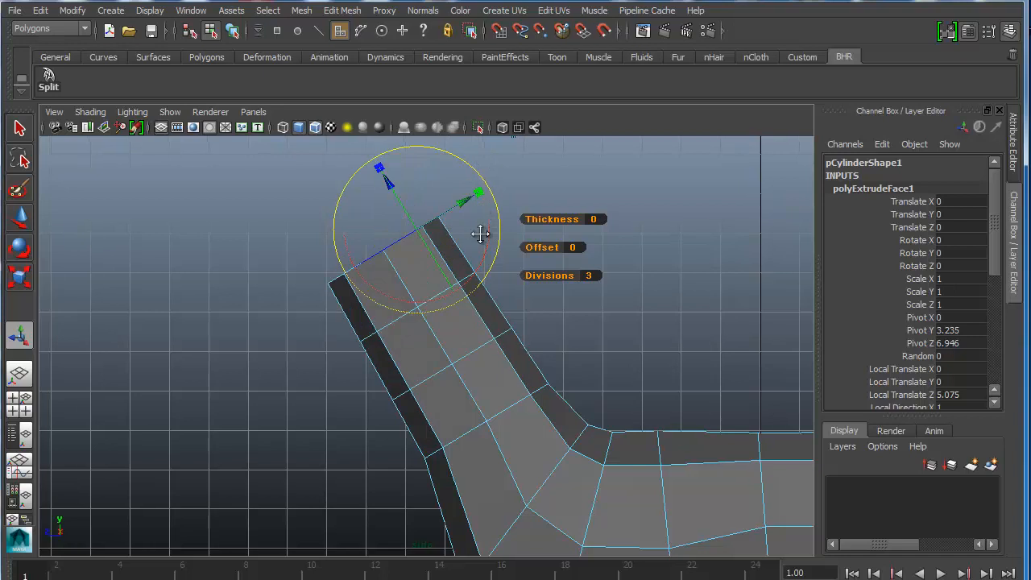
alt+middle_drag(480, 210, 481, 241)
click(513, 161)
drag(564, 416, 525, 327)
alt+middle_drag(546, 376, 598, 340)
Switch to edge selection and select the edge loop around the neck's open end
right_drag(460, 244, 391, 244)
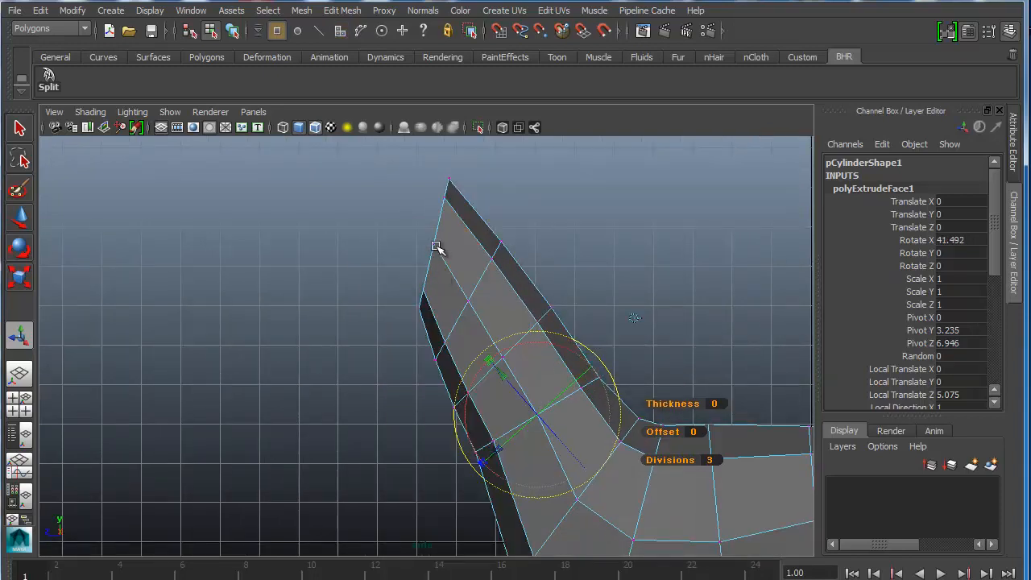
alt+middle_drag(449, 185, 473, 215)
right_drag(463, 248, 460, 213)
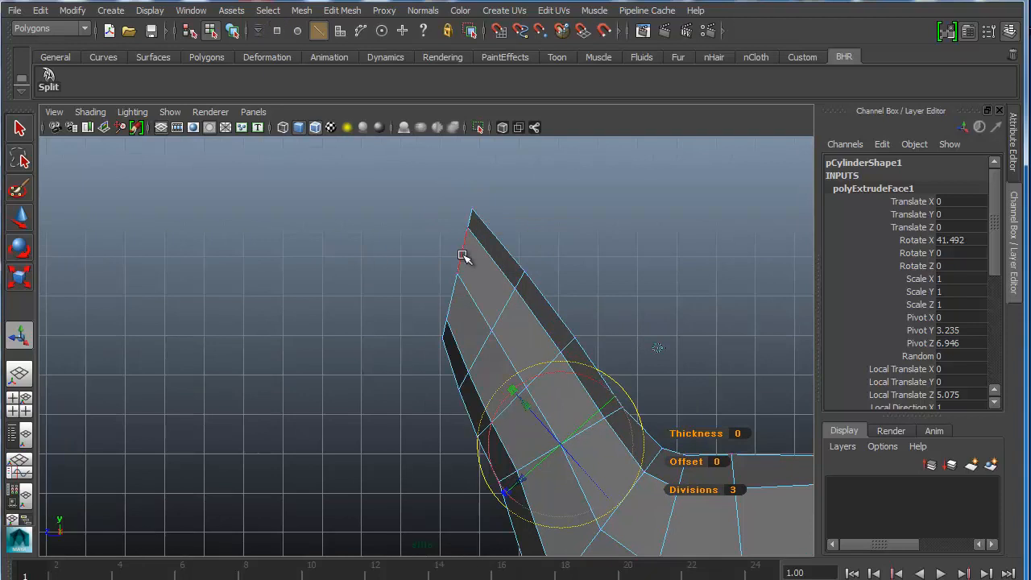
key(space)
alt+drag(498, 210, 563, 288)
alt+drag(650, 442, 615, 462)
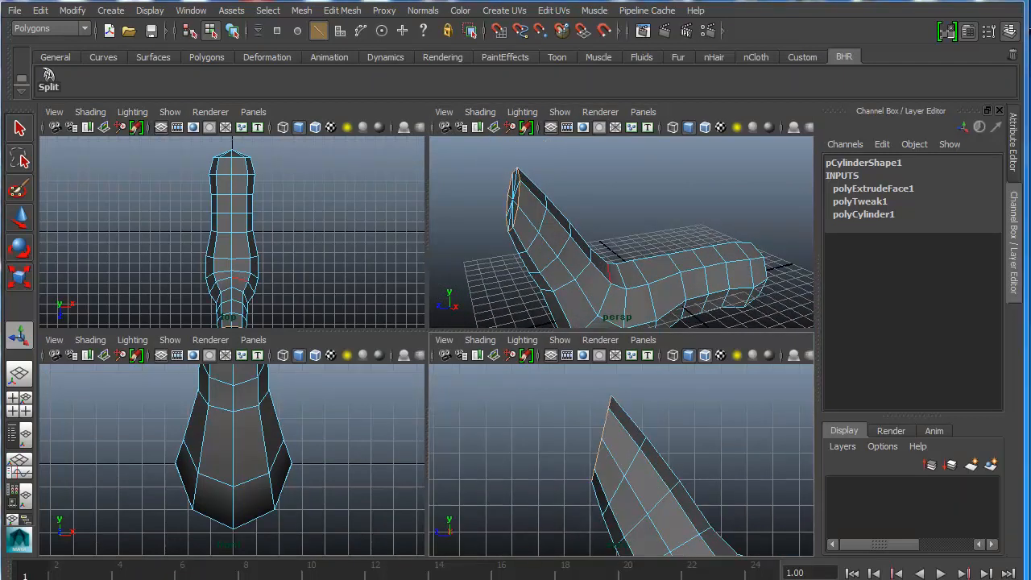
alt+middle_drag(633, 459, 617, 470)
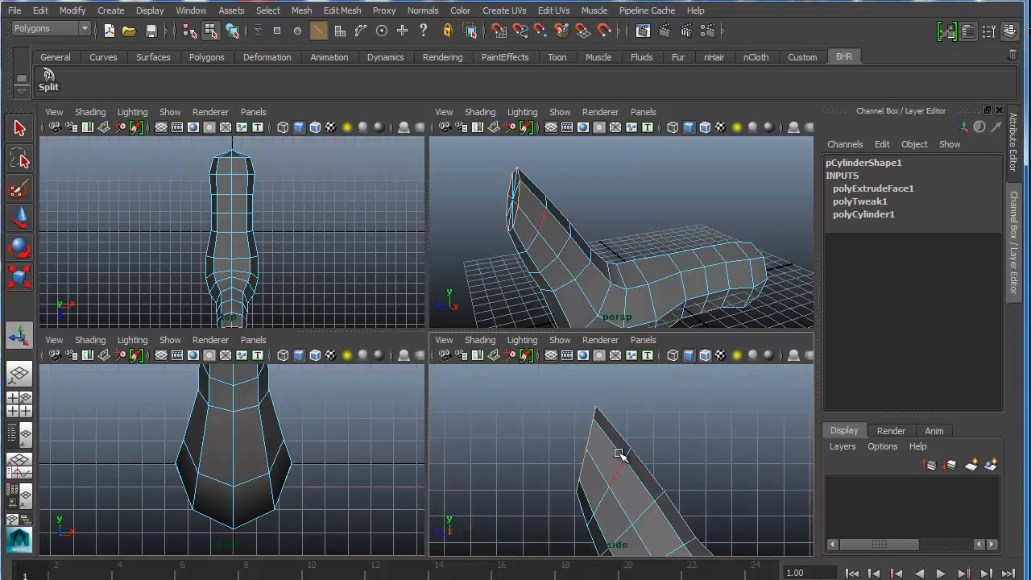
Enlarge the neck's end edge loop slightly and rotate it until it stands vertical in the side view
key(r)
mouse_move(593, 450)
mouse_down()
mouse_move(619, 445)
mouse_move(609, 449)
mouse_up()
key(e)
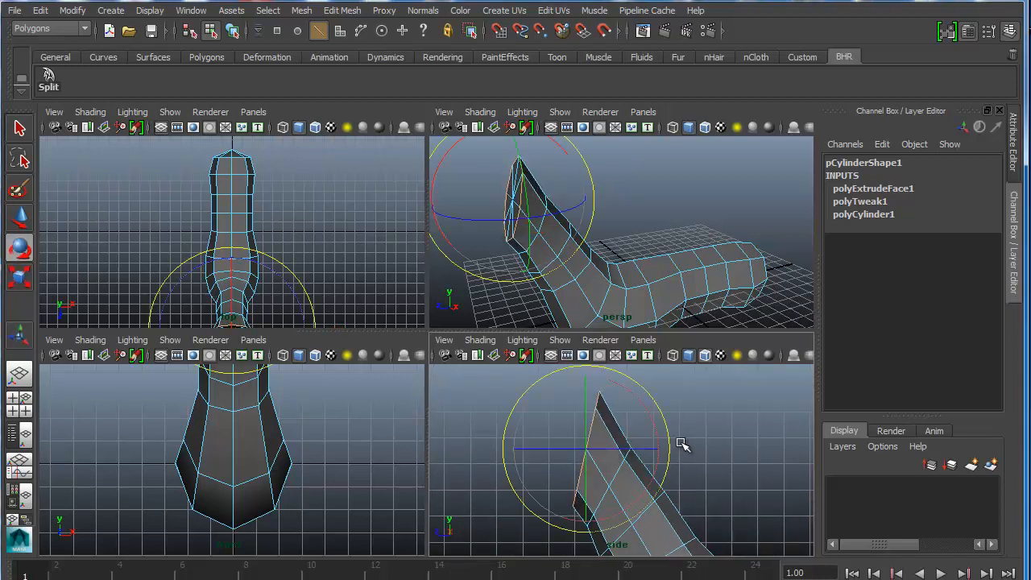
mouse_move(669, 439)
mouse_down()
mouse_move(670, 414)
mouse_move(663, 421)
mouse_up()
Move the neck's end loop forward and down so the tip faces ahead, and enlarge the side view
key(w)
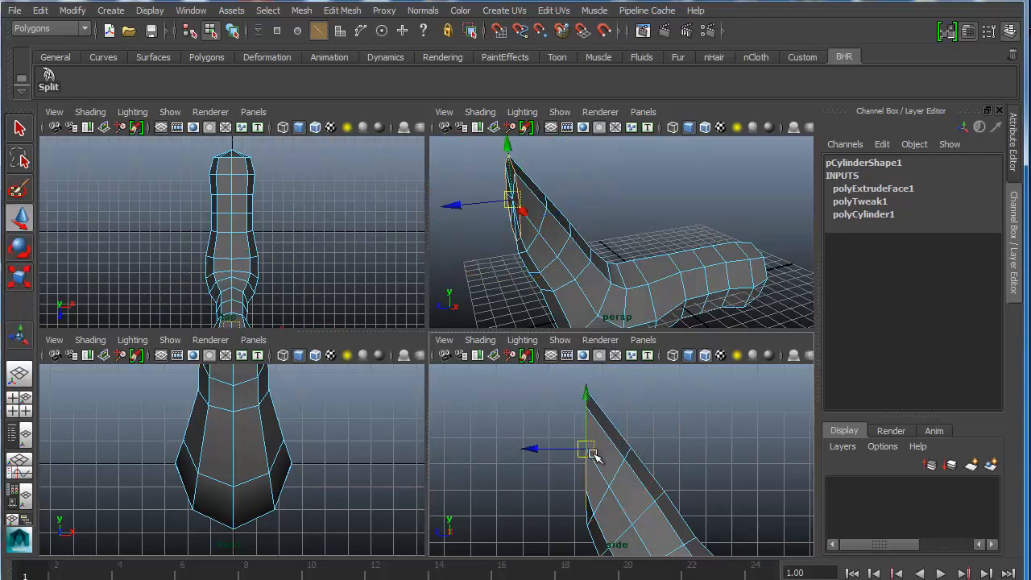
drag(548, 448, 525, 450)
drag(564, 398, 563, 415)
key(space)
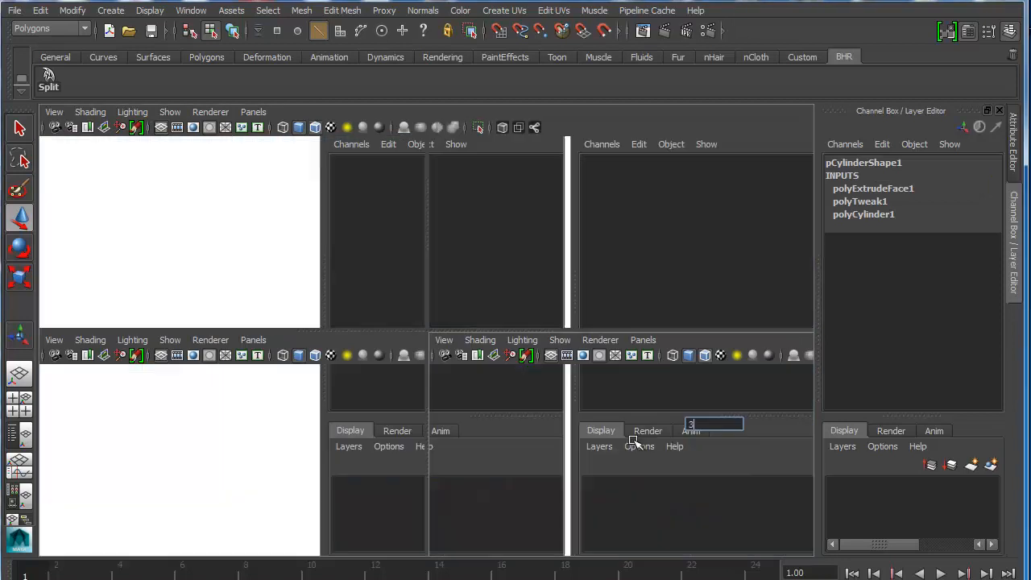
Rotate the edge loop at the neck's base to follow the bend and shift it slightly back toward the body
alt+middle_drag(558, 433, 558, 326)
scroll(555, 406, down, 5)
alt+middle_drag(526, 398, 562, 390)
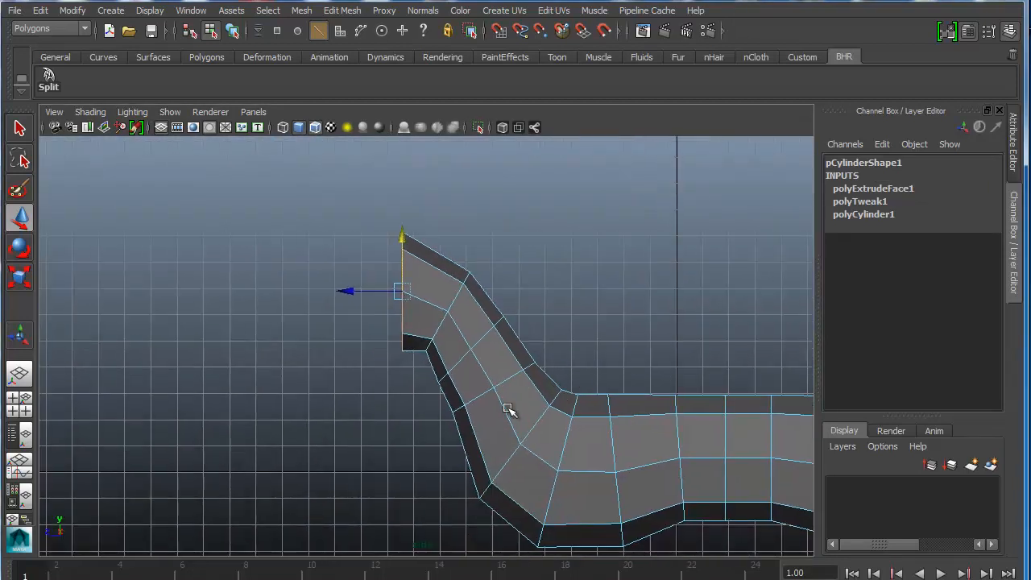
scroll(512, 411, up, 2)
click(537, 388)
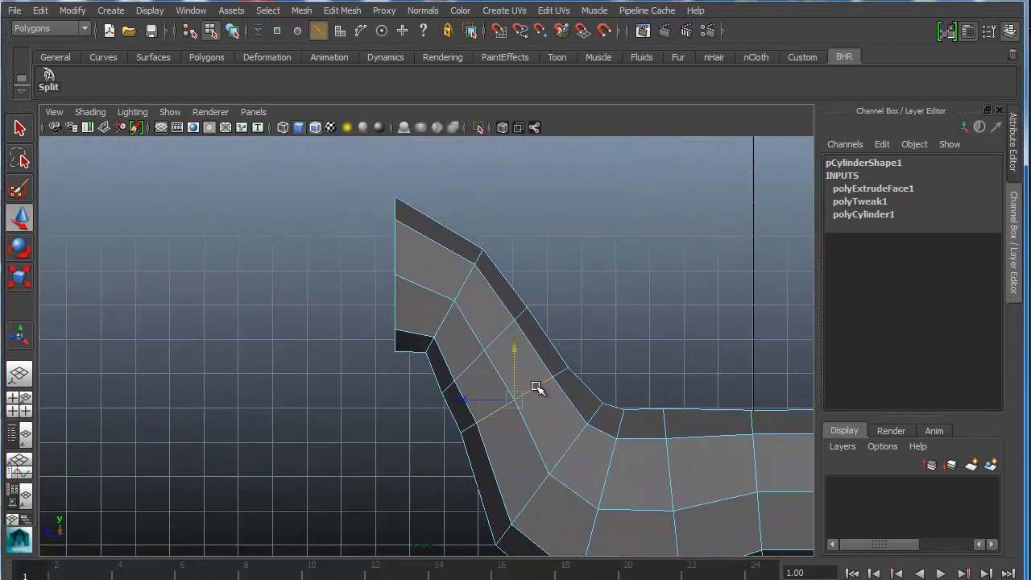
key(e)
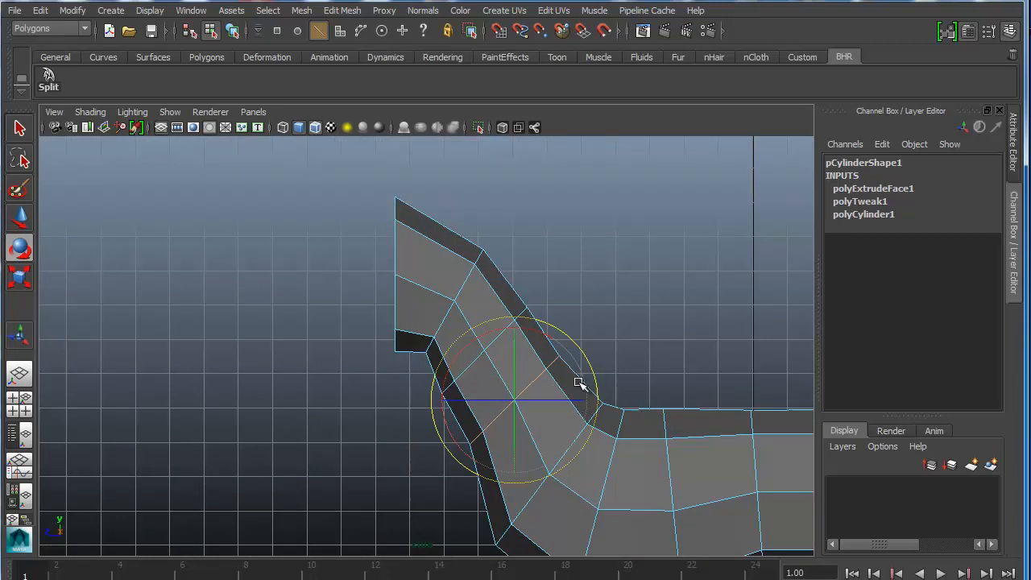
key(w)
drag(513, 400, 525, 403)
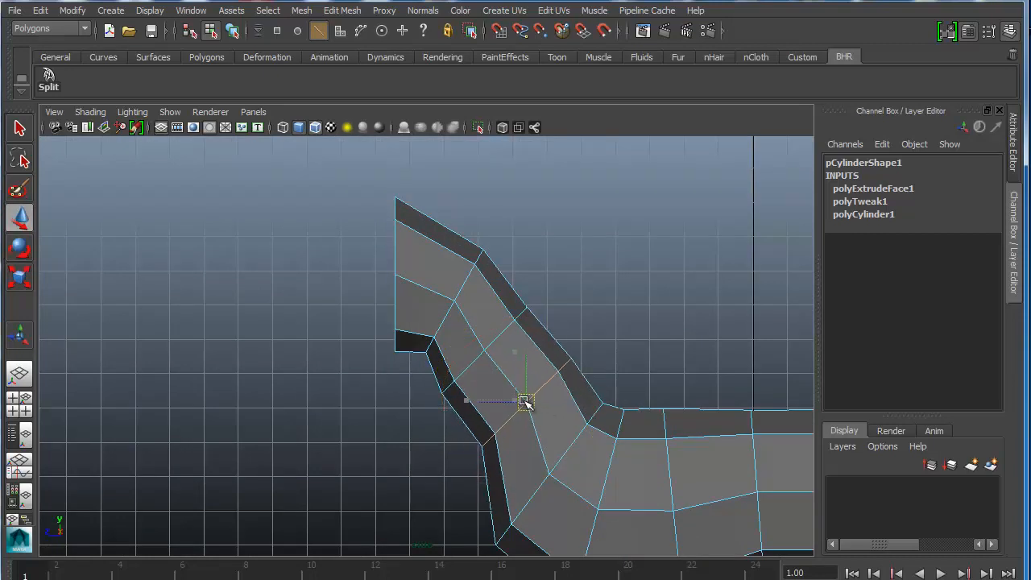
Shift the middle neck loop up and back, and scale and slightly raise the loop behind the tip to round the curve
click(502, 334)
mouse_move(489, 348)
mouse_down()
mouse_move(505, 341)
mouse_move(490, 334)
mouse_up()
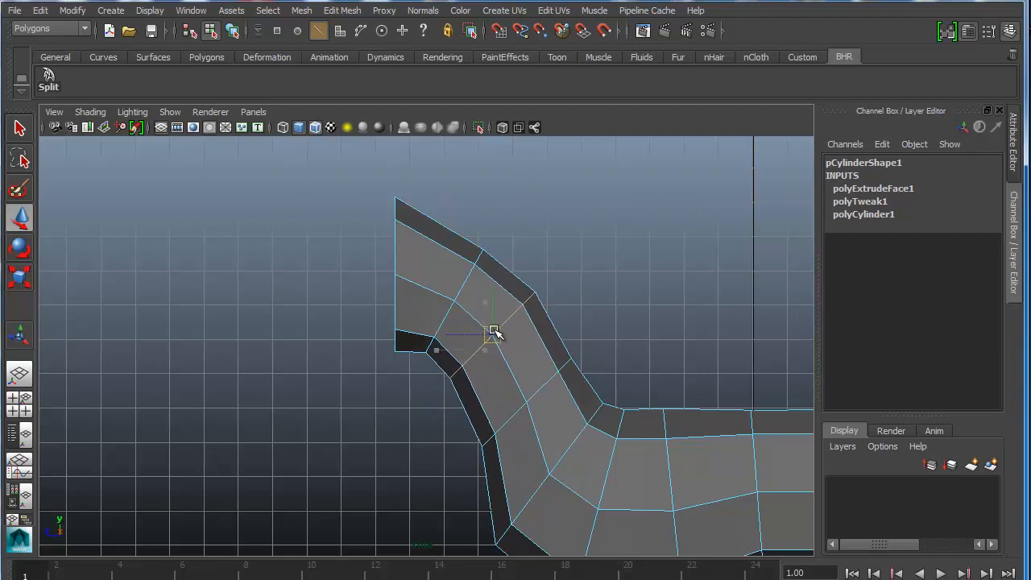
click(470, 278)
key(r)
drag(456, 302, 466, 298)
key(w)
drag(454, 249, 454, 235)
Try to delete the cap faces at the neck's tip in face selection mode
right_drag(387, 253, 396, 290)
drag(307, 203, 409, 435)
key(Delete)
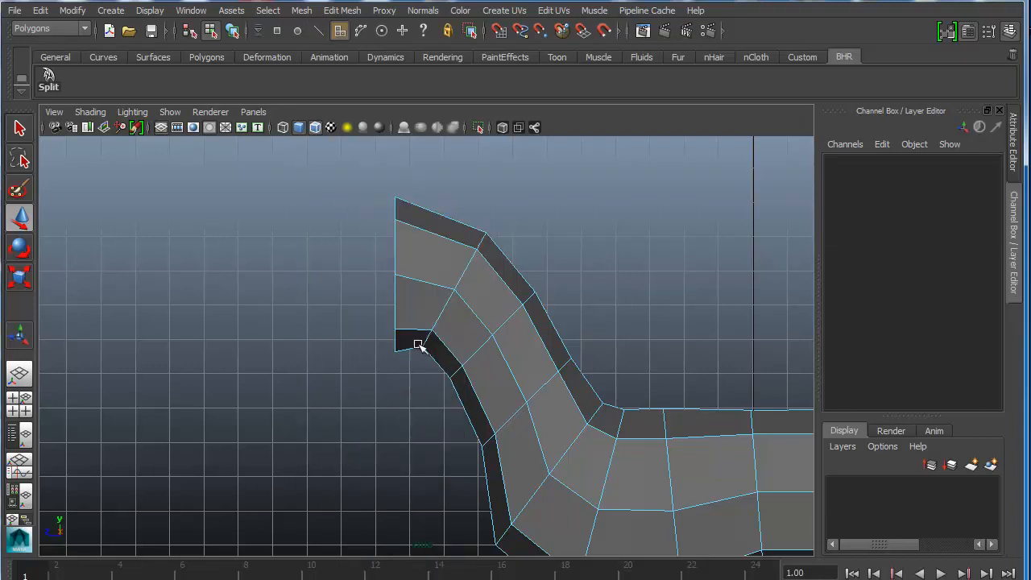
Examine the cap at the neck's tip from the front in the perspective view
key(space)
alt+drag(571, 246, 630, 220)
alt+drag(617, 226, 552, 256)
alt+middle_drag(614, 421, 604, 460)
scroll(583, 428, up, 4)
alt+drag(539, 242, 608, 252)
click(616, 216)
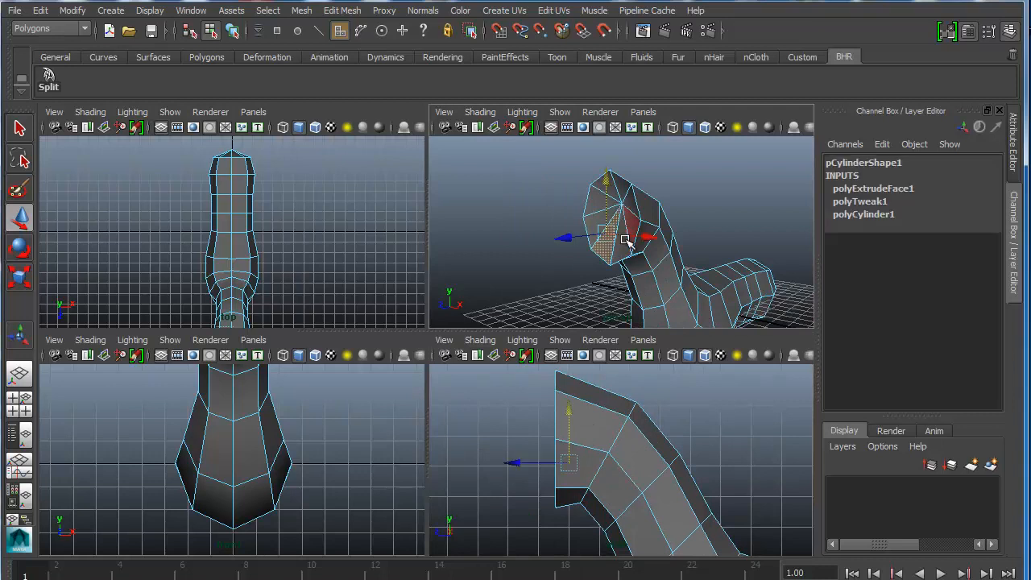
Display the side view in wireframe and select the cap's vertices at the neck's tip, including the recessed centre vertex
right_drag(575, 417, 515, 420)
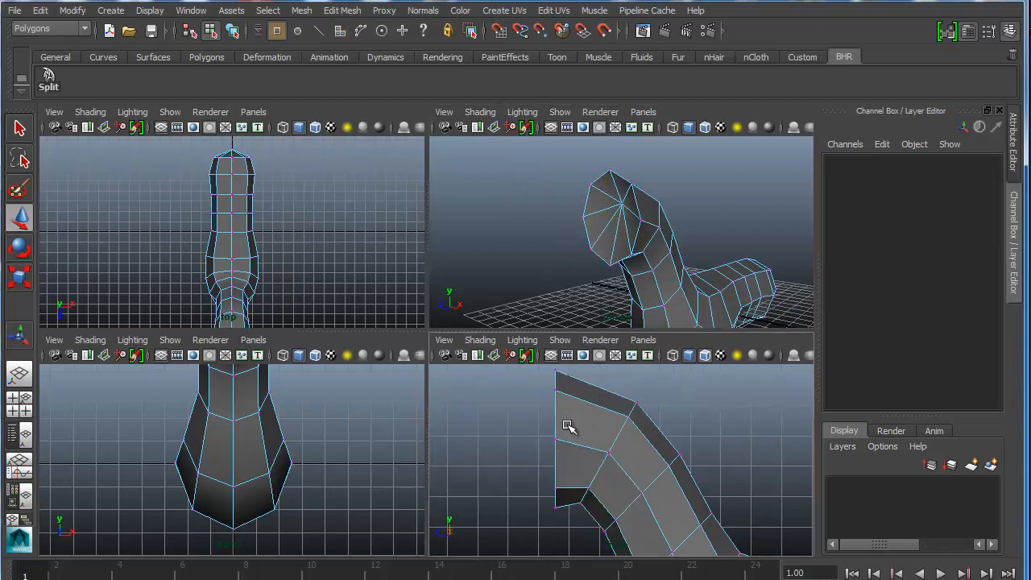
key(4)
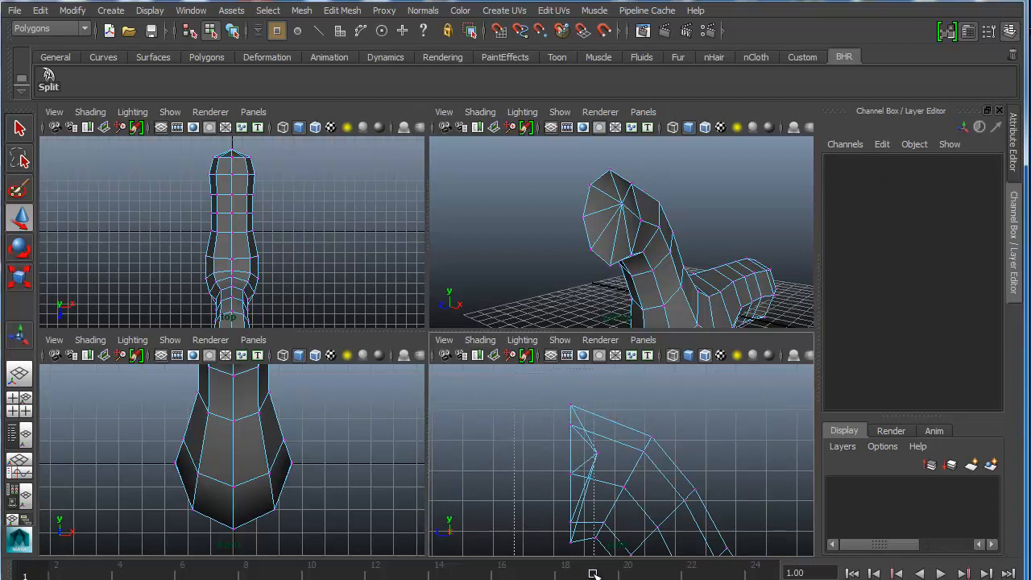
drag(593, 573, 594, 578)
shift+drag(583, 440, 604, 482)
alt+middle_drag(604, 497, 606, 471)
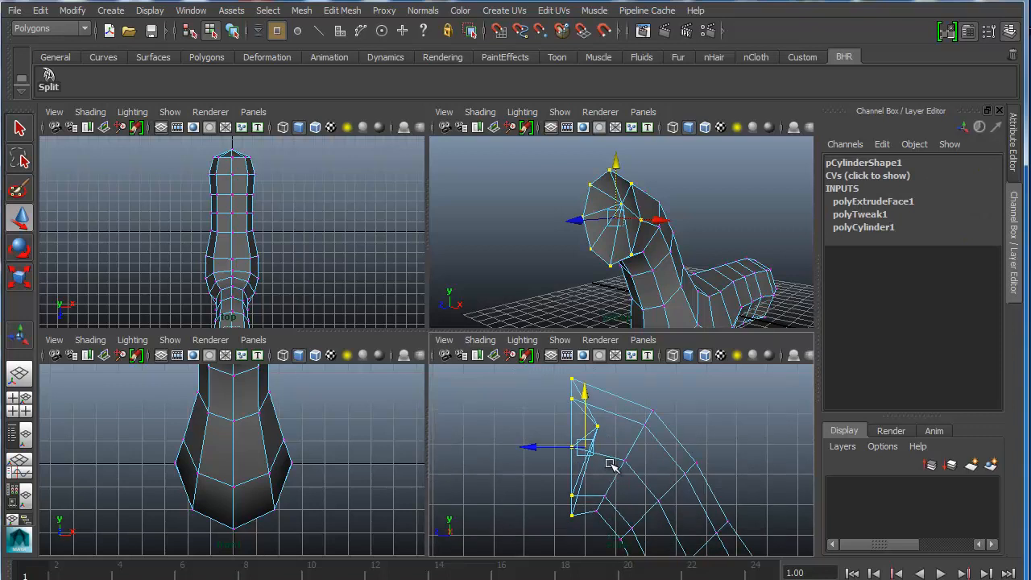
Scale the selected cap vertices along the Z axis until the cap is flat
key(r)
drag(514, 448, 585, 445)
drag(511, 449, 578, 450)
Lower the cap's centre vertex to the middle of the surrounding ring
alt+drag(556, 257, 636, 251)
key(q)
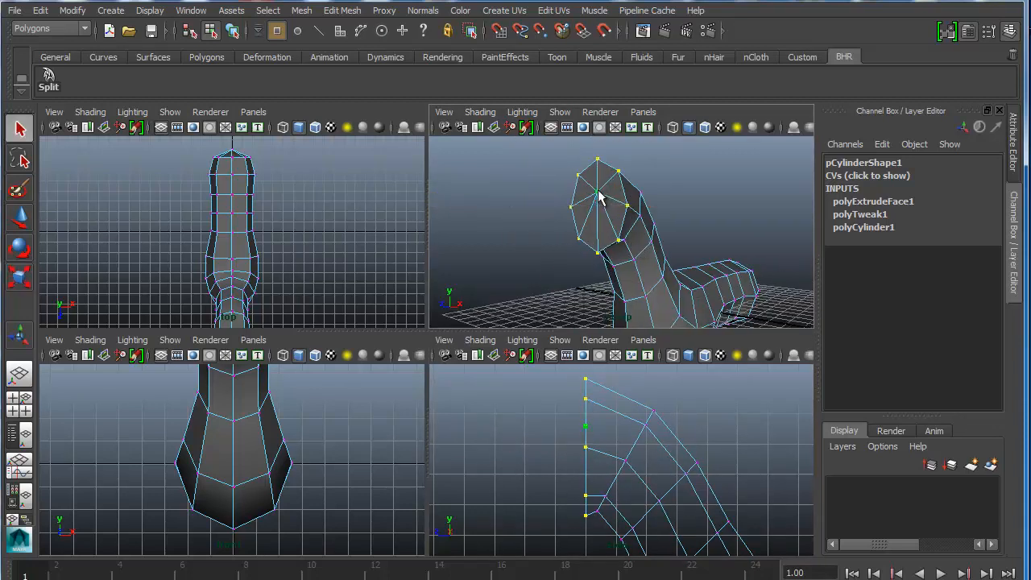
key(w)
mouse_move(597, 165)
mouse_down()
mouse_move(595, 154)
mouse_move(595, 164)
mouse_up()
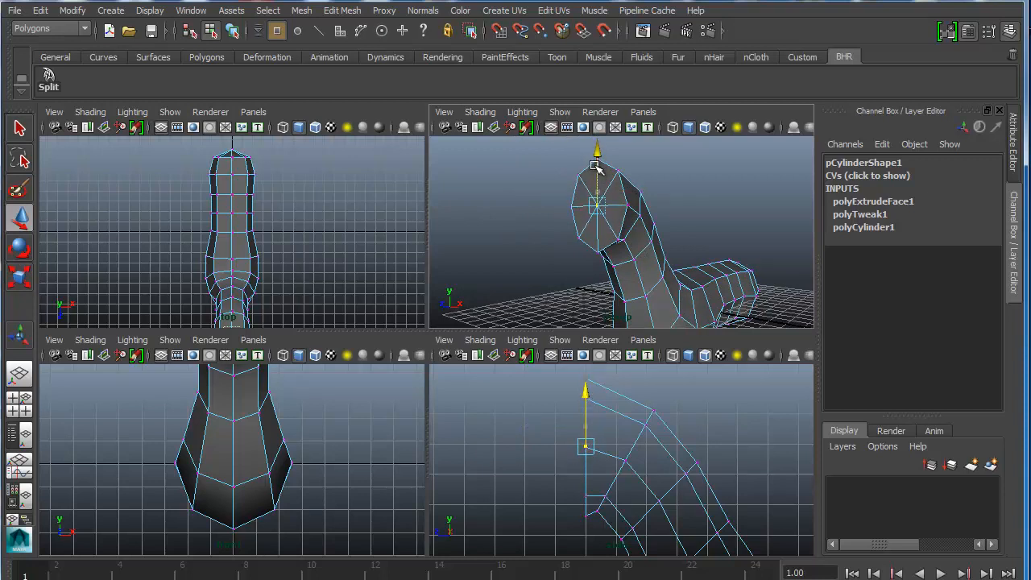
alt+drag(607, 200, 525, 205)
Switch to face selection and select only the flat cap faces at the neck's tip
alt+middle_drag(650, 476, 658, 472)
right_drag(631, 415, 699, 395)
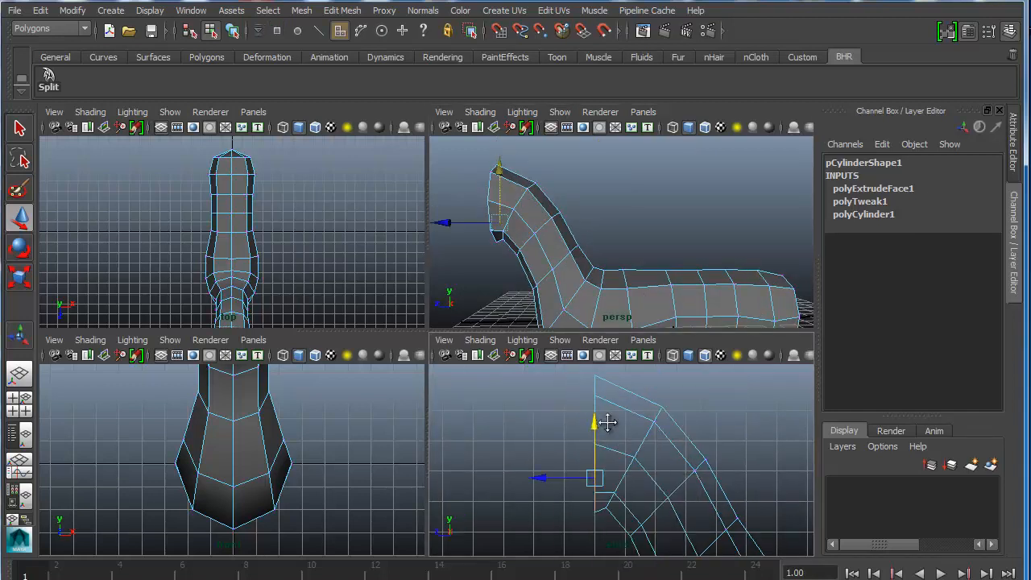
alt+middle_drag(593, 413, 610, 425)
drag(615, 568, 617, 564)
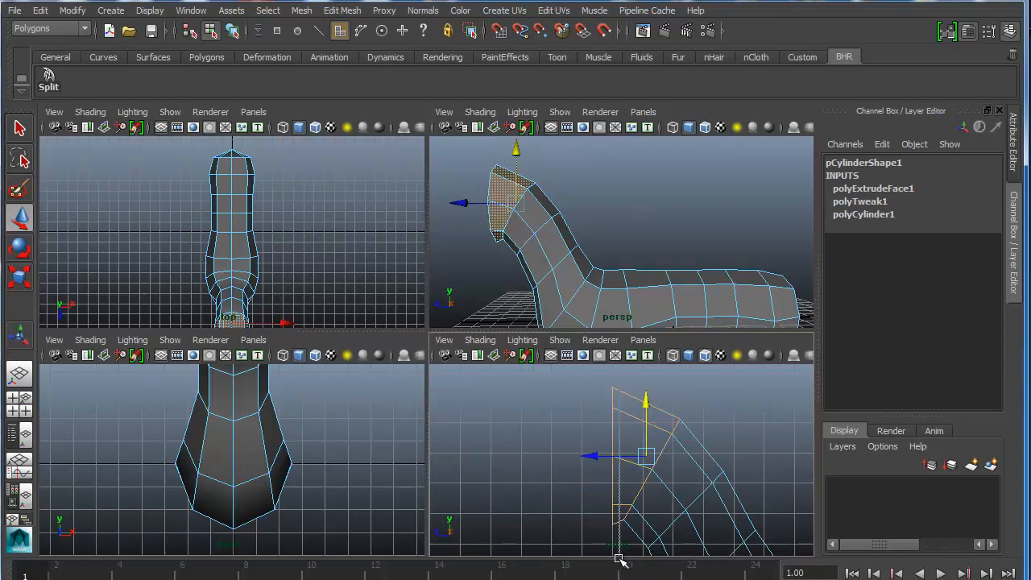
drag(622, 561, 617, 561)
alt+drag(592, 316, 608, 184)
alt+middle_drag(621, 459, 624, 453)
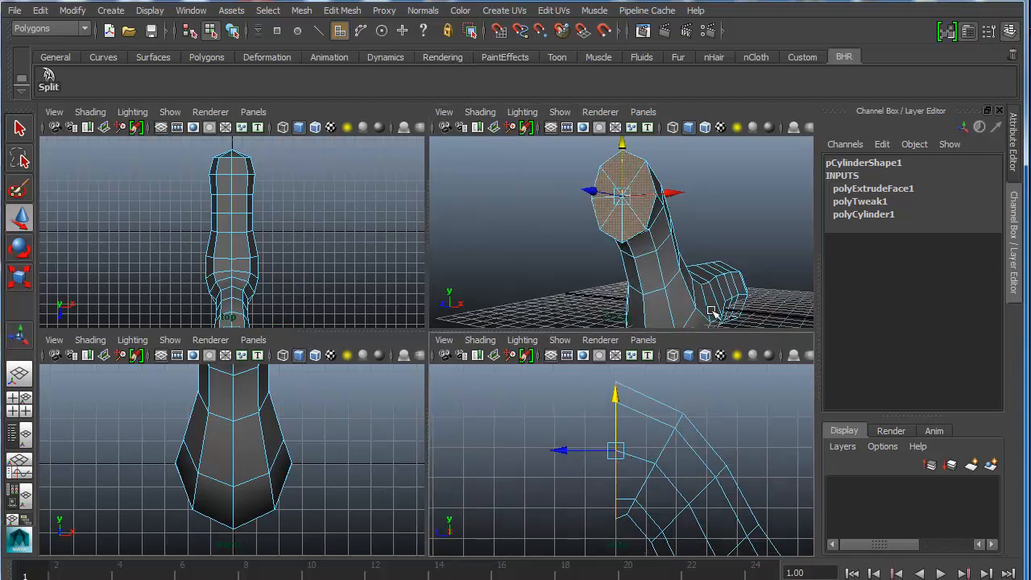
Extrude the cap faces at the neck's tip forward about 4.1 units with 3 divisions
shift+right_drag(638, 212, 631, 255)
drag(570, 413, 470, 415)
click(702, 462)
text(2)
key(Return)
alt+middle_drag(675, 449, 698, 456)
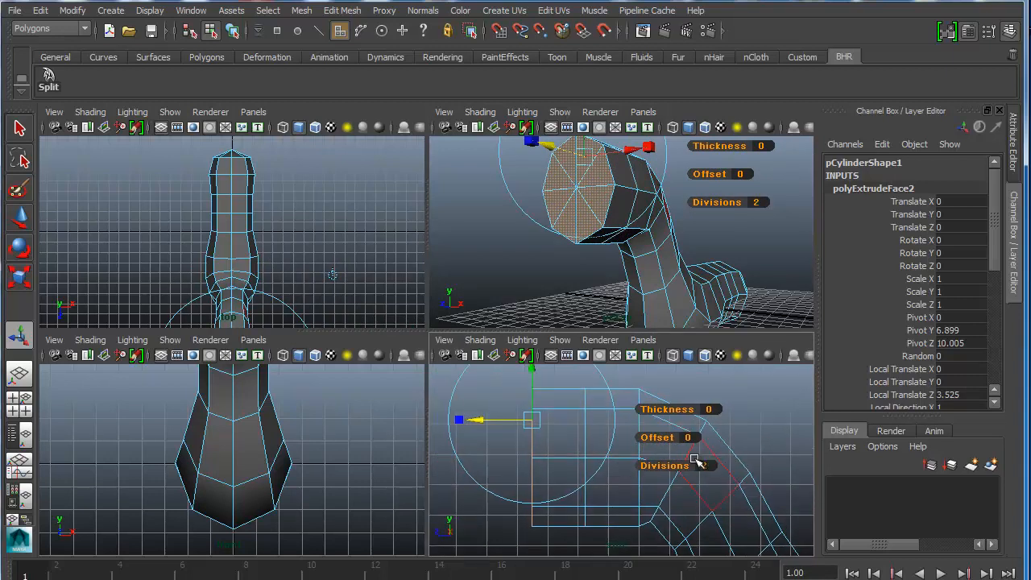
click(718, 470)
text(3)
key(Return)
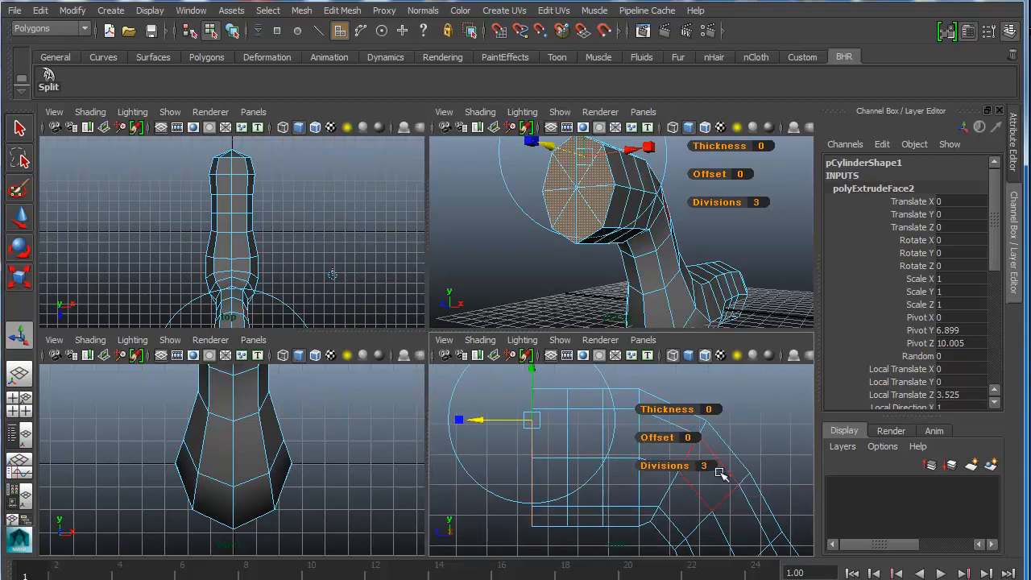
drag(493, 422, 467, 421)
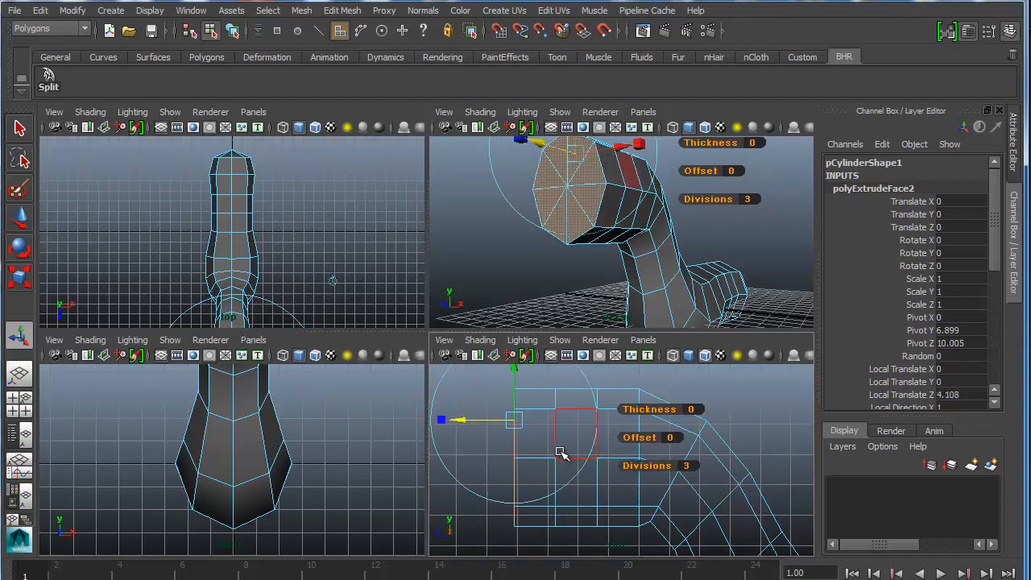
Select the vertices at the front end of the new extrusion and scale them inward to taper the head
alt+middle_drag(567, 440, 579, 447)
right_drag(632, 398, 541, 400)
drag(540, 550, 541, 550)
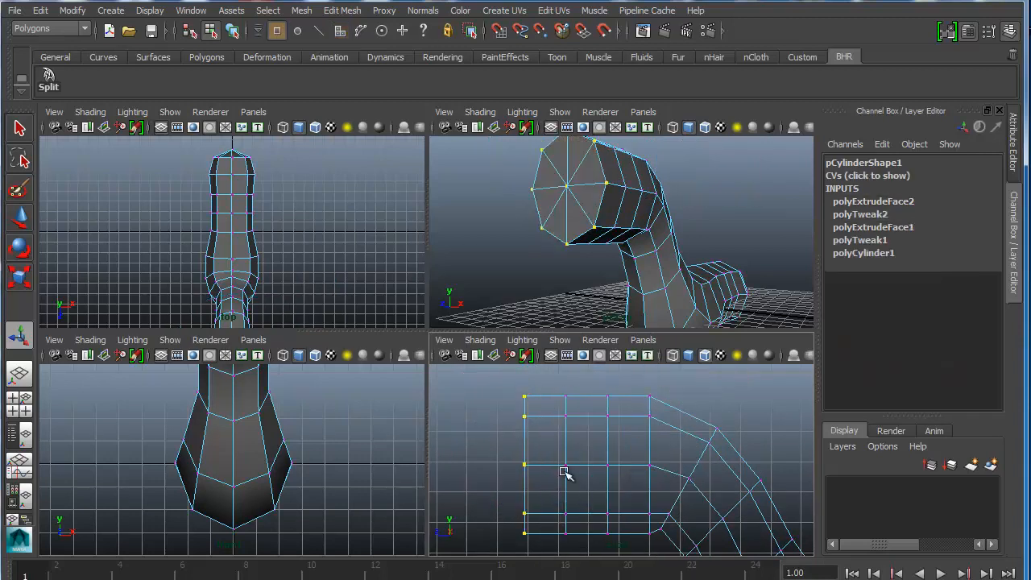
key(r)
drag(522, 465, 504, 467)
Lower the tapered front vertices until their bottom lines up with the underside of the head
key(w)
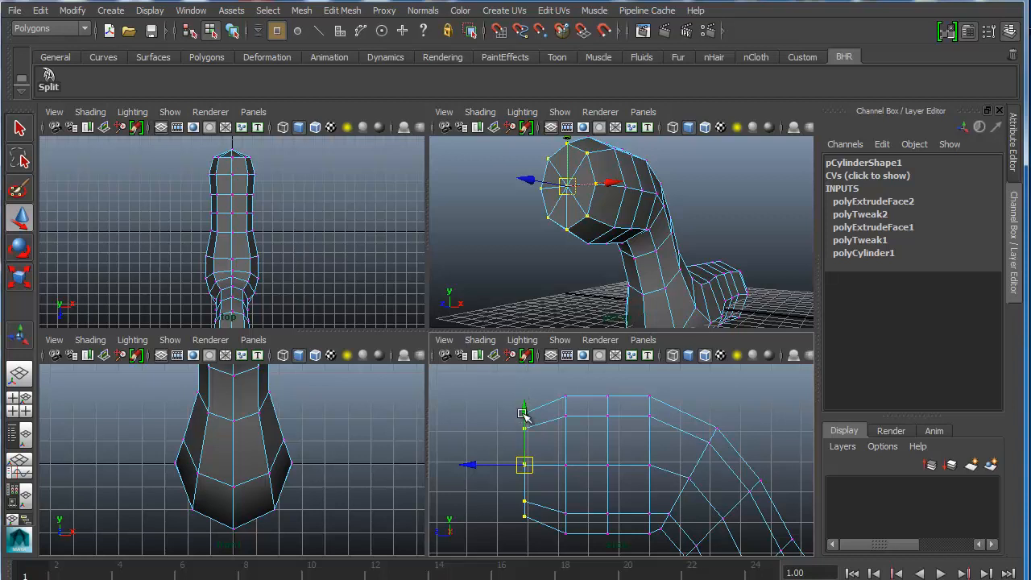
drag(527, 410, 527, 425)
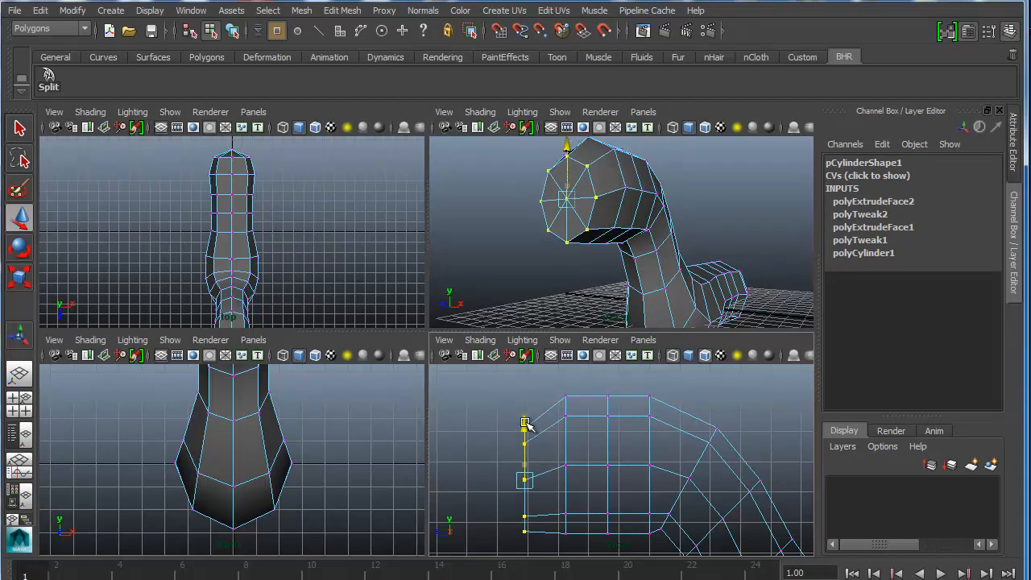
scroll(612, 427, down, 4)
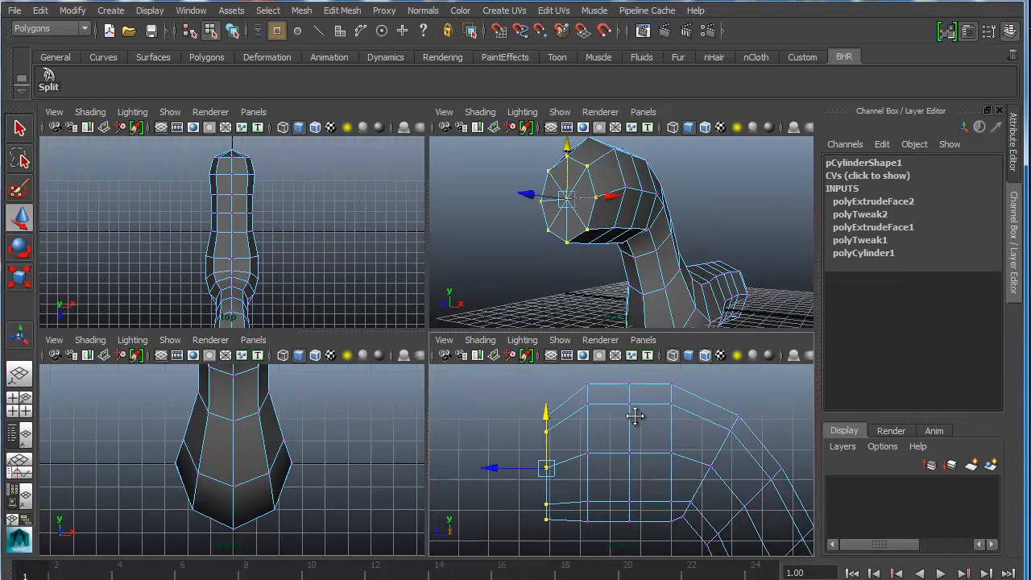
scroll(647, 451, up, 5)
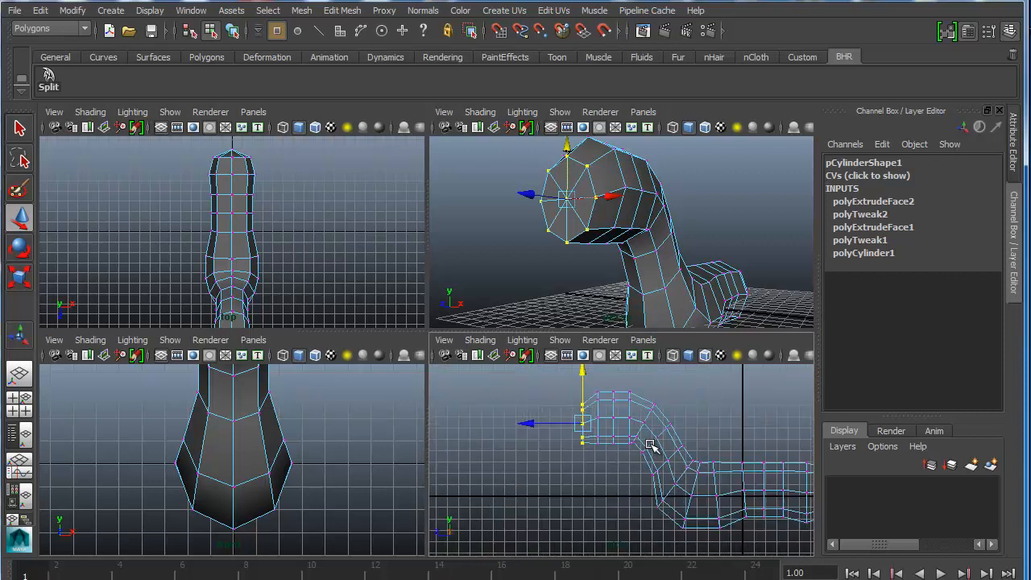
key(space)
alt+middle_drag(457, 346, 469, 387)
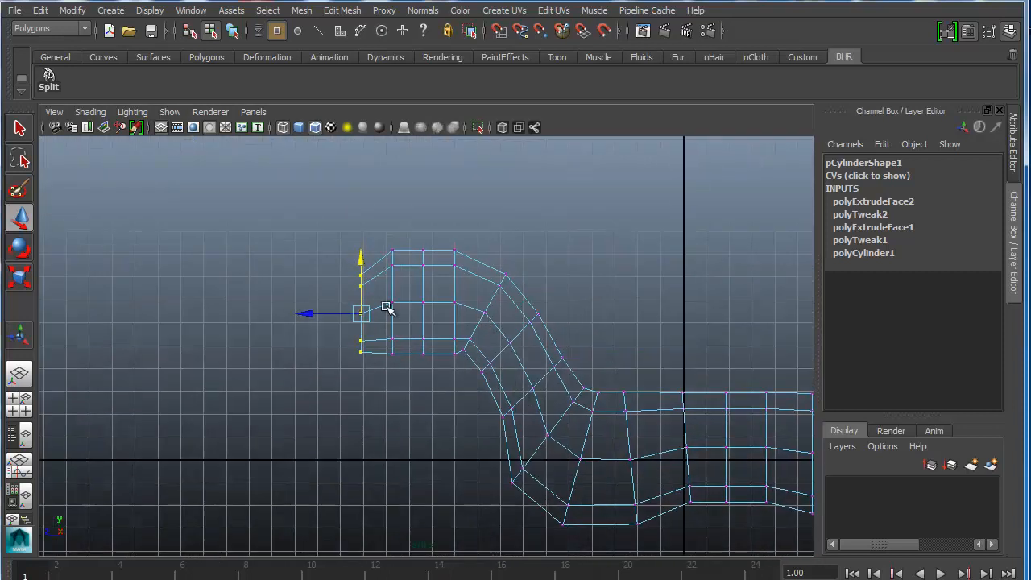
alt+middle_drag(373, 323, 507, 336)
alt+right_drag(506, 337, 537, 324)
alt+middle_drag(537, 324, 513, 318)
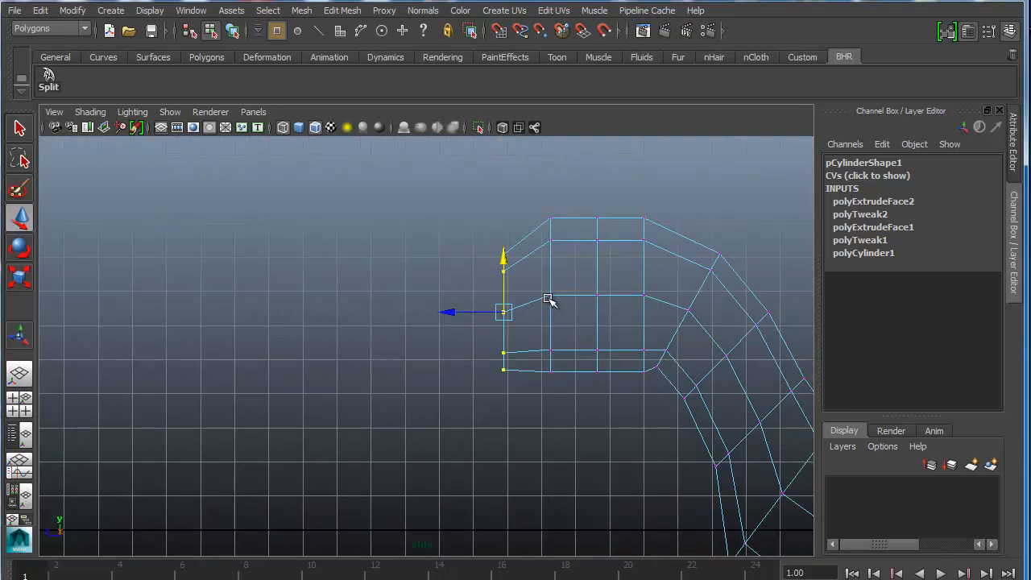
right_drag(539, 299, 479, 270)
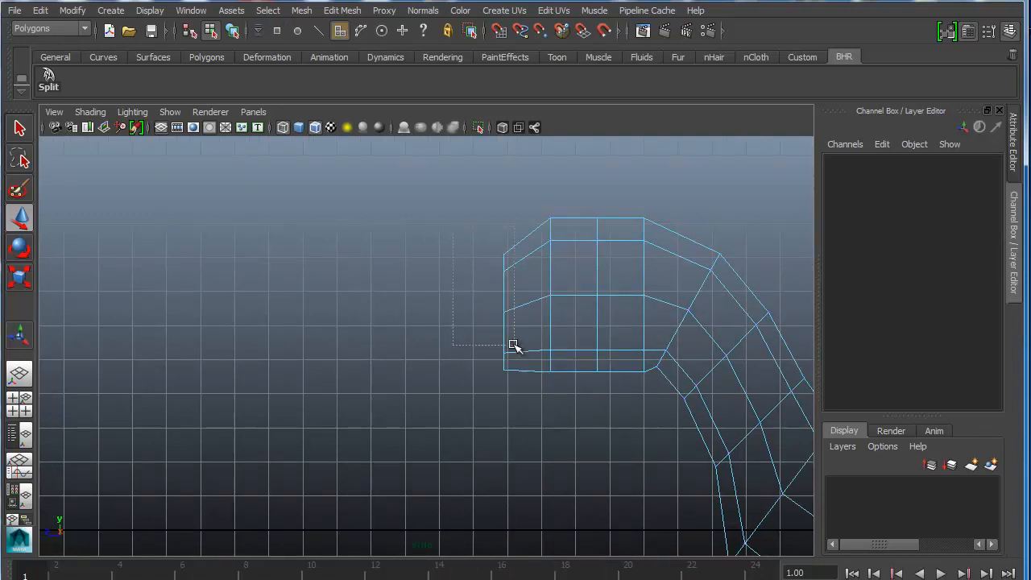
drag(514, 345, 512, 345)
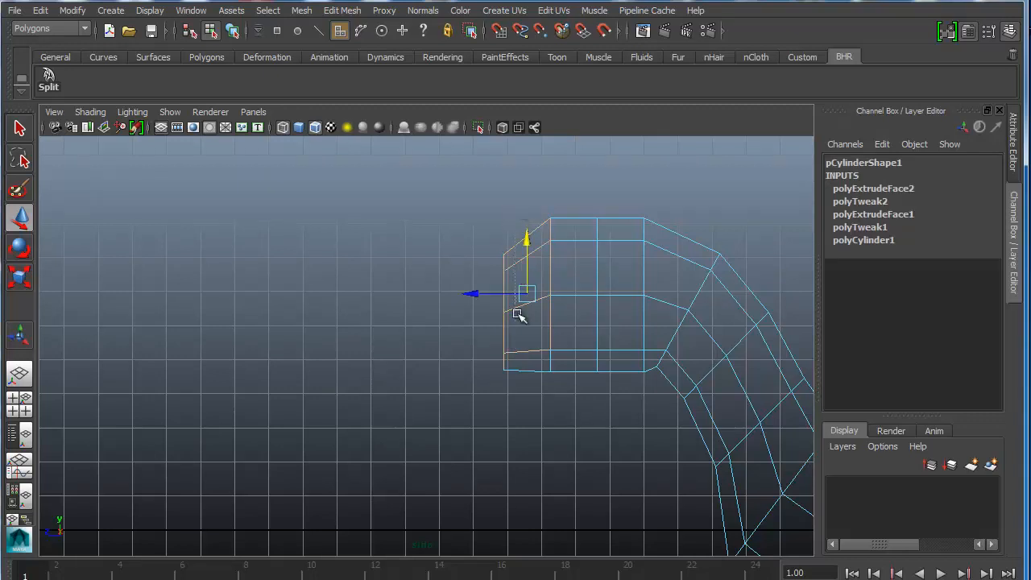
Enlarge the perspective view around the head's front cap and select the whole model in object mode
key(space)
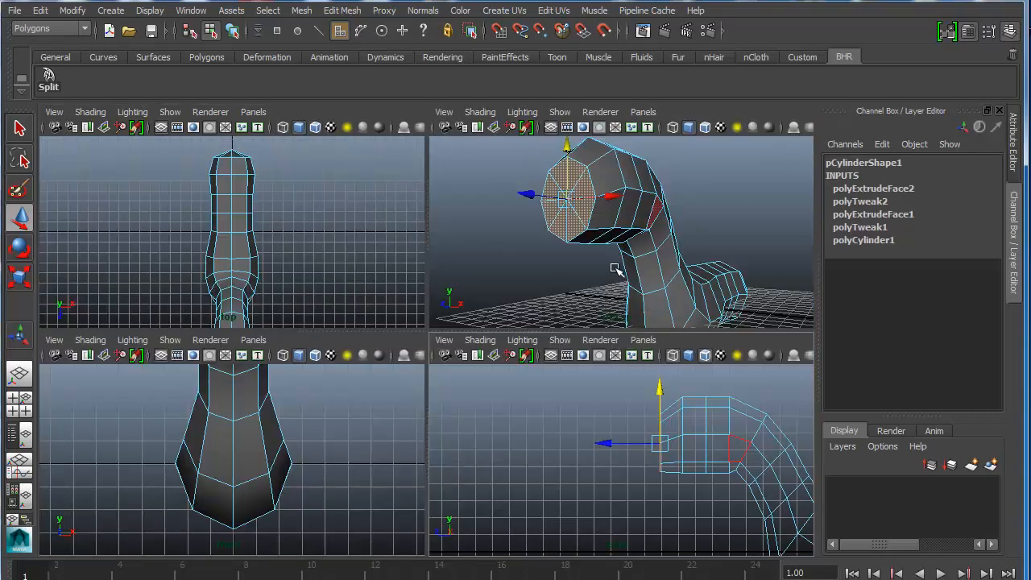
alt+drag(574, 237, 623, 244)
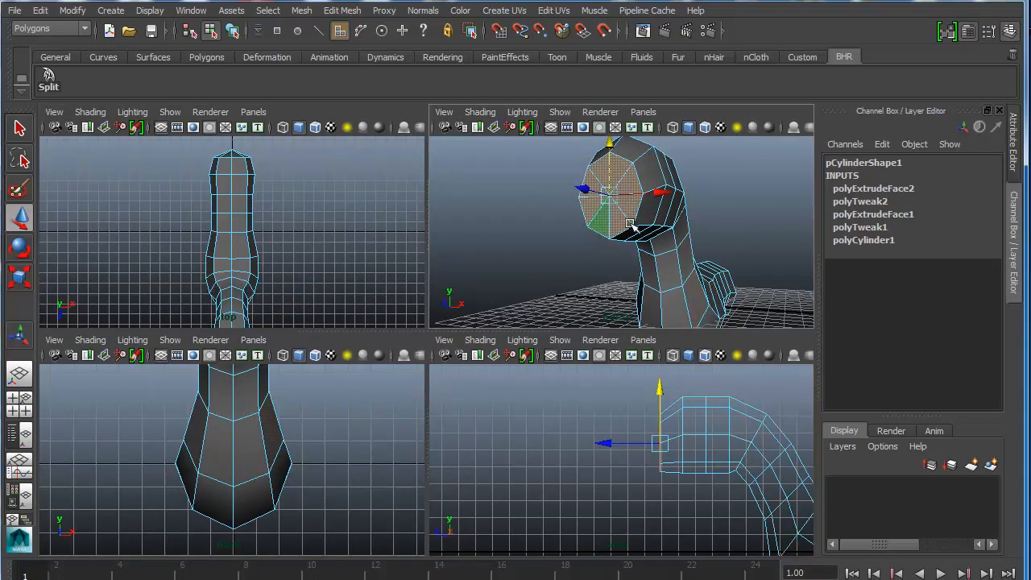
scroll(640, 225, up, 2)
key(space)
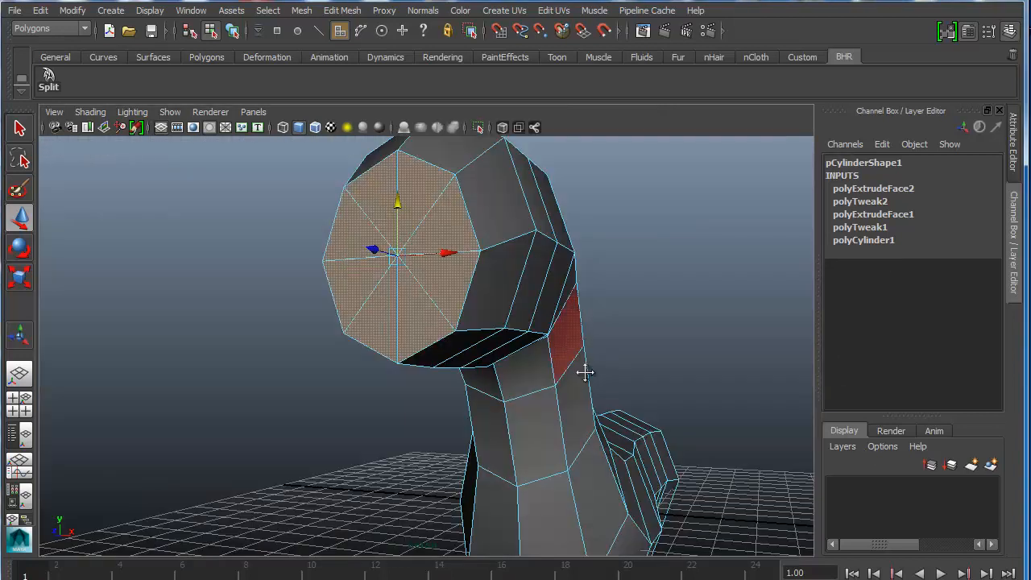
alt+drag(572, 346, 460, 380)
right_drag(488, 279, 532, 260)
click(484, 340)
alt+drag(483, 340, 465, 328)
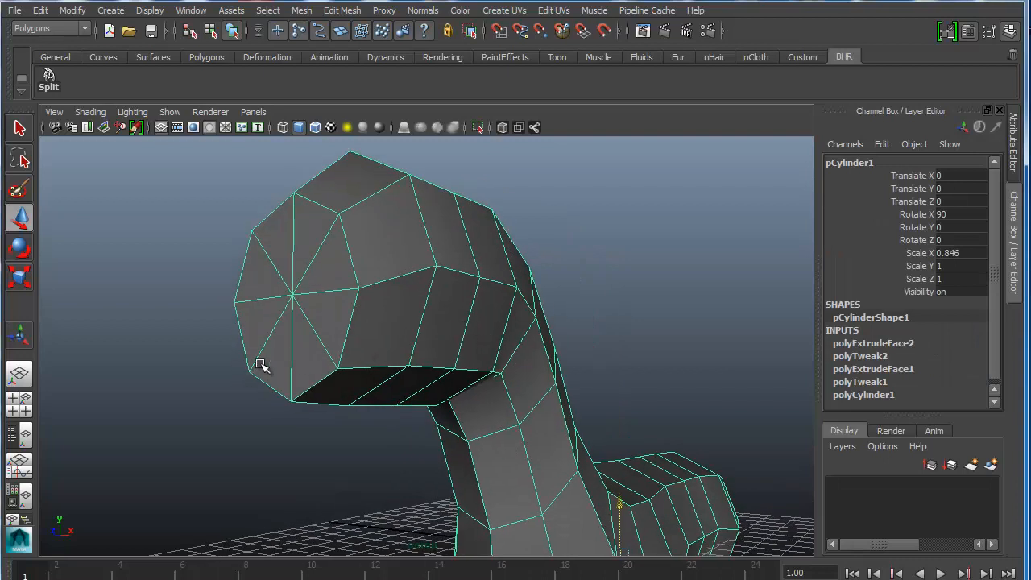
Cut a horizontal edge across the front cap with the Split Polygon tool, joining its two lower side vertices
right_click(362, 314)
right_drag(363, 313, 379, 307)
shift+right_click(409, 296)
right_drag(409, 297, 453, 295)
drag(231, 412, 232, 411)
drag(339, 362, 363, 447)
key(Return)
Switch to face selection and select the eight front cap faces above the new horizontal cut
alt+drag(357, 357, 419, 338)
right_click(392, 296)
right_drag(398, 321, 342, 303)
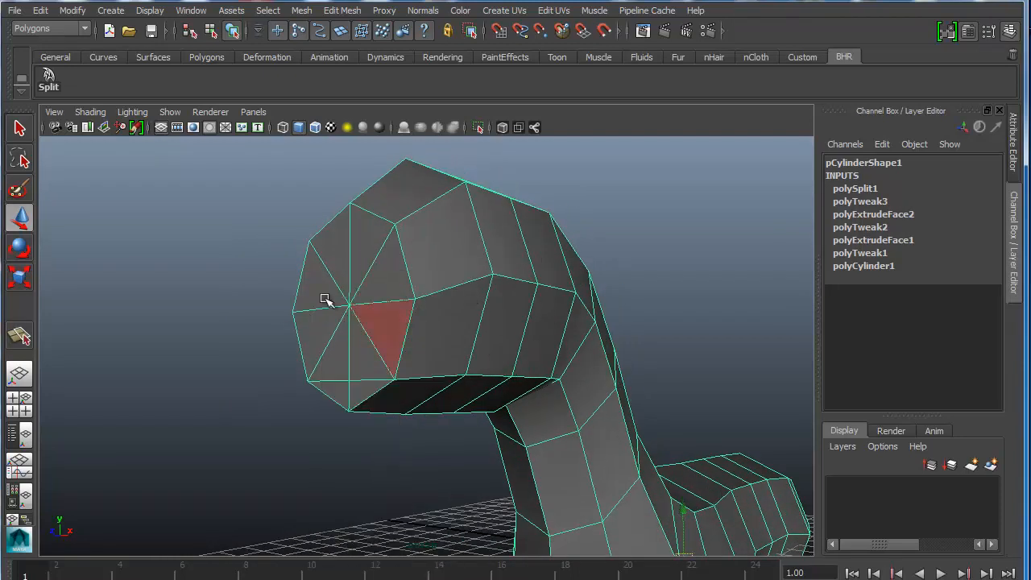
click(314, 328)
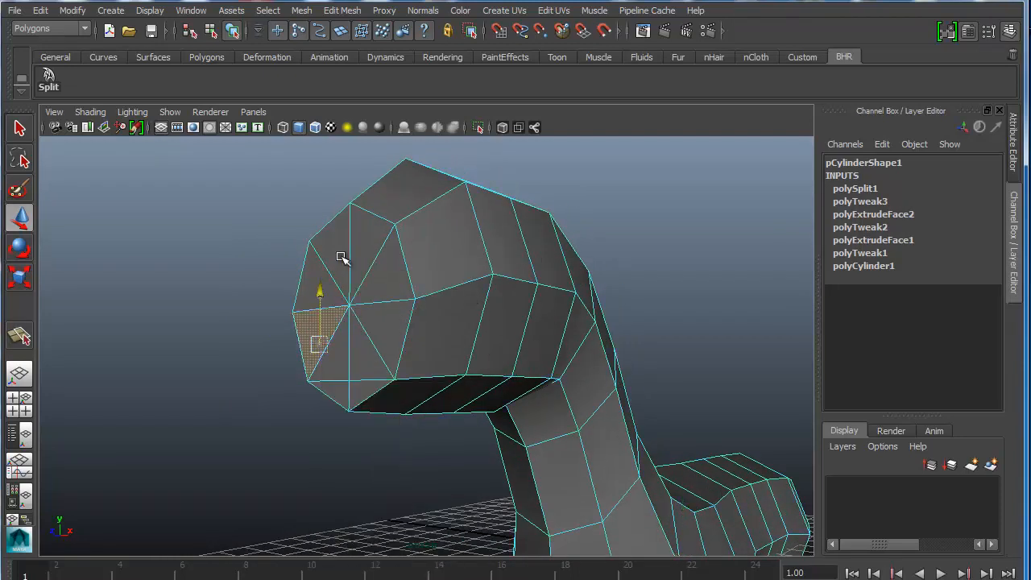
click(309, 290)
shift+click(319, 321)
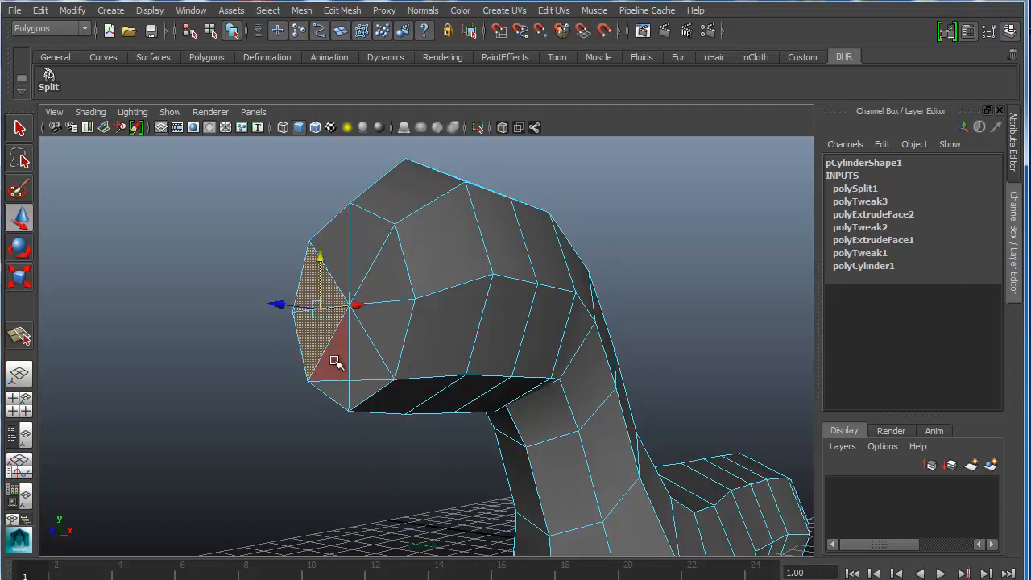
shift+click(339, 362)
shift+click(375, 357)
shift+click(387, 320)
shift+click(386, 276)
shift+click(376, 239)
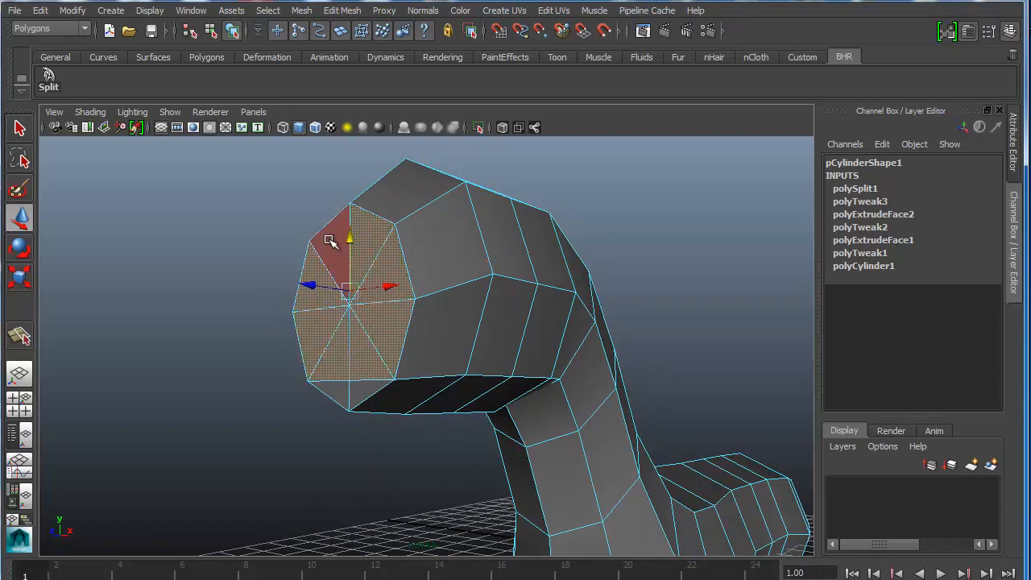
shift+click(330, 241)
Extrude the selected upper cap faces forward about 2.9 units with 3 divisions to form the snout
alt+drag(472, 370, 454, 359)
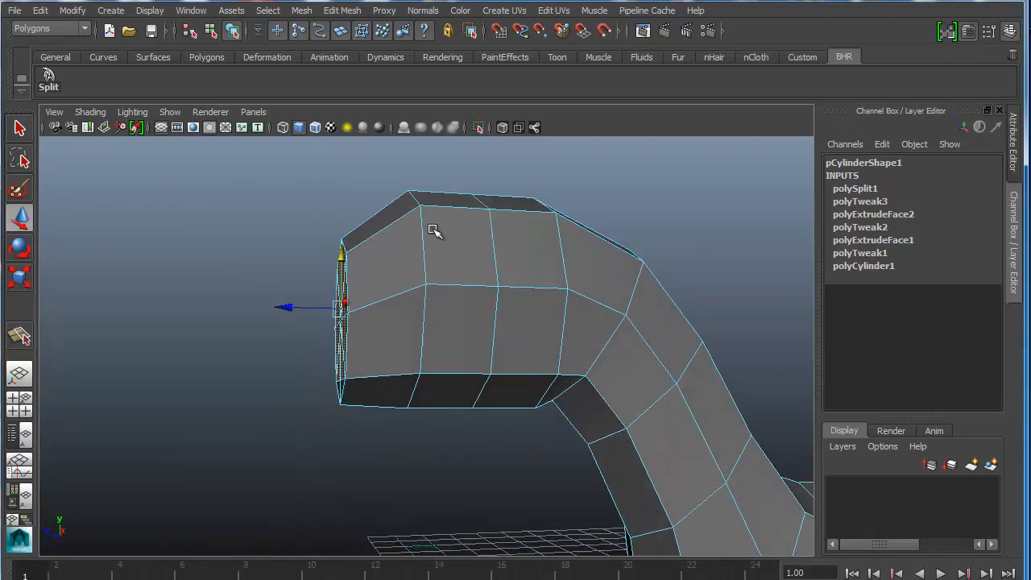
click(341, 11)
click(369, 72)
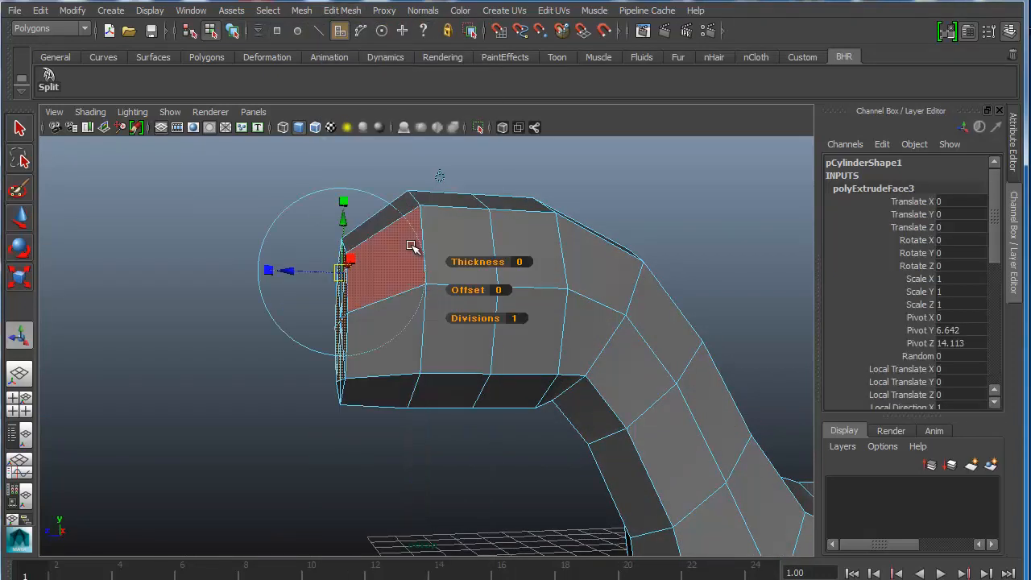
drag(290, 271, 135, 265)
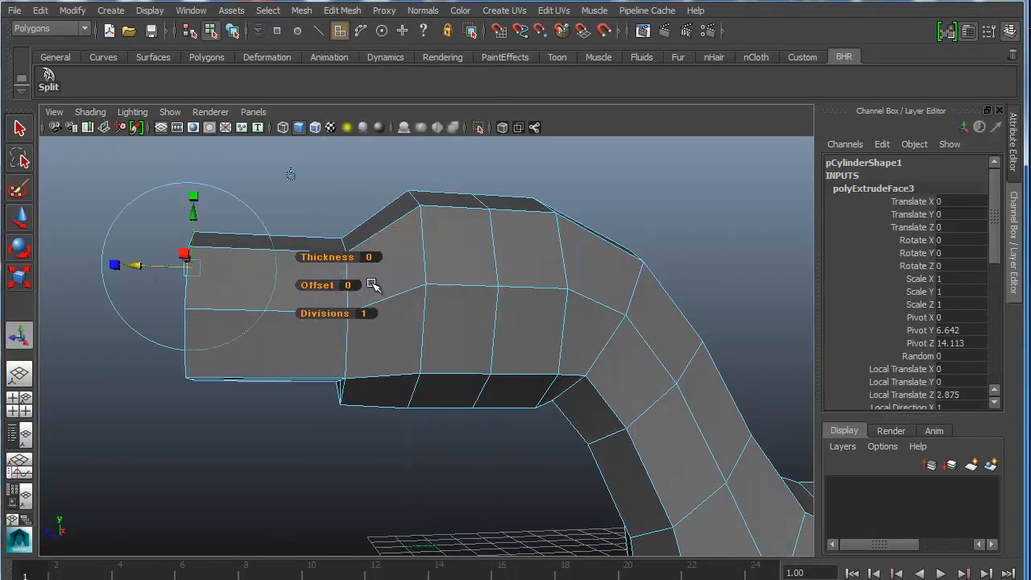
text(3)
key(Return)
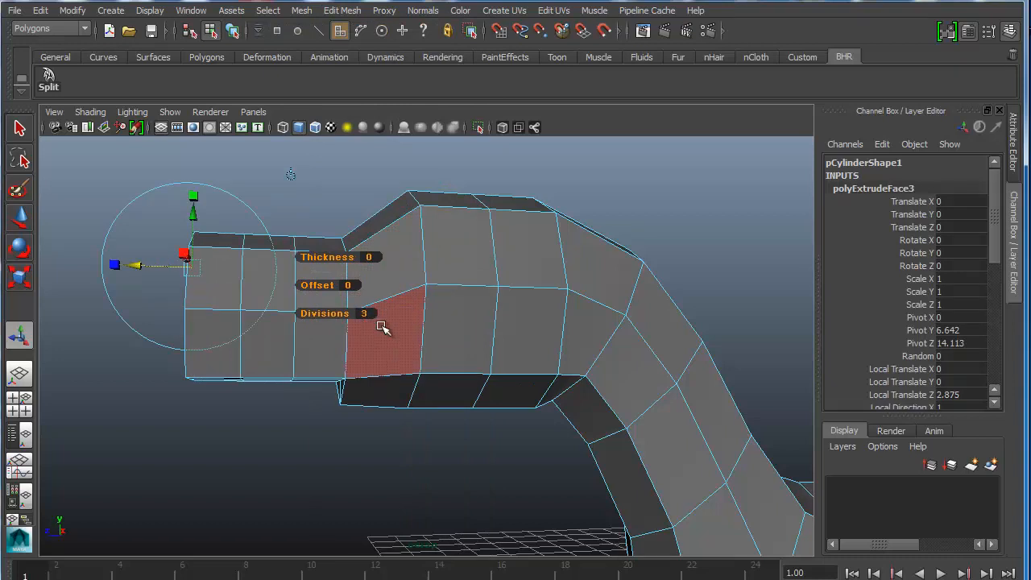
Scale down the front end of the snout extrusion uniformly to taper it
alt+drag(333, 328, 382, 317)
alt+middle_drag(571, 315, 501, 300)
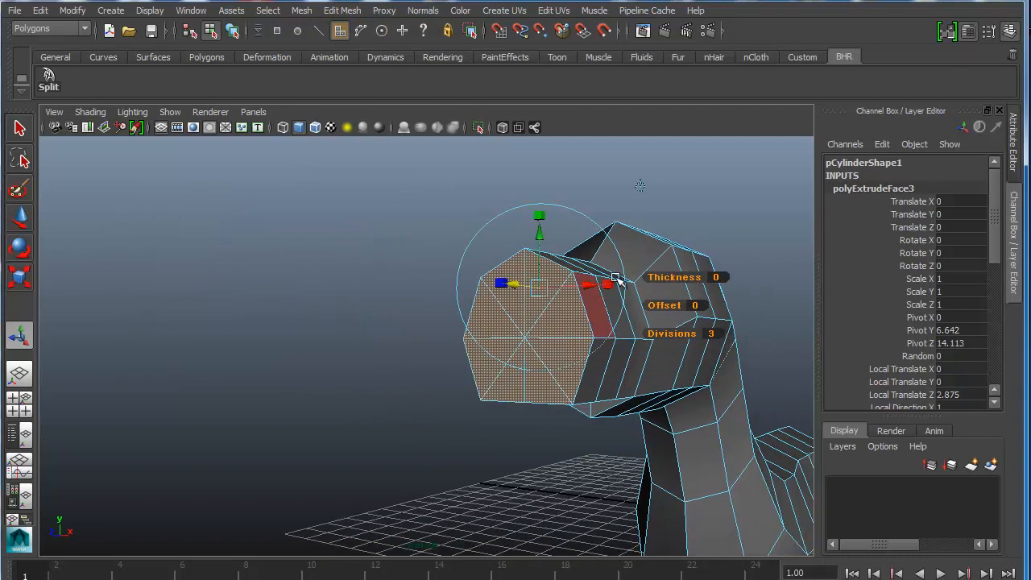
drag(538, 285, 460, 326)
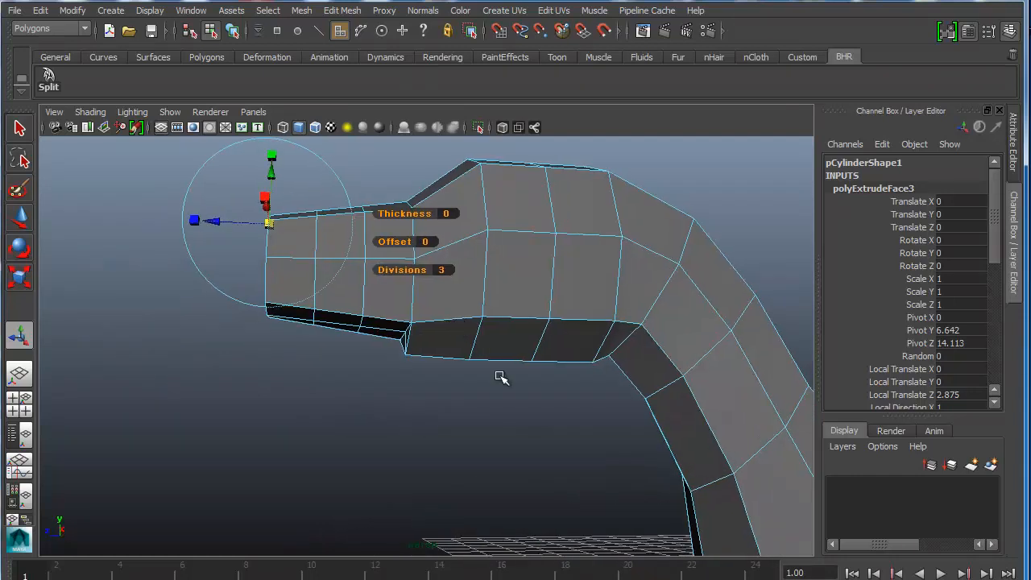
In the side view, lower the snout's front end by about 0.15 units and lengthen the extrusion to about 3.3 units
key(space)
key(space)
alt+middle_drag(484, 410, 484, 418)
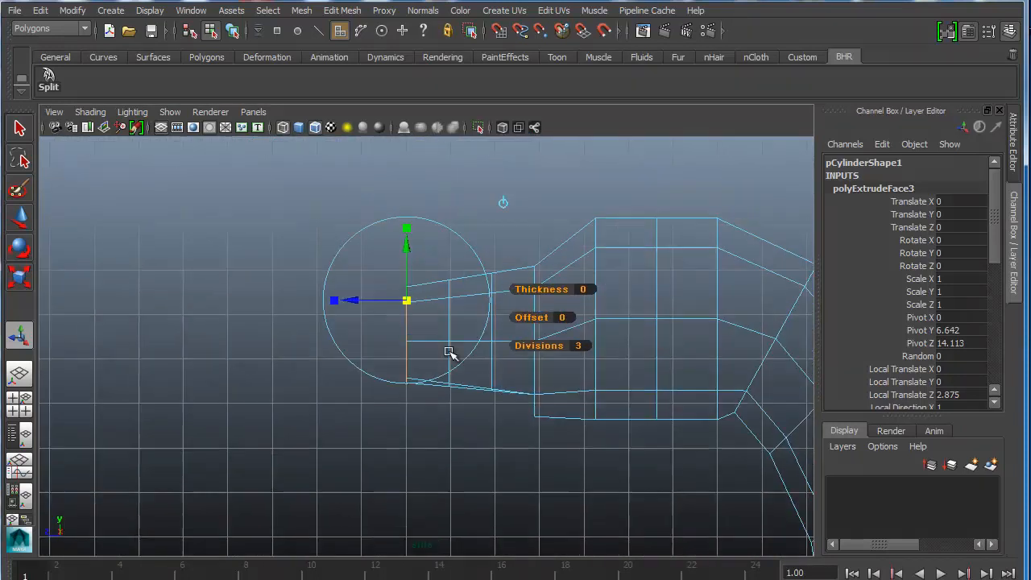
drag(408, 249, 408, 254)
mouse_move(364, 307)
mouse_down()
mouse_move(333, 305)
mouse_move(345, 307)
mouse_up()
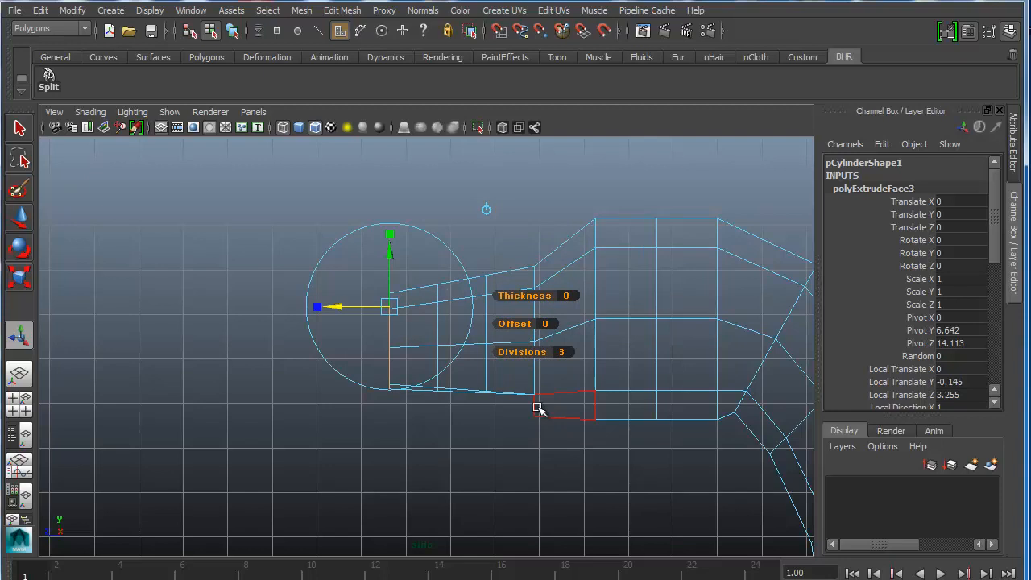
Extrude the two small cap faces below the snout forward about 3.2 units with 3 divisions as the lower jaw
key(space)
alt+drag(588, 267, 647, 266)
scroll(632, 281, up, 5)
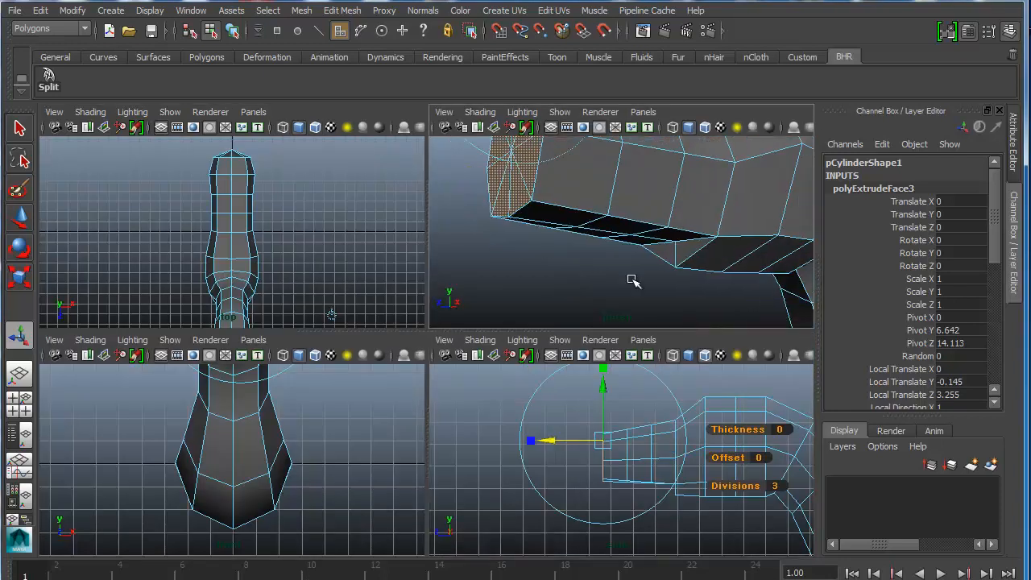
click(642, 285)
click(688, 252)
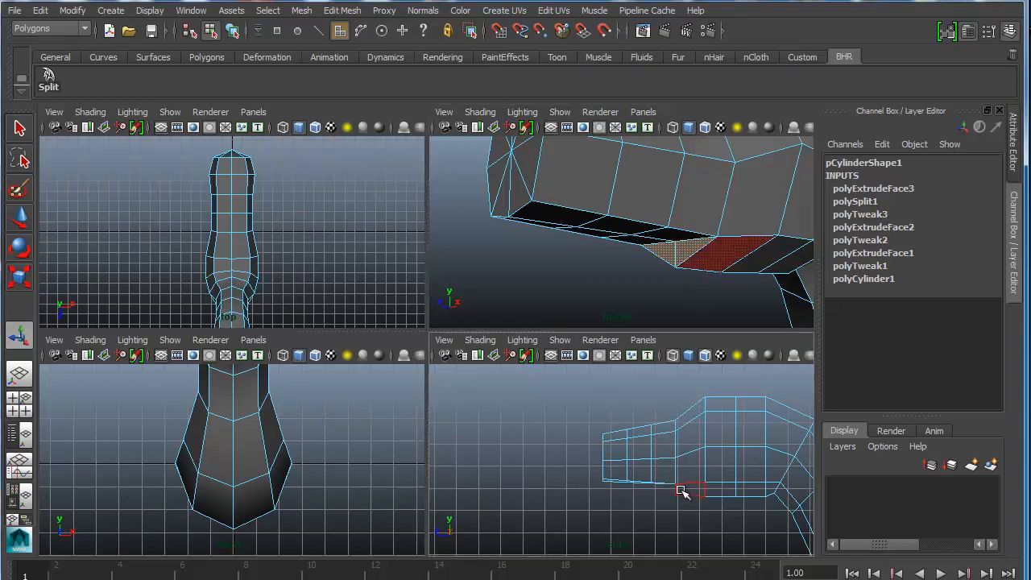
shift+right_drag(681, 492, 682, 534)
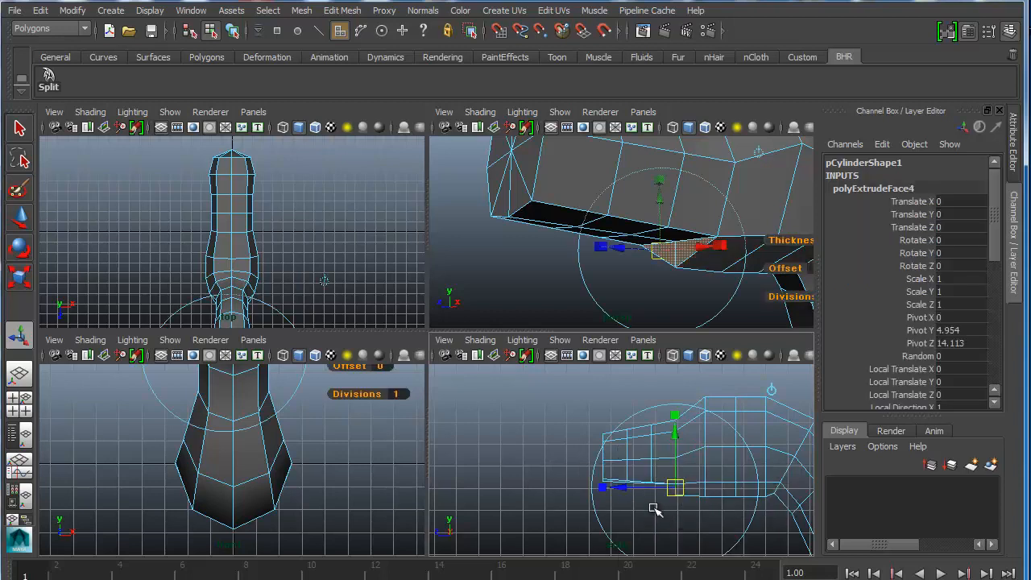
drag(632, 491, 563, 489)
click(776, 535)
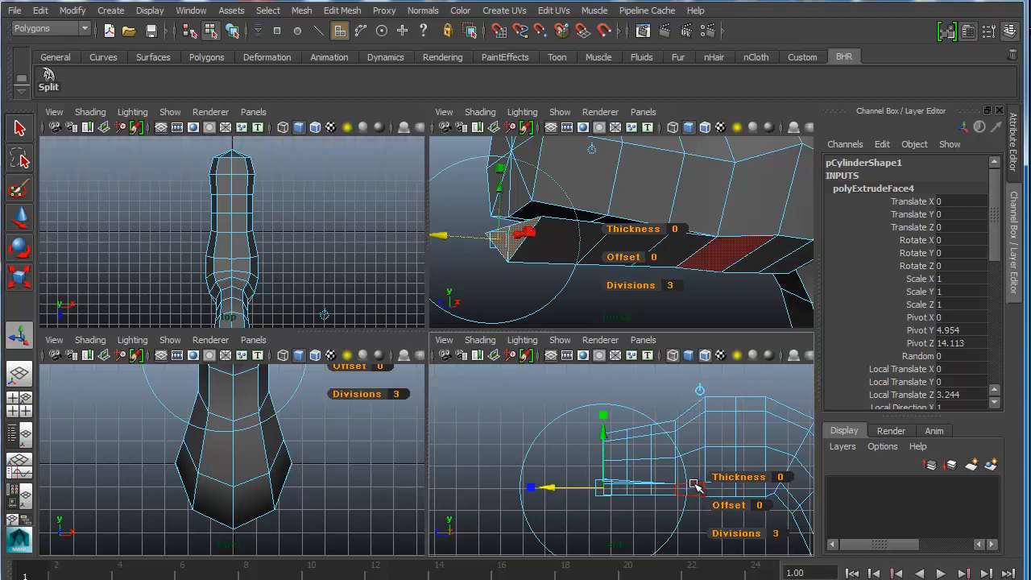
Scale down the front faces of the lower jaw extrusion to taper it beneath the snout
scroll(645, 486, up, 3)
alt+click(649, 485)
alt+drag(590, 252, 683, 250)
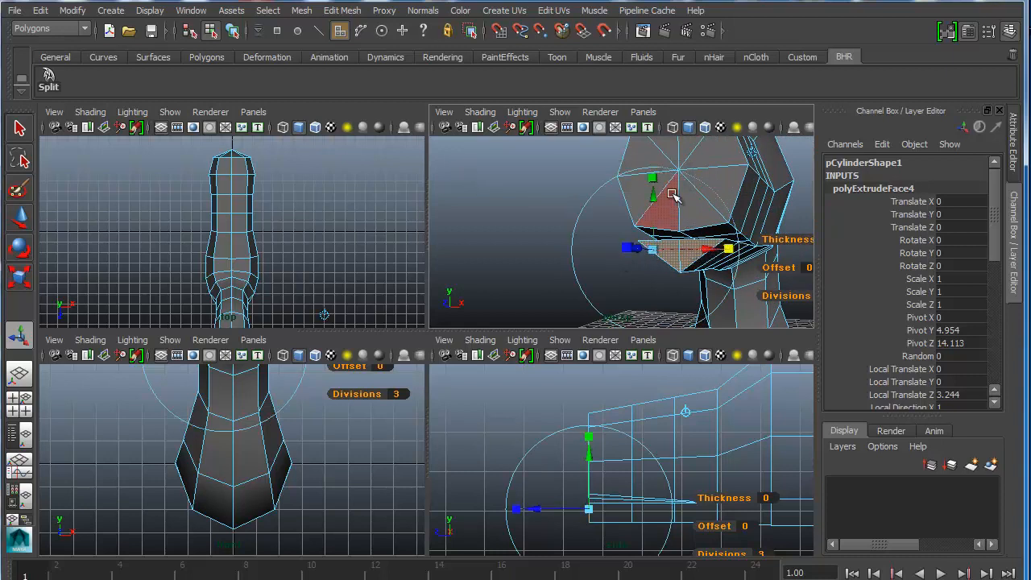
drag(653, 179, 649, 201)
alt+drag(723, 277, 693, 292)
key(space)
scroll(602, 405, down, 5)
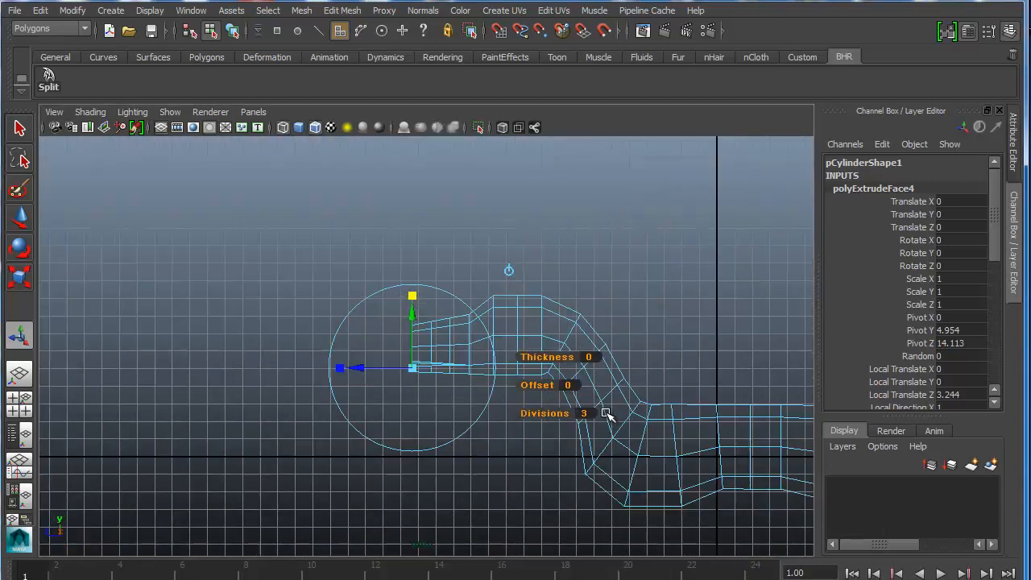
alt+middle_drag(522, 386, 488, 407)
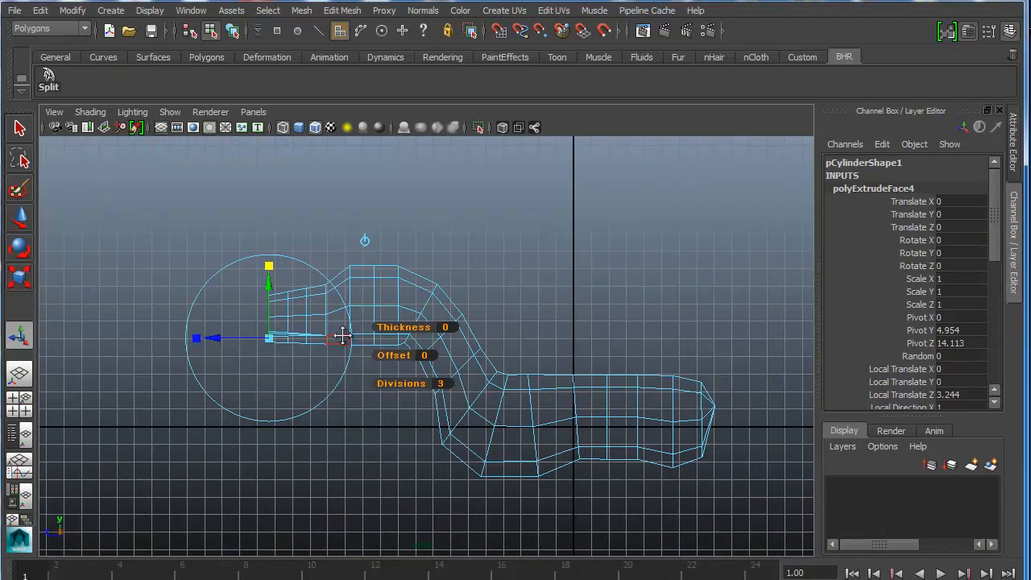
In the side view, scale all head, snout and jaw vertices down uniformly and move them back toward the neck
alt+middle_drag(341, 336, 409, 352)
scroll(412, 350, up, 5)
right_drag(442, 302, 364, 302)
drag(193, 181, 497, 372)
scroll(497, 372, down, 2)
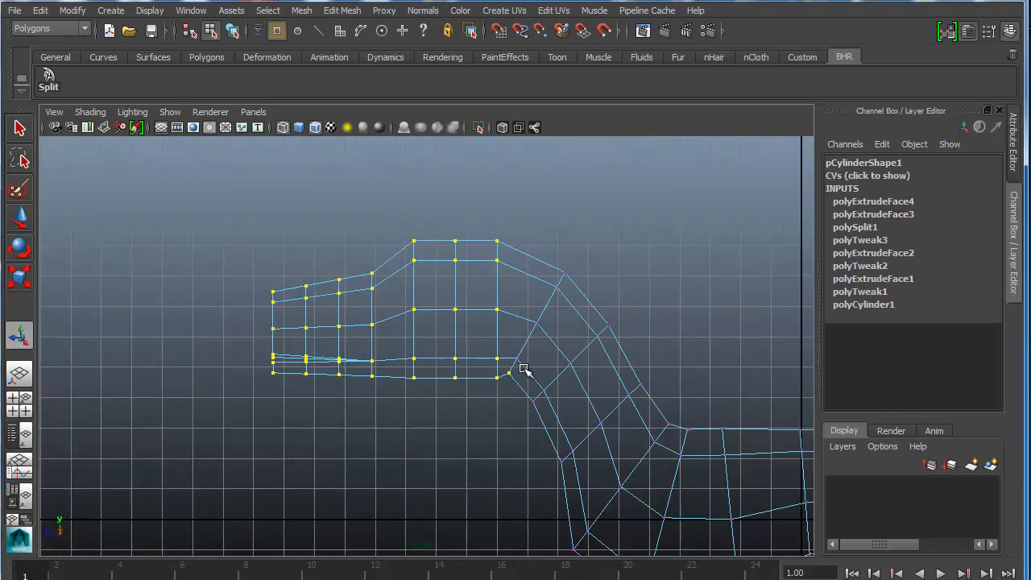
key(r)
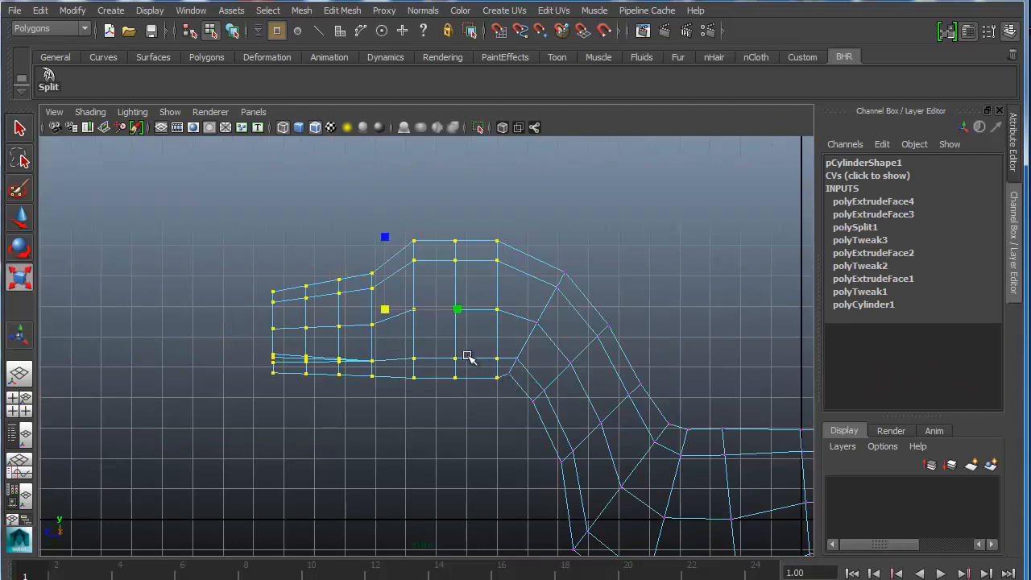
drag(456, 308, 362, 323)
key(ctrl+z)
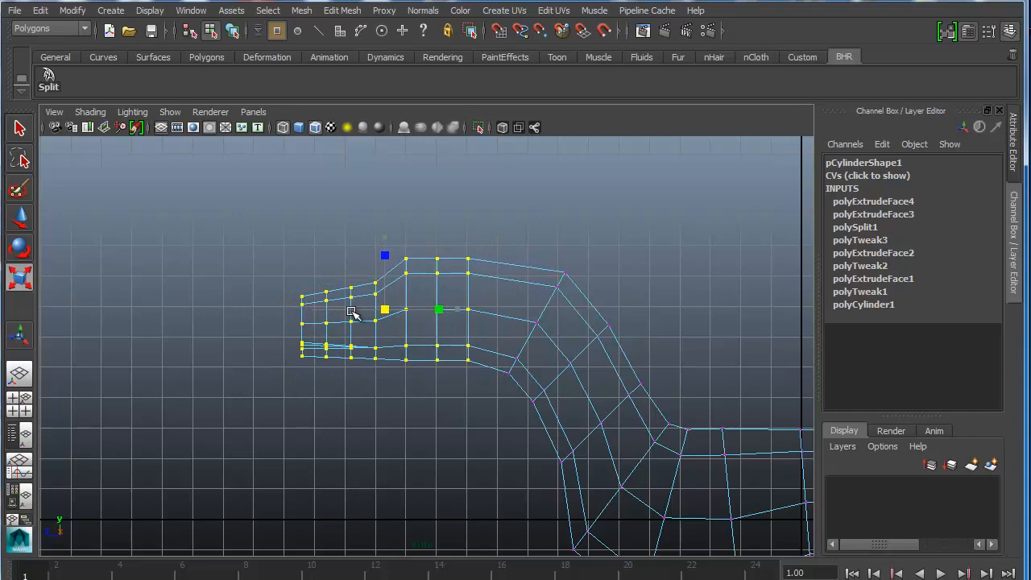
scroll(449, 362, down, 5)
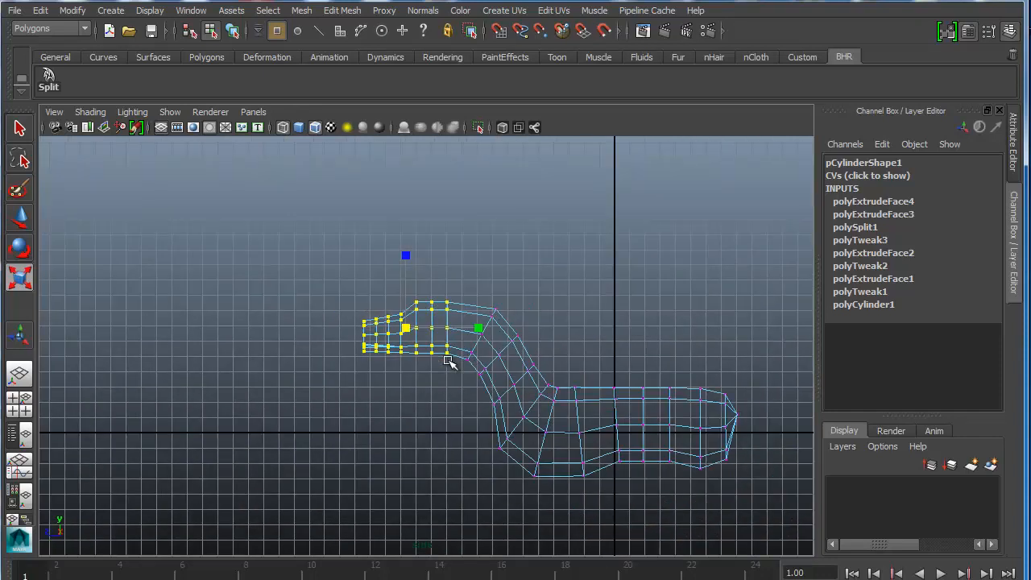
scroll(449, 362, up, 5)
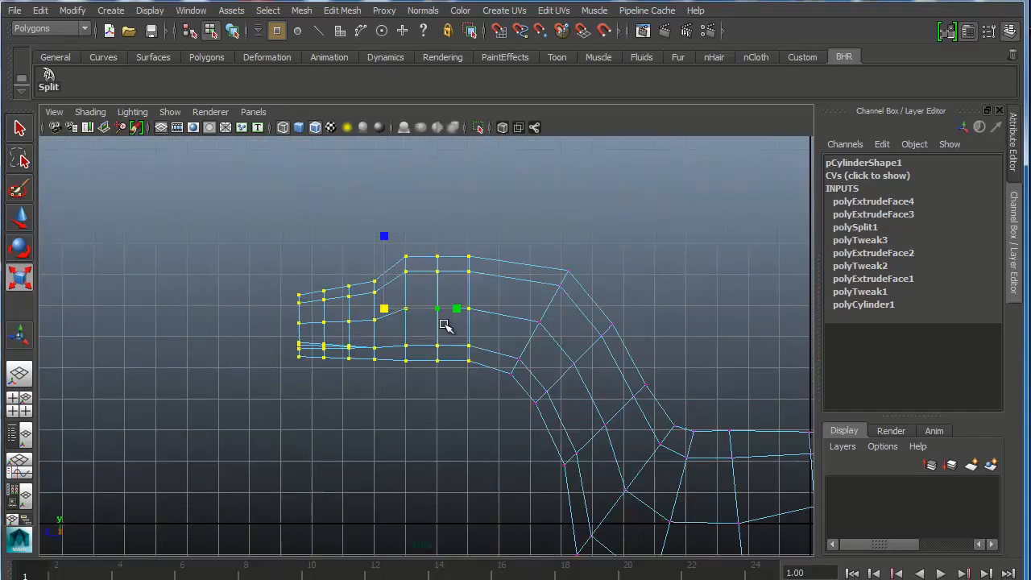
key(w)
drag(351, 308, 383, 311)
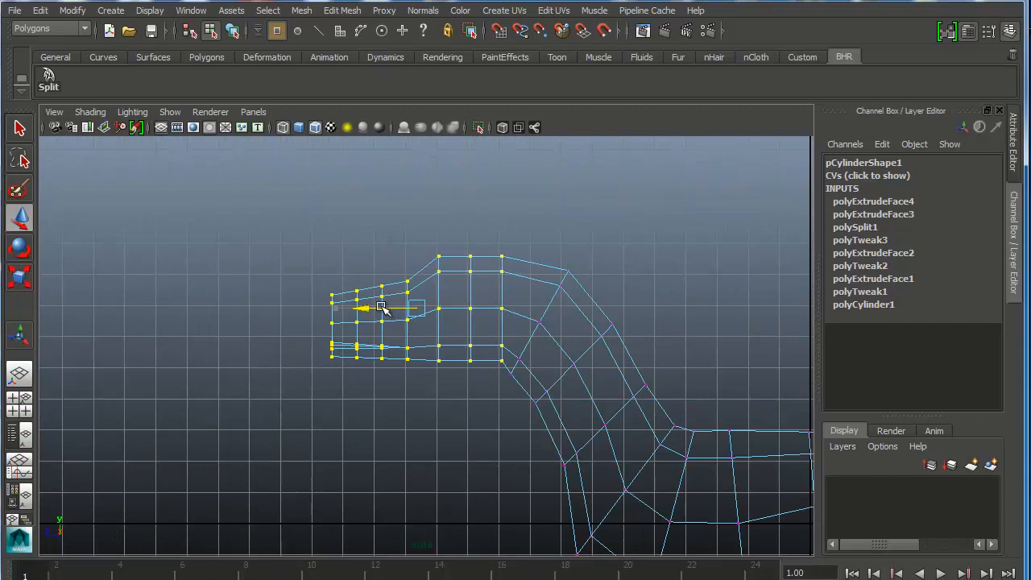
Scale down the two neck edge loops directly behind the head so the neck narrows toward it
right_drag(546, 300, 553, 265)
click(546, 304)
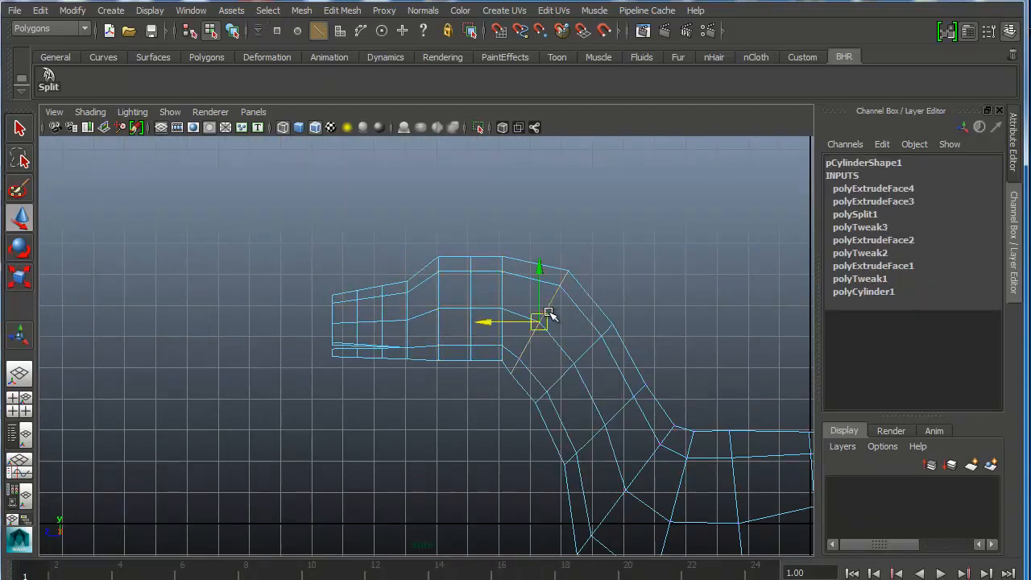
key(r)
drag(538, 324, 559, 365)
click(587, 360)
scroll(587, 398, down, 6)
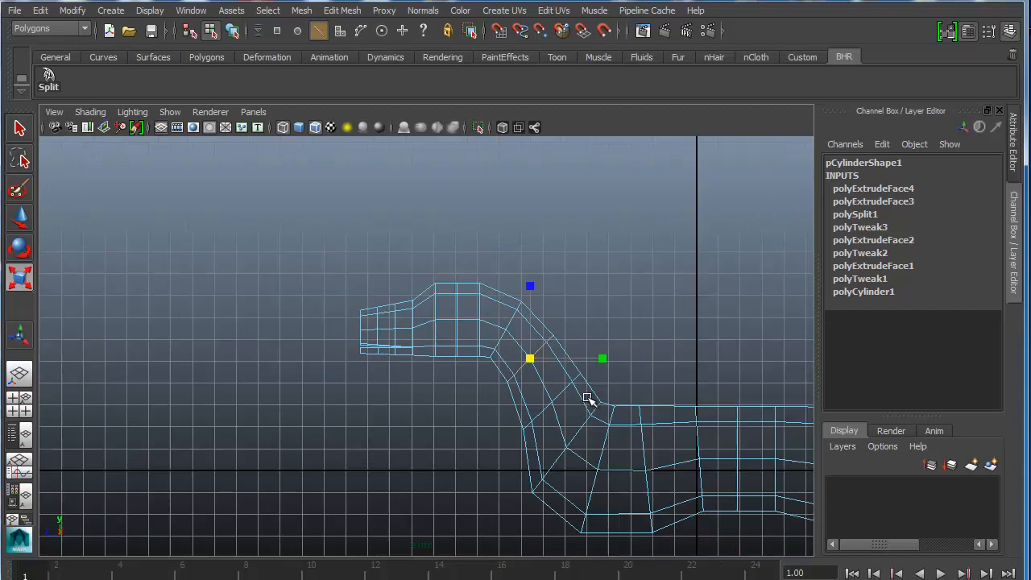
scroll(588, 399, up, 5)
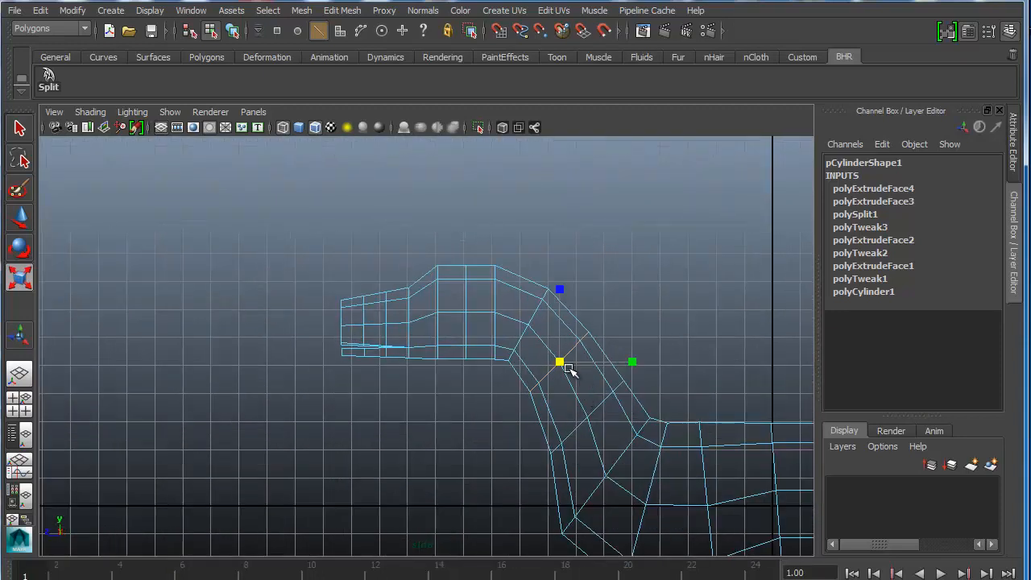
drag(558, 363, 553, 366)
click(533, 324)
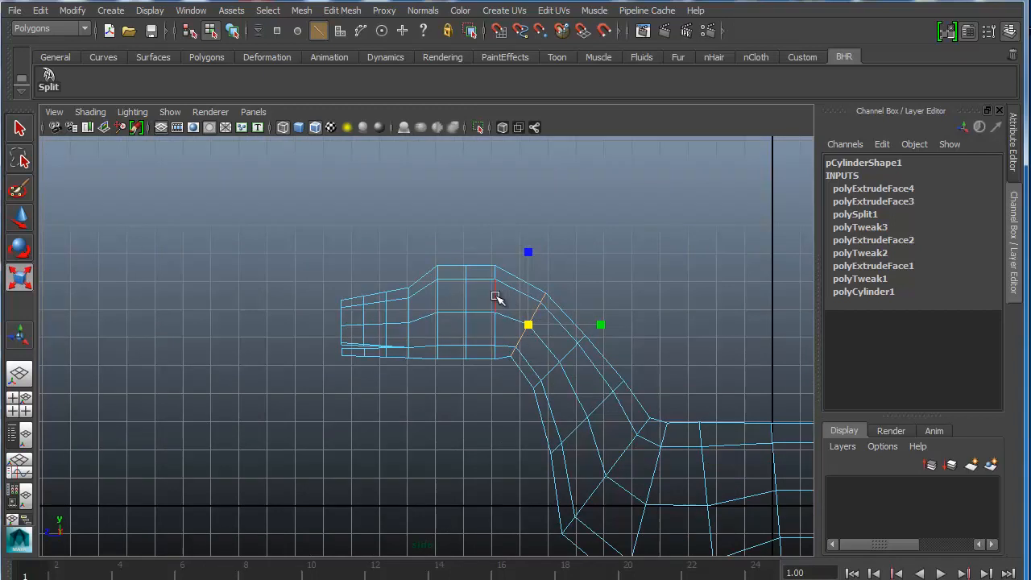
Select the head and snout vertices, scale them down slightly again and lower them a little
right_drag(367, 299, 298, 293)
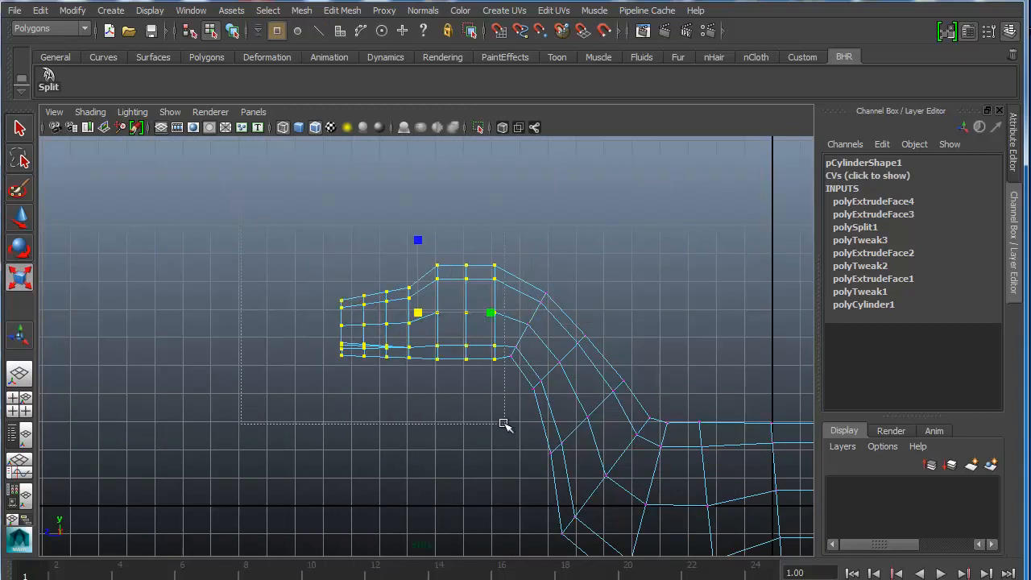
drag(425, 315, 385, 312)
key(w)
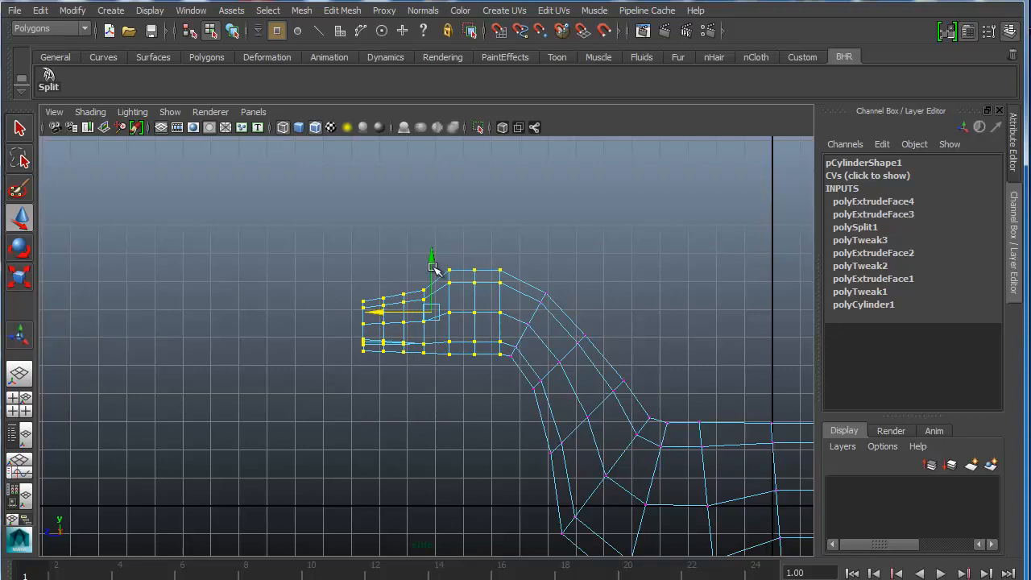
drag(430, 253, 431, 261)
Lengthen the body by moving its rear vertices backward, first the end columns and then a wider selection
alt+middle_drag(662, 470, 563, 393)
scroll(621, 403, down, 3)
alt+middle_drag(669, 386, 641, 377)
drag(708, 313, 583, 504)
drag(619, 384, 633, 384)
drag(742, 284, 541, 477)
drag(577, 384, 582, 384)
alt+middle_drag(657, 431, 662, 438)
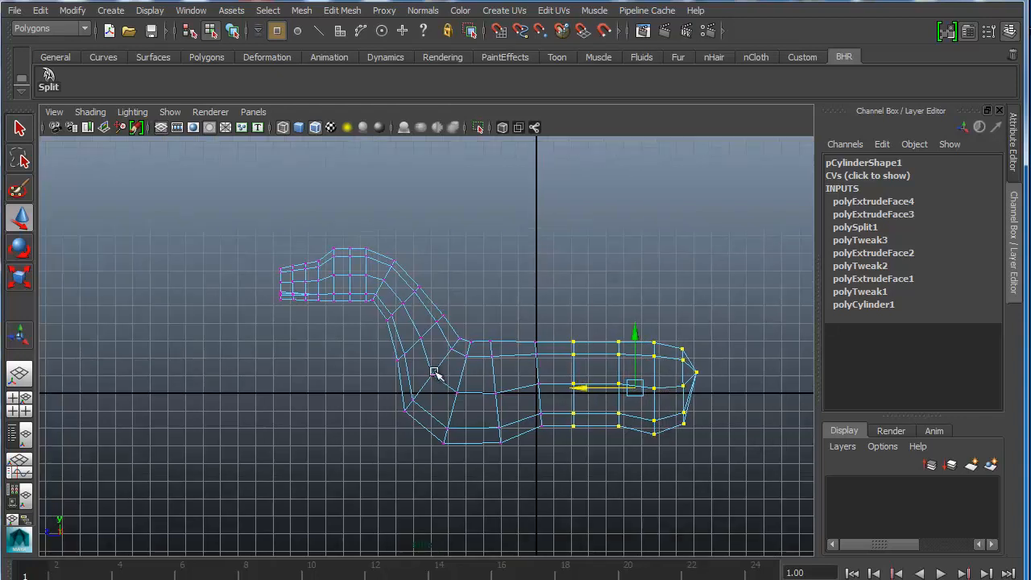
Examine the proportions of the head, jaw and neck in the side view and up close in perspective
alt+middle_drag(433, 371, 498, 345)
scroll(470, 326, up, 3)
alt+middle_drag(468, 265, 491, 355)
scroll(488, 347, up, 2)
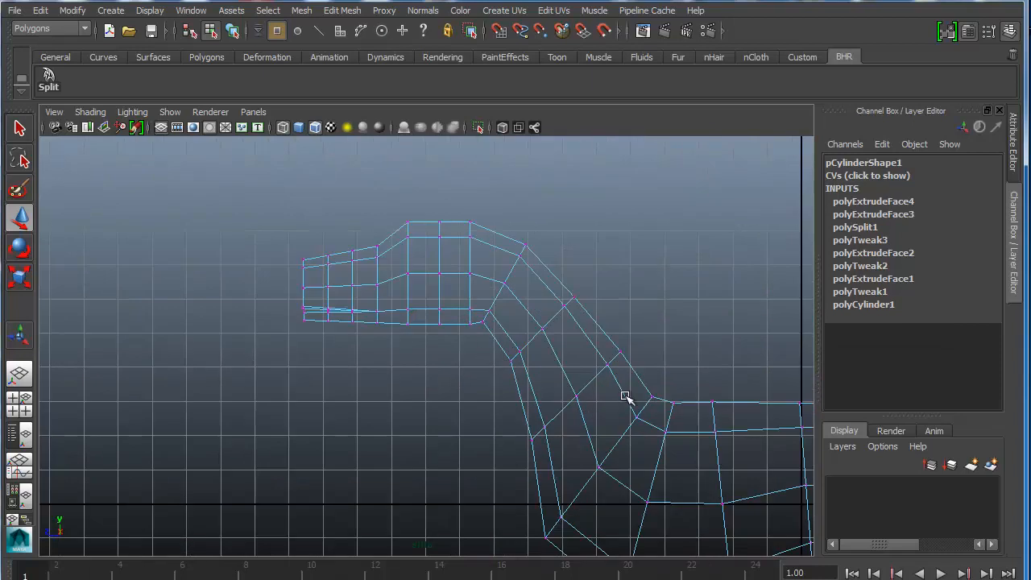
alt+middle_drag(642, 425, 660, 380)
key(space)
key(space)
alt+drag(529, 311, 476, 296)
key(space)
key(space)
scroll(475, 297, up, 3)
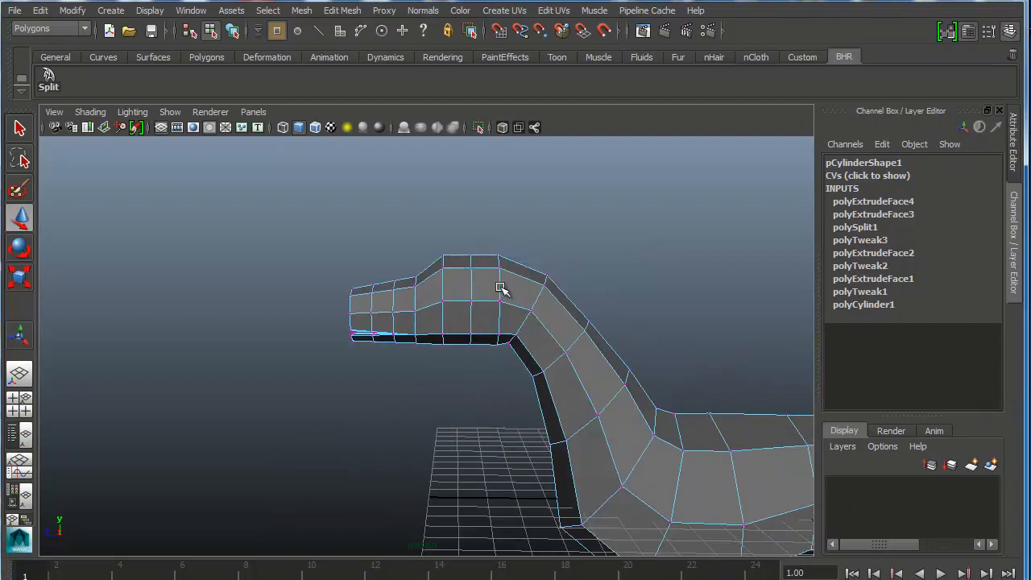
alt+middle_drag(500, 288, 502, 323)
scroll(503, 323, up, 3)
alt+drag(516, 325, 473, 307)
alt+middle_drag(473, 307, 497, 313)
scroll(497, 313, up, 3)
scroll(492, 315, up, 3)
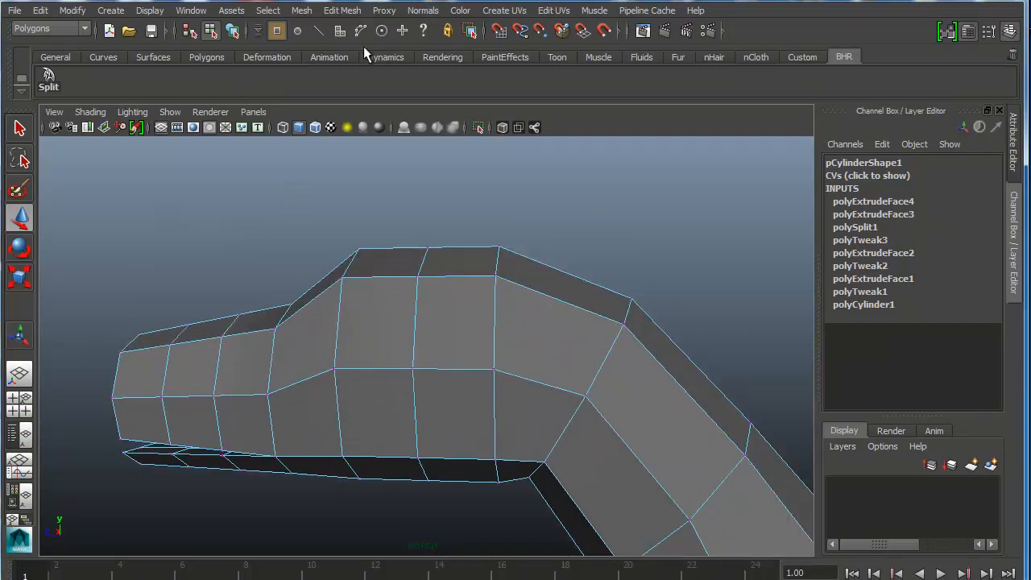
alt+drag(538, 315, 550, 317)
Return to object mode, select the creature mesh and examine its whole shape in perspective
right_drag(551, 316, 596, 297)
scroll(547, 350, down, 4)
alt+drag(587, 385, 597, 401)
alt+middle_drag(635, 414, 591, 363)
click(630, 402)
alt+drag(630, 401, 640, 427)
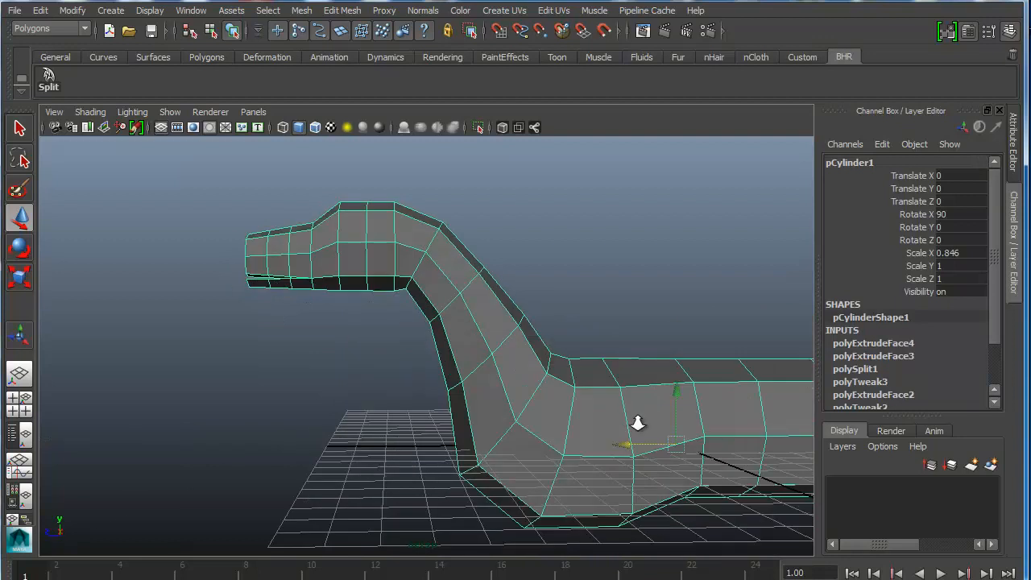
scroll(632, 430, down, 5)
alt+drag(478, 392, 475, 391)
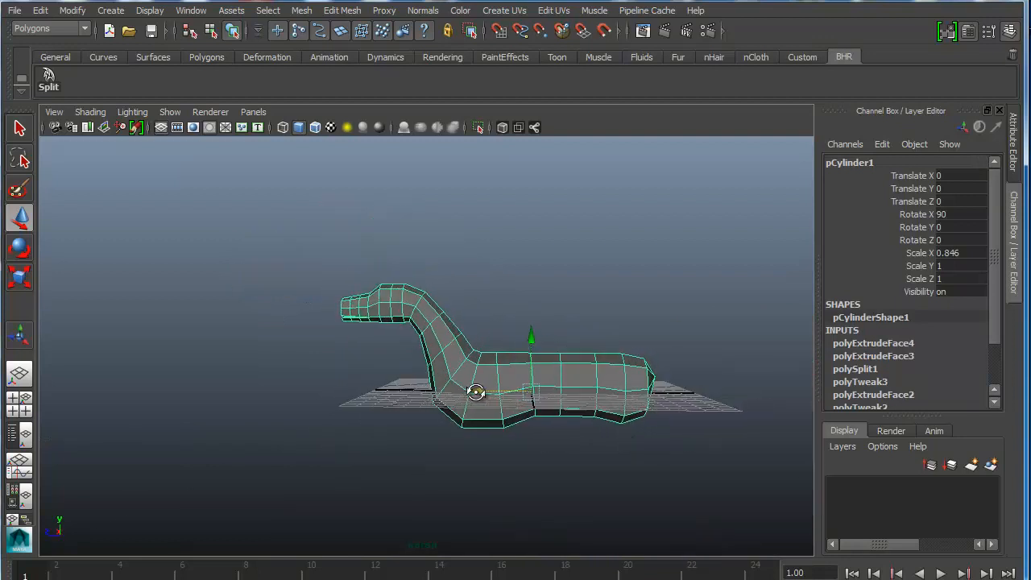
scroll(536, 401, up, 2)
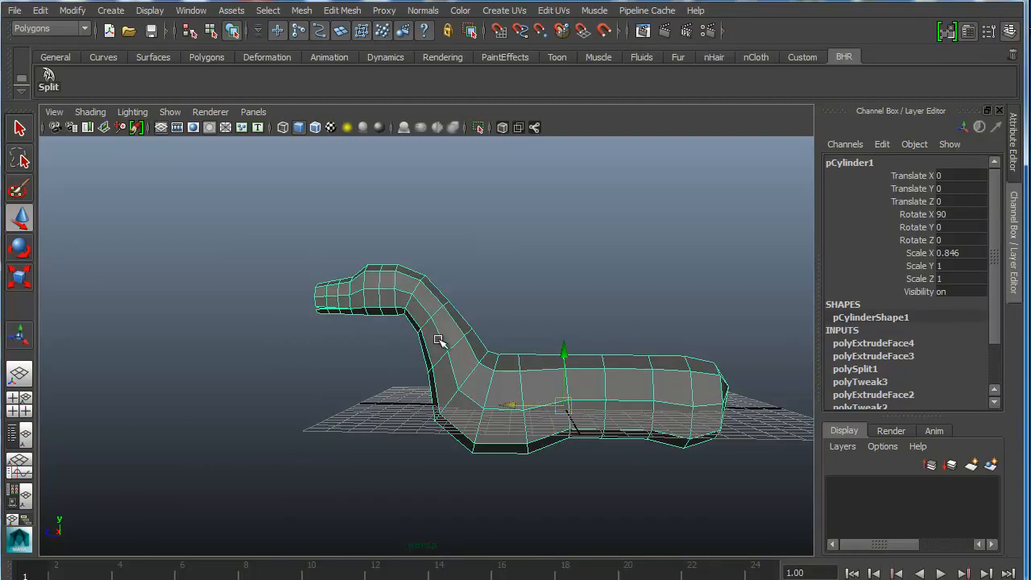
In the top view, delete all faces on the negative X half of the creature and return to object mode
key(space)
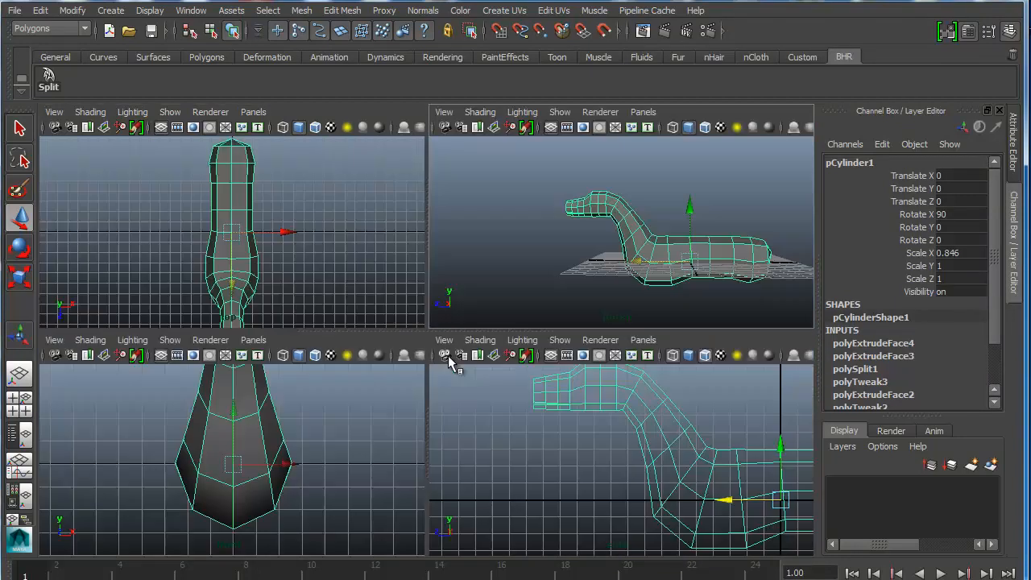
key(space)
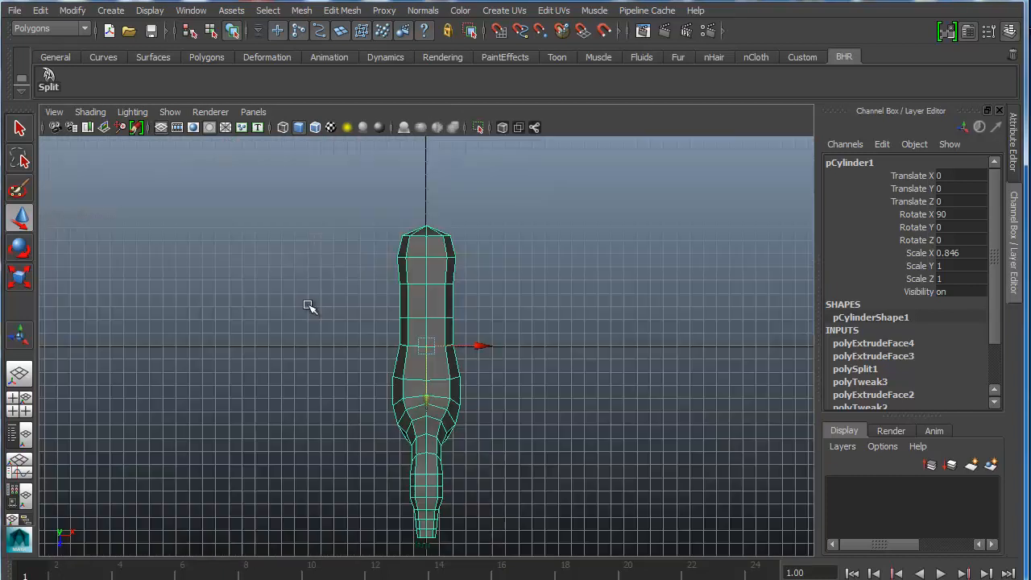
right_drag(423, 264, 421, 298)
drag(334, 168, 422, 546)
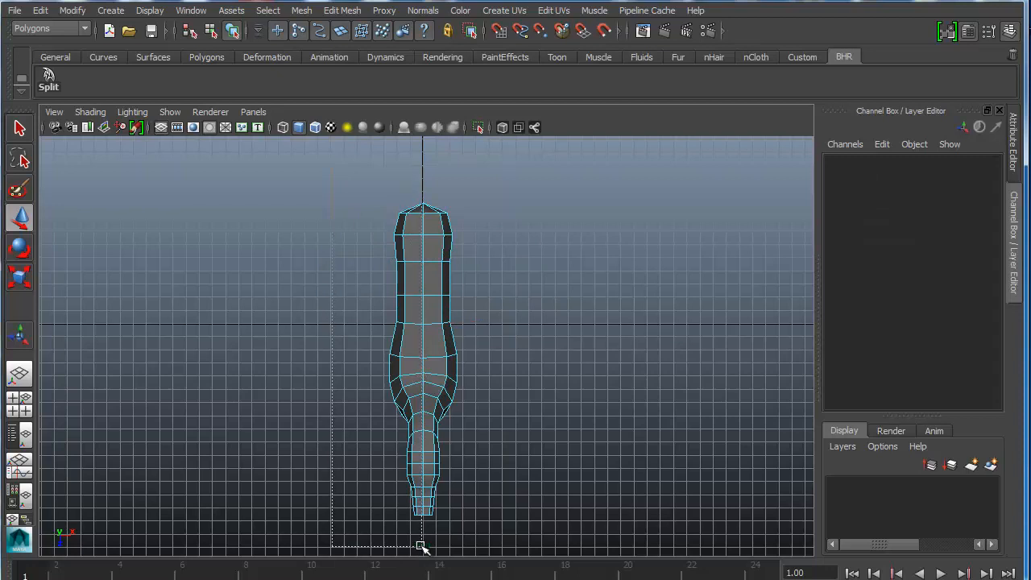
key(Delete)
right_drag(442, 301, 484, 277)
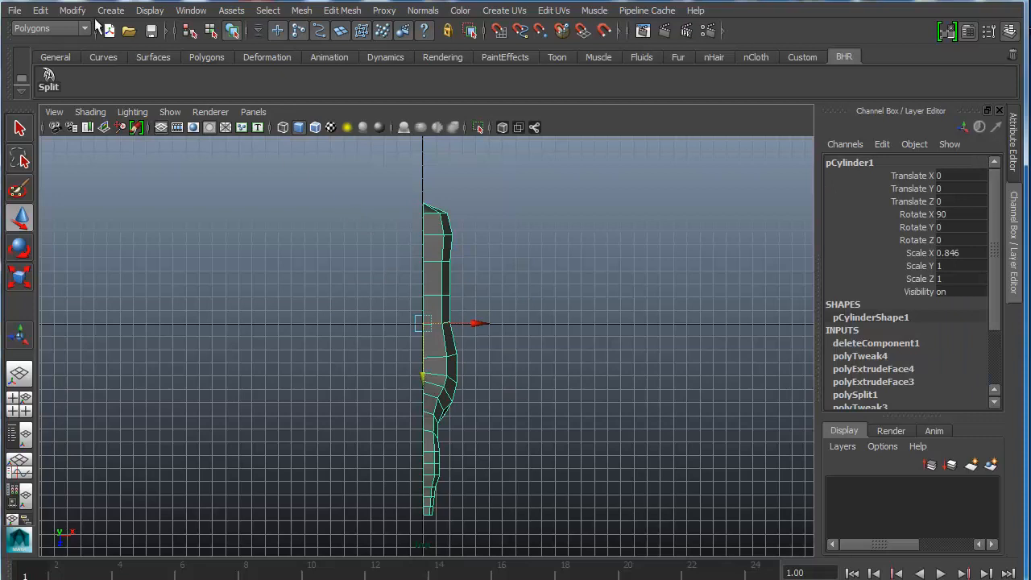
Mirror the remaining half with Duplicate Special, using reset settings, Instance geometry type and an X scale of -1
click(37, 11)
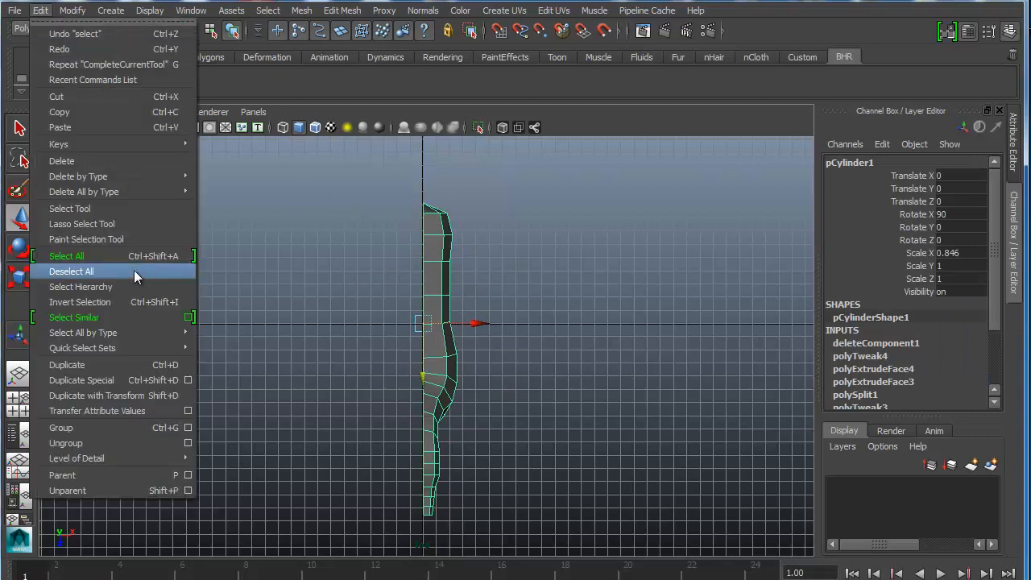
click(188, 379)
click(452, 135)
click(460, 167)
click(629, 291)
text(-1)
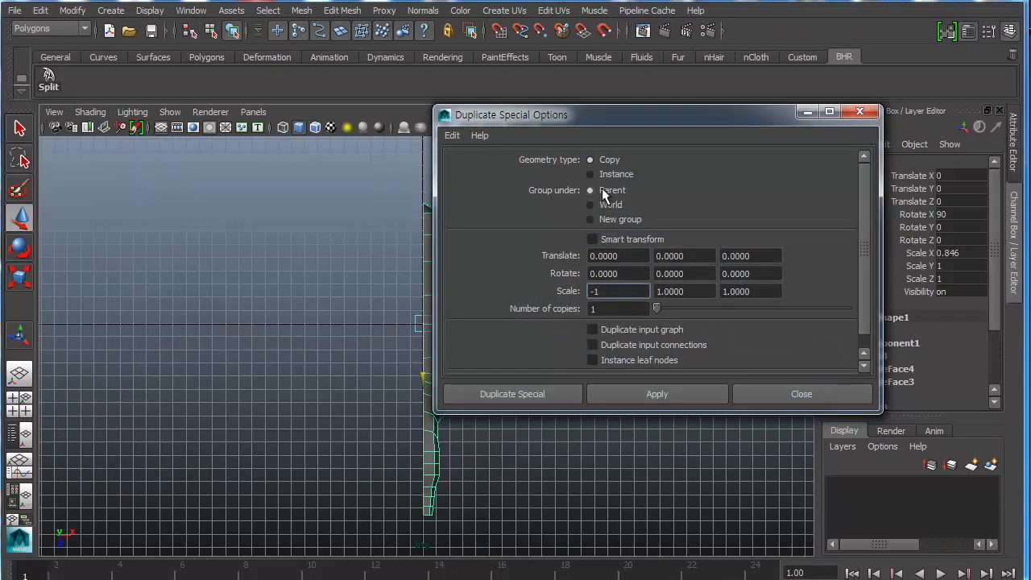
click(608, 175)
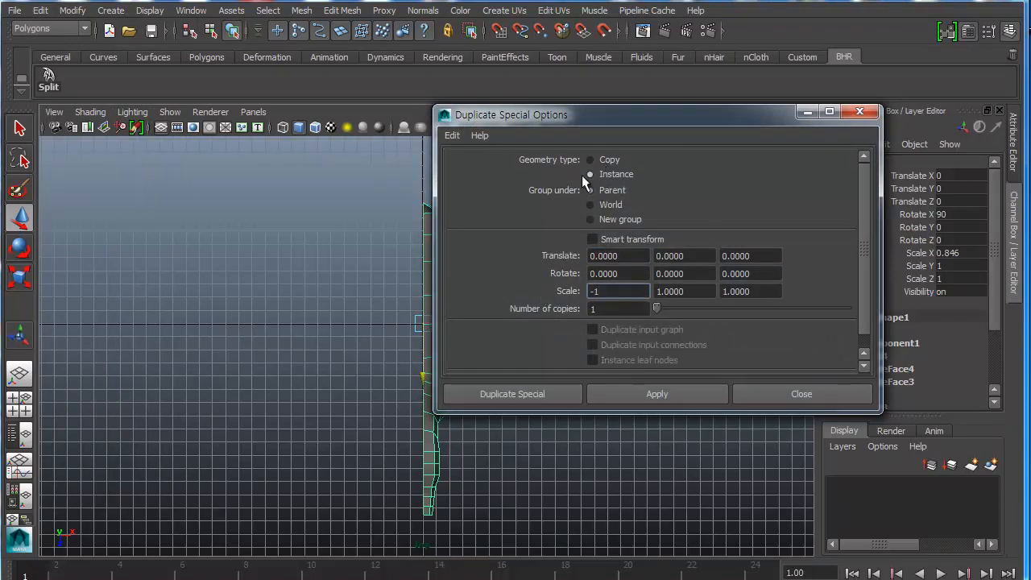
click(667, 393)
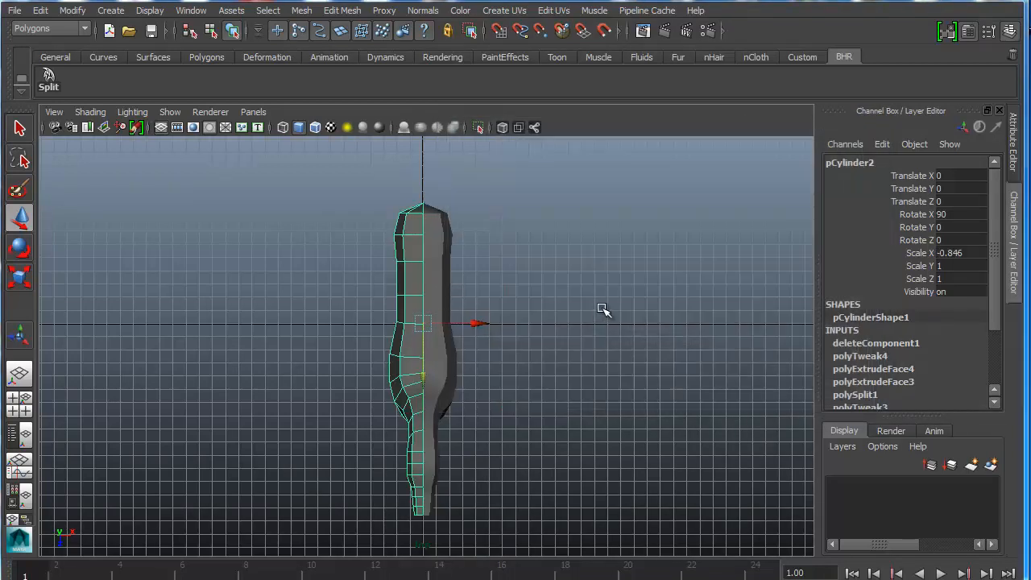
Select the original half in the perspective view and examine the mirrored creature from several sides, up to the head
key(space)
click(652, 253)
alt+drag(562, 253, 728, 260)
scroll(663, 260, up, 5)
alt+middle_drag(638, 306, 636, 281)
alt+drag(725, 246, 600, 240)
alt+drag(667, 243, 586, 236)
scroll(597, 219, up, 8)
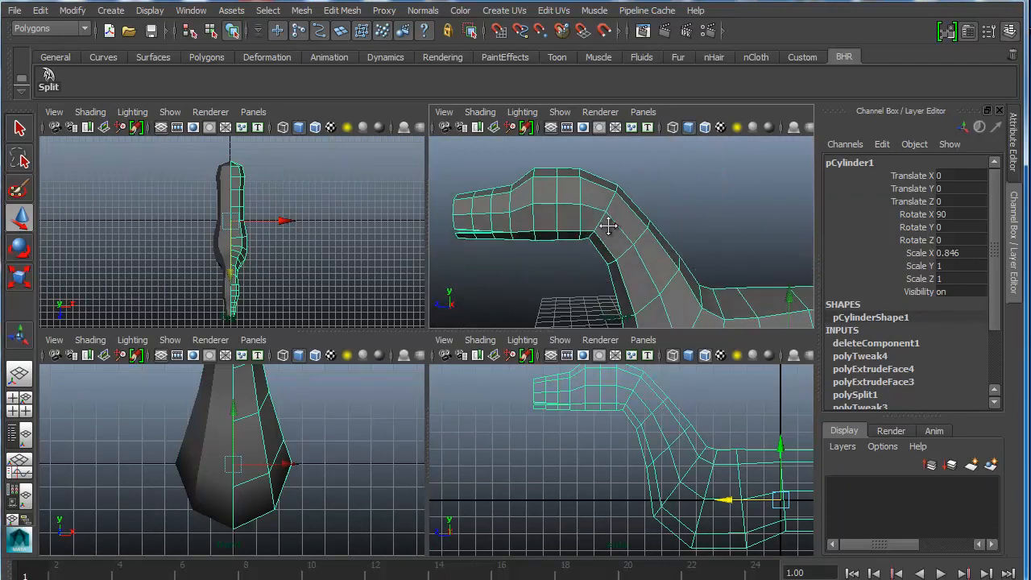
alt+drag(555, 237, 585, 248)
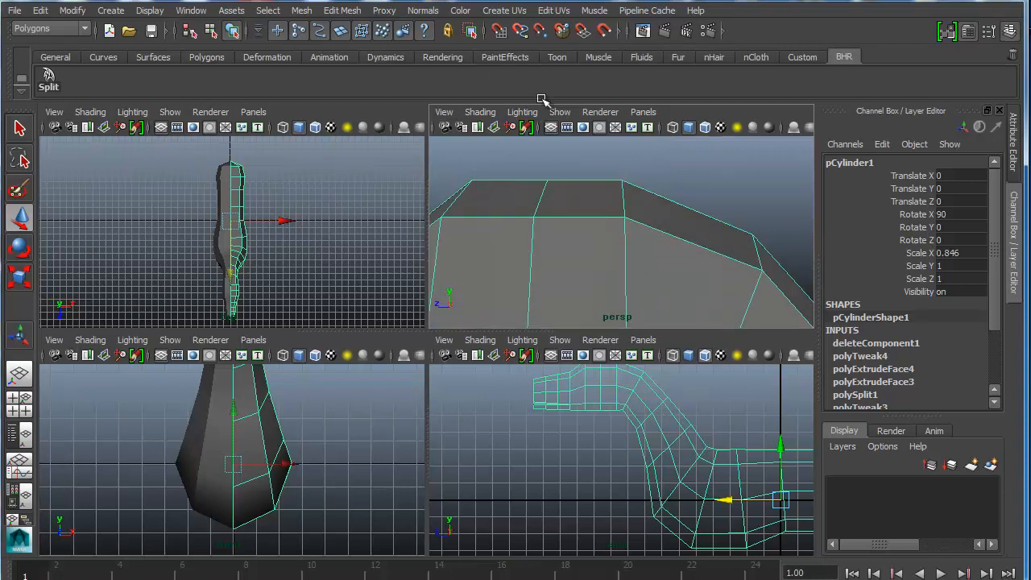
Cut a closed four-sided diamond of edges around the vertex at the head's upper rear corner with the Split Polygon tool
shift+right_drag(591, 248, 610, 248)
click(553, 218)
click(628, 265)
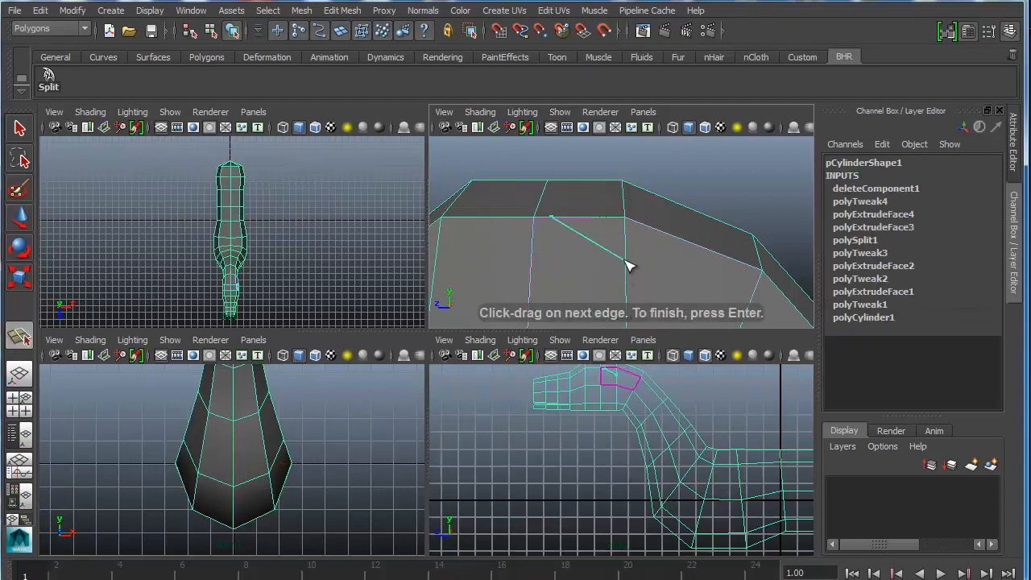
click(693, 243)
drag(708, 256, 604, 266)
alt+middle_drag(604, 267, 668, 239)
alt+drag(668, 239, 621, 237)
click(604, 240)
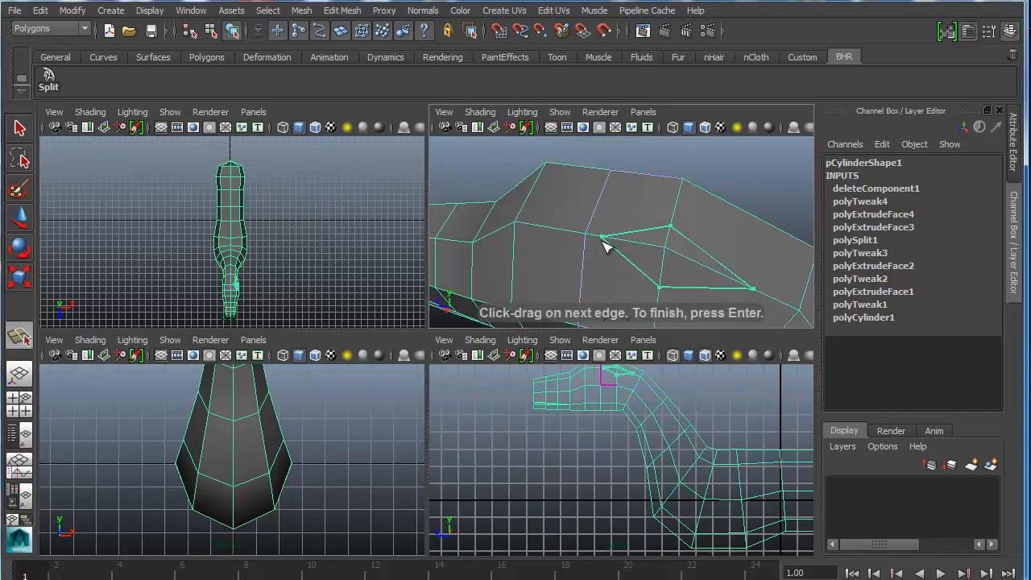
key(Return)
Split an edge from the middle of the diamond's lower front side to the vertex below it on the head's side
alt+drag(715, 274, 732, 223)
alt+middle_drag(733, 223, 704, 260)
alt+drag(676, 228, 645, 254)
click(20, 334)
click(633, 226)
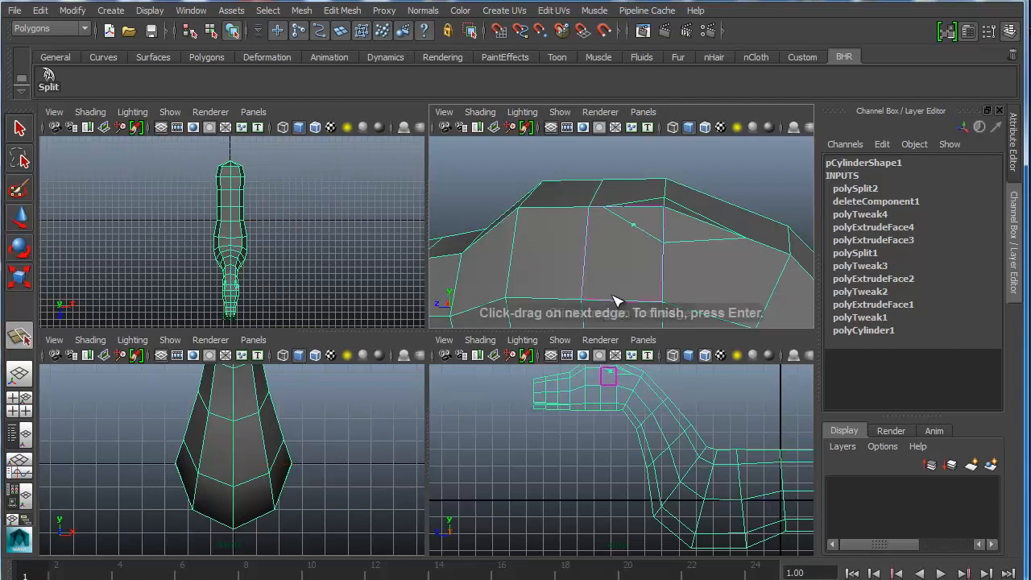
click(581, 300)
key(Return)
Split an edge from the middle of the diamond's lower rear side down to the vertex at the start of the neck
alt+middle_drag(699, 255, 642, 235)
click(20, 337)
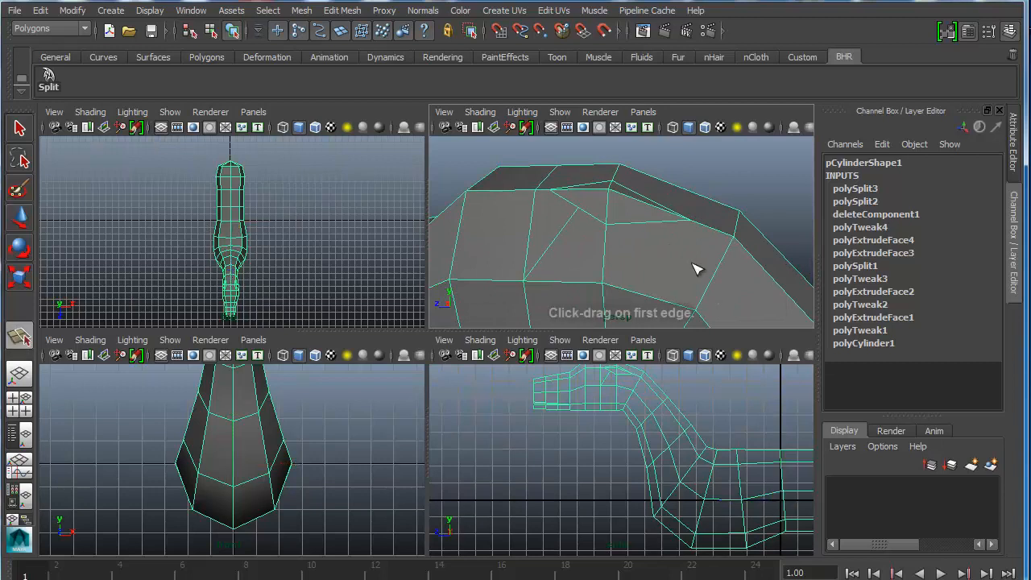
click(644, 221)
drag(706, 286, 644, 260)
key(Return)
Split an edge from the middle of the diamond's upper rear side to the vertex on the head's top line where the neck starts
click(21, 339)
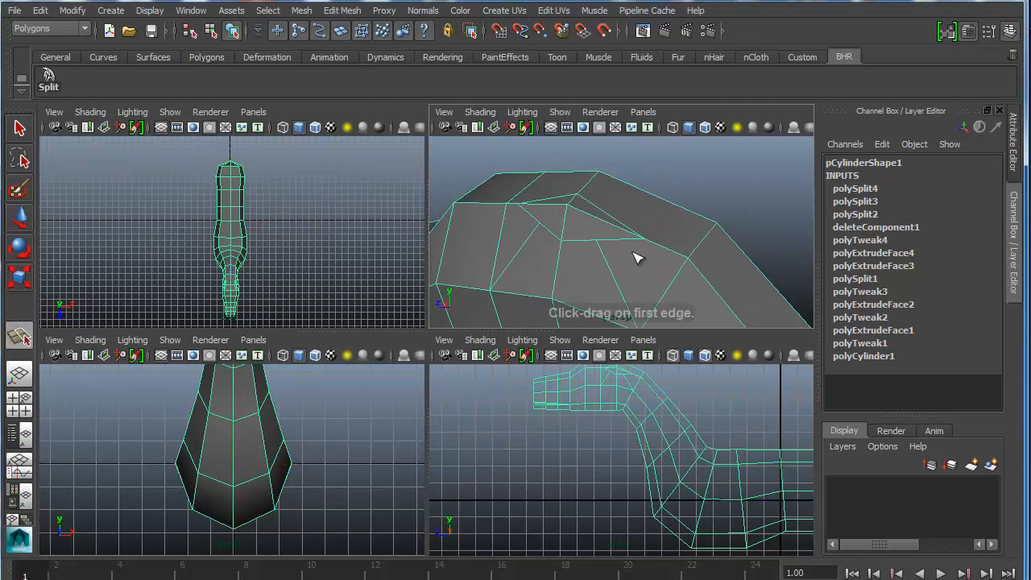
click(603, 211)
click(716, 222)
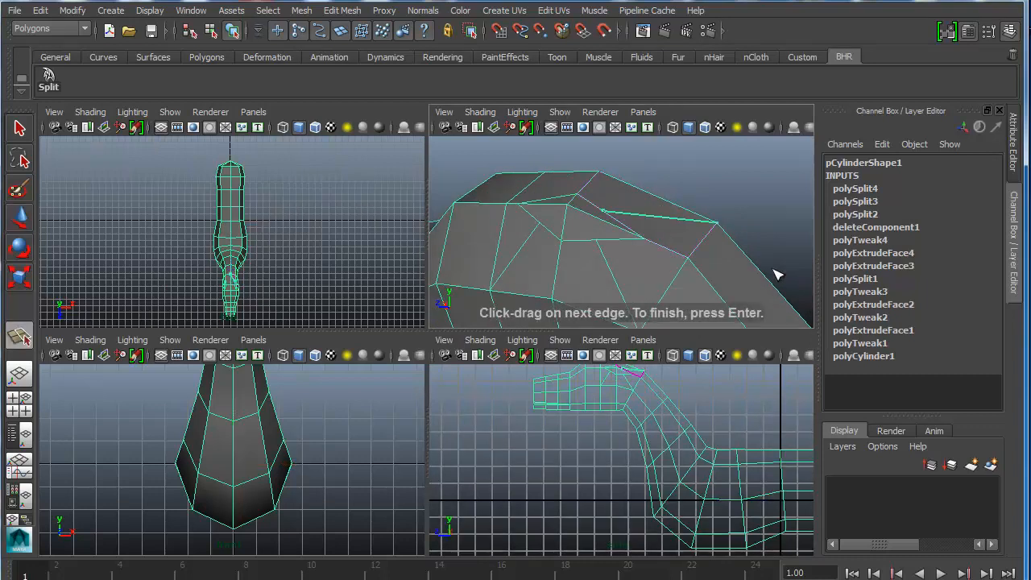
key(Return)
key(w)
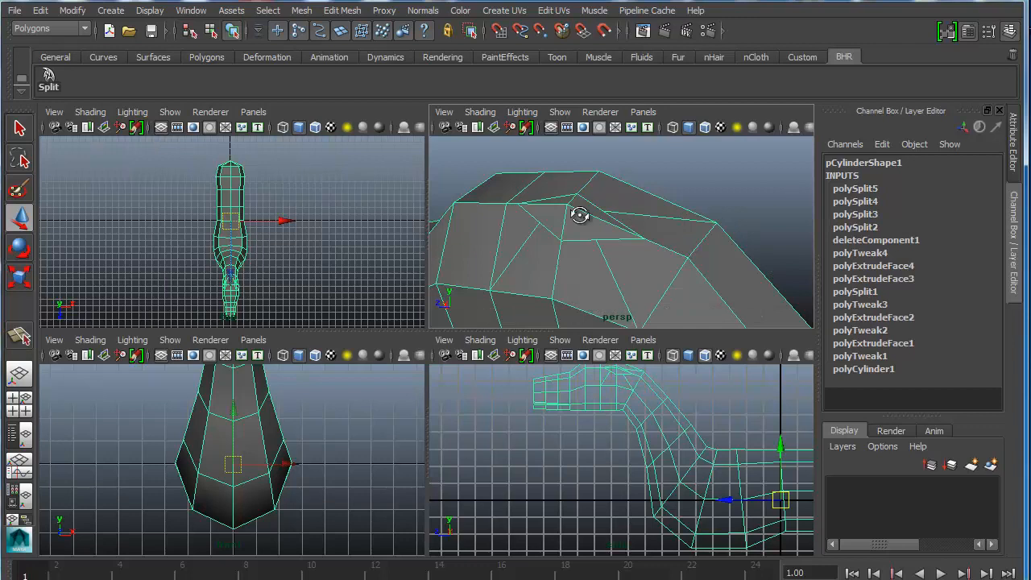
alt+drag(585, 214, 633, 230)
alt+drag(545, 219, 548, 220)
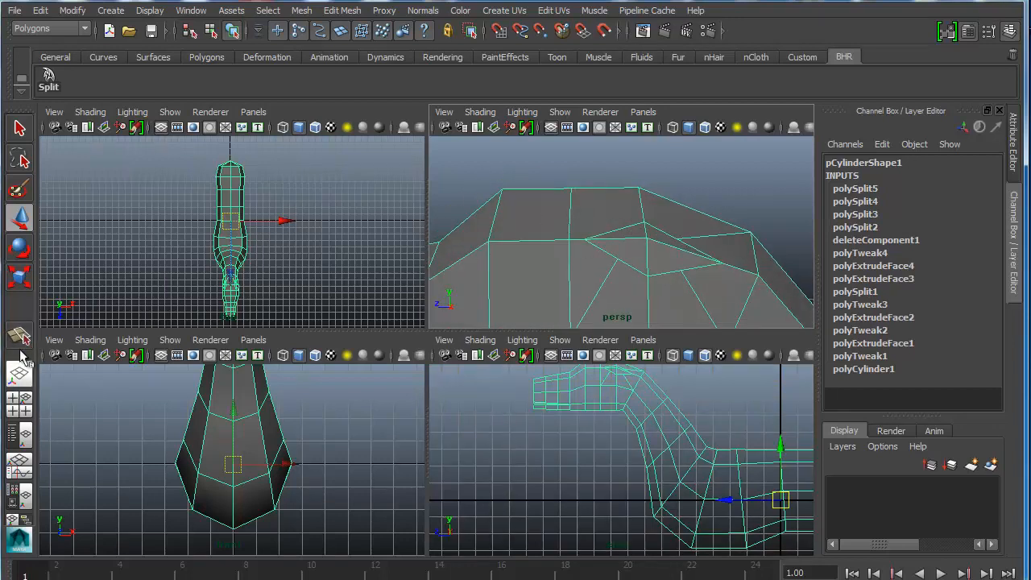
Split an edge from the middle of the diamond's upper front side up to the vertex on the head's top line
key(y)
drag(594, 193, 621, 202)
key(Return)
Move the vertex in the middle of the diamond's upper front side outward
right_drag(612, 192, 545, 189)
click(606, 195)
drag(609, 230, 617, 233)
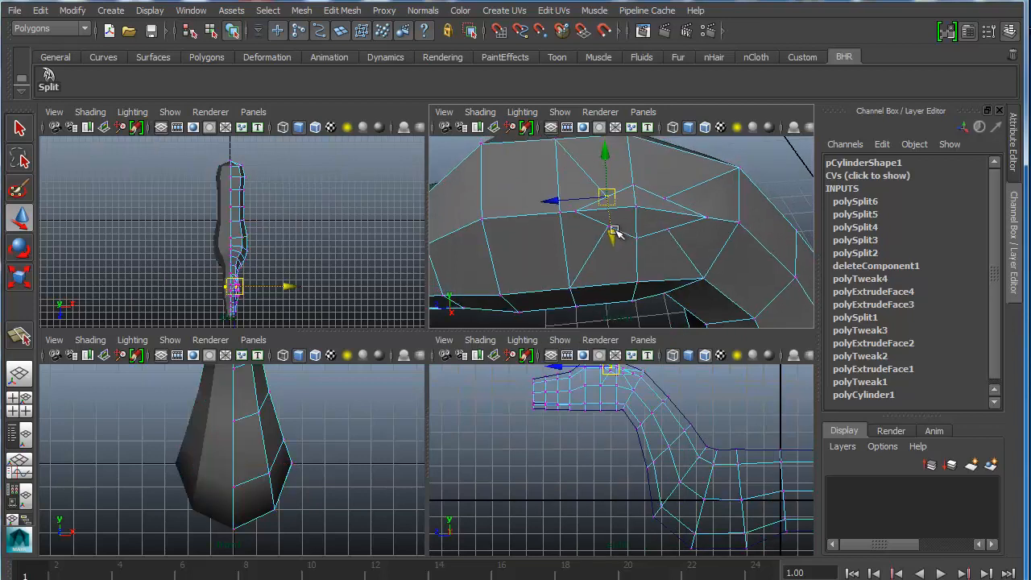
scroll(618, 205, up, 3)
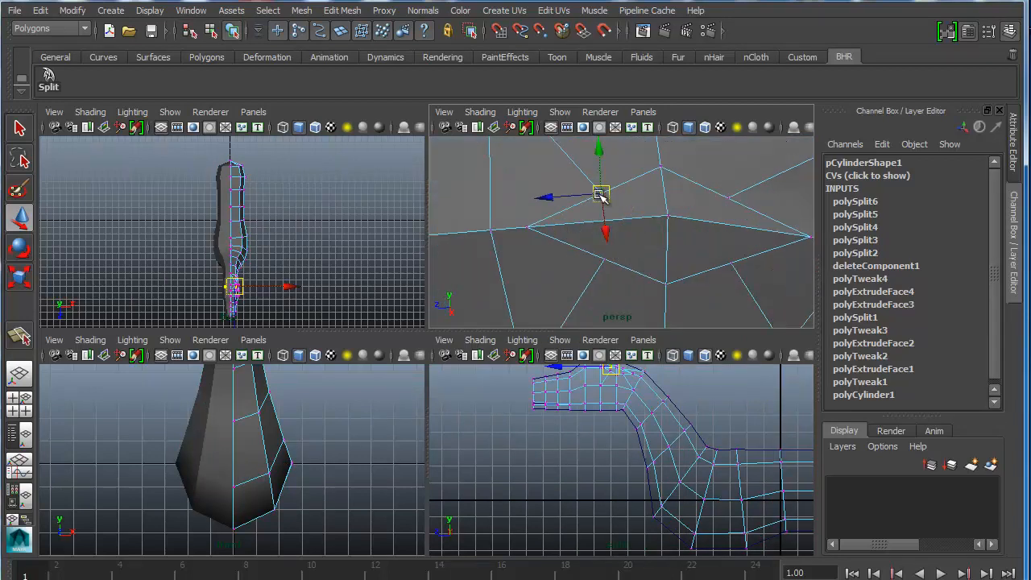
scroll(580, 232, down, 3)
scroll(628, 244, up, 5)
scroll(593, 231, up, 3)
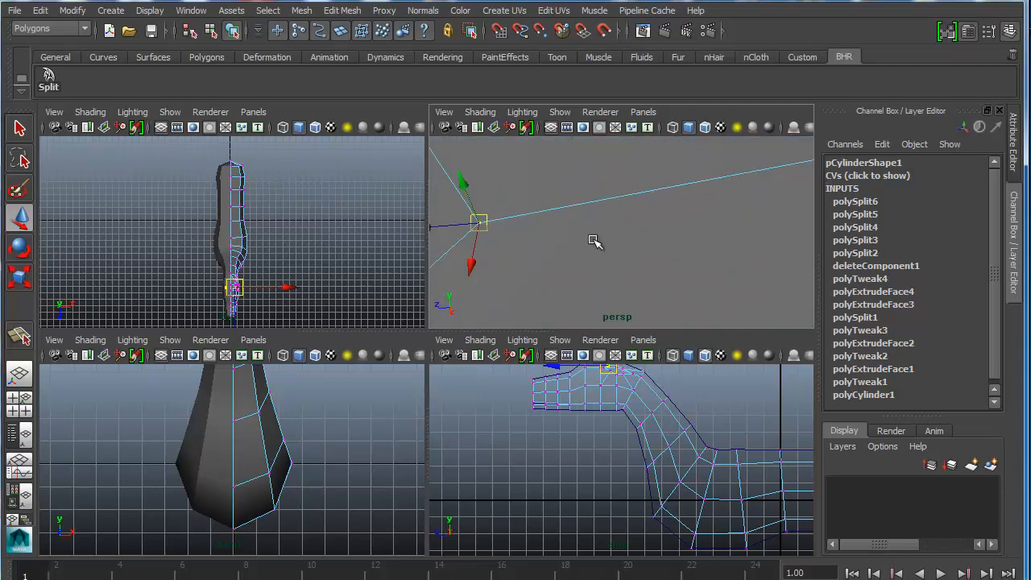
scroll(589, 219, down, 5)
Move the other side vertices of the diamond in an enlarged perspective view to round its outline
key(space)
alt+drag(540, 366, 459, 355)
click(548, 355)
alt+middle_drag(485, 416, 585, 380)
click(510, 382)
drag(511, 382, 522, 394)
click(398, 326)
drag(398, 327, 376, 333)
alt+drag(481, 359, 464, 401)
Select the four faces inside the rounded outline and extrude them upward about 1.64 units as an ear
right_drag(428, 363, 438, 396)
alt+drag(438, 396, 591, 368)
click(493, 346)
shift+click(392, 320)
shift+click(421, 285)
shift+click(518, 322)
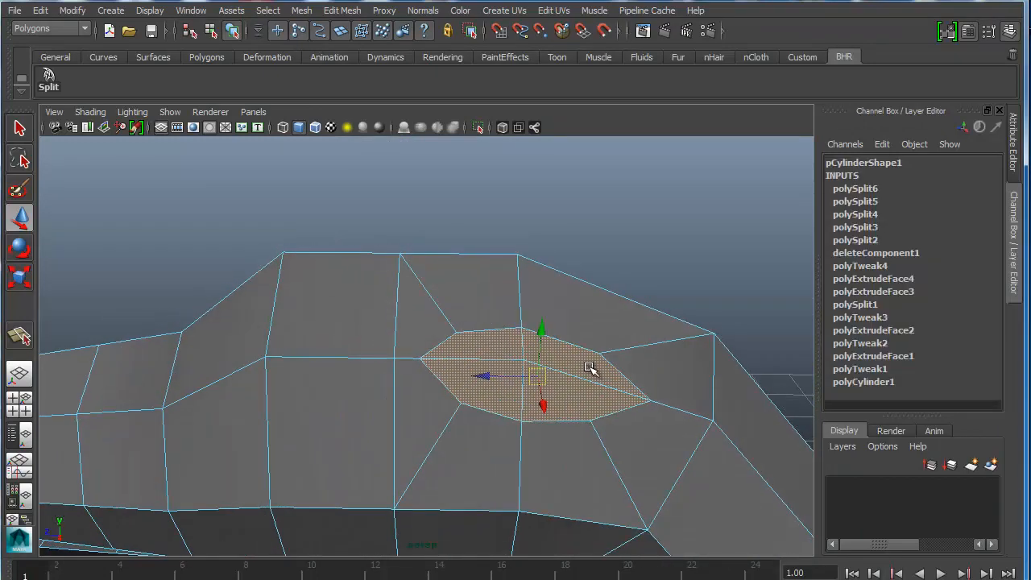
shift+right_drag(480, 354, 490, 380)
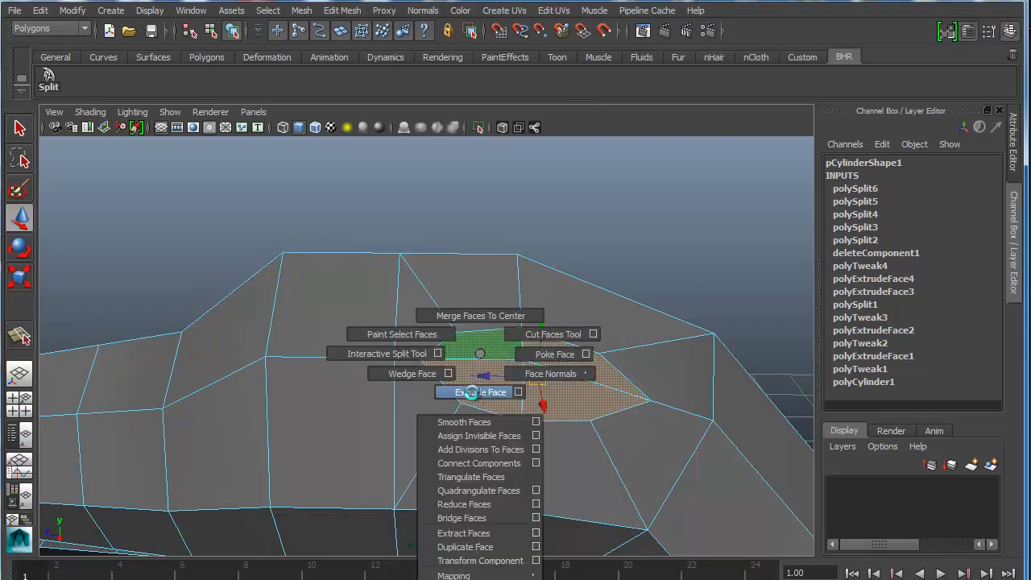
shift+right_drag(475, 395, 477, 393)
alt+drag(534, 375, 713, 179)
Set the ear extrusion to 3 divisions and move its end to about 0.4 in X and 2.04 in Y
click(668, 211)
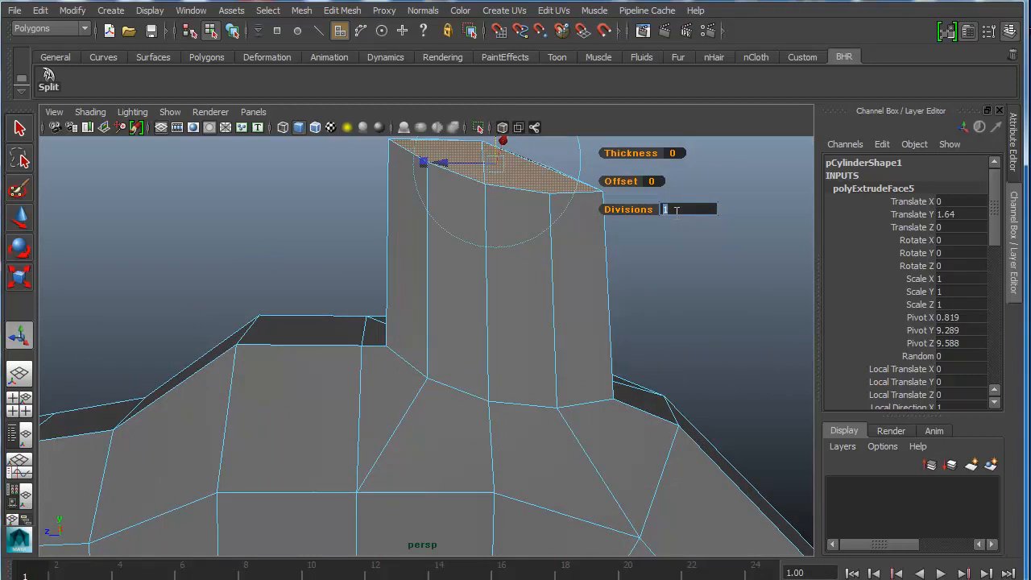
text(3)
key(Return)
alt+middle_drag(595, 217, 612, 335)
drag(521, 217, 521, 166)
alt+drag(594, 312, 234, 228)
alt+drag(333, 321, 486, 322)
Taper the ear's end in the side view by scaling it to about 0.54 in Z and 0.85 in Y, and shift it about 0.14 in Z
key(space)
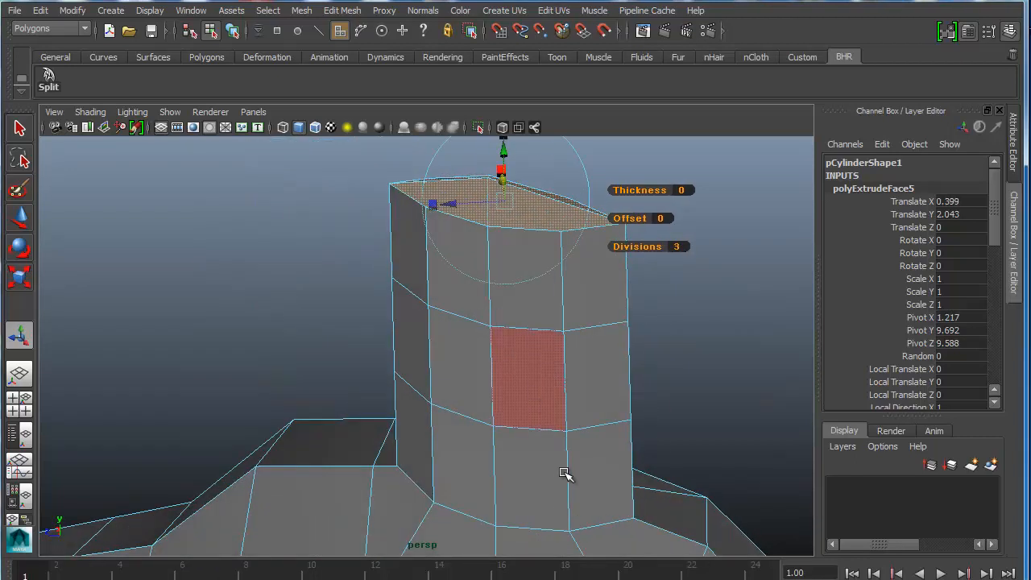
alt+middle_drag(641, 421, 643, 515)
scroll(650, 471, up, 2)
scroll(649, 468, up, 1)
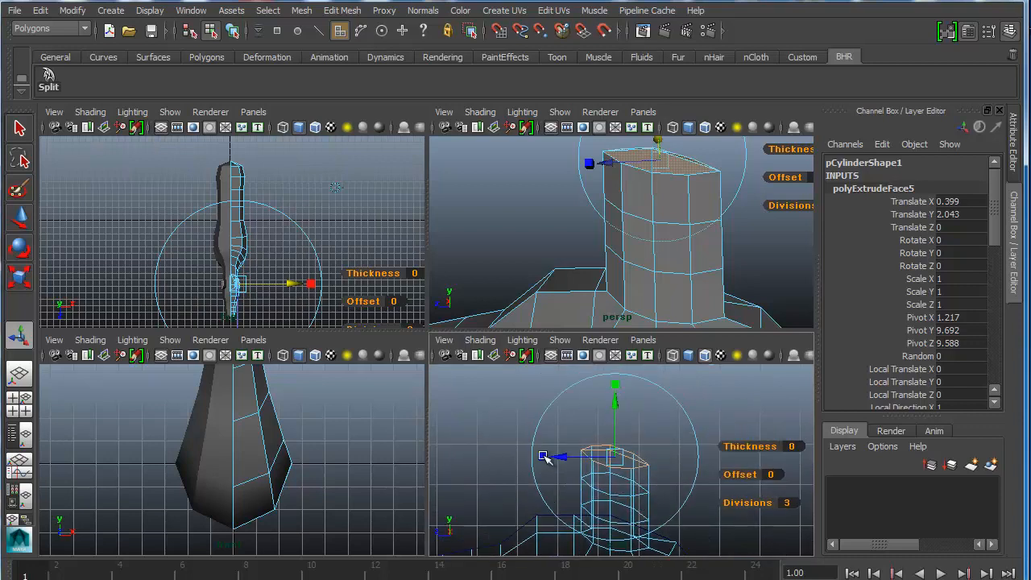
drag(545, 459, 577, 461)
drag(614, 388, 614, 395)
alt+click(621, 465)
drag(564, 456, 559, 456)
click(696, 518)
Pull the vertex at the middle of the ear's end up and slightly forward in the side view to form a pointed tip
right_drag(606, 453, 544, 452)
click(606, 452)
alt+drag(678, 267, 522, 266)
key(ctrl+z)
key(ctrl+z)
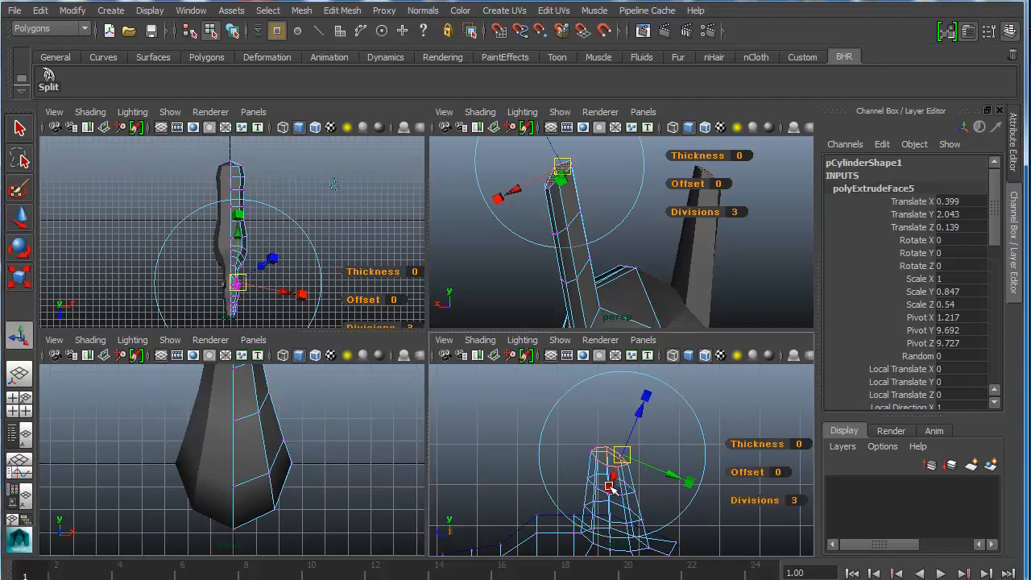
drag(610, 485, 629, 475)
click(737, 405)
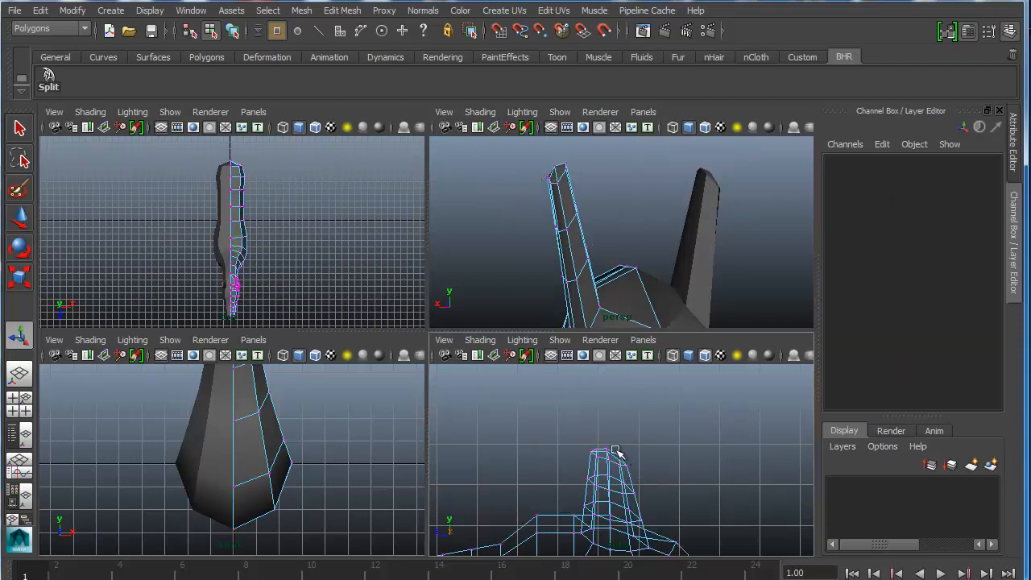
click(608, 452)
key(w)
drag(606, 398, 606, 374)
drag(567, 423, 554, 423)
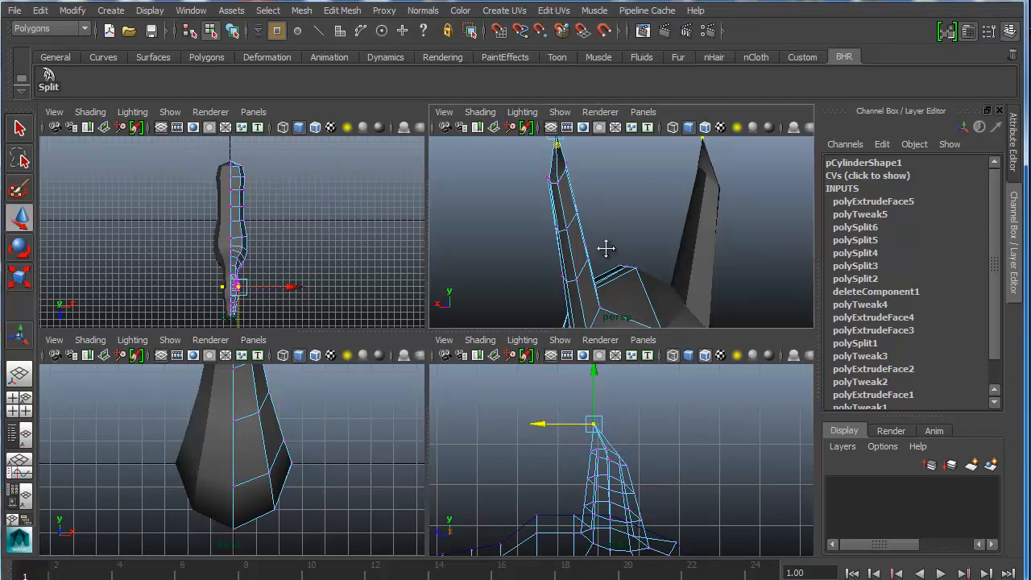
Move the ear's tip vertex outward from the head and slightly backward in the perspective view
alt+middle_drag(591, 214, 594, 237)
scroll(592, 236, up, 3)
drag(501, 180, 473, 174)
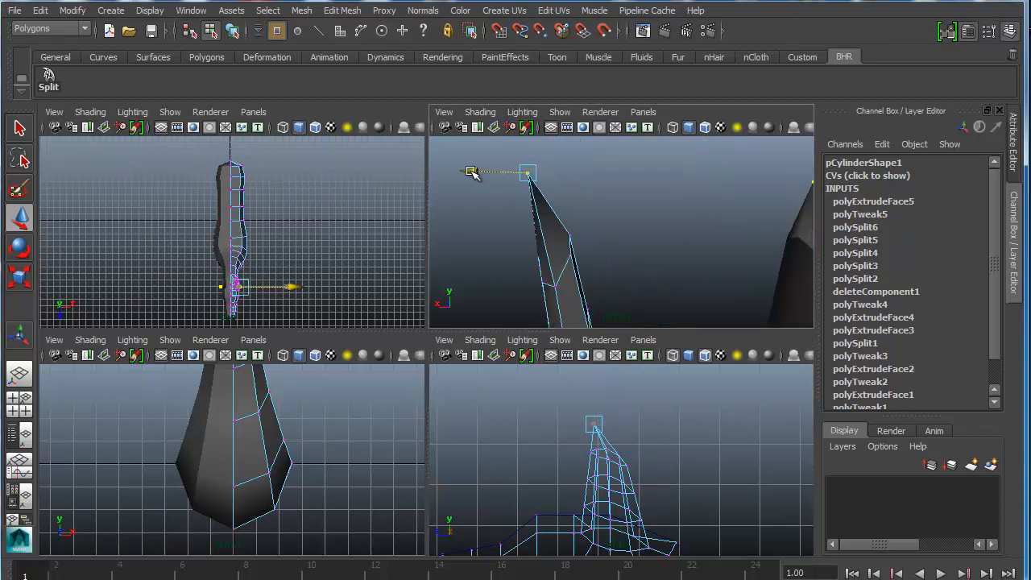
alt+drag(521, 250, 621, 201)
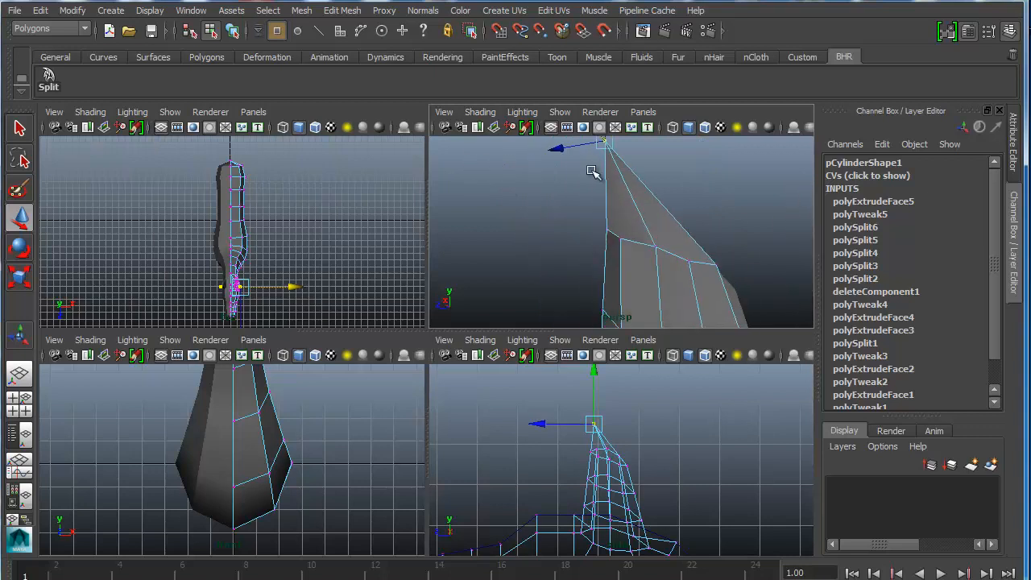
drag(559, 149, 562, 149)
Select the four front faces in the lower two rows of the ear's outer side
scroll(631, 451, down, 4)
mouse_move(631, 451)
alt+middle_down()
mouse_move(631, 392)
mouse_move(643, 459)
alt+middle_up()
scroll(637, 445, up, 1)
scroll(639, 447, up, 2)
scroll(649, 483, up, 2)
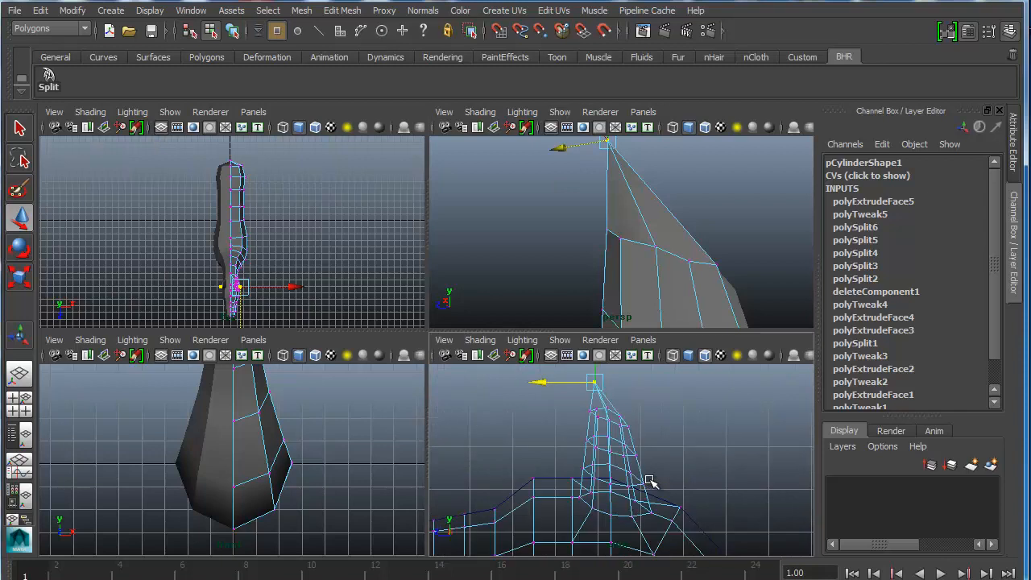
alt+middle_drag(657, 499, 636, 482)
alt+drag(666, 266, 555, 306)
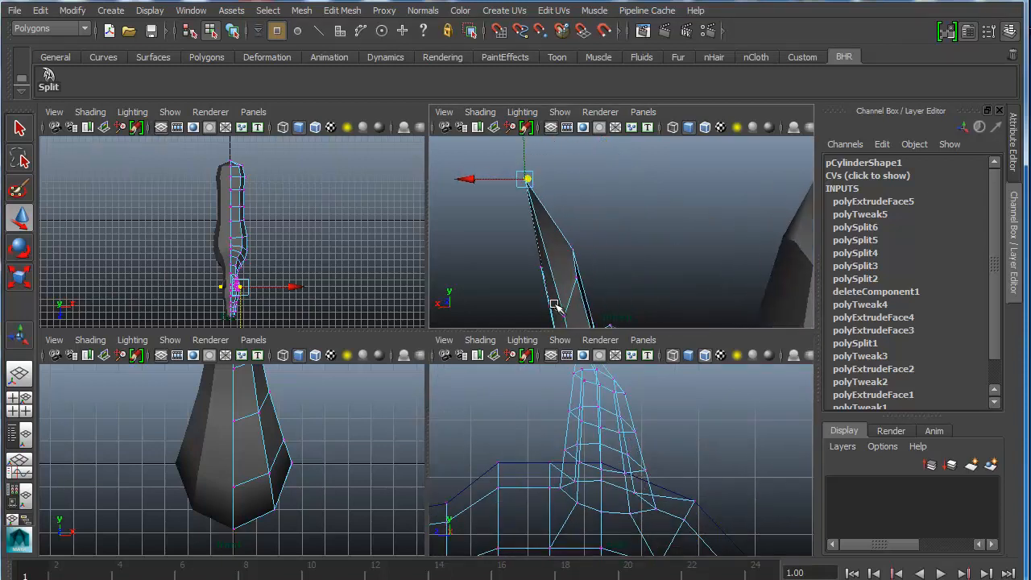
alt+middle_drag(589, 284, 615, 186)
alt+right_drag(614, 186, 677, 266)
alt+drag(628, 246, 593, 249)
right_click(592, 246)
right_drag(593, 246, 604, 286)
click(595, 287)
shift+click(571, 263)
shift+click(575, 212)
shift+click(604, 218)
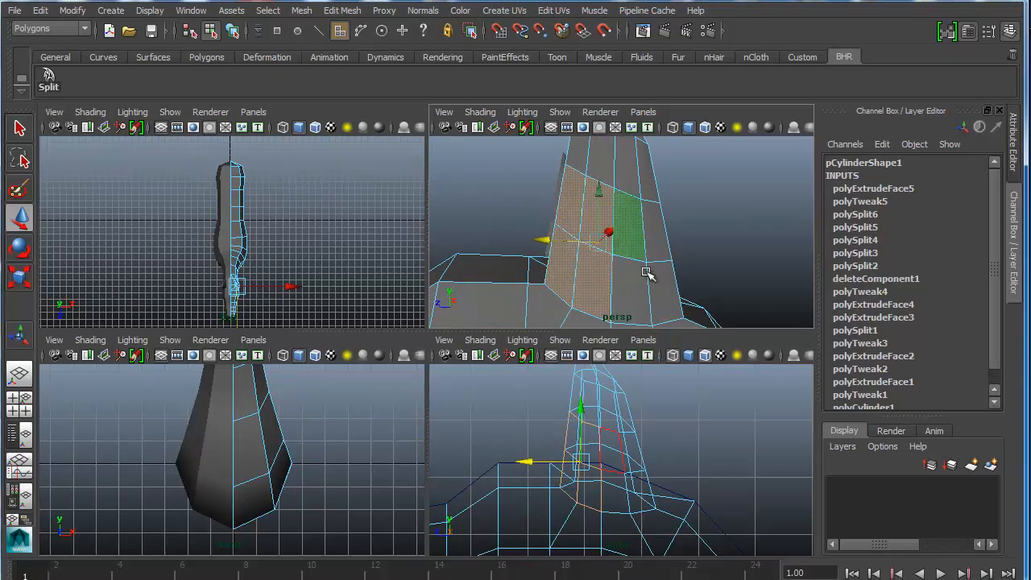
Add the remaining faces of the ear's outer side, up to the tip, to the selection
shift+click(636, 236)
shift+click(635, 287)
shift+click(665, 293)
alt+drag(656, 276, 617, 231)
shift+click(624, 230)
shift+click(584, 189)
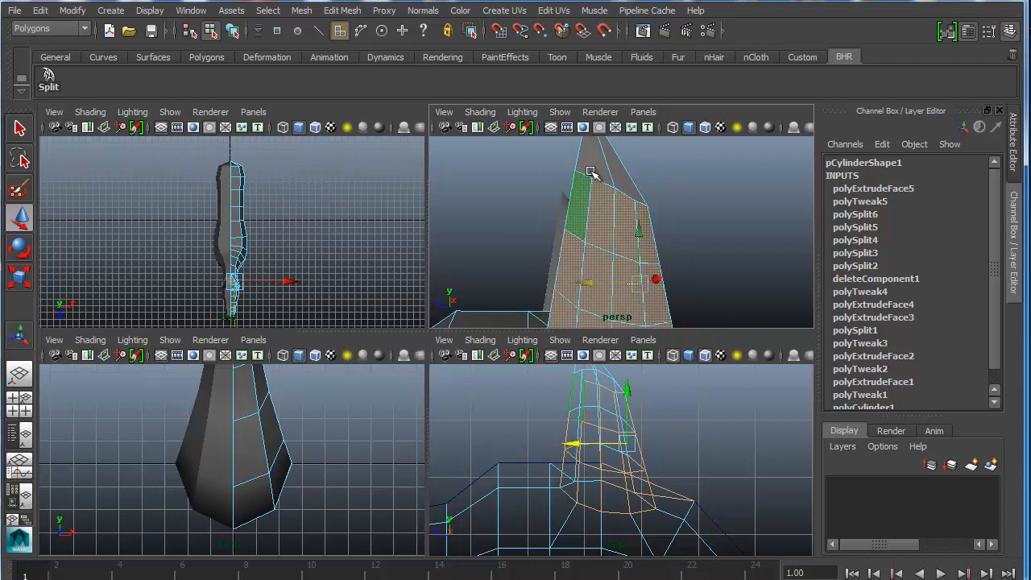
shift+click(594, 158)
shift+click(622, 169)
alt+drag(672, 236, 697, 272)
Extrude the selected outer ear faces and scale them inward to leave a narrow border around the ear's rim
key(space)
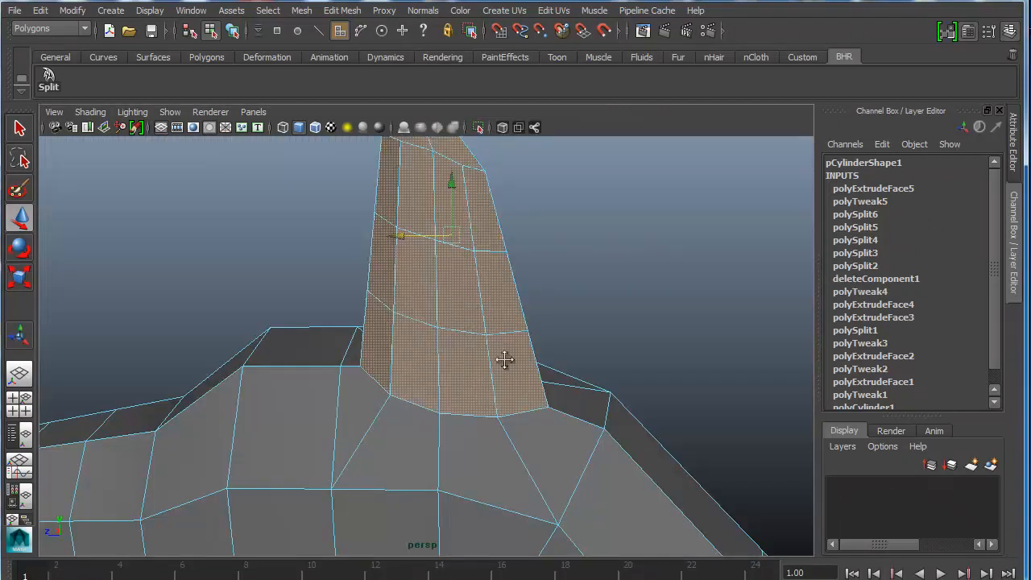
alt+drag(476, 311, 481, 374)
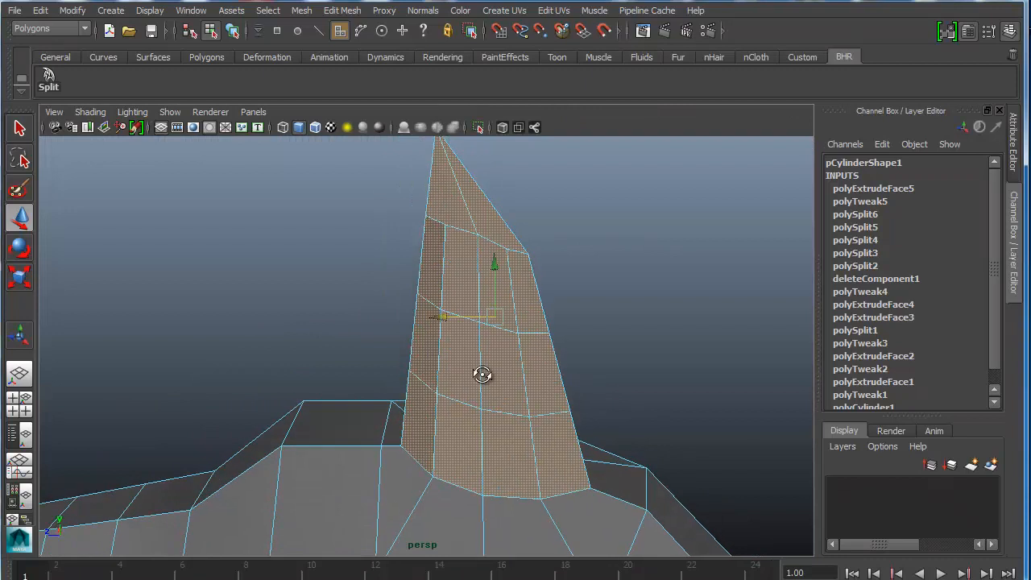
click(355, 17)
click(374, 66)
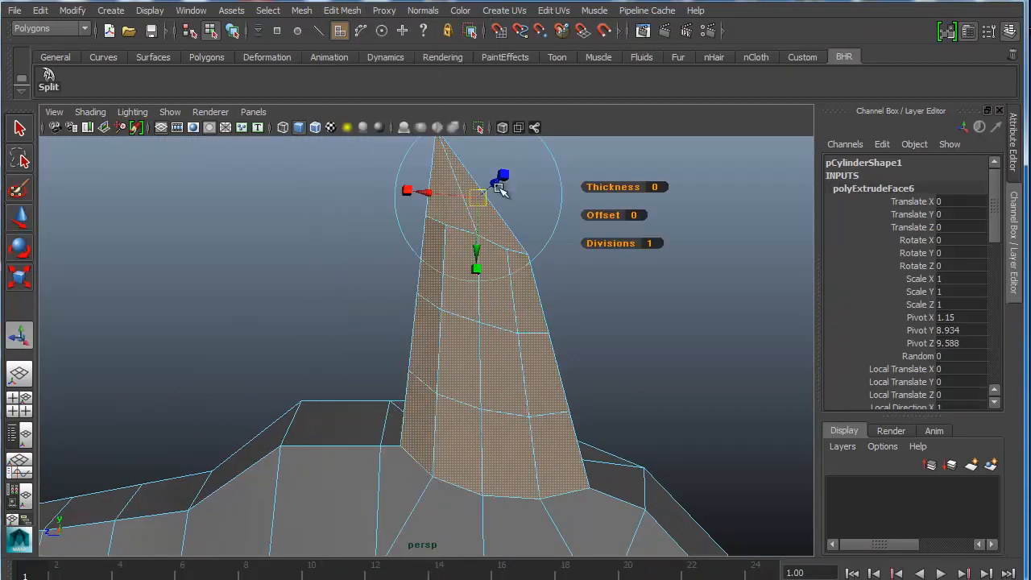
click(504, 175)
drag(481, 200, 475, 257)
key(ctrl+z)
alt+middle_drag(506, 213, 539, 261)
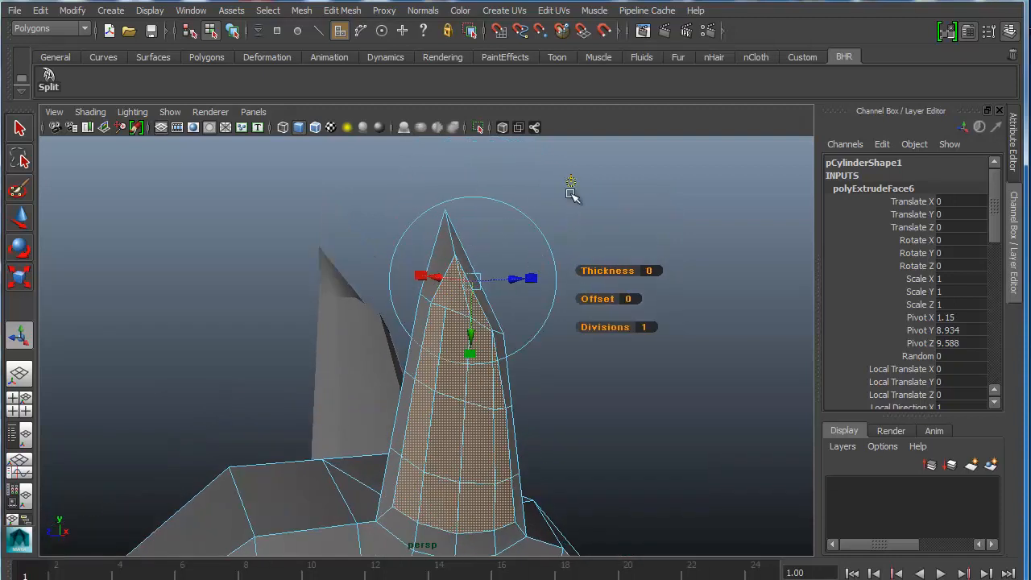
alt+drag(571, 181, 539, 255)
drag(479, 316, 467, 438)
Extrude the inset ear faces again and push them into the ear to form a hollow
key(g)
drag(511, 276, 486, 397)
drag(472, 282, 449, 290)
alt+drag(457, 351, 482, 346)
key(ctrl+z)
click(565, 189)
alt+drag(501, 392, 610, 274)
click(643, 331)
Reposition the inner vertices in the upper part of the ear's hollow to even out its inner edge
right_drag(471, 255, 403, 253)
mouse_move(472, 281)
alt+mouse_down()
mouse_move(460, 288)
mouse_move(467, 332)
mouse_move(458, 276)
mouse_move(473, 287)
alt+mouse_up()
click(458, 273)
key(w)
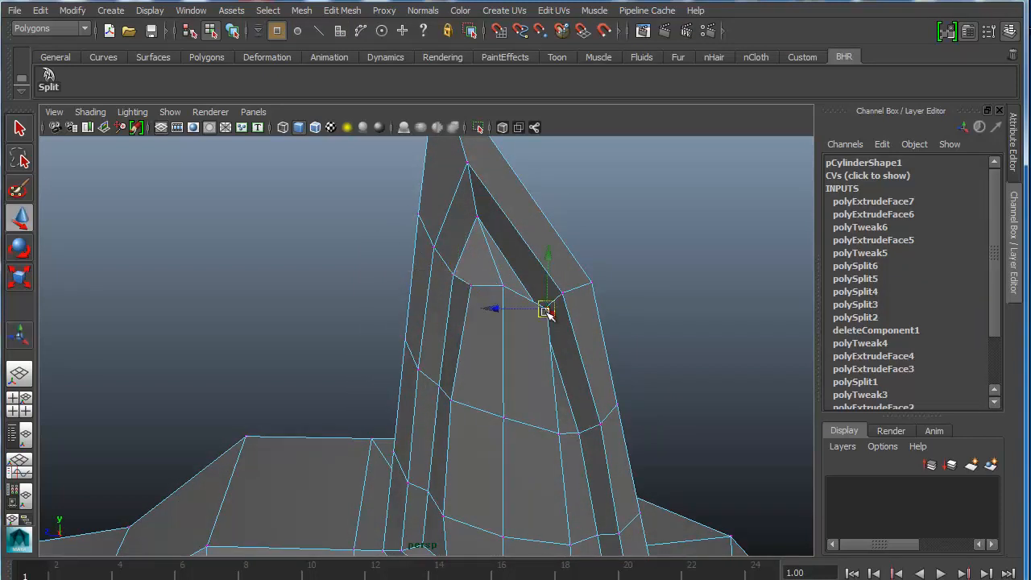
alt+drag(528, 348, 488, 299)
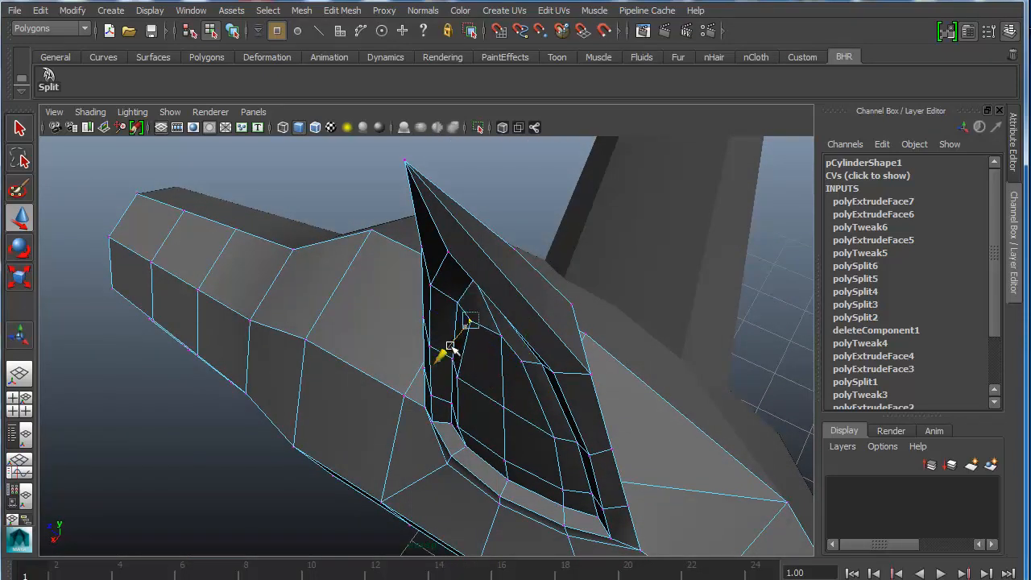
alt+drag(510, 380, 533, 411)
click(504, 340)
alt+right_drag(495, 345, 534, 329)
drag(497, 379, 510, 363)
drag(495, 311, 506, 314)
Adjust the vertices at the base of the ear's hollow, moving the lower front corner vertices up and back
alt+drag(518, 352, 600, 402)
alt+middle_drag(600, 403, 610, 412)
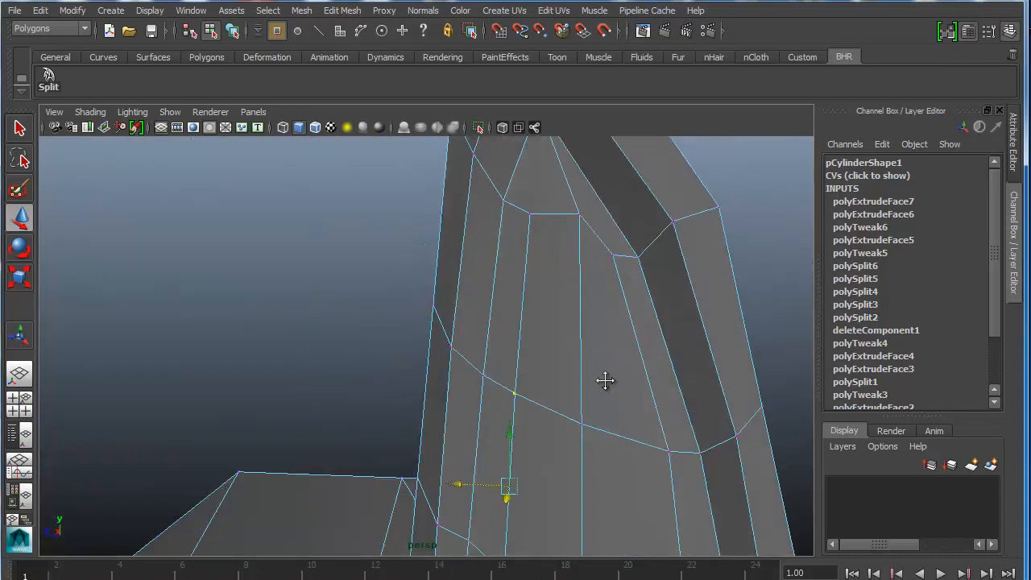
alt+drag(610, 413, 594, 445)
click(644, 483)
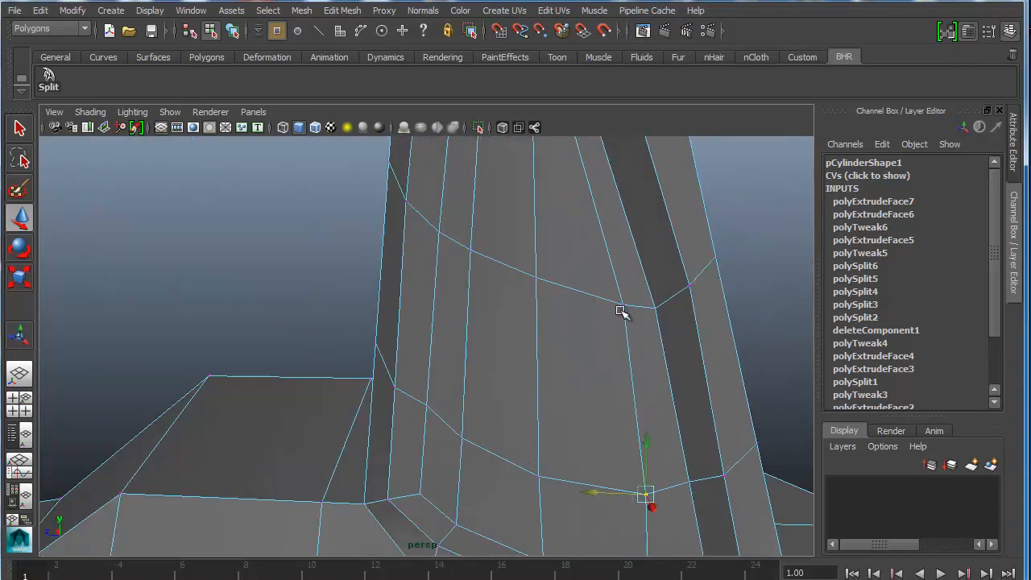
mouse_move(637, 338)
alt+mouse_down()
mouse_move(624, 472)
mouse_move(624, 324)
alt+mouse_up()
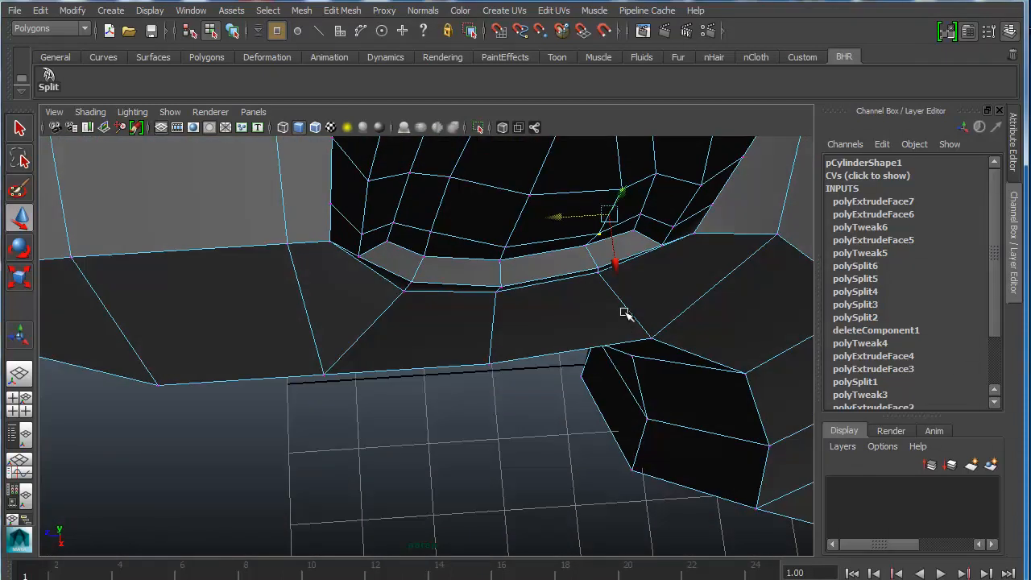
alt+drag(617, 258, 420, 401)
click(397, 436)
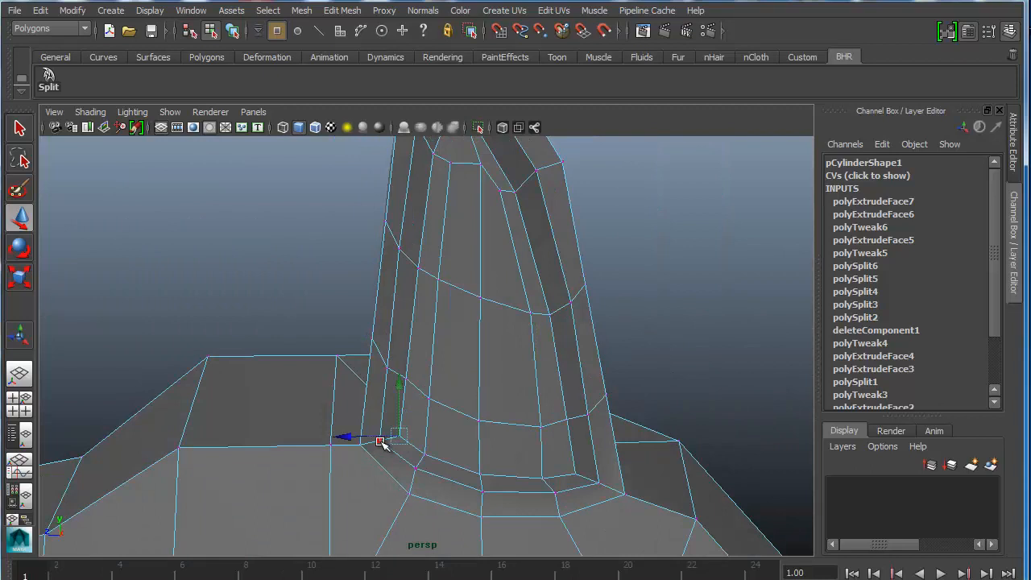
drag(393, 435, 407, 427)
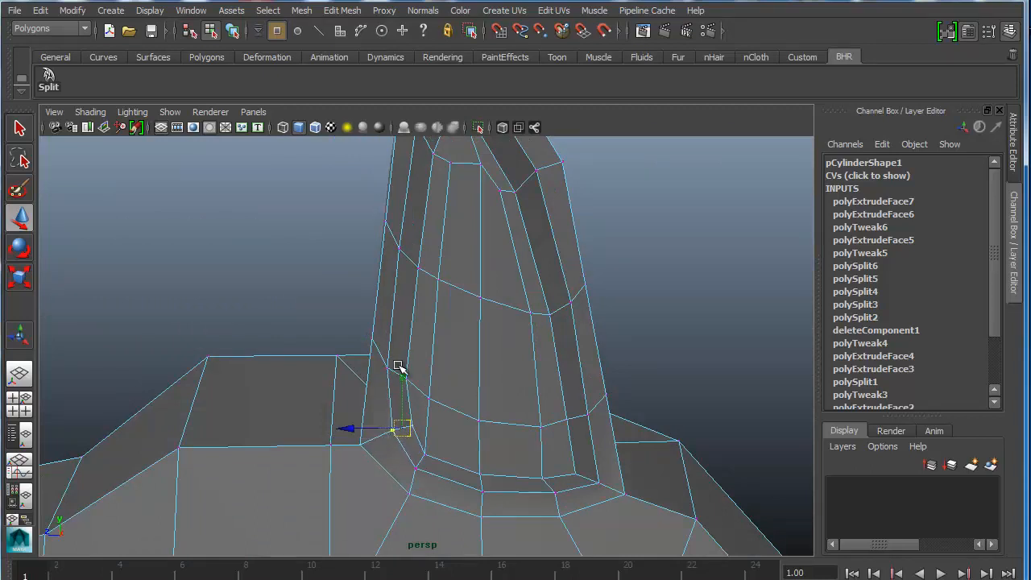
Reposition the lower inner vertices of the ear's hollow to even out its depth near the base
scroll(473, 391, down, 5)
click(577, 453)
alt+drag(578, 454, 651, 459)
alt+drag(537, 460, 427, 465)
scroll(497, 435, up, 4)
click(488, 370)
alt+drag(475, 399, 398, 354)
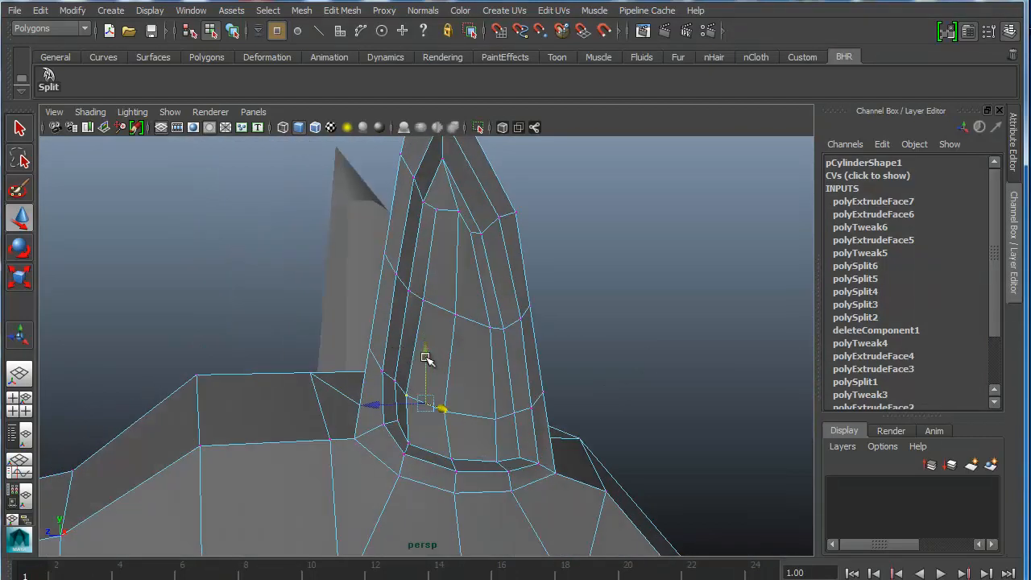
alt+drag(443, 395, 368, 426)
drag(472, 441, 472, 403)
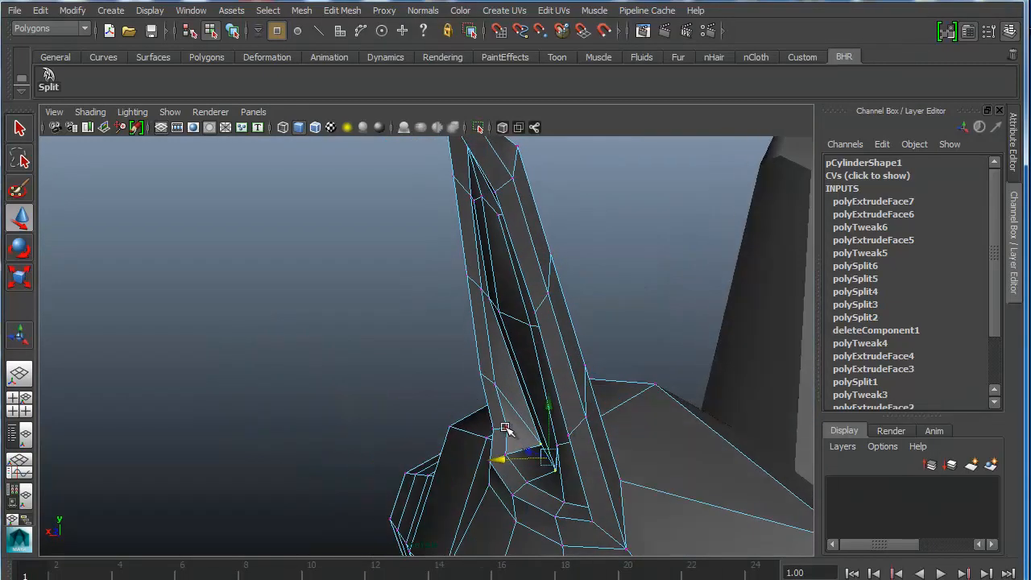
Shift the vertices on the ear's inner side where it joins the head sideways to thicken the ear's base
key(q)
key(w)
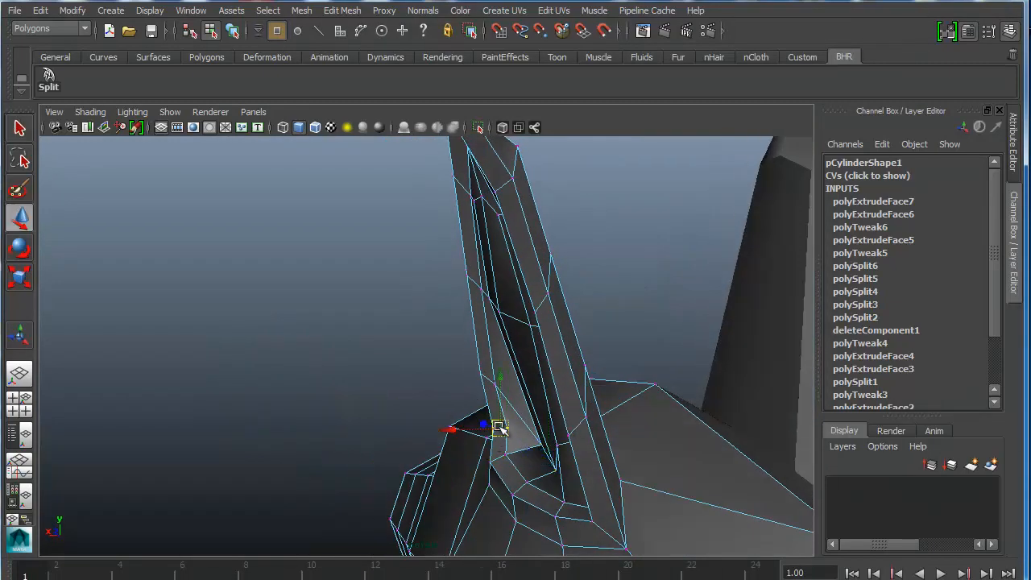
alt+drag(455, 431, 569, 464)
click(531, 373)
drag(499, 368, 517, 370)
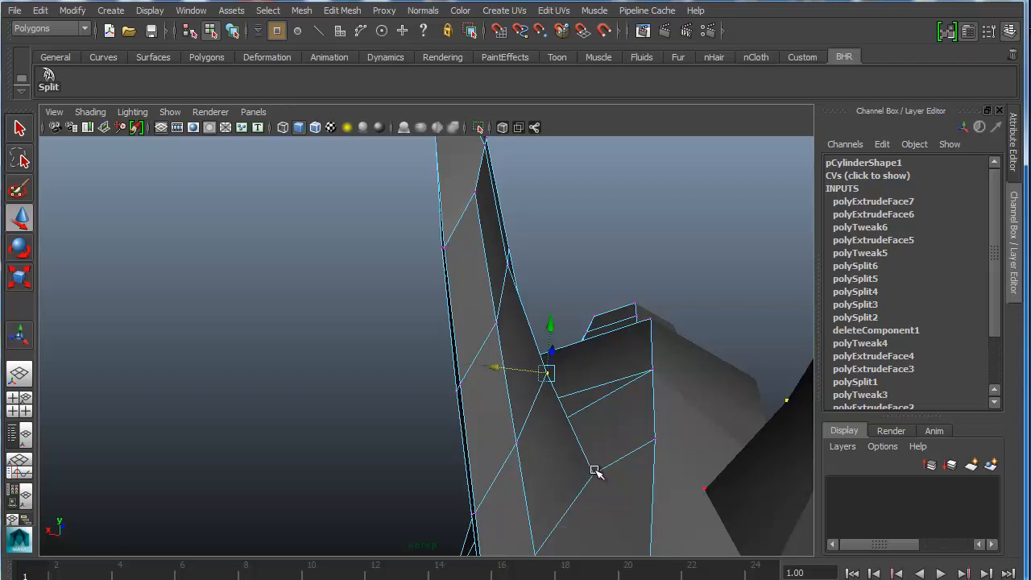
drag(544, 465, 501, 431)
Adjust the vertices along the bottom of the ear's hollow, moving the lower front corner sideways
alt+drag(417, 439, 479, 426)
click(465, 399)
click(473, 408)
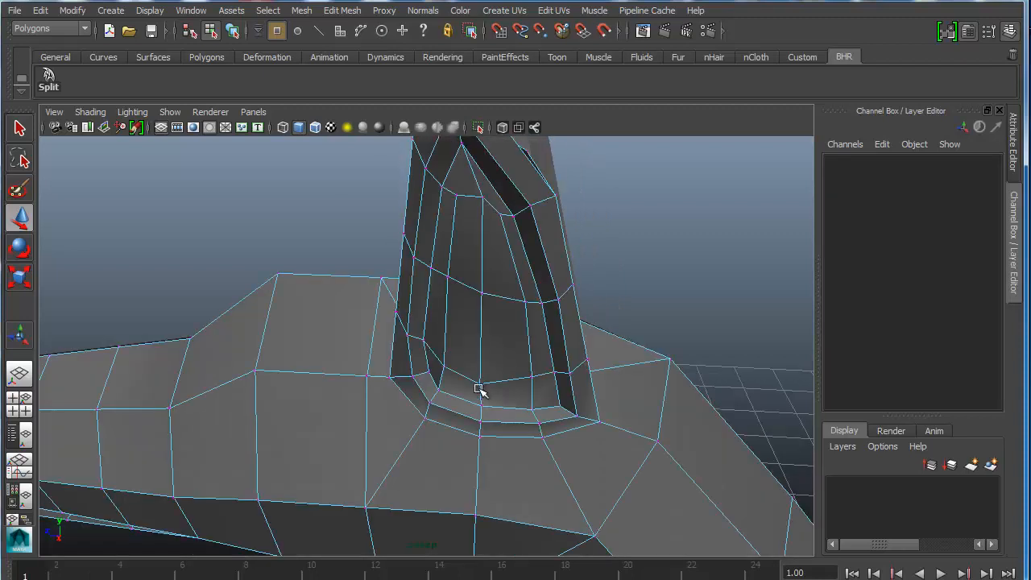
click(478, 384)
alt+drag(456, 407, 427, 345)
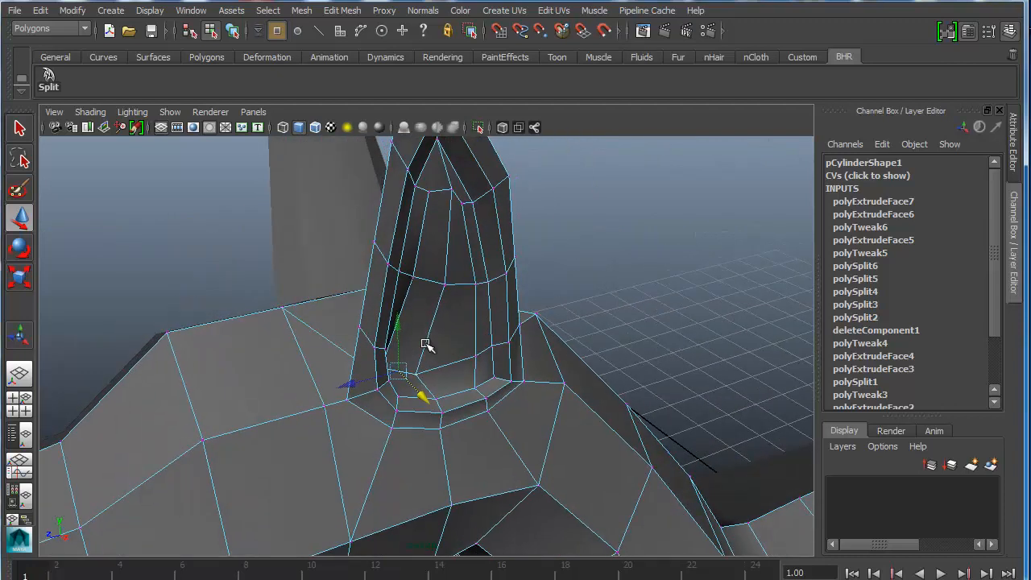
alt+drag(520, 391, 525, 313)
alt+drag(582, 385, 478, 323)
Reposition the vertices near the ear's tip and along its inner edge to refine the ear's thickness
click(467, 305)
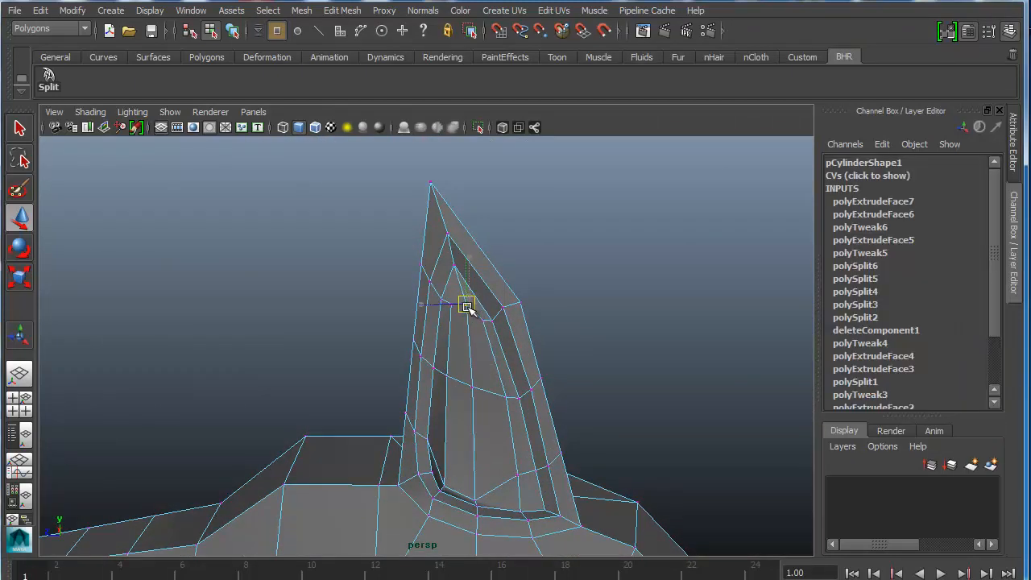
drag(452, 239, 477, 336)
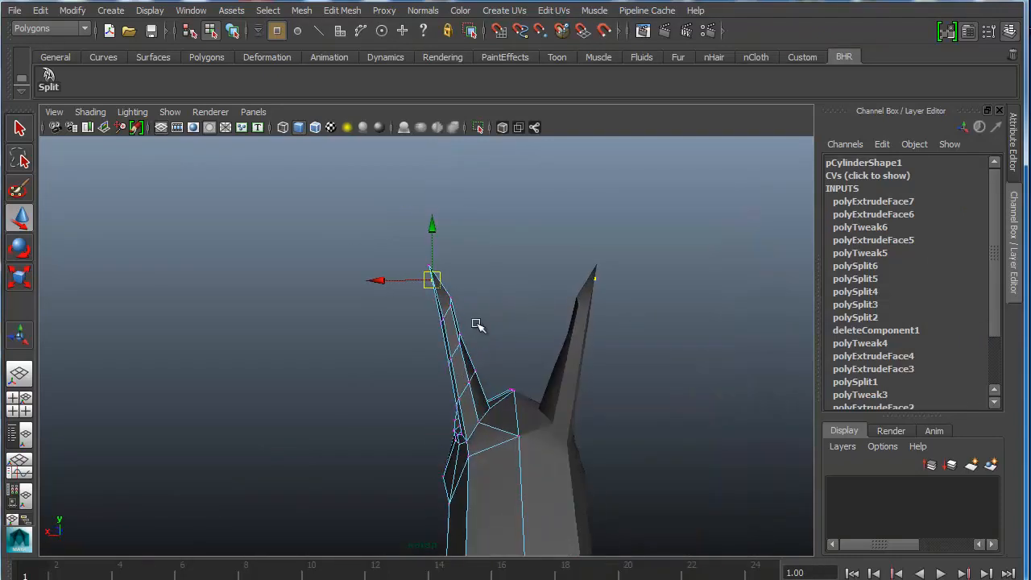
scroll(476, 324, up, 3)
alt+middle_drag(488, 277, 472, 333)
scroll(472, 334, up, 4)
alt+drag(499, 352, 465, 291)
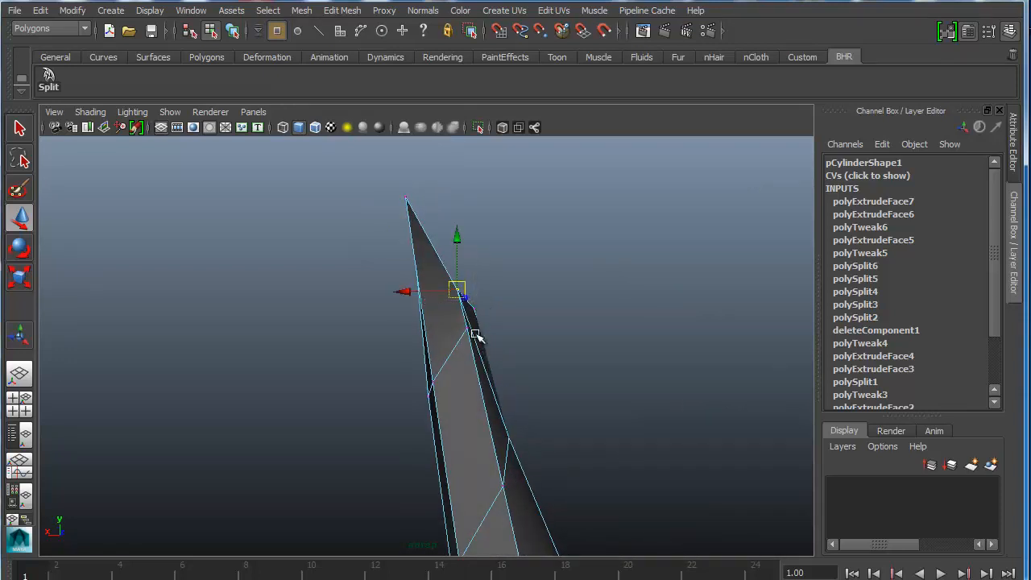
alt+drag(453, 329, 395, 320)
alt+drag(467, 338, 373, 396)
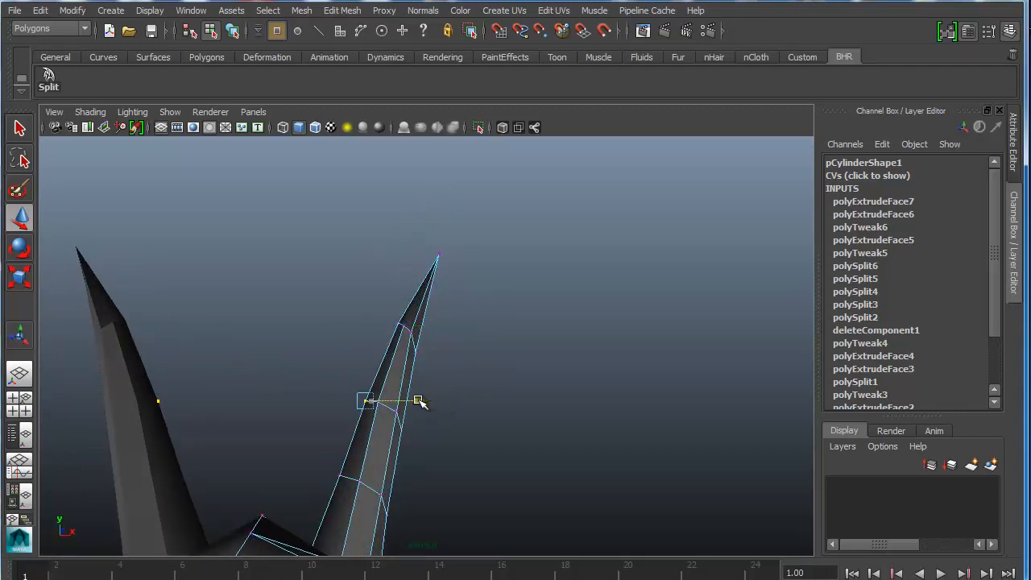
Select all vertices of the ear in the enlarged side view
alt+drag(385, 409, 503, 454)
scroll(499, 443, up, 6)
alt+middle_drag(509, 411, 513, 353)
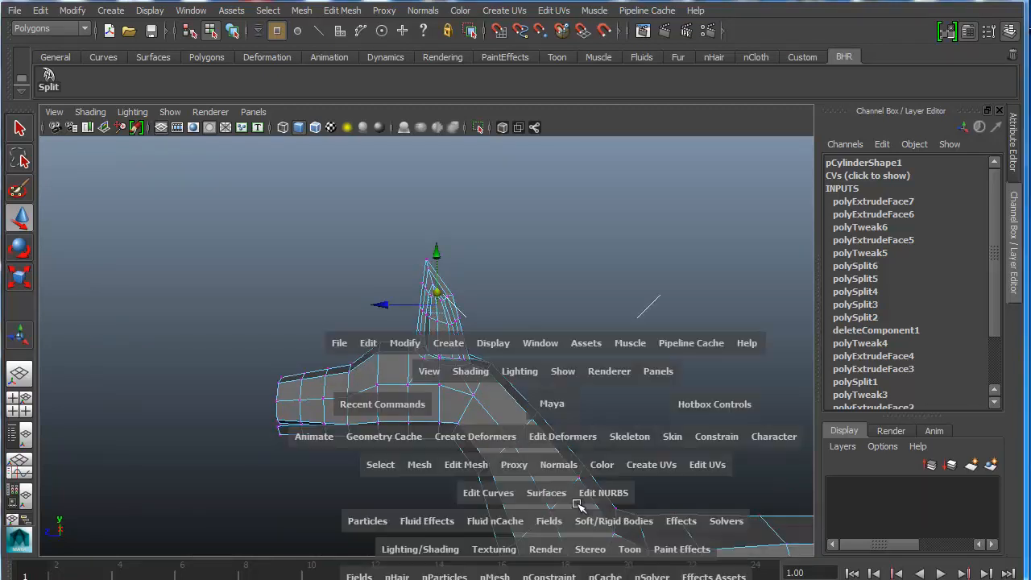
key(space)
key(space)
scroll(556, 444, down, 8)
alt+middle_drag(504, 421, 561, 438)
scroll(517, 417, up, 3)
scroll(516, 417, up, 2)
alt+middle_drag(497, 382, 455, 335)
scroll(523, 352, up, 1)
alt+middle_drag(586, 294, 584, 338)
drag(408, 482, 408, 483)
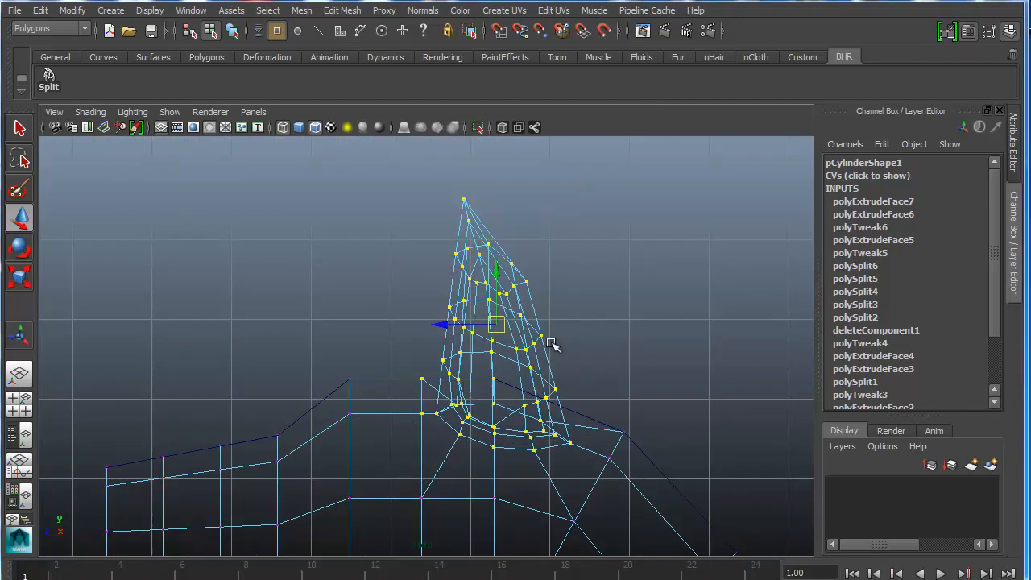
Remove the stray vertices on the top of the head from the ear selection, checking it in the perspective view
key(space)
alt+drag(588, 242, 636, 244)
scroll(528, 212, up, 4)
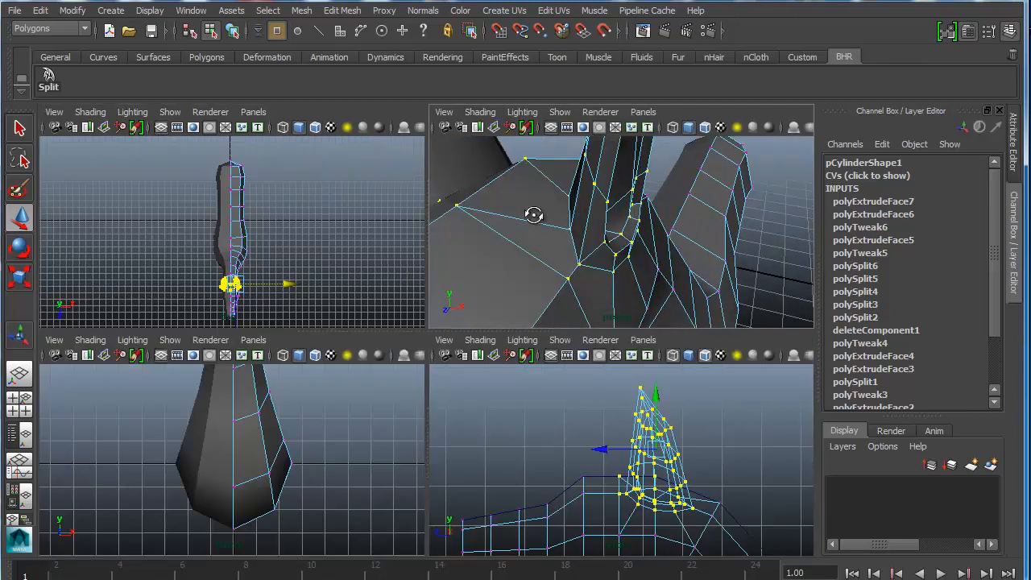
alt+drag(527, 212, 568, 222)
shift+click(450, 240)
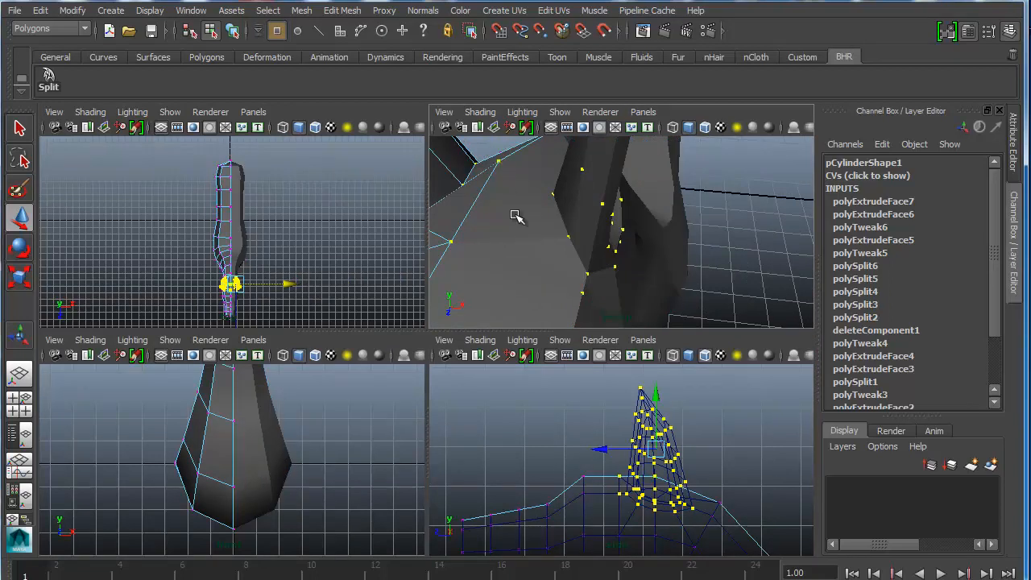
shift+click(498, 162)
alt+drag(499, 162, 555, 236)
alt+drag(638, 314, 559, 244)
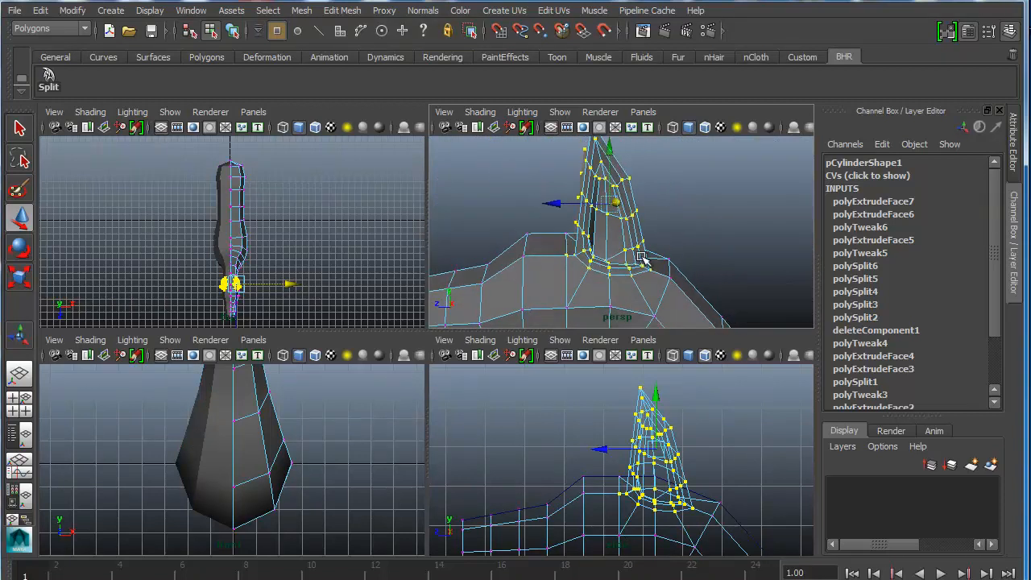
Scale the selected ear vertices down slightly and lower the ear onto the head
key(space)
alt+drag(494, 304, 476, 333)
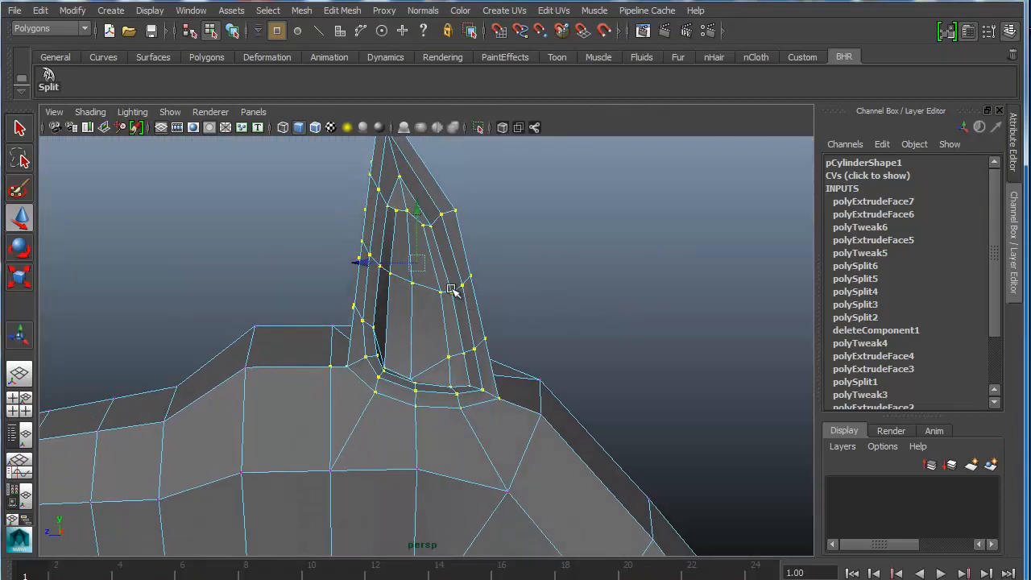
key(r)
drag(416, 264, 401, 268)
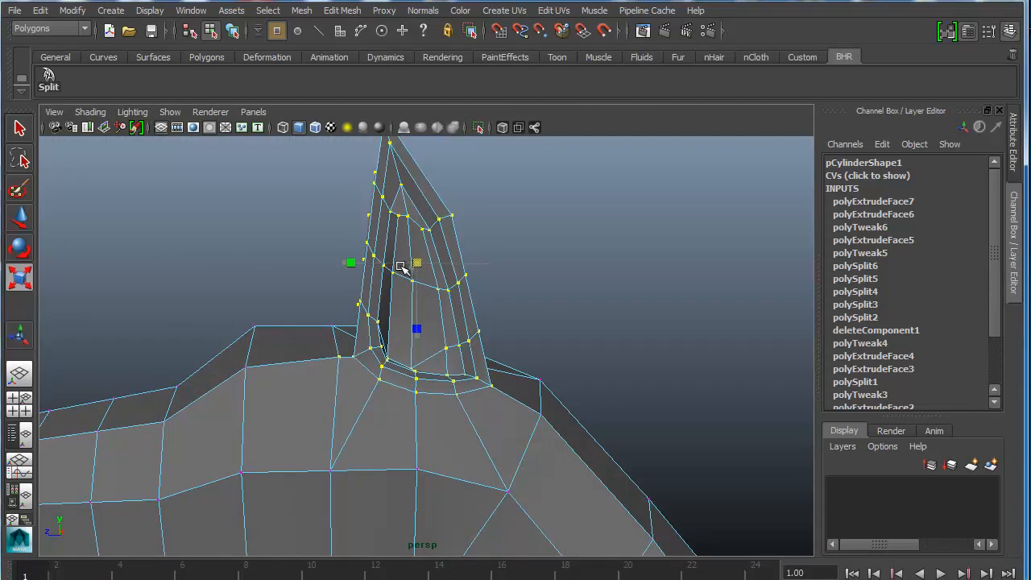
key(w)
drag(412, 215, 412, 226)
Adjust the vertices under the rear of the jaw and lower the two jaw-side vertices above them
alt+drag(528, 282, 421, 228)
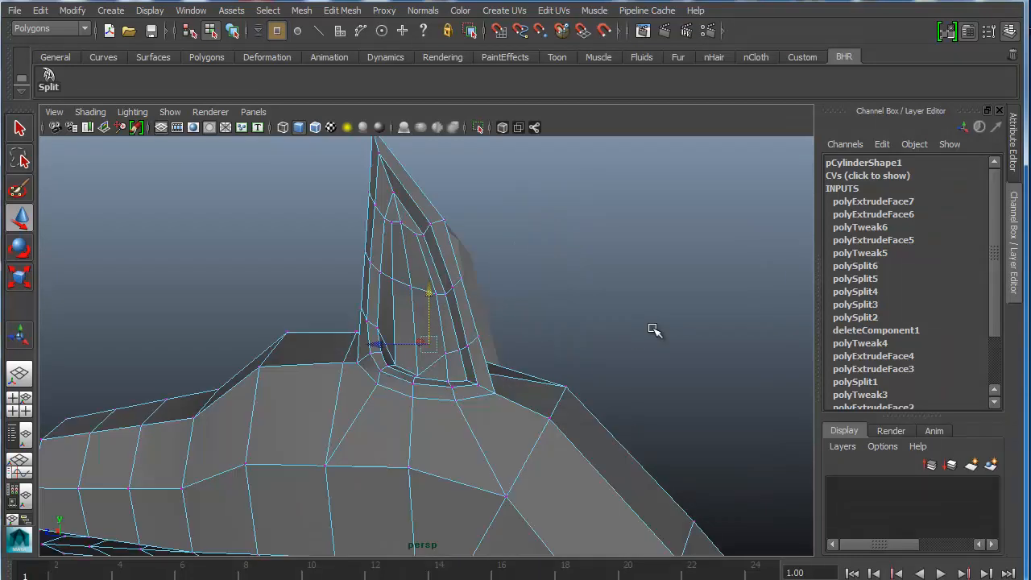
alt+right_drag(652, 329, 488, 382)
alt+drag(488, 382, 523, 357)
alt+right_drag(523, 357, 463, 398)
alt+middle_drag(463, 399, 495, 370)
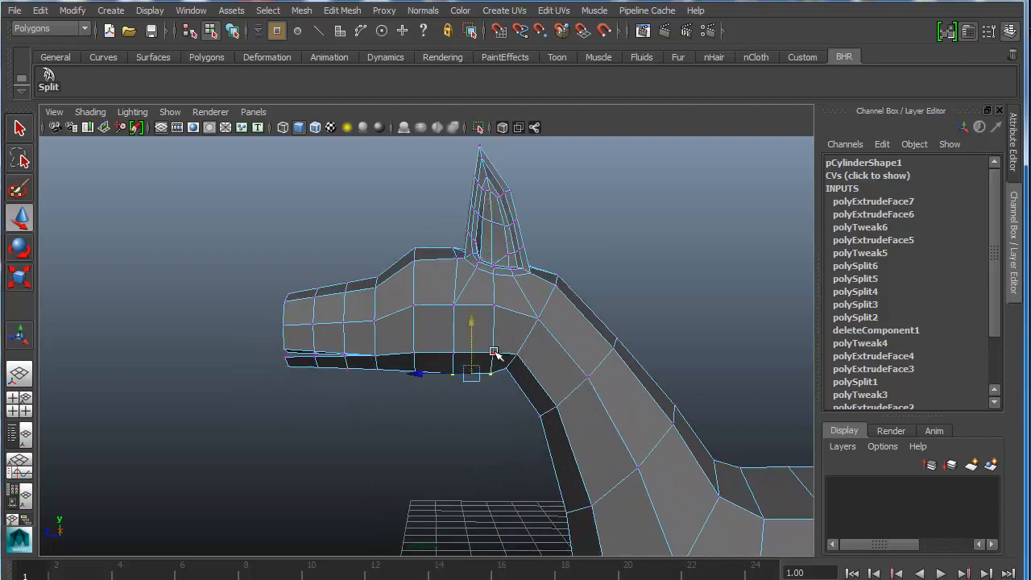
key(q)
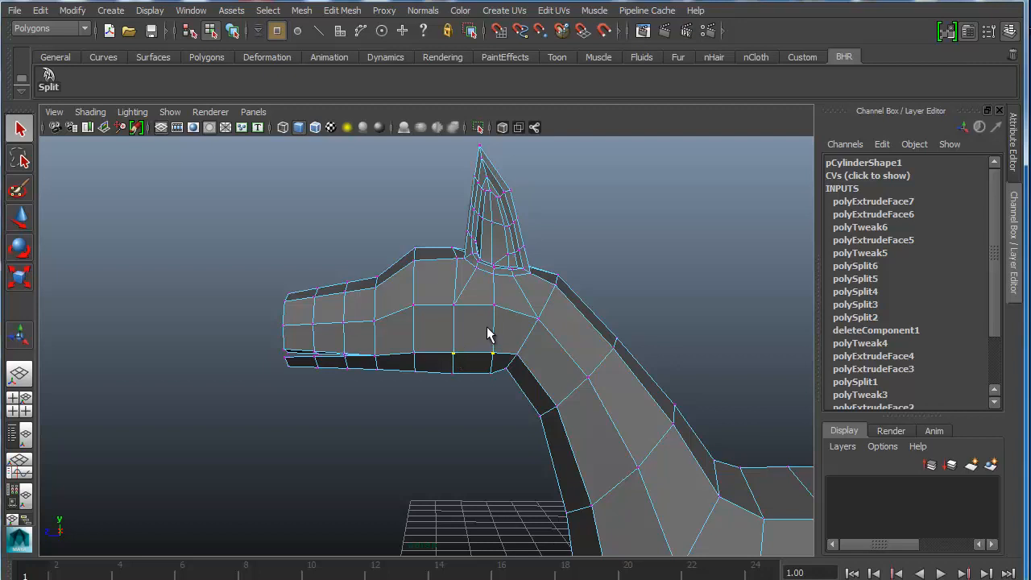
key(w)
alt+drag(393, 339, 417, 358)
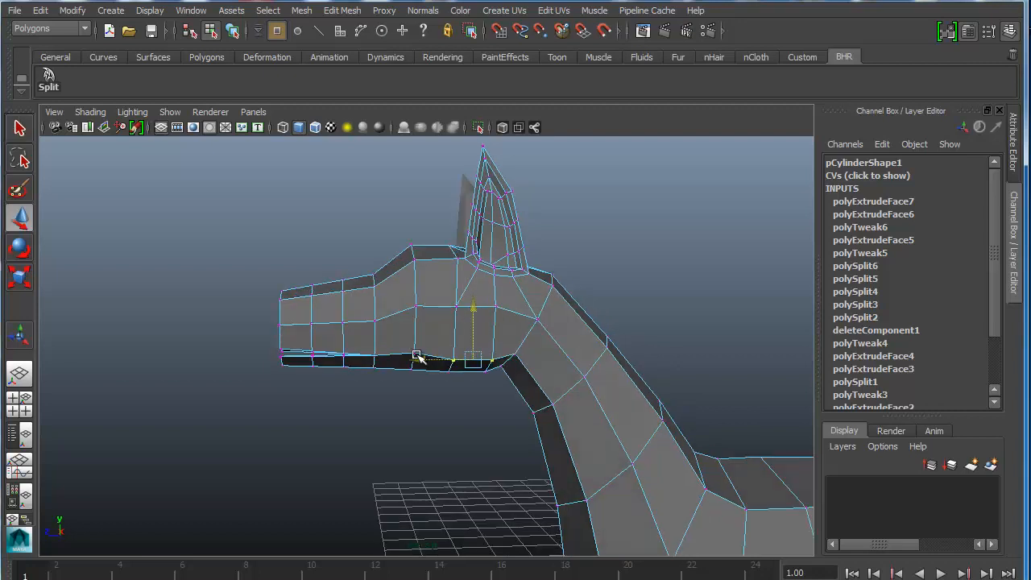
Reposition the cheek vertex on the side of the head below the ear
alt+drag(420, 312, 437, 357)
scroll(540, 312, down, 2)
click(492, 310)
drag(489, 258, 490, 300)
Move the two brow vertices forward and slightly down in the side view to steepen the forehead
alt+drag(619, 358, 471, 359)
scroll(559, 377, down, 4)
alt+middle_drag(603, 398, 532, 356)
alt+drag(532, 357, 574, 290)
key(space)
key(space)
mouse_move(603, 456)
alt+middle_down()
mouse_move(706, 408)
mouse_move(780, 324)
alt+middle_up()
drag(394, 350, 324, 356)
drag(341, 271, 342, 275)
drag(508, 290, 509, 288)
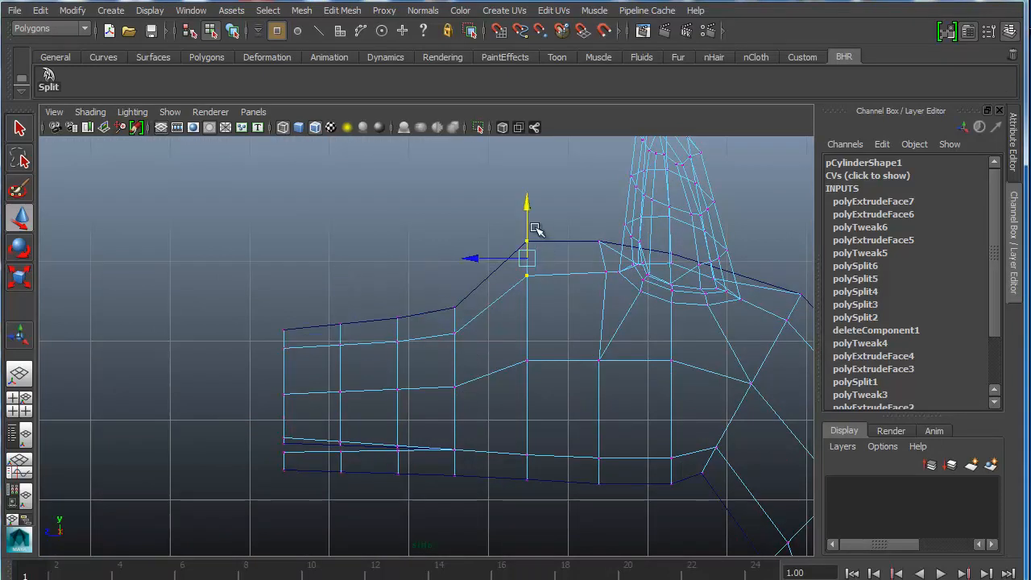
drag(510, 249, 512, 288)
Move the cheek and jaw vertices below the brow slightly forward to follow the slanted edge line
click(526, 277)
click(527, 360)
drag(526, 360, 515, 370)
click(526, 454)
drag(527, 456, 523, 477)
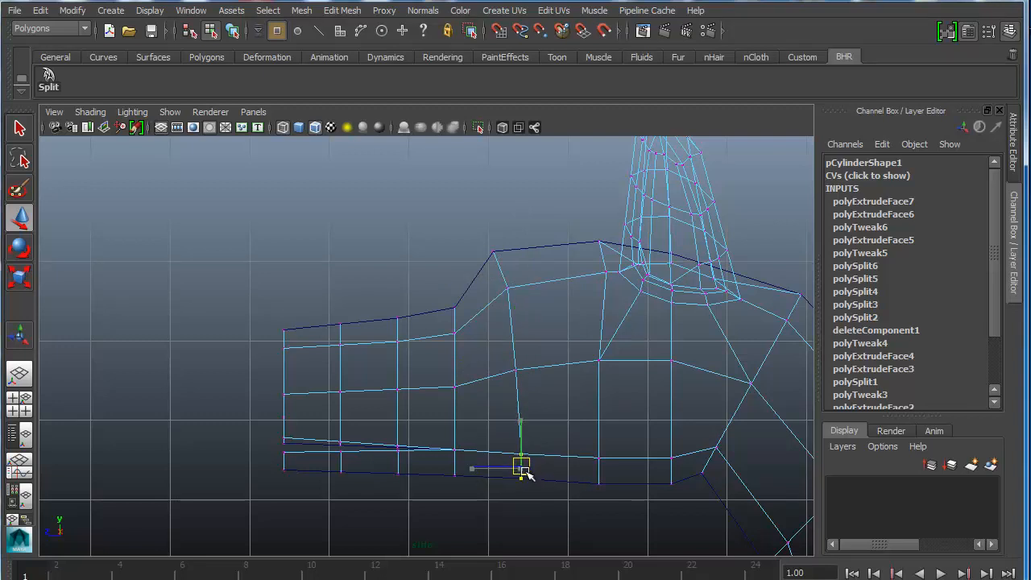
Lower the jaw corner vertices slightly and move the side vertex at the head-neck joint up and forward
key(space)
key(space)
alt+right_drag(647, 322, 598, 344)
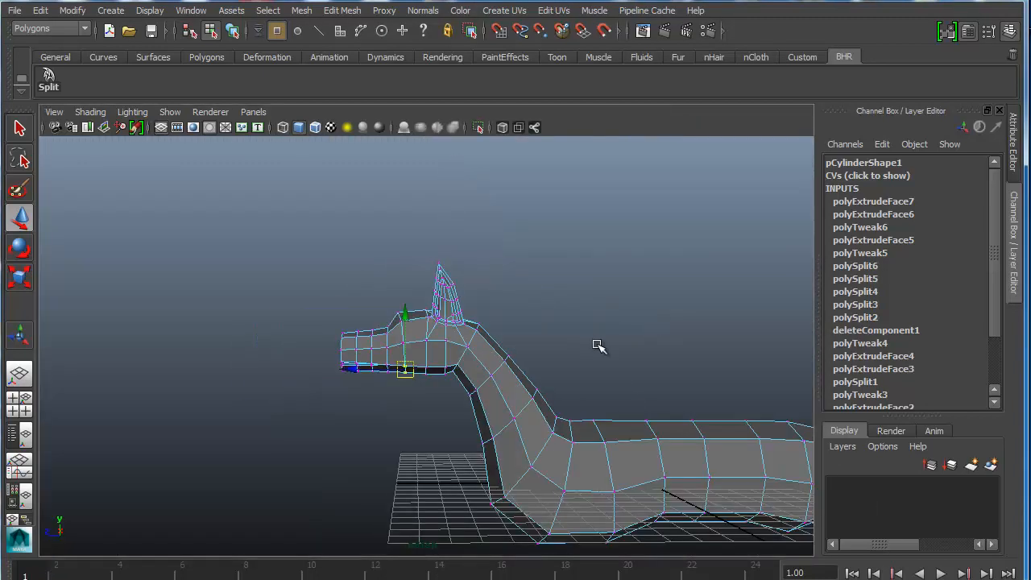
alt+middle_drag(606, 401, 576, 311)
alt+drag(526, 329, 621, 421)
key(space)
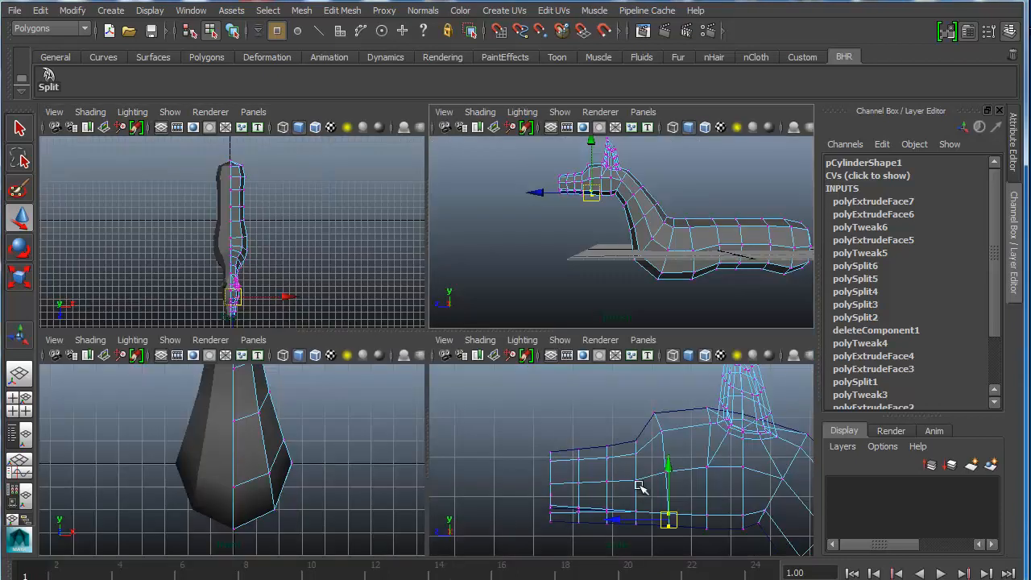
alt+middle_drag(703, 507, 666, 462)
key(space)
alt+middle_drag(547, 378, 530, 324)
drag(531, 287, 516, 320)
click(553, 233)
drag(554, 233, 529, 202)
Move the vertices at the back of the head up and forward and readjust the side vertex at the neck joint
alt+middle_drag(591, 240, 581, 291)
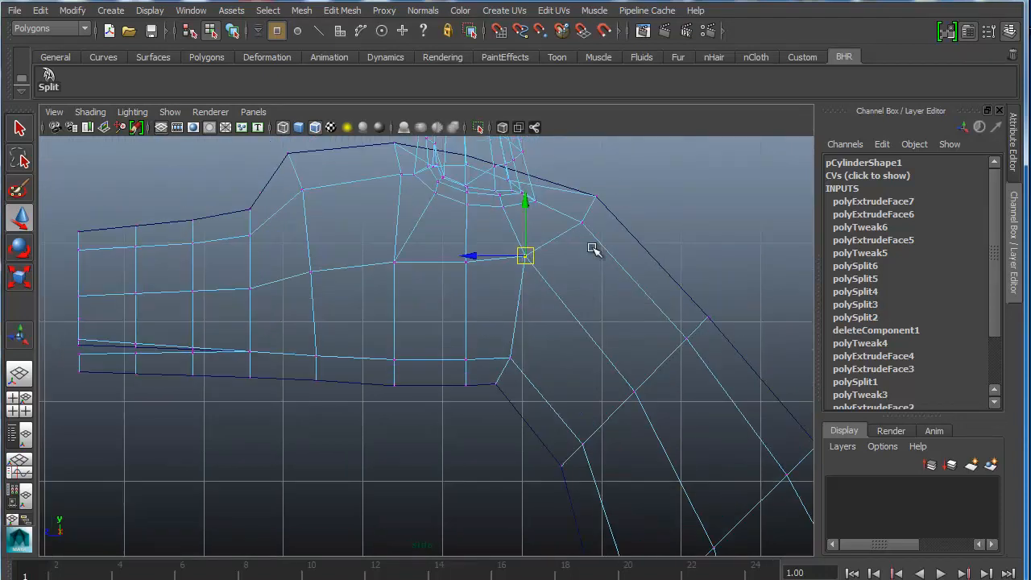
click(582, 221)
drag(582, 222, 563, 171)
click(599, 192)
click(561, 217)
click(526, 255)
drag(526, 255, 538, 275)
Leave vertex editing and select the whole body half, with the snout facing the perspective view
alt+middle_drag(594, 348, 554, 233)
scroll(568, 339, down, 6)
scroll(529, 351, down, 3)
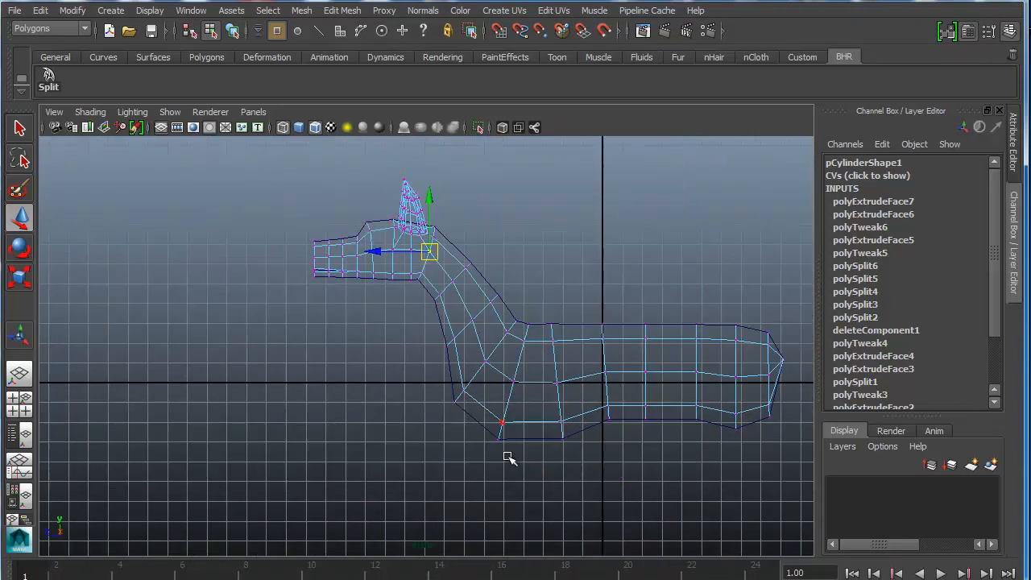
scroll(501, 442, up, 5)
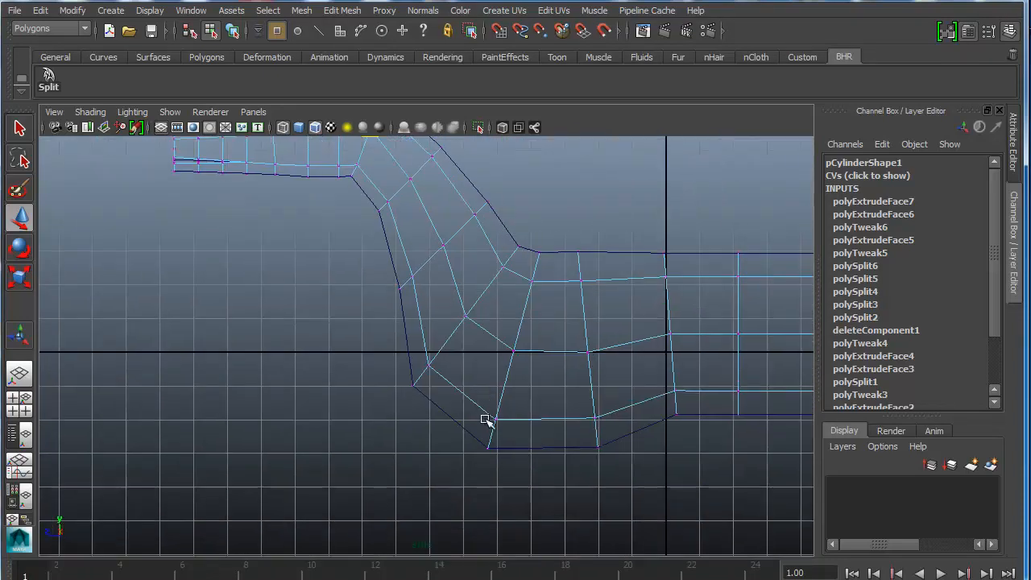
scroll(315, 262, down, 5)
alt+drag(334, 299, 295, 295)
key(space)
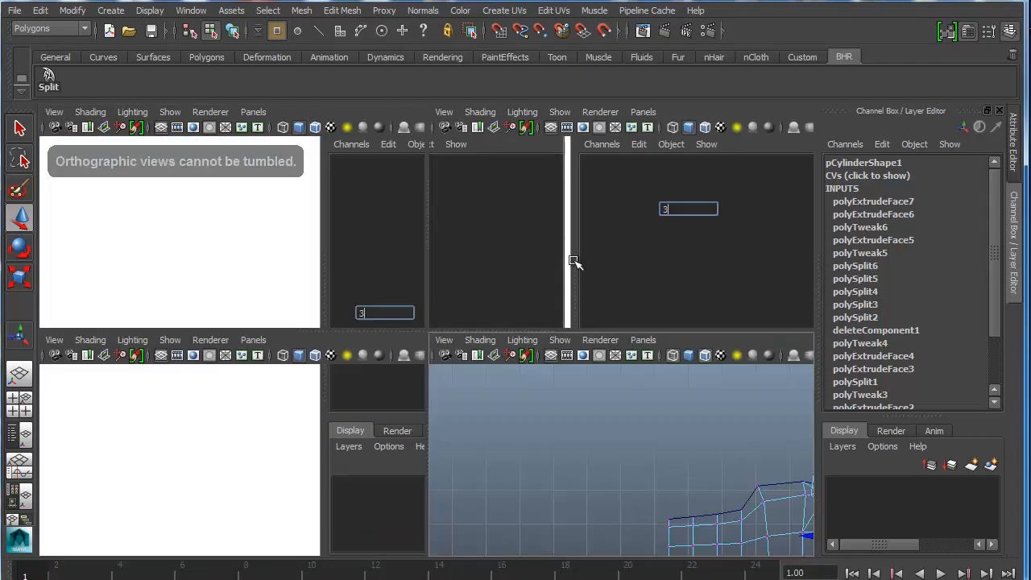
key(space)
alt+drag(426, 288, 466, 361)
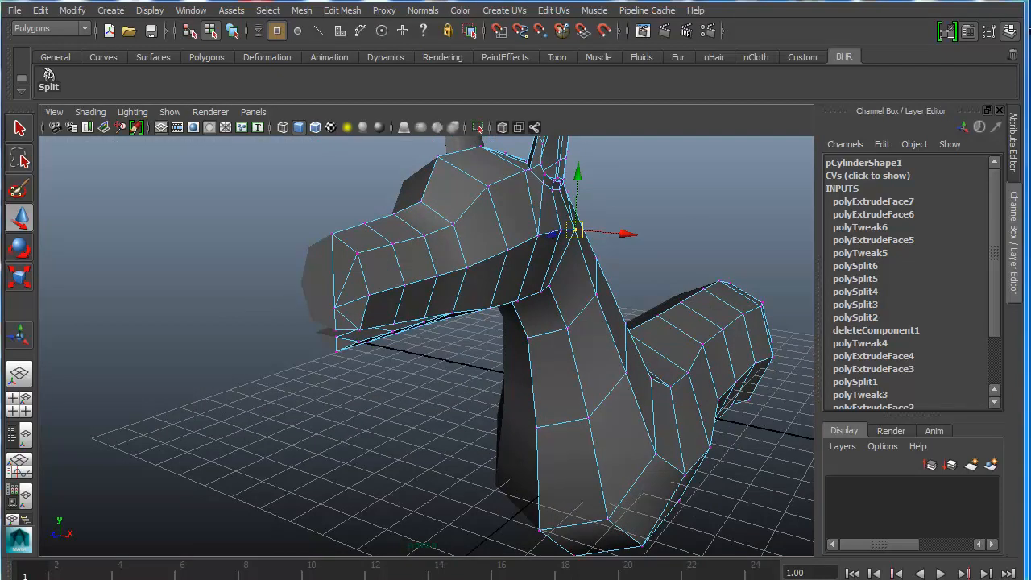
alt+drag(487, 352, 490, 289)
right_drag(490, 288, 543, 270)
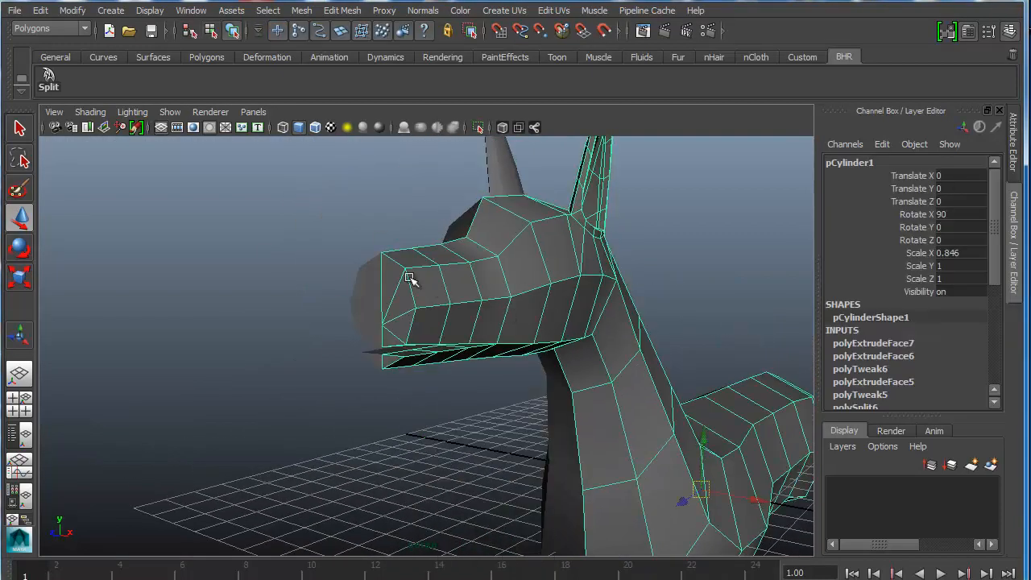
Split the snout's front faces with the Split Polygon tool, cutting an arc across the radial edges from the centre line around the middle
shift+right_click(409, 278)
mouse_move(409, 278)
shift+right_down()
mouse_move(347, 281)
mouse_move(418, 286)
shift+right_up()
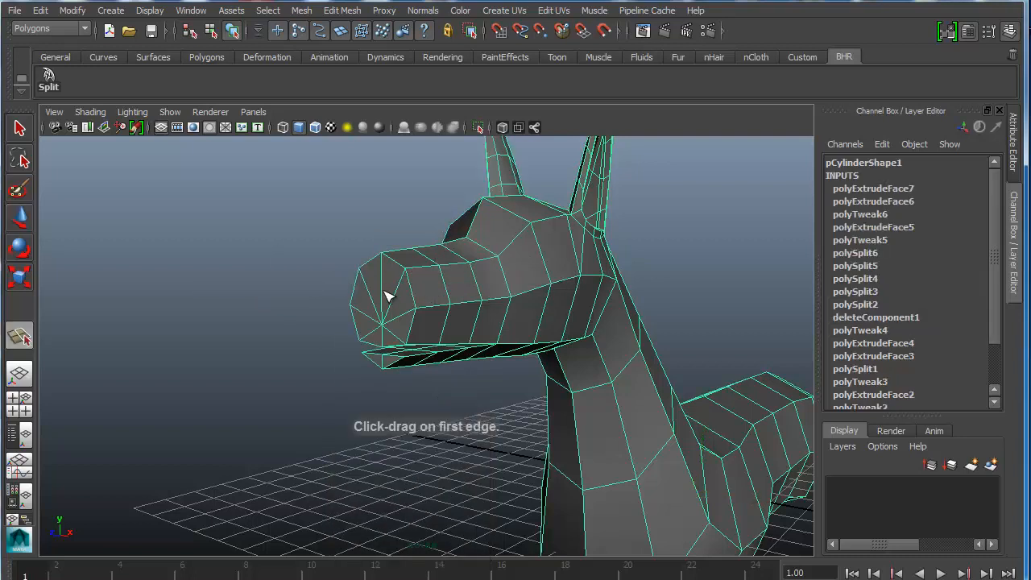
click(385, 297)
alt+drag(395, 311, 408, 292)
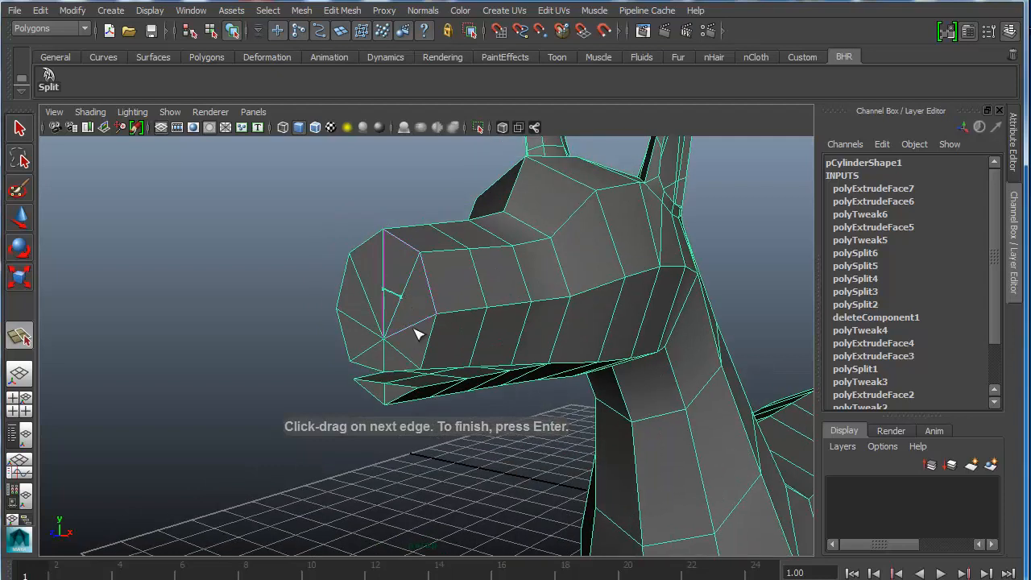
click(409, 326)
click(406, 358)
alt+drag(497, 330, 539, 314)
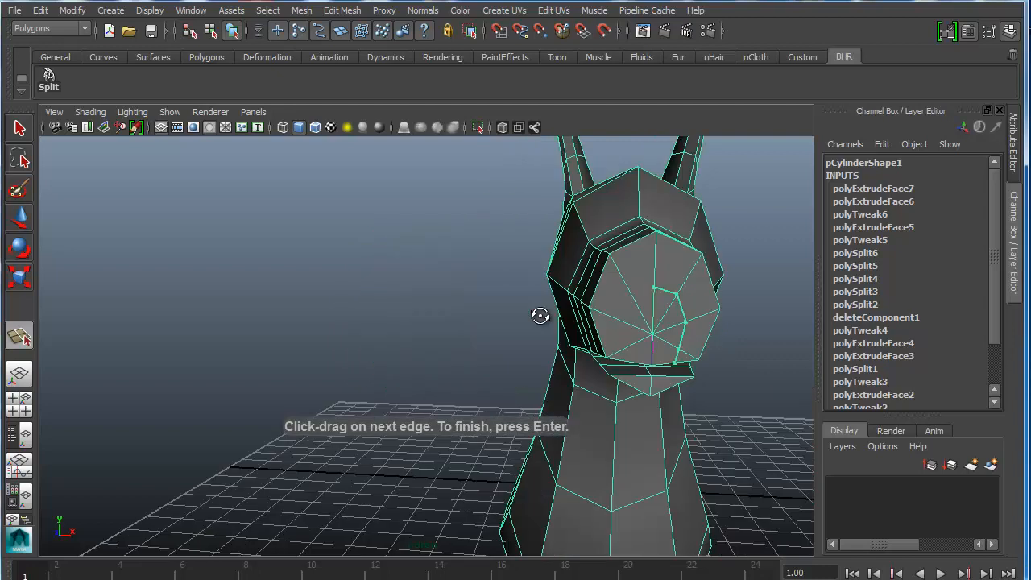
alt+drag(625, 342, 616, 330)
key(Return)
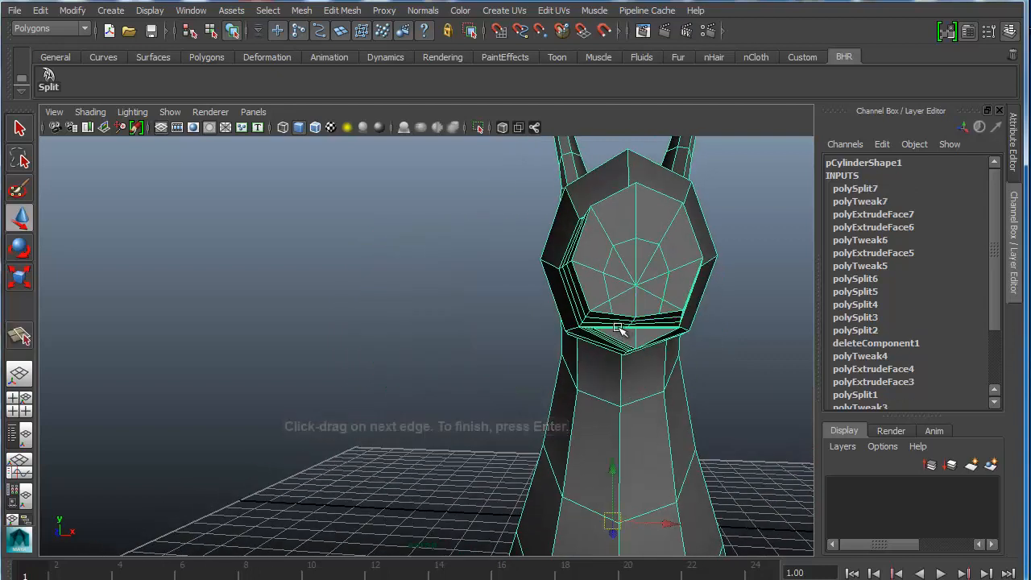
alt+drag(663, 223, 518, 331)
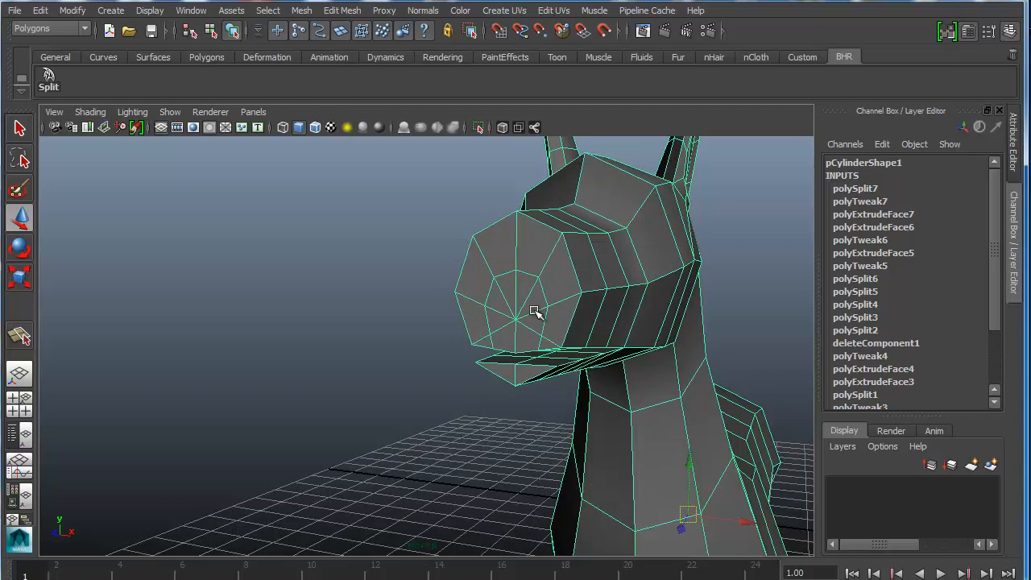
right_drag(568, 294, 568, 256)
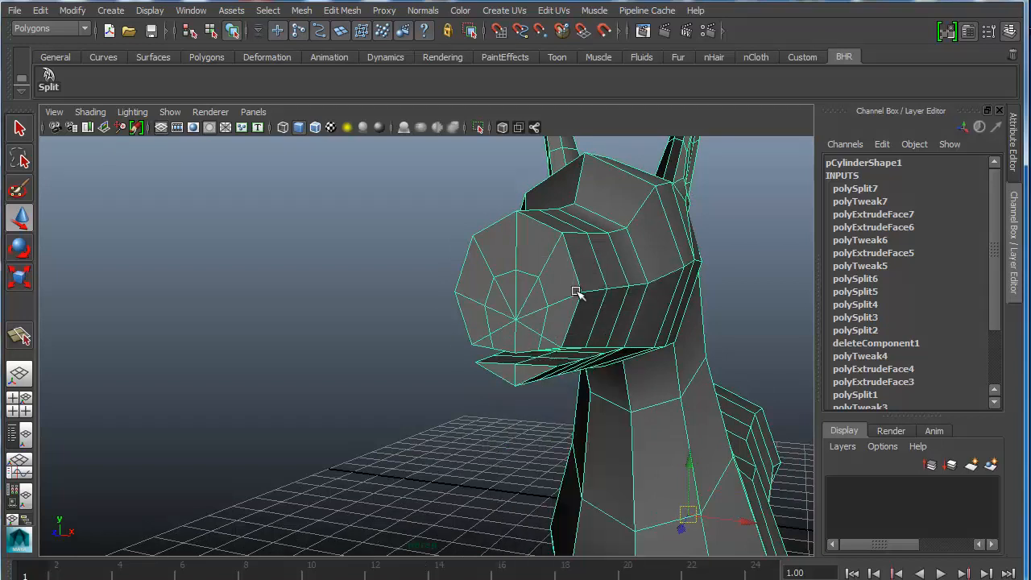
click(530, 314)
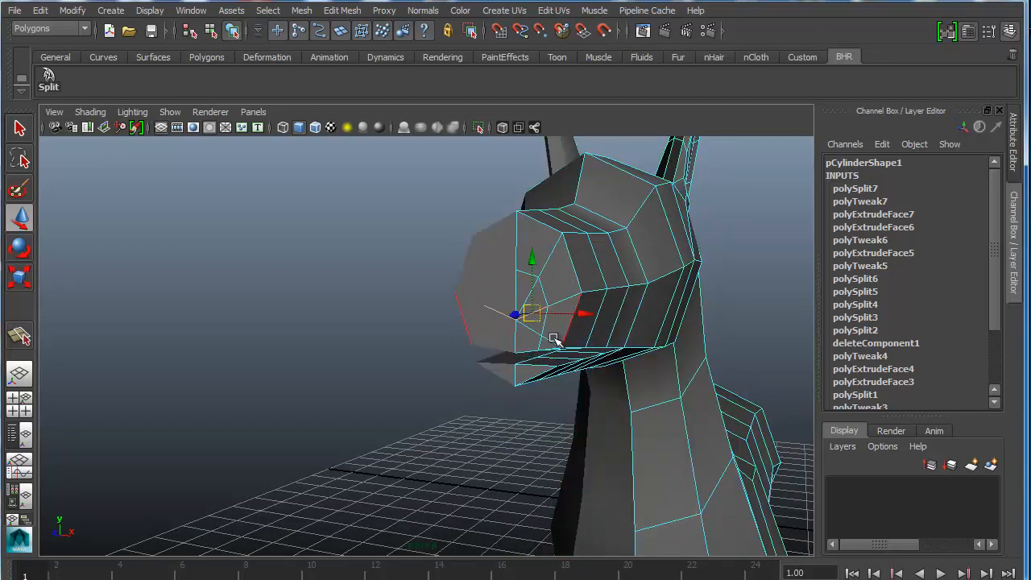
click(526, 336)
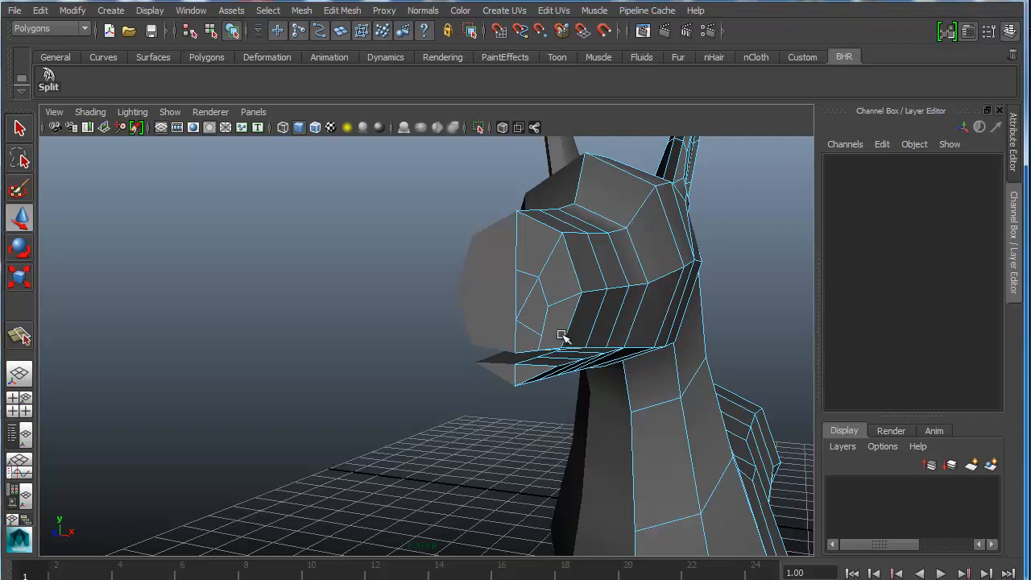
click(530, 327)
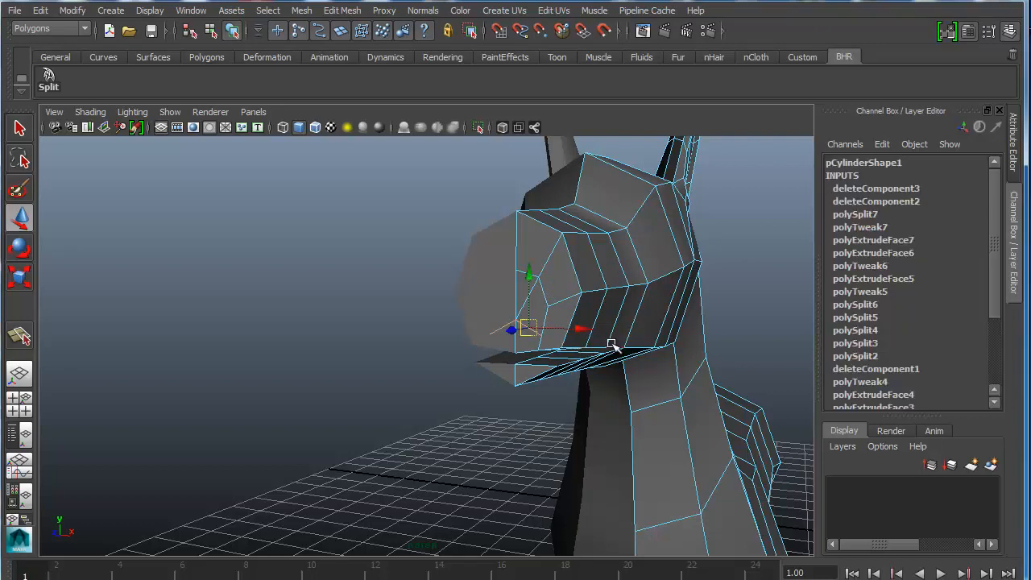
key(z)
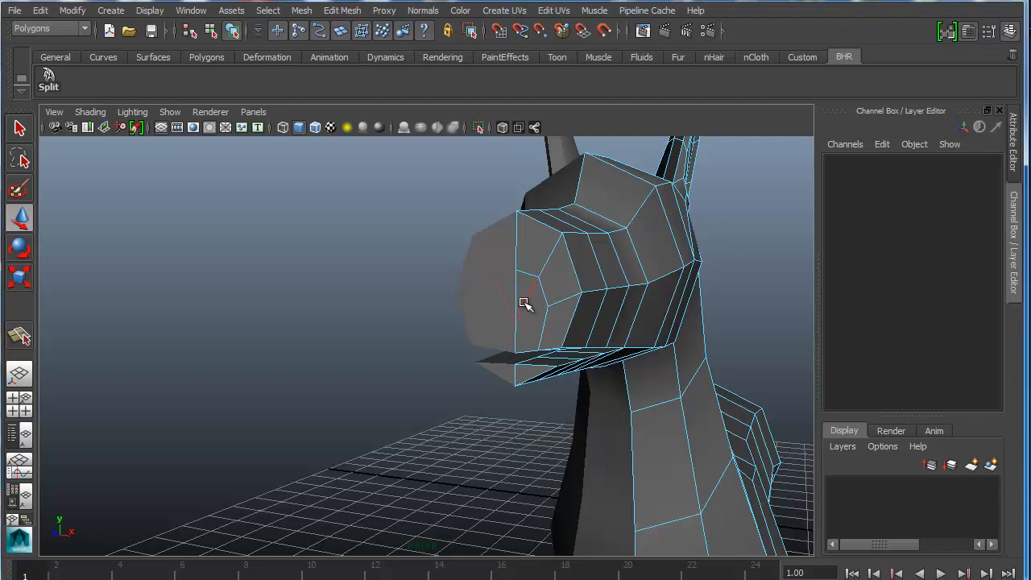
key(z)
key(z)
key(z)
key(z)
key(z)
key(z)
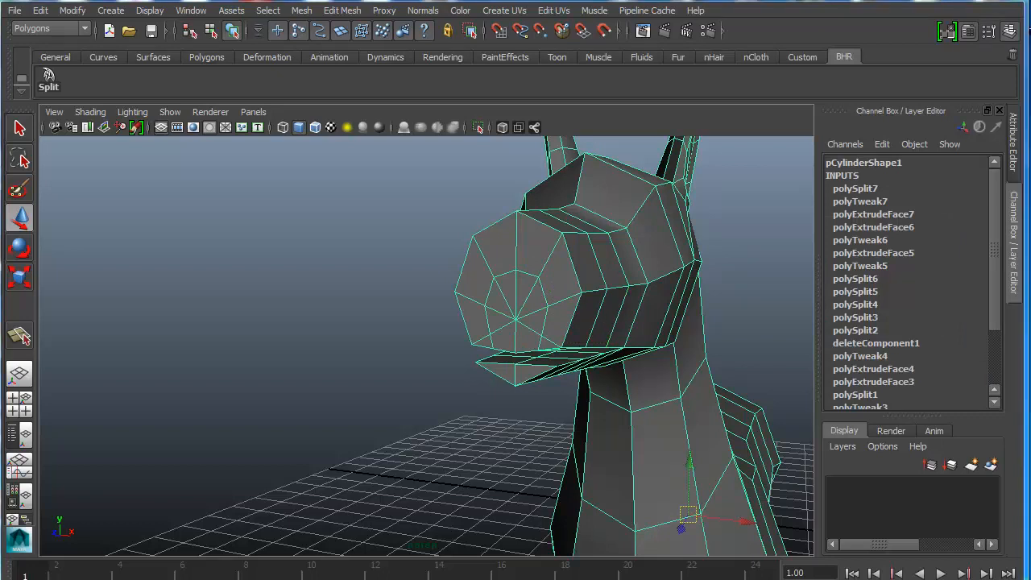
Delete the upper radial edge inside the snout's arc and the lower diagonal edge together with its leftover vertex
right_drag(537, 276, 525, 256)
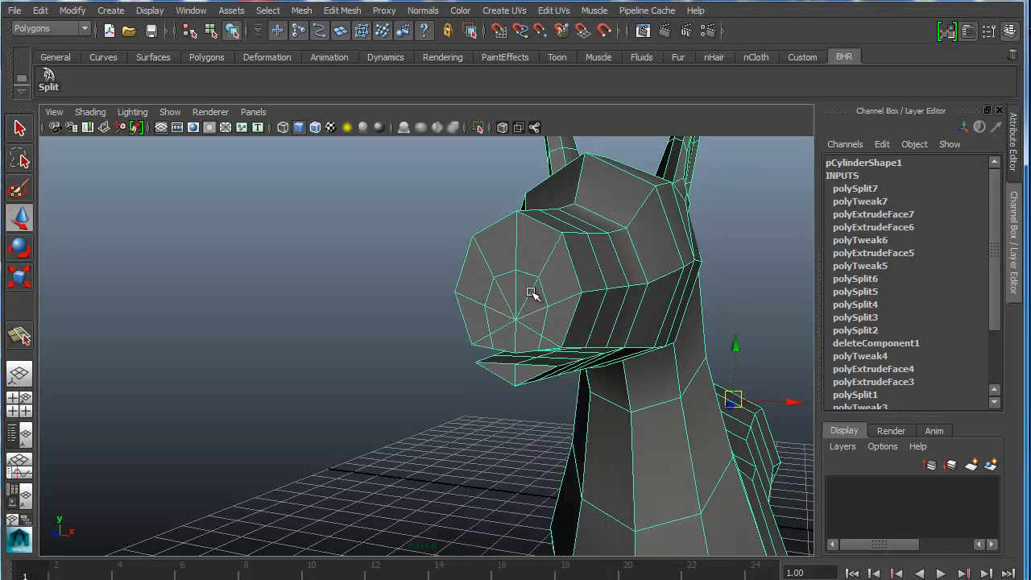
click(531, 292)
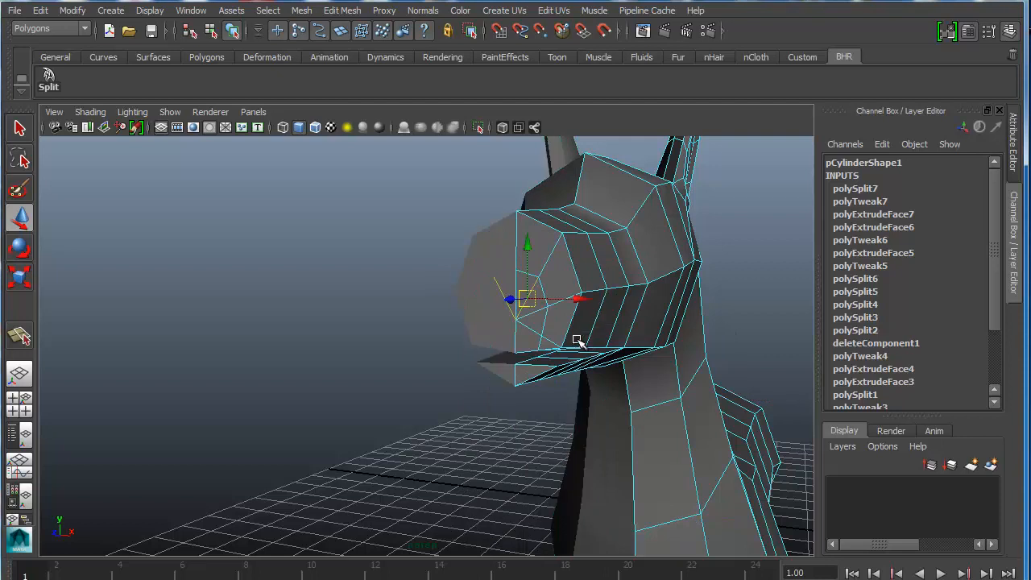
click(541, 340)
click(534, 330)
click(555, 343)
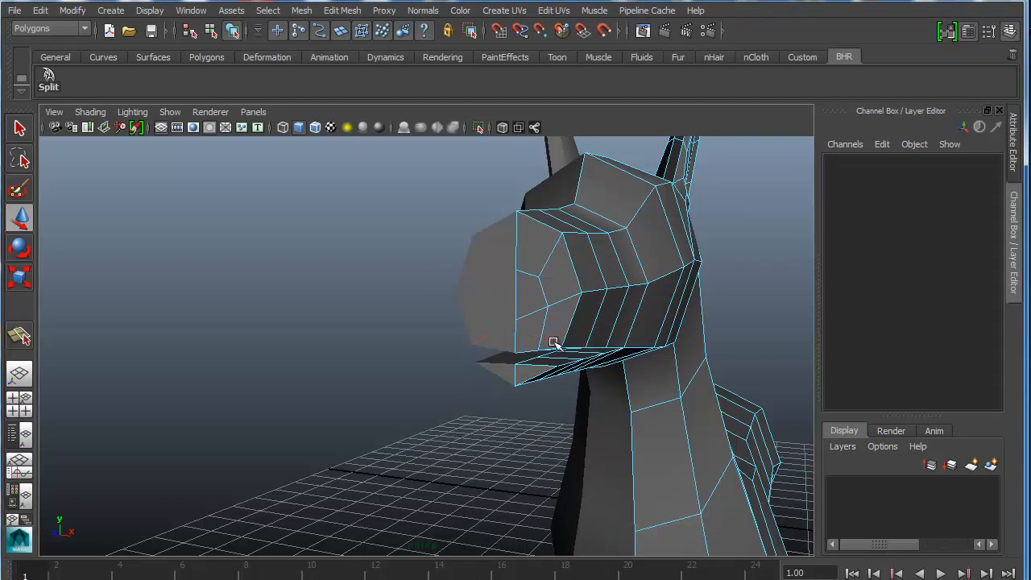
click(564, 345)
click(568, 318)
right_drag(555, 300, 586, 340)
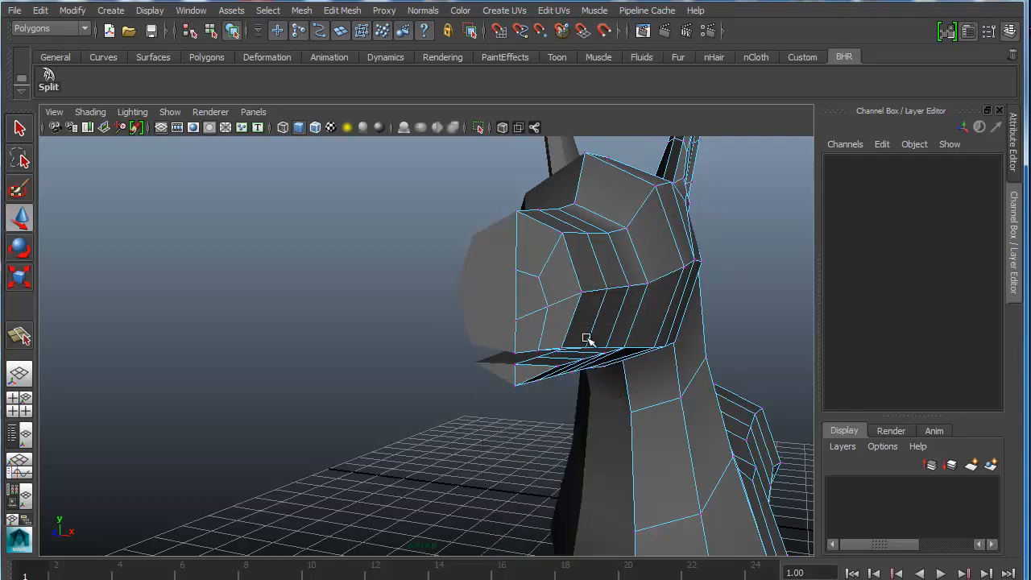
click(546, 327)
click(576, 342)
Move the two middle centre-line vertices of the snout's front forward
alt+drag(543, 352, 486, 349)
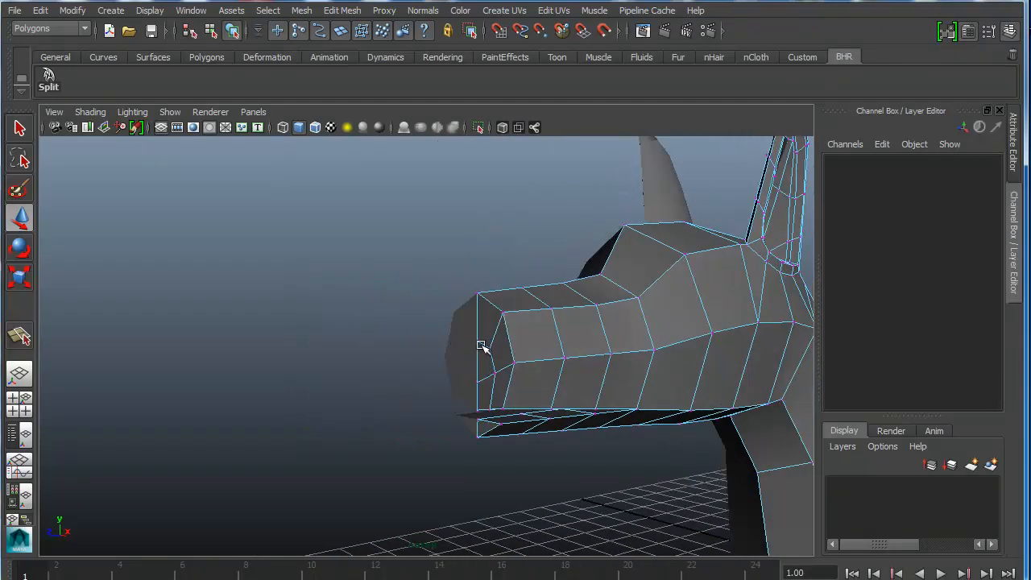
right_click(481, 341)
right_drag(473, 340, 441, 355)
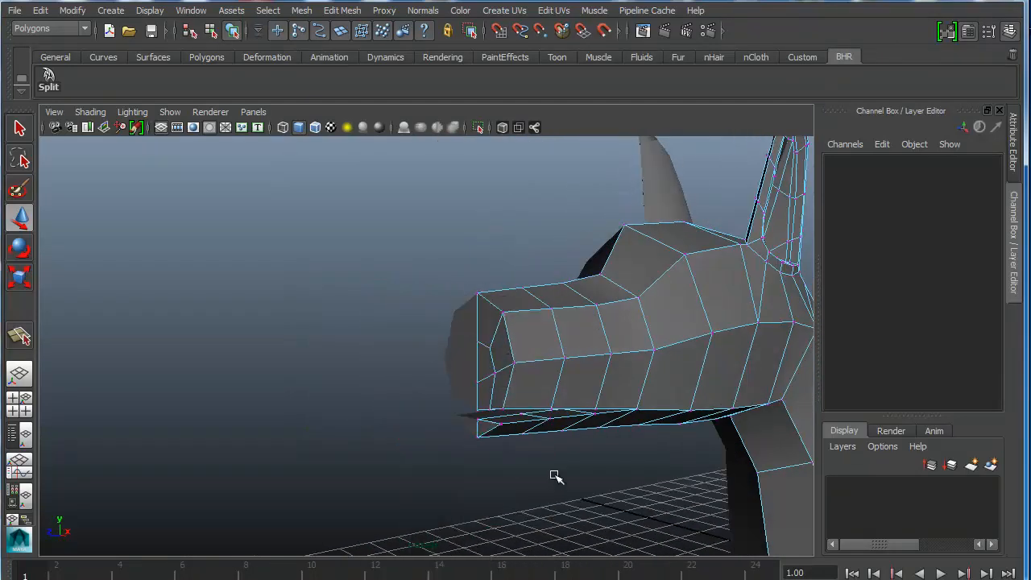
click(478, 341)
shift+click(479, 379)
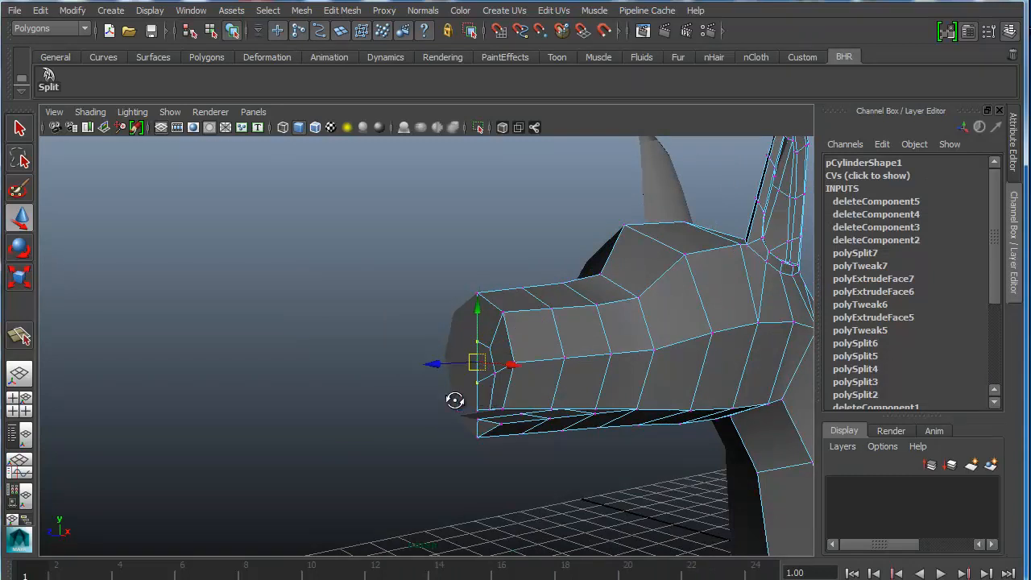
alt+drag(475, 400, 448, 402)
drag(335, 368, 645, 393)
alt+middle_drag(532, 378, 506, 404)
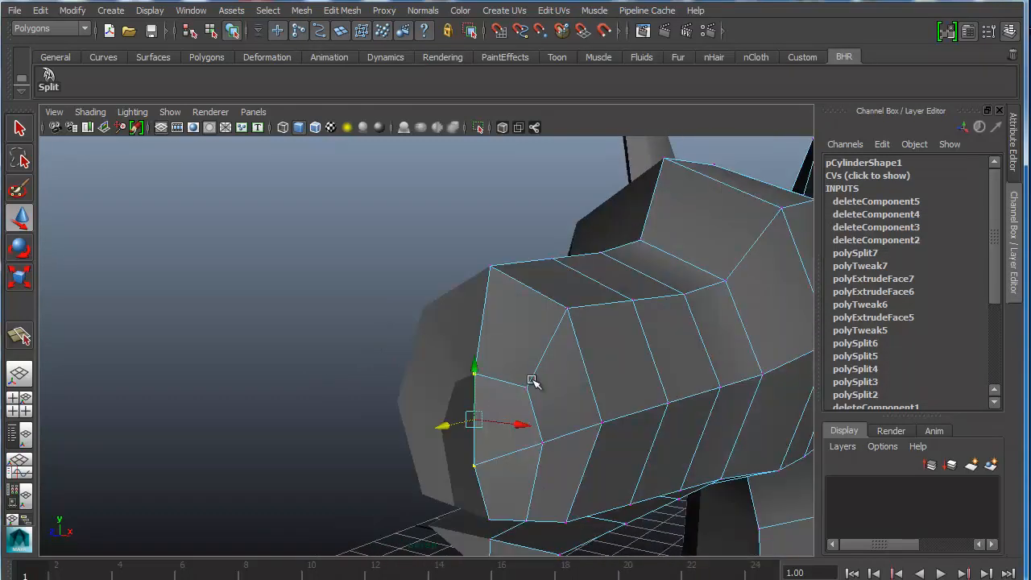
Move the two arc vertices beside the centre line on the snout's front forward
click(525, 386)
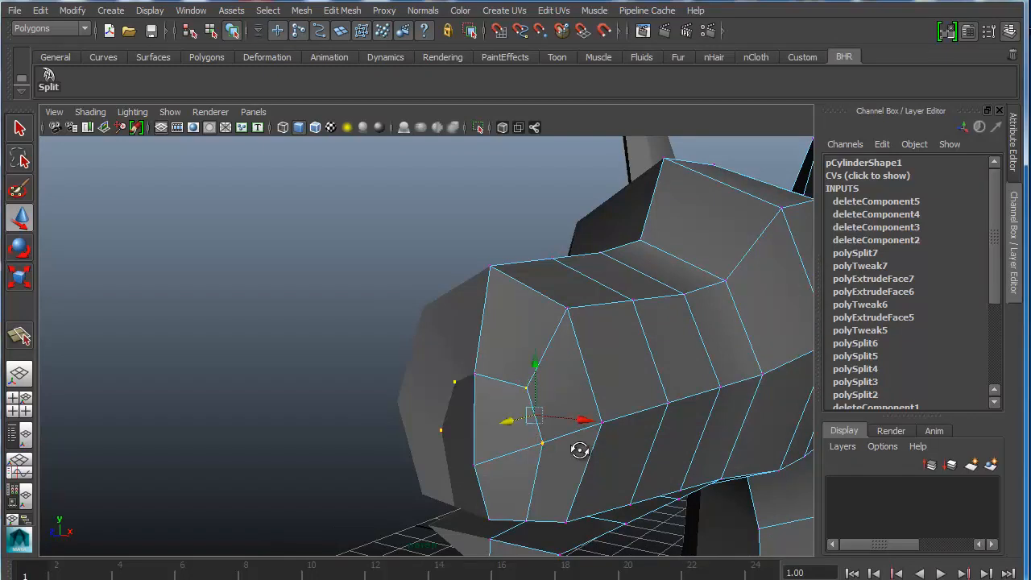
key(f)
alt+drag(568, 339, 590, 316)
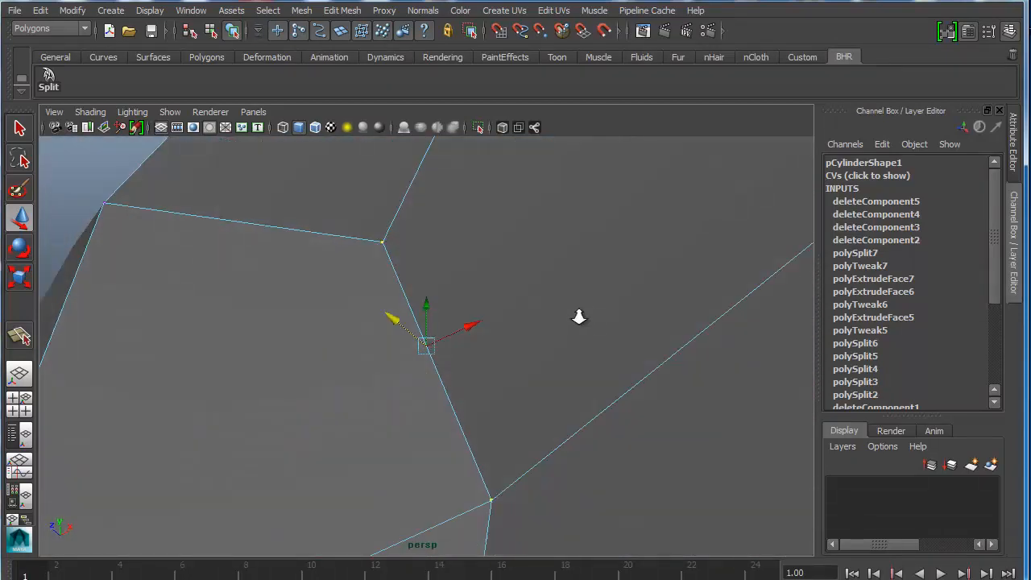
alt+right_drag(590, 316, 345, 324)
scroll(469, 379, up, 5)
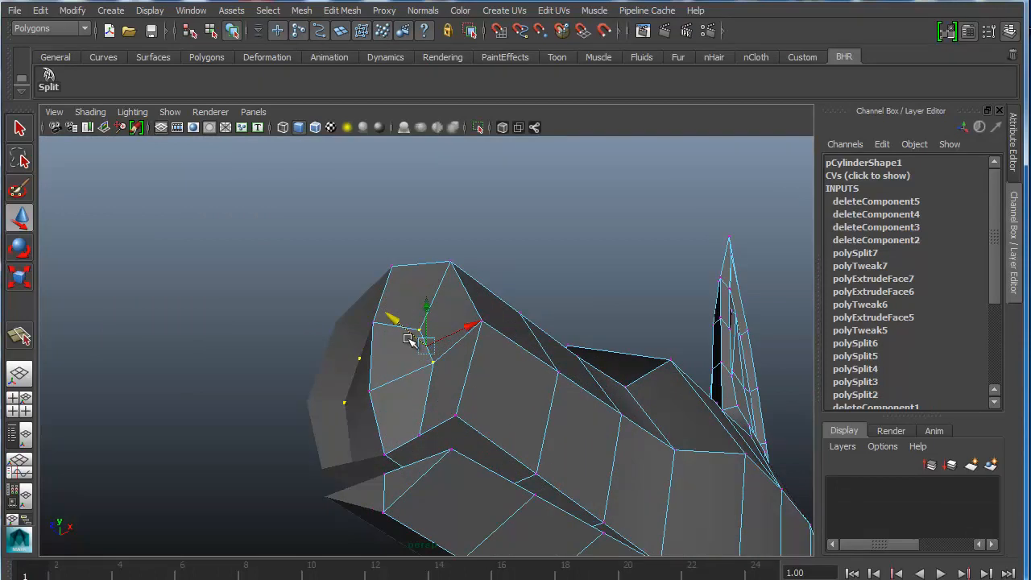
Adjust the upper side corner vertex and the bottom centre vertex of the snout's front along the depth axis
click(451, 263)
alt+drag(540, 339, 403, 337)
drag(373, 299, 396, 296)
mouse_move(490, 304)
alt+mouse_down()
mouse_move(540, 327)
mouse_move(490, 325)
mouse_move(490, 310)
alt+mouse_up()
alt+drag(445, 420, 365, 311)
click(435, 447)
alt+drag(451, 427, 415, 407)
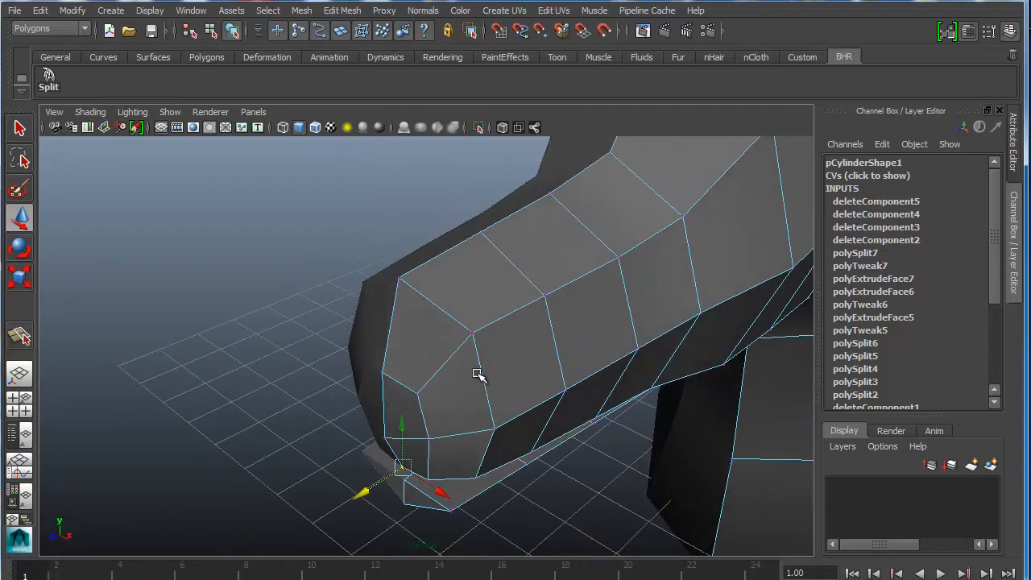
Split the snout's top front face with the Split Polygon tool, from the upper side corner to the centre line just behind the tip
alt+drag(515, 378, 446, 371)
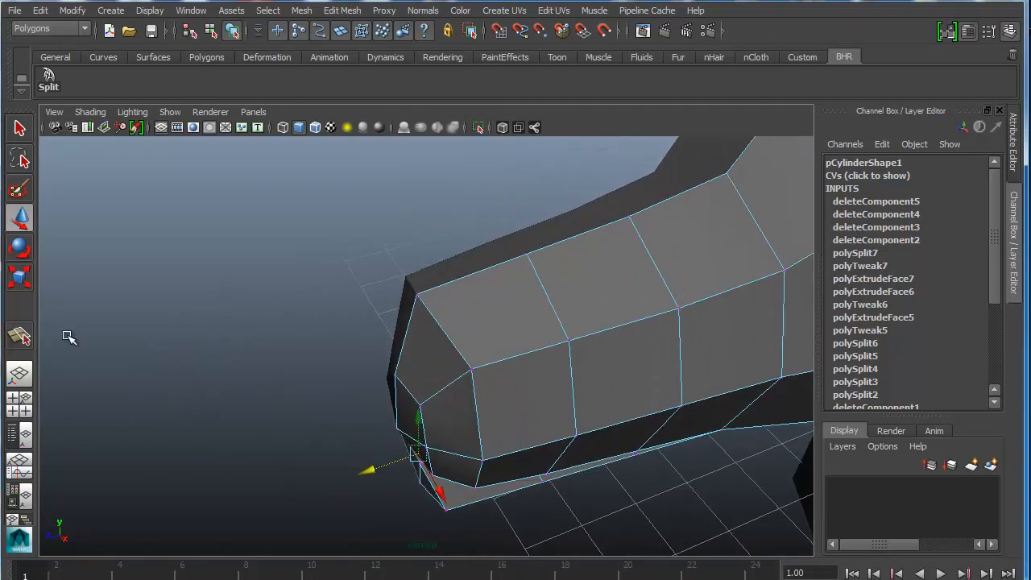
click(21, 339)
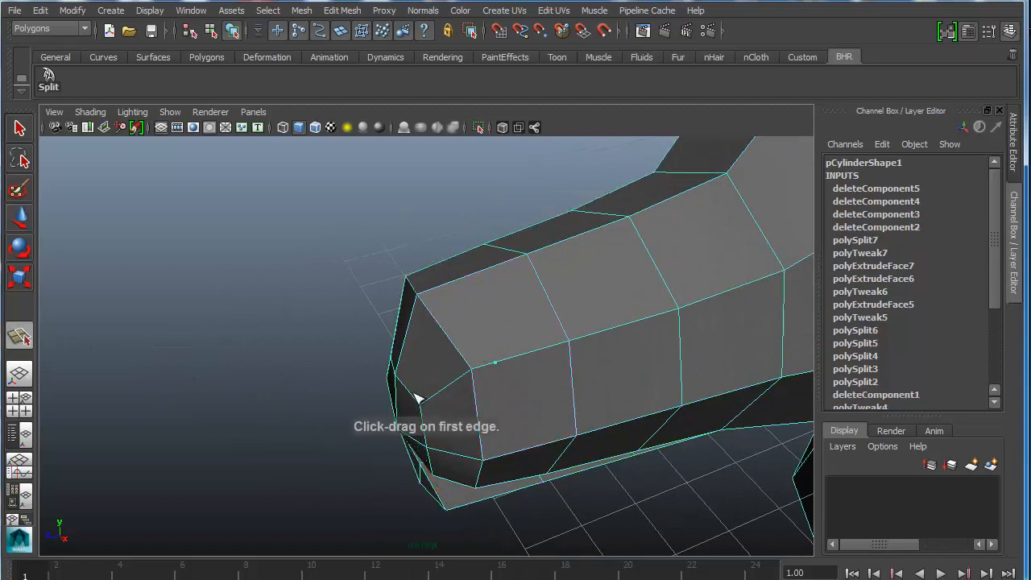
click(471, 284)
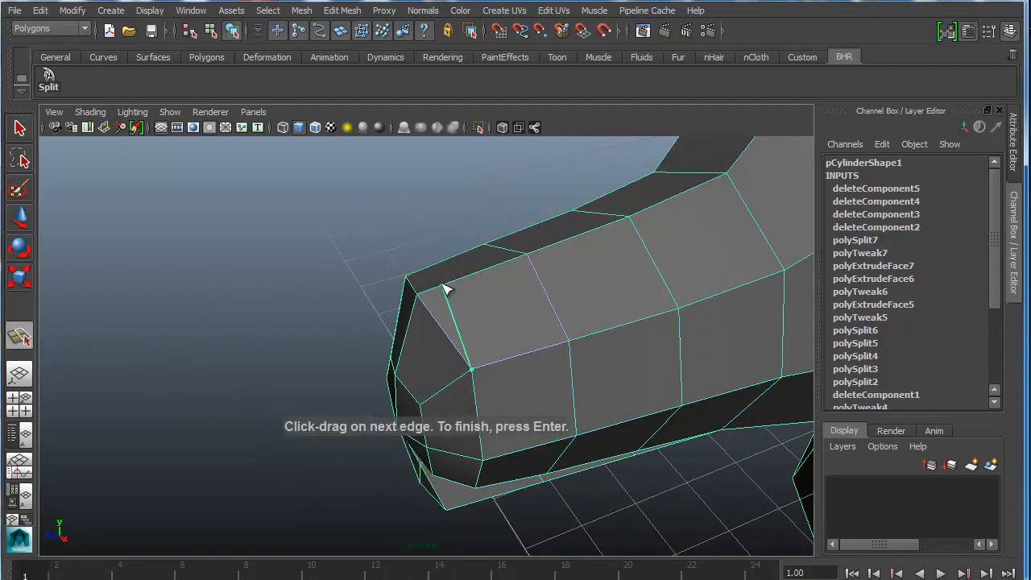
key(Return)
Select the upper front face of the snout and the small triangle above it and extrude both slightly outward as a nose
alt+drag(439, 299, 481, 313)
right_drag(427, 352, 426, 390)
click(421, 362)
alt+drag(518, 345, 589, 359)
alt+drag(446, 344, 429, 358)
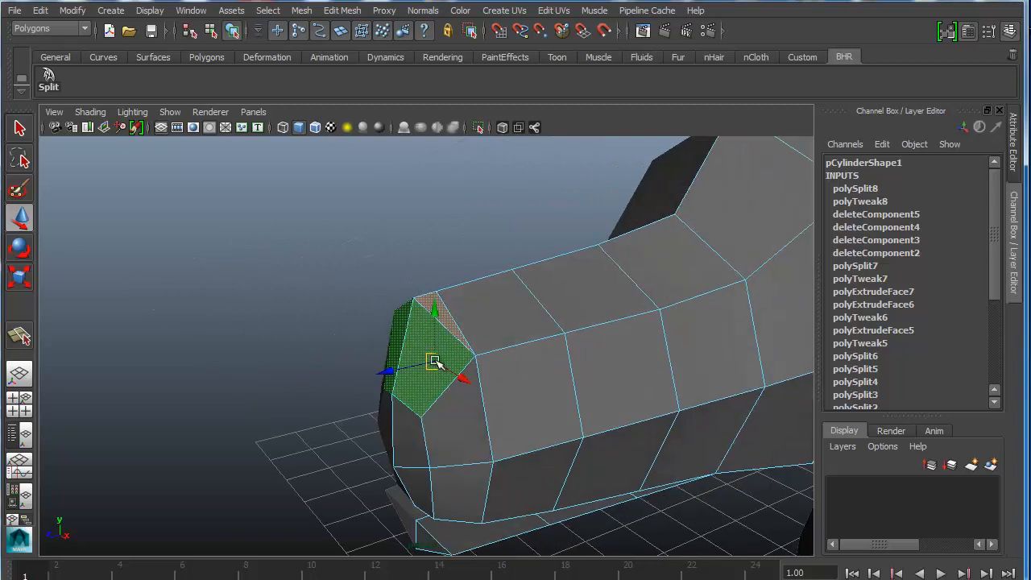
right_drag(415, 339, 427, 394)
shift+right_click(425, 357)
alt+drag(430, 384, 294, 329)
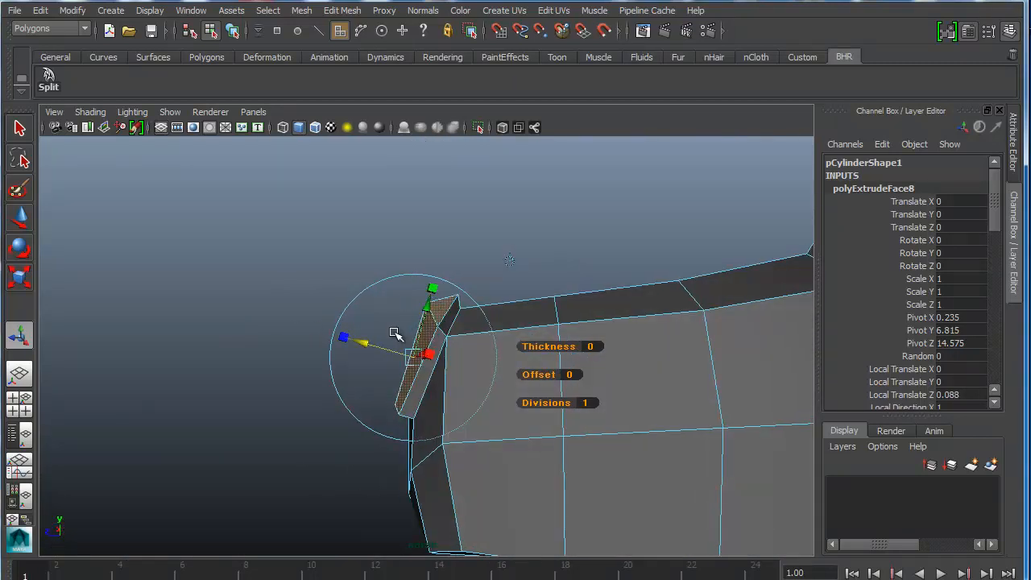
drag(371, 345, 362, 340)
Delete the inner faces of the nose extrusion along the centre line
alt+drag(679, 373, 603, 285)
click(603, 286)
alt+drag(440, 290, 389, 316)
click(404, 354)
alt+drag(403, 358, 426, 361)
click(429, 360)
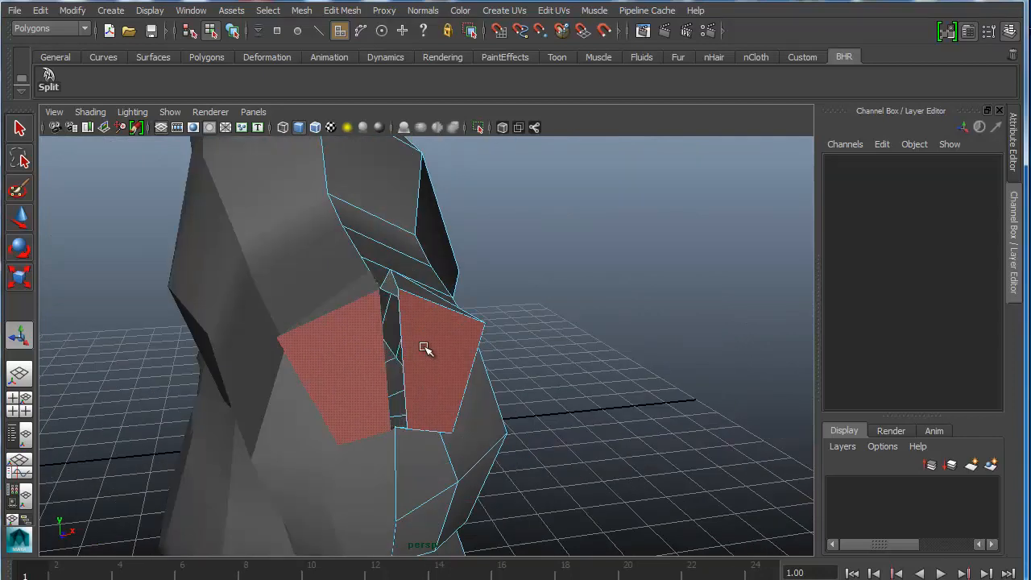
Set the X position of the nose's three inner-edge vertices to 0 in the Component Editor, closing the gap at the centre line
alt+drag(416, 323, 407, 285)
right_drag(407, 285, 400, 271)
click(396, 266)
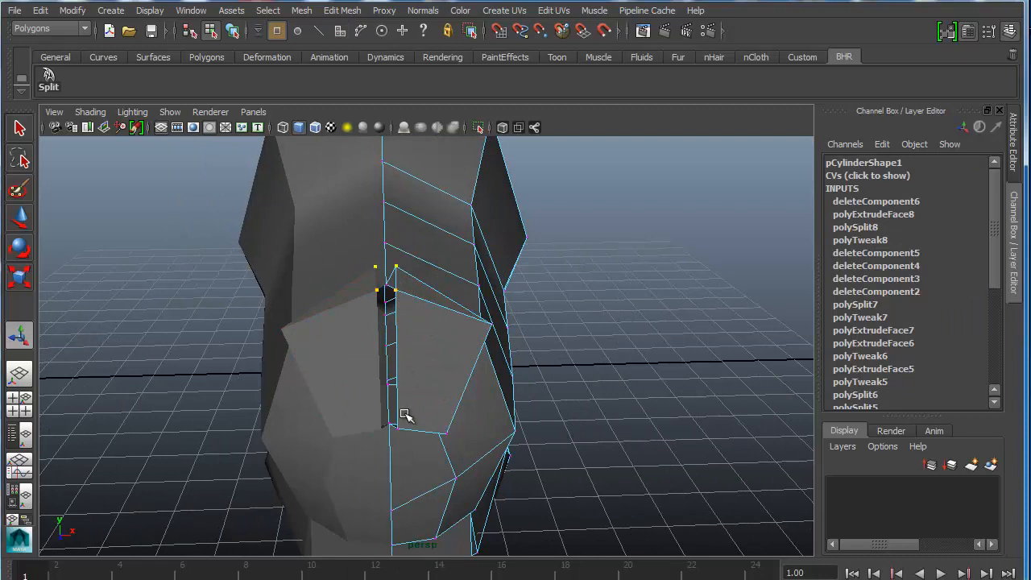
alt+drag(474, 426, 373, 314)
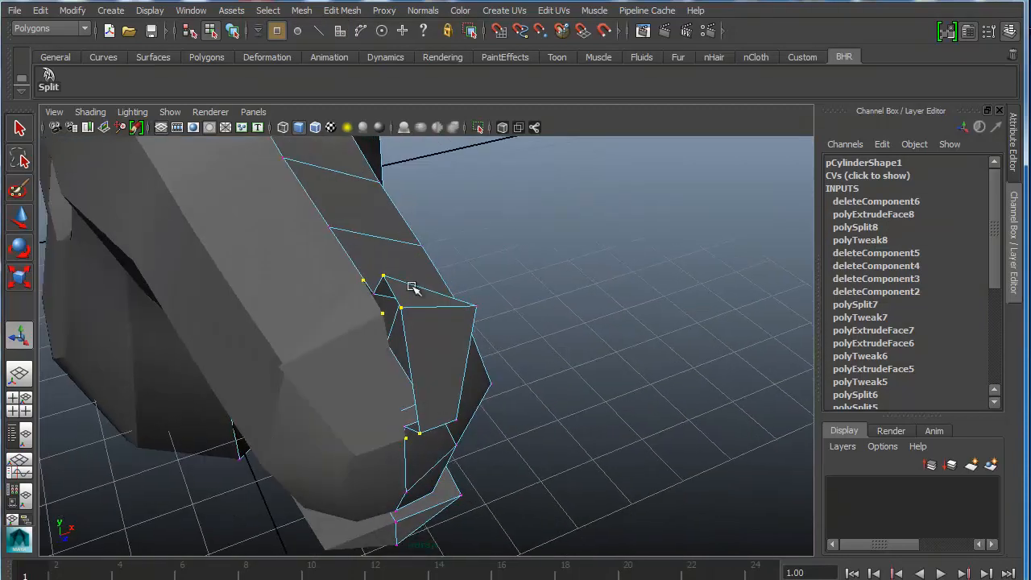
alt+drag(408, 353, 431, 352)
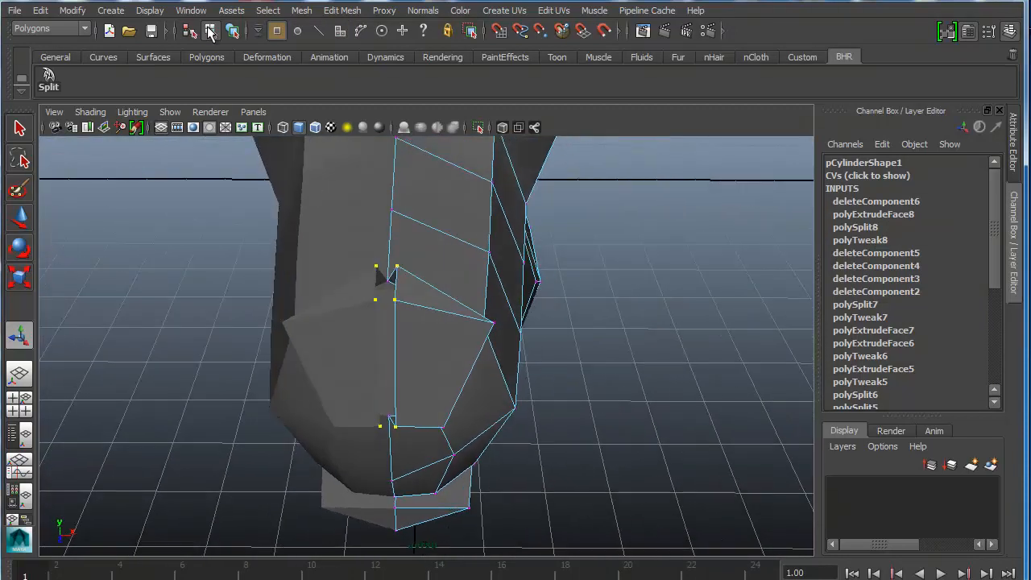
click(193, 10)
mouse_move(211, 37)
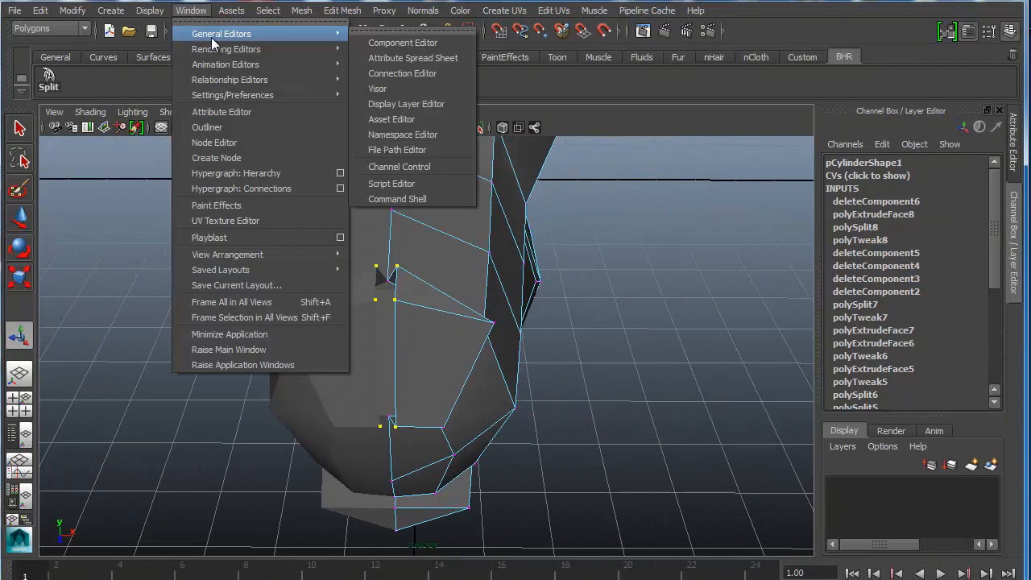
click(433, 45)
drag(596, 50, 525, 30)
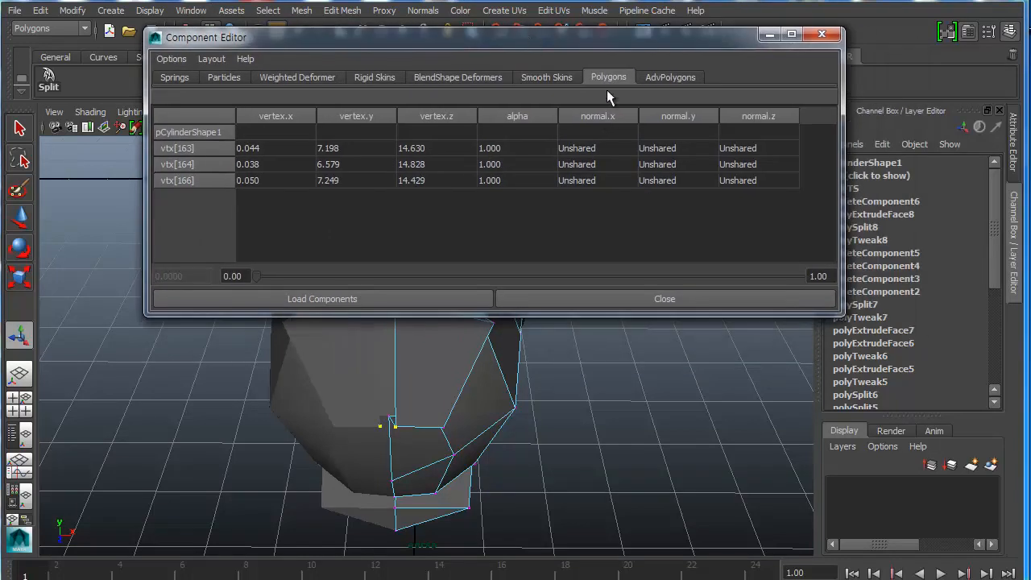
drag(264, 143, 266, 180)
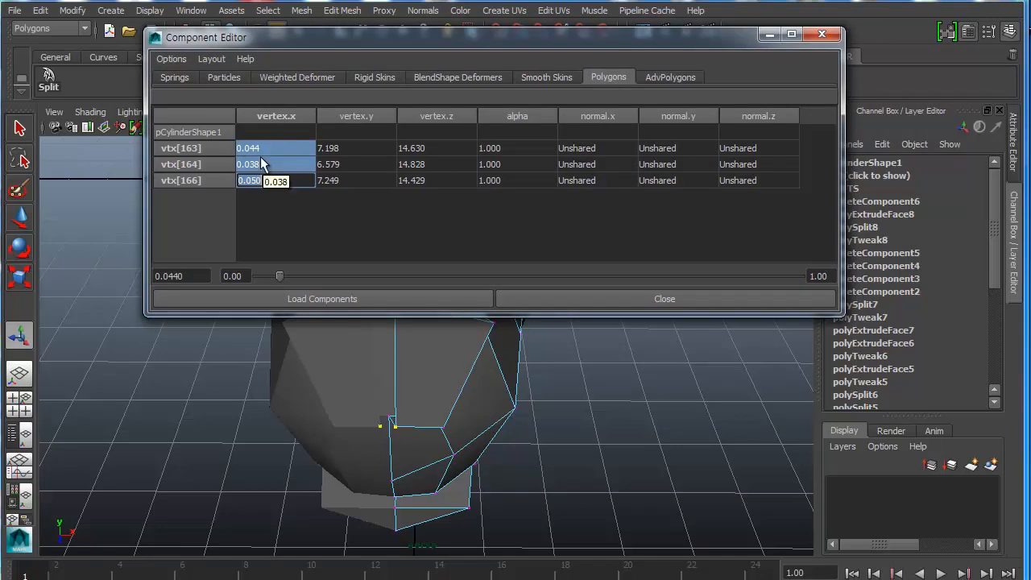
key(Return)
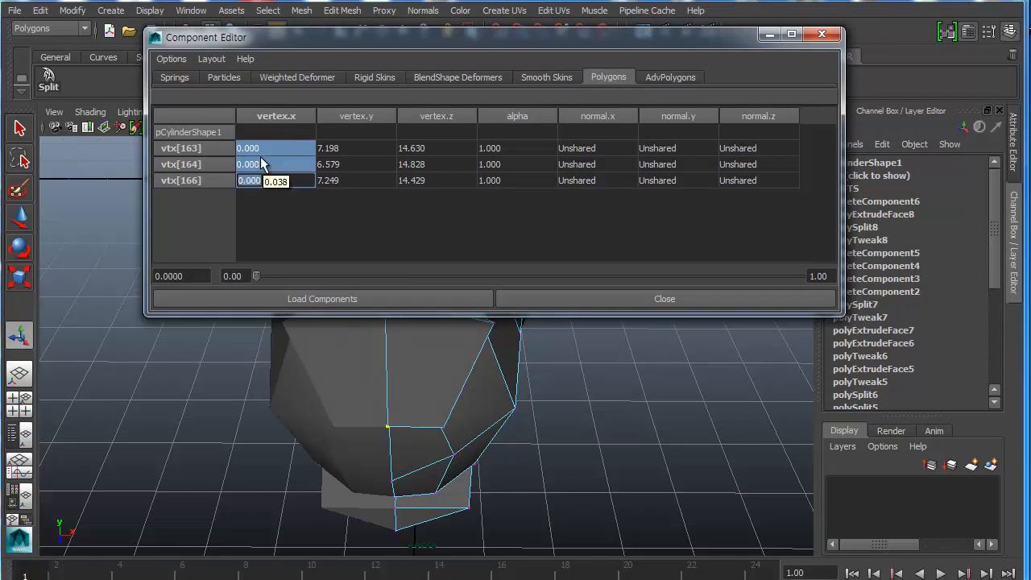
click(821, 34)
In the side view, shift the nose's upper rear vertices back and lower its top front vertex so the nose slopes into the bridge
alt+drag(452, 350, 243, 300)
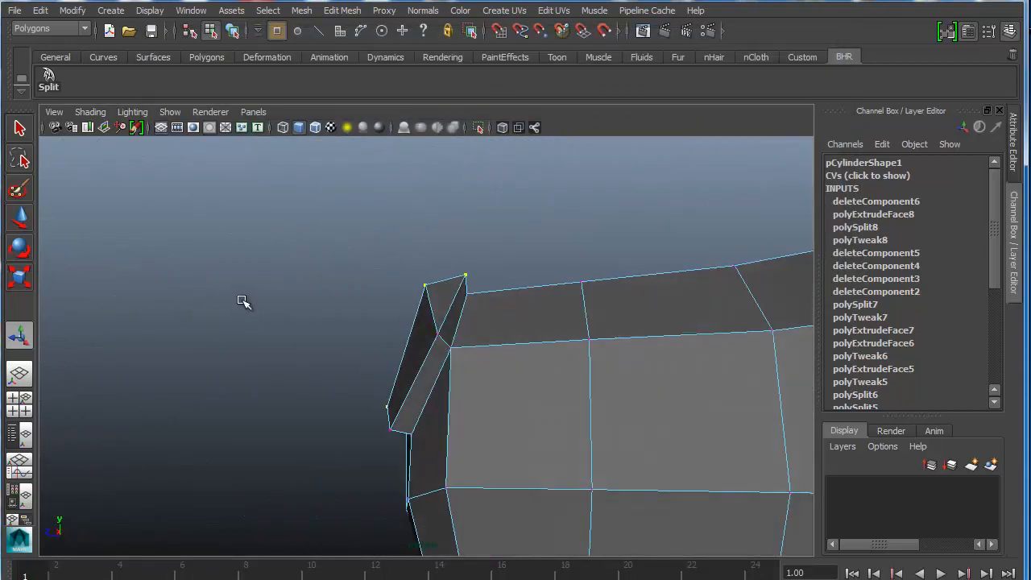
alt+drag(435, 319, 430, 298)
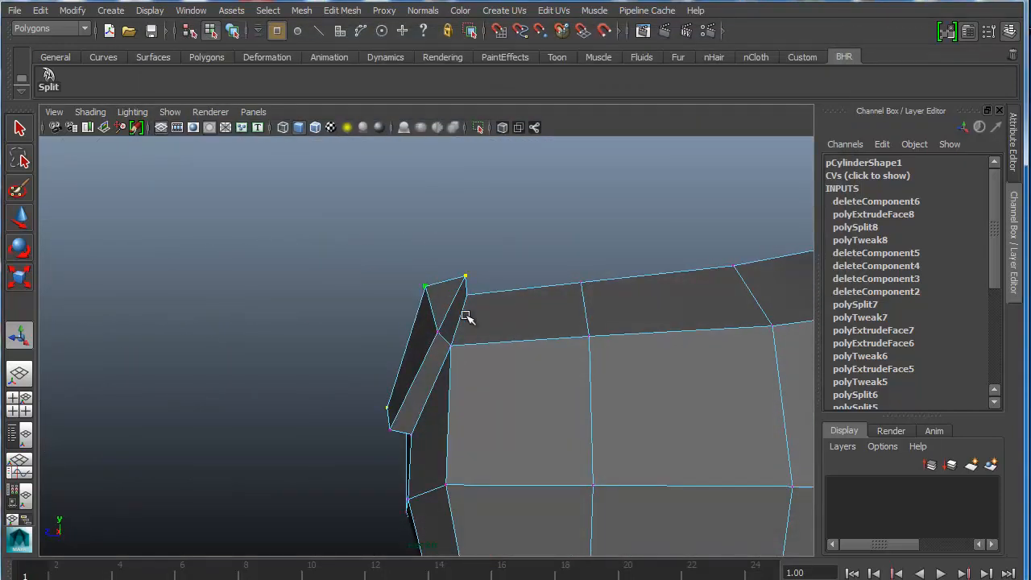
key(space)
key(space)
alt+middle_drag(404, 355, 630, 432)
scroll(596, 423, up, 5)
alt+middle_drag(291, 315, 438, 313)
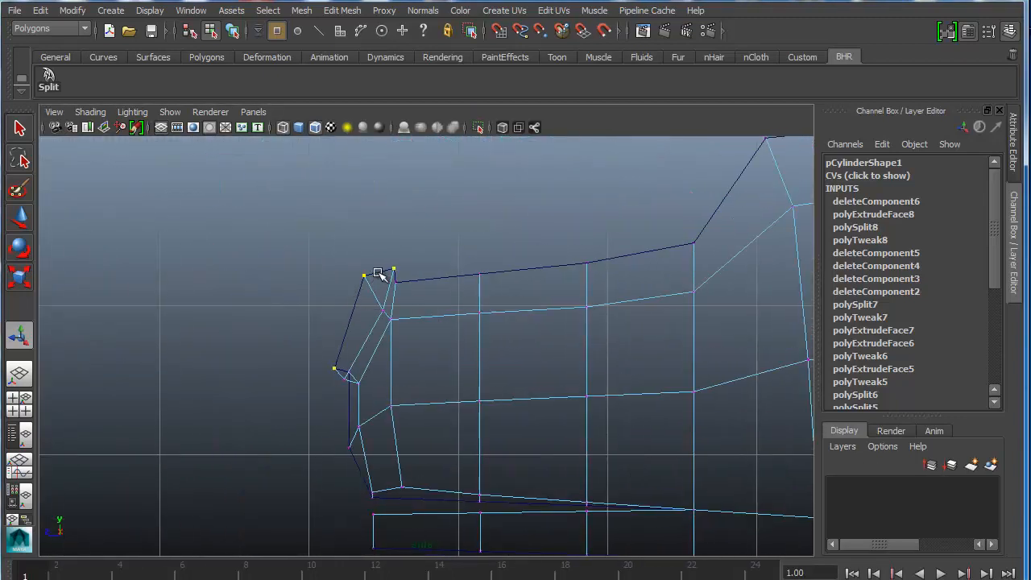
key(w)
drag(362, 278, 382, 280)
click(393, 268)
drag(386, 316, 364, 295)
click(394, 283)
click(358, 293)
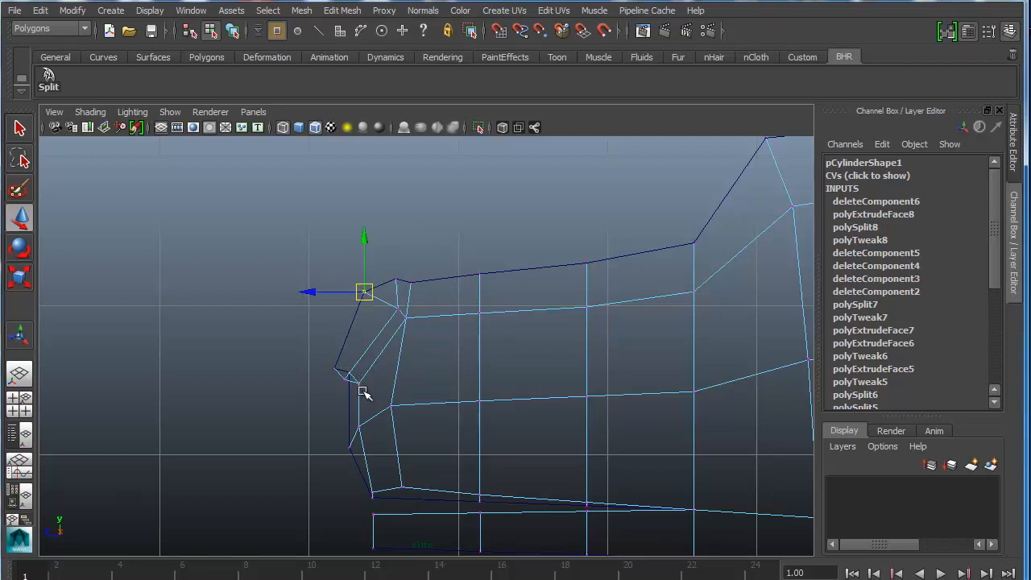
Reposition the nose's lower tip, underside and upper side vertices in profile to round its front and shorten the overhang
scroll(362, 393, up, 2)
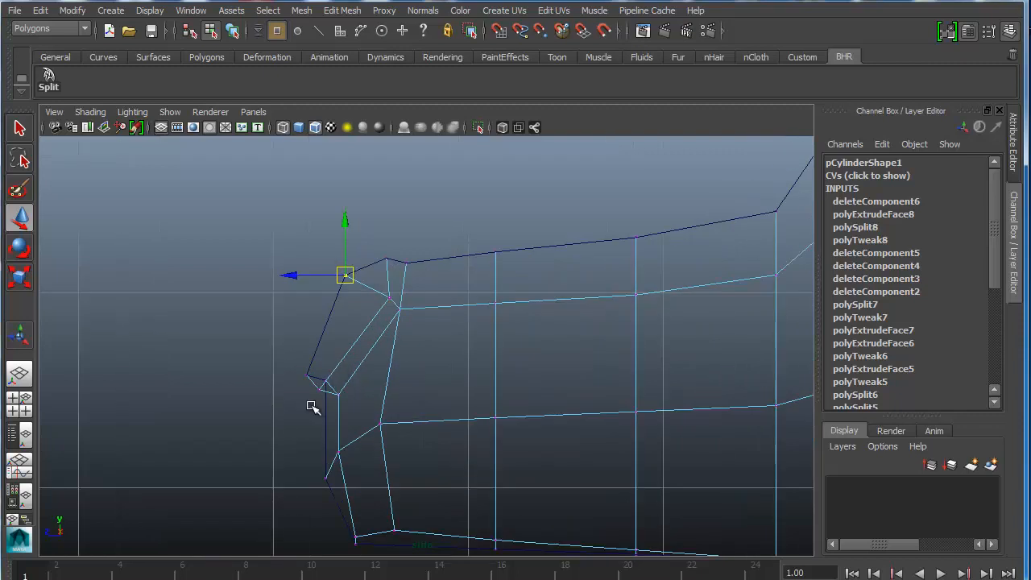
drag(302, 420, 320, 336)
drag(331, 419, 312, 376)
mouse_move(309, 413)
mouse_down()
mouse_move(329, 386)
mouse_move(323, 404)
mouse_up()
mouse_move(342, 355)
mouse_down()
mouse_move(322, 394)
mouse_move(330, 358)
mouse_up()
drag(354, 401, 323, 369)
click(329, 366)
click(390, 298)
drag(391, 296, 381, 292)
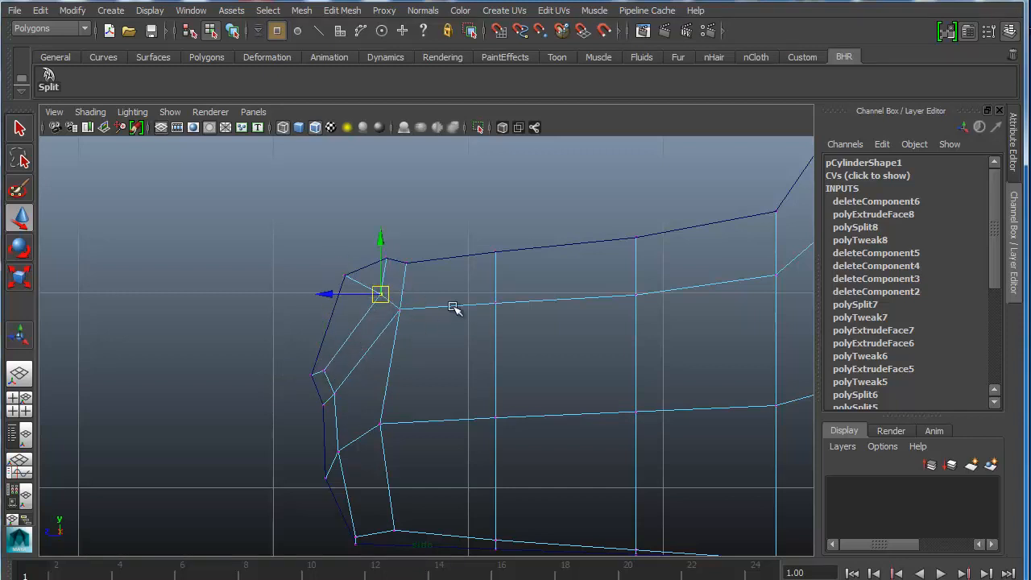
In the perspective view, move the nose's upper and lower outer side vertices inward toward the centre line
key(space)
key(space)
mouse_move(528, 244)
alt+mouse_down()
mouse_move(574, 326)
mouse_move(605, 327)
mouse_move(563, 295)
mouse_move(517, 315)
mouse_move(545, 334)
alt+mouse_up()
click(497, 327)
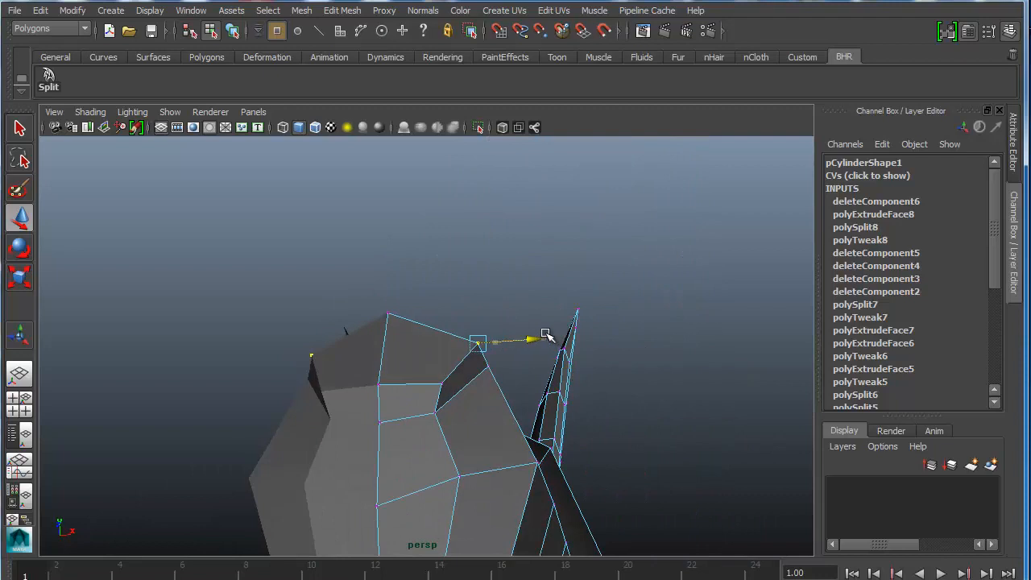
click(440, 384)
drag(502, 379, 486, 378)
mouse_move(496, 341)
alt+mouse_down()
mouse_move(504, 406)
mouse_move(495, 322)
alt+mouse_up()
alt+drag(532, 381, 451, 413)
alt+drag(487, 448, 529, 378)
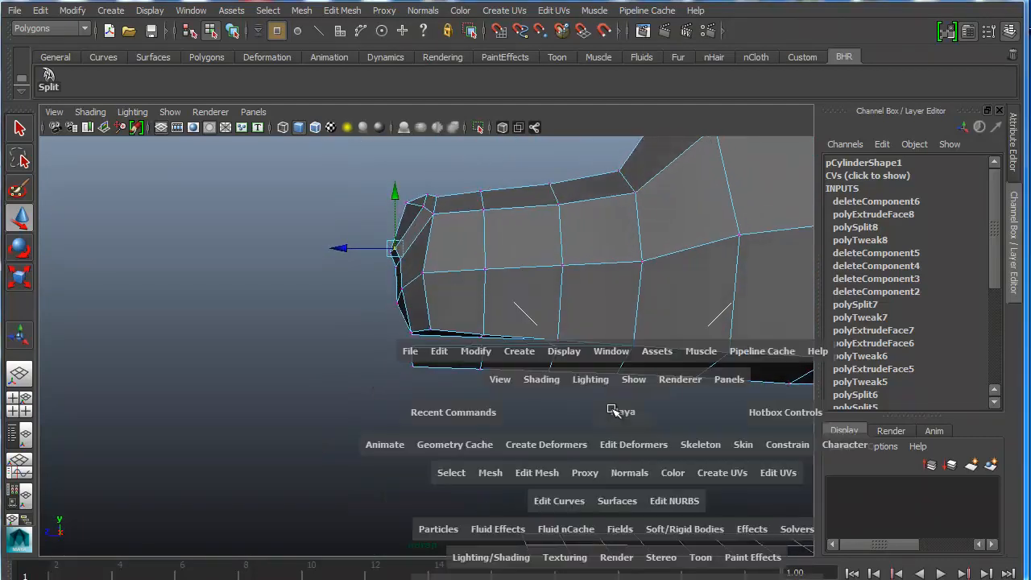
In the side view, select the six profile vertices of the front lower jaw and move them down to open the mouth
key(space)
key(space)
alt+drag(690, 502, 531, 411)
alt+middle_drag(532, 411, 540, 384)
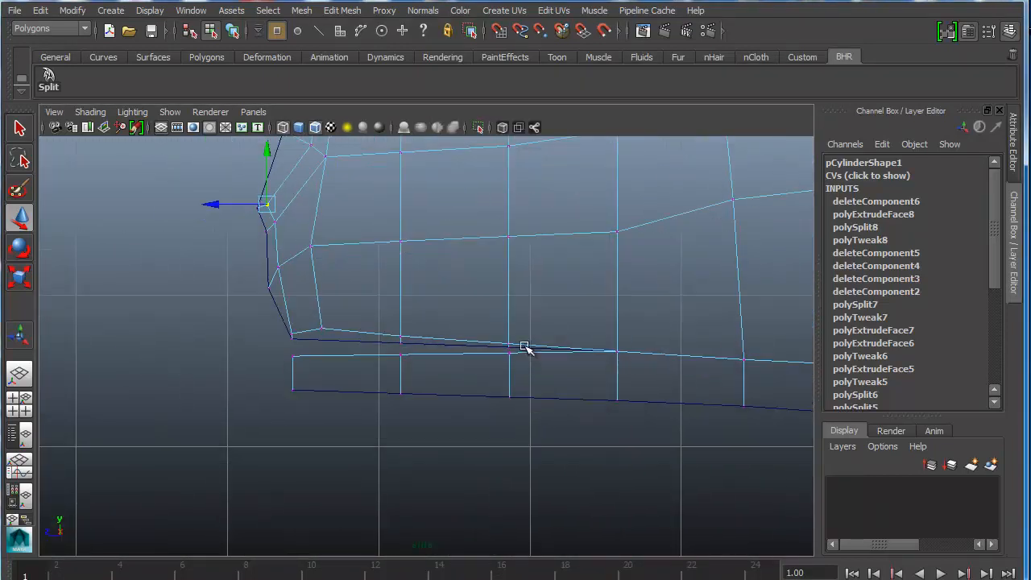
scroll(523, 348, up, 4)
drag(597, 355, 488, 477)
shift+drag(381, 426, 351, 447)
shift+drag(282, 348, 177, 439)
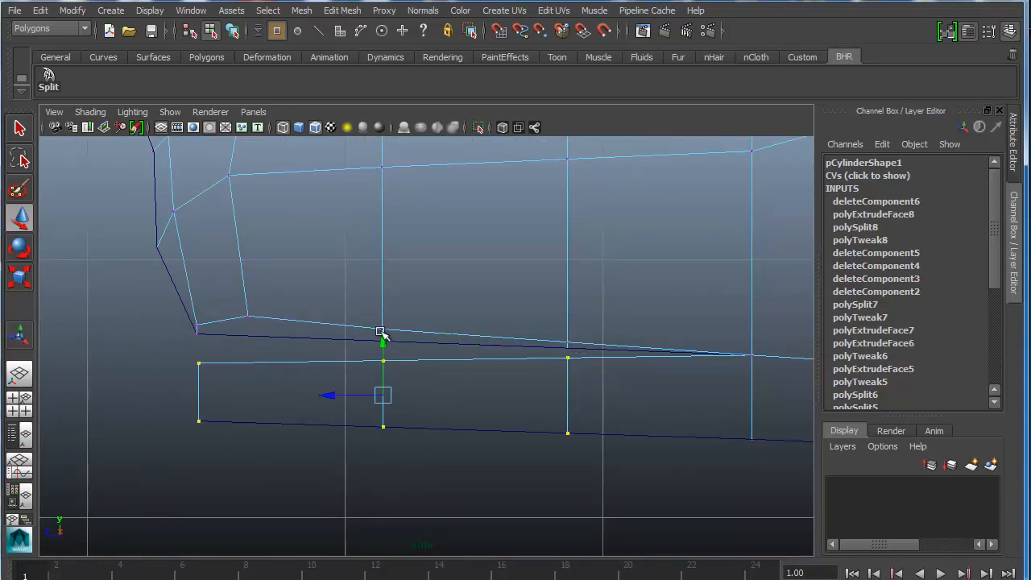
drag(381, 338, 387, 444)
In the perspective view, move the lower side-corner vertices of the upper snout slightly outward
key(space)
key(space)
alt+drag(416, 275, 473, 348)
click(422, 342)
key(q)
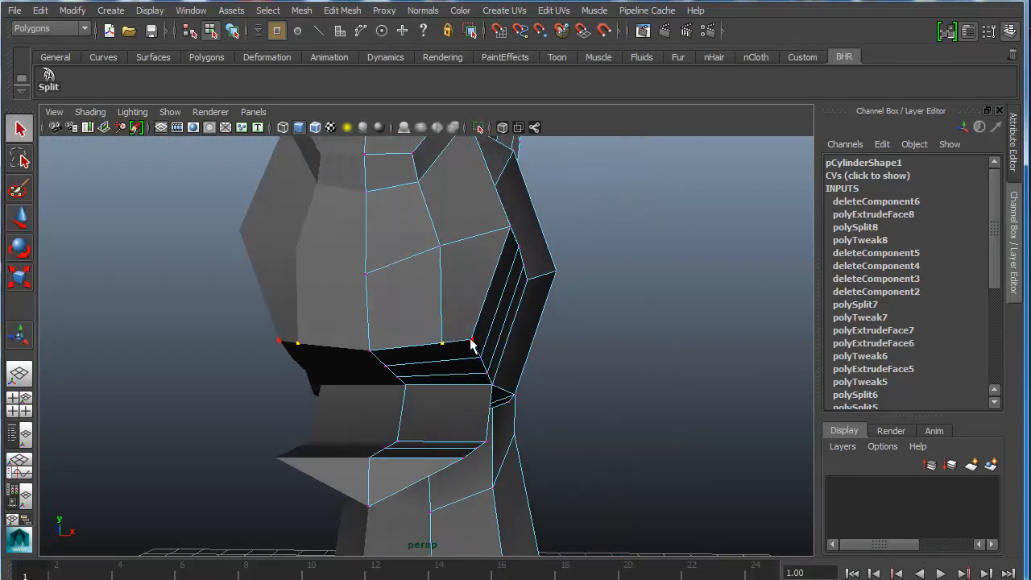
key(w)
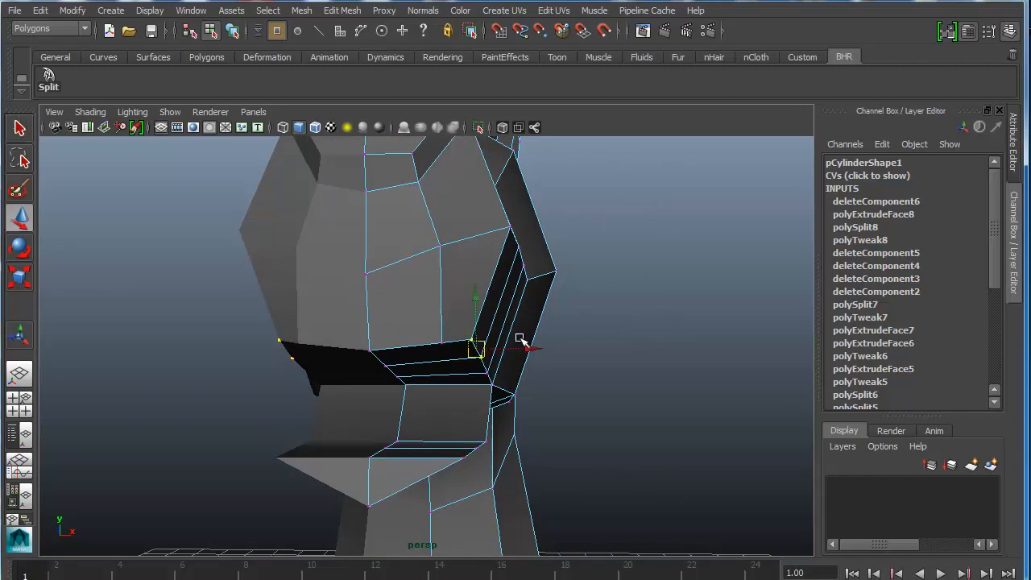
drag(530, 347, 535, 346)
Select the three front centre-line vertices under the upper snout and raise them to arch the roof of the mouth
alt+drag(515, 411, 497, 359)
click(499, 439)
alt+drag(553, 419, 496, 413)
alt+drag(427, 378, 452, 392)
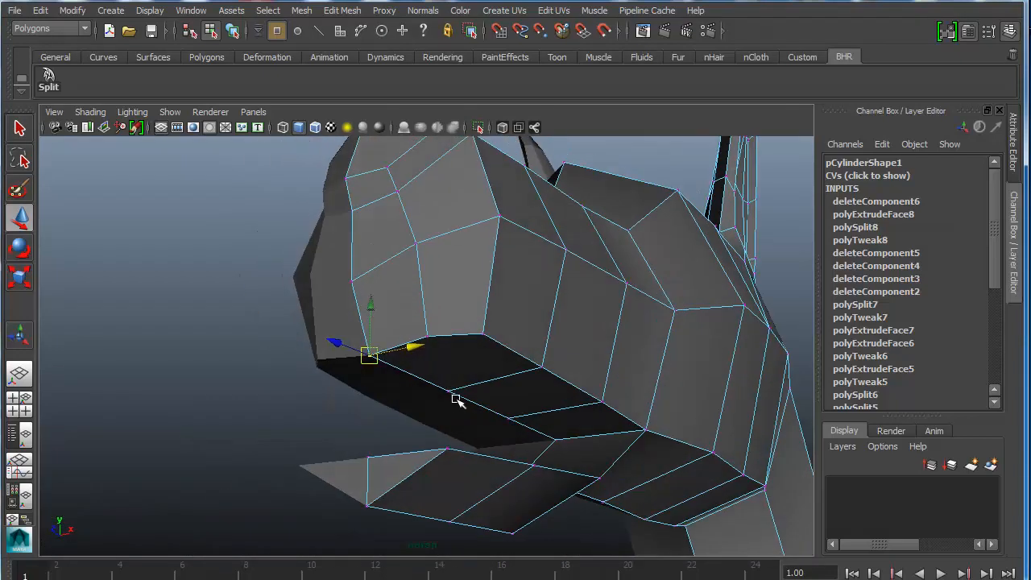
shift+click(448, 393)
click(509, 441)
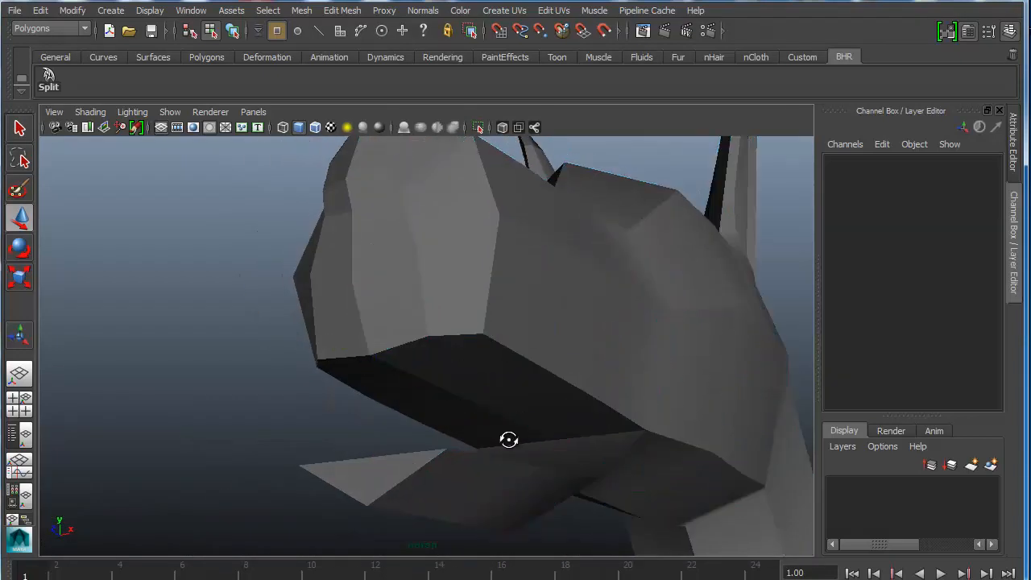
click(508, 407)
click(369, 357)
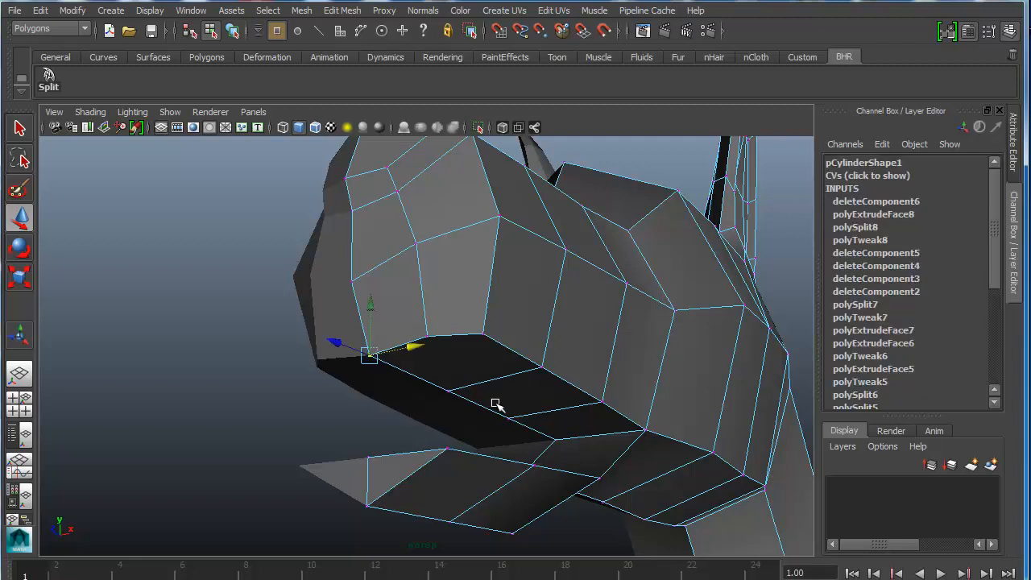
shift+click(448, 391)
shift+click(510, 419)
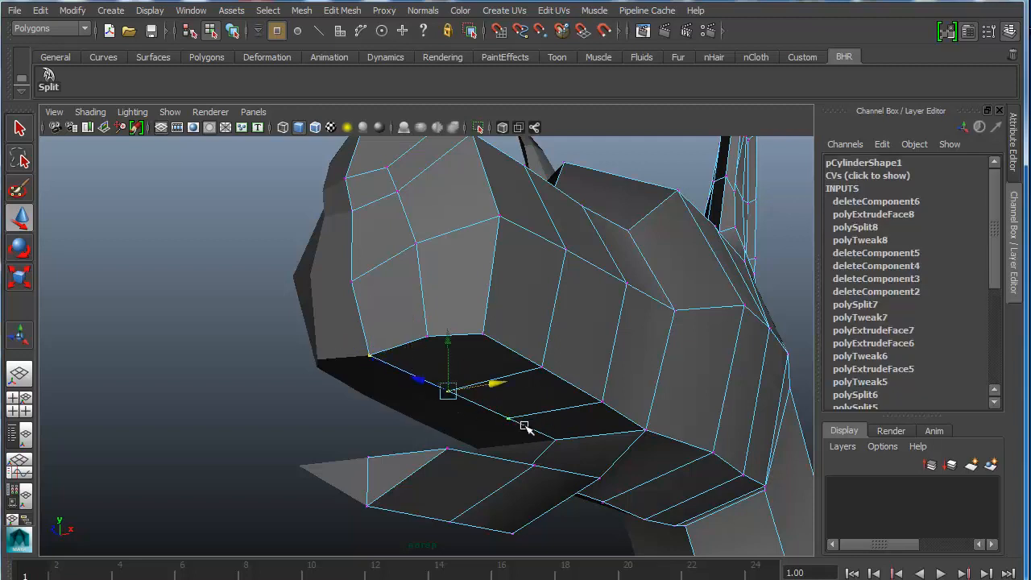
drag(447, 338, 277, 341)
Adjust the vertices along the upper snout's front lip in profile to smooth its outline
click(396, 316)
drag(362, 315, 333, 315)
alt+drag(311, 316, 485, 340)
click(482, 337)
click(477, 215)
alt+drag(481, 212, 486, 300)
Start a Split Polygon cut at the upper lip's lower front vertex and run it back across the roof of the mouth
alt+drag(199, 262, 165, 232)
alt+drag(451, 341, 427, 275)
shift+right_drag(449, 316, 523, 283)
mouse_move(453, 320)
shift+right_down()
mouse_move(379, 322)
mouse_move(474, 324)
shift+right_up()
click(446, 290)
alt+drag(506, 363, 475, 330)
click(472, 327)
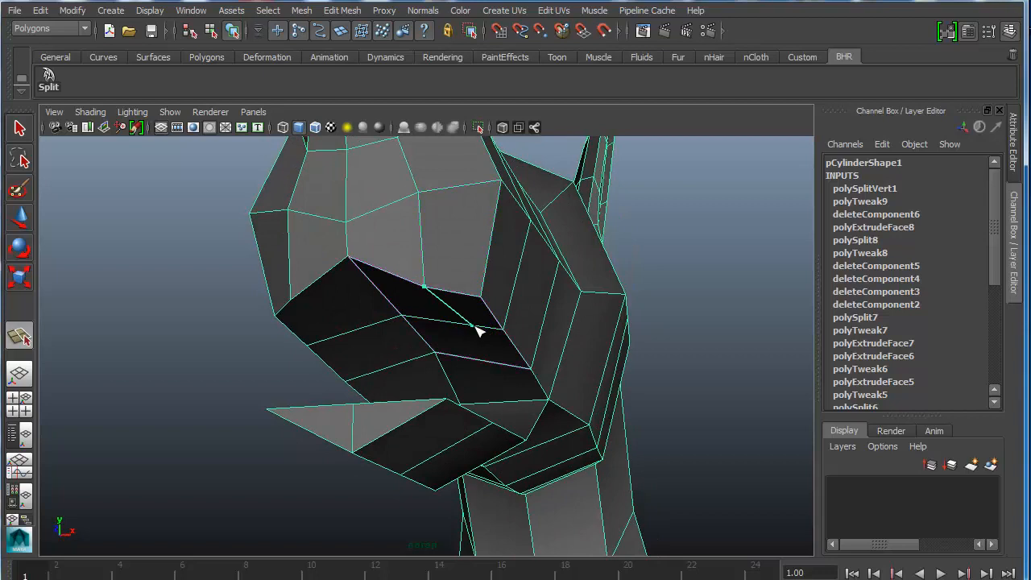
key(Return)
Extend the cut through the back of the mouth and along the lower jaw to its front edge
alt+drag(521, 417, 452, 393)
click(448, 363)
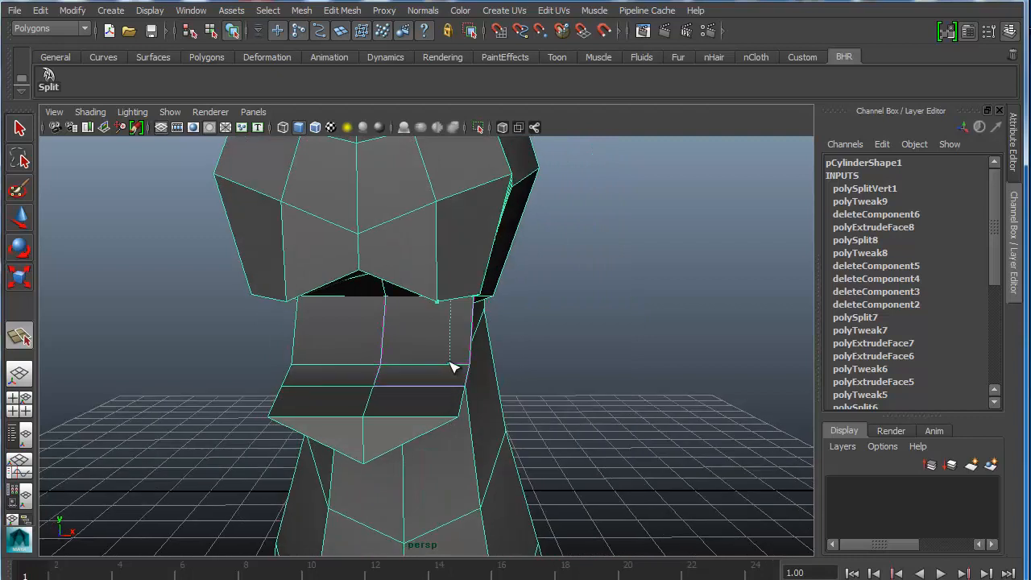
click(443, 385)
key(Return)
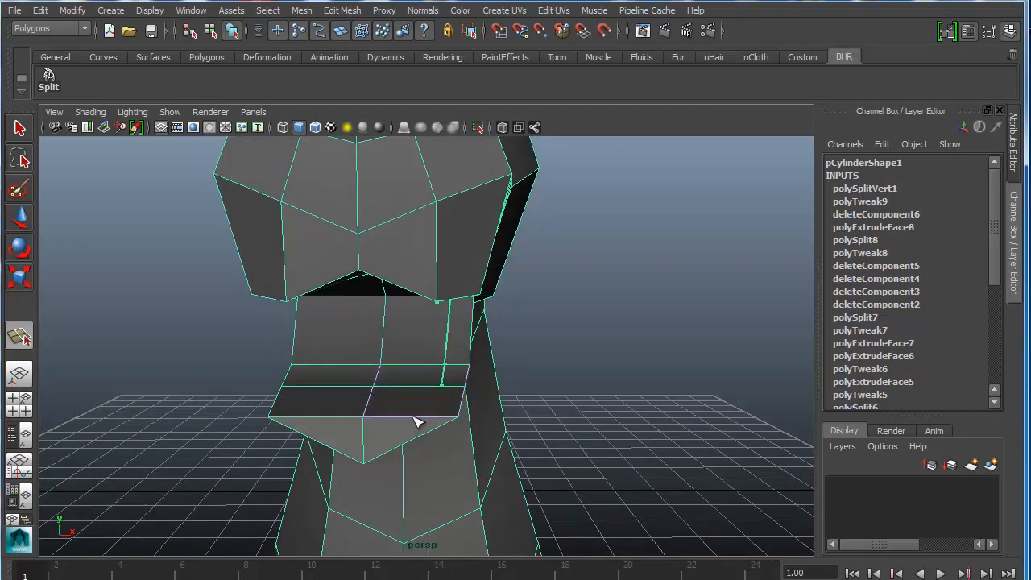
click(417, 416)
key(w)
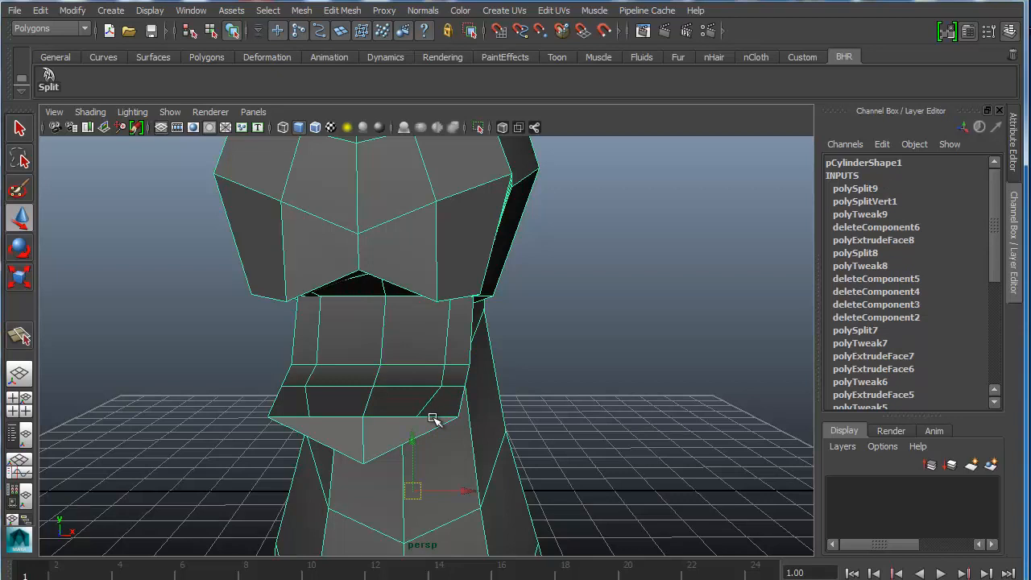
Select the centre vertex on the lower jaw's upper front edge and lower it slightly
alt+drag(446, 391, 373, 442)
right_drag(368, 421, 301, 422)
click(366, 417)
alt+drag(368, 427, 374, 409)
drag(363, 364, 362, 375)
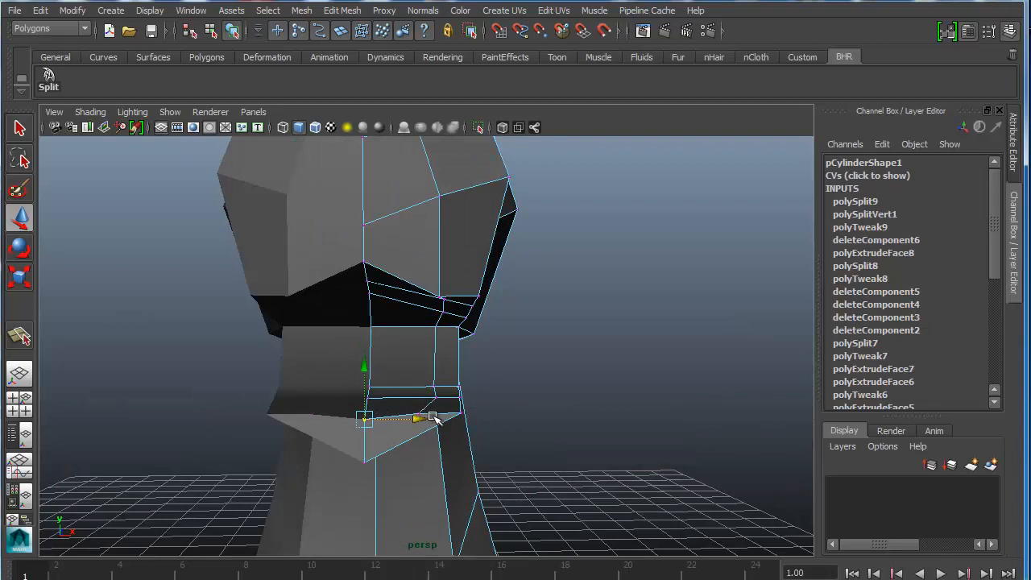
Move the new split vertex on the lower jaw's front edge outward and up
alt+drag(435, 420, 432, 423)
key(w)
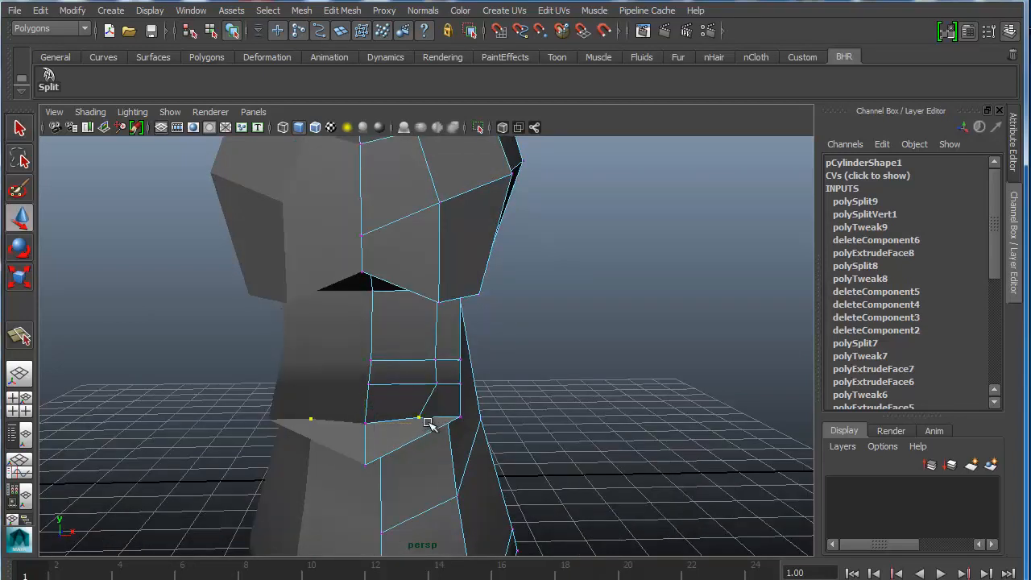
drag(435, 418, 475, 357)
mouse_move(435, 400)
alt+mouse_down()
mouse_move(460, 380)
mouse_move(427, 336)
mouse_move(379, 409)
mouse_move(422, 410)
alt+mouse_up()
Move the two new mouth-roof vertices and the upper lip vertex where the cut starts sideways to even out the edge flow
alt+drag(520, 414, 466, 325)
click(450, 310)
shift+click(457, 330)
drag(454, 269, 502, 333)
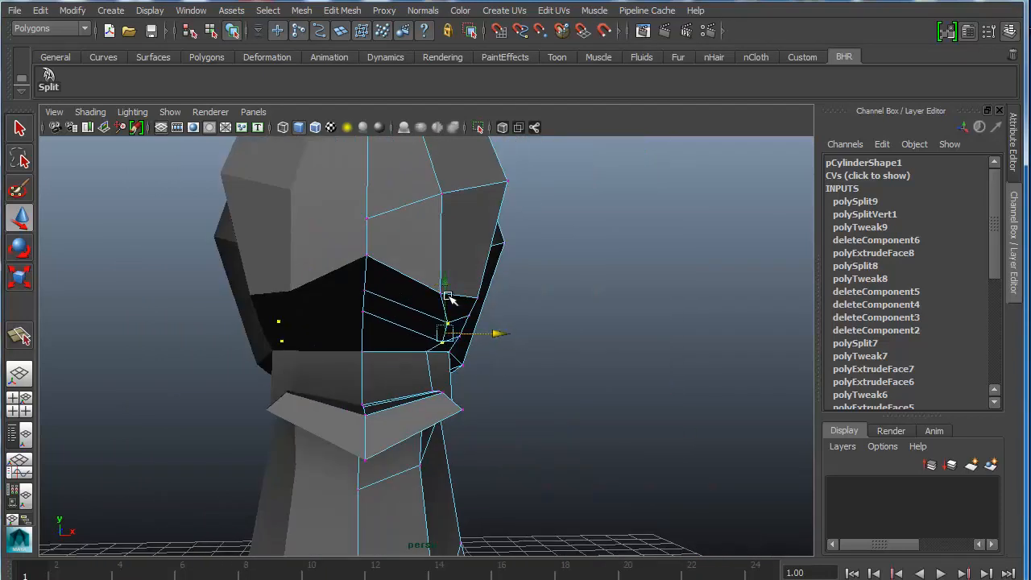
key(q)
click(440, 294)
key(w)
drag(495, 293, 468, 383)
Raise the centre vertex on the lower jaw's upper front edge slightly and pull it forward
click(360, 415)
alt+drag(360, 416, 381, 417)
drag(361, 359, 362, 343)
alt+drag(396, 428, 310, 444)
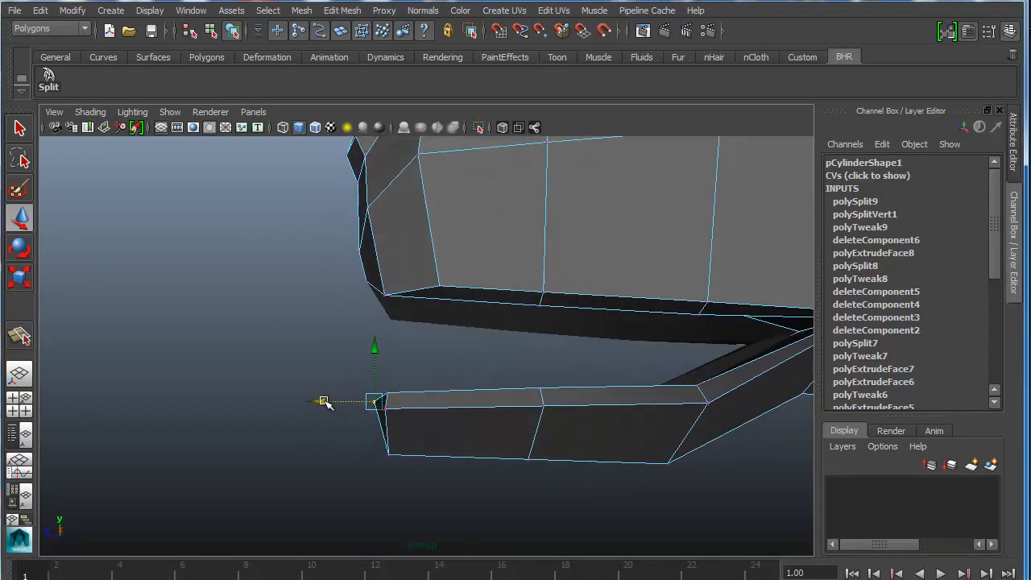
Push the lower jaw's bottom tip vertex and front corner vertex slightly back
click(388, 455)
drag(340, 455, 349, 454)
key(q)
click(386, 409)
key(w)
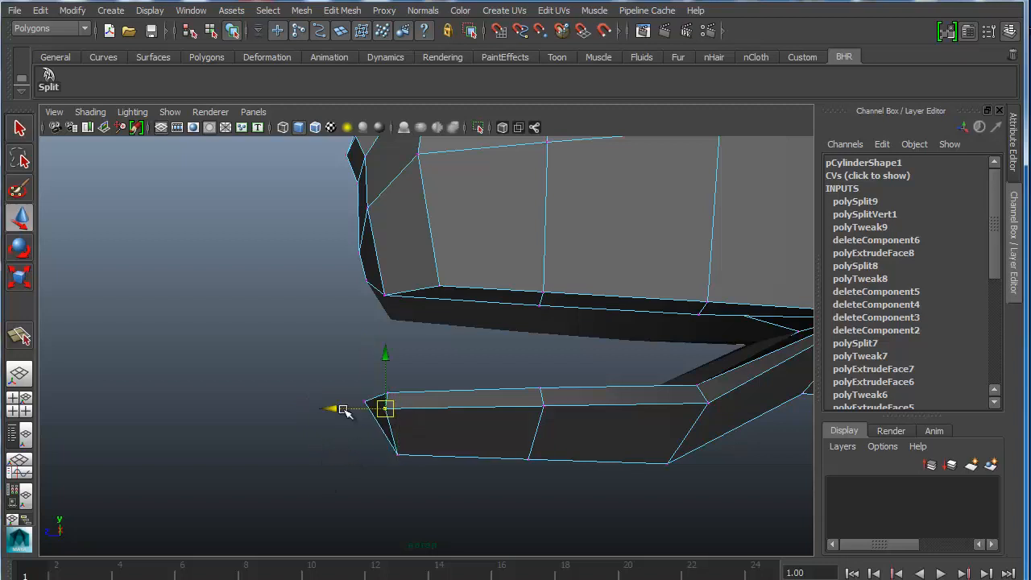
drag(359, 409, 358, 409)
Adjust the lower jaw's front vertices and lower its upper front centre vertex slightly
drag(465, 364, 364, 426)
click(348, 429)
key(ctrl+z)
mouse_move(426, 409)
alt+mouse_down()
mouse_move(435, 432)
mouse_move(435, 403)
alt+mouse_up()
alt+drag(452, 477, 362, 396)
click(360, 397)
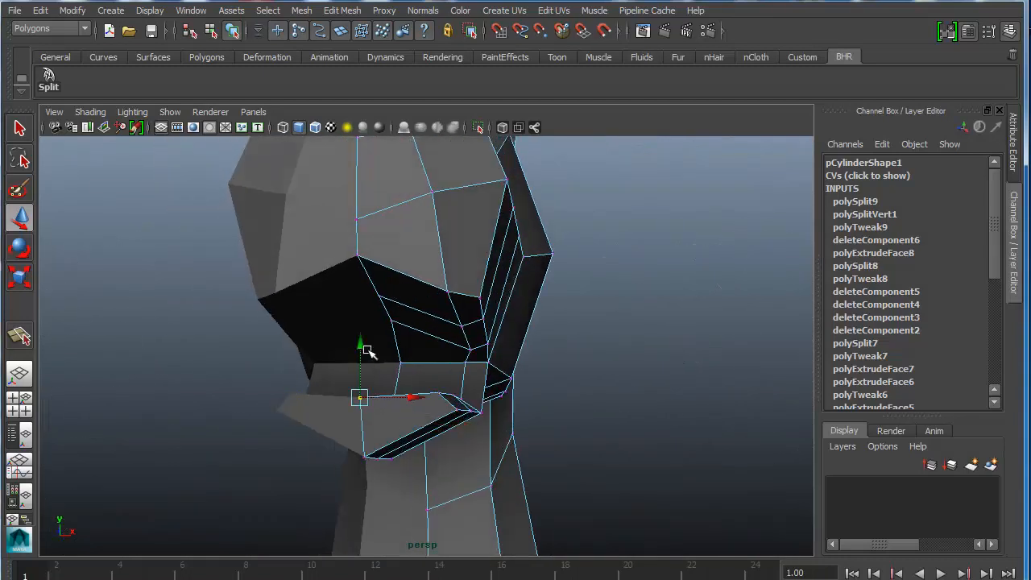
drag(361, 344, 360, 348)
Raise all the front lower-jaw vertices together until the mouth is nearly closed
alt+drag(495, 421, 387, 426)
alt+drag(619, 442, 585, 441)
key(z)
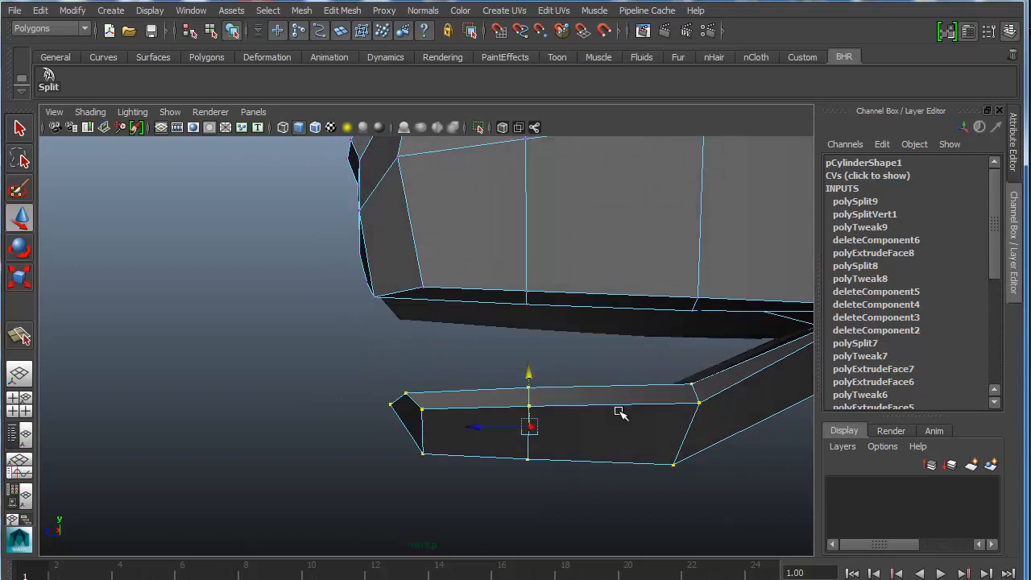
alt+drag(544, 387, 524, 310)
alt+drag(674, 430, 548, 427)
click(559, 444)
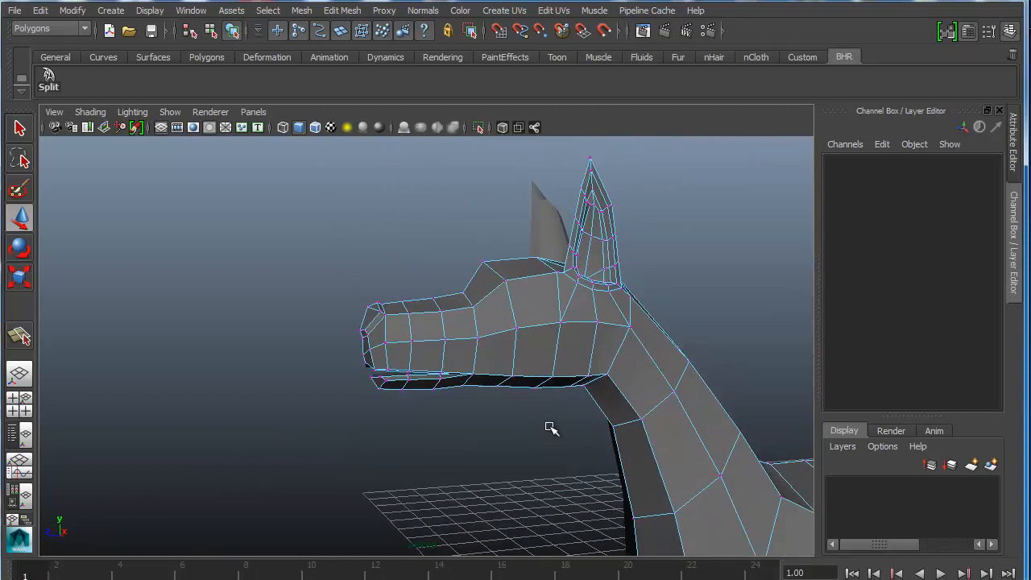
Select the underside vertex of the jaw below the mouth corner and move it slightly down
alt+middle_drag(577, 417, 468, 371)
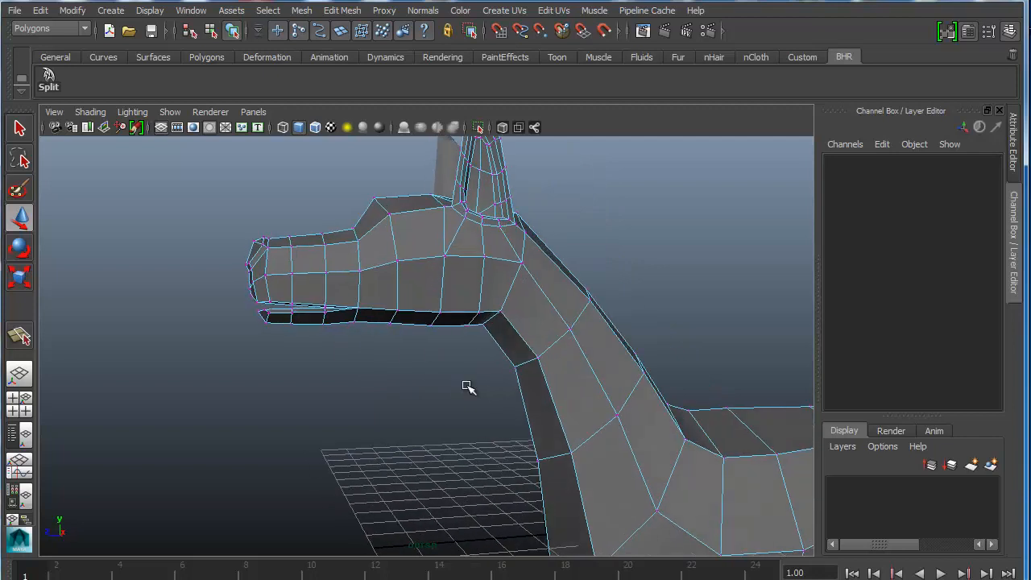
alt+drag(468, 385, 559, 407)
alt+middle_drag(595, 420, 579, 405)
scroll(417, 377, up, 3)
alt+middle_drag(363, 346, 390, 338)
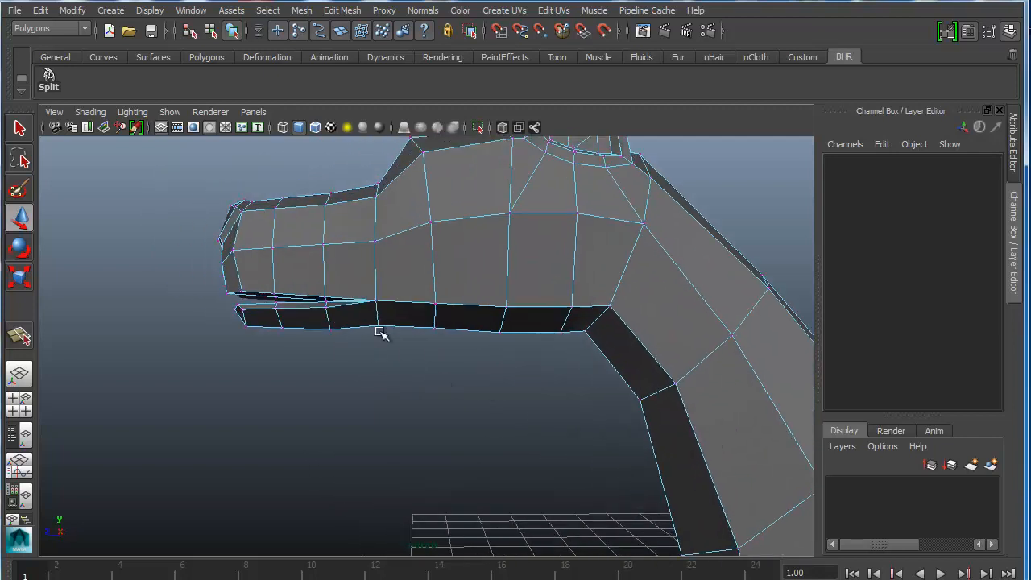
drag(363, 335, 385, 314)
drag(374, 272, 378, 278)
Begin a Split Polygon cut at the front of the chest and carry it back across the lower chest faces
alt+middle_drag(527, 350, 512, 341)
alt+right_drag(617, 436, 557, 373)
alt+middle_drag(556, 373, 396, 214)
alt+drag(531, 449, 452, 412)
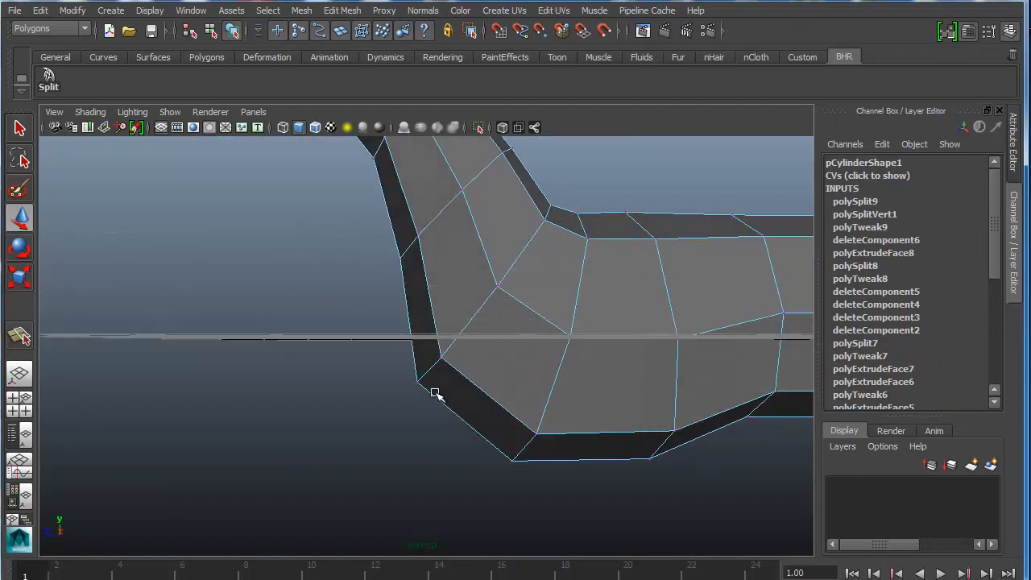
alt+drag(527, 441, 538, 442)
alt+drag(508, 401, 550, 323)
alt+drag(439, 356, 343, 375)
alt+drag(379, 341, 99, 384)
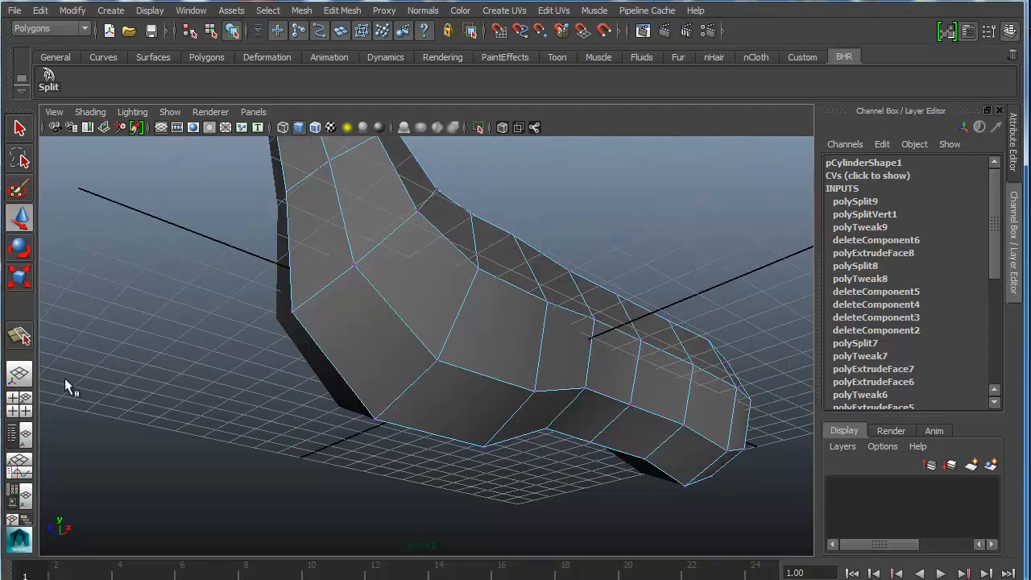
click(23, 336)
drag(375, 288, 330, 254)
alt+drag(395, 380, 403, 389)
click(395, 399)
alt+drag(467, 417, 500, 364)
click(500, 357)
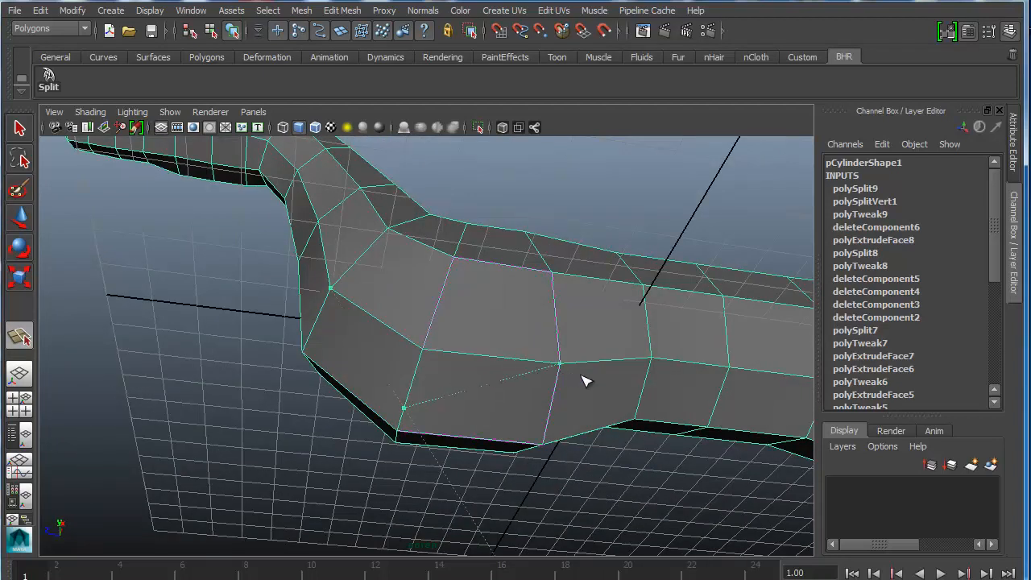
Continue the Split Polygon cut up the side of the body behind the shoulder to the back and complete it
alt+drag(497, 373, 485, 350)
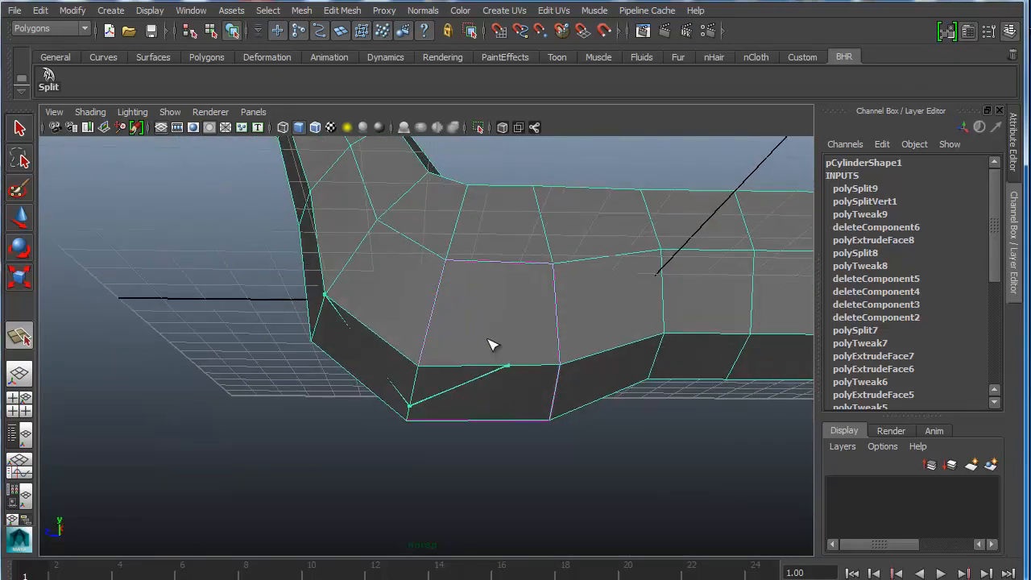
click(507, 261)
scroll(500, 266, down, 5)
click(458, 291)
scroll(469, 317, down, 5)
scroll(460, 315, up, 7)
alt+middle_drag(478, 309, 479, 316)
alt+drag(479, 317, 473, 277)
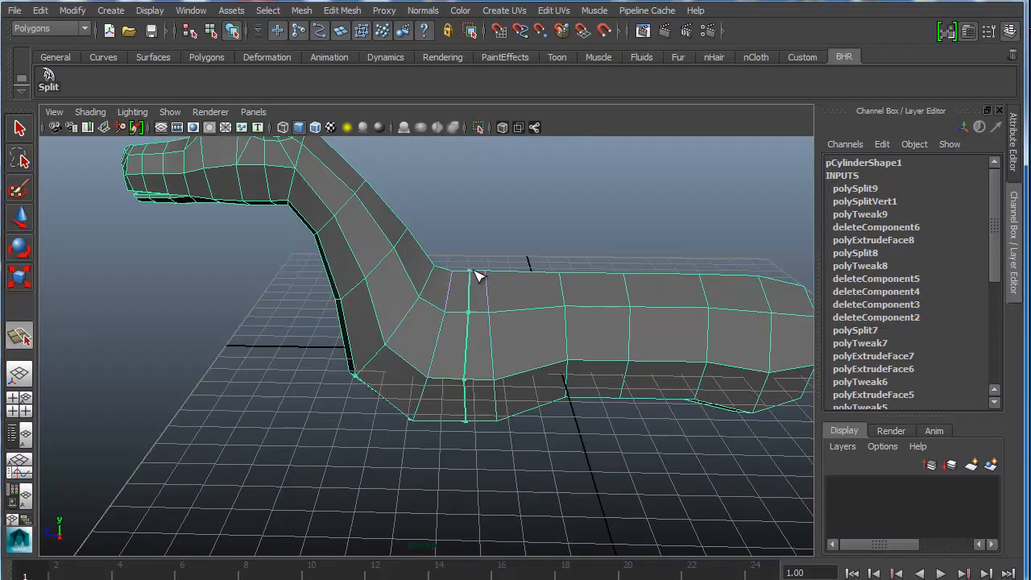
key(w)
Split the front chest face with a short edge from the middle of the diagonal chest edge to the underside border
alt+drag(456, 403, 463, 306)
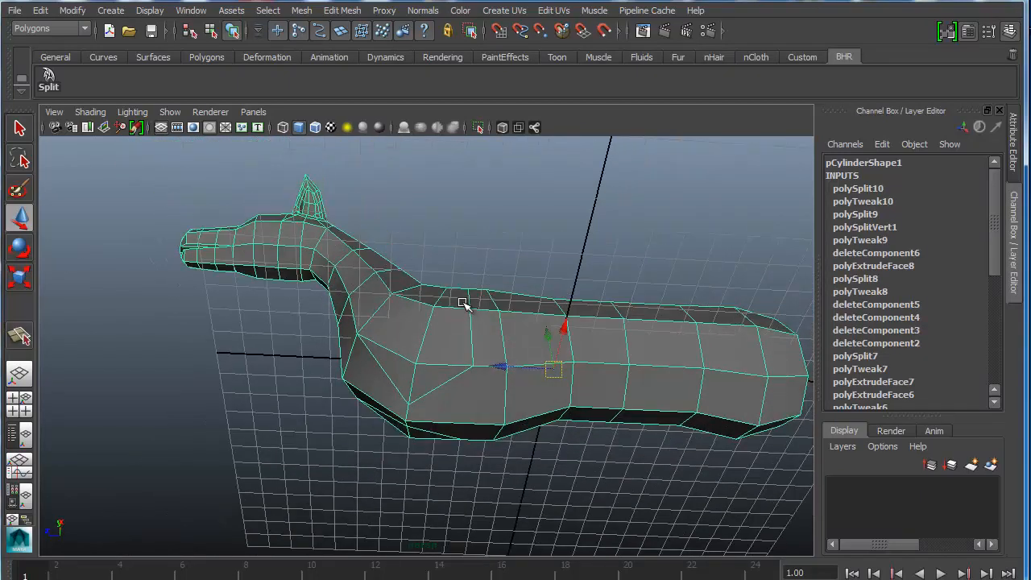
alt+drag(407, 341, 362, 364)
click(20, 337)
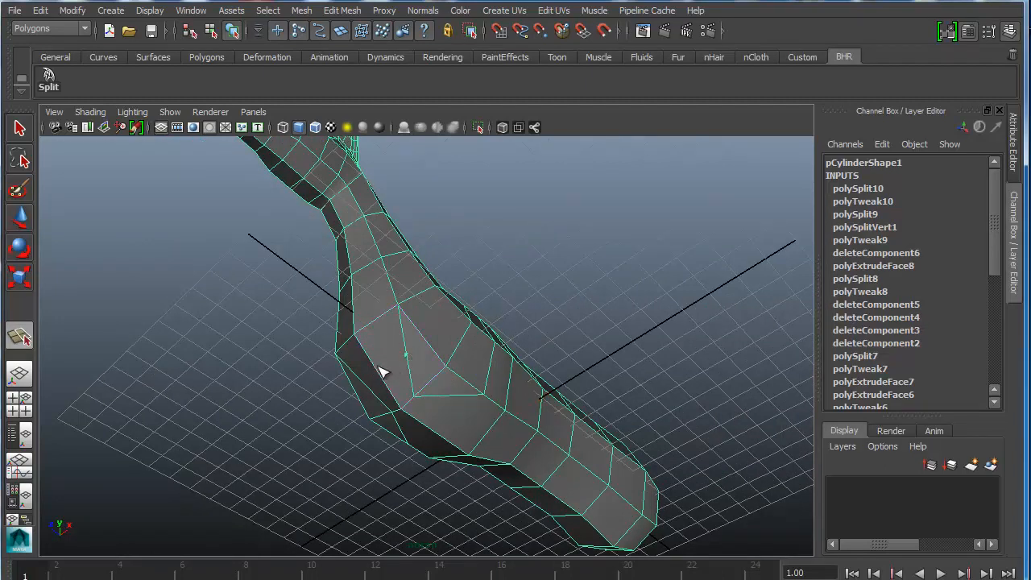
key(Return)
key(w)
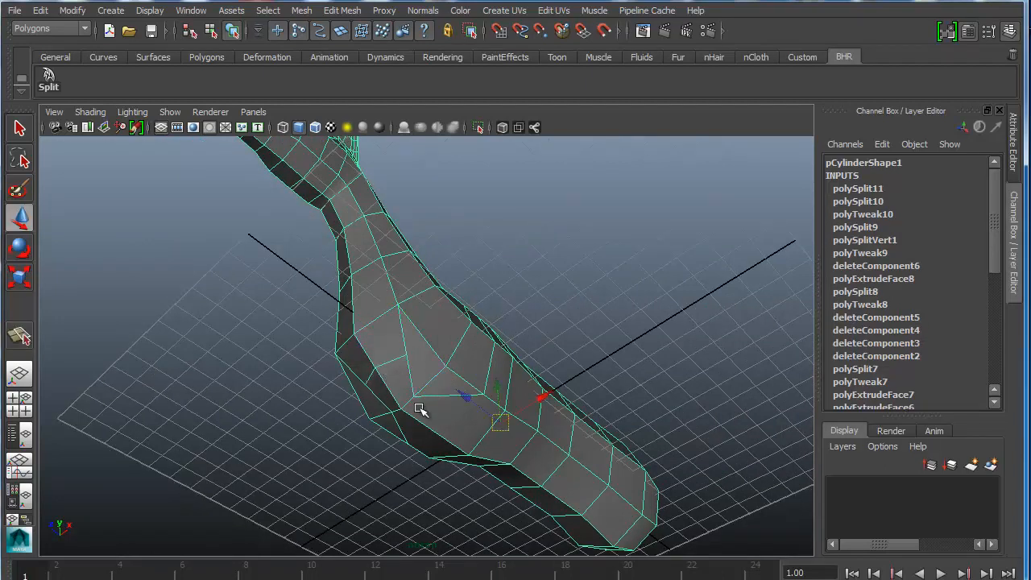
Split the lower chest face from the middle of its rear diagonal edge to the underside vertex behind the chest
alt+drag(386, 363, 368, 421)
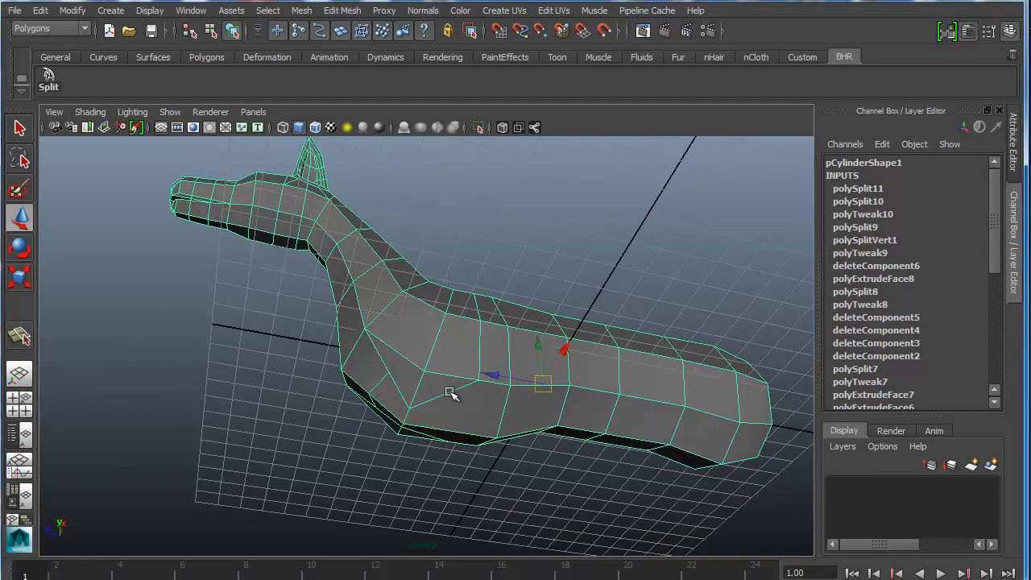
click(20, 336)
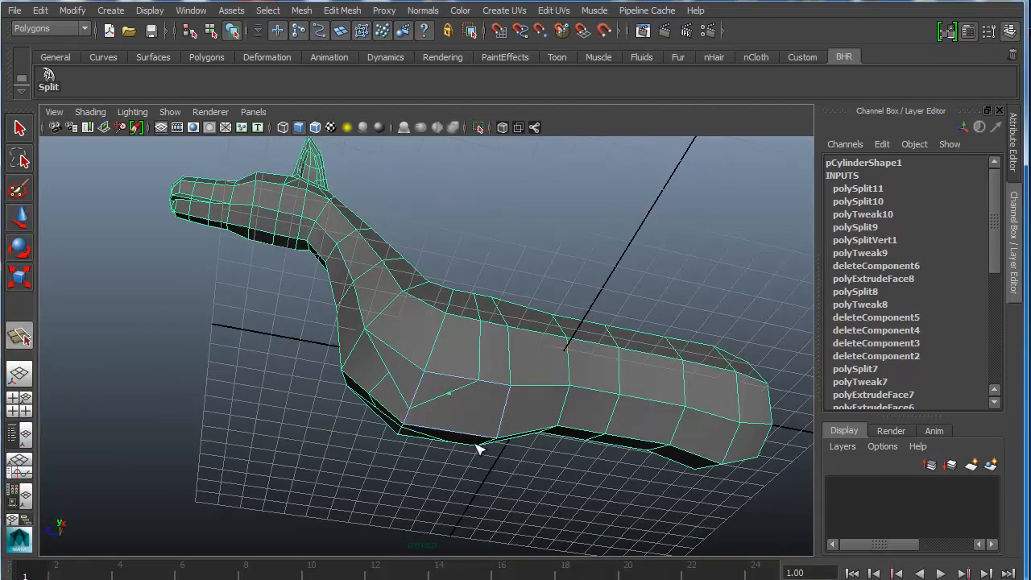
drag(475, 439, 540, 448)
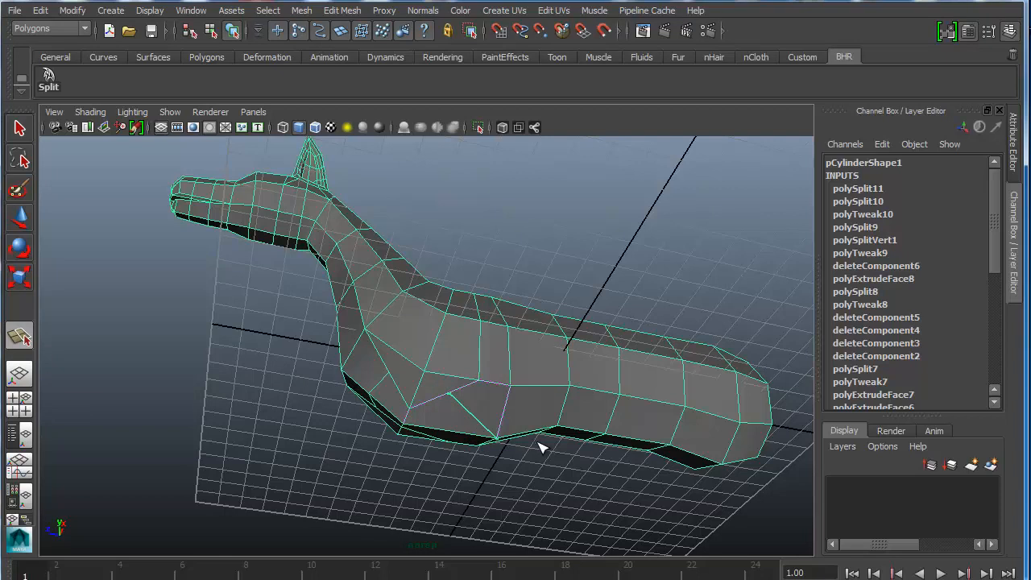
key(w)
Switch to vertex editing and move the new vertex on the rear diagonal chest edge sideways along X
alt+drag(499, 414, 503, 440)
scroll(503, 440, up, 4)
alt+middle_drag(540, 494, 435, 386)
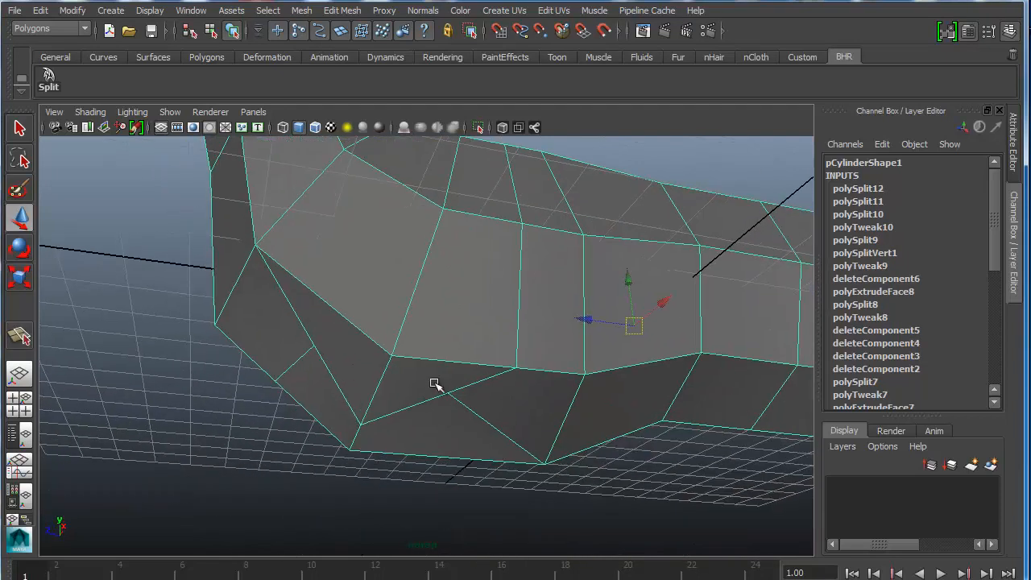
alt+drag(538, 451, 591, 457)
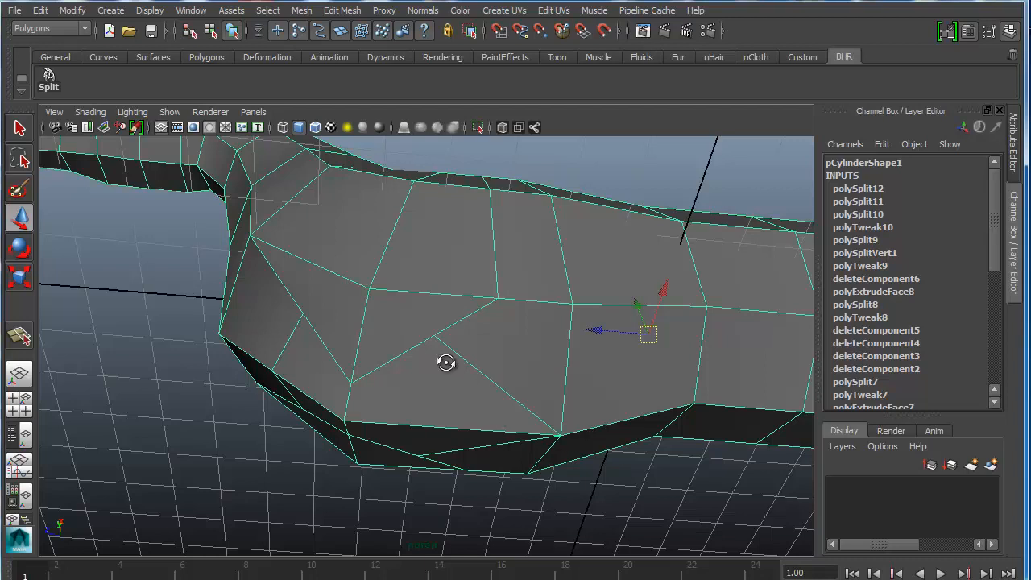
alt+drag(447, 361, 444, 331)
right_drag(438, 362, 375, 362)
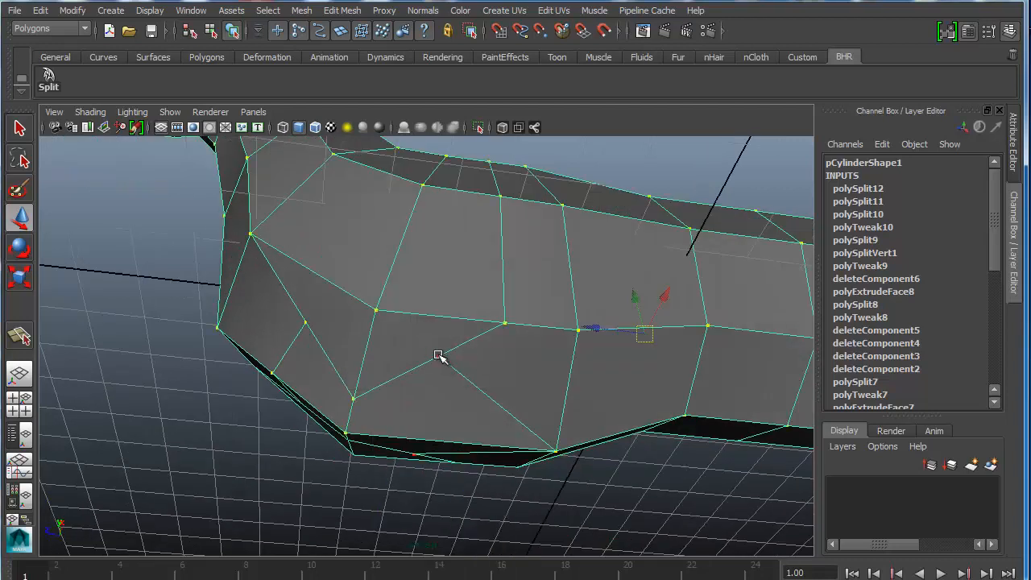
click(439, 355)
drag(439, 355, 534, 352)
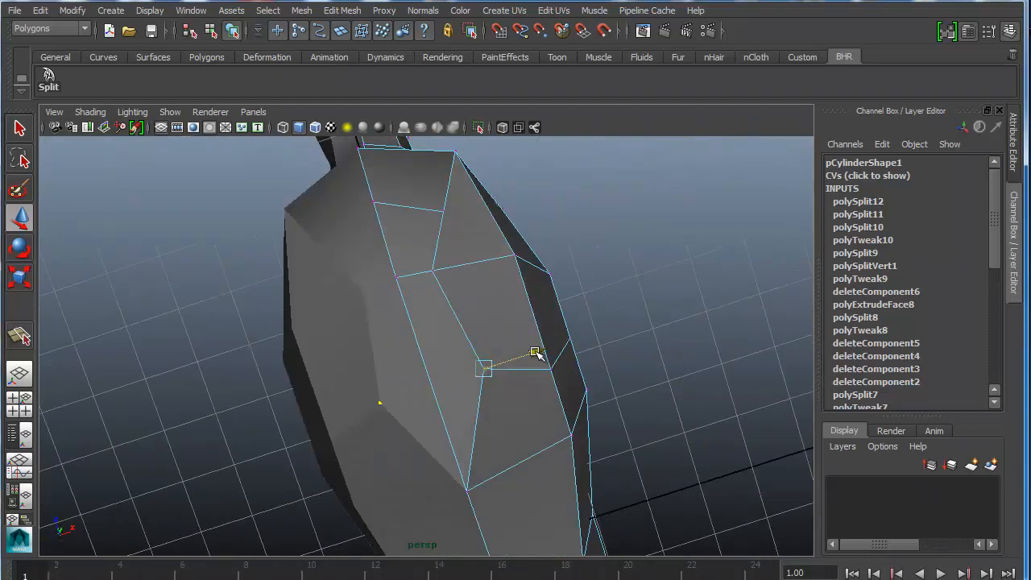
Select the next vertex forward on the chest underside and move it slightly outward along X
click(431, 270)
drag(486, 254, 497, 251)
alt+drag(502, 349, 449, 403)
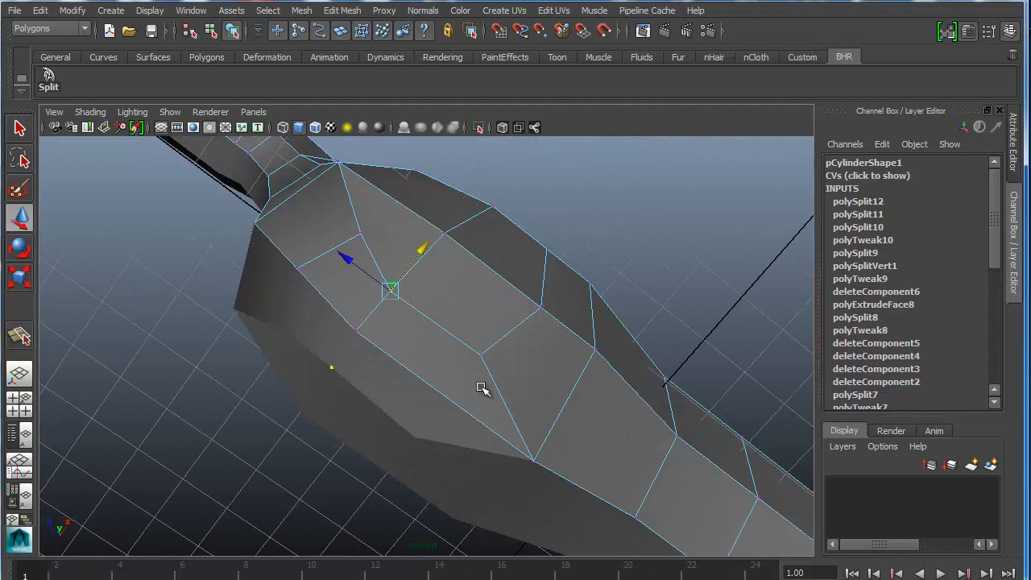
Shift the middle vertex on the underside of the chest slightly along the Z axis
alt+drag(473, 358, 424, 371)
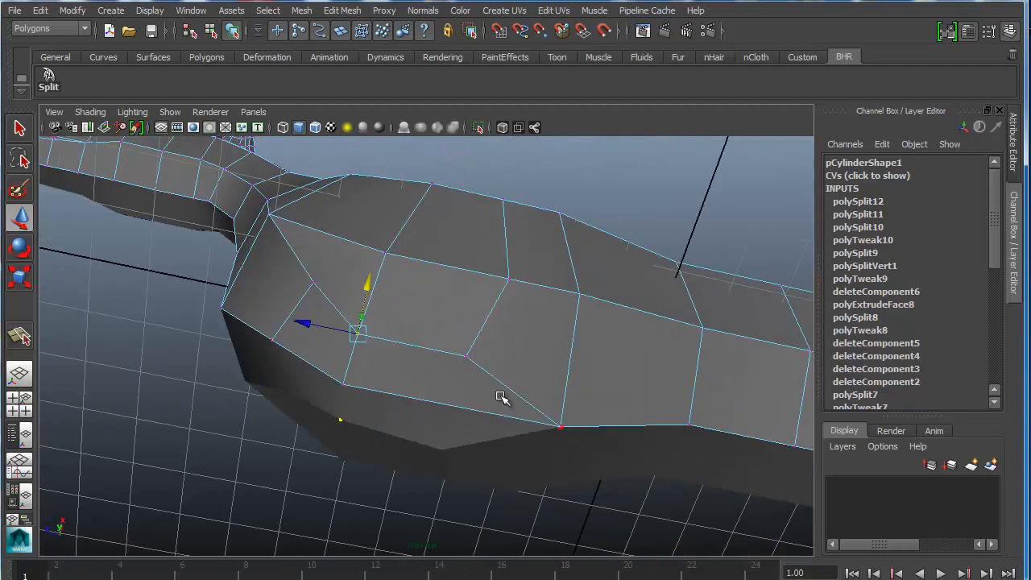
alt+drag(398, 369, 427, 338)
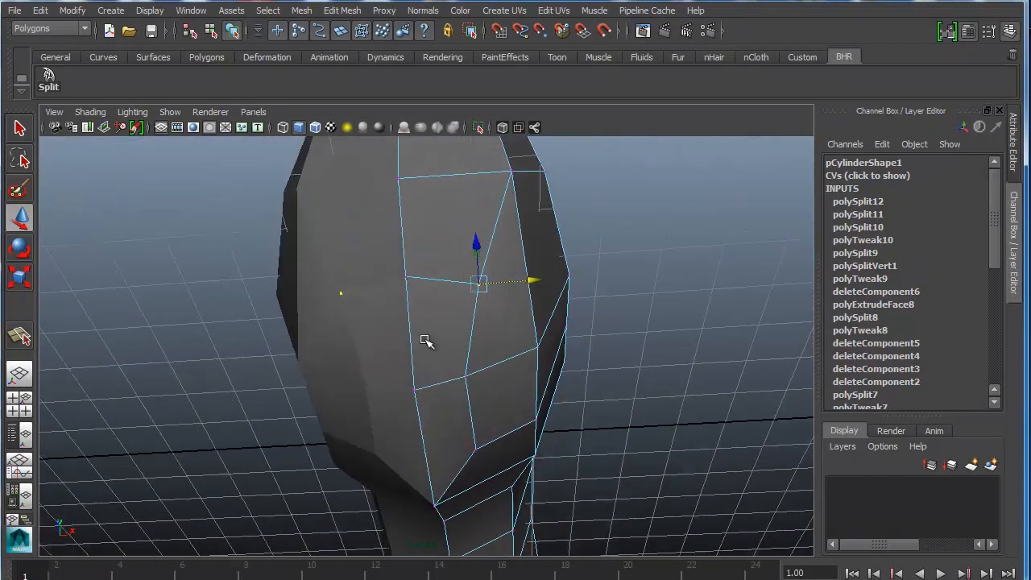
click(468, 282)
drag(461, 241, 462, 272)
alt+drag(458, 348, 318, 405)
In the side view, move the two front chest vertices back toward the body and down
alt+middle_drag(249, 296, 328, 342)
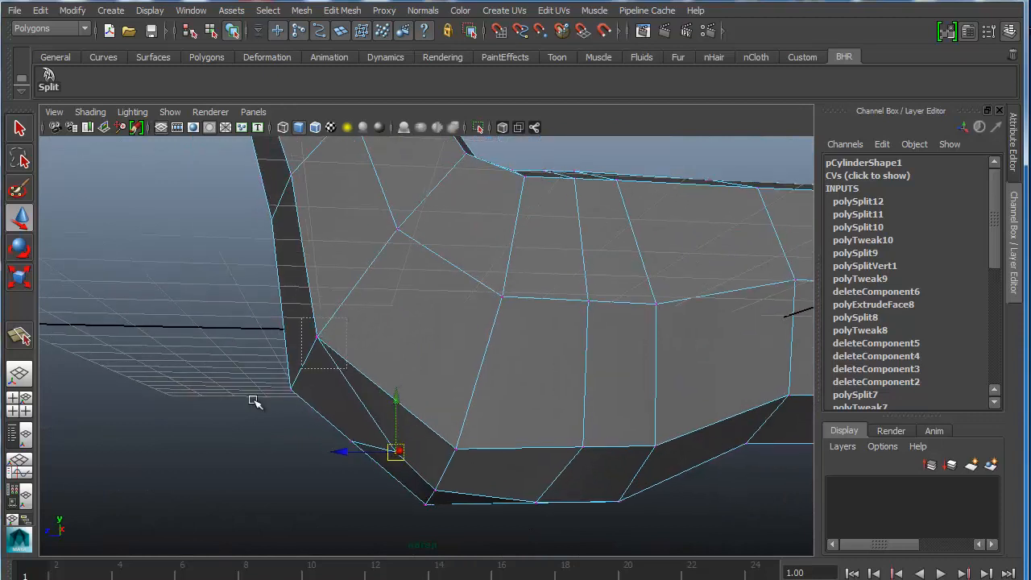
key(space)
key(space)
key(f)
scroll(553, 475, down, 10)
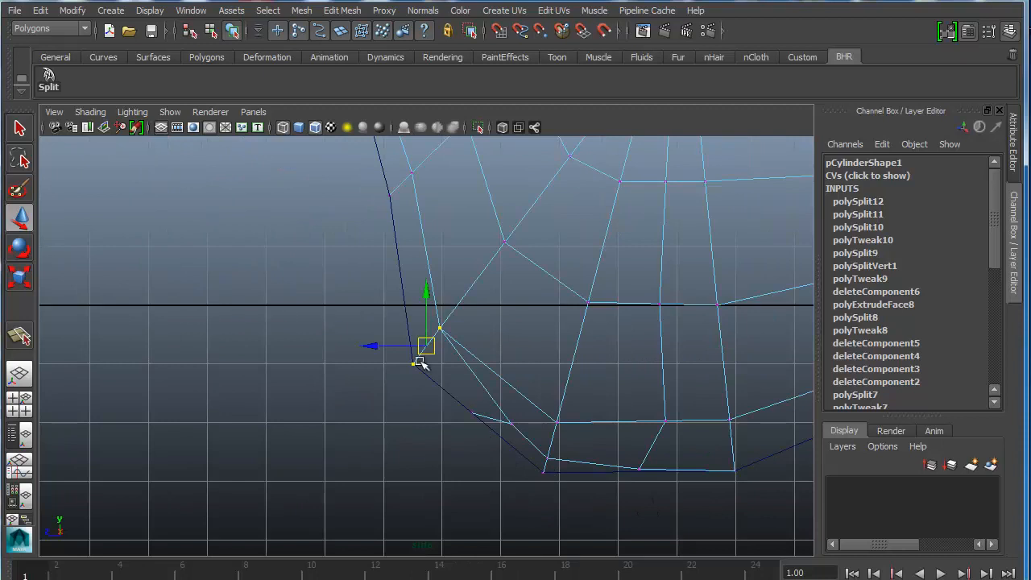
drag(429, 346, 472, 376)
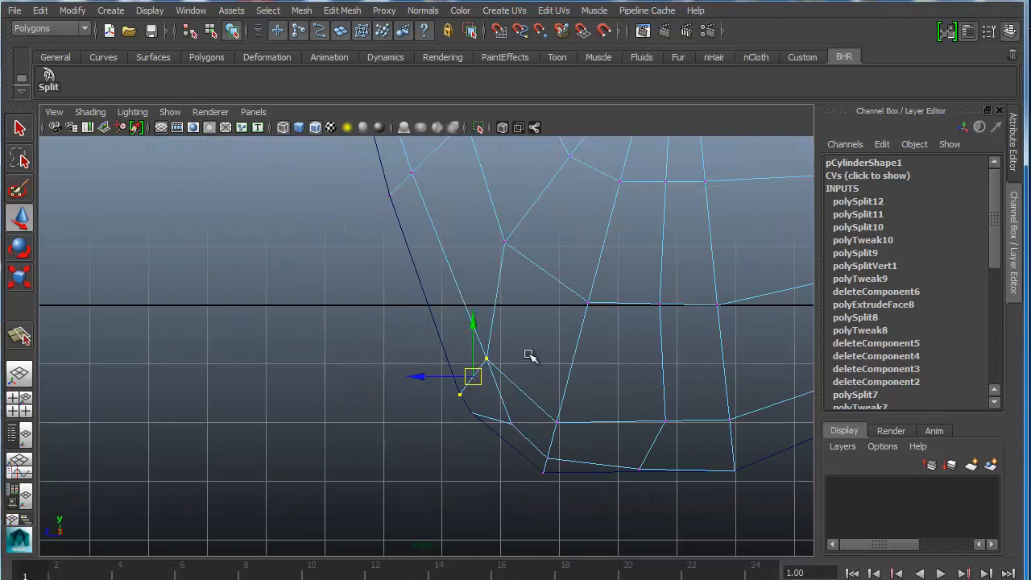
Reposition the lower chest, shoulder and neck-base vertices in the side view to even out the topology
alt+middle_drag(529, 362, 453, 362)
click(564, 467)
drag(564, 466, 556, 455)
click(445, 237)
drag(447, 238, 474, 250)
alt+middle_drag(509, 147, 485, 260)
click(473, 269)
drag(473, 269, 483, 274)
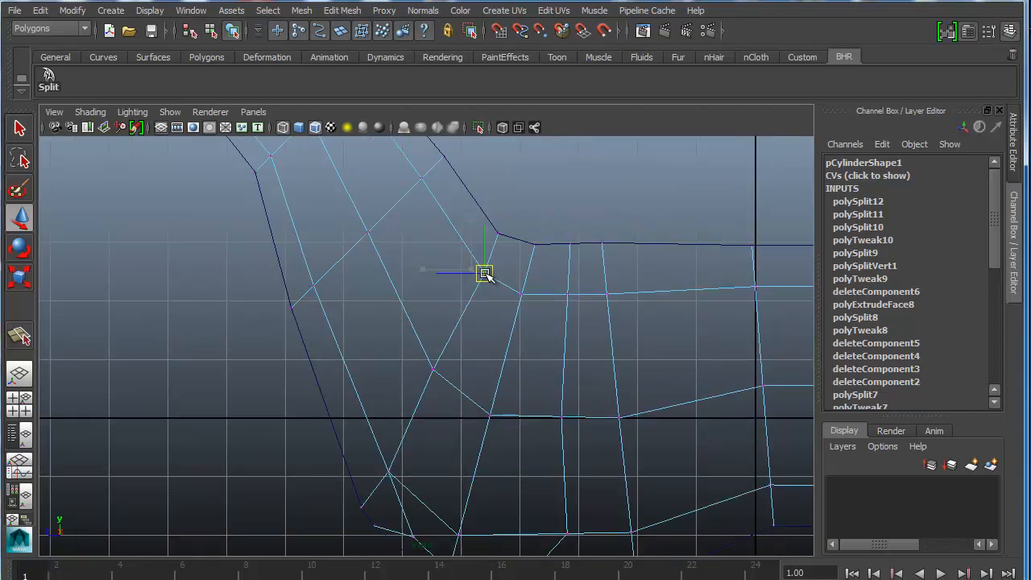
Lower the front shoulder vertex and raise the two vertices behind it to arch the row across the shoulder
alt+middle_drag(407, 349, 457, 300)
scroll(451, 322, down, 5)
scroll(490, 370, up, 3)
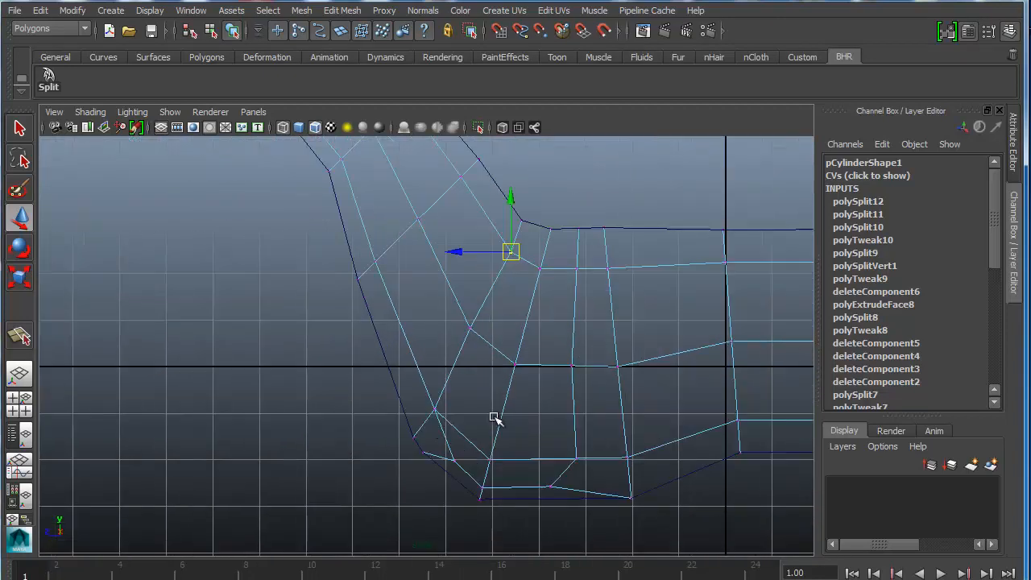
click(472, 329)
drag(471, 329, 467, 352)
drag(534, 339, 501, 379)
drag(515, 365, 525, 337)
click(572, 365)
drag(573, 362, 574, 352)
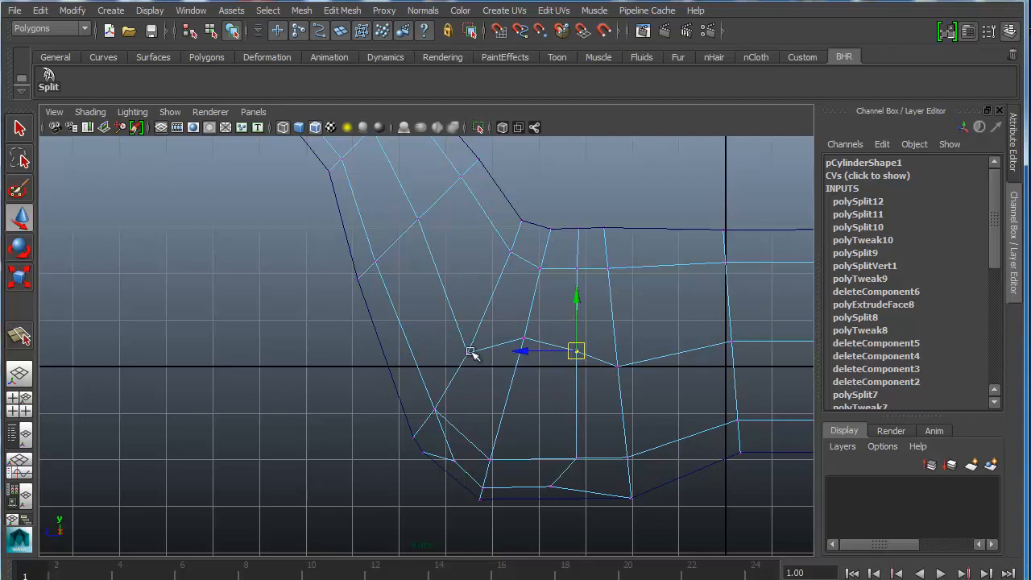
Fine-tune the front shoulder and chest vertices, then nudge the vertex pair at the back of the lower neck
click(467, 352)
drag(467, 353, 469, 340)
click(435, 410)
drag(441, 409, 436, 405)
alt+middle_drag(452, 337, 451, 381)
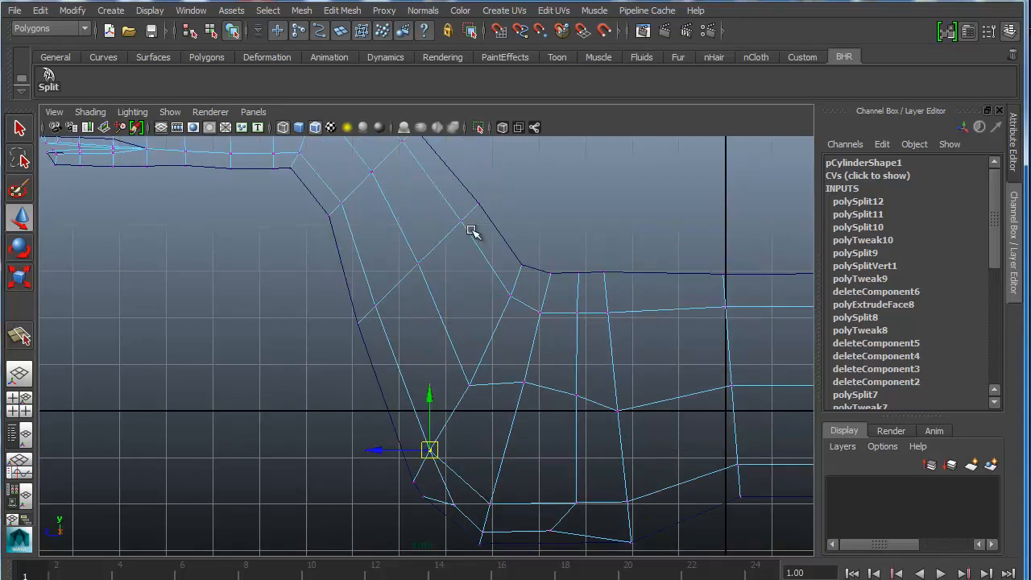
click(472, 211)
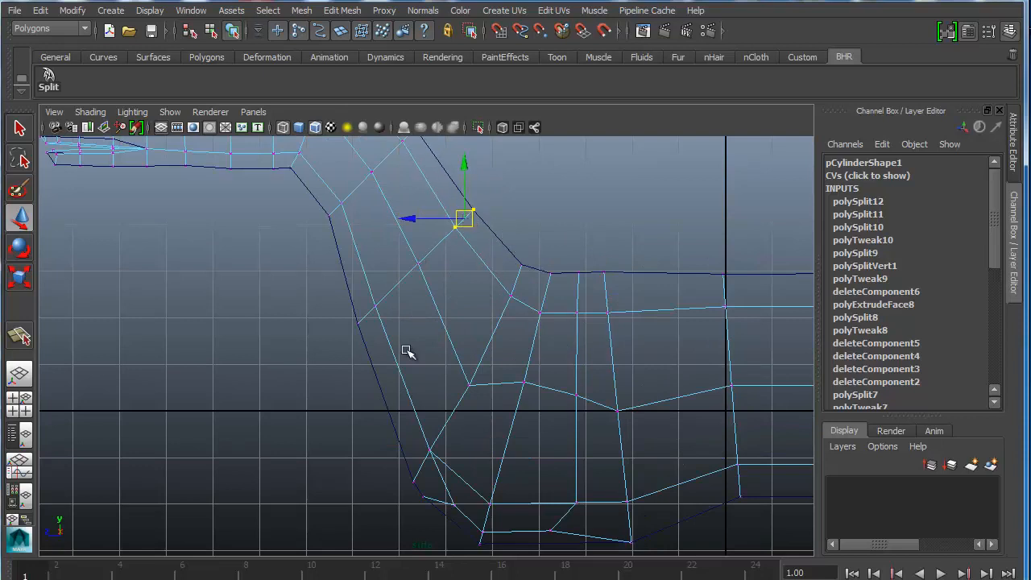
Insert an edge loop across the lower neck, about midway between the existing neck loop and the shoulder
right_drag(487, 265, 509, 243)
click(492, 290)
shift+right_click(487, 267)
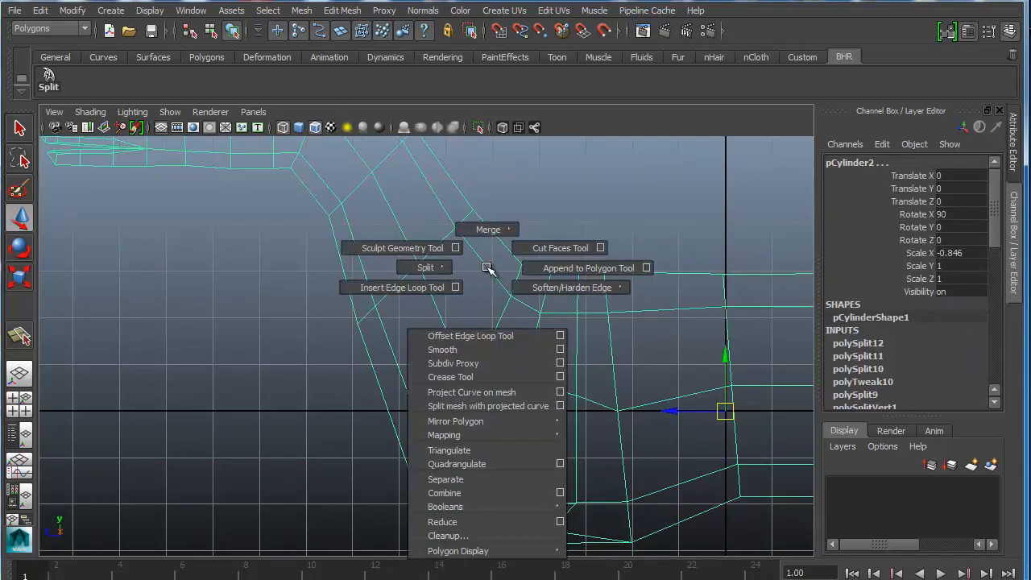
shift+right_drag(487, 267, 417, 293)
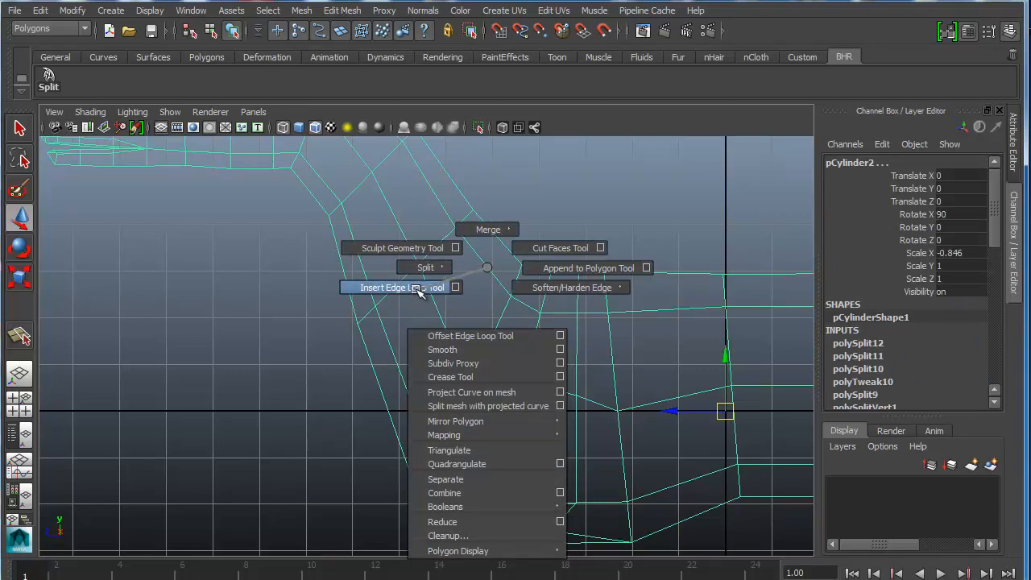
shift+right_drag(417, 291, 418, 291)
click(403, 365)
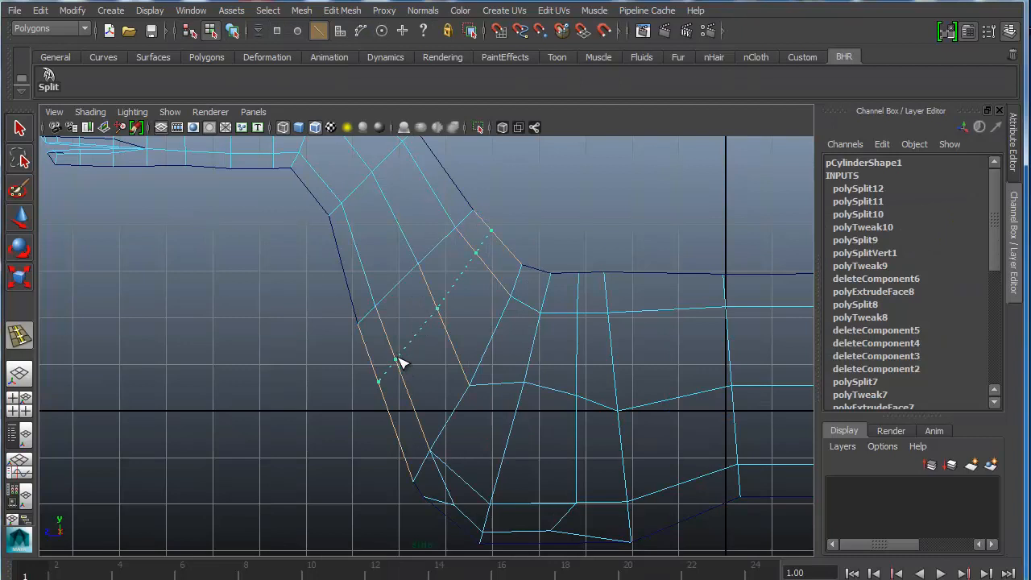
click(18, 126)
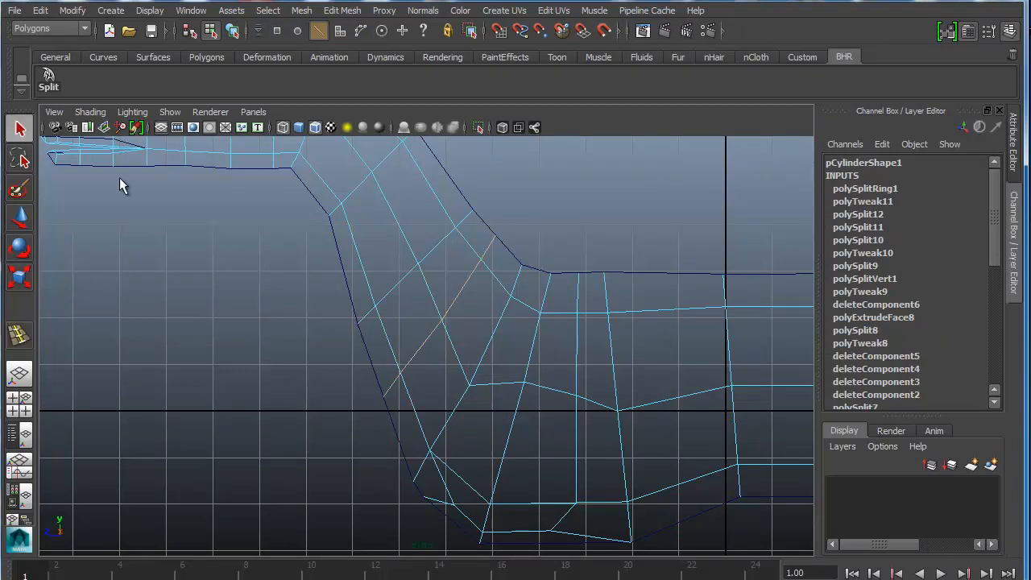
Move the edge loop above the new one slightly up and forward along the neck
alt+middle_drag(449, 315, 450, 288)
right_drag(422, 240, 419, 196)
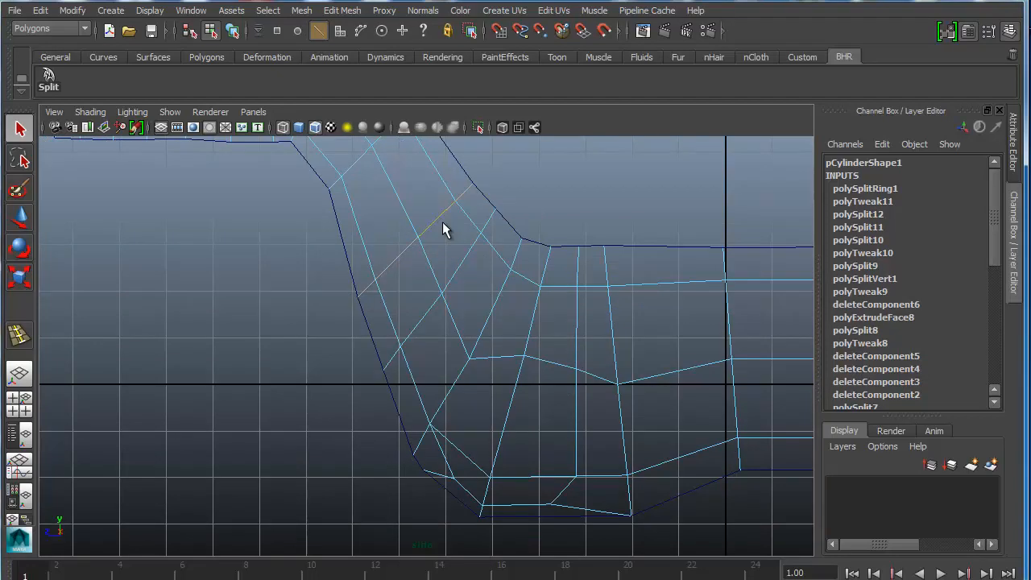
key(w)
click(442, 226)
drag(414, 239, 408, 219)
alt+middle_drag(409, 220, 427, 256)
Adjust individual vertices of the neck loops in the side view to even out their spacing
right_drag(468, 219, 546, 201)
drag(447, 246, 465, 215)
drag(357, 335, 386, 297)
click(424, 261)
drag(424, 261, 421, 262)
Reposition the centreline vertices at the front of the chest to smooth its lower profile
alt+middle_drag(560, 499, 556, 373)
key(space)
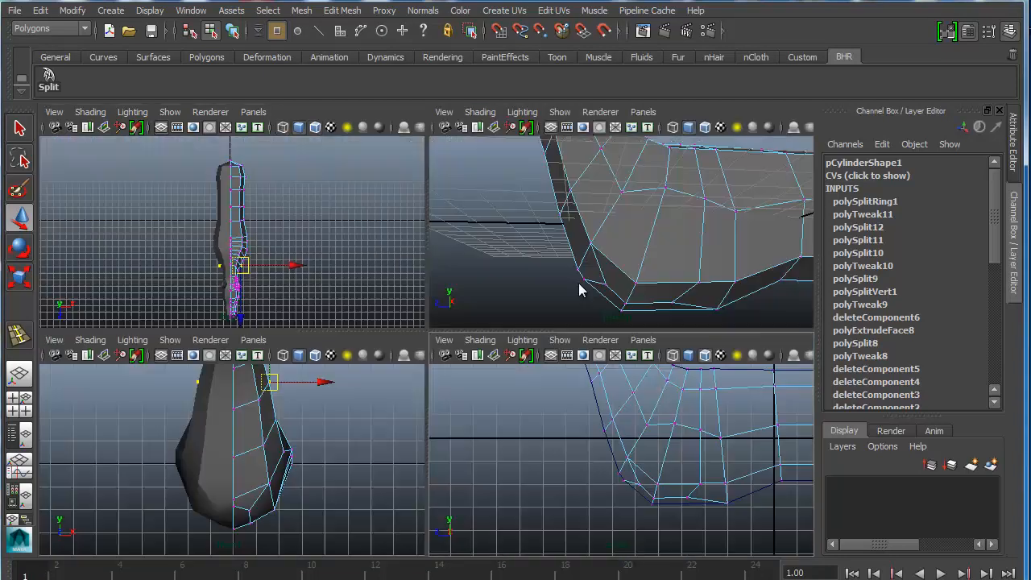
key(space)
alt+drag(463, 387, 338, 391)
key(space)
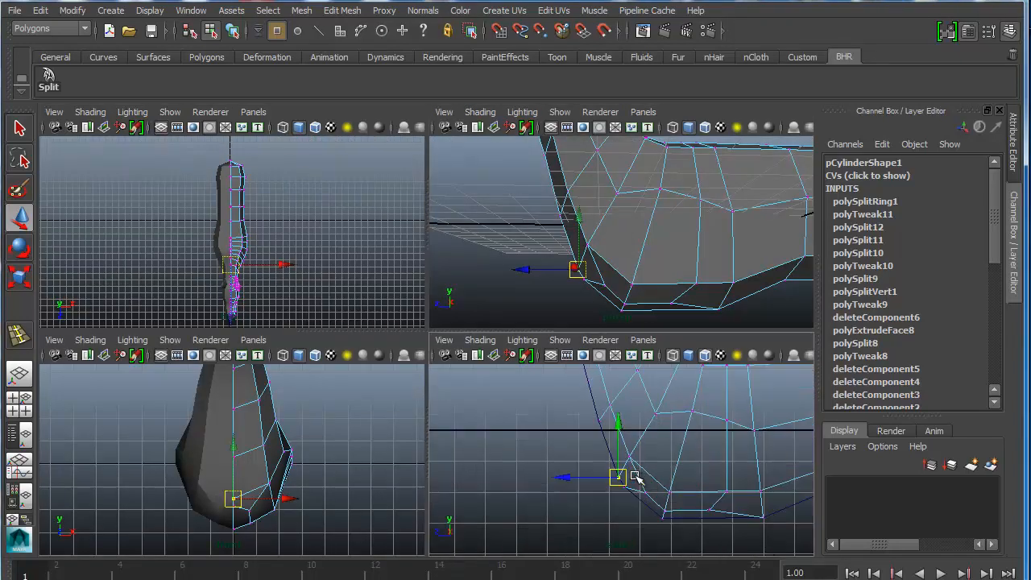
mouse_move(617, 483)
mouse_down()
mouse_move(610, 460)
mouse_move(633, 455)
mouse_move(626, 446)
mouse_move(642, 465)
mouse_move(612, 466)
mouse_up()
drag(614, 467, 633, 511)
click(627, 496)
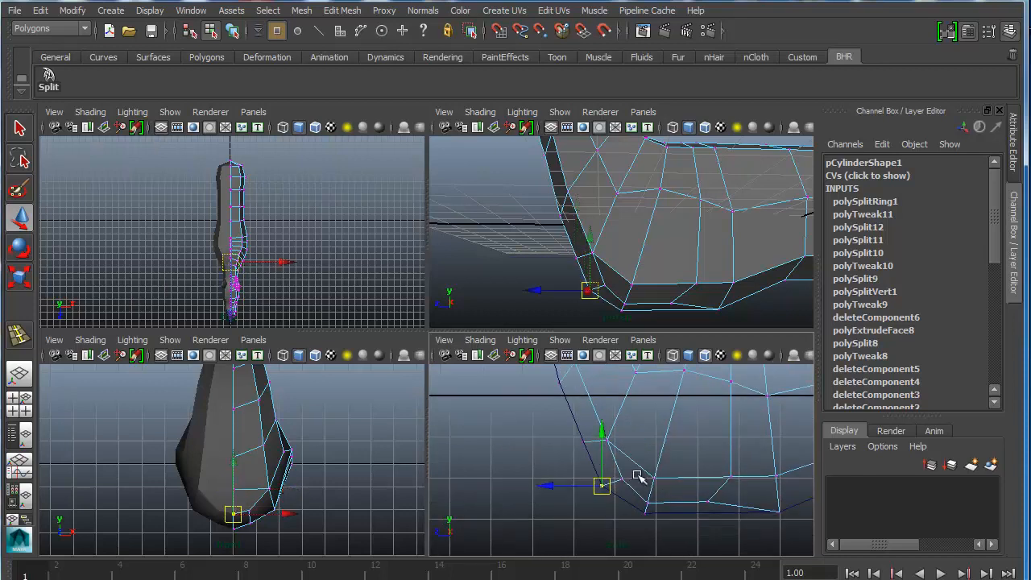
Extrude the four adjoining faces on the lower shoulder together to start the front leg
key(space)
alt+drag(492, 406, 512, 367)
right_drag(513, 366, 500, 398)
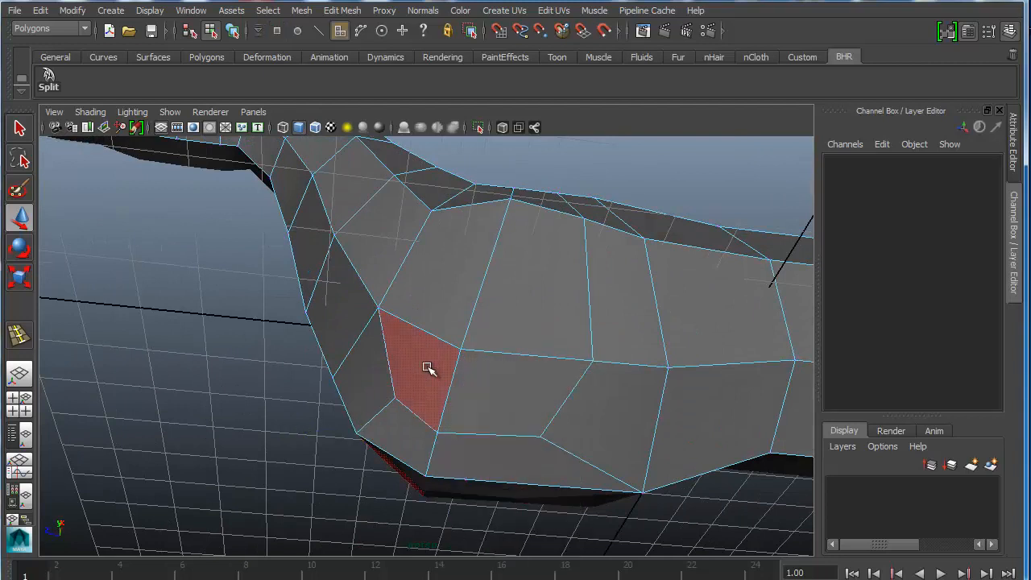
click(428, 368)
shift+click(499, 364)
shift+click(520, 309)
shift+click(460, 262)
alt+drag(419, 340, 481, 347)
click(343, 11)
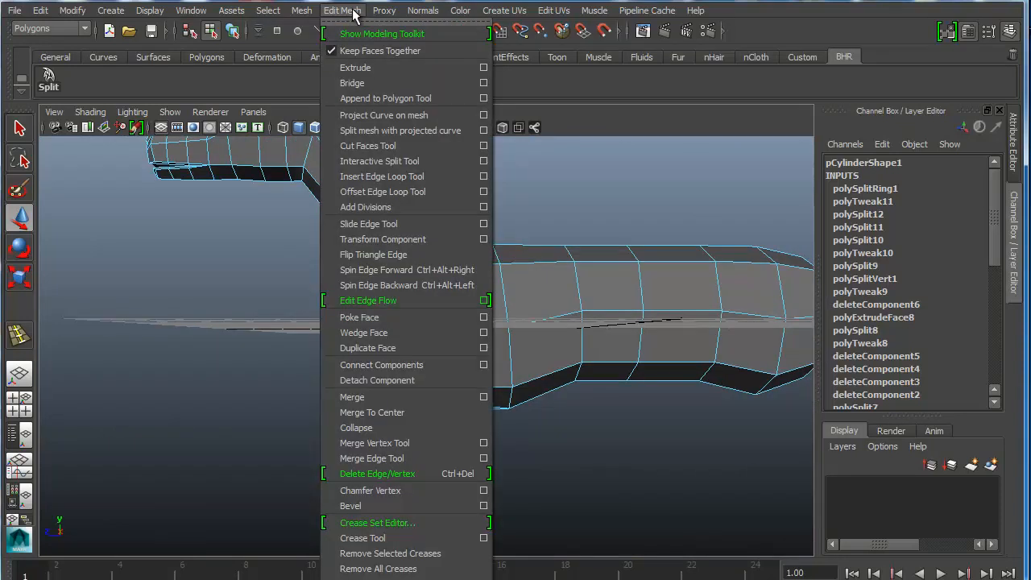
click(368, 67)
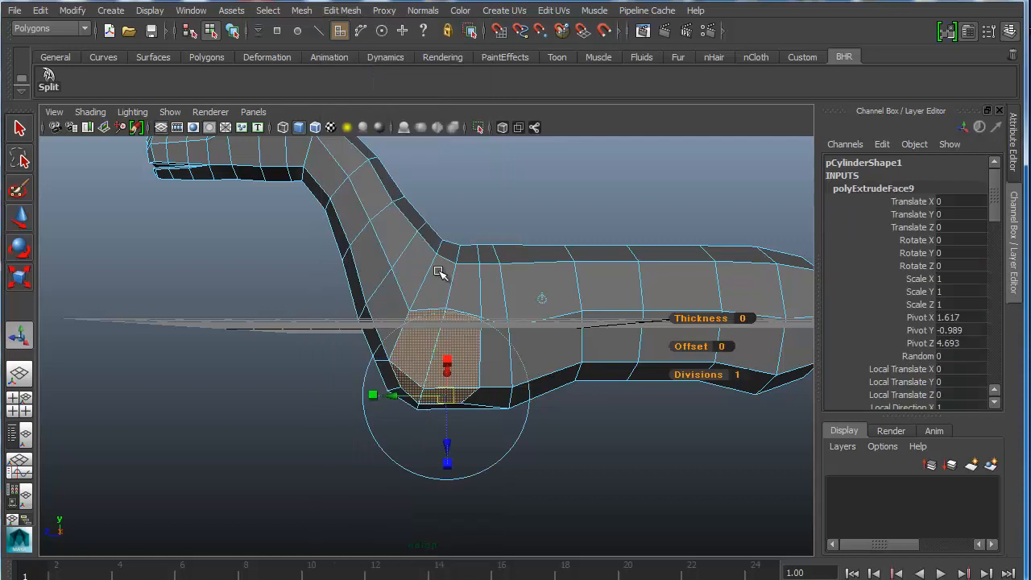
Pull the leg extrusion straight down to a Translate Y of -4.347 and flatten its end with a Y scale near zero
alt+middle_drag(409, 338, 411, 303)
click(544, 265)
alt+middle_drag(446, 415, 455, 365)
alt+drag(446, 269, 449, 292)
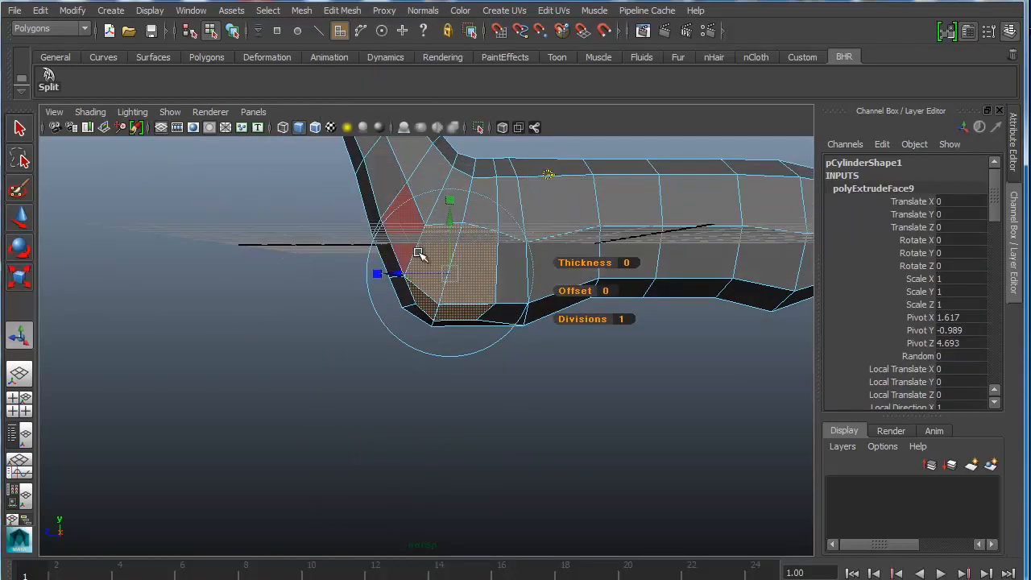
drag(452, 224, 476, 394)
alt+drag(475, 394, 436, 385)
drag(475, 468, 475, 458)
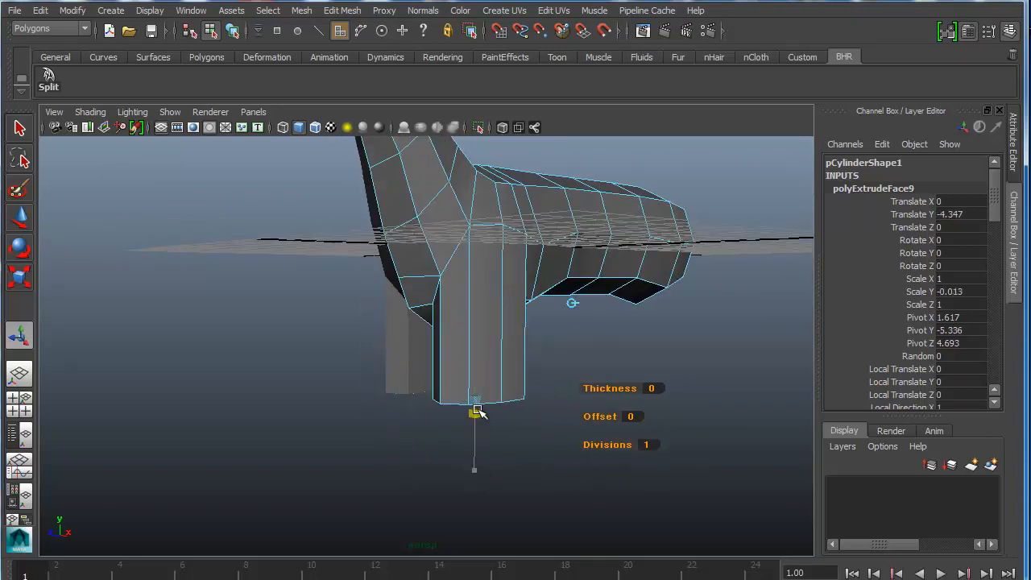
drag(481, 401, 480, 401)
Narrow the leg's end to a Z scale of 0.612, raise it to shorten the leg, and shift it outward
alt+drag(481, 400, 449, 375)
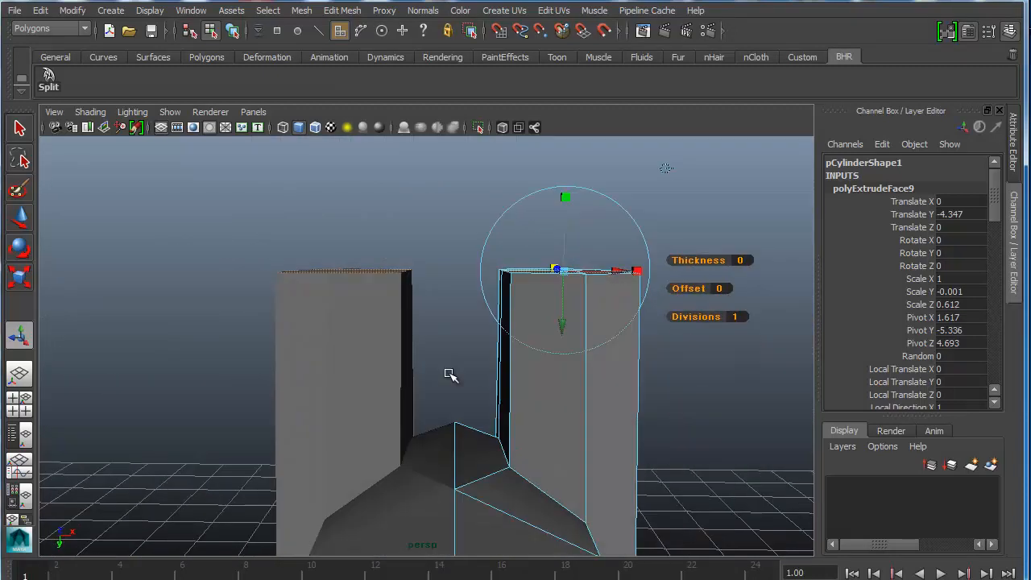
drag(565, 320, 566, 375)
alt+drag(530, 343, 538, 356)
drag(619, 326, 684, 326)
alt+drag(564, 369, 511, 372)
drag(567, 312, 552, 312)
alt+drag(494, 359, 520, 422)
alt+middle_drag(495, 373, 459, 347)
alt+drag(458, 347, 460, 343)
Move the rear vertices of the leg's end face inward to round its outline
click(467, 374)
right_drag(454, 352, 386, 353)
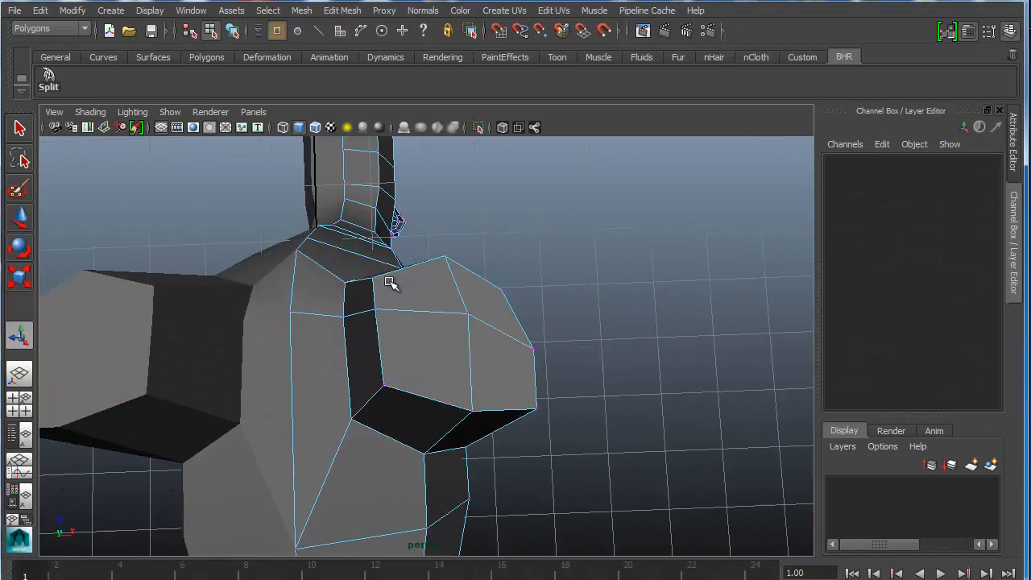
click(535, 409)
mouse_move(523, 416)
alt+mouse_down()
mouse_move(527, 438)
mouse_move(520, 401)
alt+mouse_up()
key(w)
click(469, 423)
drag(471, 425, 456, 420)
Move the centre, front outer and side outer vertices of the leg's end inward for a rounder shape
click(467, 331)
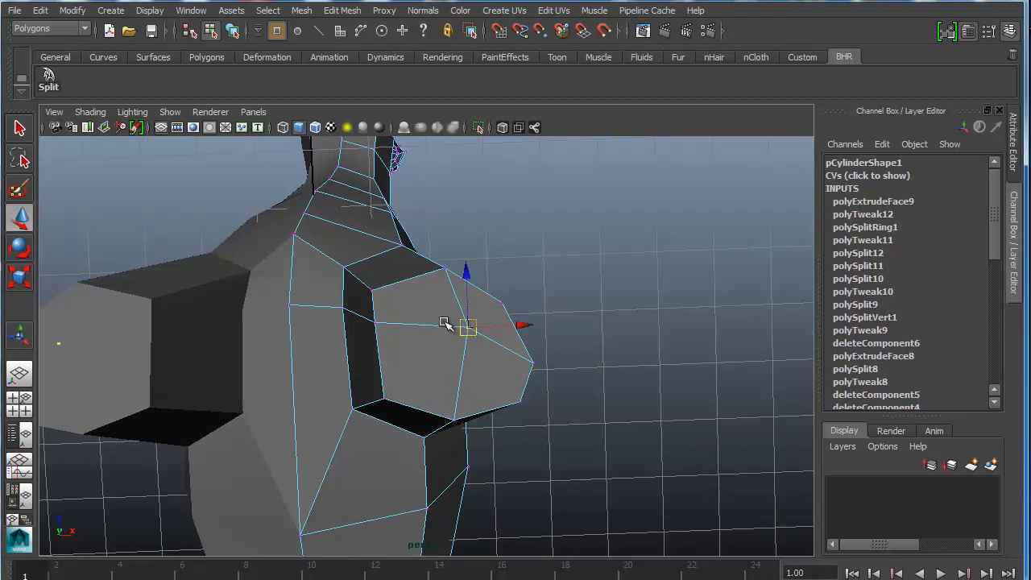
drag(471, 332, 453, 327)
click(501, 302)
drag(499, 298, 492, 288)
click(534, 363)
drag(533, 363, 515, 330)
Shift the middle vertices on the leg's inner side, at its end and base, back together
click(374, 321)
shift+click(342, 307)
drag(357, 314, 357, 334)
click(521, 397)
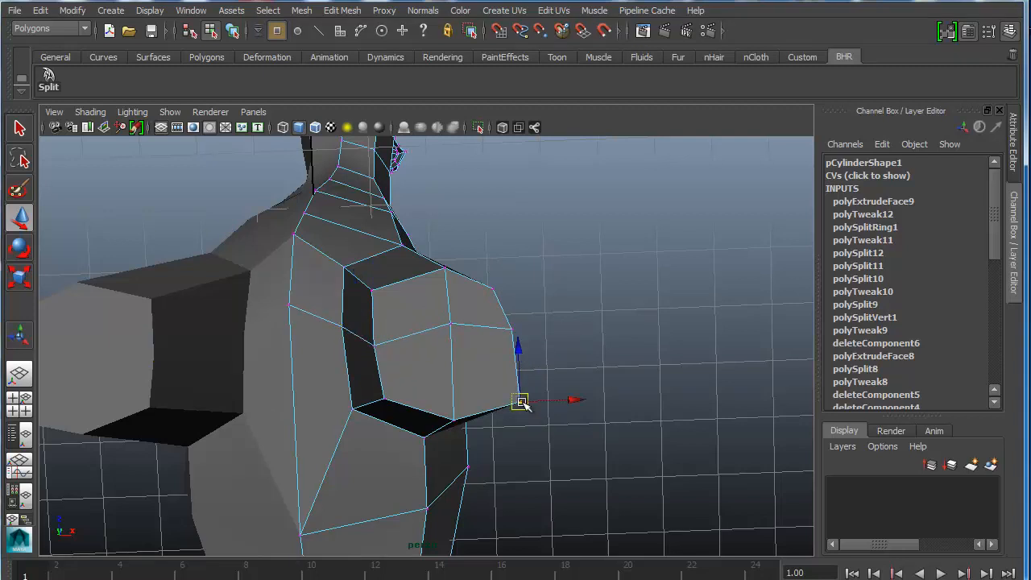
From below, move the centre and outer middle vertices of the leg's end back and its inner front vertex outward
alt+drag(499, 385, 394, 375)
click(451, 355)
drag(451, 355, 424, 352)
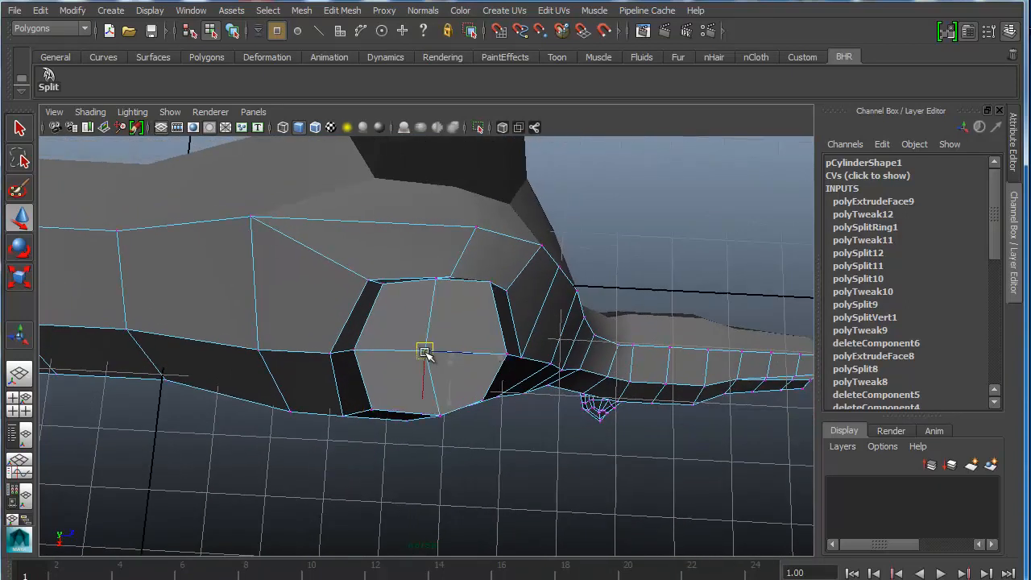
click(442, 417)
drag(442, 417, 428, 414)
click(485, 401)
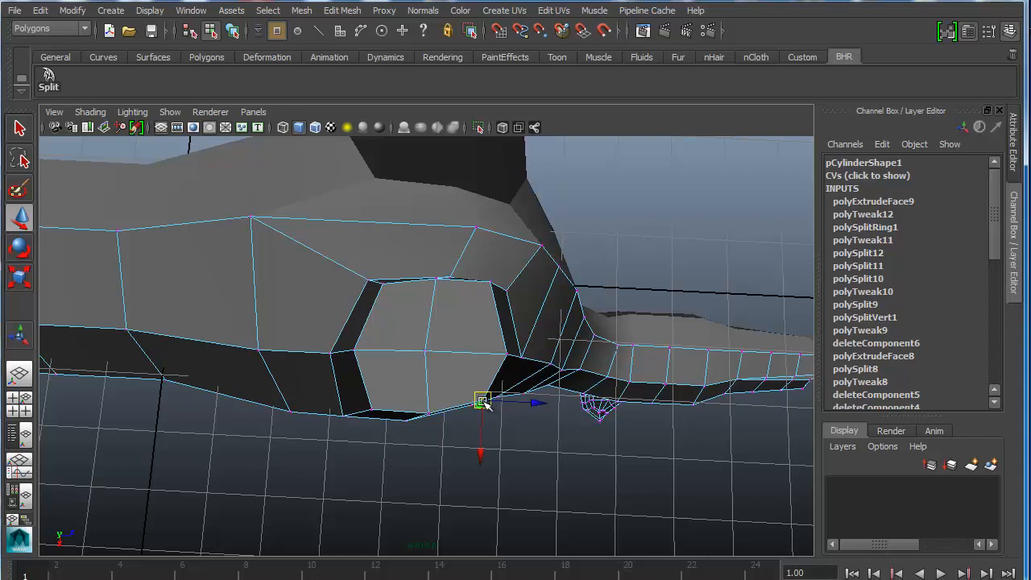
click(486, 281)
drag(487, 281, 489, 293)
Adjust the inner vertices at the leg's lower end to even out its outline
alt+drag(492, 377, 350, 296)
click(337, 295)
click(459, 271)
alt+drag(456, 325, 412, 280)
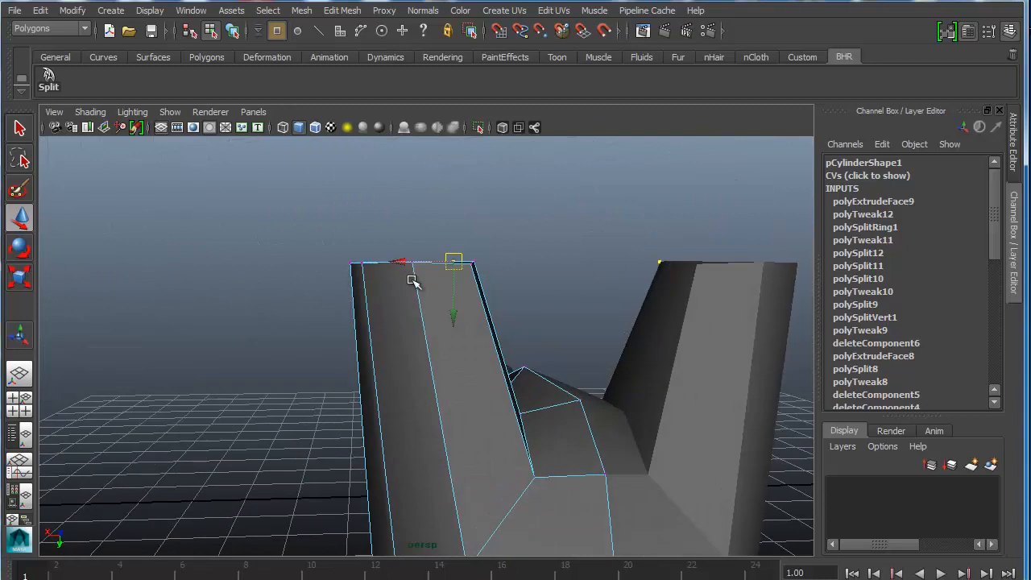
drag(256, 273, 256, 272)
Move the middle vertex at the leg's inner base toward the belly centreline
alt+drag(402, 269, 395, 420)
key(r)
key(w)
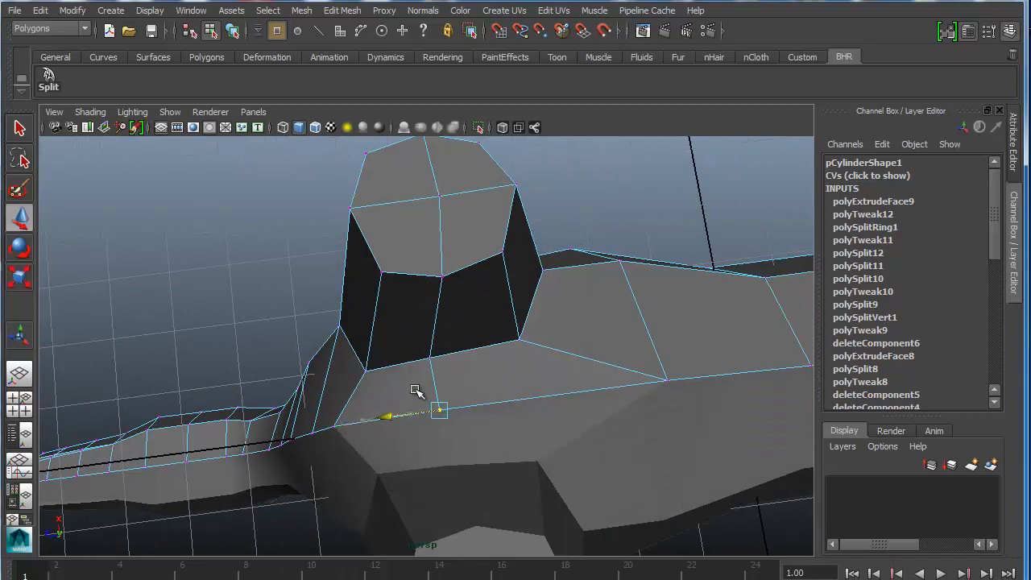
key(q)
click(429, 360)
key(w)
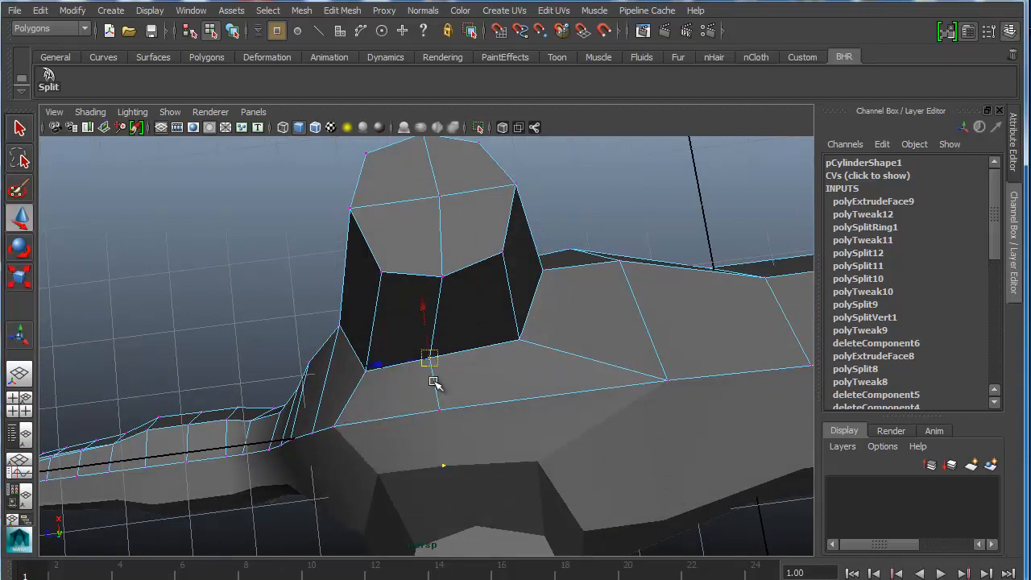
drag(424, 323, 425, 330)
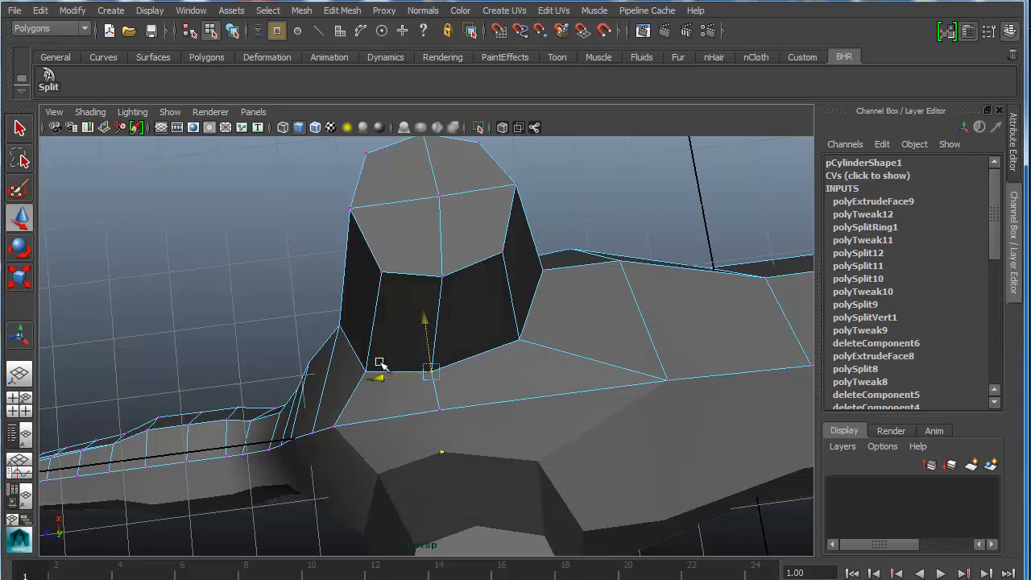
Select the faces at the leg's lower end and move them slightly forward in the side view
alt+drag(366, 372, 444, 356)
right_drag(441, 355, 442, 393)
alt+drag(525, 368, 508, 396)
click(505, 372)
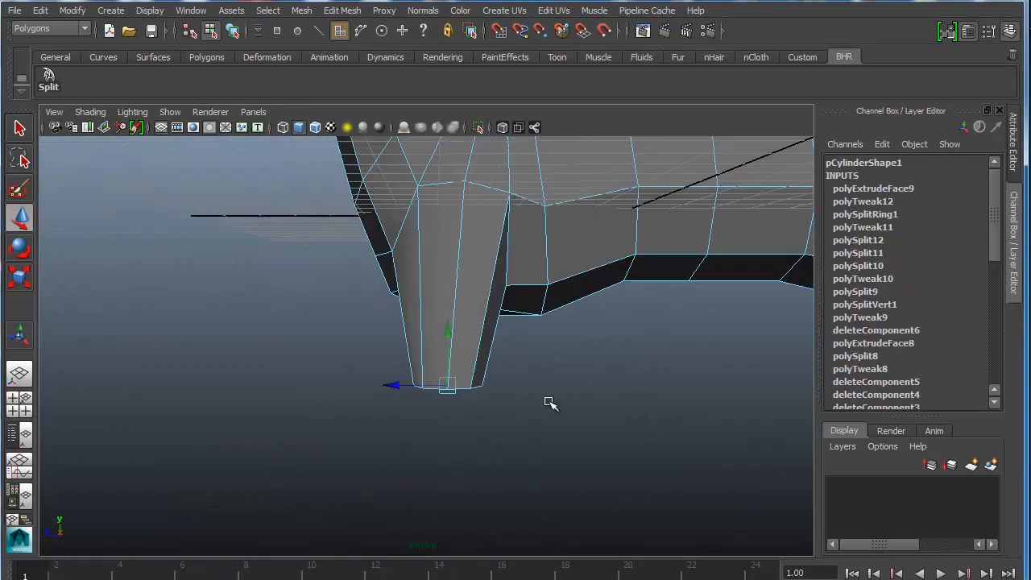
key(space)
key(space)
alt+middle_drag(563, 338, 503, 168)
scroll(548, 320, down, 5)
scroll(499, 362, up, 1)
alt+middle_drag(500, 363, 513, 398)
click(382, 377)
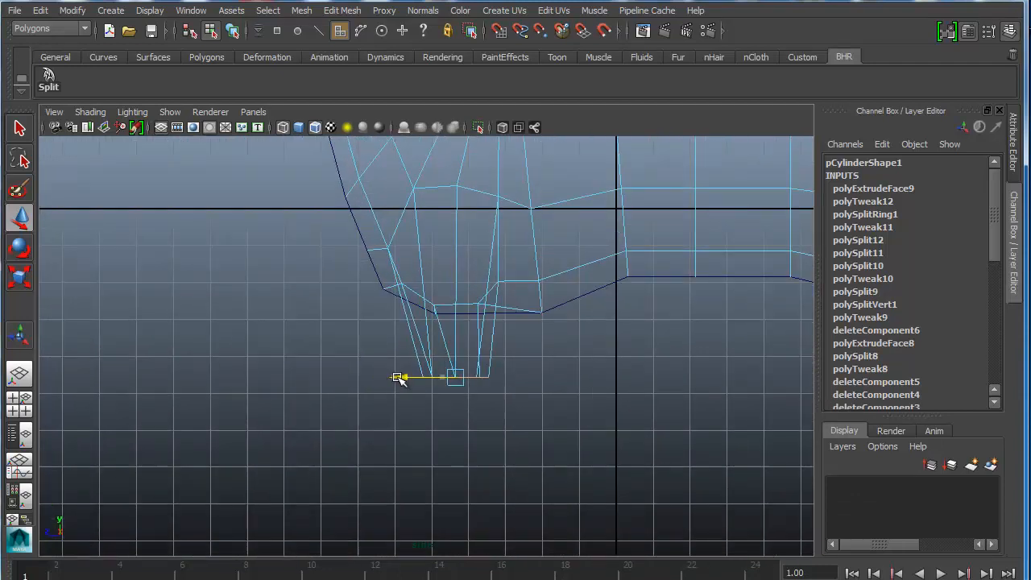
mouse_move(389, 377)
mouse_down()
mouse_move(364, 373)
mouse_move(394, 373)
mouse_up()
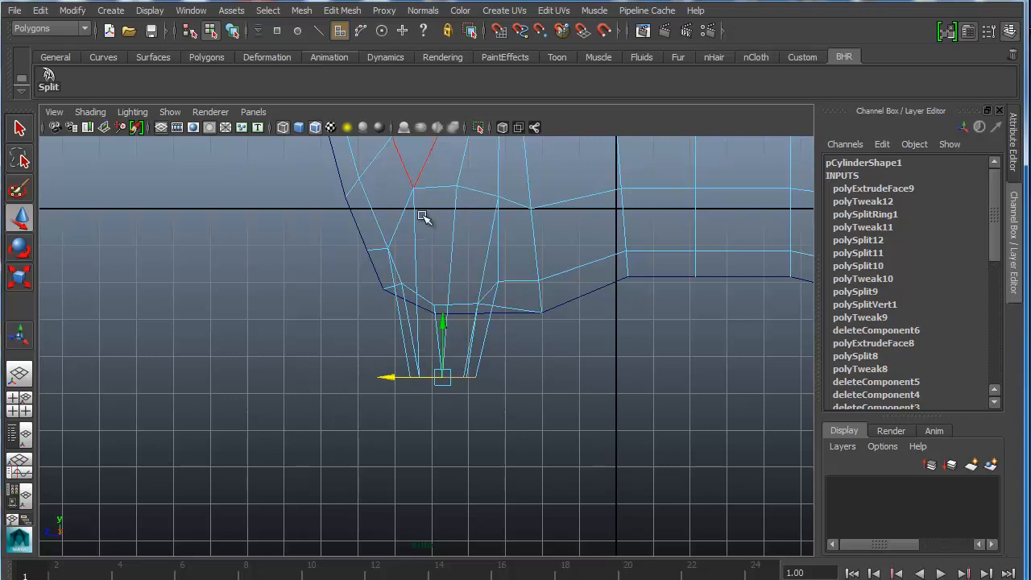
Extrude the leg's end faces straight down along the world Y axis by about 7.51 units
shift+right_drag(465, 375, 470, 409)
scroll(499, 349, down, 1)
alt+middle_drag(500, 350, 498, 256)
click(550, 182)
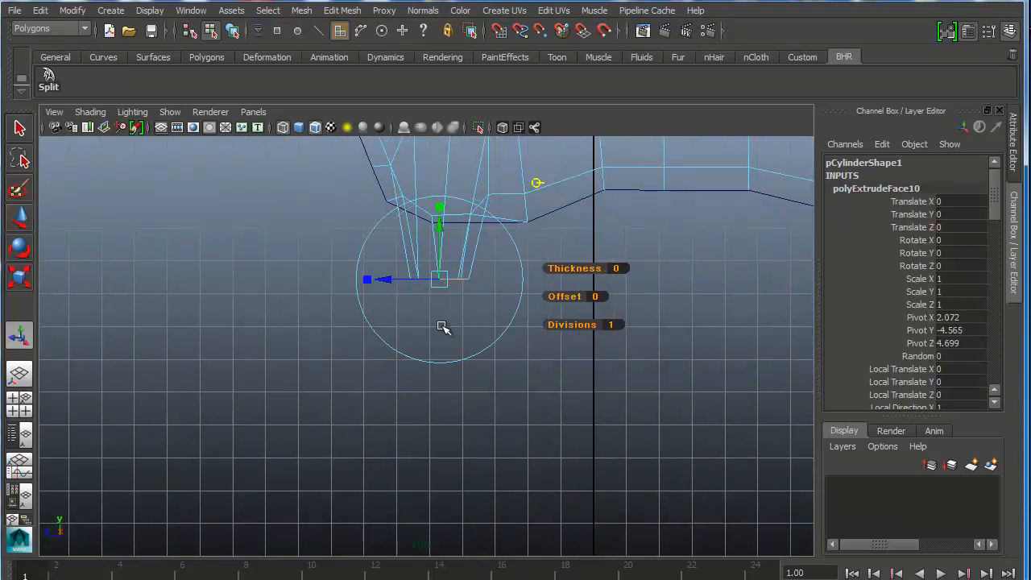
drag(440, 226, 440, 493)
scroll(467, 404, down, 1)
scroll(467, 405, down, 3)
alt+middle_drag(459, 335, 457, 353)
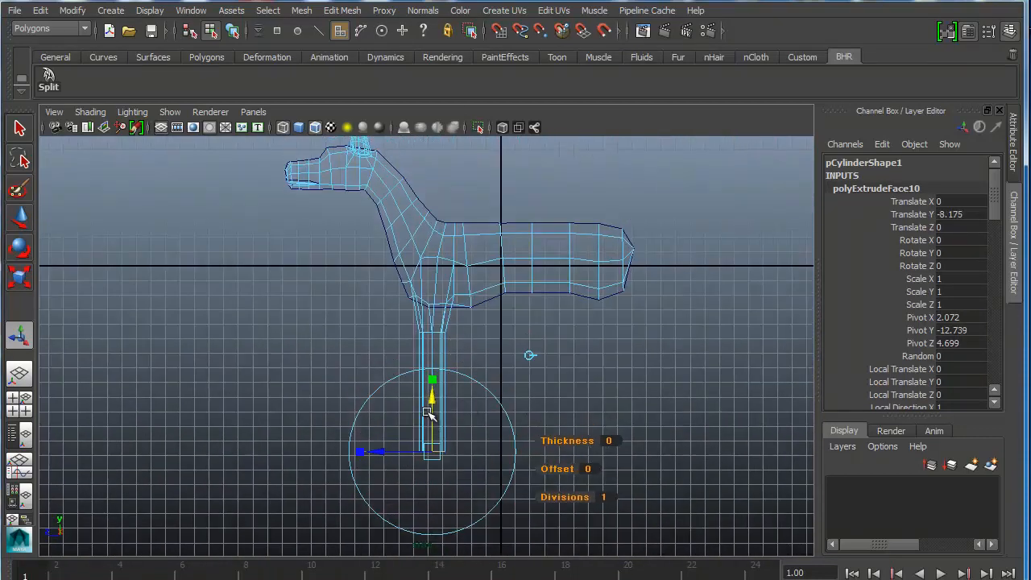
drag(431, 400, 427, 392)
scroll(439, 416, up, 1)
scroll(445, 399, up, 1)
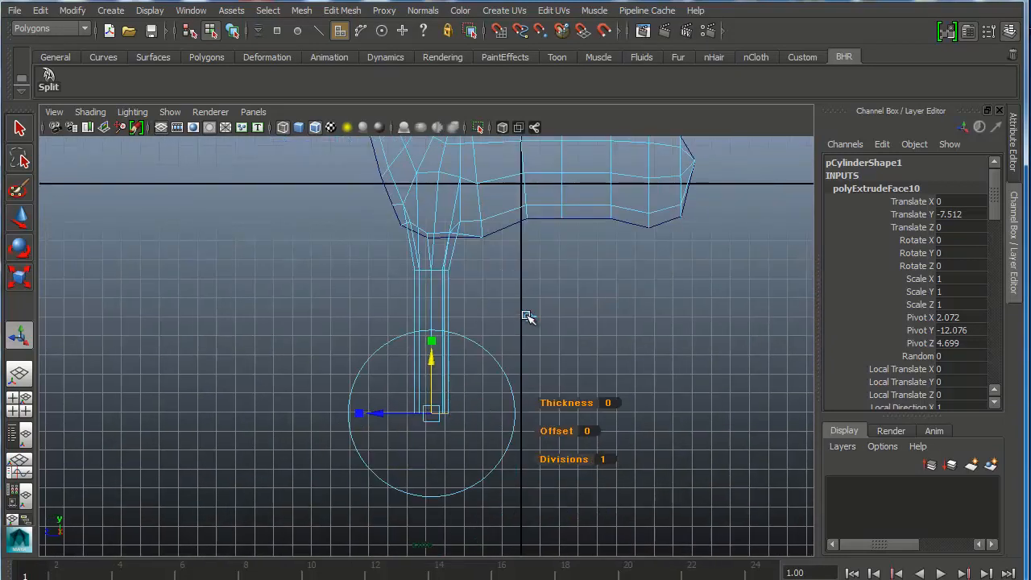
Scale the extruded leg end uniformly to about 0.617 and set the extrusion to 4 divisions
click(361, 414)
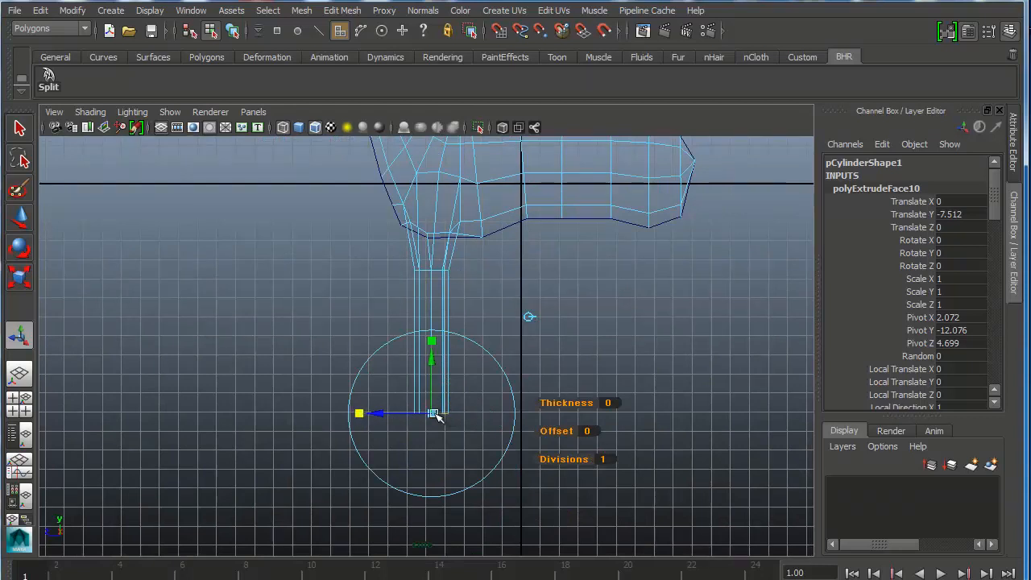
drag(433, 413, 415, 415)
click(605, 459)
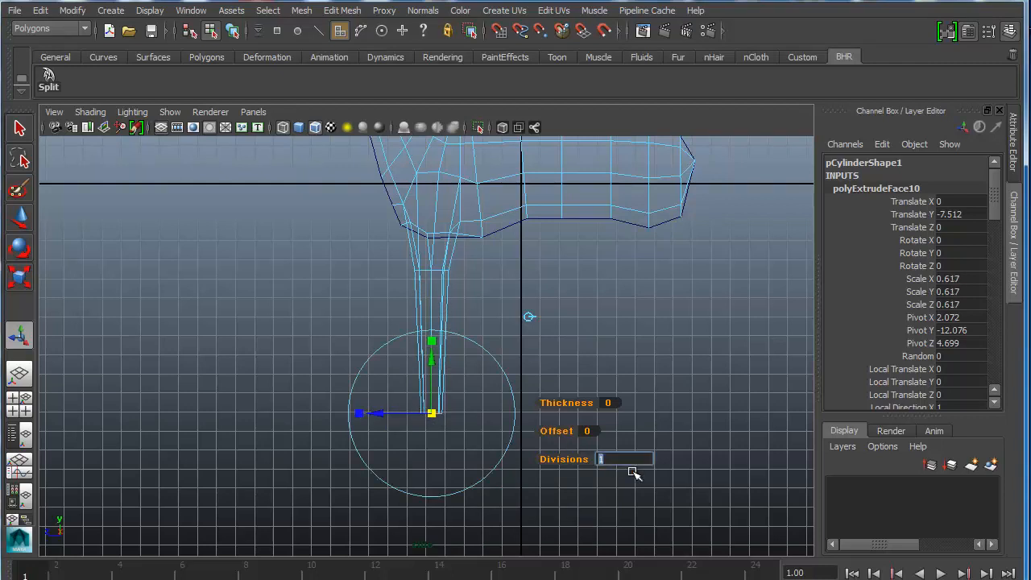
text(4)
key(Return)
mouse_move(437, 336)
alt+middle_down()
mouse_move(437, 450)
mouse_move(439, 334)
alt+middle_up()
scroll(470, 408, up, 1)
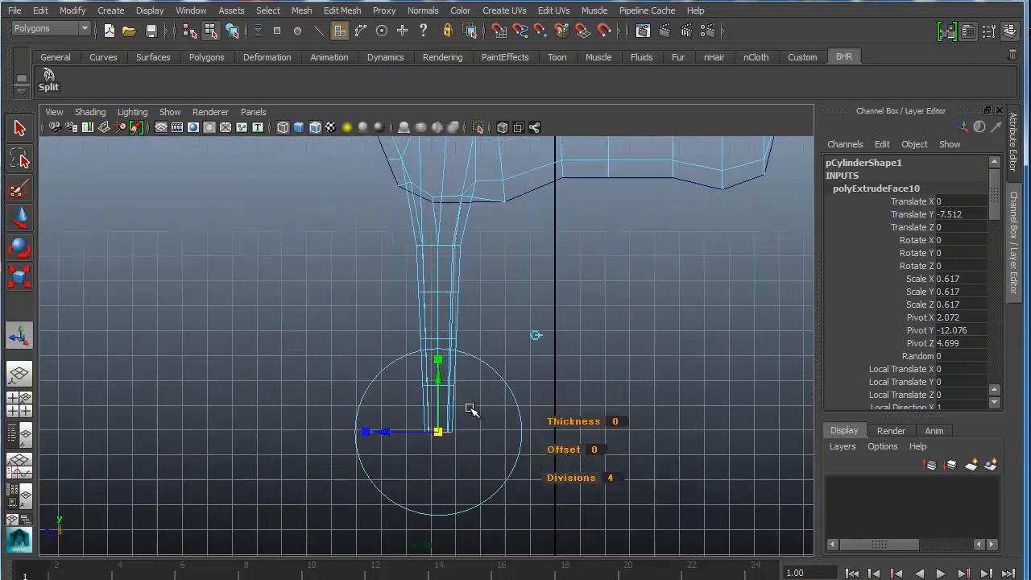
Extrude the leg's end faces another 1.9 units straight down with 2 divisions
scroll(470, 408, up, 1)
key(ctrl+e)
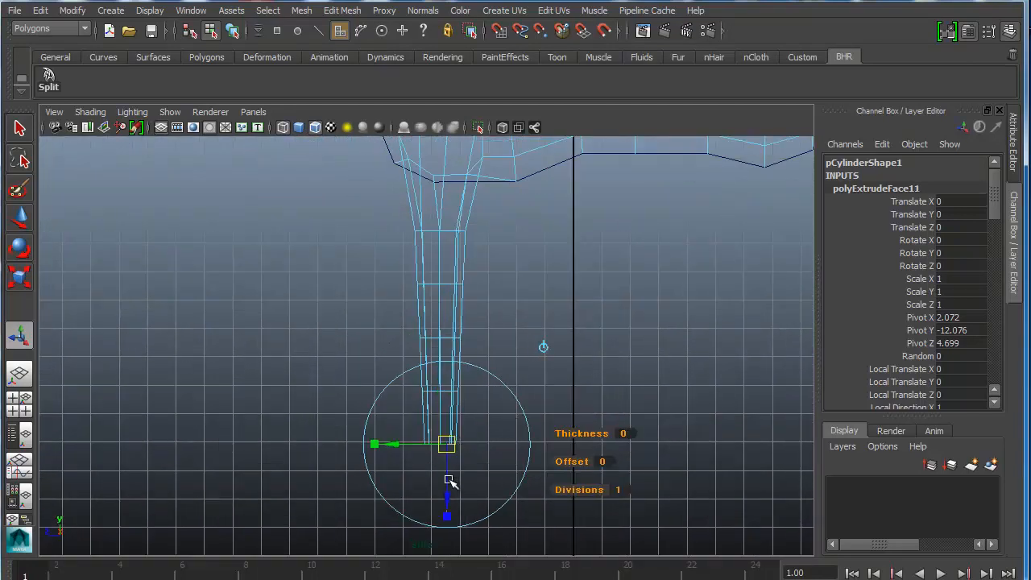
click(544, 348)
drag(443, 402, 444, 468)
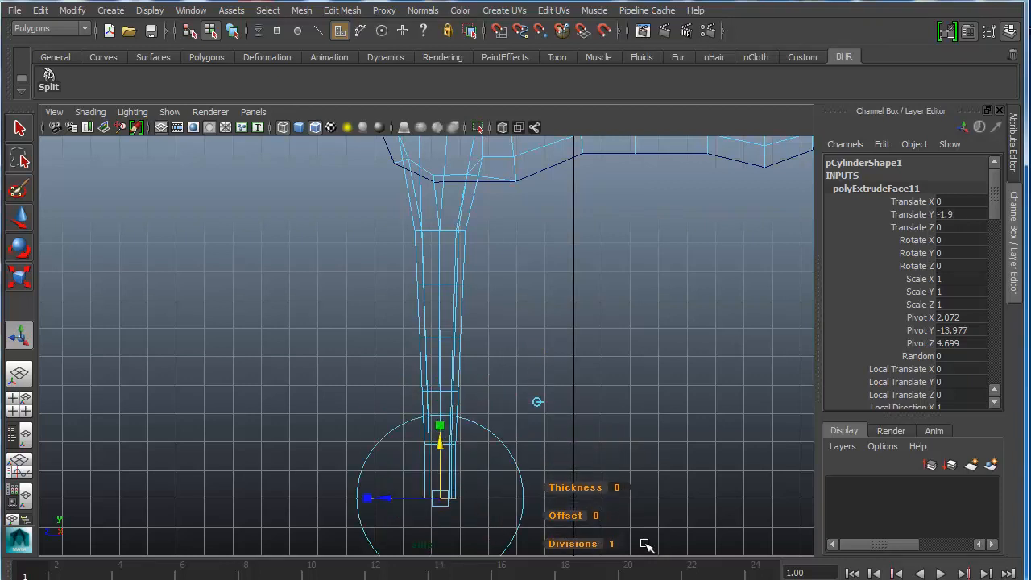
click(610, 544)
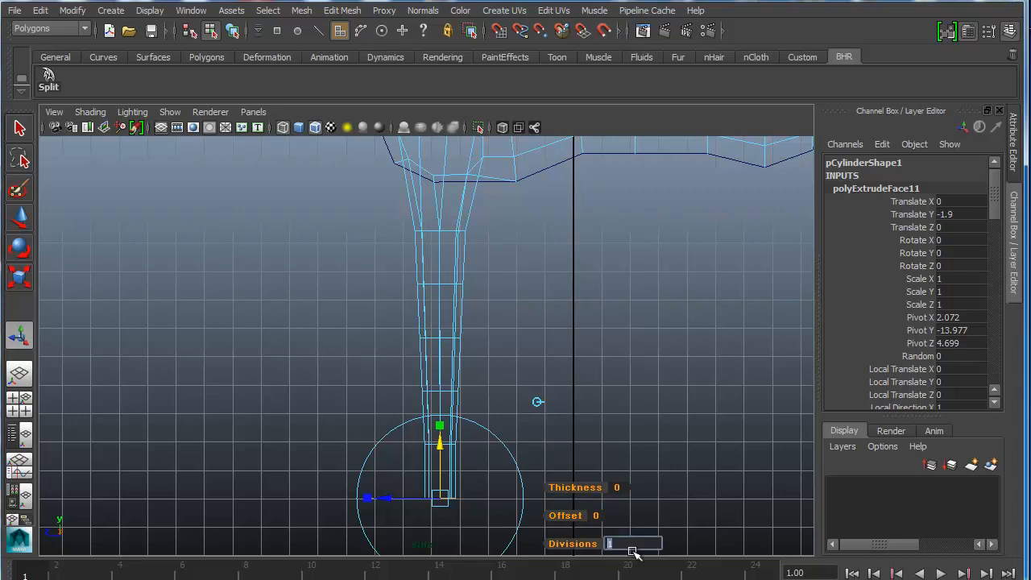
text(2)
key(Return)
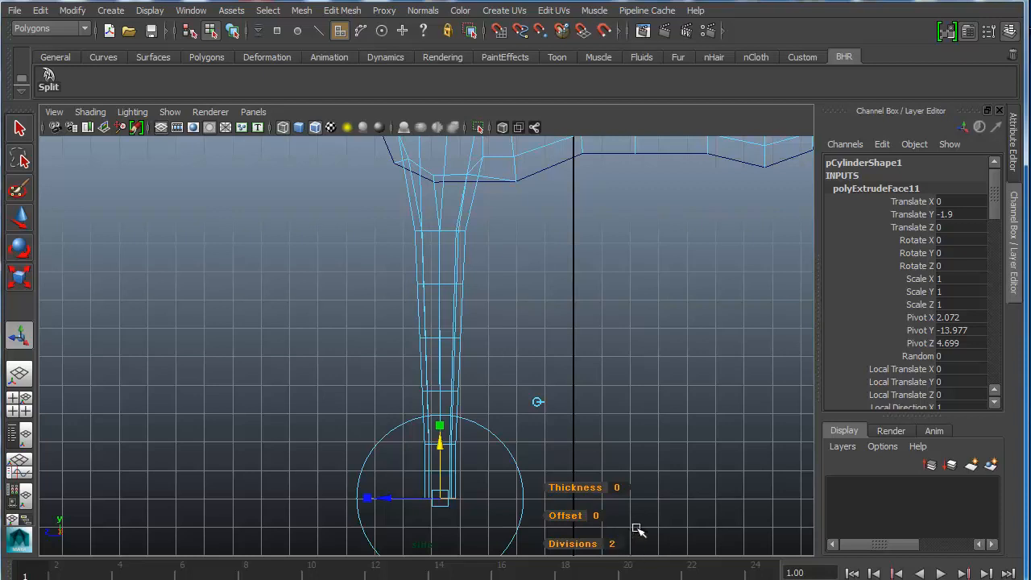
click(707, 492)
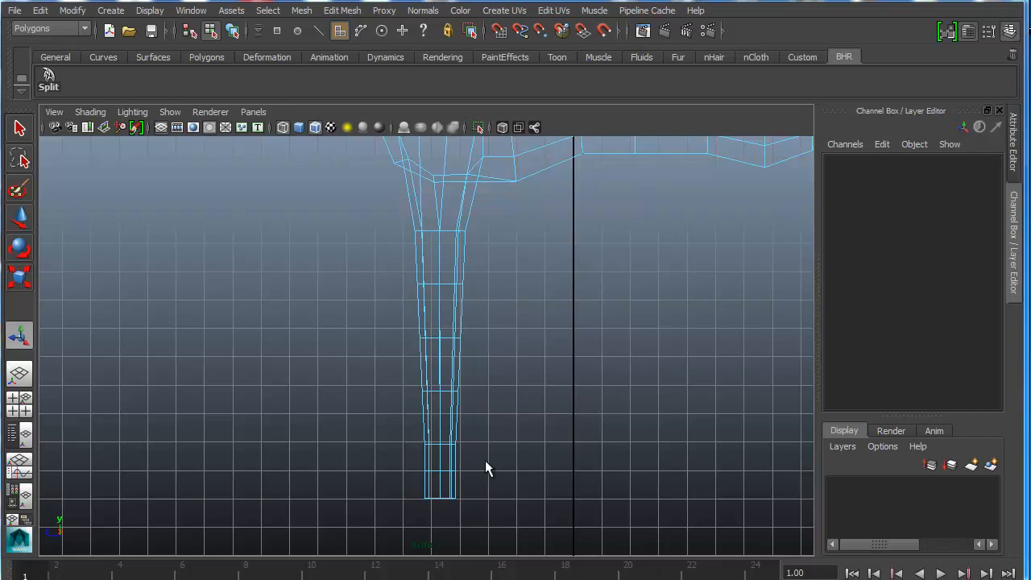
Extrude the front faces of the leg's lowest segment forward by about 1.23 units and widen them to about 1.64 in X
scroll(504, 403, up, 5)
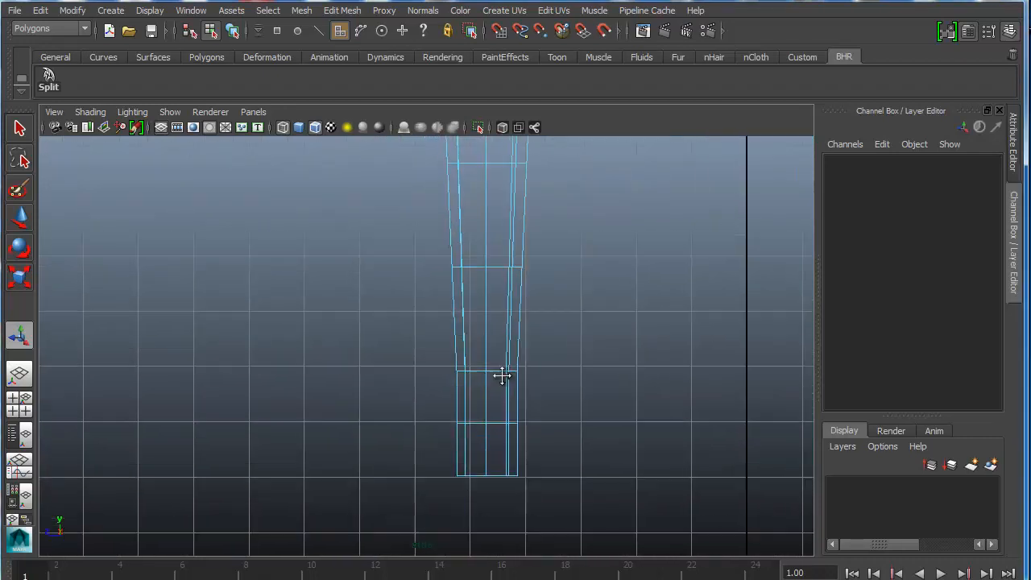
right_drag(494, 384, 468, 382)
right_drag(468, 382, 469, 415)
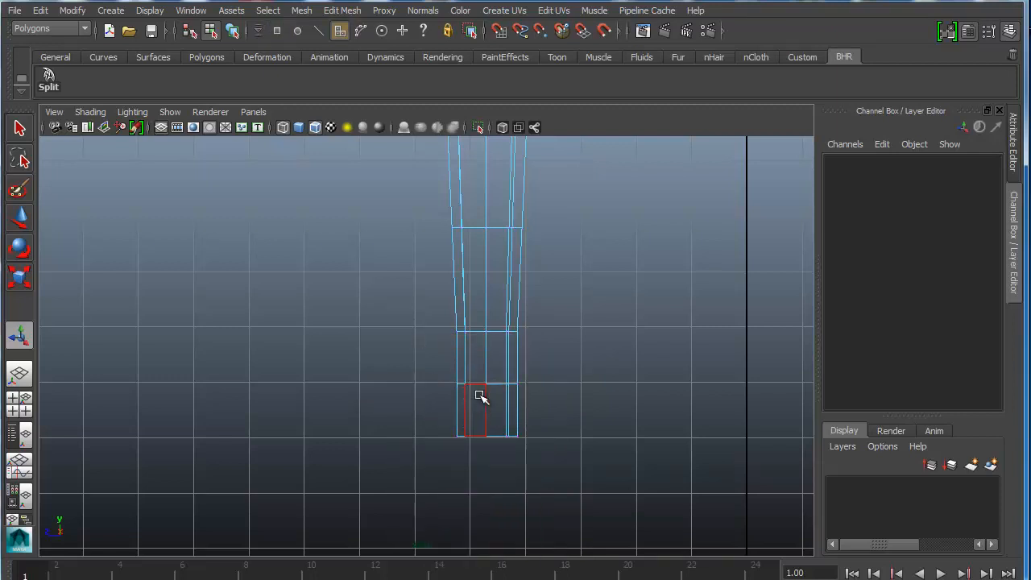
drag(406, 409, 473, 423)
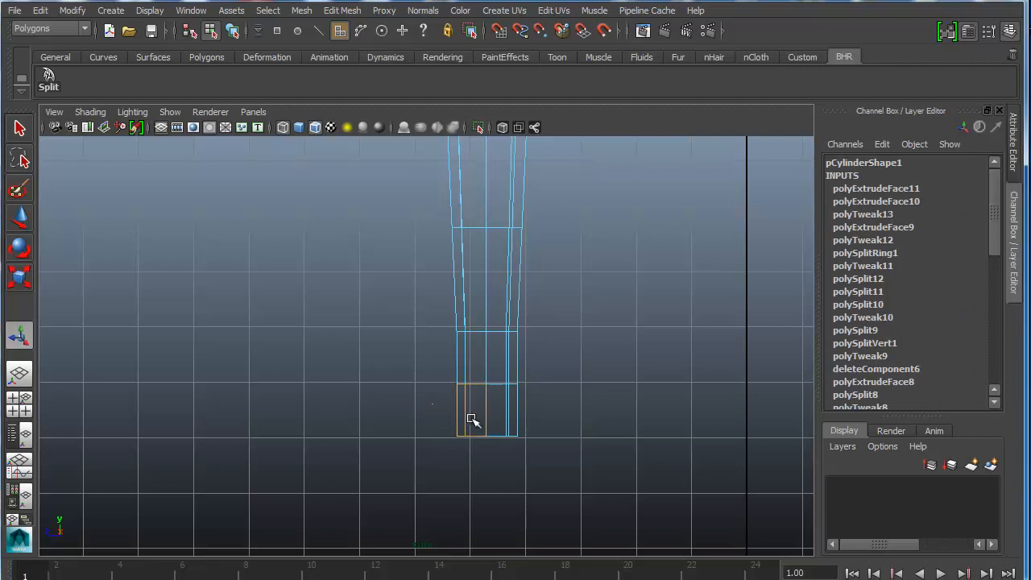
key(space)
alt+drag(593, 233, 663, 265)
alt+middle_drag(663, 265, 644, 152)
scroll(643, 274, up, 3)
alt+middle_drag(645, 279, 644, 201)
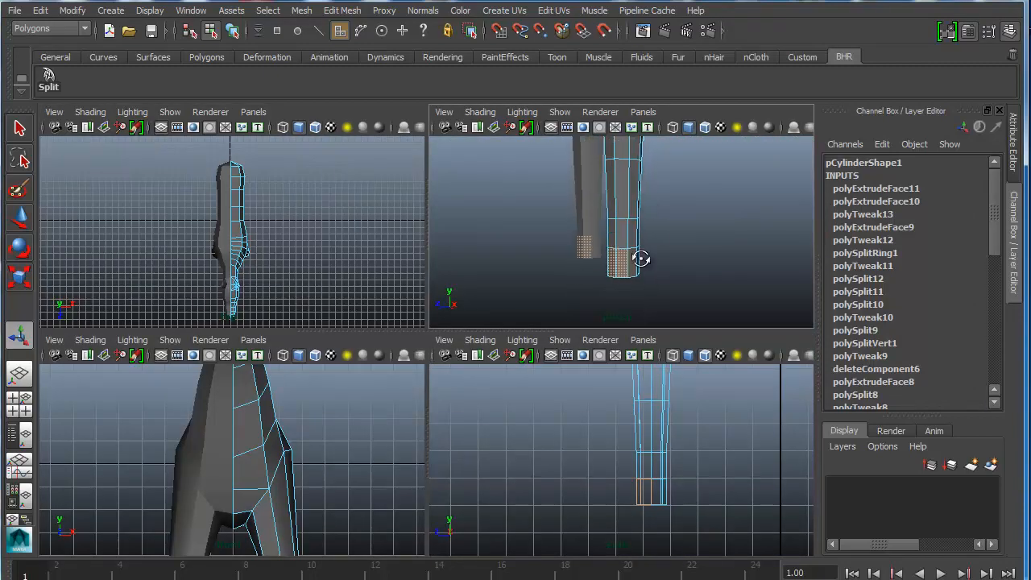
alt+drag(656, 269, 619, 253)
click(343, 10)
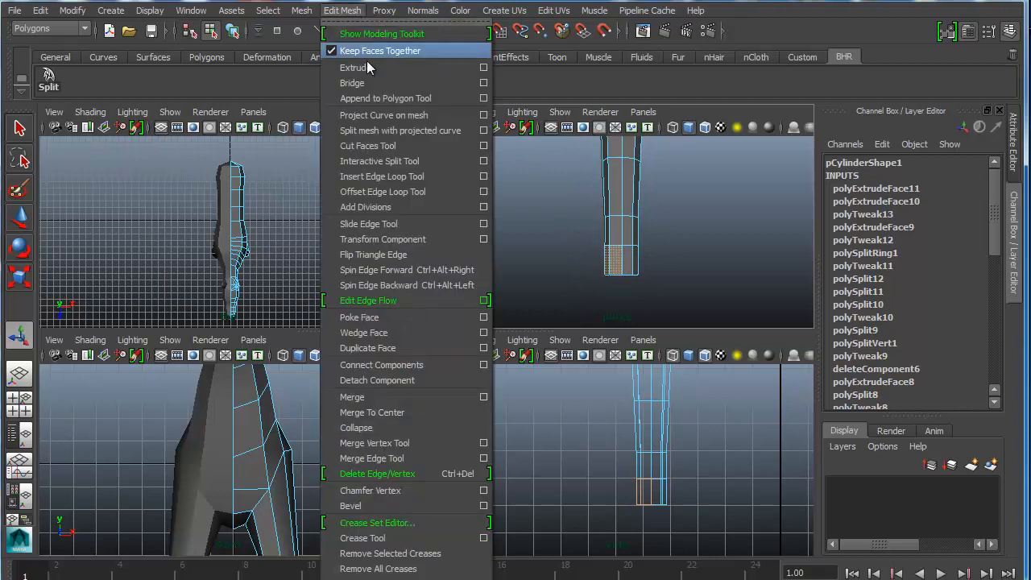
click(367, 46)
click(740, 394)
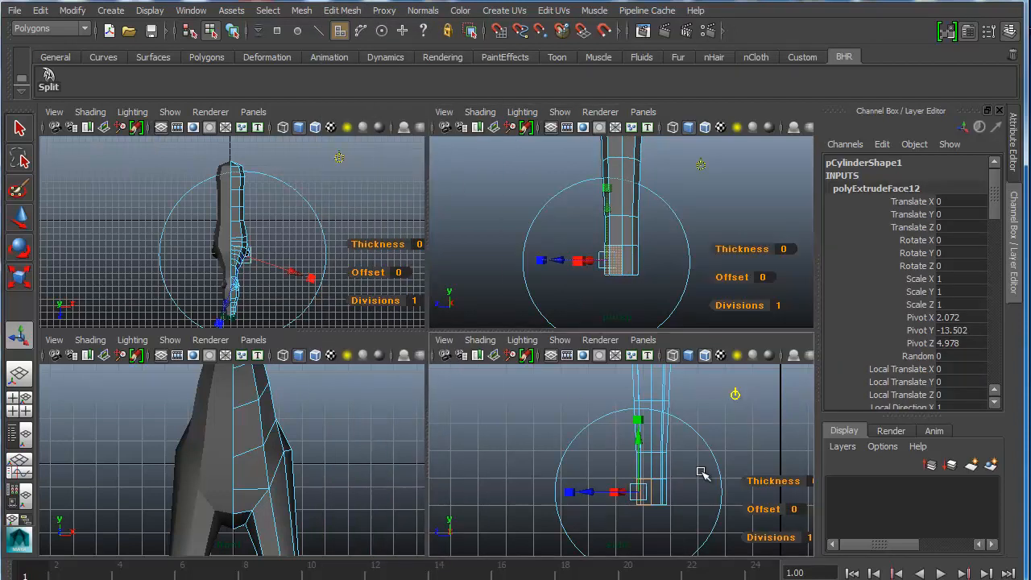
drag(594, 495, 560, 493)
alt+drag(520, 281, 743, 289)
alt+drag(742, 288, 504, 258)
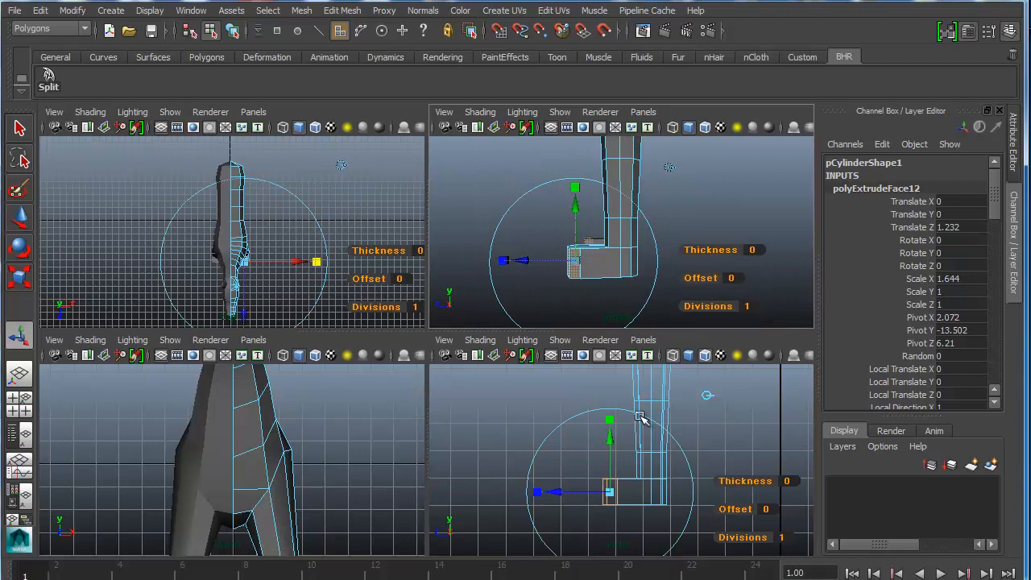
key(space)
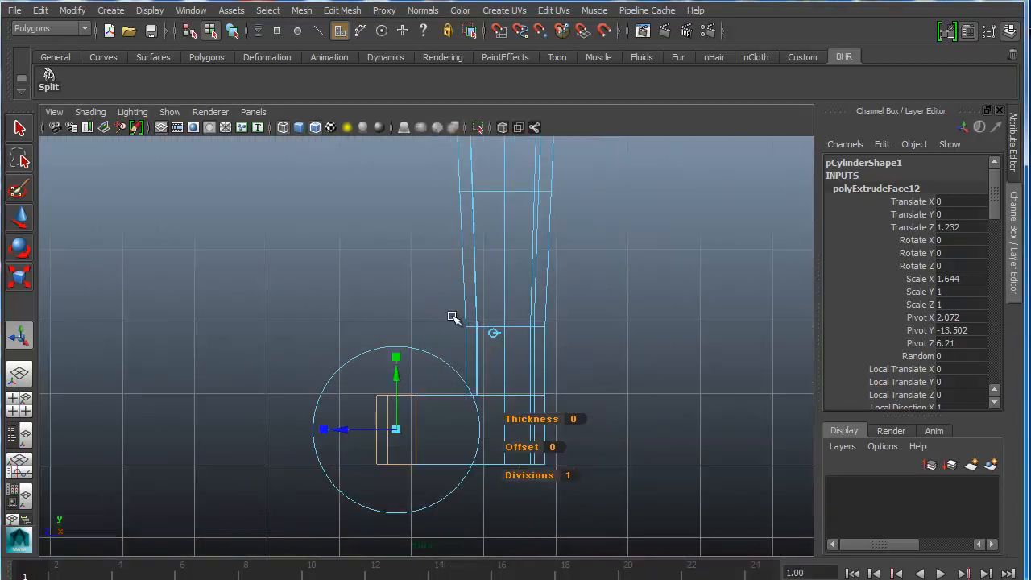
Slope the foot's front by lowering its upper front vertices, then move the bottom and upper front vertices forward
right_drag(530, 330, 474, 327)
drag(294, 330, 409, 412)
key(w)
click(411, 461)
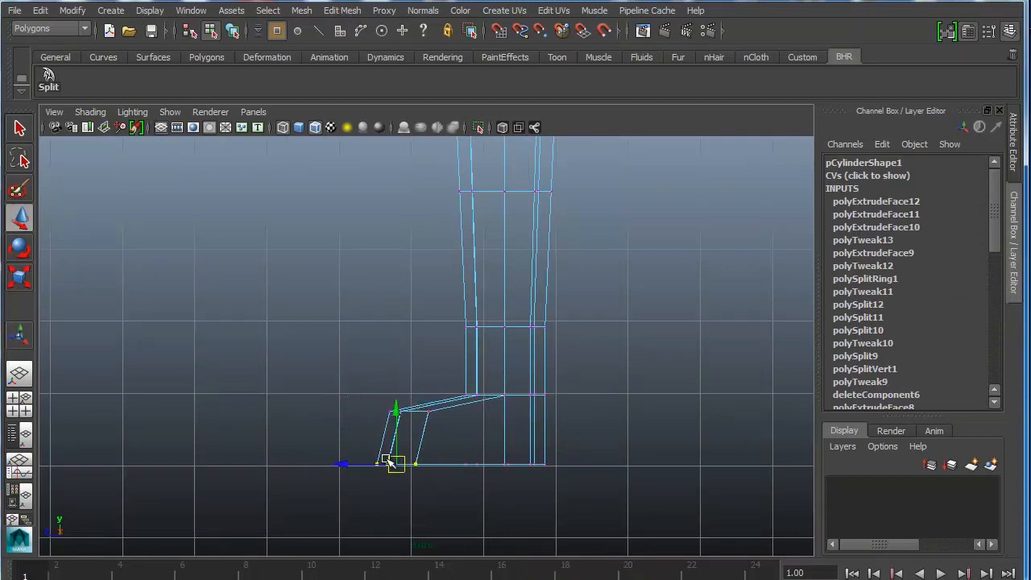
drag(358, 466, 321, 466)
click(407, 409)
mouse_move(355, 412)
mouse_down()
mouse_move(332, 410)
mouse_move(345, 411)
mouse_up()
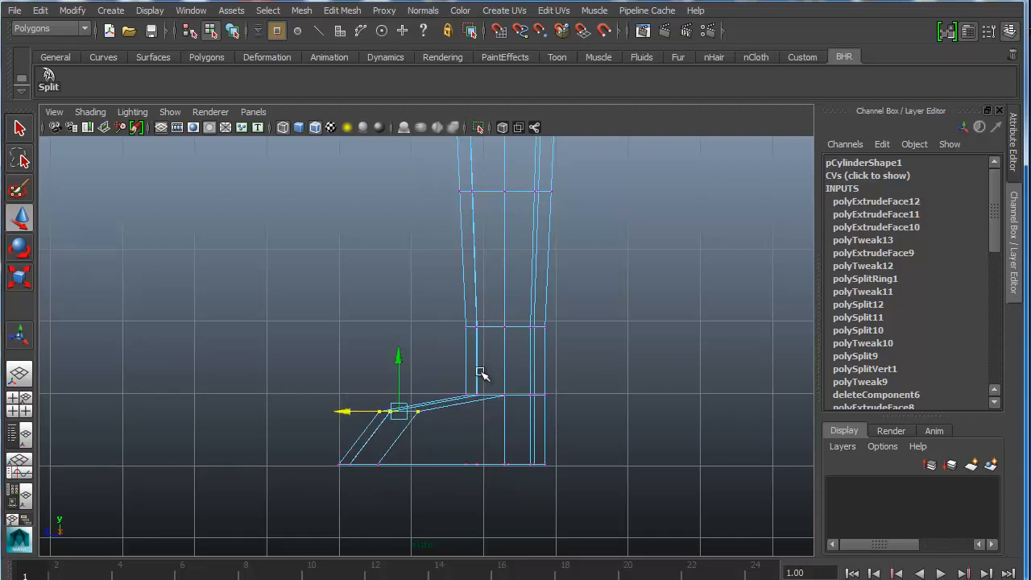
Raise the front ankle vertices and lift the bottom rear vertices of the foot to shape the heel
drag(480, 375, 441, 412)
mouse_move(471, 390)
mouse_down()
mouse_move(467, 373)
mouse_move(477, 403)
mouse_move(476, 384)
mouse_up()
drag(549, 473, 540, 440)
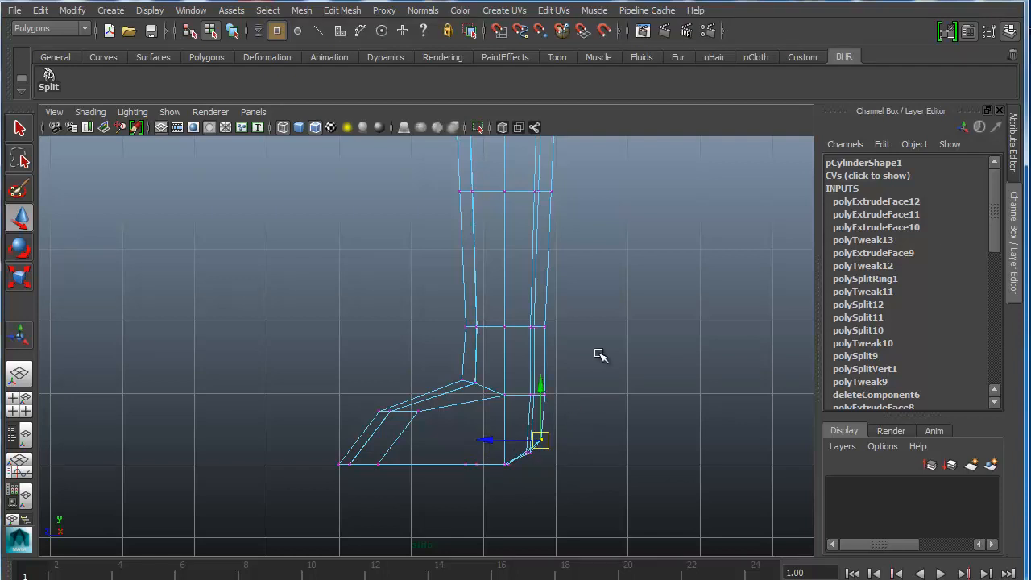
Move the vertices of the rear half of the body backward to lengthen the torso
scroll(548, 362, down, 3)
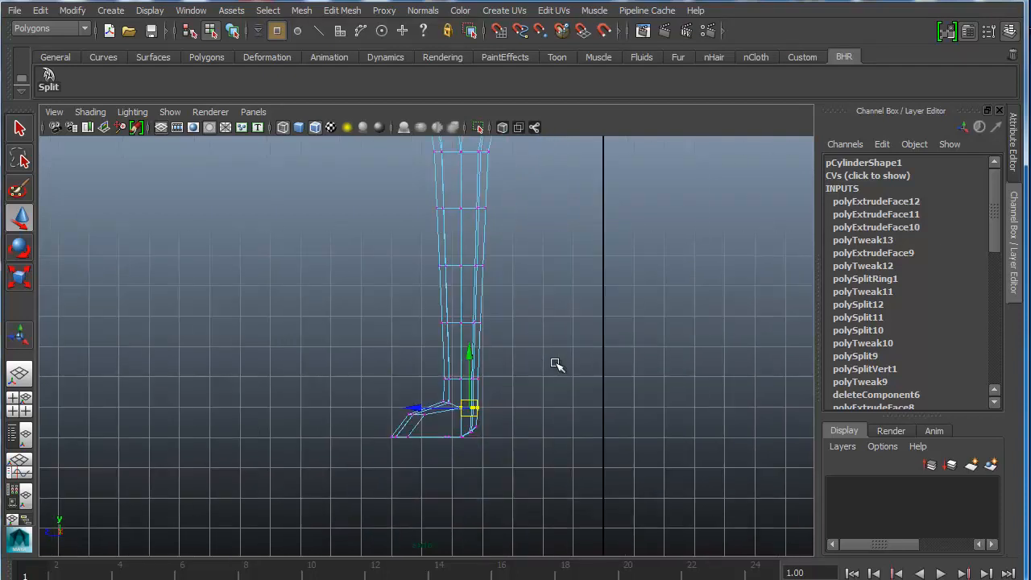
scroll(522, 361, down, 6)
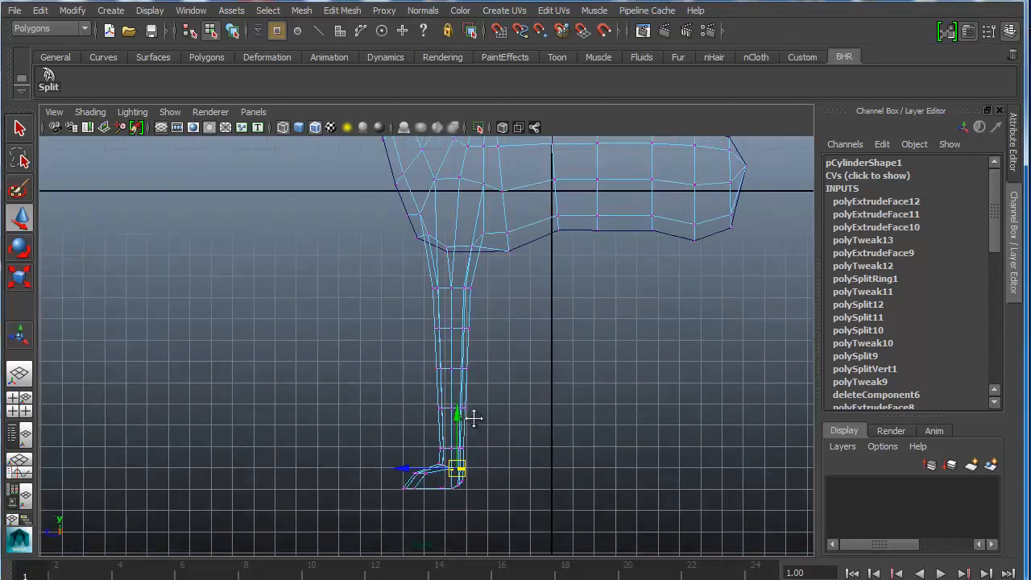
alt+middle_drag(473, 381, 464, 408)
alt+right_drag(474, 386, 516, 343)
alt+middle_drag(511, 361, 502, 401)
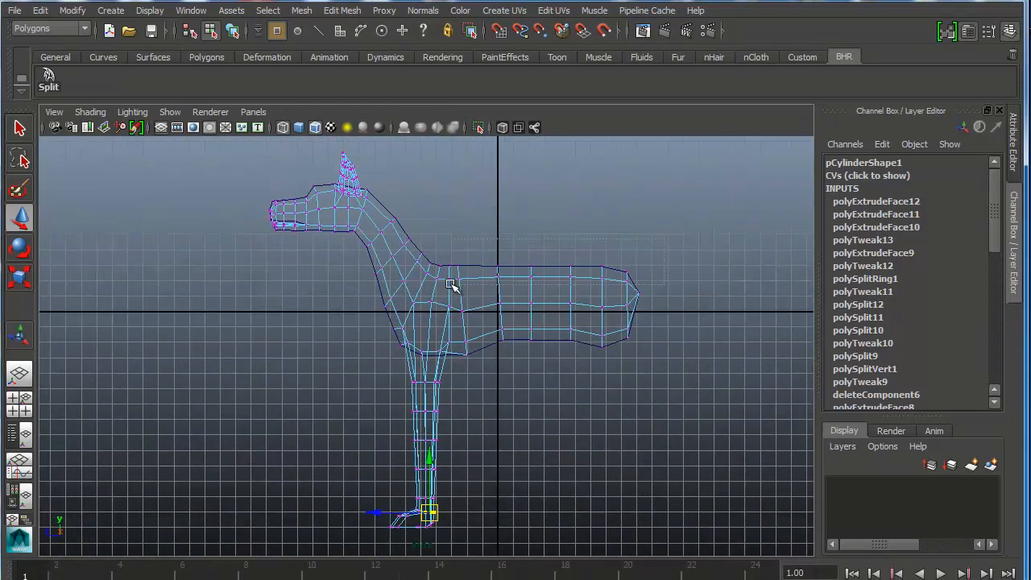
drag(489, 385, 648, 249)
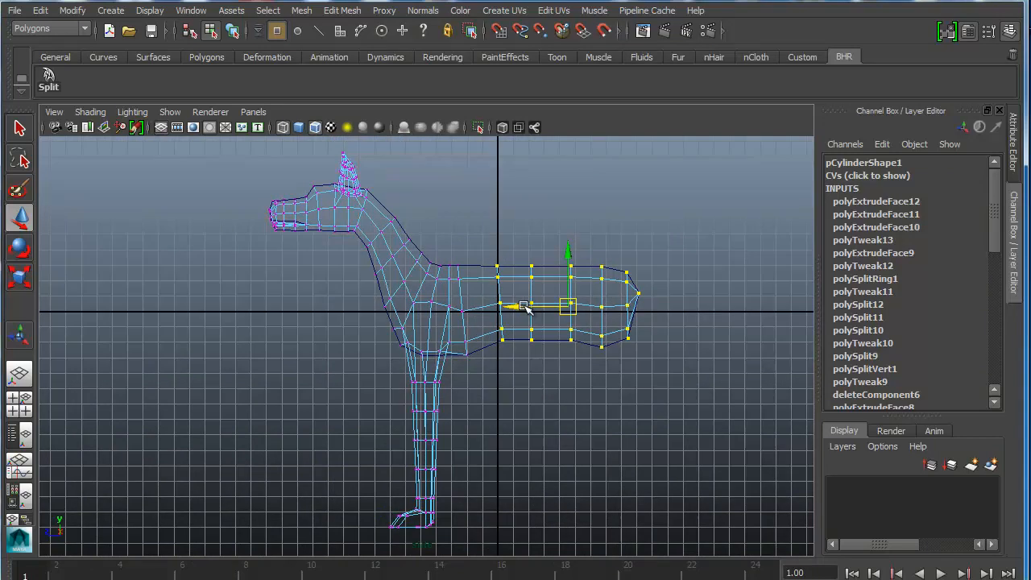
drag(516, 306, 557, 307)
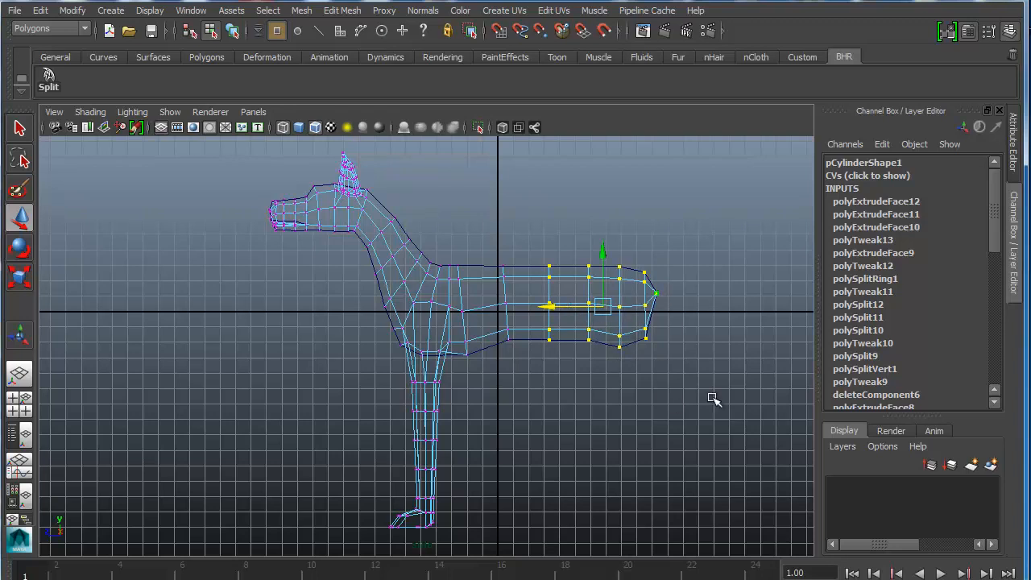
Adjust the vertex at the back of the upper neck and nudge the head's vertices slightly back and down
scroll(586, 247, up, 3)
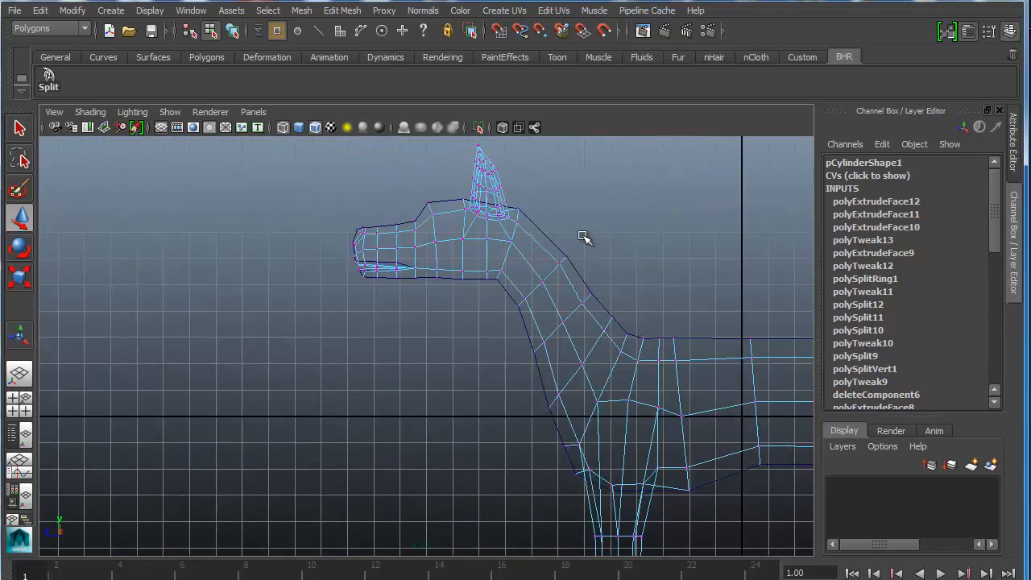
click(561, 261)
alt+middle_drag(430, 262, 431, 314)
drag(244, 161, 520, 349)
drag(429, 269, 435, 275)
Adjust the jaw corner vertices and move the vertex behind the ear at the nape slightly forward
scroll(538, 341, up, 3)
click(532, 329)
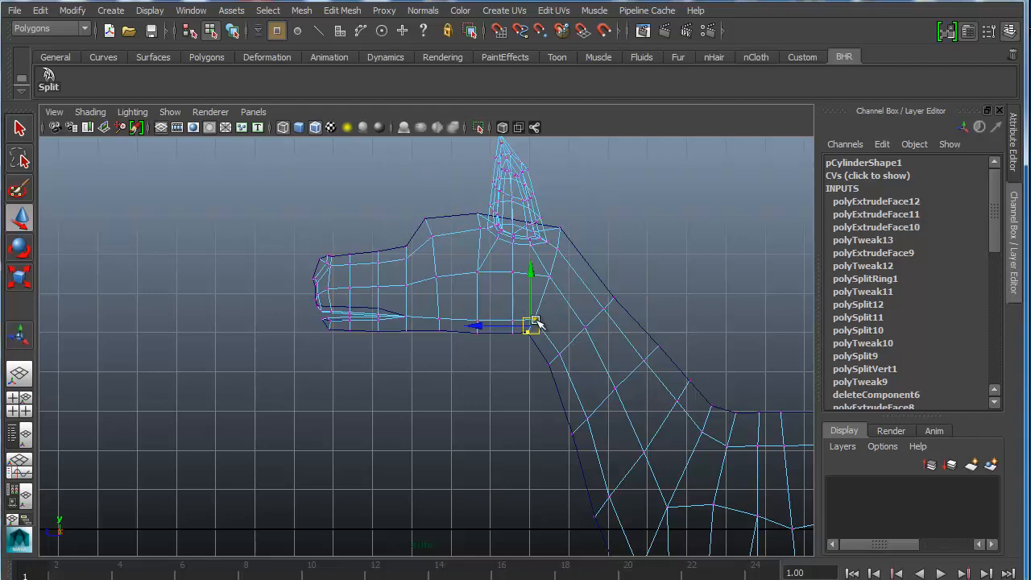
click(562, 231)
drag(560, 231, 555, 233)
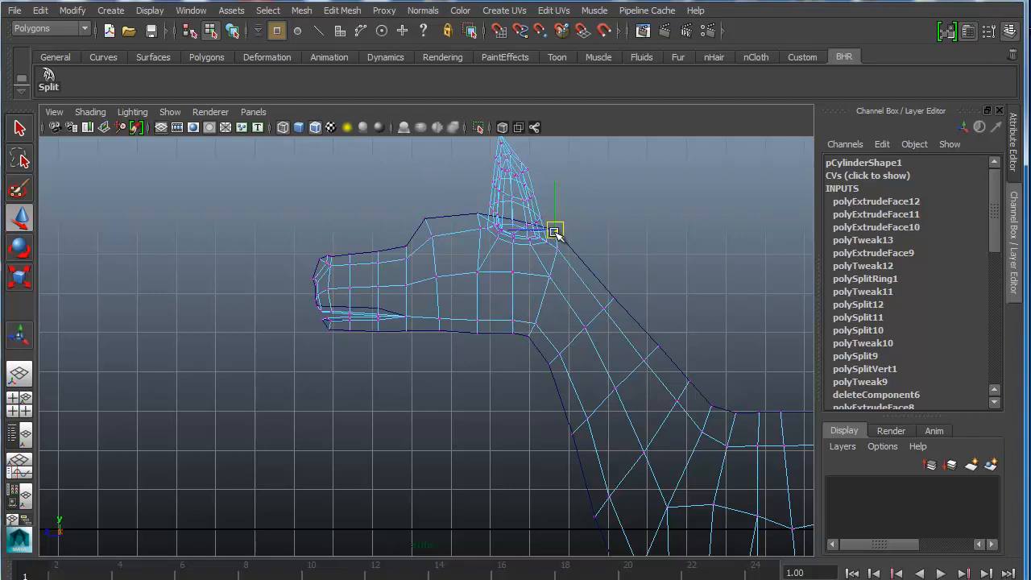
click(474, 213)
In the front view, move the front leg's vertices outward row by row down to the foot so the leg splays away from the body
alt+middle_drag(726, 464, 528, 254)
scroll(534, 368, down, 3)
alt+middle_drag(530, 448, 497, 322)
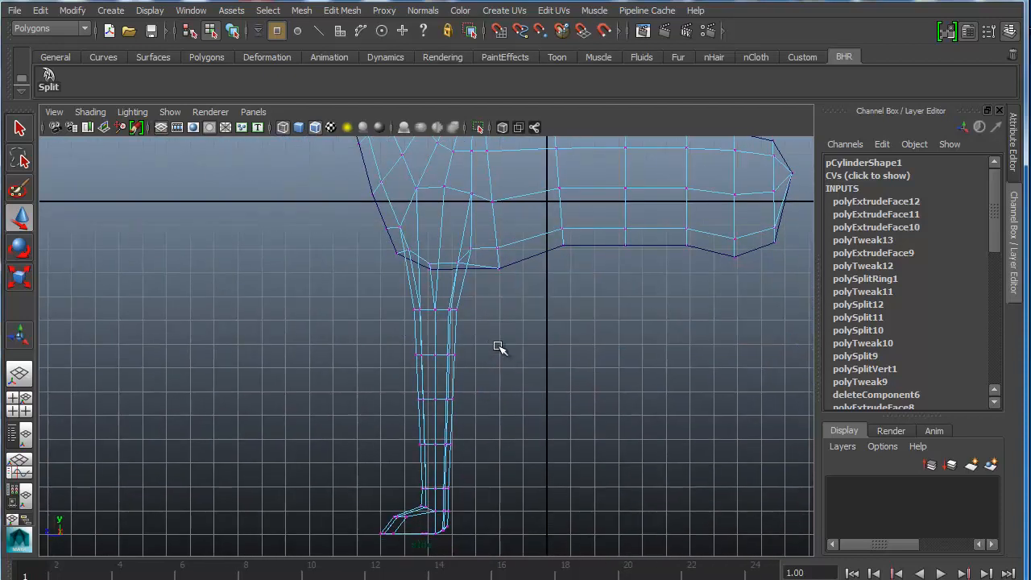
key(space)
key(space)
alt+middle_drag(416, 427, 473, 406)
scroll(472, 336, down, 4)
scroll(478, 352, up, 2)
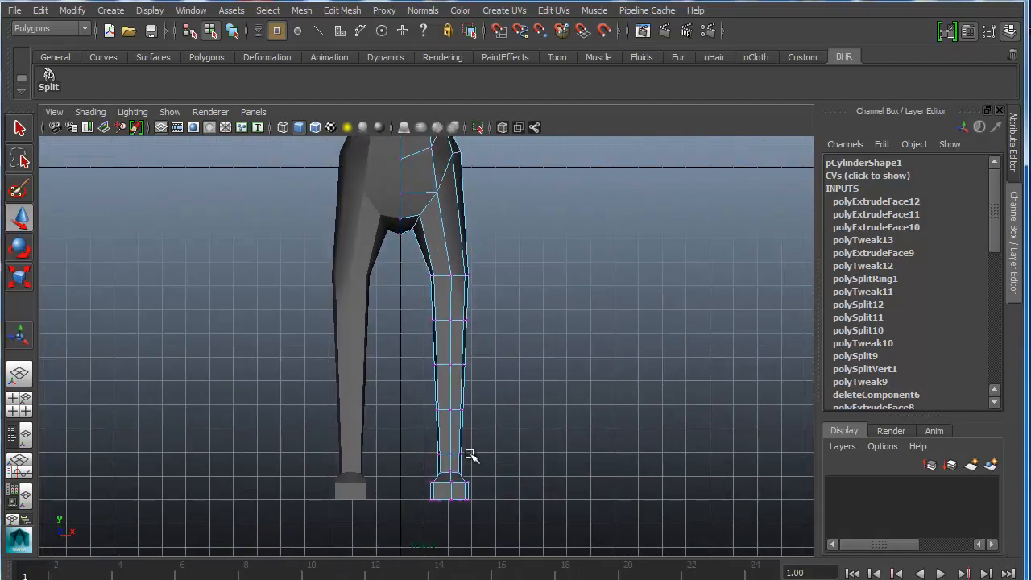
drag(551, 307, 322, 547)
drag(513, 410, 520, 410)
drag(567, 352, 316, 531)
drag(513, 431, 518, 428)
drag(556, 397, 519, 454)
drag(594, 437, 311, 541)
drag(517, 477, 523, 478)
drag(585, 486, 414, 554)
drag(524, 485, 526, 484)
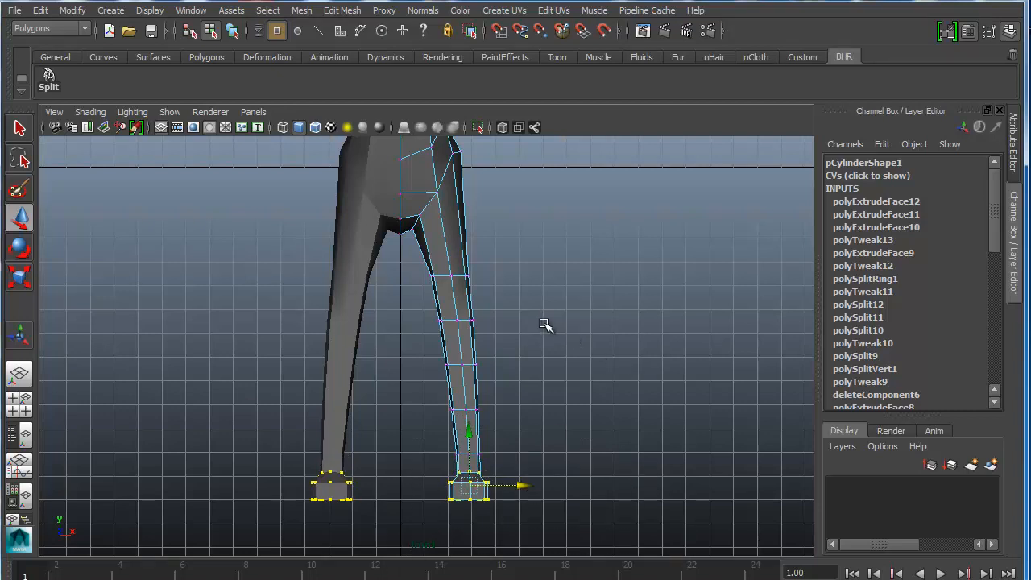
Rotate the front leg's upper four vertex rings slightly in the front view so they sit square to the splayed leg
drag(508, 263, 414, 290)
scroll(484, 315, up, 3)
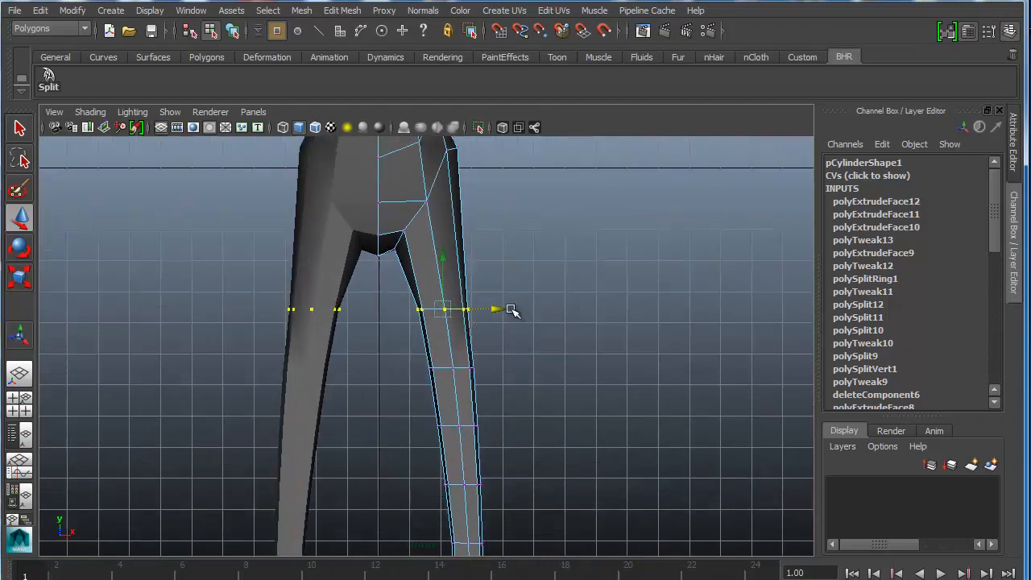
key(e)
drag(524, 314, 526, 302)
drag(534, 405, 530, 377)
drag(534, 455, 385, 408)
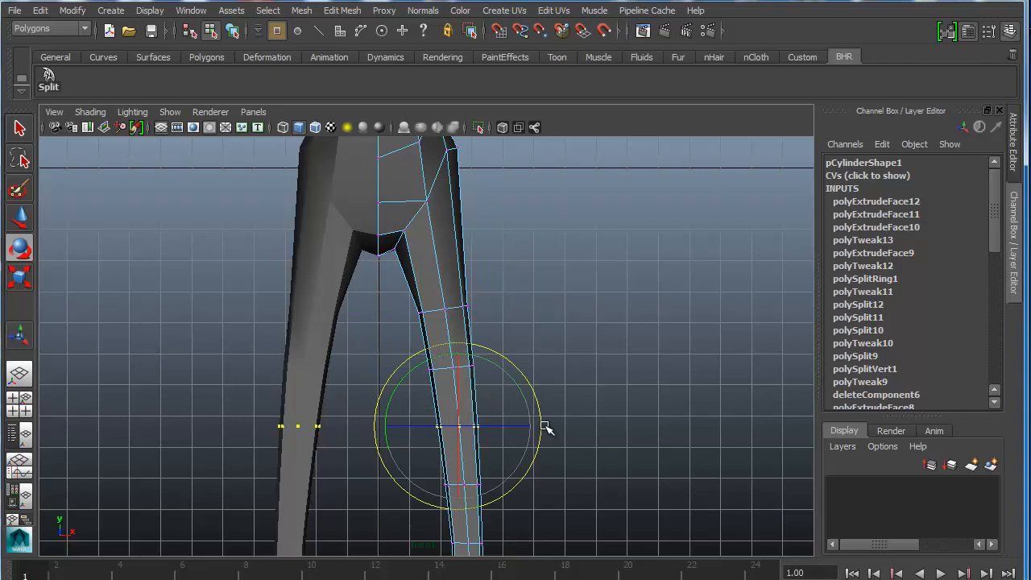
click(543, 417)
key(ctrl+z)
mouse_move(540, 418)
mouse_down()
mouse_move(539, 405)
mouse_move(540, 415)
mouse_up()
alt+middle_drag(540, 445, 527, 370)
drag(571, 390, 388, 421)
drag(531, 420, 532, 422)
click(675, 466)
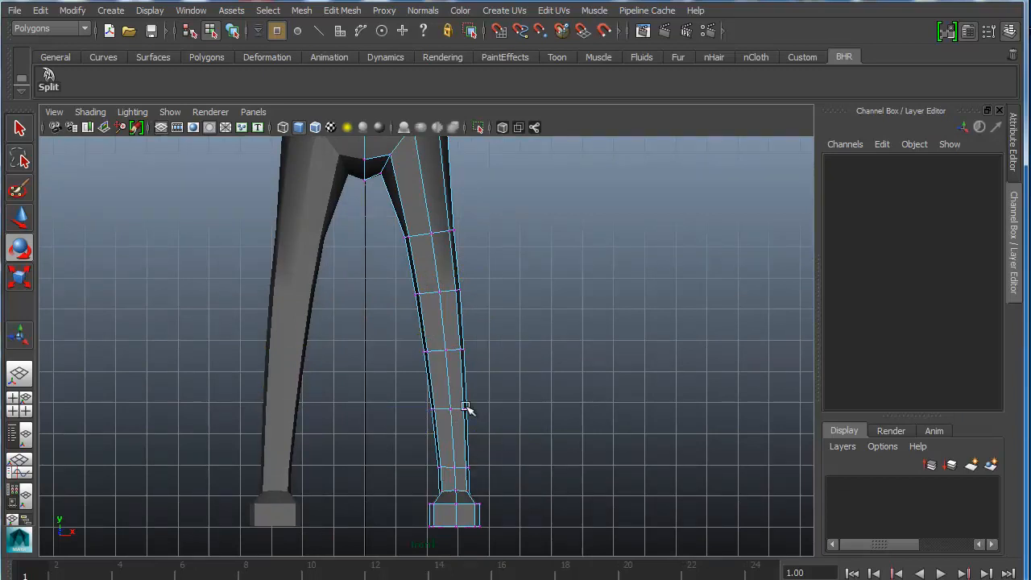
Turn on wireframe-on-shaded display in the front view so the mirrored half also shows its edges
scroll(572, 345, down, 3)
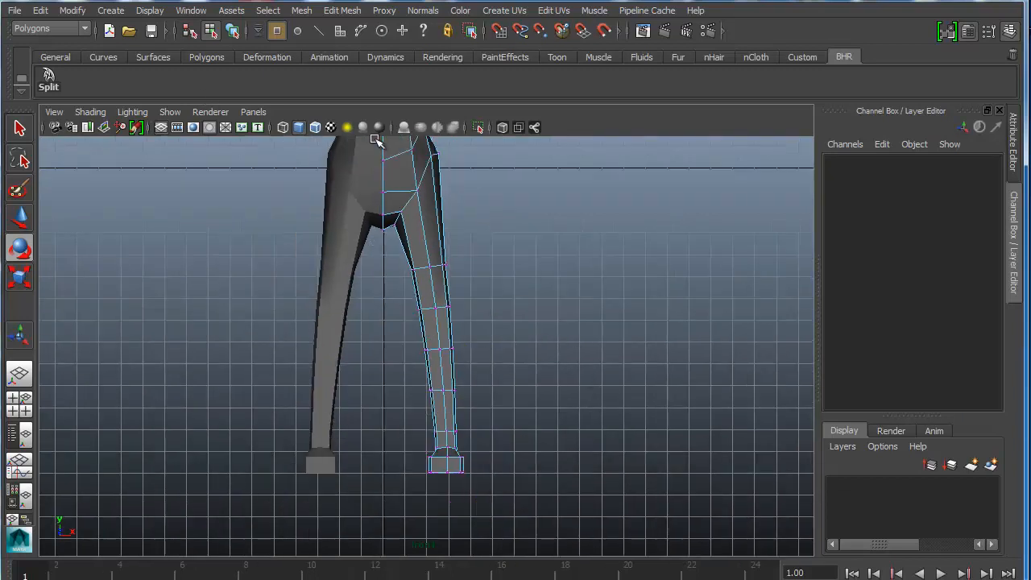
click(315, 129)
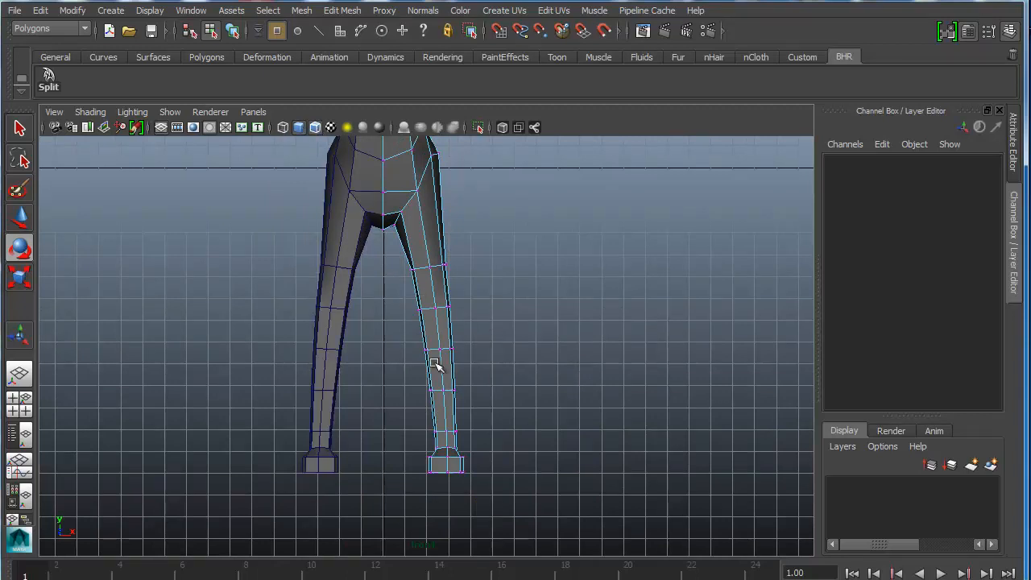
scroll(489, 345, down, 1)
alt+middle_drag(494, 322, 510, 361)
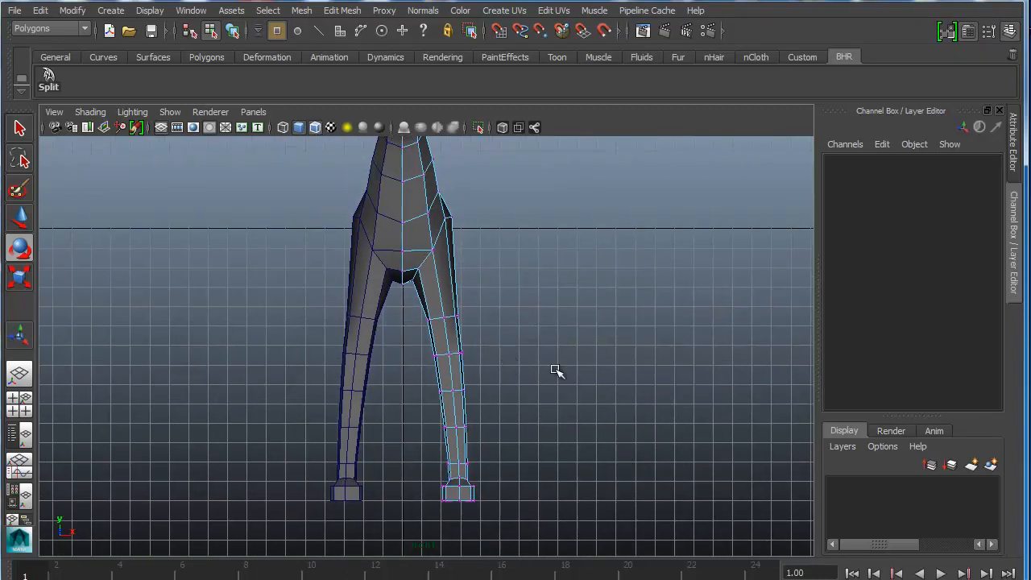
scroll(570, 366, down, 1)
In the perspective view, scale up the vertex ring at the top of the front leg to thicken it below the body
key(space)
key(space)
alt+drag(597, 325, 448, 309)
scroll(453, 331, down, 3)
alt+drag(443, 380, 476, 368)
scroll(476, 368, down, 3)
alt+drag(499, 299, 491, 341)
scroll(506, 308, up, 3)
scroll(487, 339, up, 3)
click(453, 330)
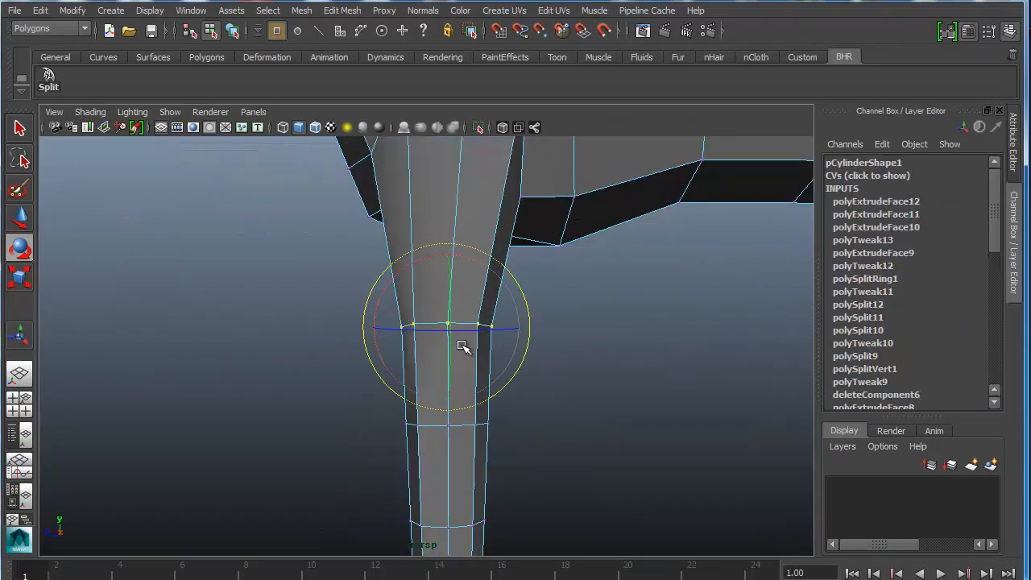
key(r)
drag(448, 325, 530, 368)
key(space)
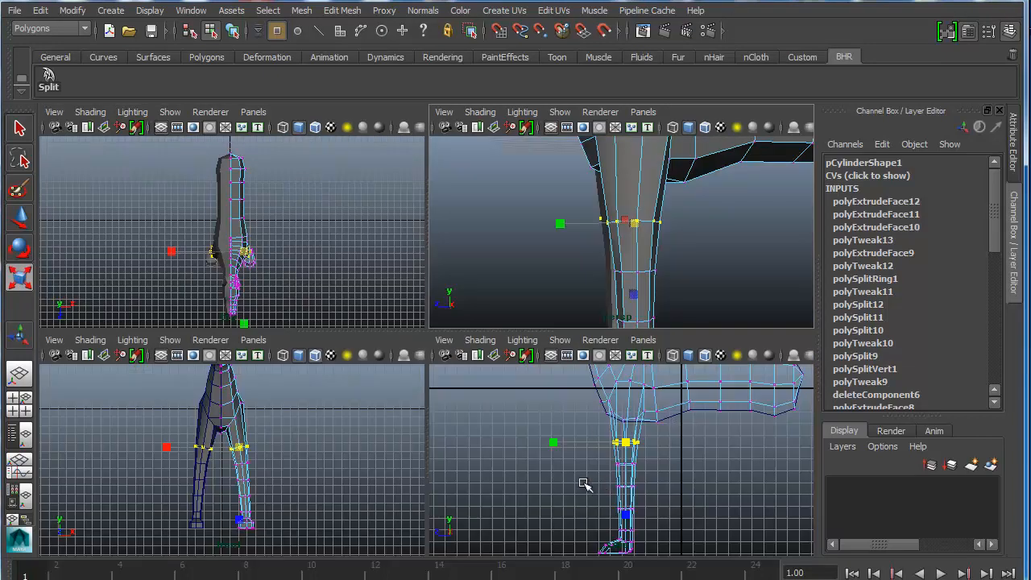
In the side view, move all front leg vertices from the top ring down to the foot slightly backward
key(space)
drag(489, 294, 362, 546)
key(w)
drag(409, 417, 382, 419)
key(ctrl+z)
alt+middle_drag(574, 333, 576, 369)
scroll(576, 370, down, 3)
alt+middle_drag(550, 415, 596, 331)
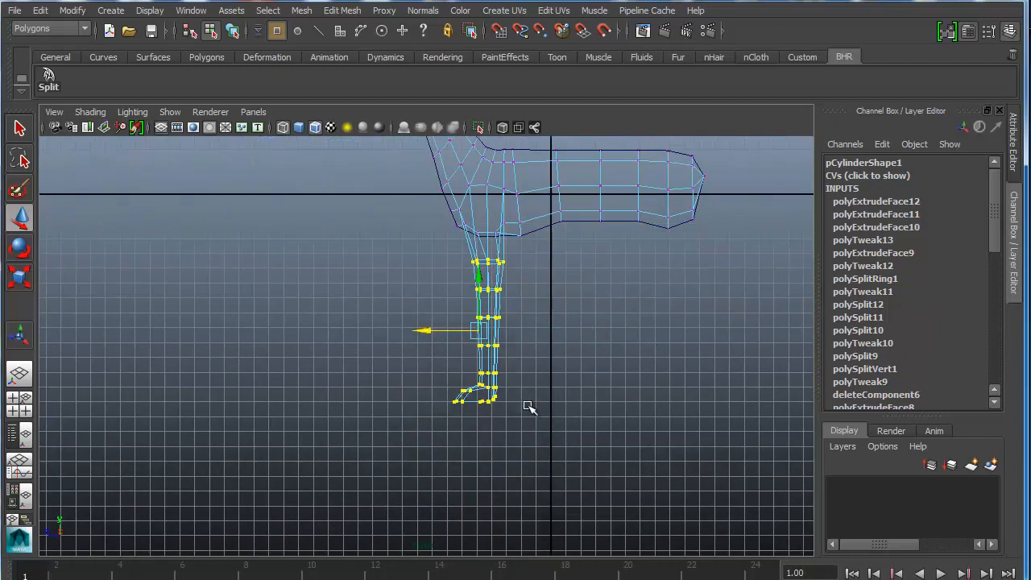
Adjust the scale of the two vertex rings above the ankle, and move the lower leg and foot slightly backward
scroll(559, 389, up, 6)
drag(532, 400, 591, 414)
drag(633, 339, 488, 421)
key(r)
drag(561, 376, 560, 371)
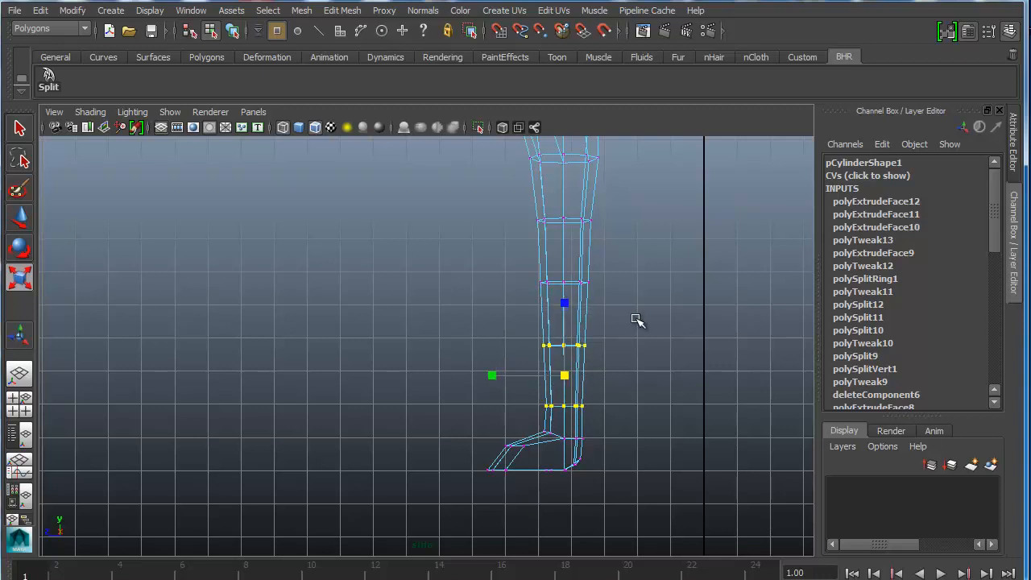
drag(660, 314, 403, 512)
key(w)
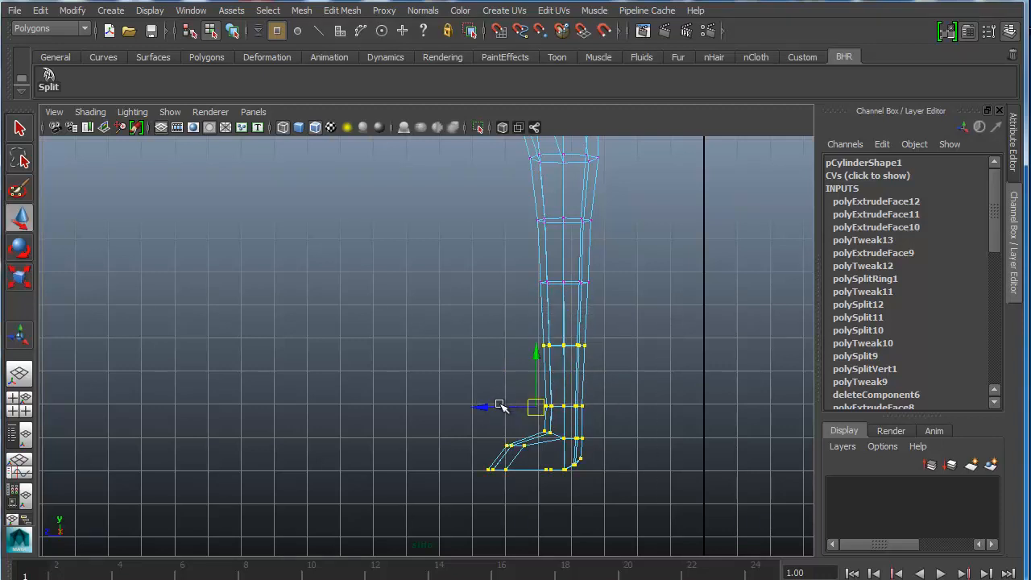
drag(499, 404, 506, 405)
Move the two middle vertex rings of the front leg slightly backward to smooth the leg's profile
drag(597, 272, 534, 289)
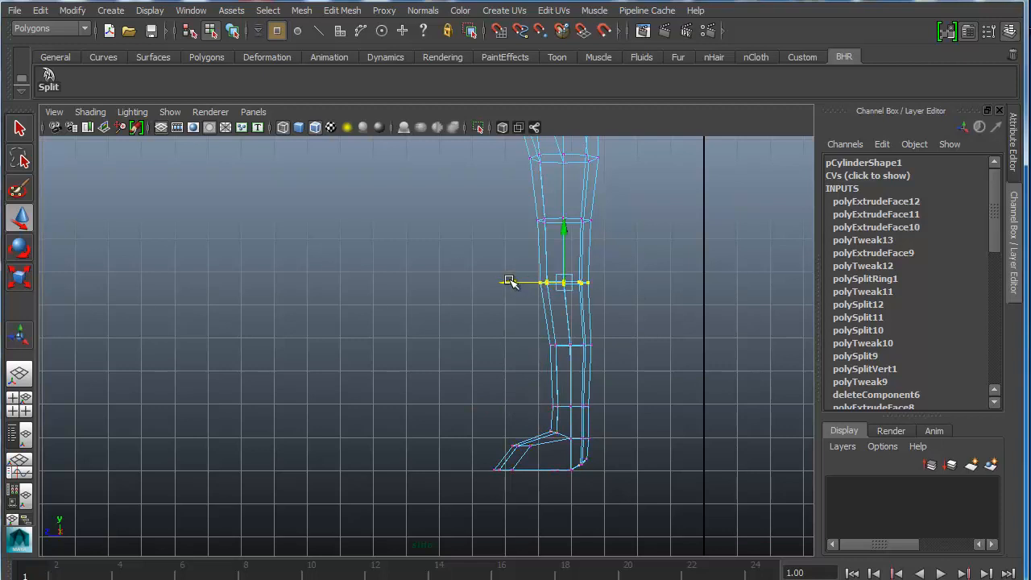
alt+middle_drag(614, 246, 578, 333)
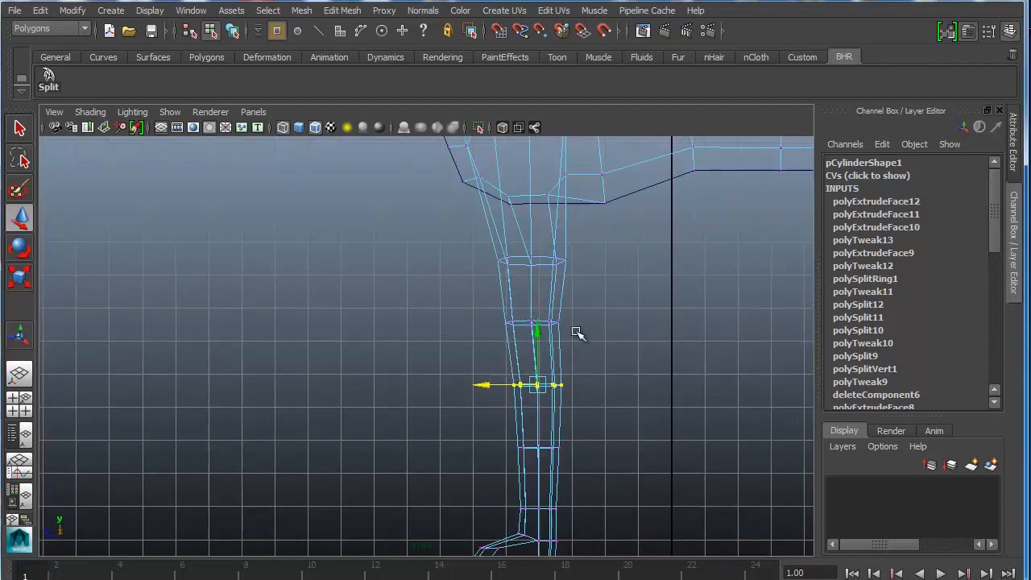
drag(589, 302, 432, 356)
drag(477, 322, 482, 322)
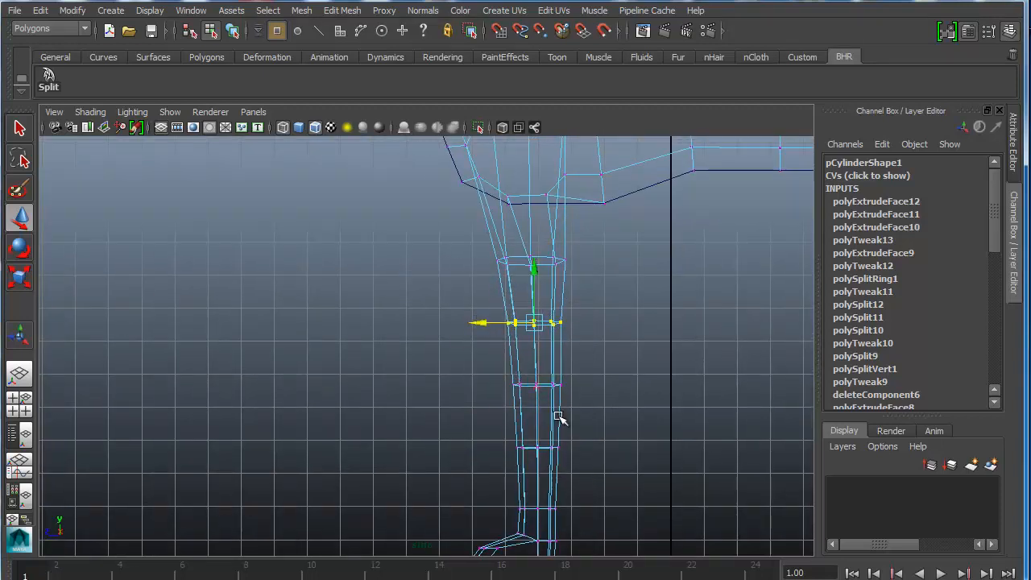
scroll(556, 416, down, 3)
click(674, 405)
scroll(481, 348, down, 2)
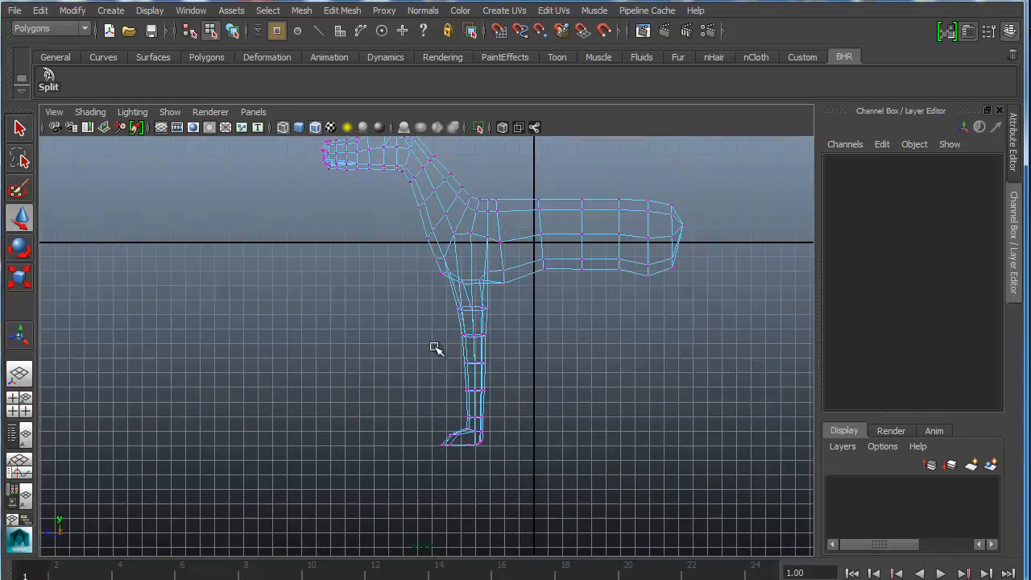
Insert an edge loop around the top of the front leg near the shoulder and return to object mode
scroll(626, 306, down, 3)
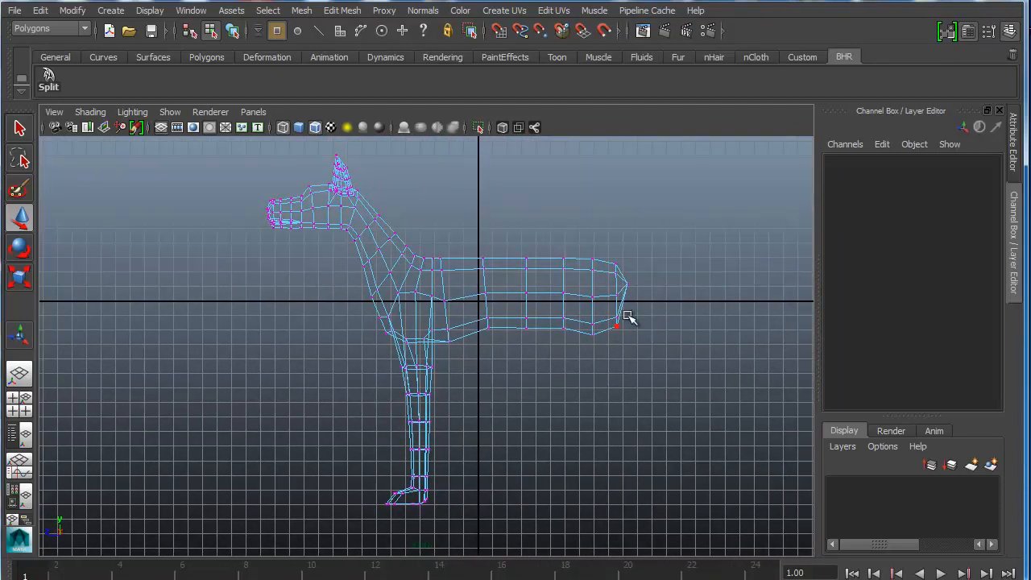
key(space)
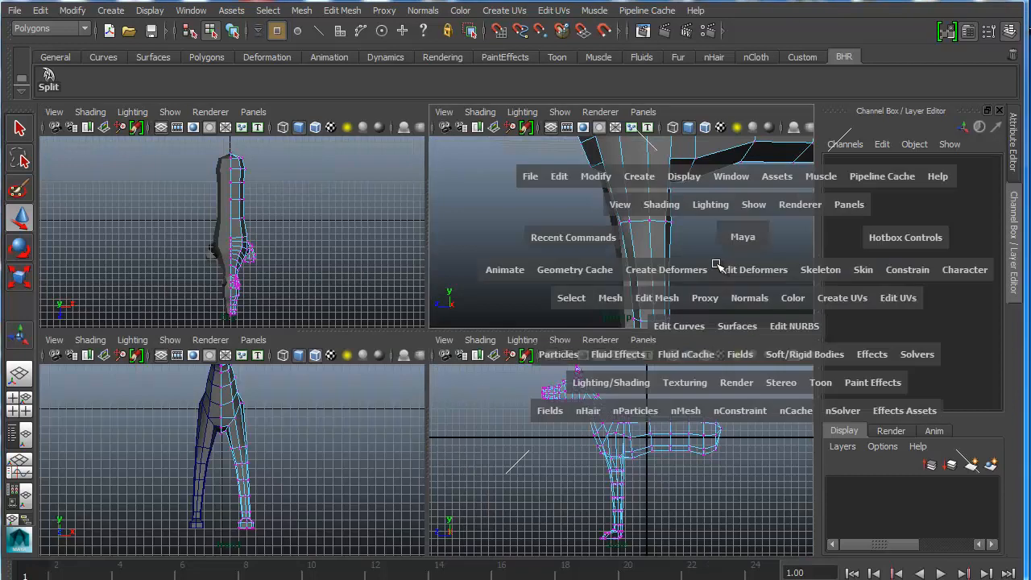
key(space)
alt+drag(656, 283, 534, 374)
mouse_move(360, 333)
alt+mouse_down()
mouse_move(373, 341)
mouse_move(379, 329)
alt+mouse_up()
right_drag(371, 342, 331, 360)
scroll(362, 356, up, 5)
drag(342, 345, 342, 322)
alt+drag(467, 343, 321, 347)
mouse_move(472, 410)
alt+mouse_down()
mouse_move(347, 392)
mouse_move(553, 401)
alt+mouse_up()
scroll(500, 380, down, 5)
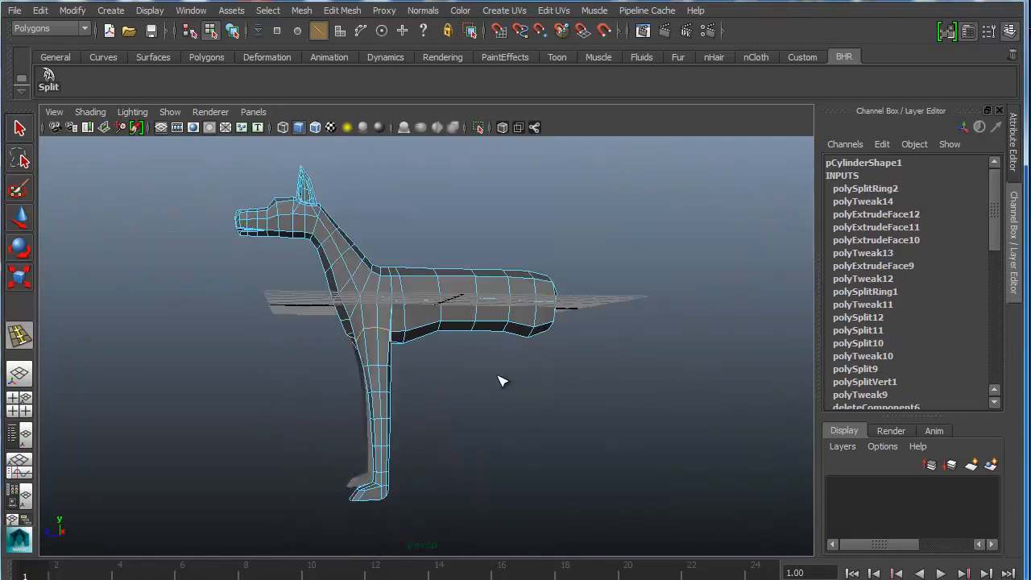
click(20, 129)
right_drag(466, 293, 496, 286)
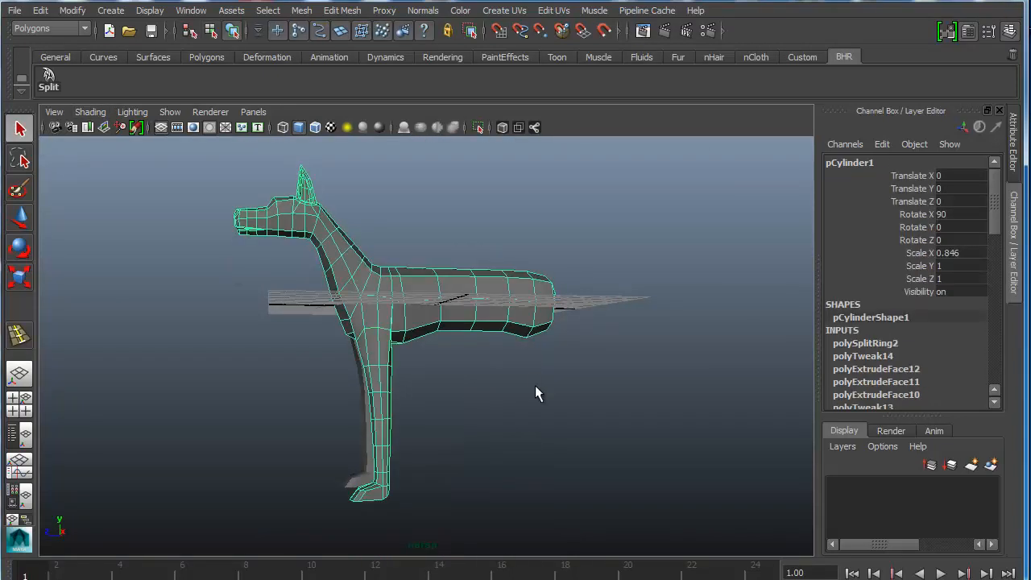
Select the body mesh and split the rear end cap with a curved cut across its radial edges from upper to lower centreline
click(529, 373)
alt+drag(614, 404, 514, 345)
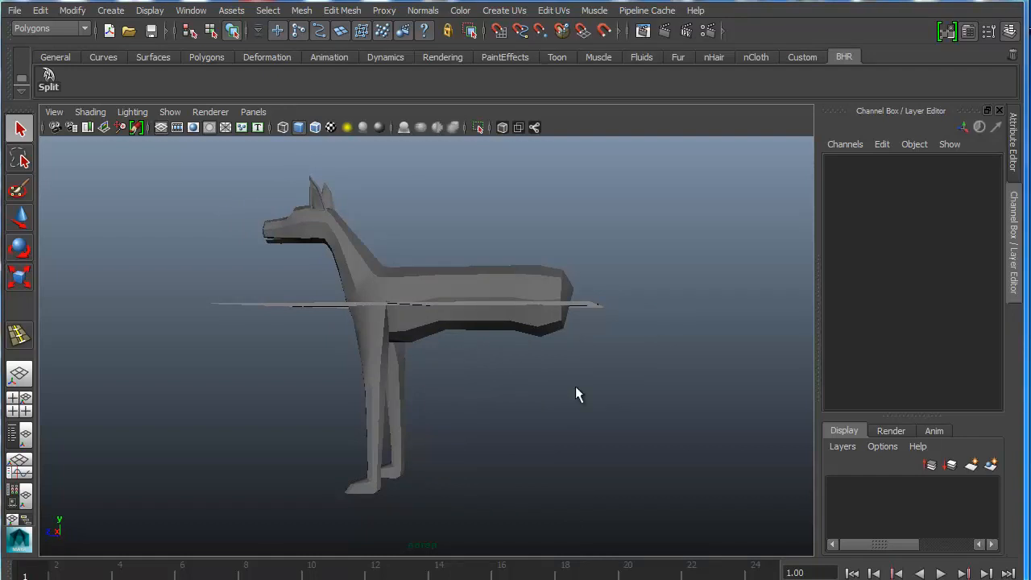
click(516, 312)
alt+drag(502, 317, 485, 331)
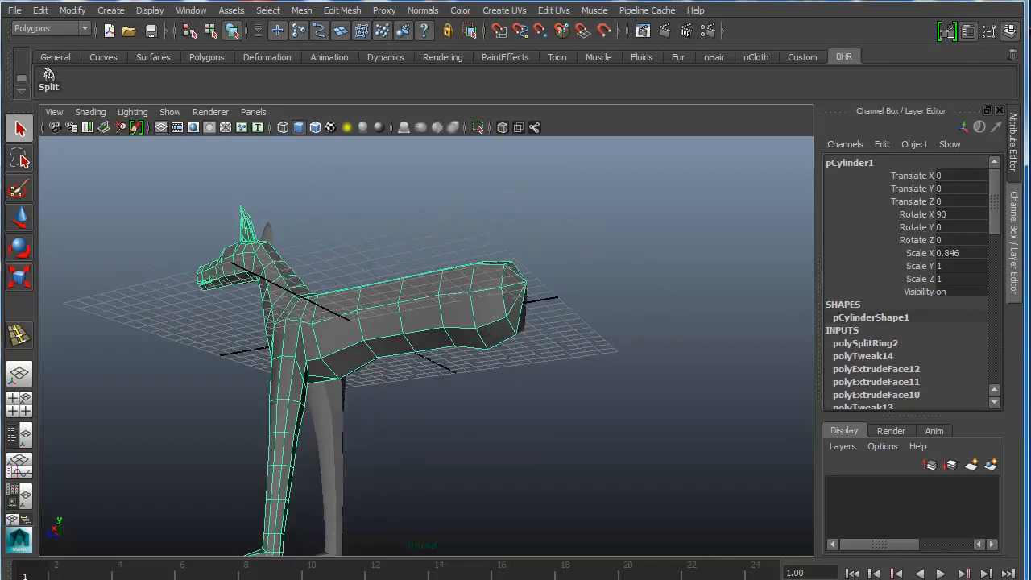
alt+drag(517, 337, 494, 318)
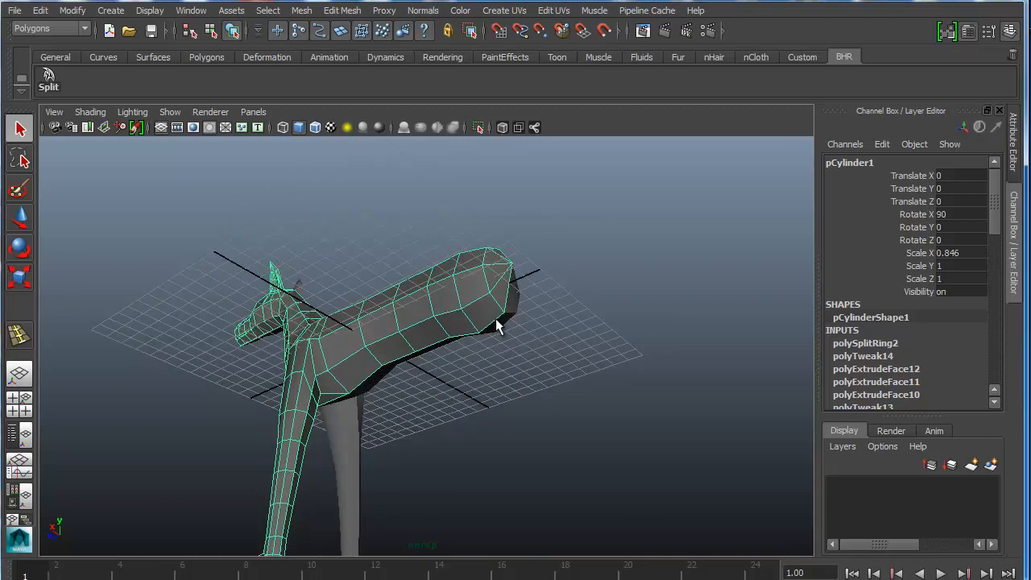
scroll(494, 319, up, 3)
mouse_move(519, 282)
alt+mouse_down()
mouse_move(521, 295)
mouse_move(559, 296)
mouse_move(580, 240)
mouse_move(524, 269)
mouse_move(530, 283)
alt+mouse_up()
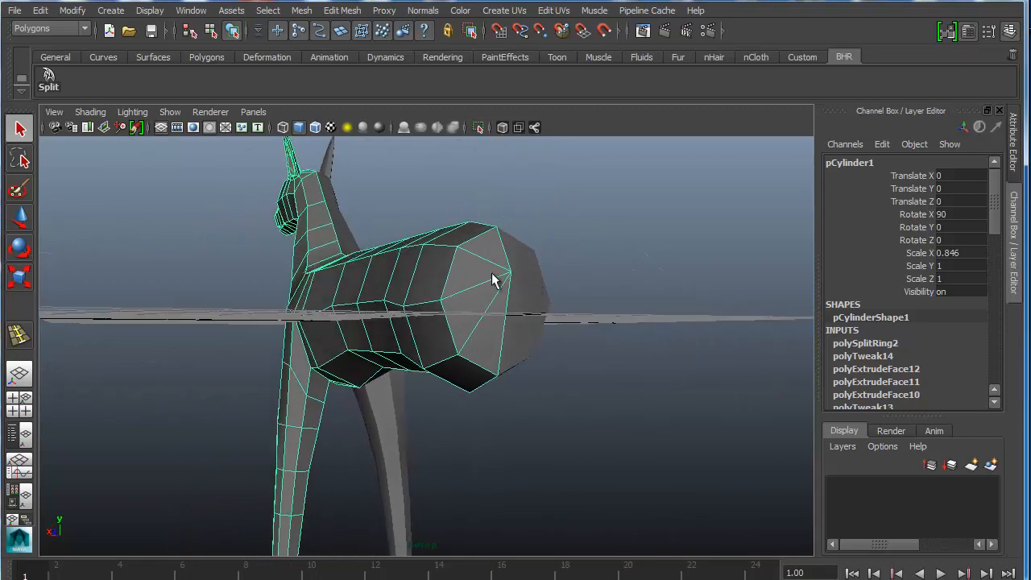
right_drag(471, 283, 492, 264)
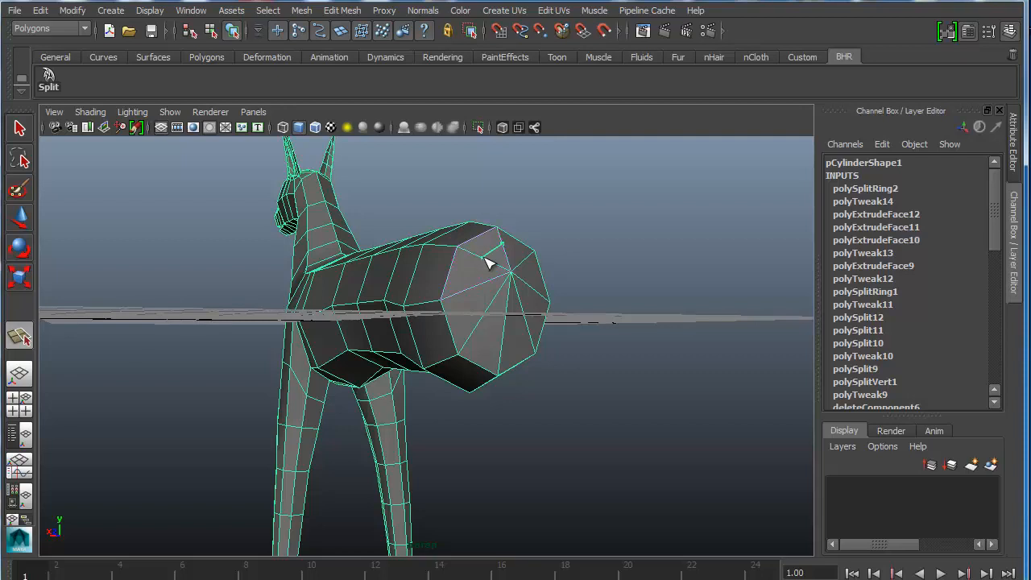
click(474, 285)
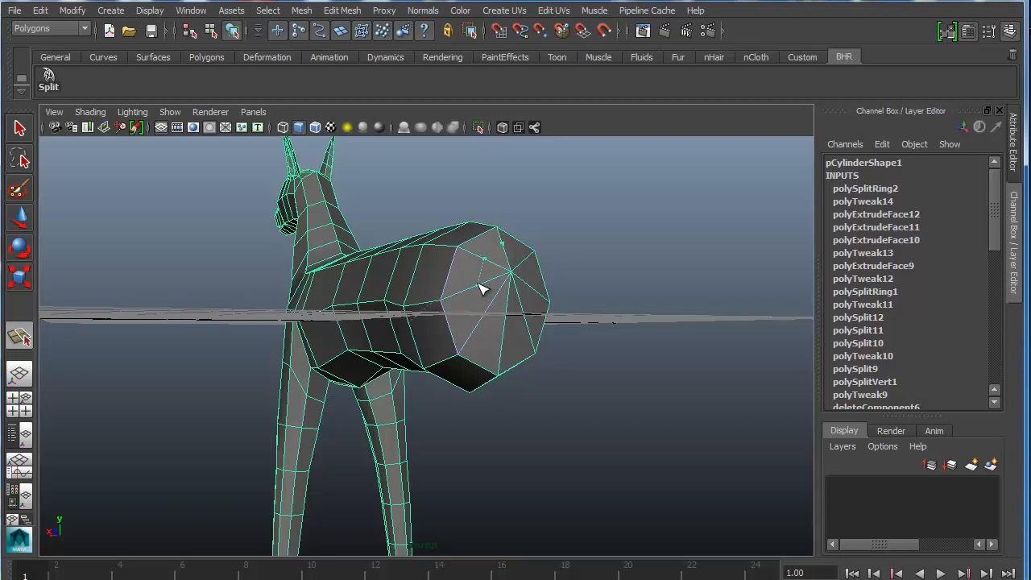
click(484, 318)
key(Return)
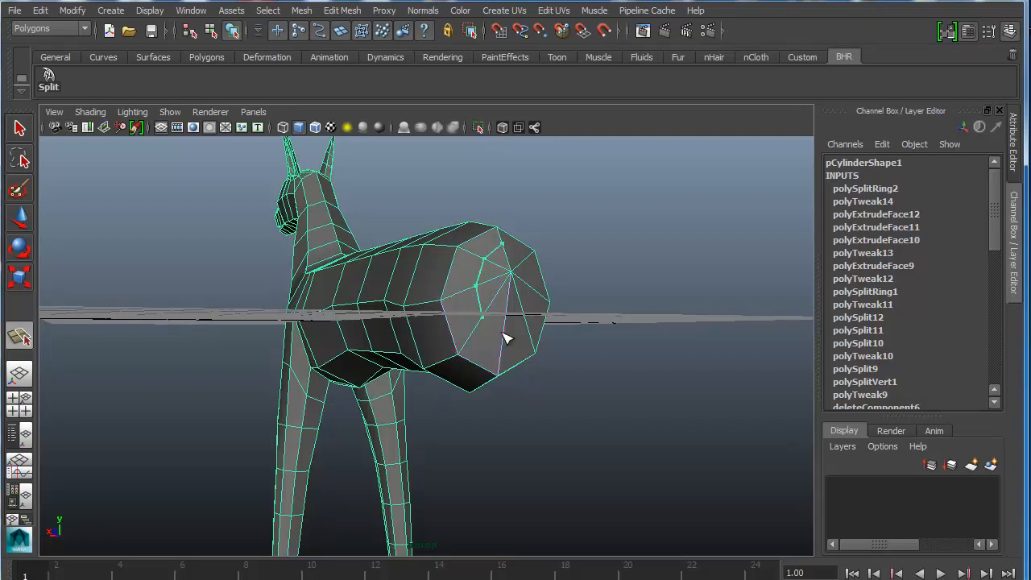
click(505, 334)
key(q)
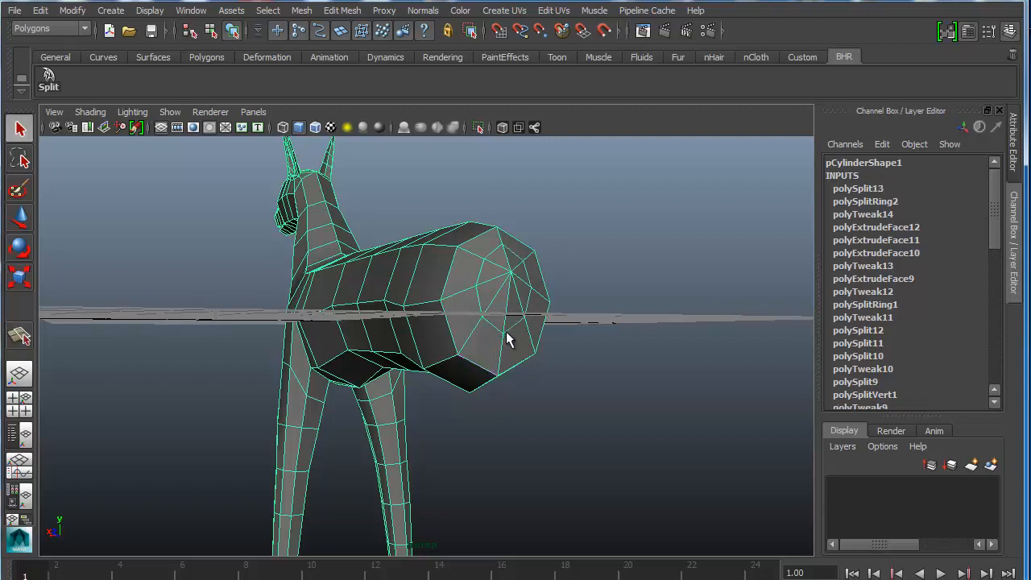
Split the flank faces from the mid-side vertex across the rump's outer edge to a vertex of the end-cap cut
mouse_move(511, 310)
alt+mouse_down()
mouse_move(552, 269)
mouse_move(587, 286)
mouse_move(548, 287)
mouse_move(496, 309)
alt+mouse_up()
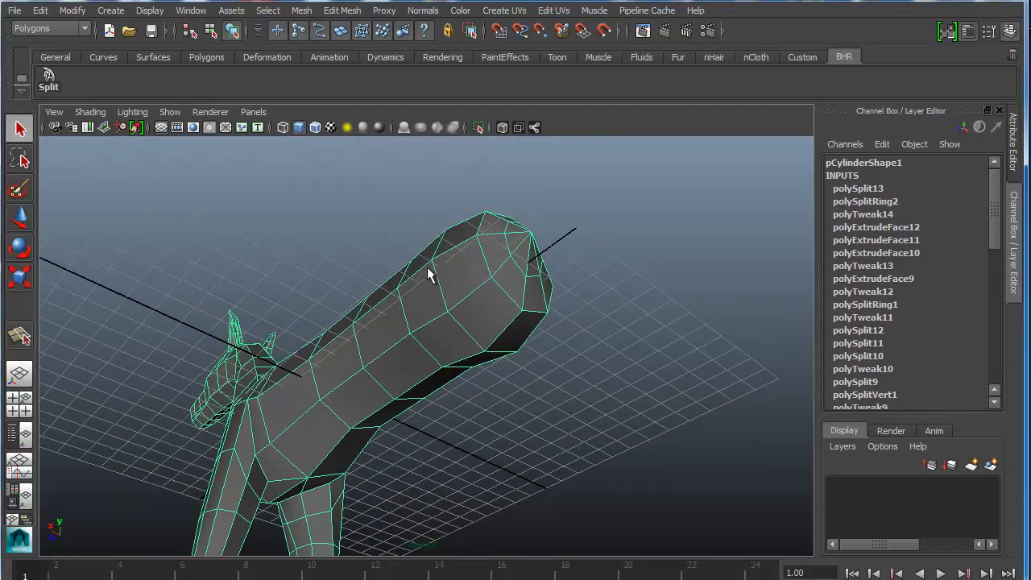
click(20, 337)
alt+drag(469, 309, 496, 321)
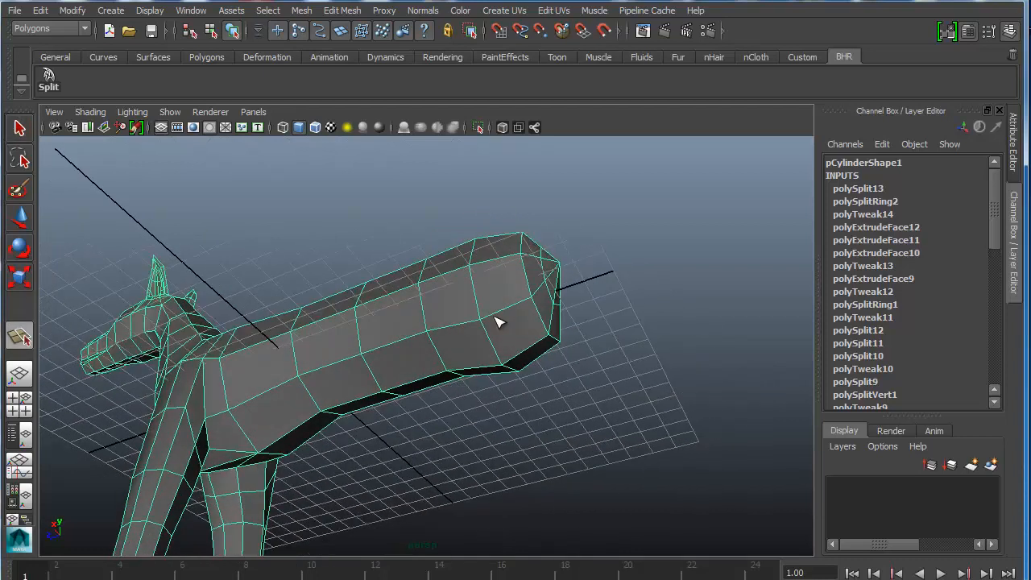
click(545, 321)
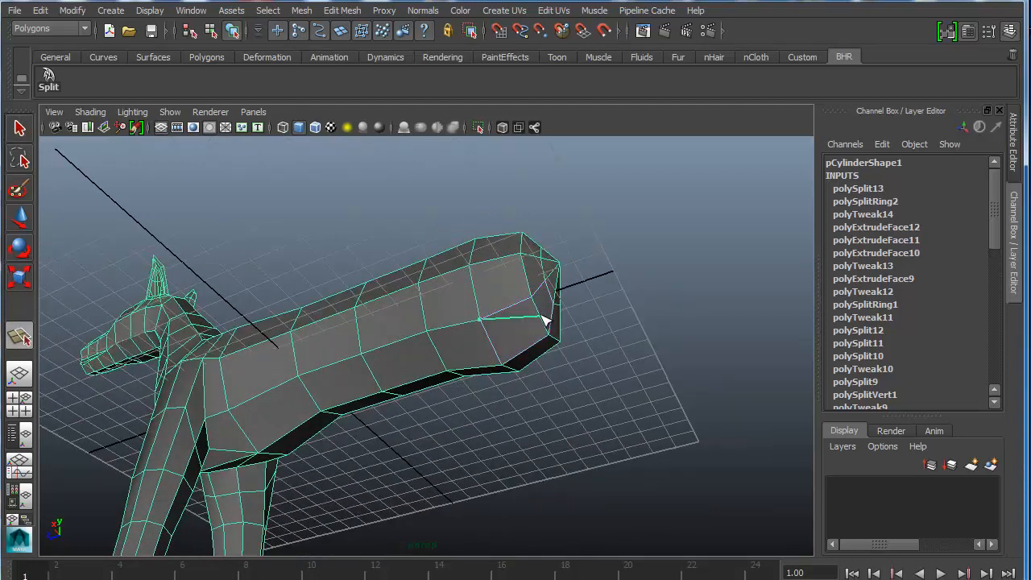
alt+drag(548, 312, 527, 298)
click(518, 276)
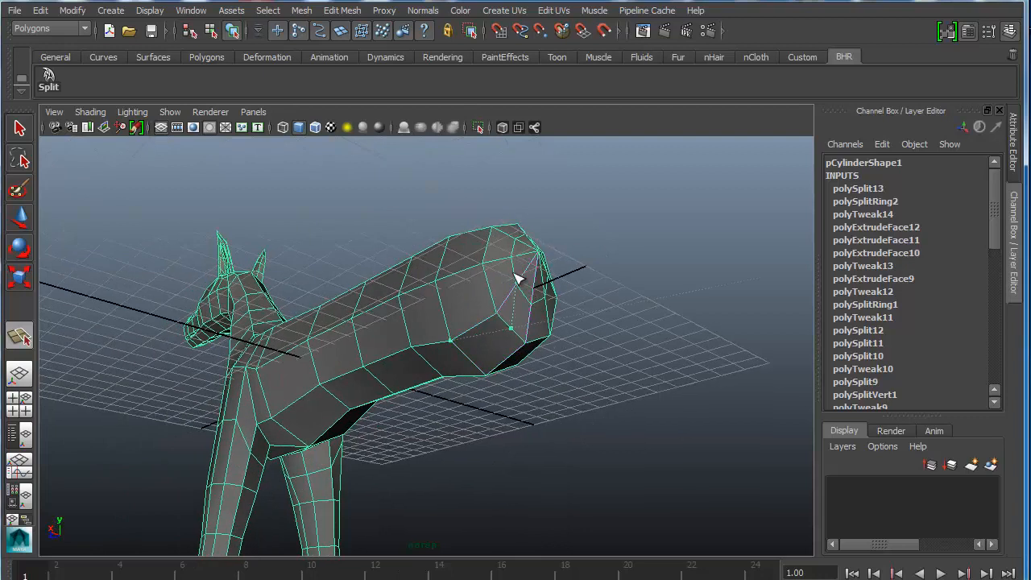
key(q)
alt+drag(478, 346, 41, 344)
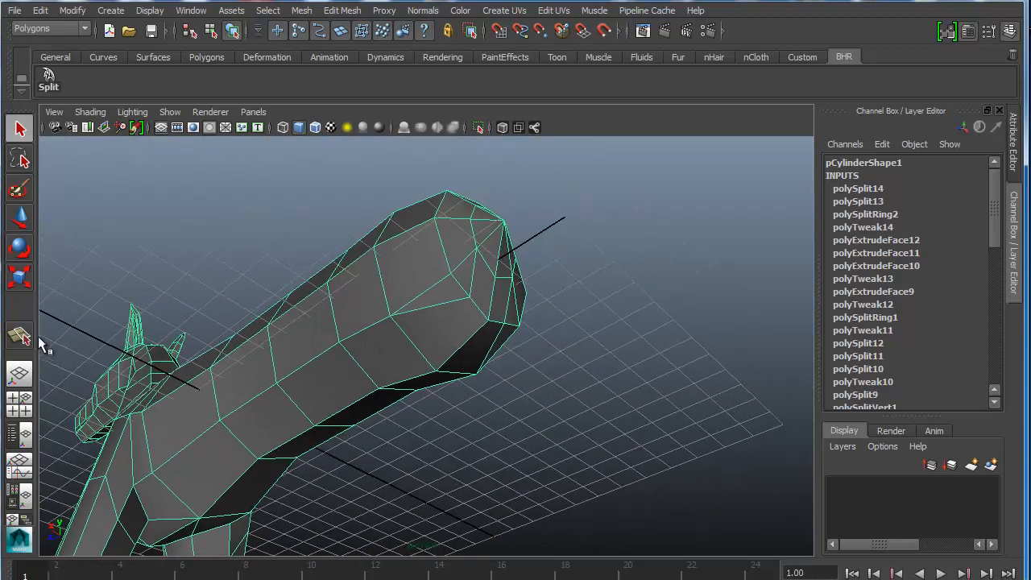
Split the rump's lower flank face from the corner vertex of its lower edge to the upper edge
click(20, 338)
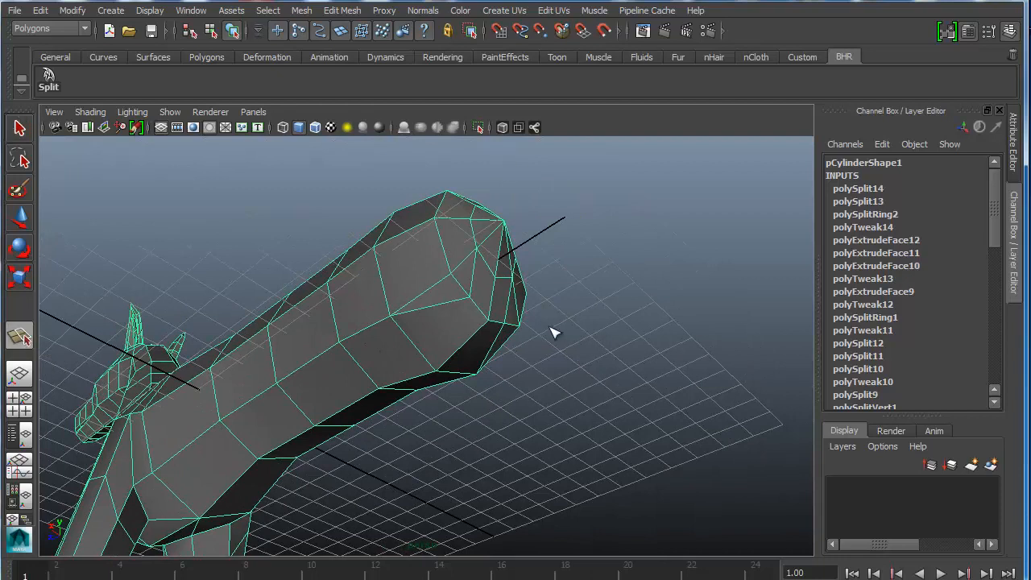
click(450, 358)
key(q)
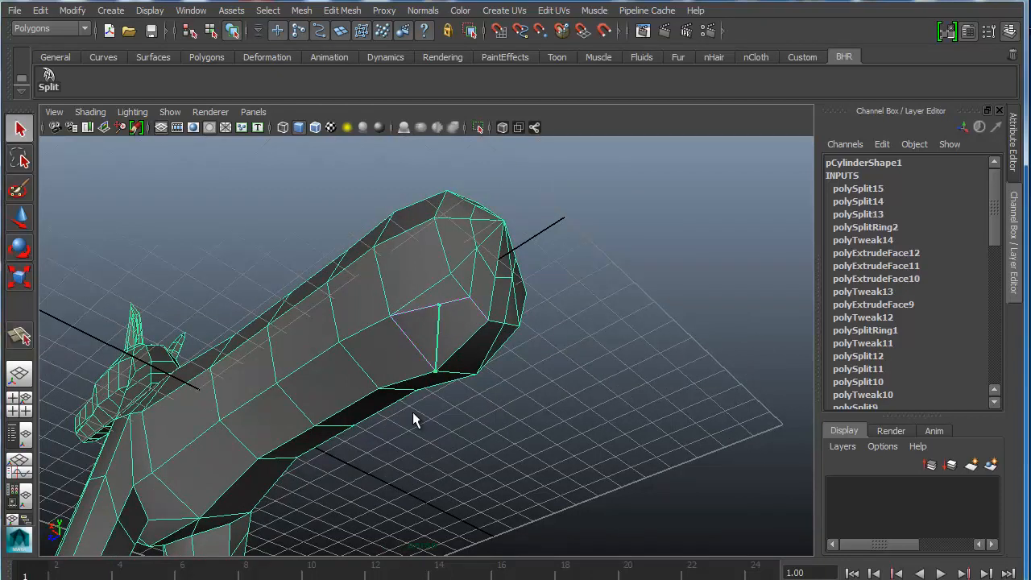
Split the end-cap face beside the centreline with a short horizontal cut from the curved edge to the centreline
alt+drag(451, 291, 245, 298)
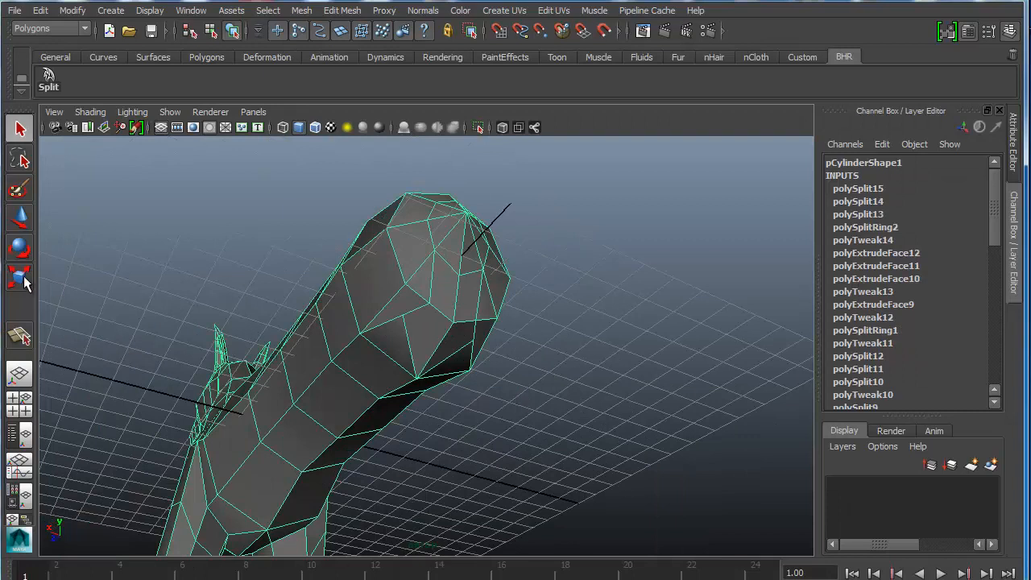
click(20, 338)
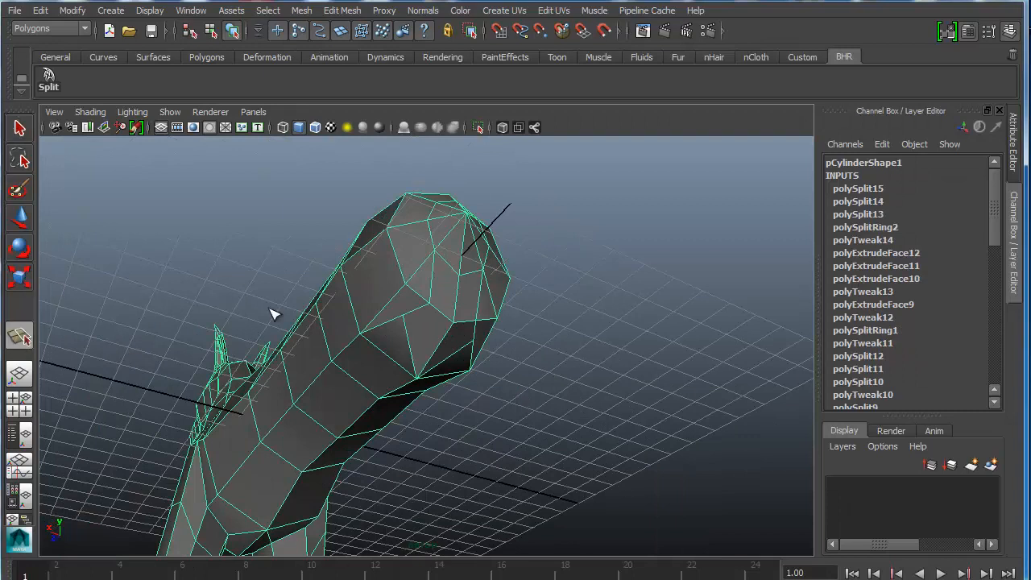
alt+drag(462, 299, 462, 312)
click(458, 303)
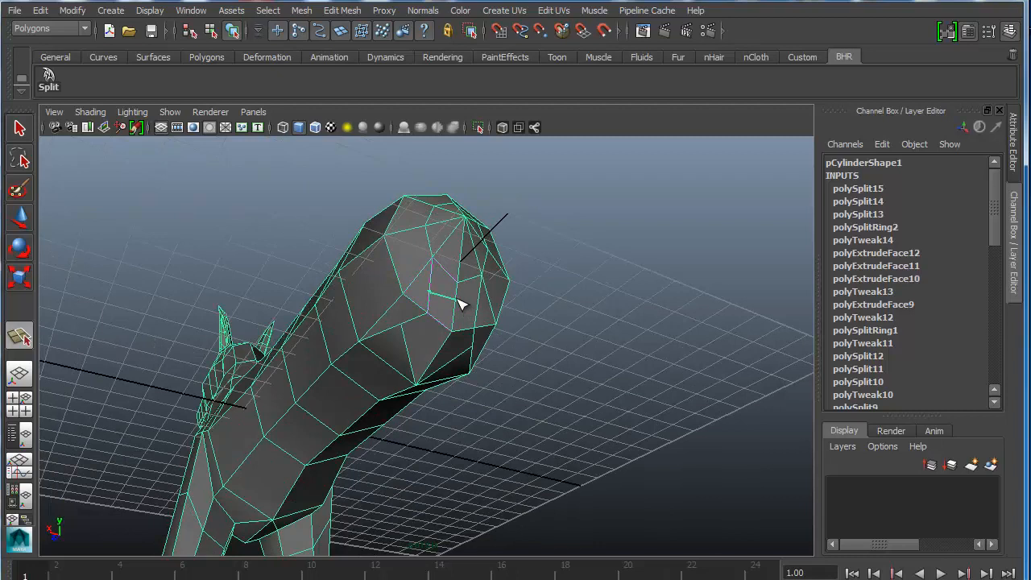
key(q)
Move the rump's underside vertex between the centreline and the lower flank edge backward
alt+drag(461, 297, 515, 375)
scroll(508, 335, up, 4)
right_drag(465, 387, 392, 390)
click(463, 388)
key(w)
alt+drag(469, 417, 493, 443)
alt+drag(474, 431, 416, 434)
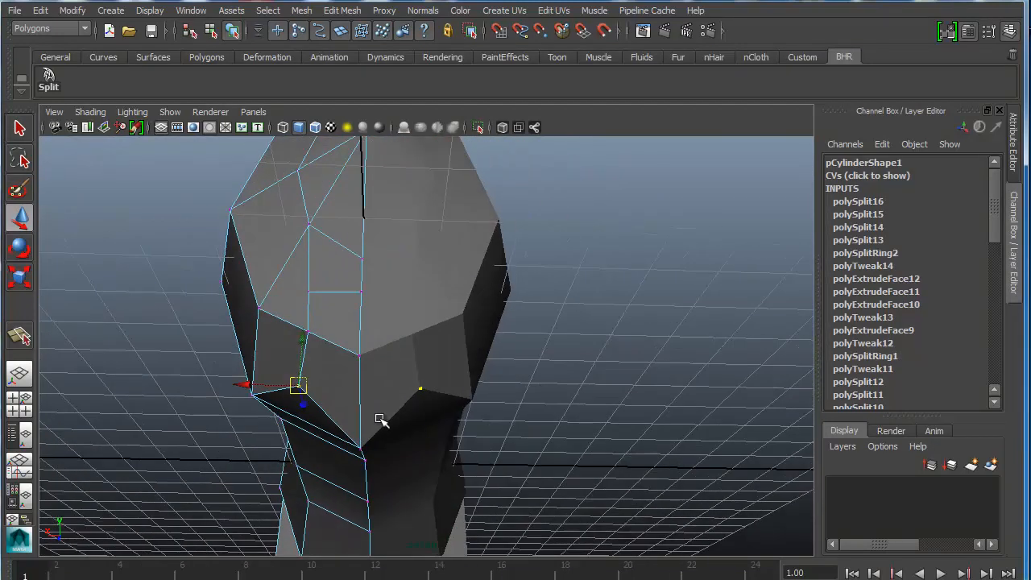
drag(297, 390, 378, 299)
alt+middle_drag(378, 299, 405, 386)
Reposition the lower end-cap vertices around the new cut to even out the rump's faces
click(284, 330)
drag(284, 331, 321, 347)
alt+drag(347, 283, 368, 363)
click(358, 349)
alt+drag(387, 311, 377, 344)
click(341, 391)
drag(344, 390, 436, 390)
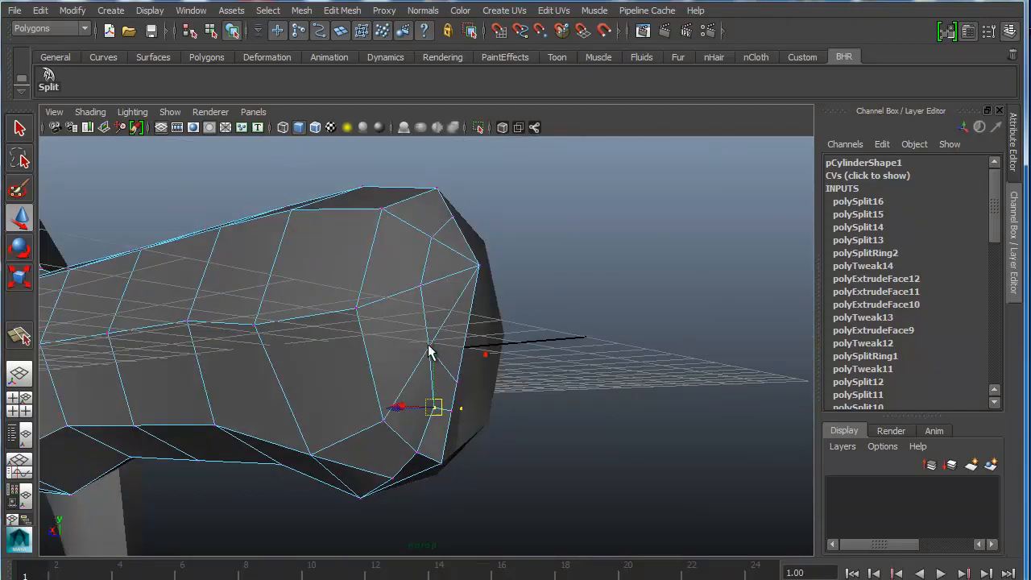
Adjust the depth of the lower end-cap cut vertices along the body's length
key(q)
alt+drag(458, 387, 481, 365)
key(w)
alt+drag(492, 410, 471, 410)
click(427, 385)
shift+click(445, 393)
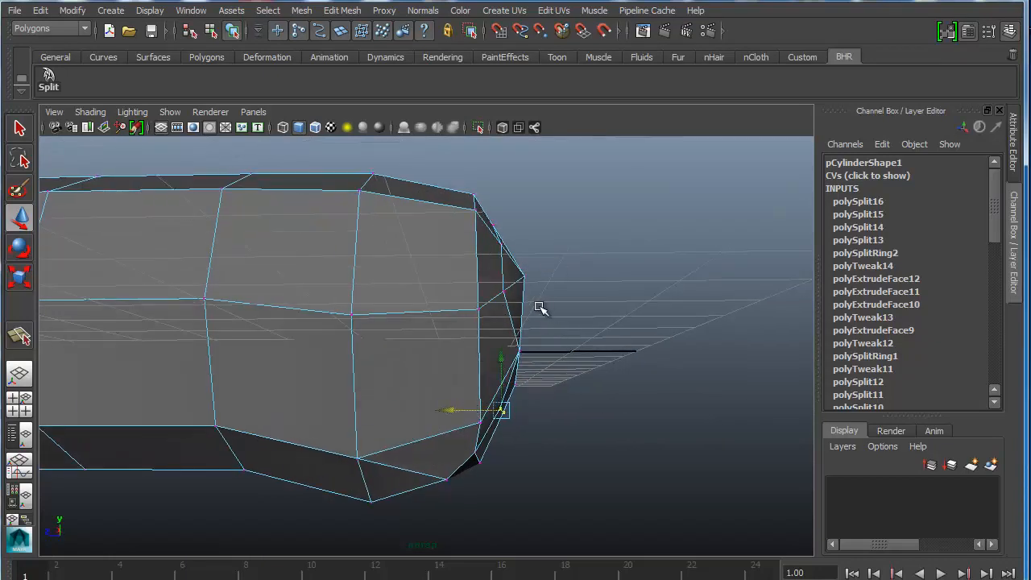
click(509, 300)
alt+drag(510, 300, 390, 305)
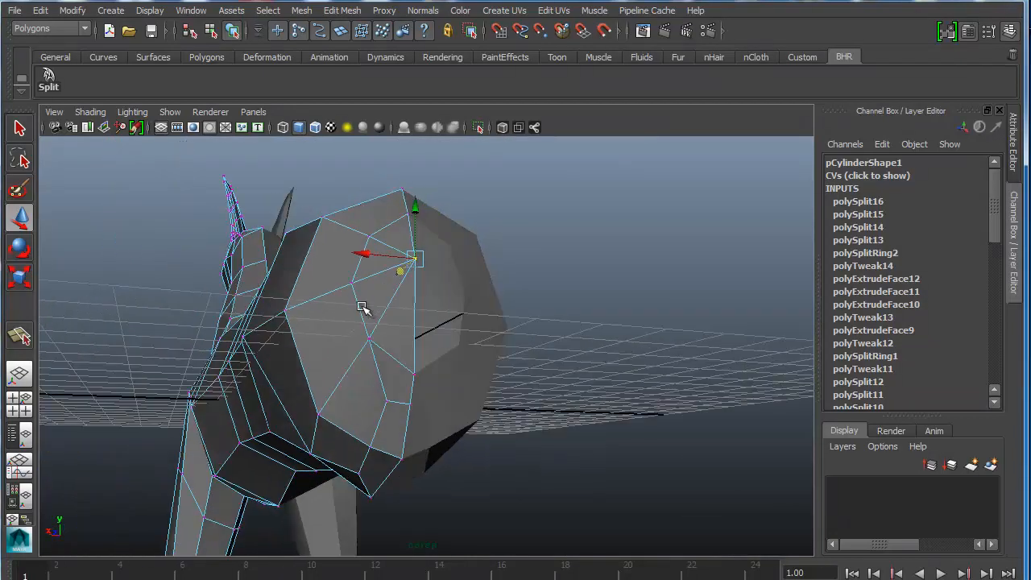
Reposition the end cap's curved-cut and centreline vertices to round the rump's rear profile
click(348, 285)
alt+drag(376, 346, 357, 353)
click(419, 381)
drag(414, 335, 438, 371)
key(q)
key(w)
alt+drag(376, 385, 422, 411)
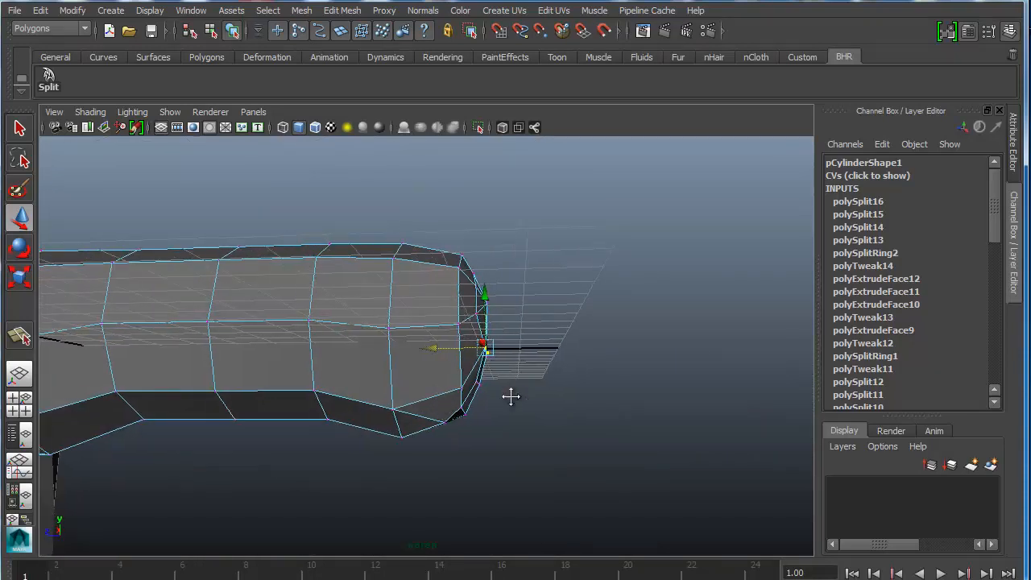
In the side view, slant the rump's vertex ring by moving its upper and mid-side vertices backward
alt+middle_drag(441, 410, 506, 365)
key(space)
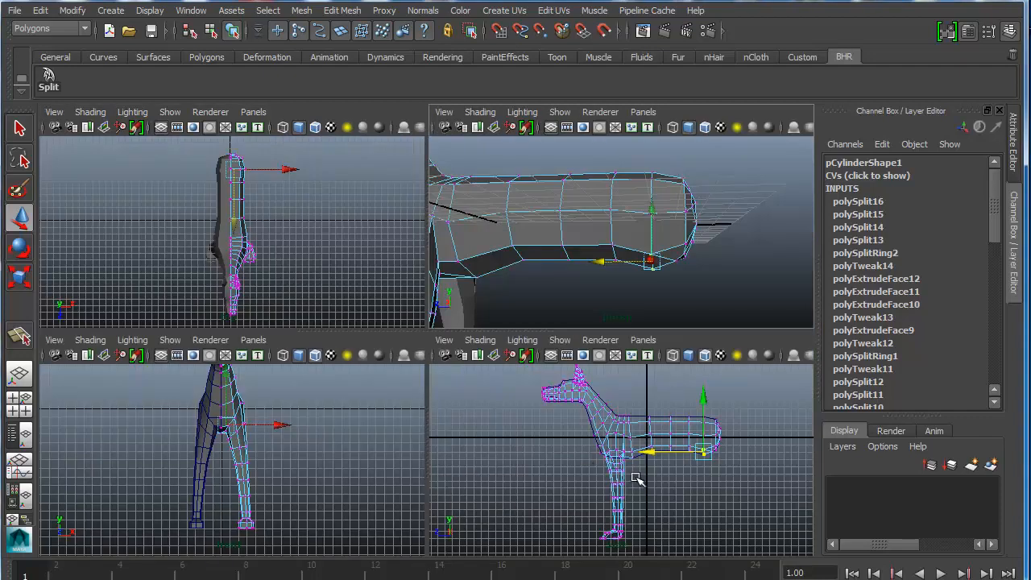
key(space)
scroll(545, 341, up, 8)
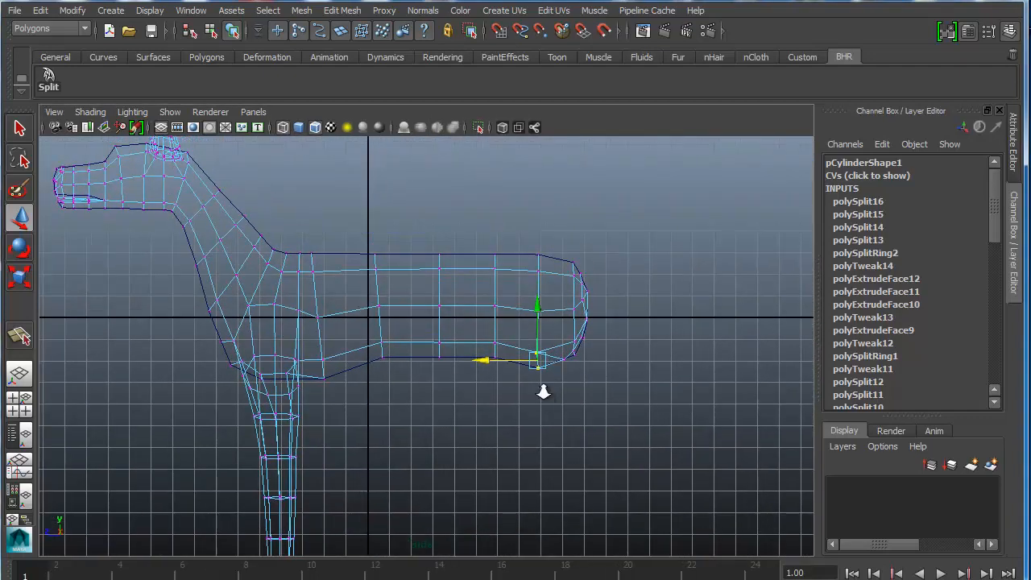
mouse_move(634, 375)
mouse_down()
mouse_move(614, 373)
mouse_move(619, 365)
mouse_up()
mouse_move(621, 308)
mouse_down()
mouse_move(688, 271)
mouse_move(623, 270)
mouse_up()
drag(637, 206, 619, 176)
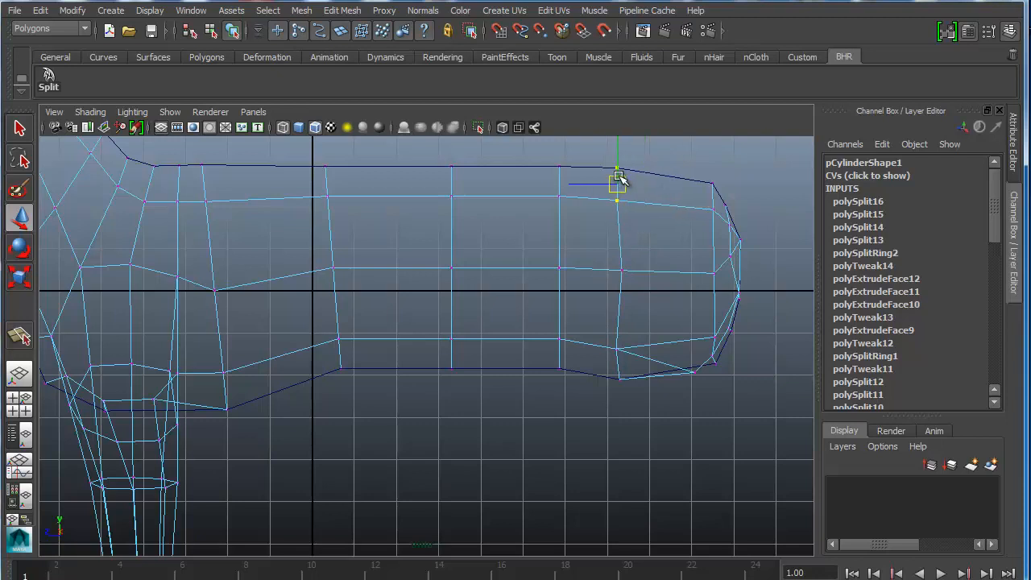
drag(621, 270, 629, 270)
mouse_move(665, 160)
mouse_down()
mouse_move(605, 211)
mouse_move(665, 185)
mouse_move(644, 178)
mouse_move(660, 172)
mouse_up()
drag(662, 216, 644, 197)
drag(653, 206, 646, 204)
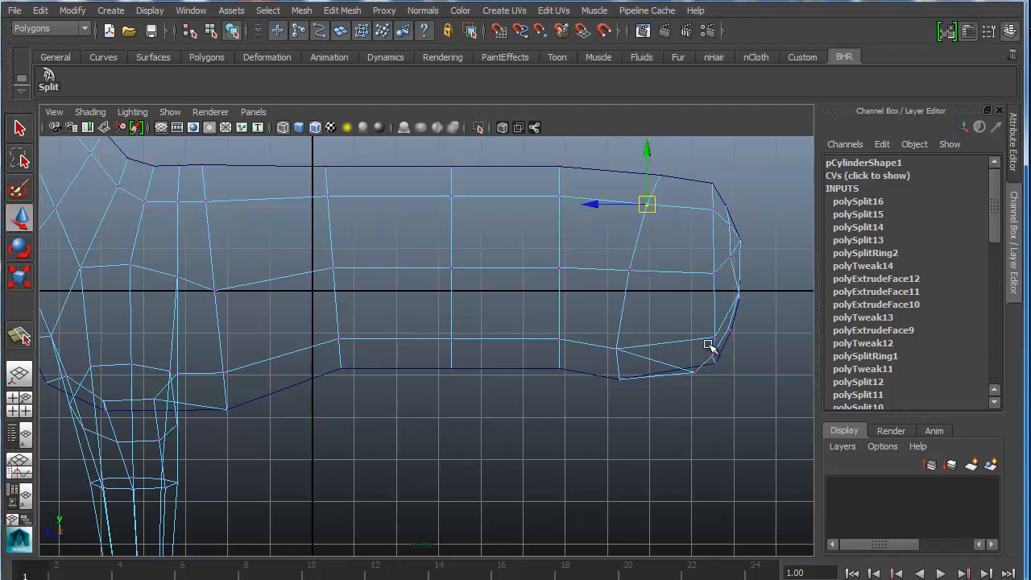
Move the slanted rump ring and the torso column ahead of it forward, and nudge the ring's upper vertices
alt+middle_drag(628, 311, 677, 367)
drag(554, 490, 636, 202)
drag(562, 324, 531, 323)
drag(608, 458, 609, 456)
drag(638, 334, 600, 333)
drag(611, 279, 704, 222)
drag(668, 190, 657, 187)
Shift the mid-torso vertex column slightly forward to even the spacing and return the body to object mode
scroll(553, 400, down, 3)
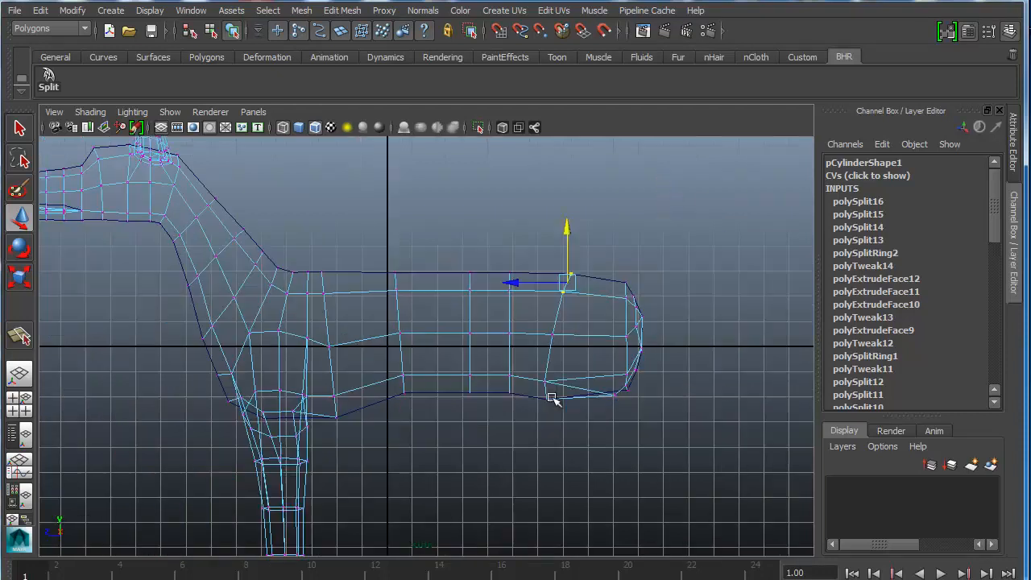
double_click(474, 353)
drag(431, 332, 421, 333)
alt+middle_drag(582, 401, 563, 401)
right_click(592, 381)
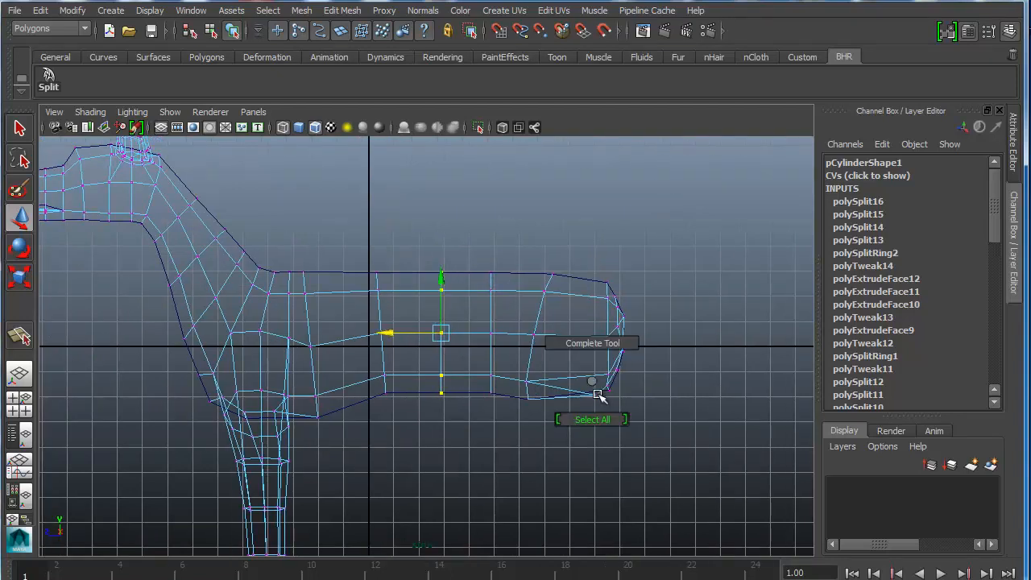
click(592, 419)
right_click(600, 375)
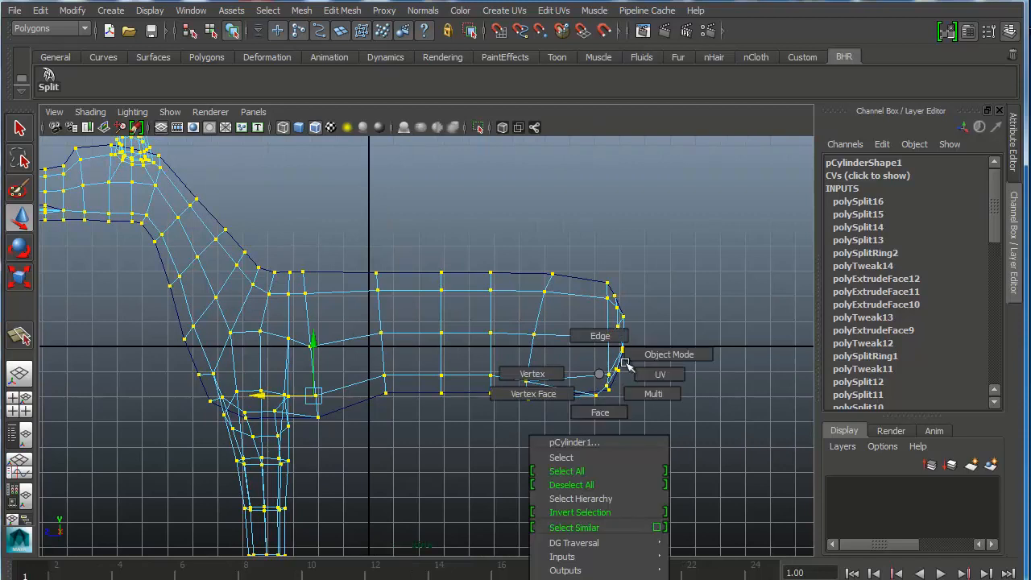
click(669, 354)
In the perspective view, delete the diagonal edge under the rump between the moved underside vertex and the centreline
click(628, 377)
key(space)
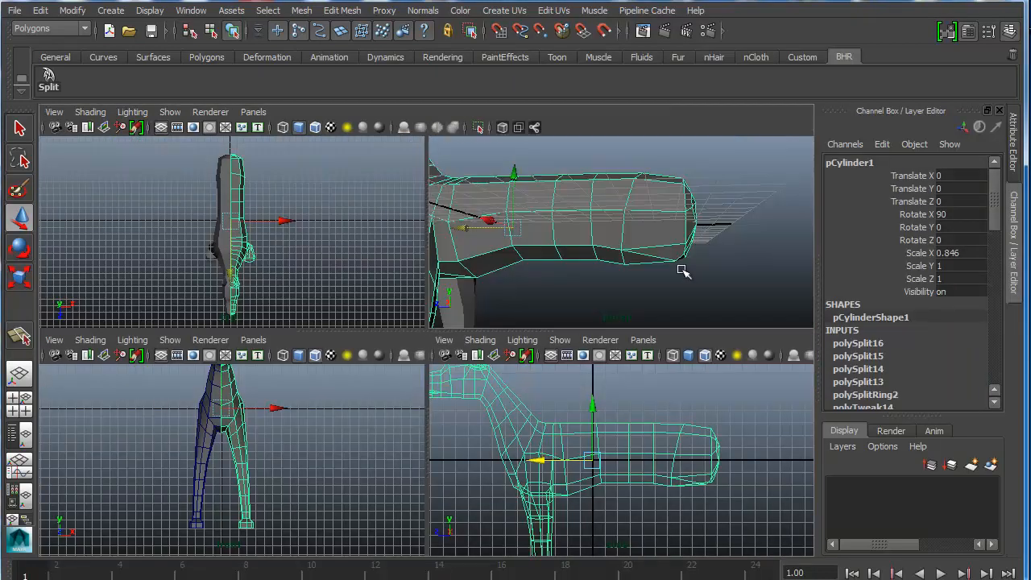
key(space)
alt+drag(430, 334, 453, 331)
right_drag(428, 292, 364, 291)
alt+drag(614, 345, 489, 327)
click(629, 278)
alt+drag(572, 328, 490, 323)
alt+drag(560, 316, 487, 301)
right_drag(436, 326, 432, 290)
click(432, 322)
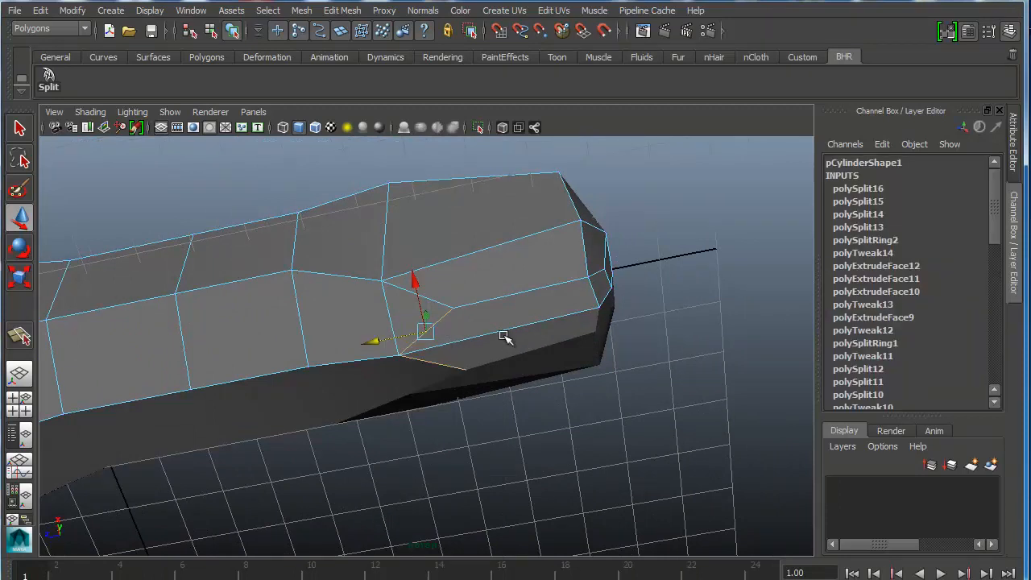
key(Delete)
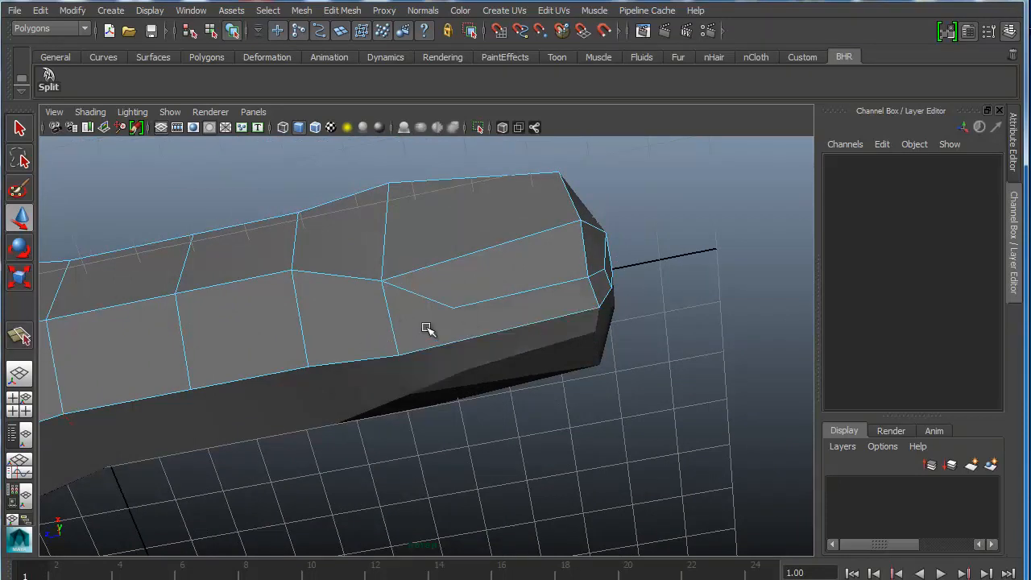
Split the underside face from the loose vertex straight across to the centreline edge
click(21, 338)
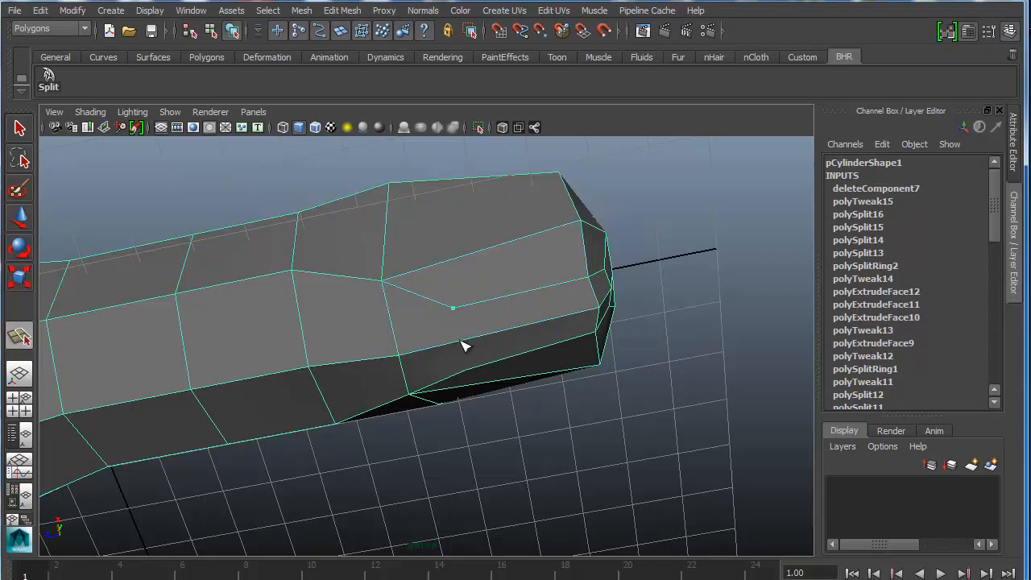
key(w)
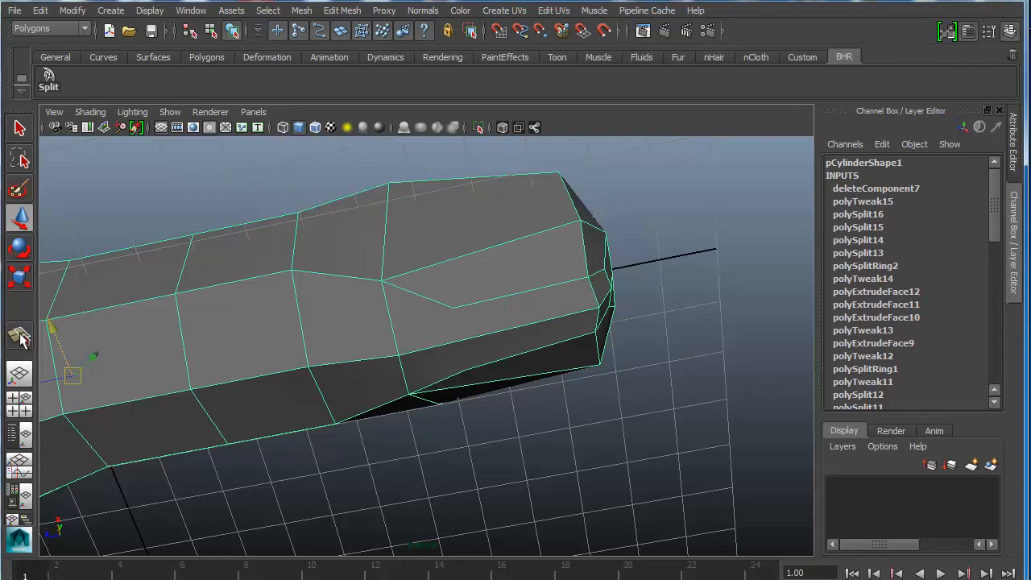
click(16, 340)
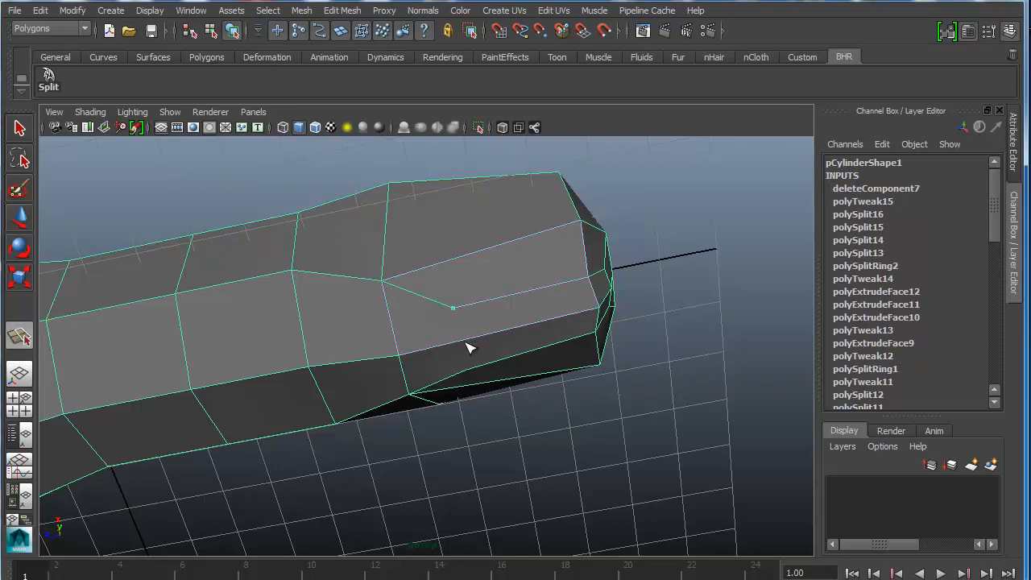
key(Return)
Move the front corner vertex of the rump's lower flank edge slightly backward
alt+drag(535, 329, 523, 431)
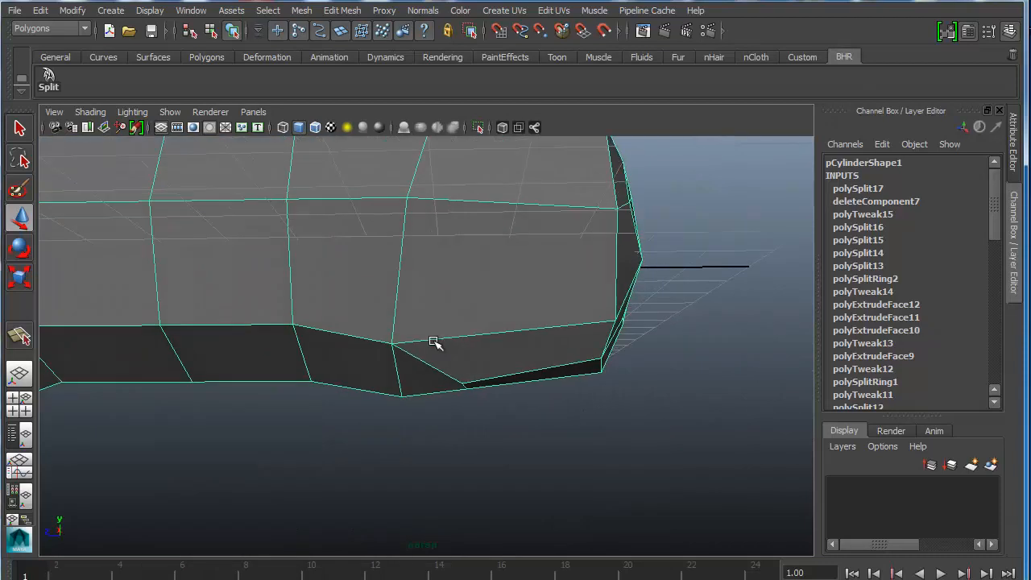
click(393, 343)
mouse_move(407, 350)
alt+mouse_down()
mouse_move(398, 345)
mouse_move(468, 334)
mouse_move(470, 304)
mouse_move(447, 337)
mouse_move(400, 343)
alt+mouse_up()
click(466, 330)
key(z)
Extrude the rump's lower flank, underside and adjoining rear faces 2.822 units downward to start the hind leg
alt+drag(535, 317, 550, 265)
right_drag(550, 265, 553, 288)
click(538, 237)
alt+drag(639, 317, 374, 161)
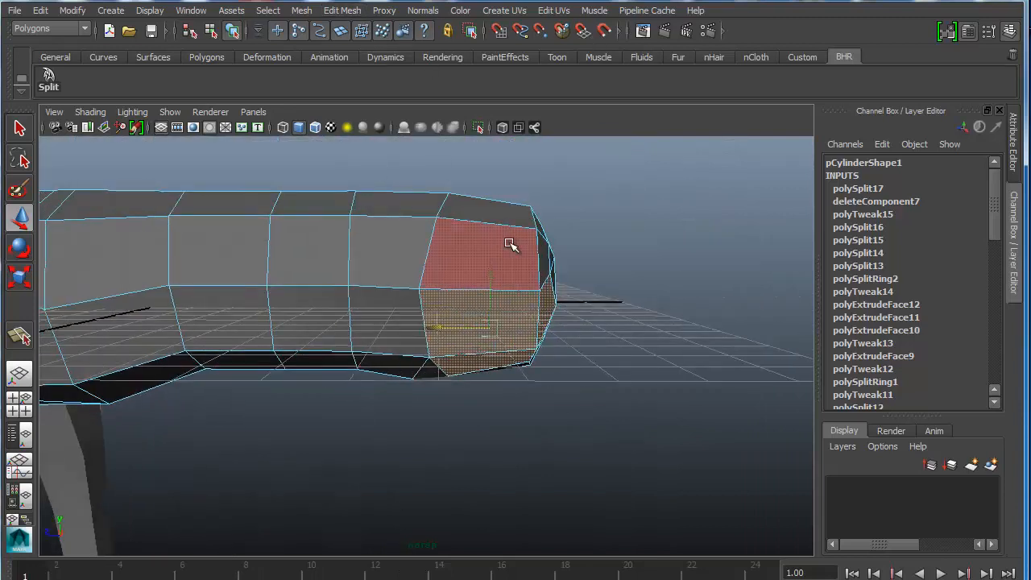
shift+right_click(519, 306)
shift+right_drag(522, 317, 522, 344)
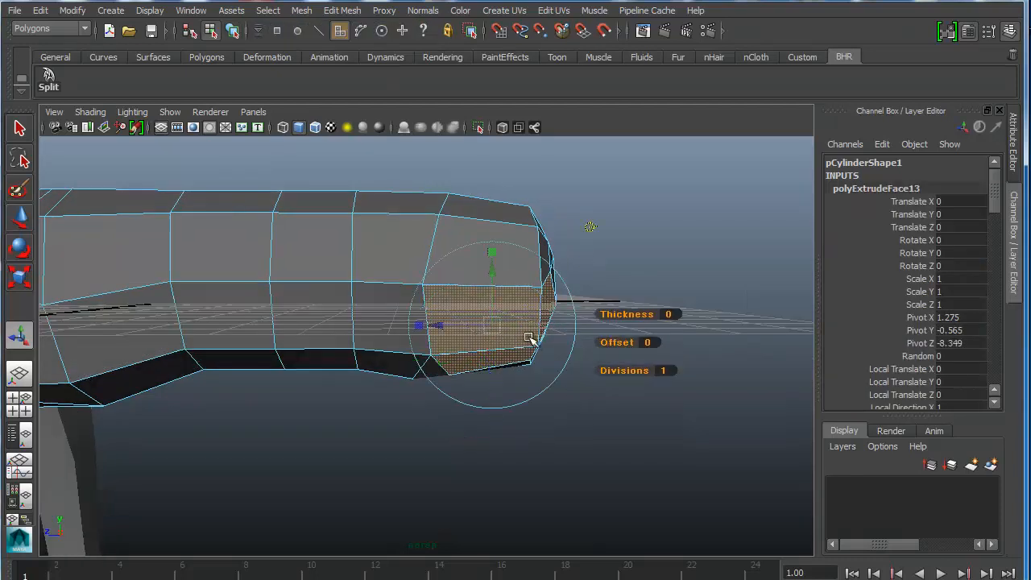
drag(488, 340, 456, 434)
alt+drag(534, 398, 369, 435)
alt+drag(391, 388, 399, 277)
key(w)
drag(325, 258, 411, 270)
alt+drag(320, 240, 334, 333)
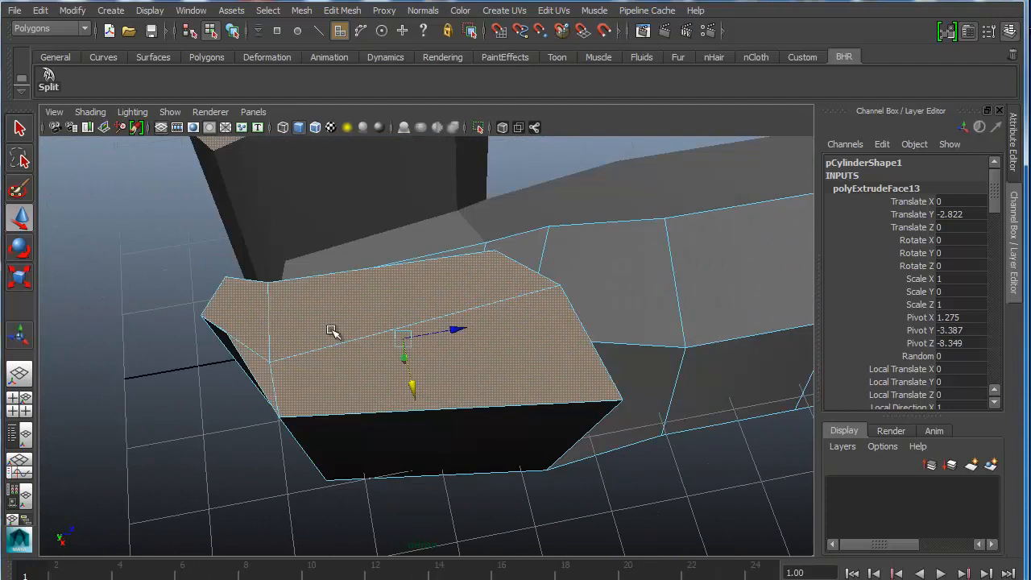
Select the row of three vertices across the hind leg's end face and move it forward to its middle
right_click(332, 331)
click(296, 329)
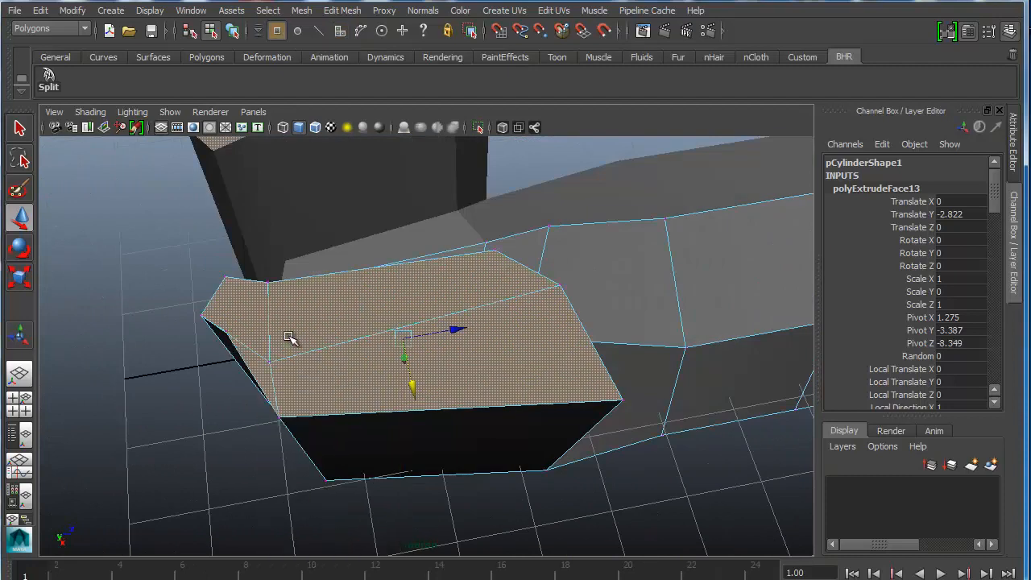
click(268, 284)
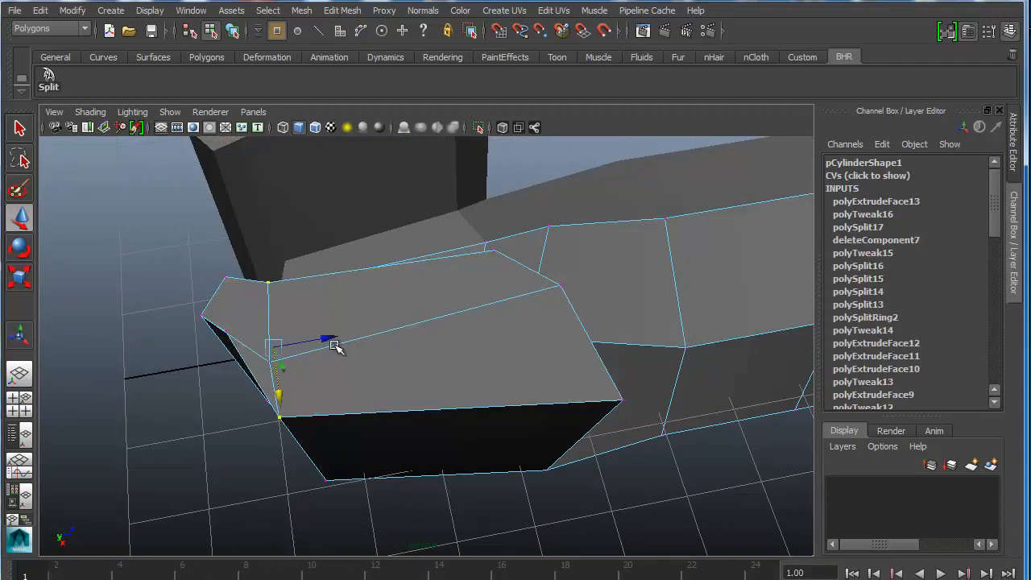
middle_drag(385, 329, 336, 339)
key(q)
key(w)
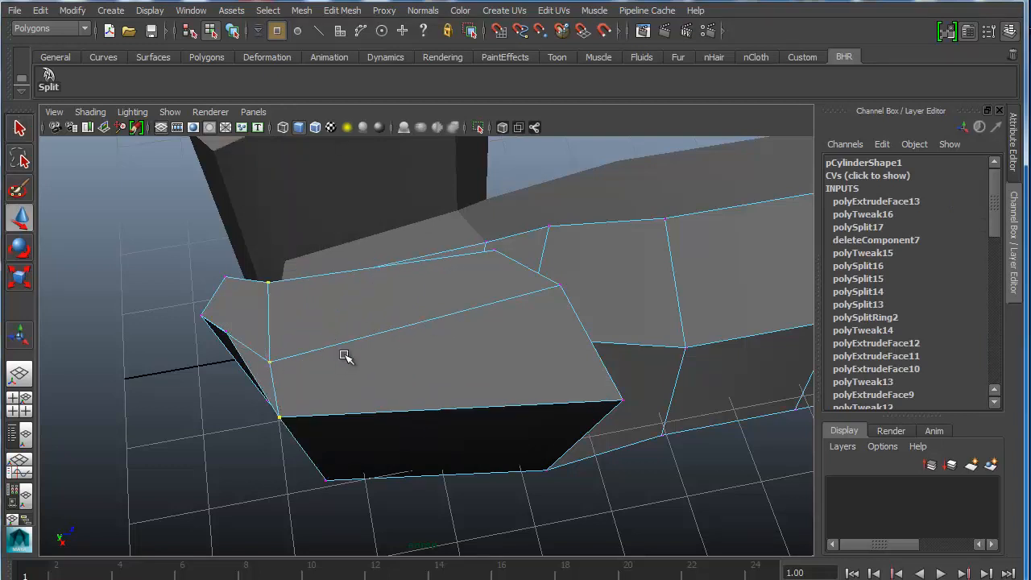
drag(327, 341, 444, 335)
Move the two rear outer vertices of the hind leg's end face outward and forward to round its outline
click(225, 333)
alt+drag(262, 398, 261, 458)
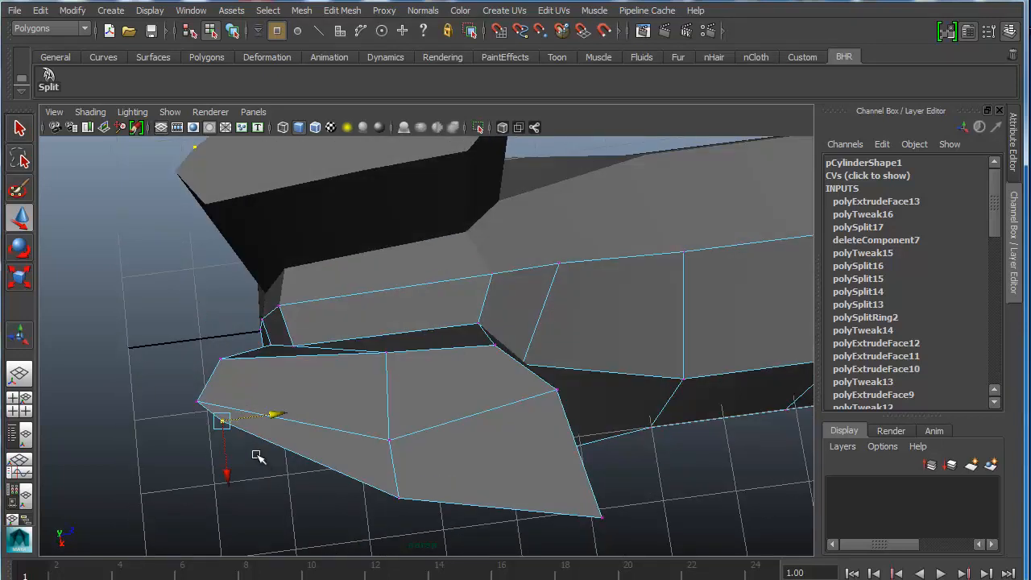
drag(223, 423, 277, 501)
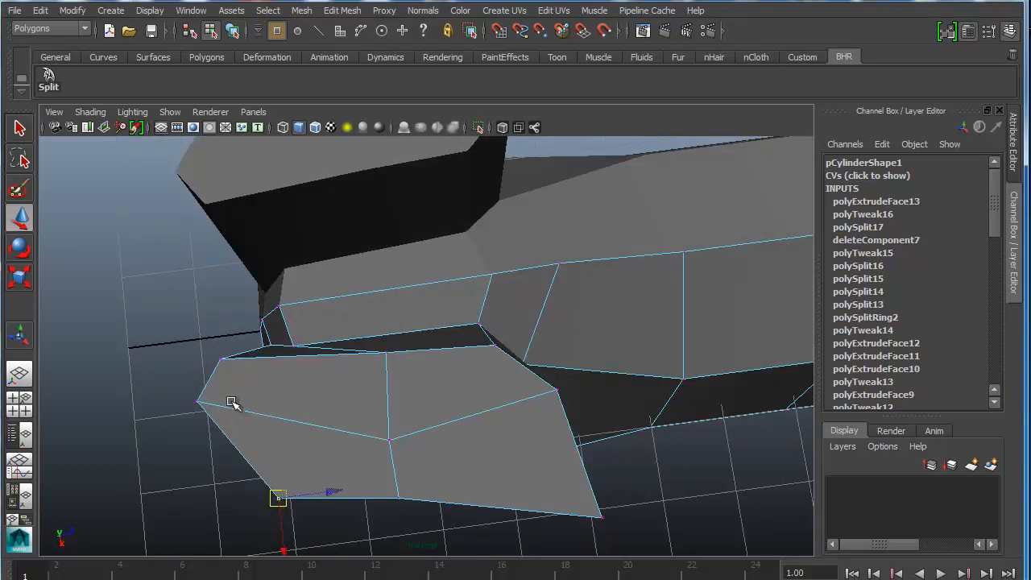
click(196, 400)
drag(200, 399, 216, 444)
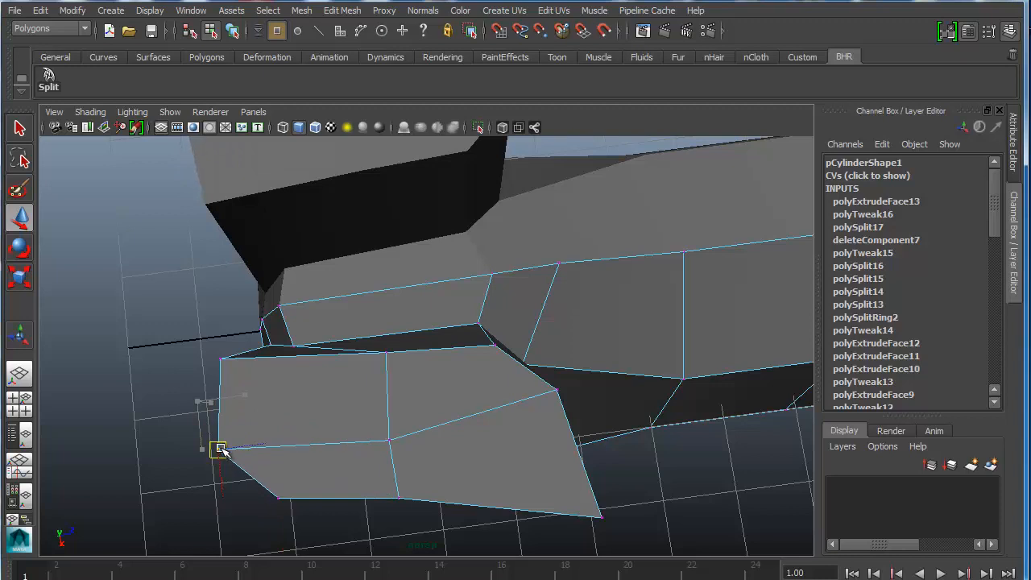
Adjust the rear inner, front and centre vertices of the hind leg's end face to even out its shape
click(223, 360)
drag(222, 359, 242, 395)
click(555, 390)
drag(556, 392, 555, 401)
click(387, 437)
drag(388, 438, 393, 426)
Pull in the front outer corner of the hind leg's end face and move the front vertex at the leg's root backward
click(602, 516)
drag(609, 522, 546, 352)
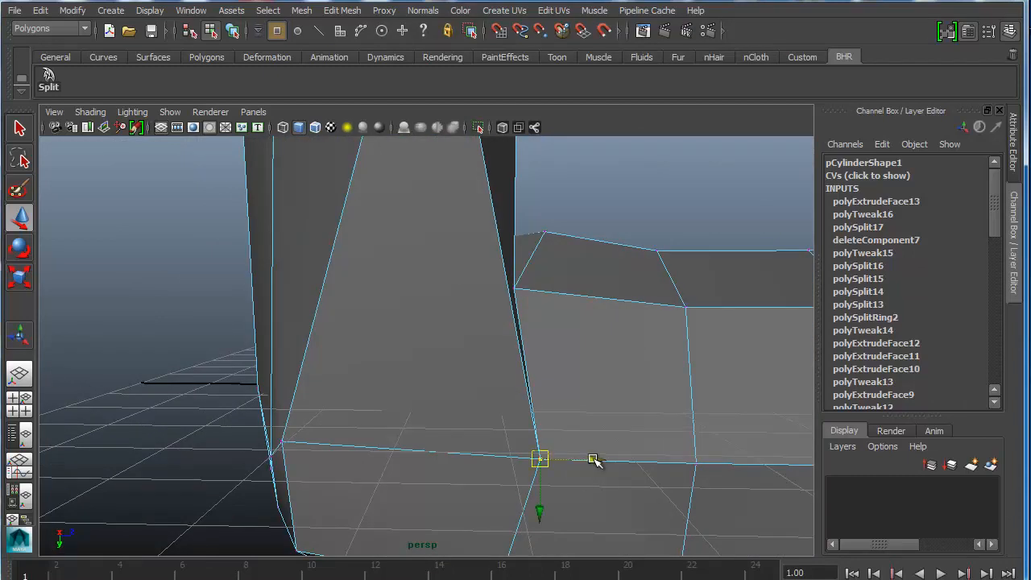
drag(593, 460, 497, 448)
alt+middle_drag(519, 396, 533, 484)
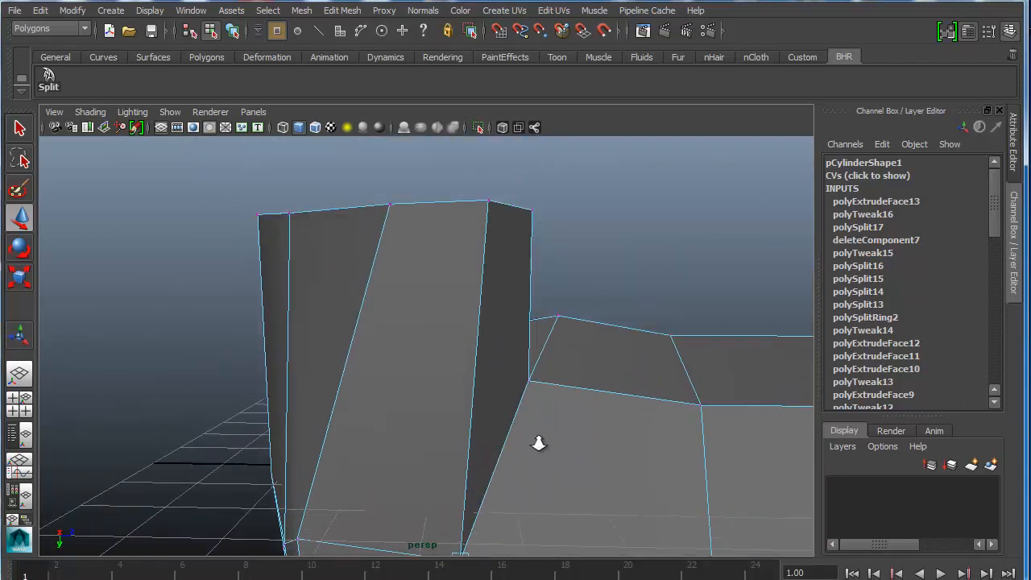
Select all vertices of the hind leg's end face and scale them vertically until the end is flat
scroll(538, 441, down, 4)
alt+drag(544, 424, 452, 421)
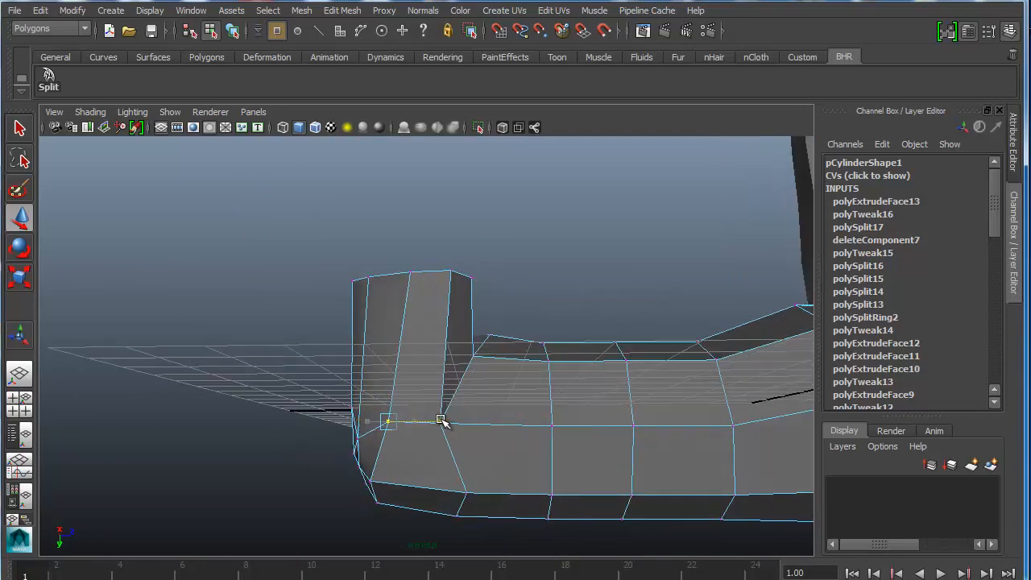
alt+drag(412, 504, 393, 304)
alt+right_drag(394, 305, 405, 263)
alt+middle_drag(405, 263, 538, 534)
drag(524, 246, 216, 365)
alt+middle_drag(475, 323, 482, 351)
key(r)
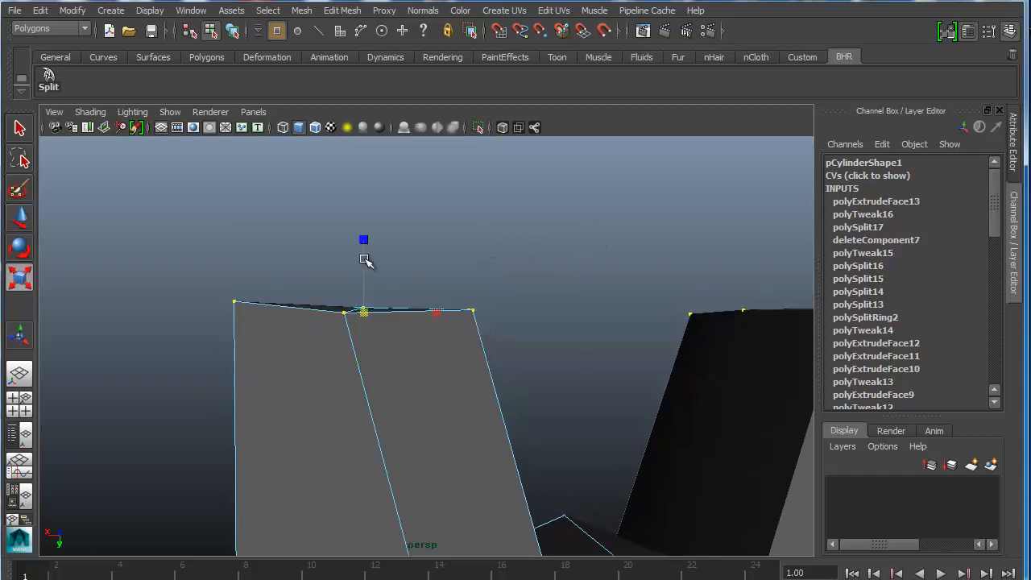
drag(365, 238, 376, 319)
alt+drag(376, 318, 393, 371)
alt+drag(433, 294, 472, 293)
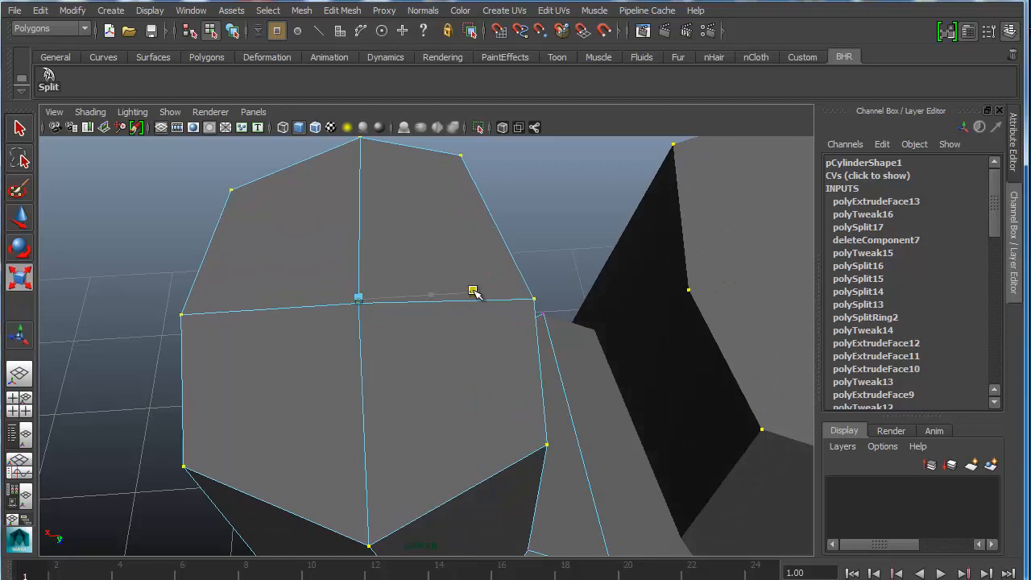
Move the hind leg's end vertices backward so the upper leg slants toward the rear
key(w)
alt+drag(305, 302, 445, 424)
alt+middle_drag(446, 424, 455, 455)
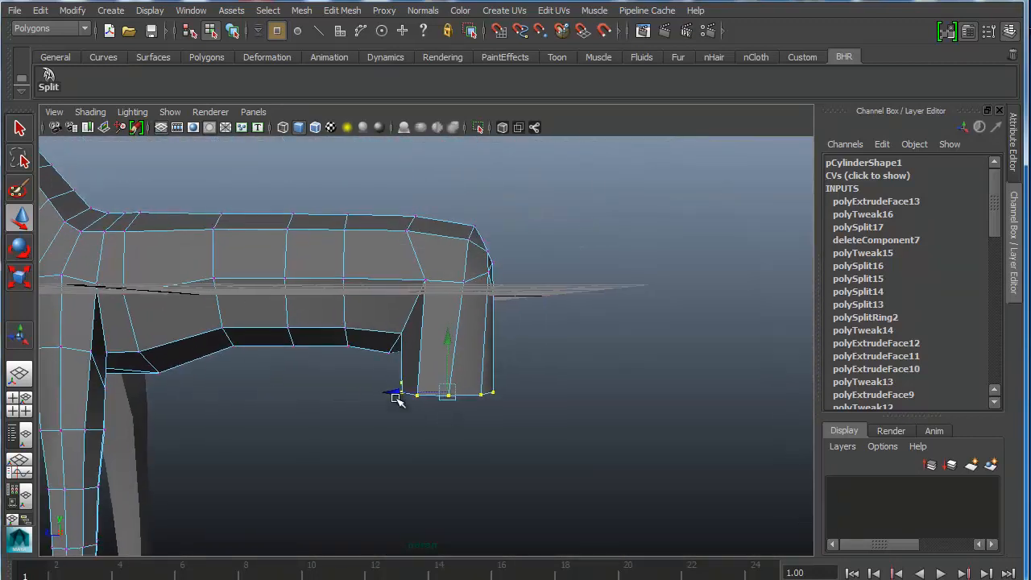
drag(393, 394, 422, 393)
In the side view, move the belly vertices at the front of the hind leg's root forward and slightly down
scroll(488, 423, down, 3)
key(space)
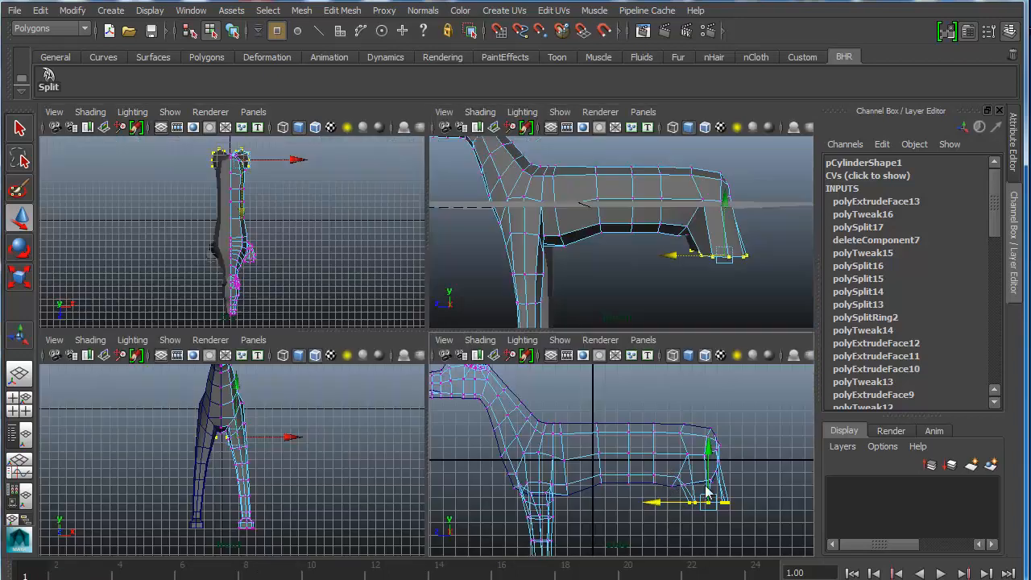
key(space)
scroll(586, 412, up, 3)
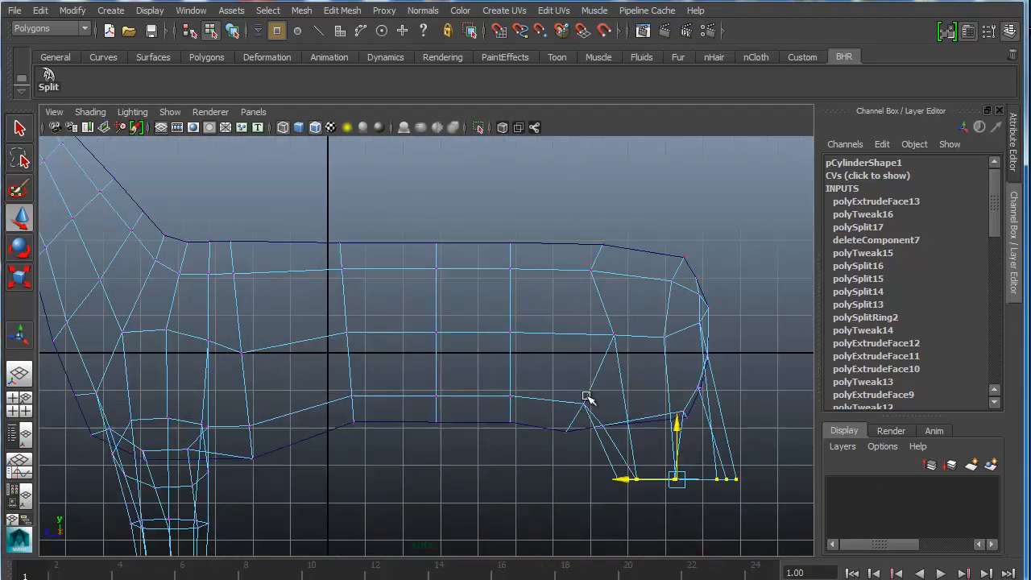
click(622, 394)
drag(553, 386, 614, 458)
drag(583, 417, 557, 414)
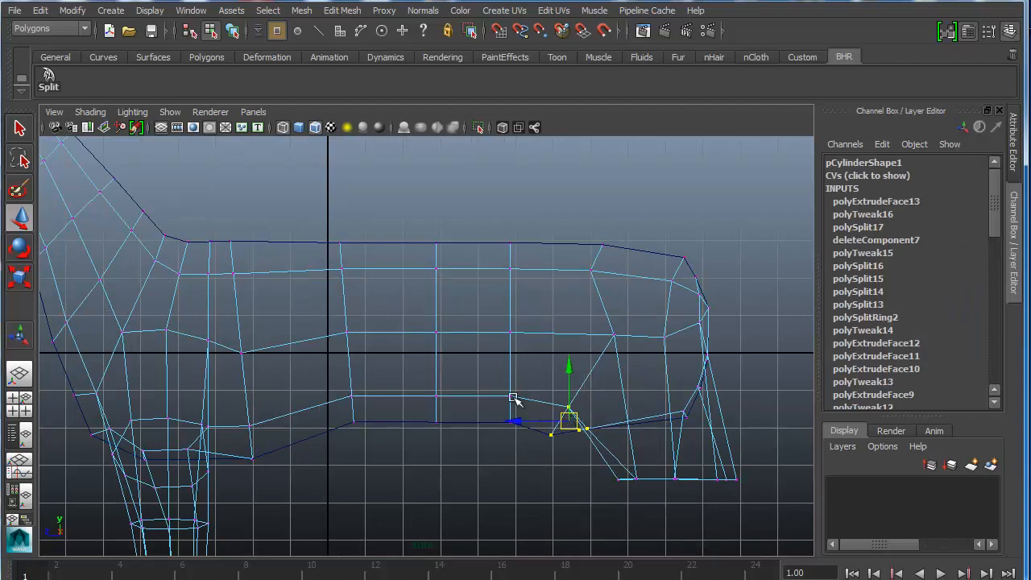
Slant the vertical body loop ahead of the hind leg by moving its lower vertices forward and its top vertex slightly backward
drag(534, 373, 481, 447)
drag(515, 408, 501, 408)
drag(525, 319, 501, 334)
drag(529, 236, 509, 260)
alt+middle_drag(588, 394, 585, 371)
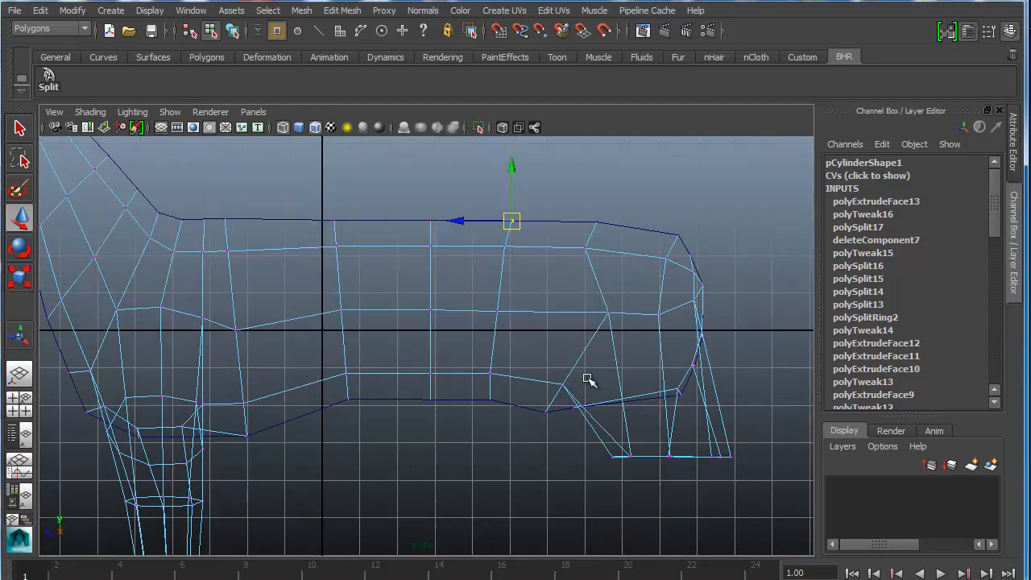
Select the faces at the hind leg's end and scale them vertically to flatten them
drag(752, 441, 668, 469)
right_drag(713, 454, 713, 491)
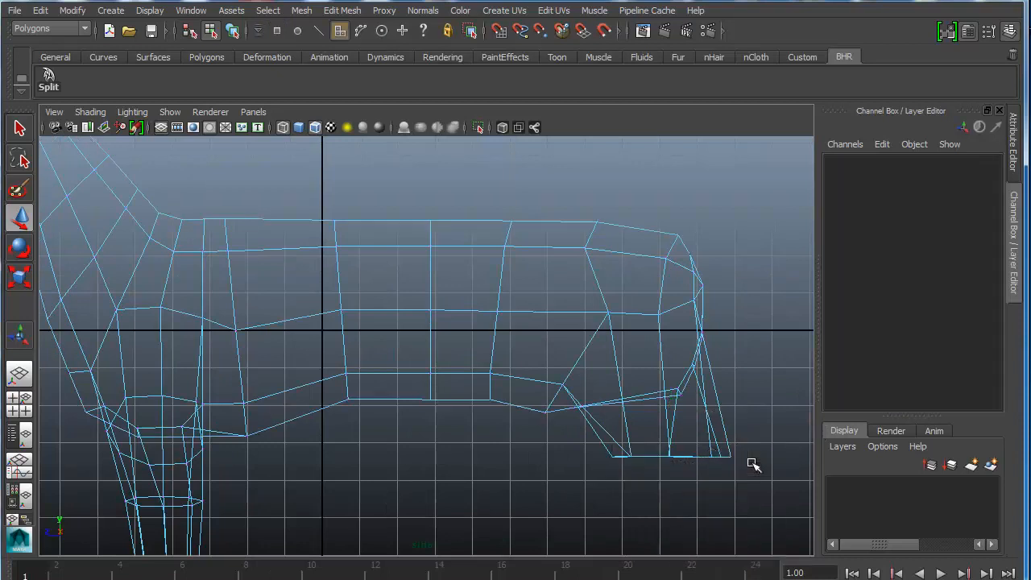
drag(562, 512, 748, 445)
click(677, 437)
key(r)
drag(674, 386, 676, 451)
alt+middle_drag(722, 454, 640, 428)
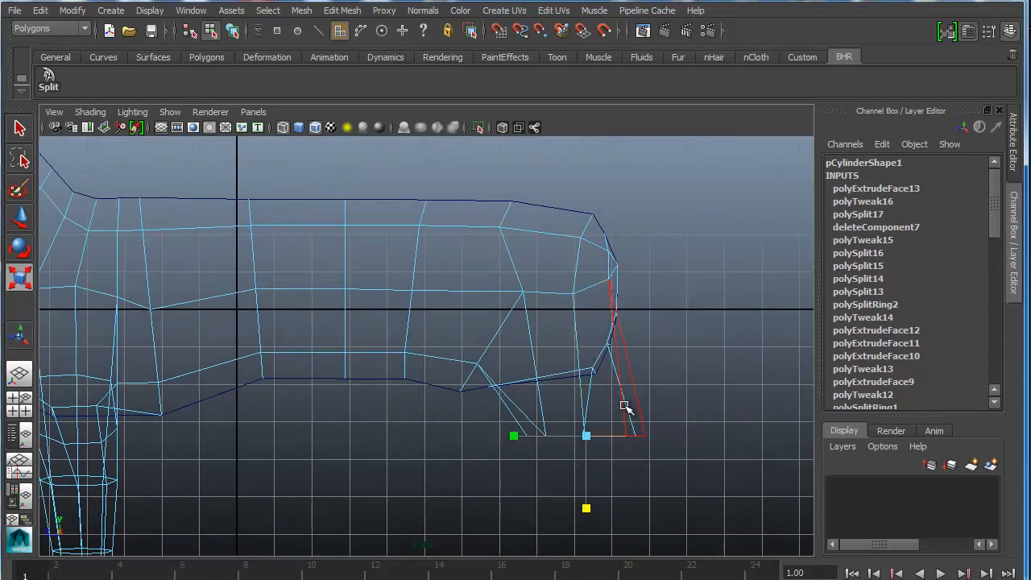
Rotate the hind leg's end faces so their rear edge tilts upward, and shift them slightly backward
key(e)
mouse_move(666, 428)
mouse_down()
mouse_move(660, 403)
mouse_move(662, 412)
mouse_up()
key(w)
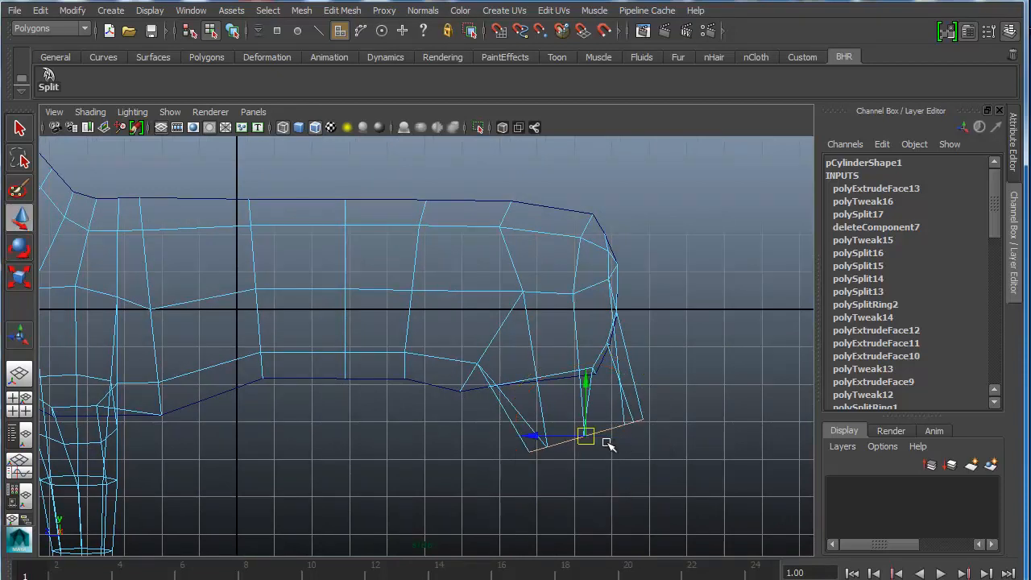
drag(597, 439, 605, 439)
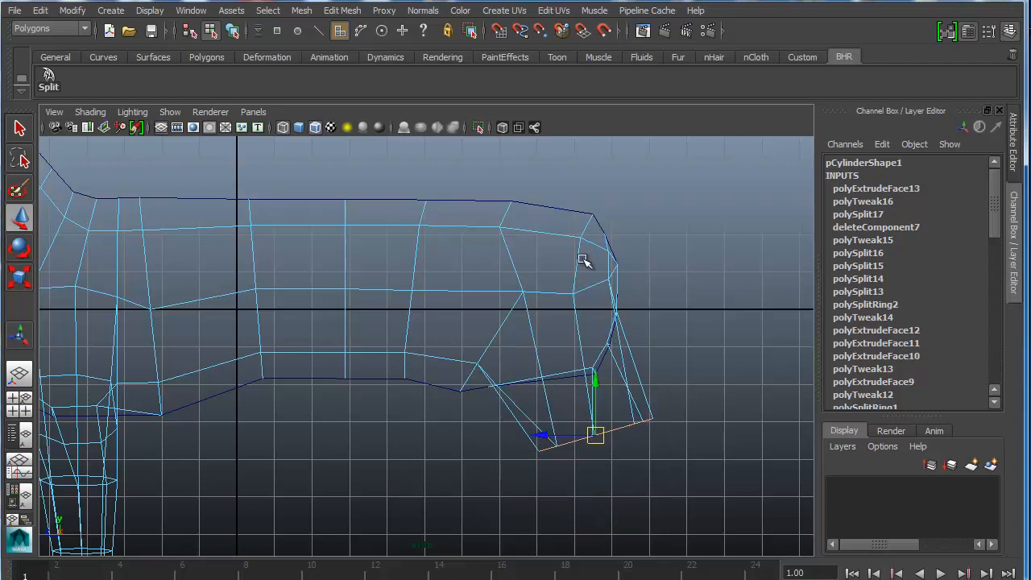
Extrude the hind leg's end faces about -3.266 in Y and -1.568 in Z, with 5 divisions
click(341, 12)
click(353, 67)
alt+middle_drag(630, 466, 595, 366)
click(632, 244)
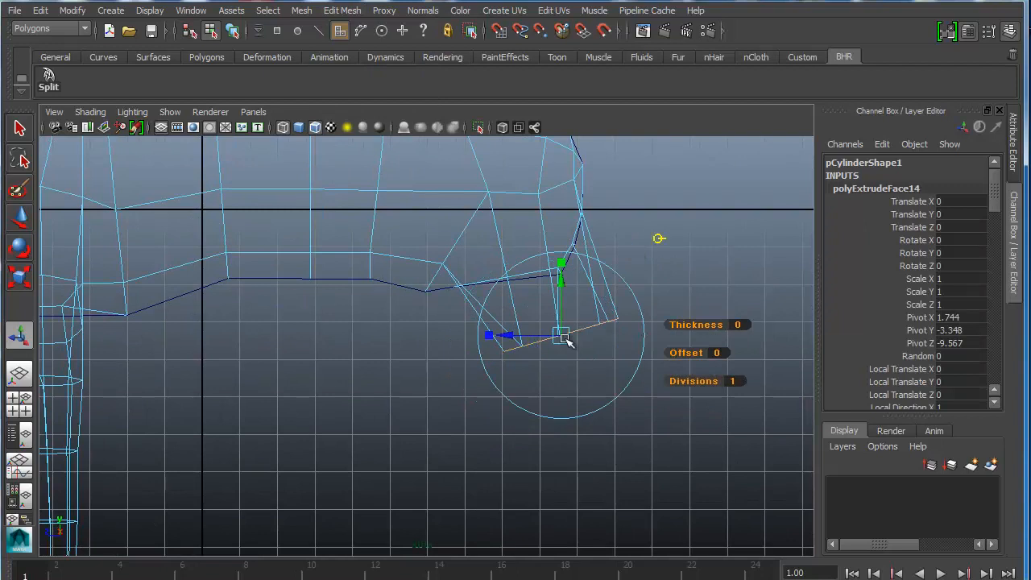
drag(559, 337, 653, 474)
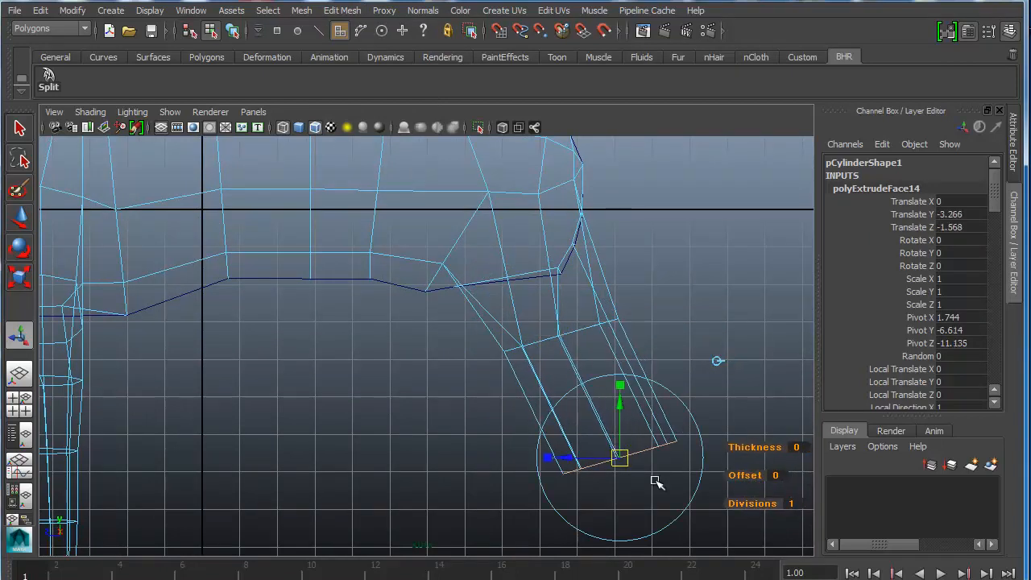
alt+middle_drag(654, 474, 627, 386)
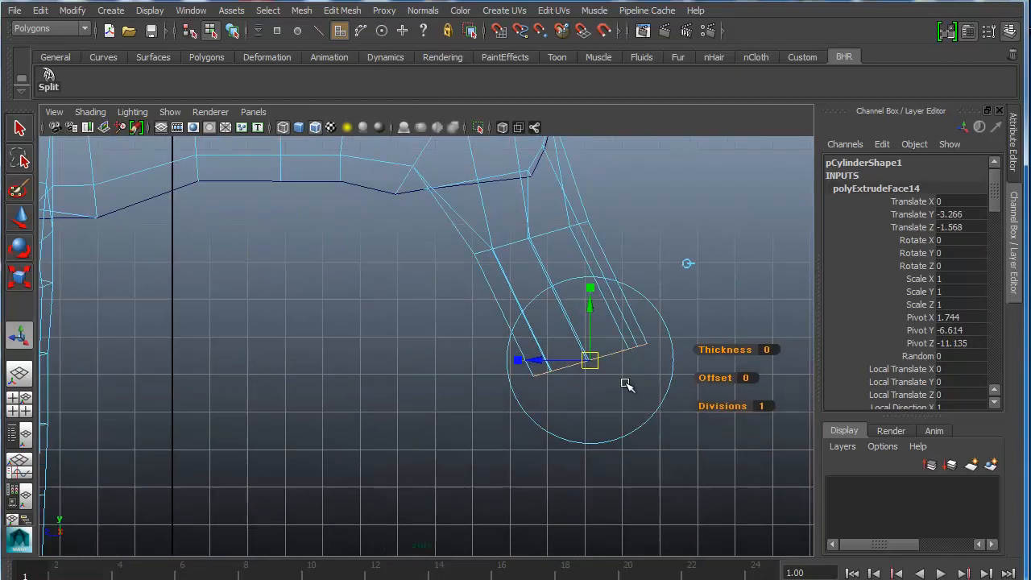
click(766, 406)
text(5)
key(Return)
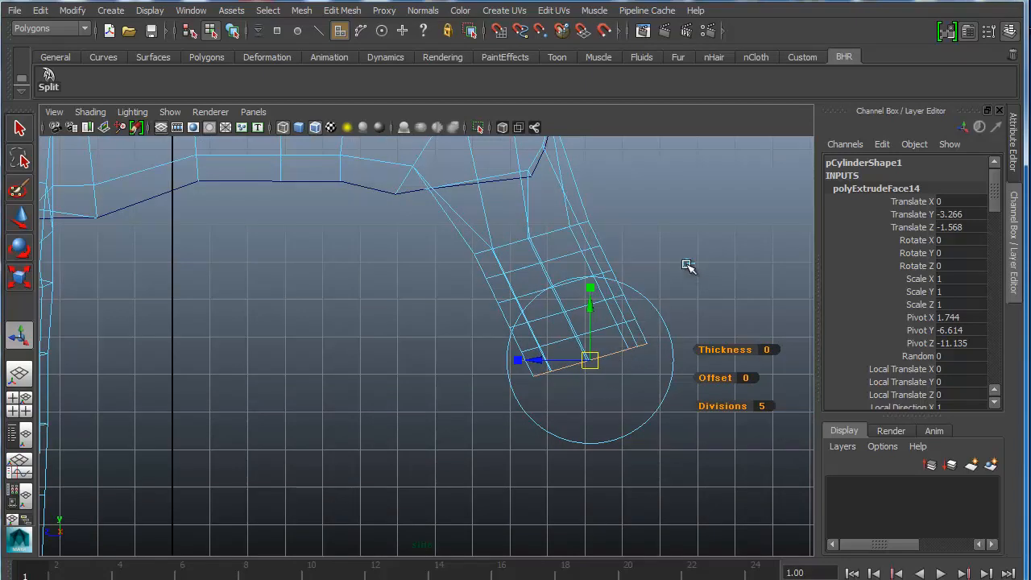
click(590, 288)
drag(587, 363, 600, 523)
scroll(601, 387, down, 1)
key(w)
key(ctrl+z)
key(ctrl+z)
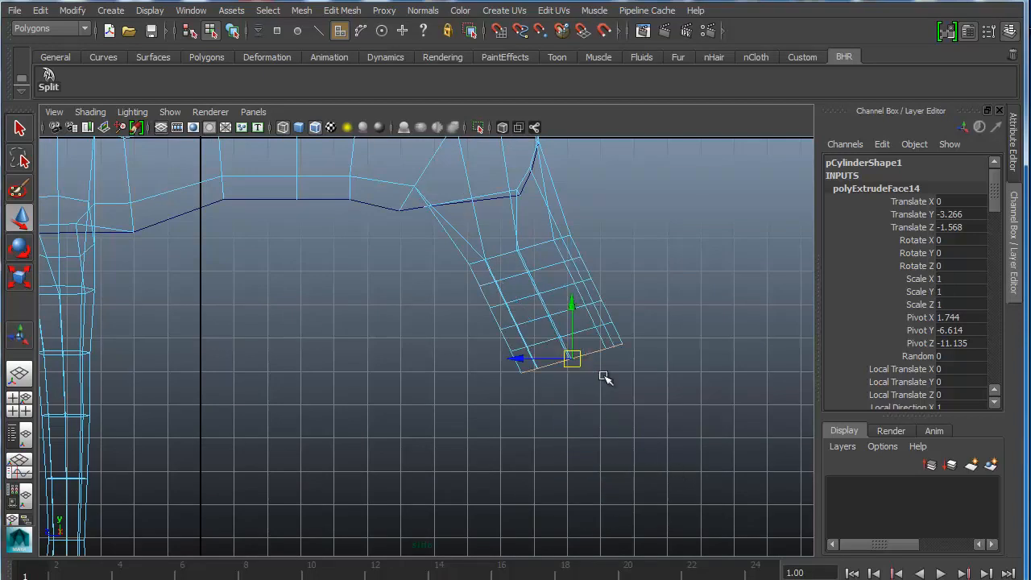
Using world axes, scale the extruded leg end to about 0.417 and lower it to about -9.574 in Y
key(t)
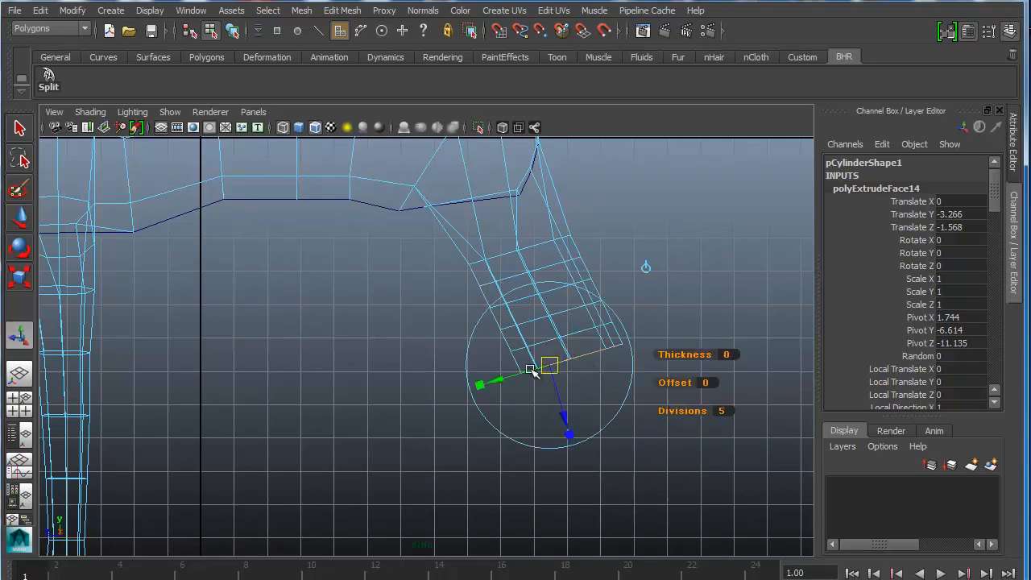
click(644, 267)
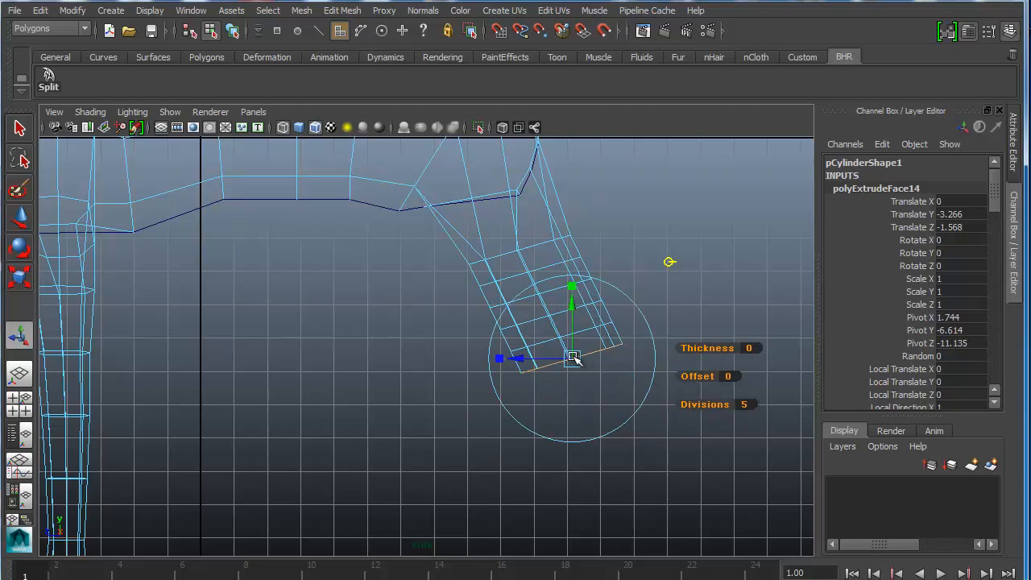
drag(571, 359, 592, 348)
drag(570, 306, 573, 443)
alt+middle_drag(573, 443, 628, 324)
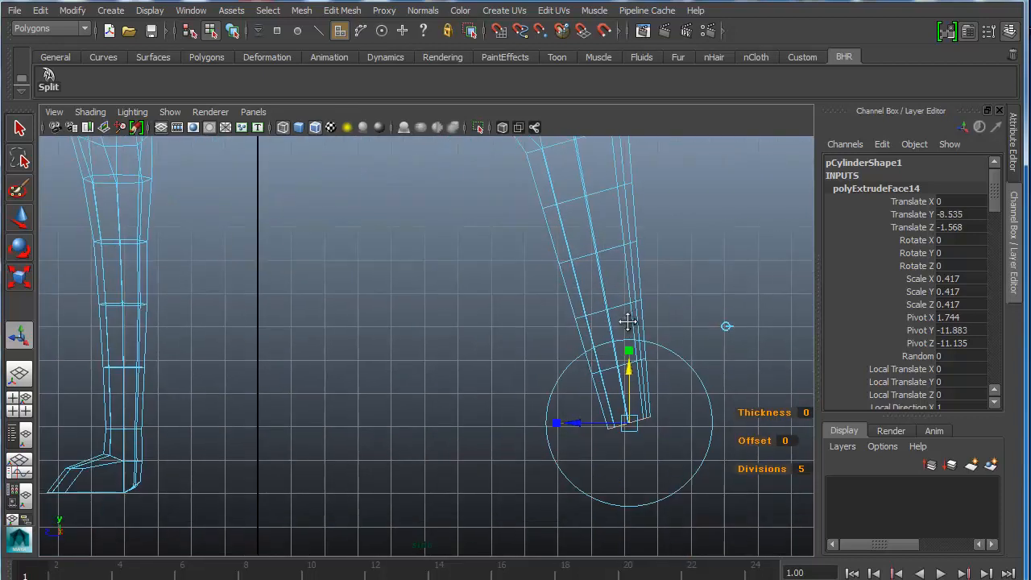
drag(628, 353, 634, 396)
alt+middle_drag(634, 395, 626, 417)
Scale the extruded leg end down to about 0.257 and move it back to about -2.681 in Z
key(r)
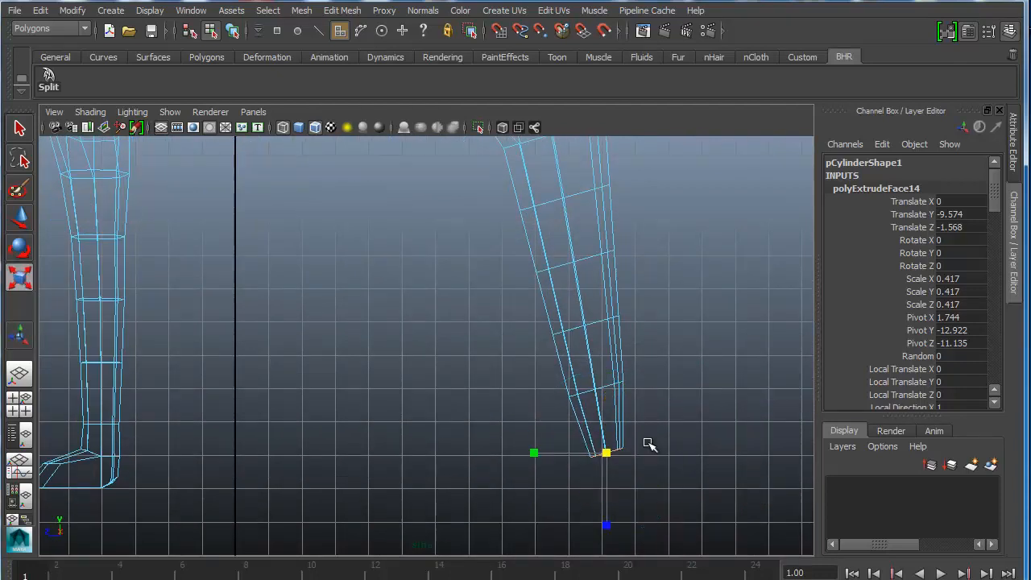
key(t)
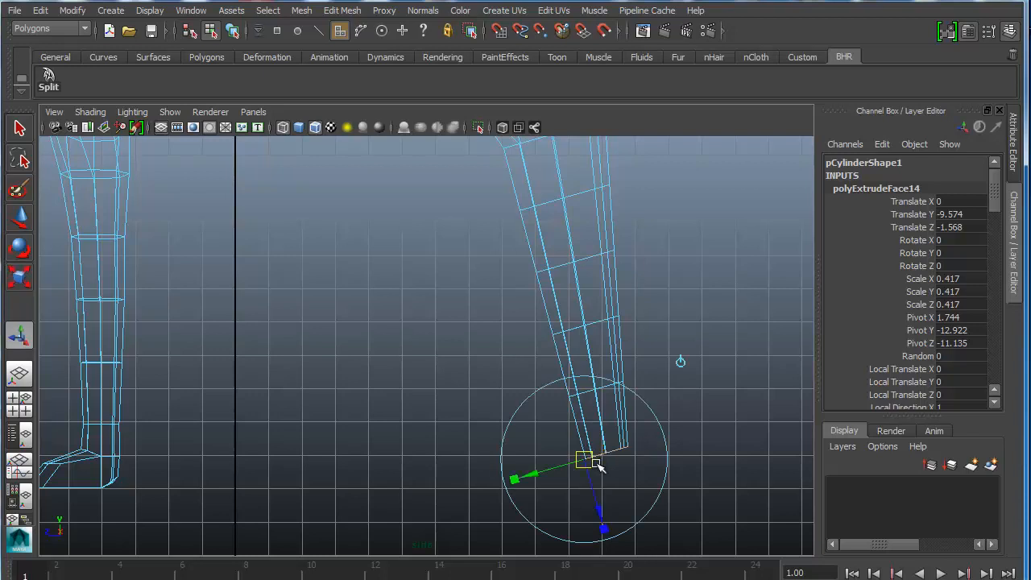
click(604, 529)
click(680, 362)
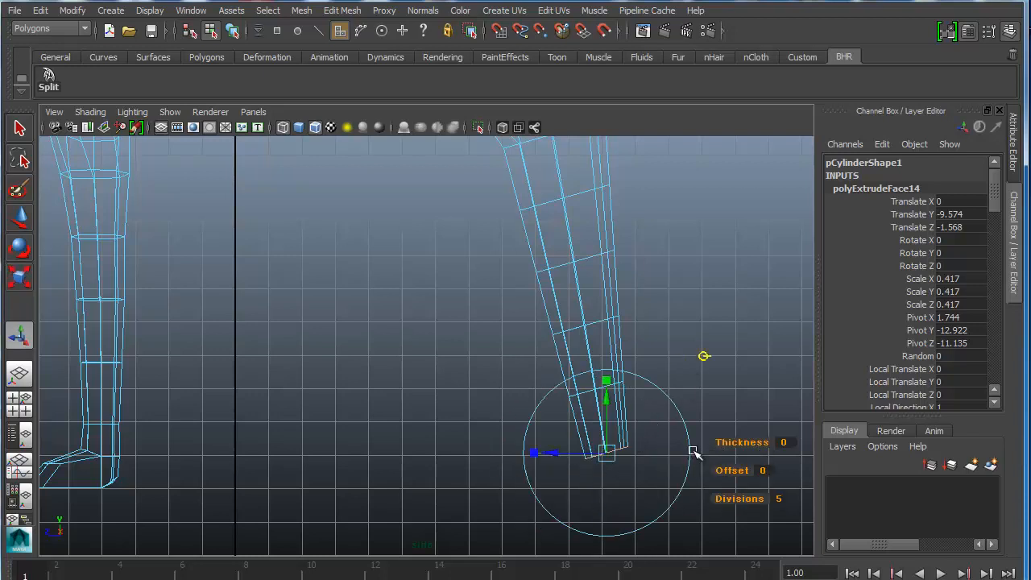
drag(607, 455, 589, 457)
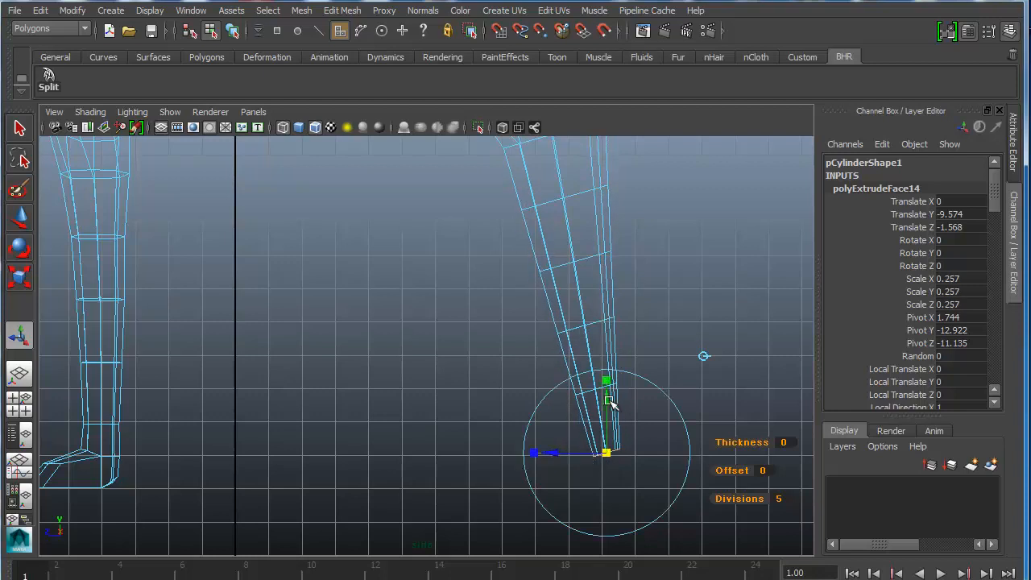
scroll(621, 449, down, 6)
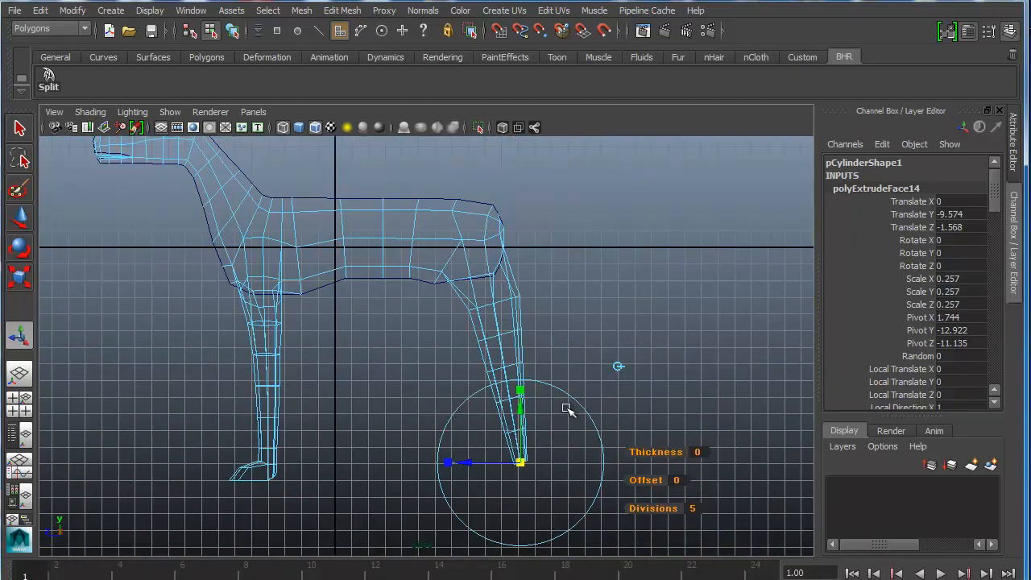
drag(472, 463, 488, 462)
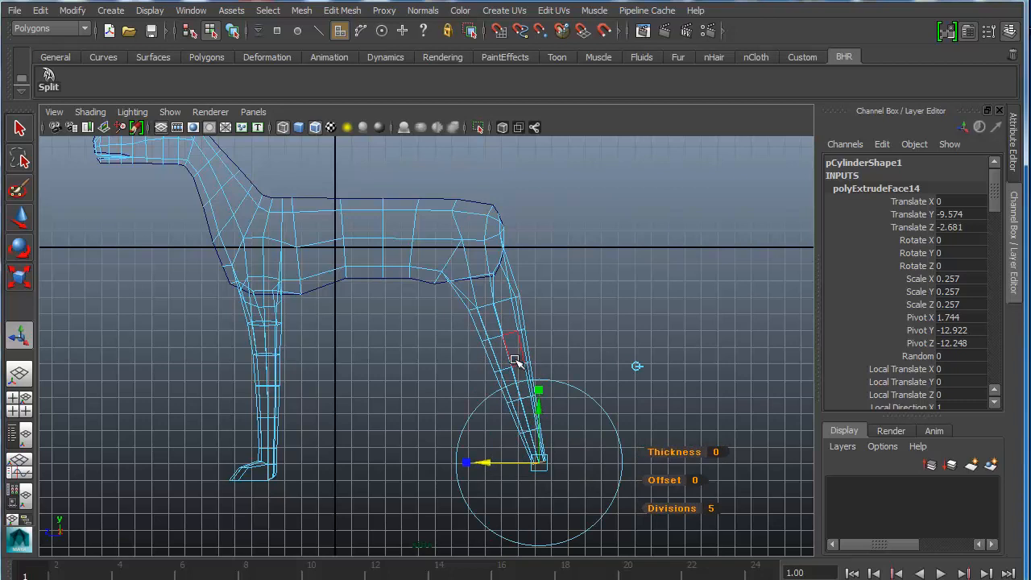
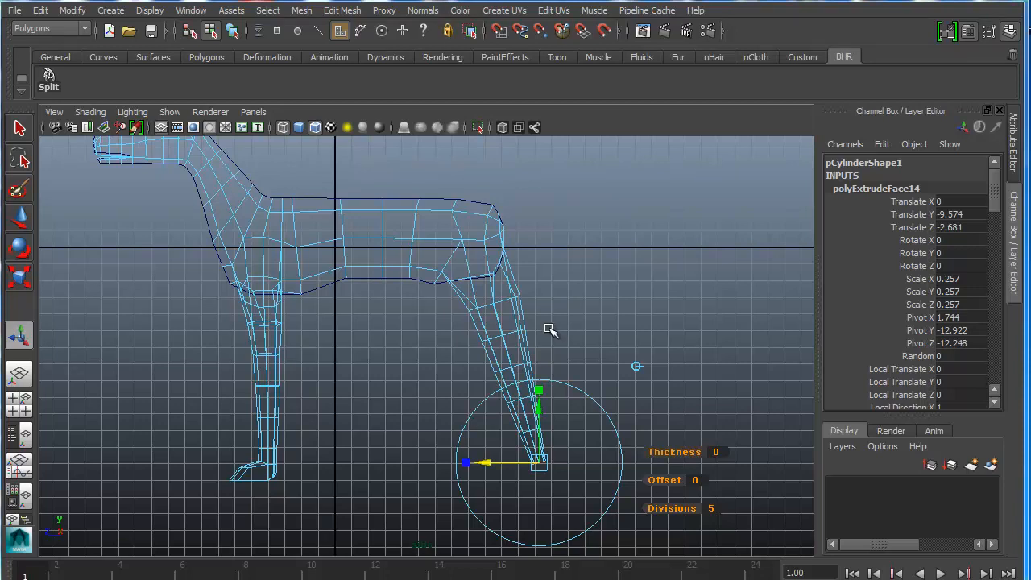
Move the two vertex rings above the hind leg's lower end backward and upward to bend the leg at the hock
right_drag(526, 326, 474, 327)
alt+middle_drag(551, 364, 538, 323)
alt+right_drag(538, 323, 605, 414)
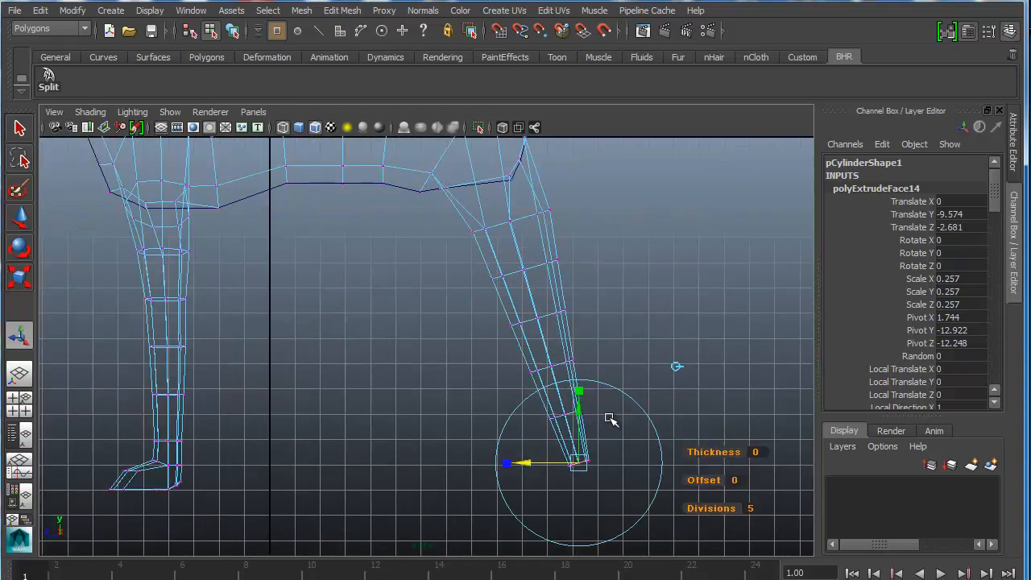
drag(609, 437, 515, 394)
shift+drag(597, 350, 571, 383)
key(r)
key(w)
Move the hind leg's lowest vertex ring slightly up and forward, and flatten it horizontally
drag(640, 440, 551, 478)
alt+middle_drag(575, 458, 556, 425)
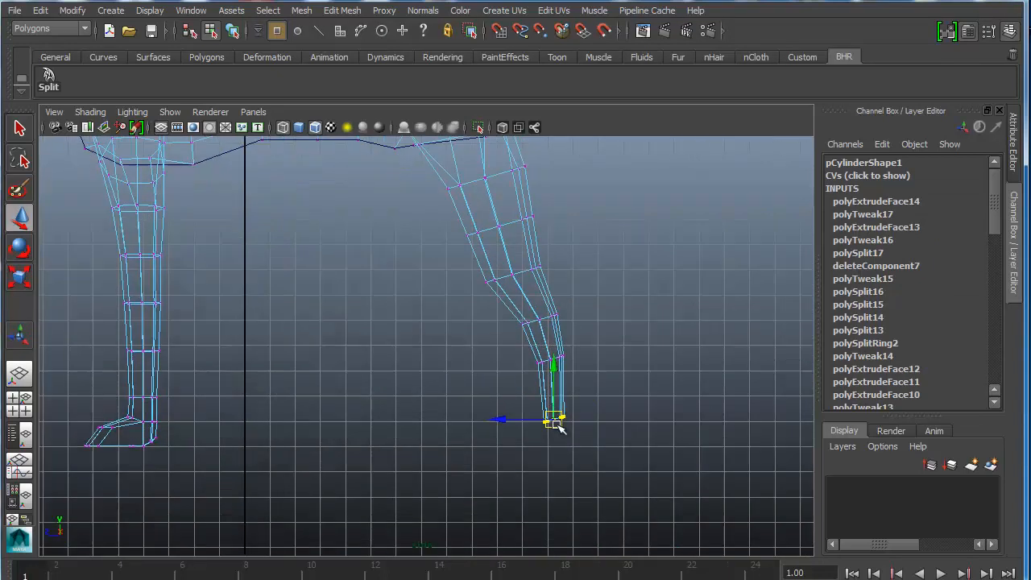
scroll(556, 426, up, 2)
key(r)
drag(593, 442, 598, 441)
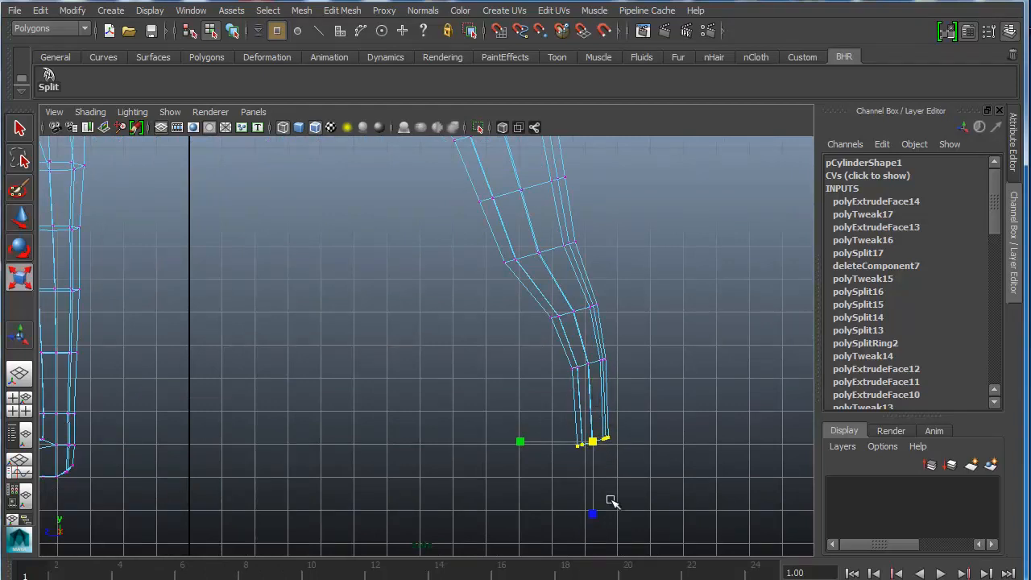
drag(594, 516, 600, 441)
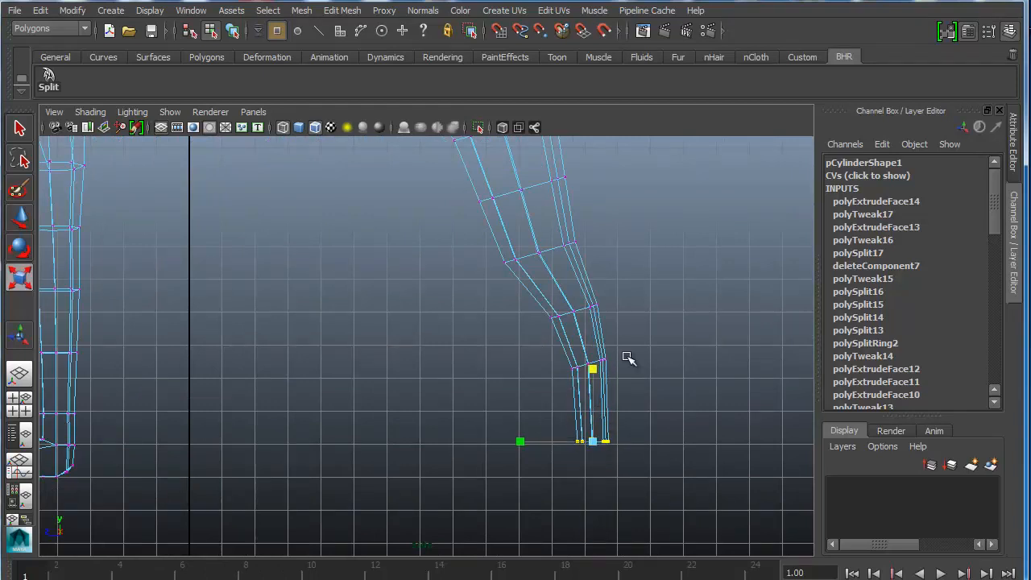
Select the vertex ring at the hind leg's hock and move it upward
drag(626, 345, 571, 384)
drag(613, 281, 538, 339)
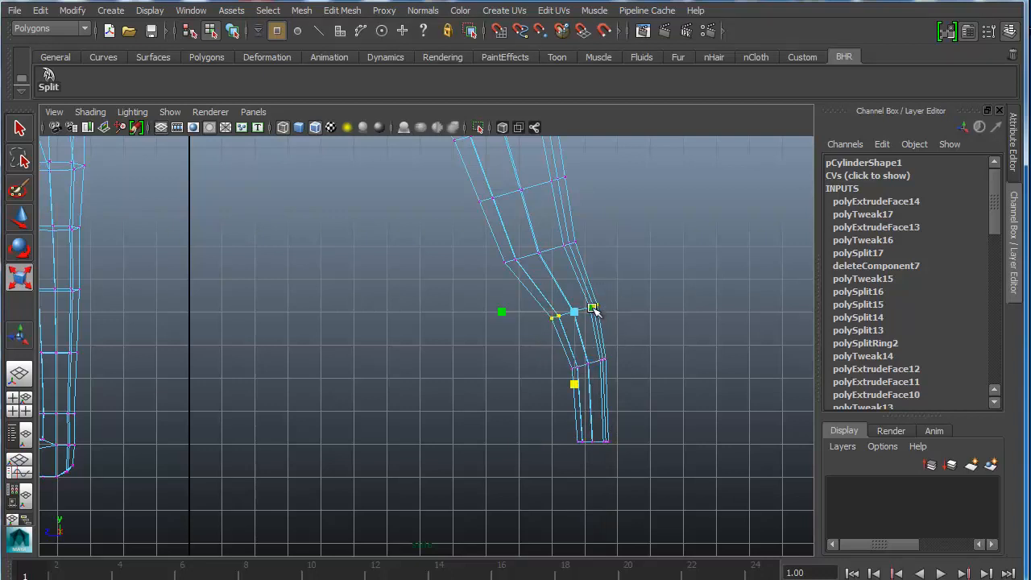
key(w)
key(r)
key(w)
drag(575, 260, 575, 234)
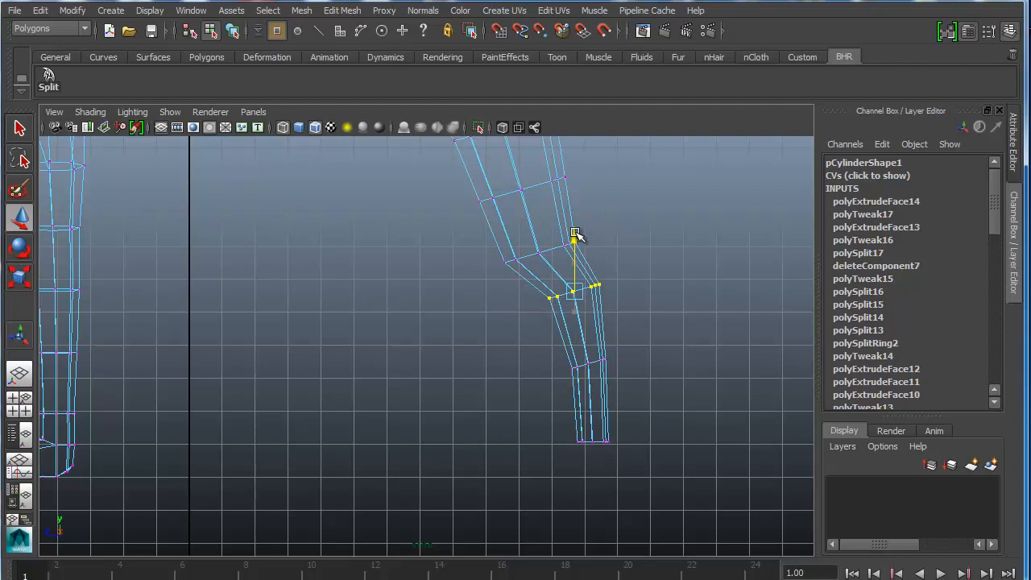
Raise the vertex ring above the hock and move the hind leg's five lower rings slightly backward
alt+middle_drag(586, 249, 589, 345)
drag(586, 320, 429, 439)
scroll(576, 343, down, 2)
scroll(531, 353, down, 2)
drag(437, 373, 444, 368)
scroll(451, 331, up, 5)
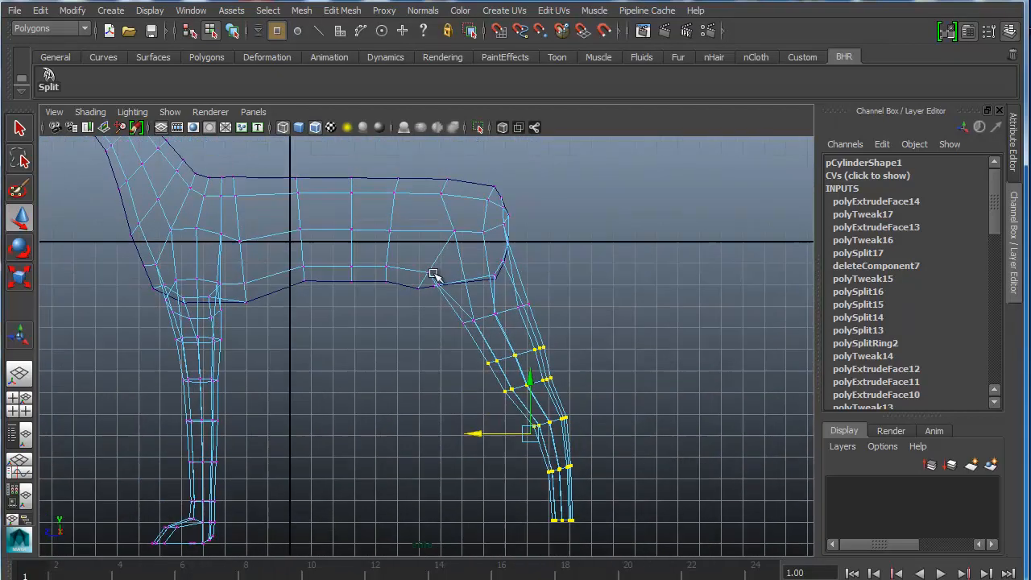
alt+middle_drag(573, 240, 556, 297)
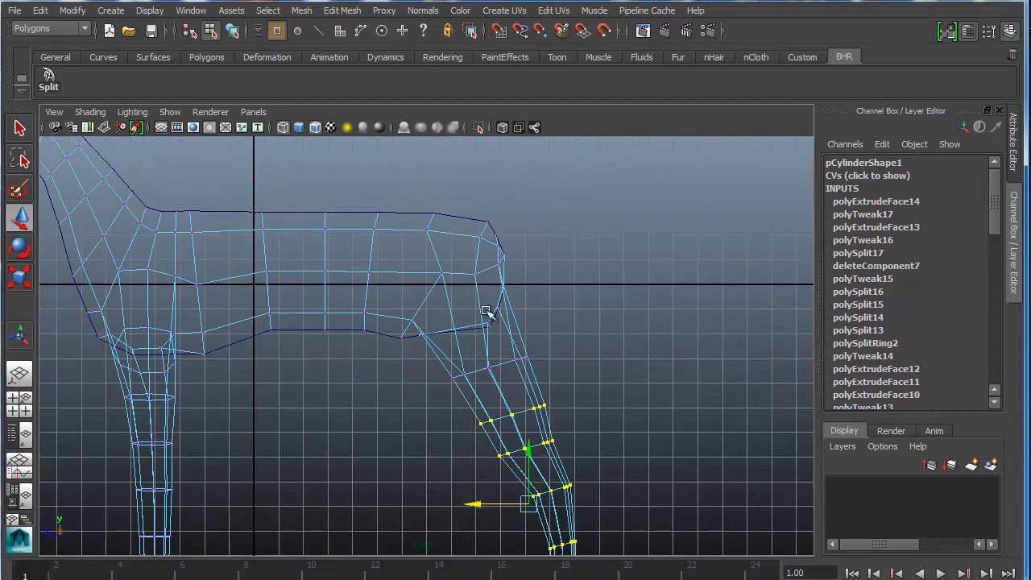
Move the rump's rear vertices slightly backward and shift the middle vertex of the hind leg's upper thigh ring backward
drag(462, 340, 531, 228)
drag(452, 272, 466, 274)
click(523, 356)
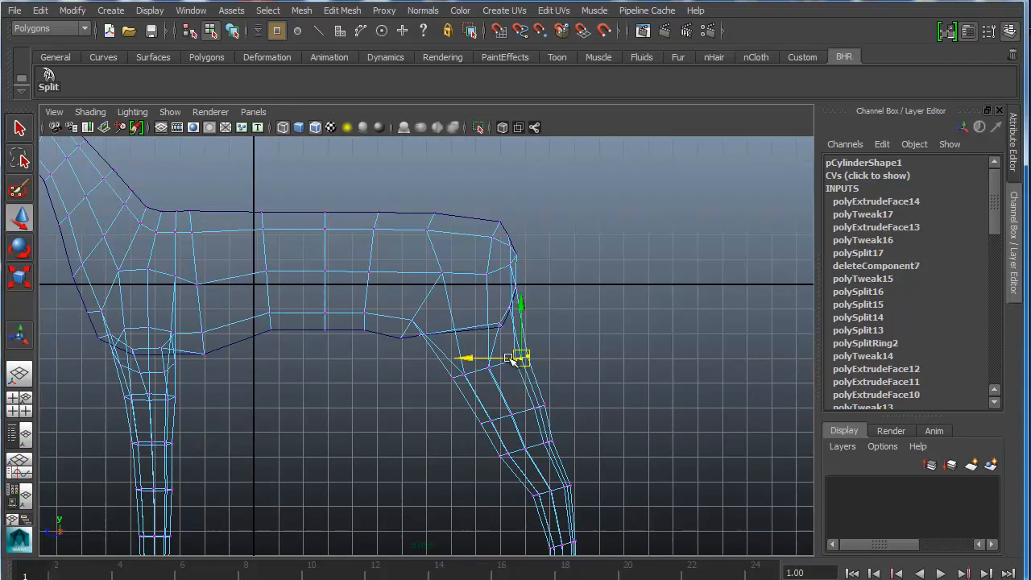
click(489, 368)
scroll(503, 388, up, 3)
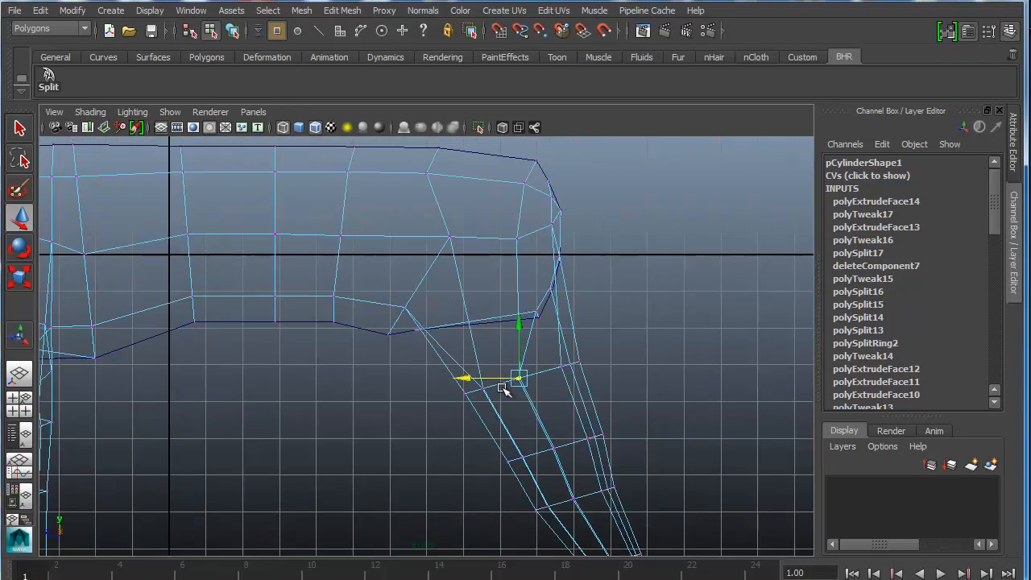
drag(520, 380, 529, 377)
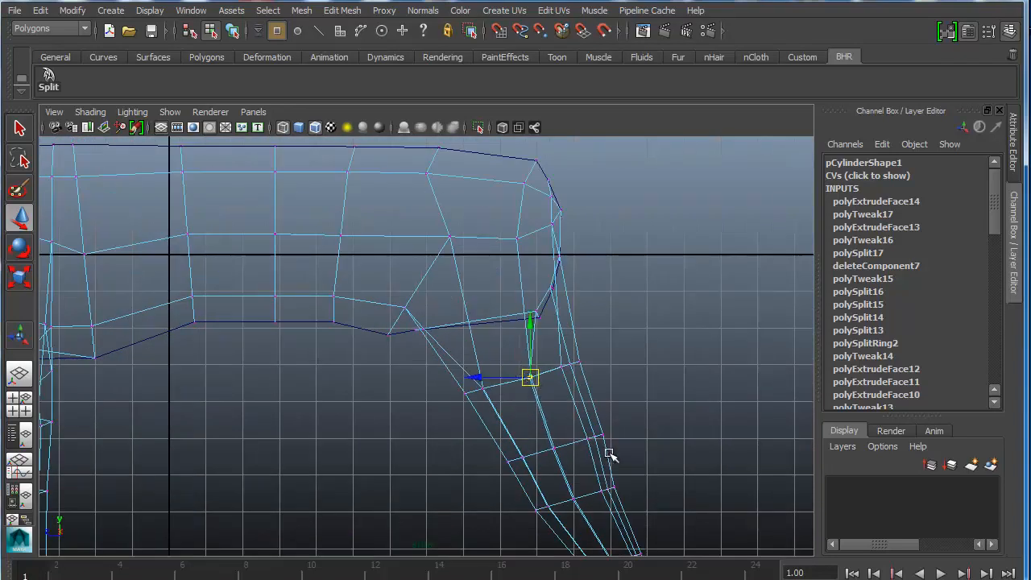
Nudge the rear and middle vertices of the third ring down the hind leg slightly backward
alt+middle_drag(610, 455, 559, 299)
click(555, 335)
drag(555, 335, 561, 337)
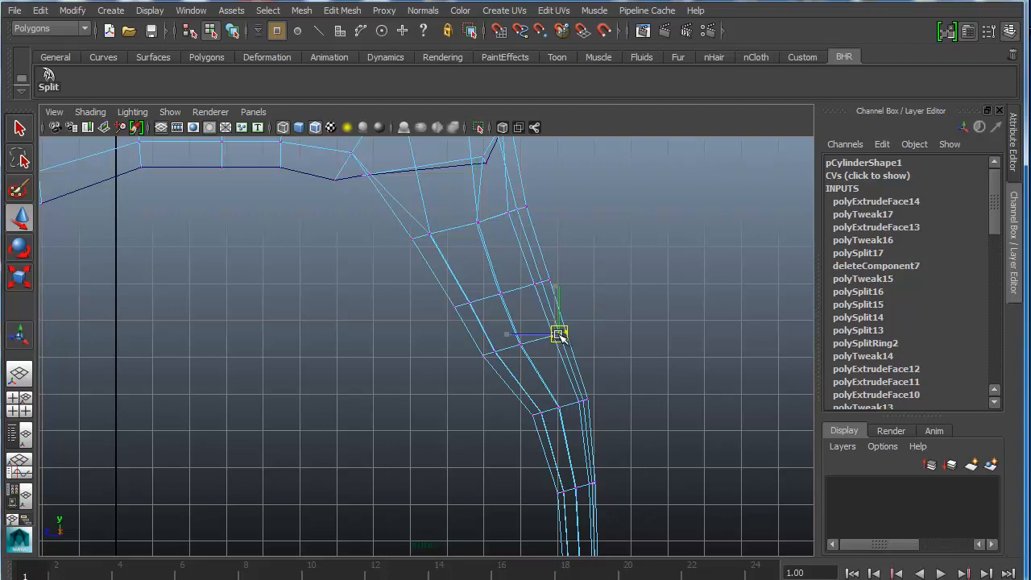
click(520, 344)
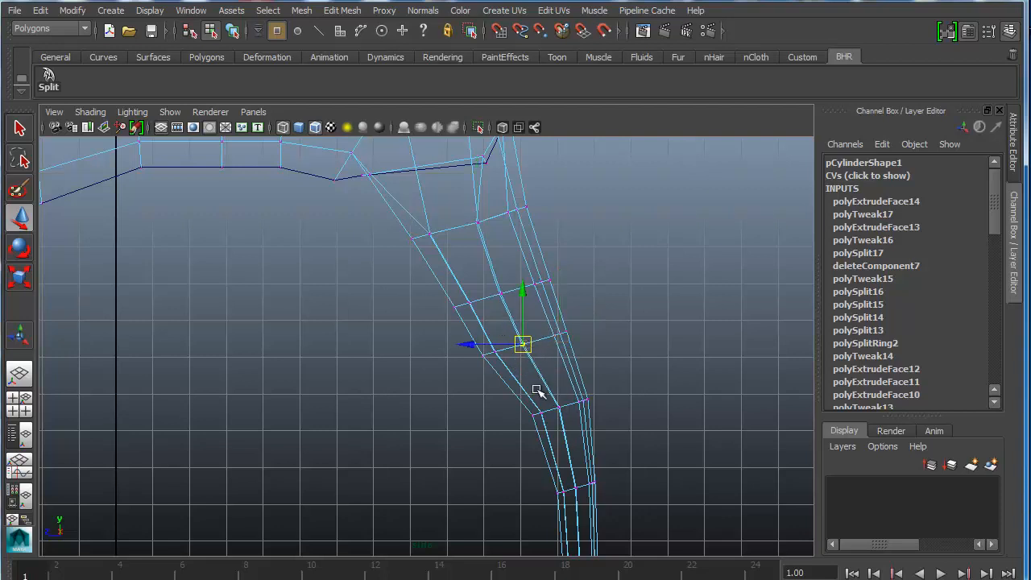
Move the vertex ring directly above the hind leg's bend backward and narrow it
alt+right_drag(538, 391, 484, 379)
alt+middle_drag(524, 401, 564, 397)
alt+right_drag(563, 398, 565, 360)
drag(466, 395, 466, 395)
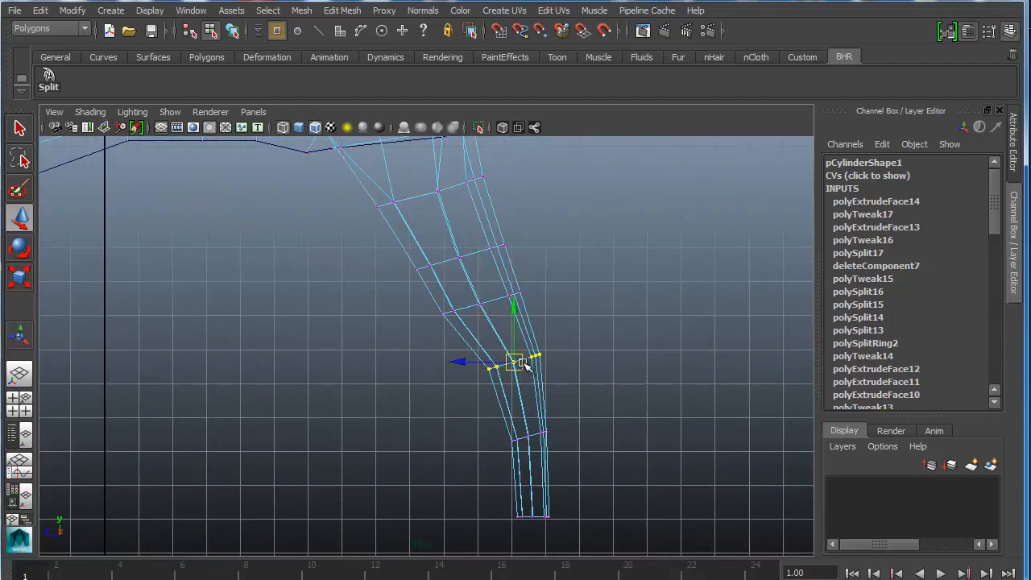
drag(547, 279, 447, 322)
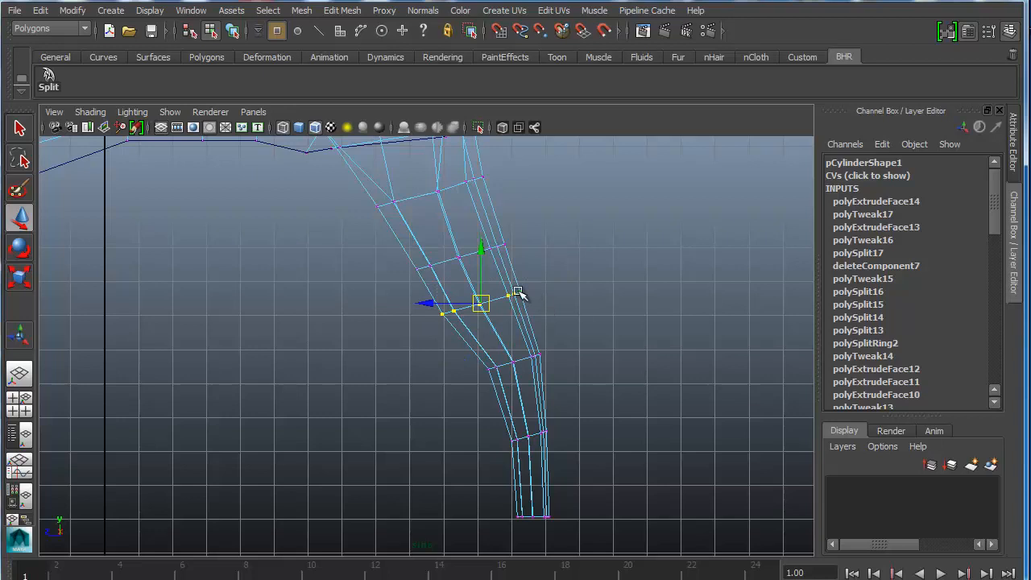
key(r)
mouse_move(482, 303)
mouse_down()
mouse_move(471, 304)
mouse_move(510, 300)
mouse_move(501, 306)
mouse_up()
key(w)
key(r)
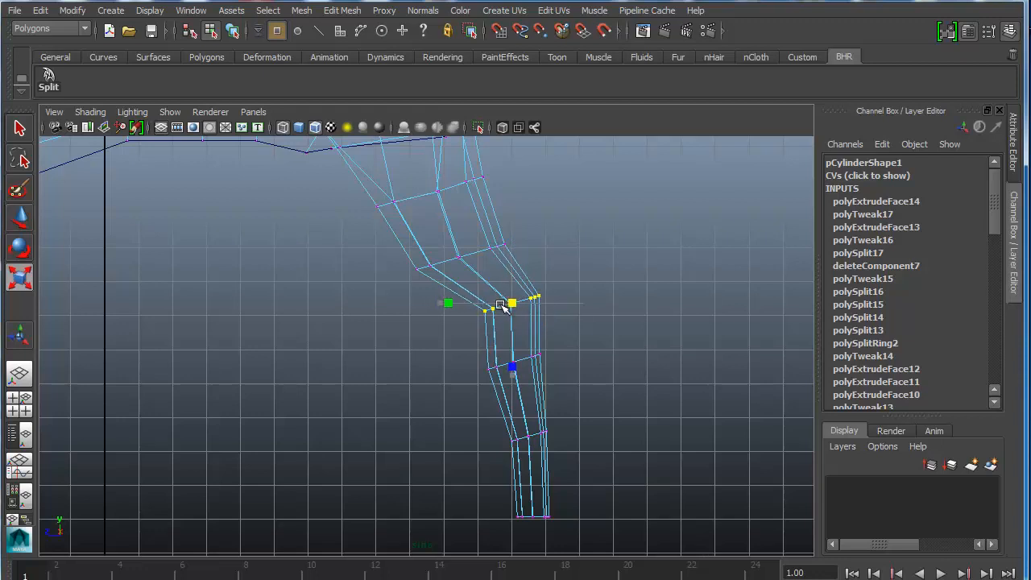
Narrow the ring below the hind leg's hock and lower the hock ring slightly
drag(569, 337, 447, 395)
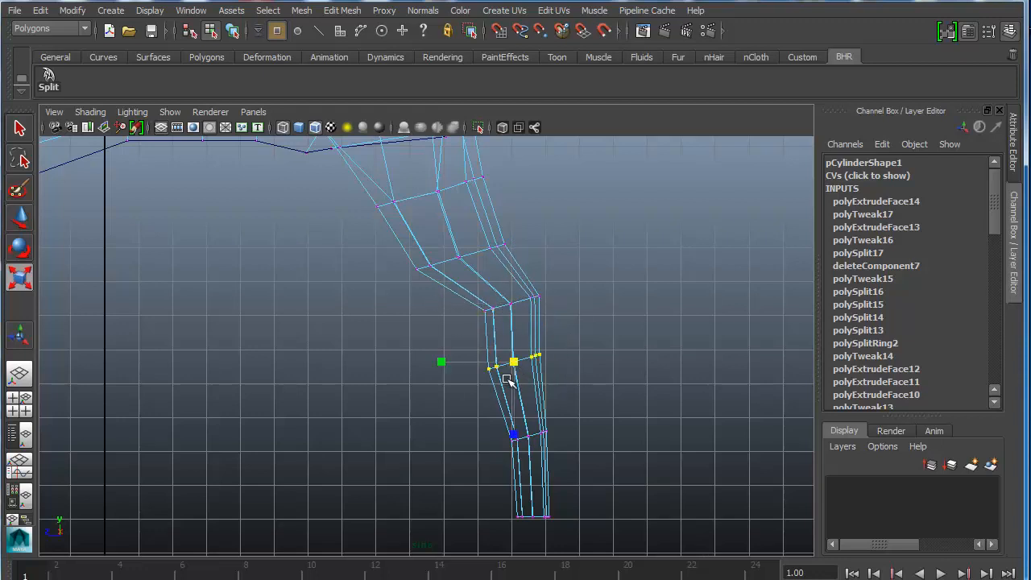
drag(513, 359, 467, 362)
key(w)
alt+middle_drag(535, 339, 547, 411)
drag(538, 423, 536, 430)
drag(586, 345, 528, 377)
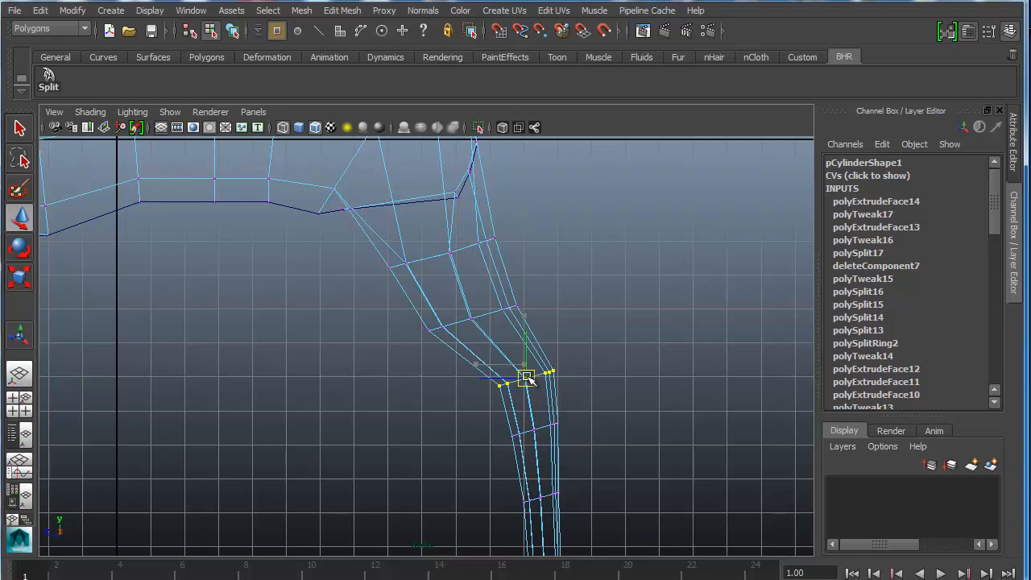
Examine the bent hind leg's proportions in the side view and from behind in the perspective view
scroll(531, 363, down, 3)
alt+middle_drag(524, 378, 598, 375)
scroll(600, 383, down, 3)
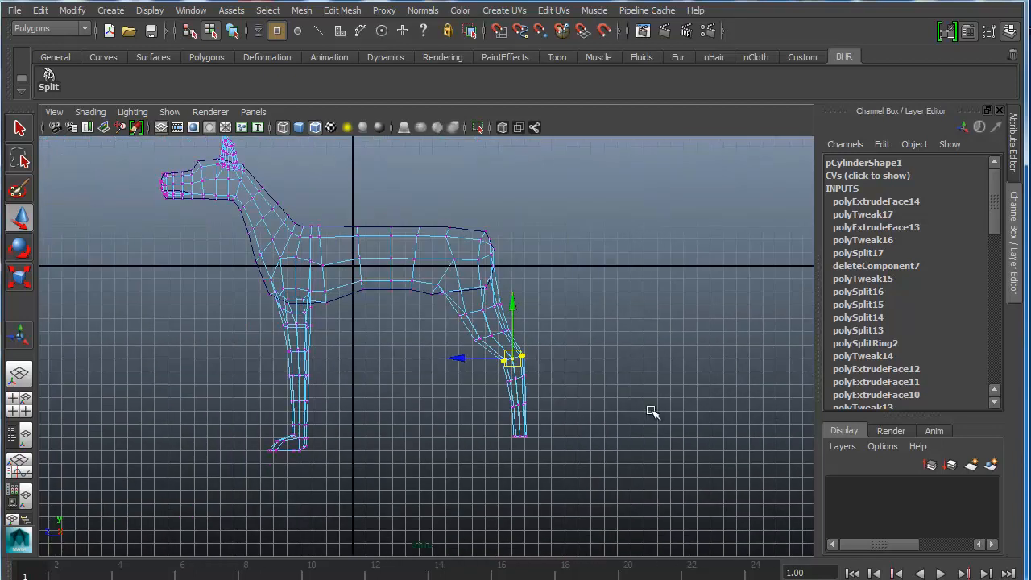
click(576, 363)
alt+middle_drag(538, 432, 506, 384)
alt+middle_drag(521, 317, 558, 361)
key(space)
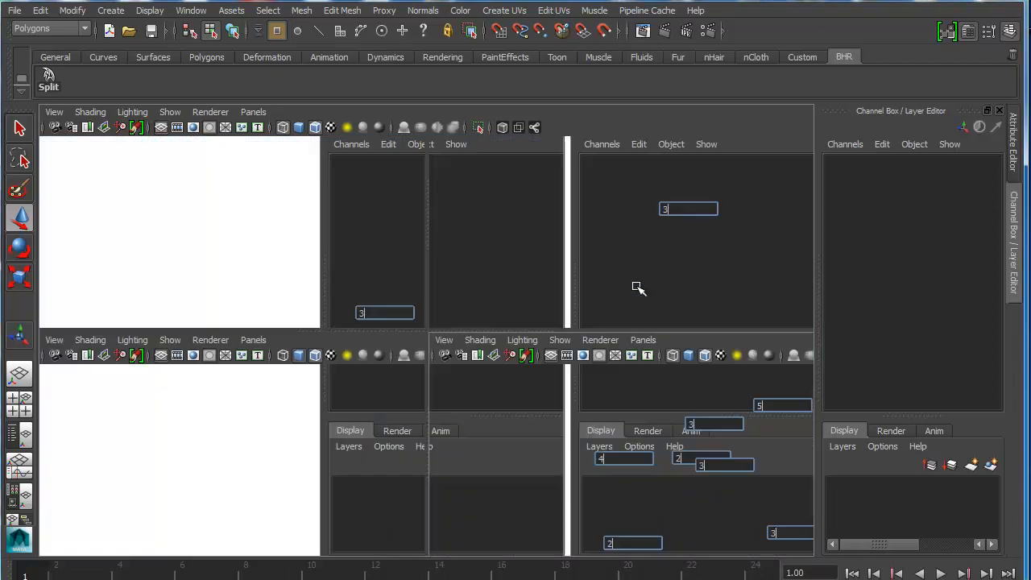
key(space)
alt+drag(516, 341, 605, 342)
alt+middle_drag(589, 394, 583, 335)
alt+drag(584, 336, 389, 274)
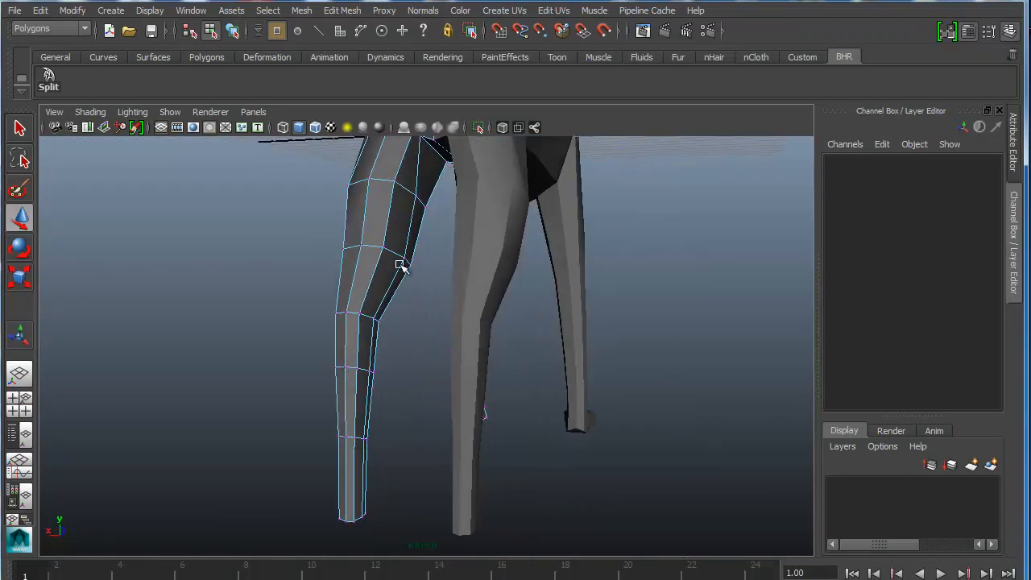
Move the hind leg's lower vertex rings sideways so the leg angles outward toward its lower end
drag(421, 227, 227, 539)
mouse_move(329, 378)
alt+mouse_down()
mouse_move(394, 387)
mouse_move(378, 396)
mouse_move(347, 379)
alt+mouse_up()
alt+drag(440, 396, 414, 292)
drag(260, 525, 242, 557)
alt+drag(385, 419, 338, 412)
alt+drag(420, 440, 367, 345)
alt+drag(279, 471, 295, 505)
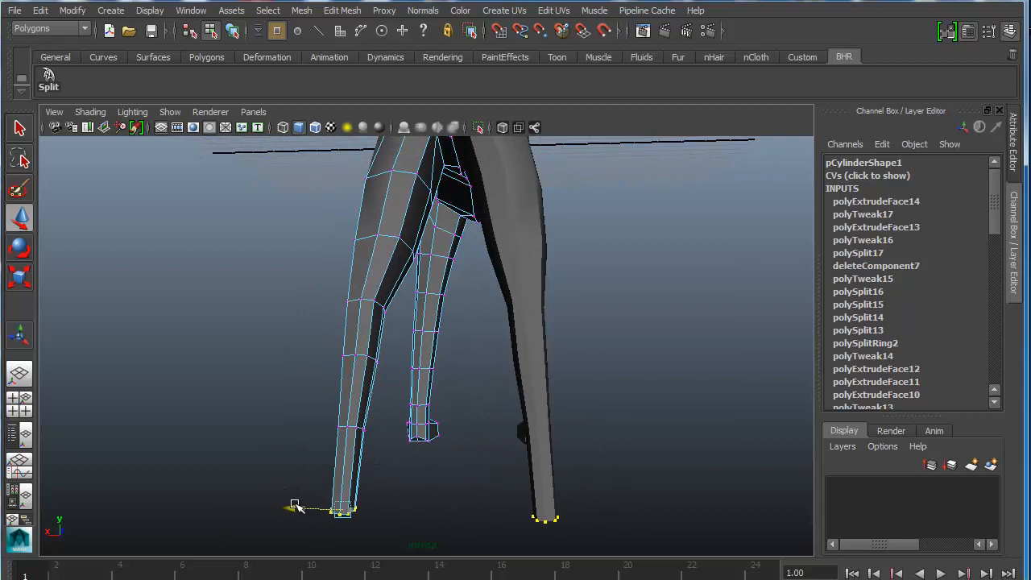
Shift the vertex ring below the hock sideways to align it with the slanted lower leg
alt+drag(364, 402, 381, 441)
drag(396, 380, 292, 441)
alt+drag(345, 401, 338, 406)
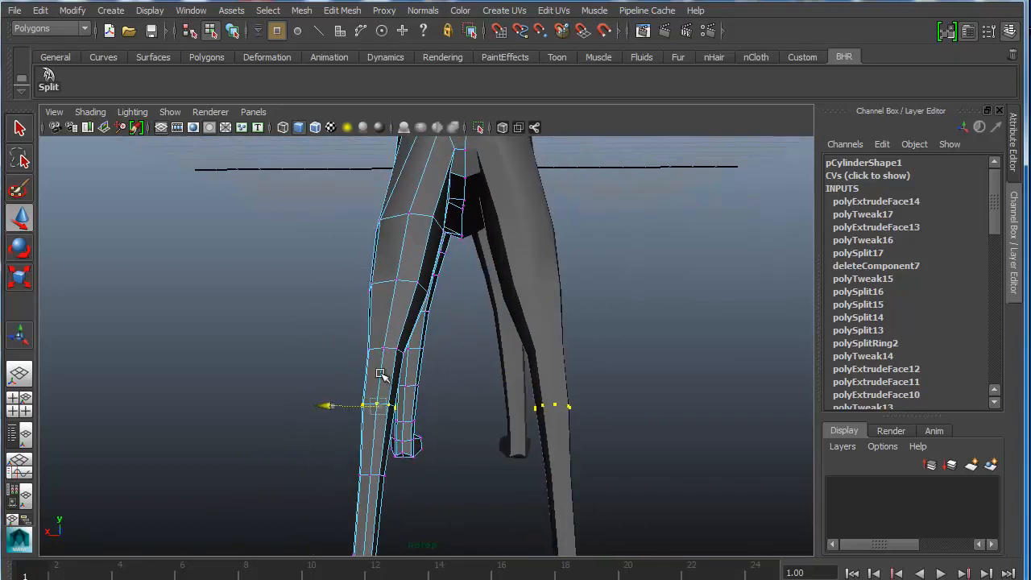
mouse_move(418, 310)
alt+mouse_down()
mouse_move(379, 294)
mouse_move(417, 259)
mouse_move(417, 404)
mouse_move(423, 330)
alt+mouse_up()
click(411, 414)
Reposition the vertices at the back of the rump beside the centre line
alt+middle_drag(428, 403, 438, 532)
scroll(446, 418, up, 5)
alt+drag(449, 460, 395, 447)
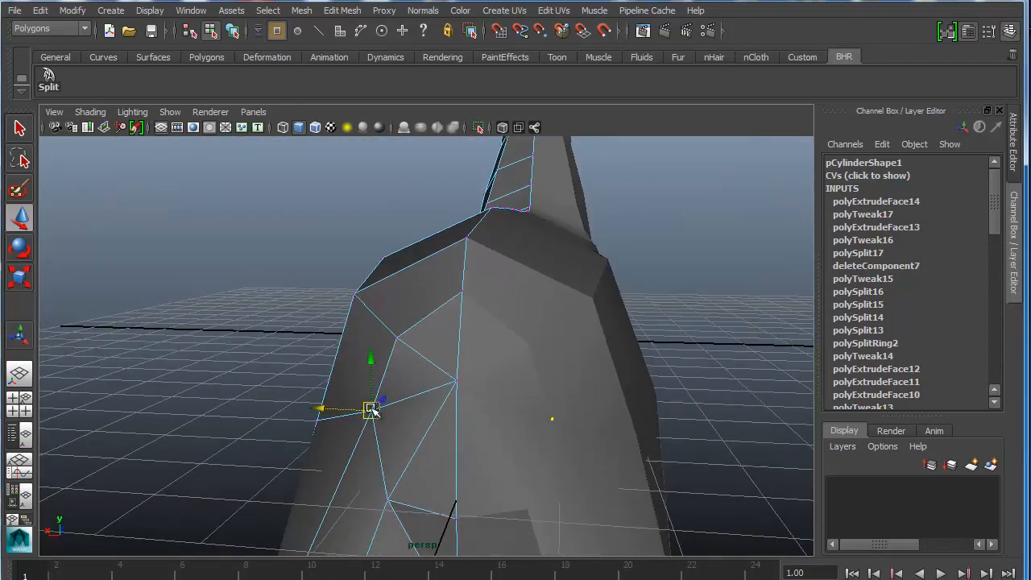
alt+drag(342, 407, 376, 415)
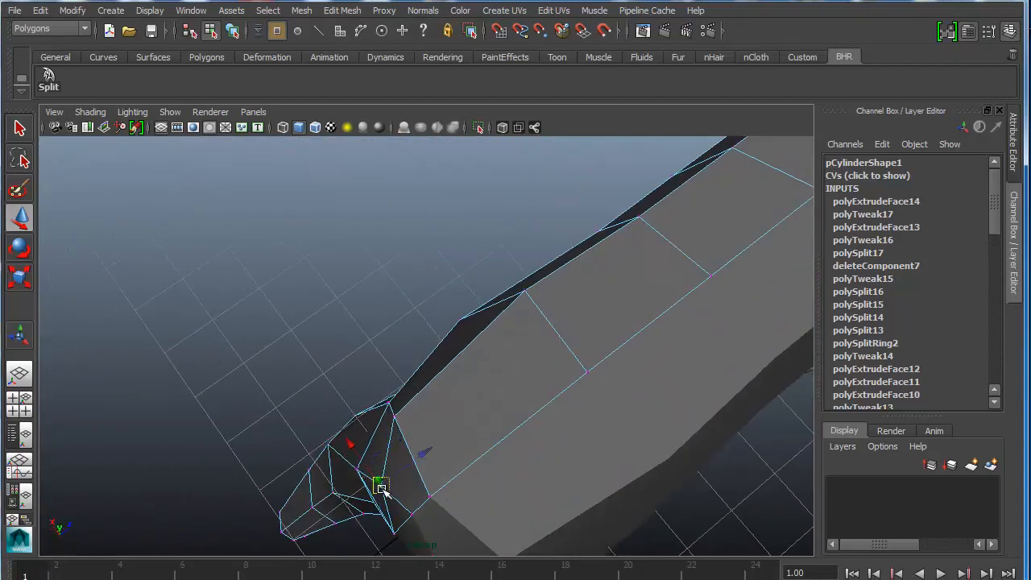
alt+drag(375, 489, 554, 401)
click(497, 267)
drag(500, 269, 492, 261)
mouse_move(537, 357)
alt+mouse_down()
mouse_move(438, 360)
mouse_move(500, 378)
mouse_move(491, 361)
mouse_move(412, 330)
mouse_move(427, 269)
mouse_move(426, 387)
mouse_move(483, 386)
mouse_move(589, 427)
mouse_move(555, 358)
alt+mouse_up()
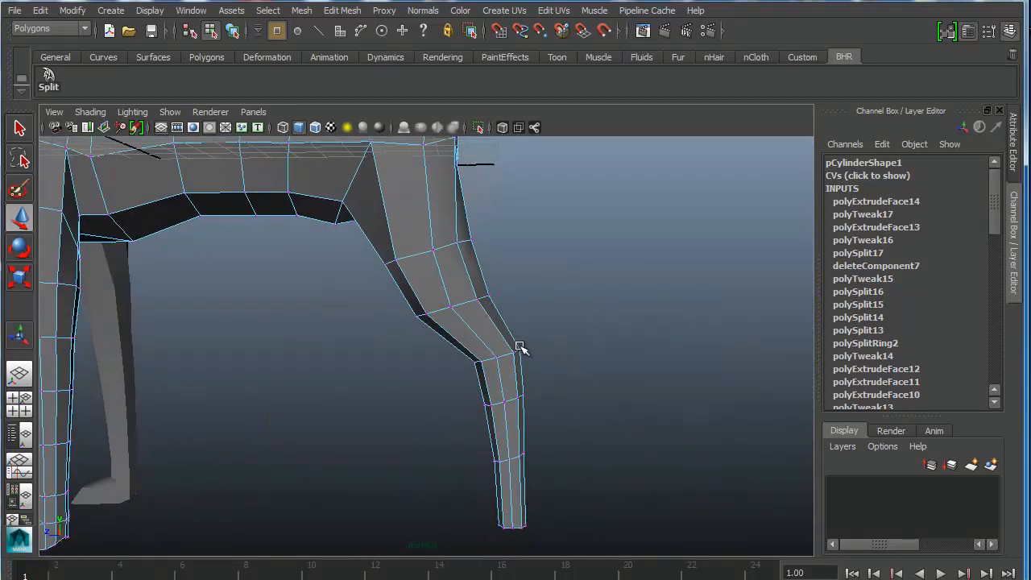
Move the flank vertex above the front of the thigh slightly forward and down
alt+middle_drag(448, 231, 403, 234)
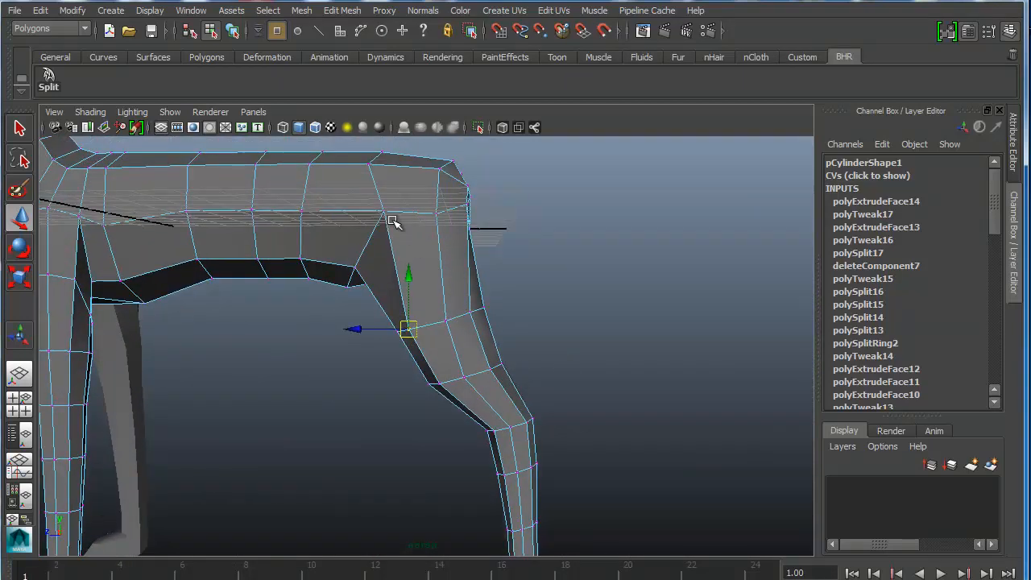
click(384, 210)
drag(382, 209, 372, 226)
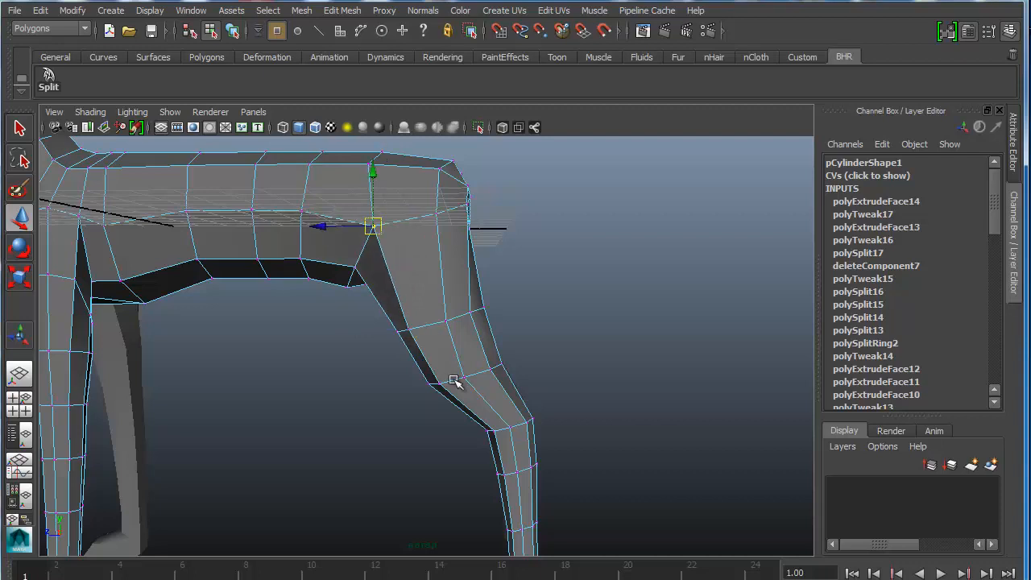
Scale the hind leg's two thigh rings sideways to adjust the thigh's width
alt+drag(513, 412, 305, 327)
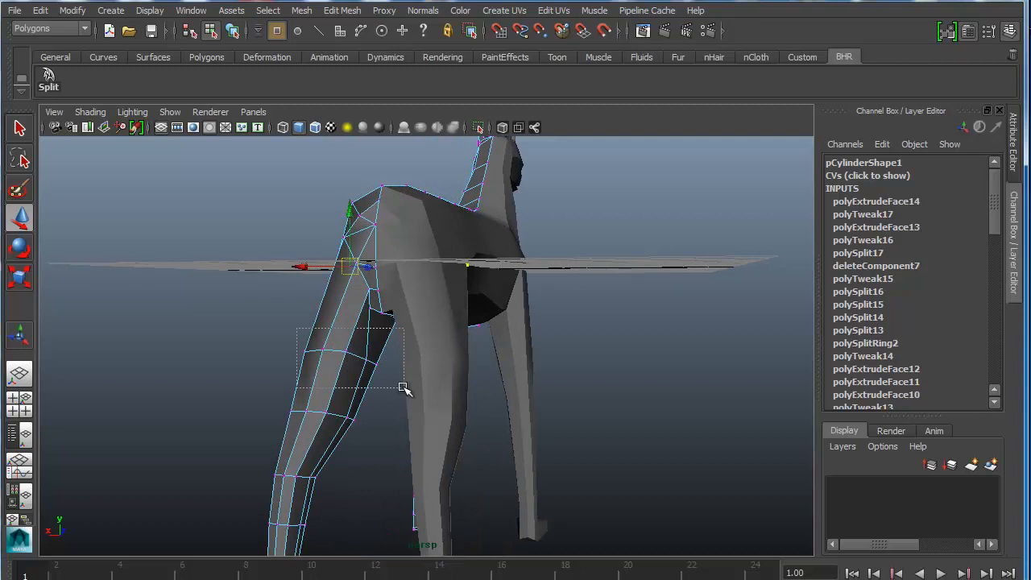
alt+drag(390, 387, 249, 395)
key(e)
mouse_move(375, 442)
alt+mouse_down()
mouse_move(400, 393)
mouse_move(382, 357)
mouse_move(382, 433)
alt+mouse_up()
alt+middle_drag(378, 453, 376, 416)
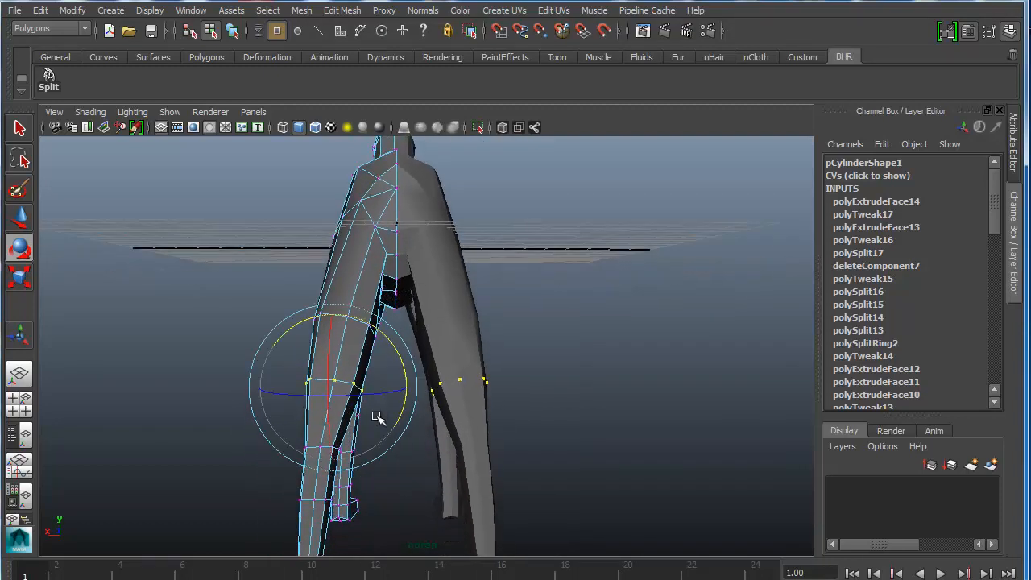
key(r)
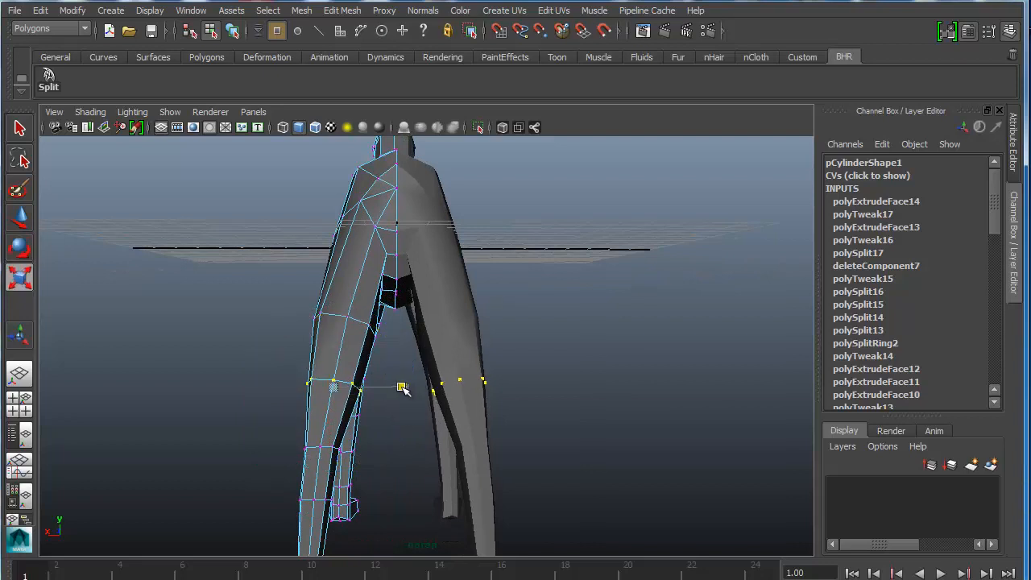
alt+drag(359, 370, 283, 295)
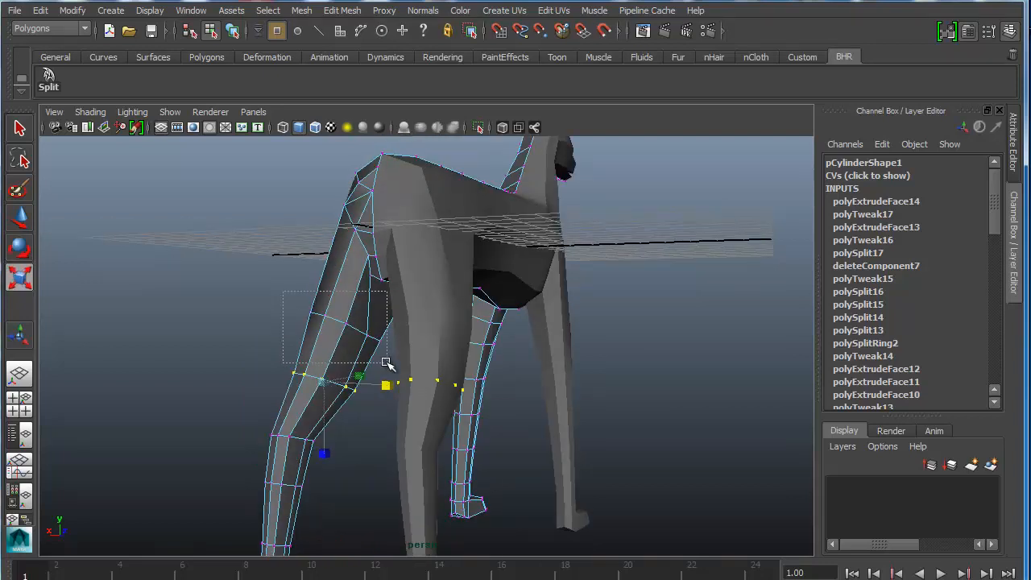
alt+drag(396, 363, 417, 335)
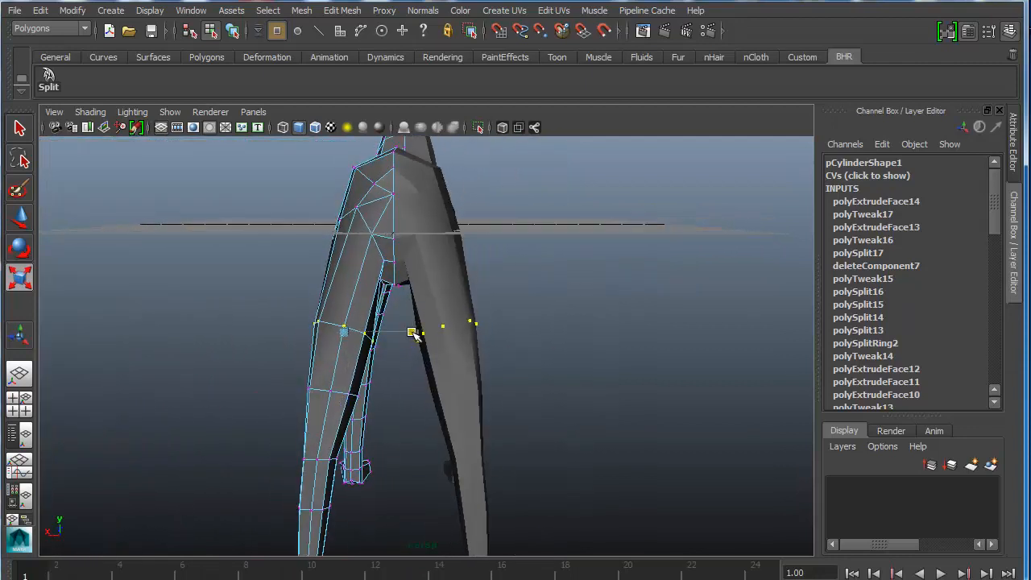
Examine the whole animal and the reshaped hind leg from several angles
alt+drag(396, 294, 556, 387)
alt+drag(708, 367, 528, 383)
alt+drag(507, 319, 512, 321)
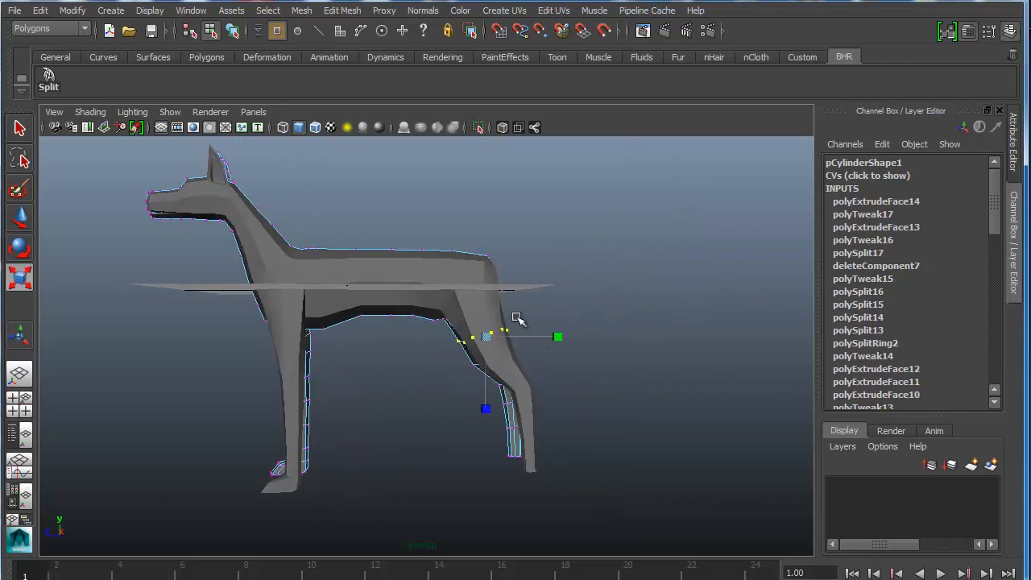
click(633, 352)
alt+drag(577, 317, 492, 326)
scroll(538, 279, up, 3)
alt+drag(538, 279, 501, 415)
alt+drag(419, 352, 542, 391)
alt+middle_drag(542, 390, 537, 374)
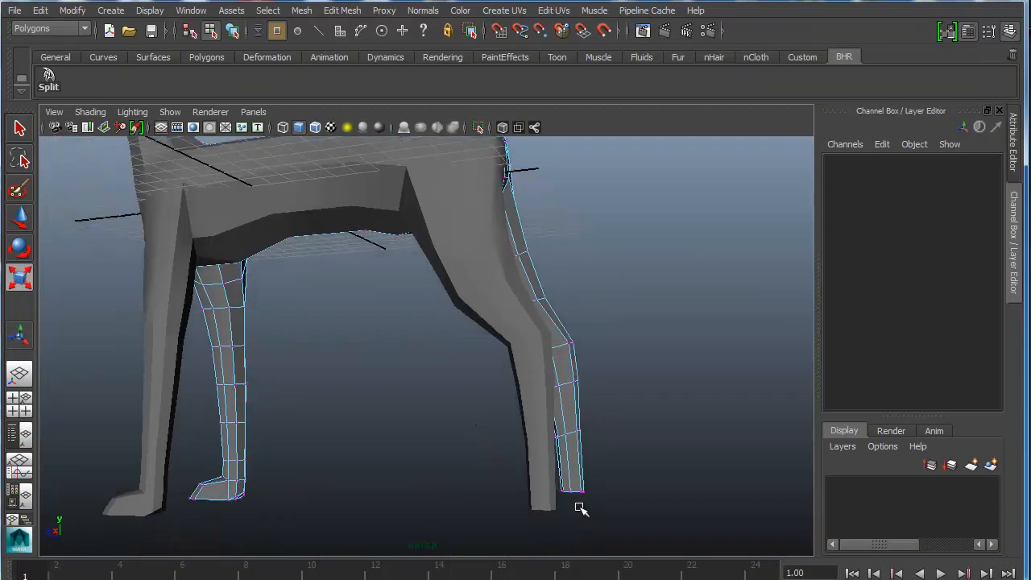
Try to extrude the hind leg's bottom faces downward in the side view
key(space)
scroll(655, 476, up, 3)
key(space)
scroll(548, 412, up, 5)
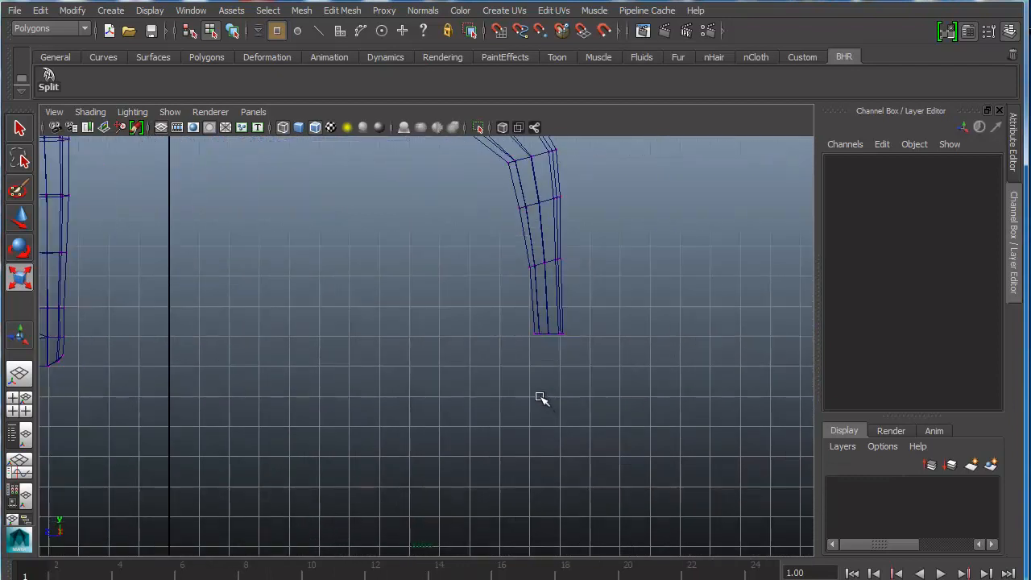
alt+middle_drag(587, 337, 614, 345)
right_drag(585, 343, 612, 344)
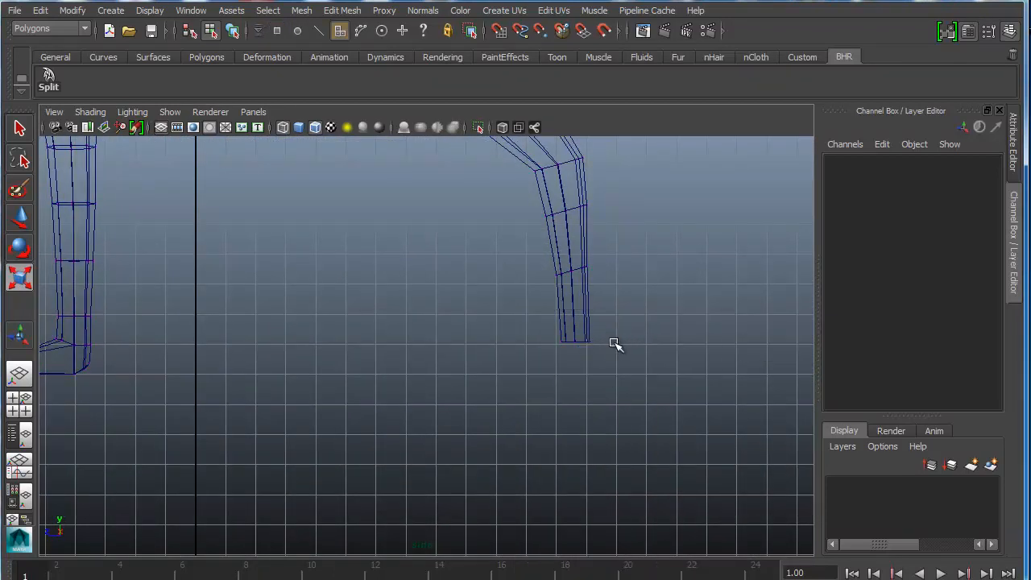
key(ctrl+z)
key(ctrl+z)
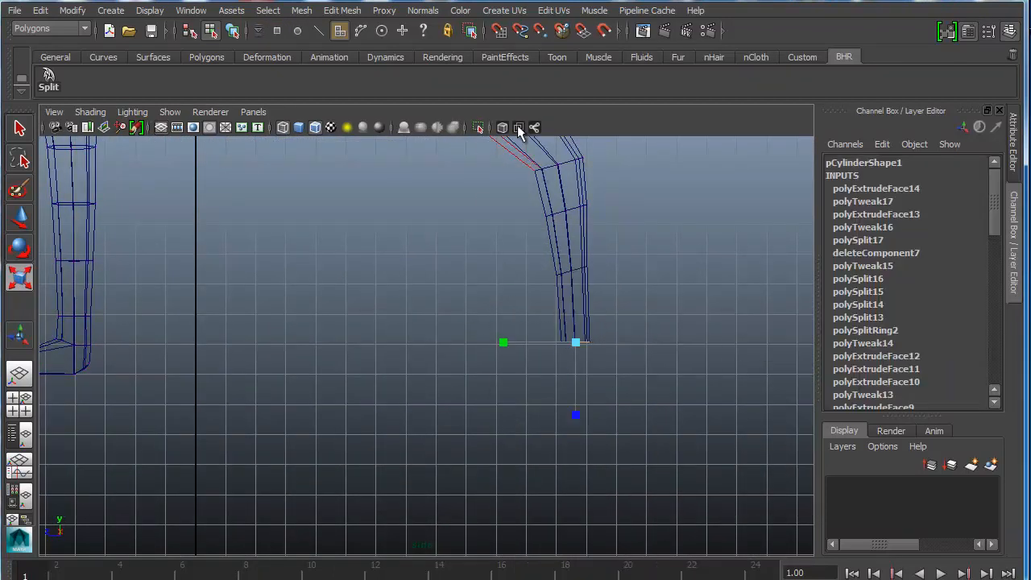
shift+right_drag(596, 355, 592, 385)
drag(571, 388, 570, 407)
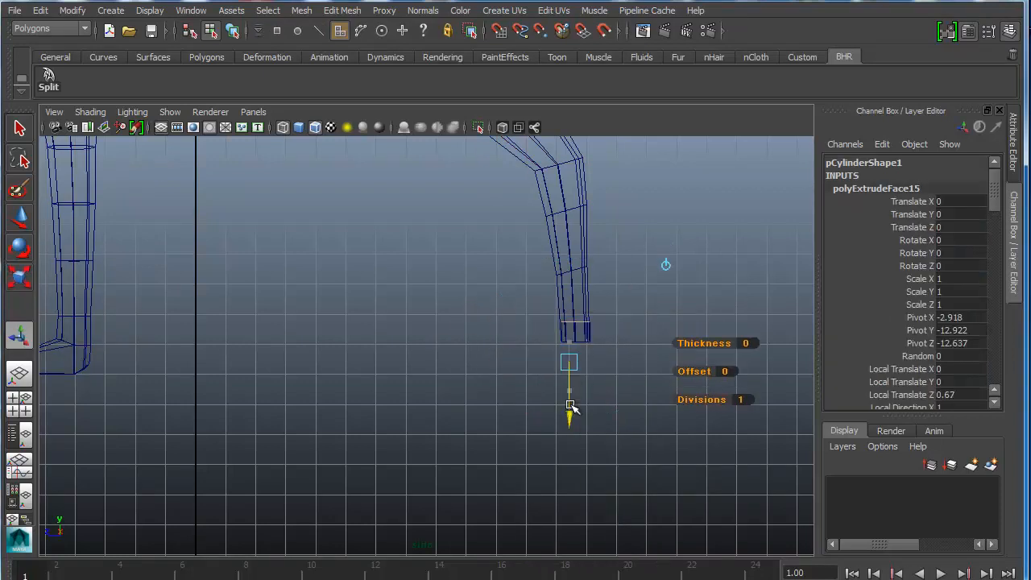
key(ctrl+z)
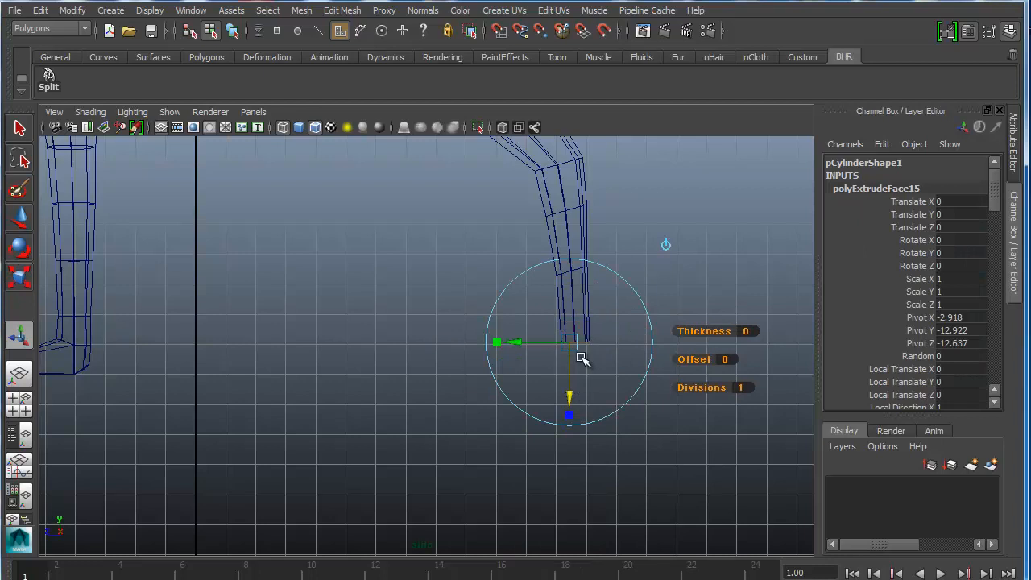
key(ctrl+z)
key(shift+z)
key(ctrl+z)
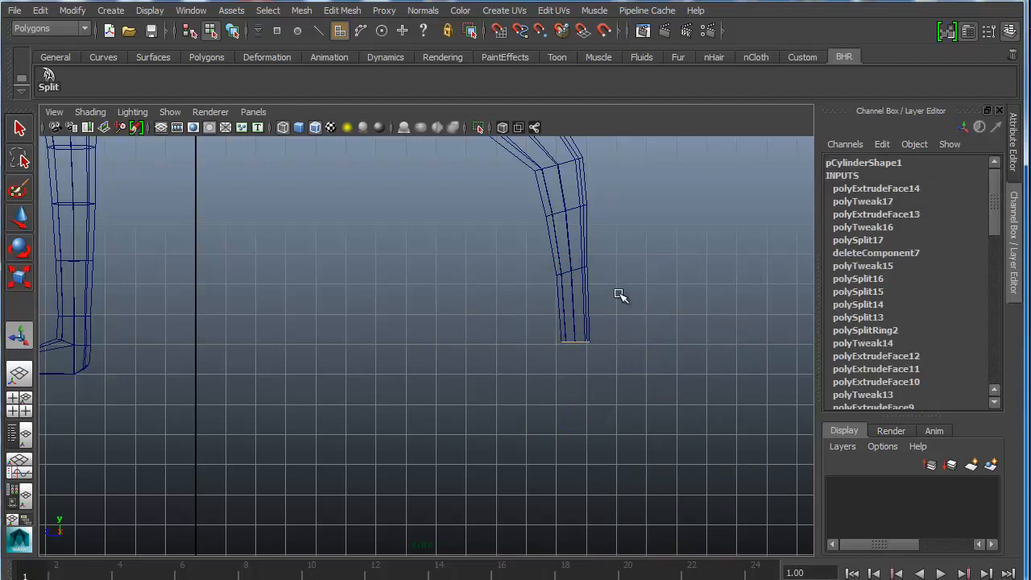
Extrude the bottom faces of the hind leg straight down to add a short section at its lower end
right_drag(581, 261, 649, 241)
click(583, 252)
key(space)
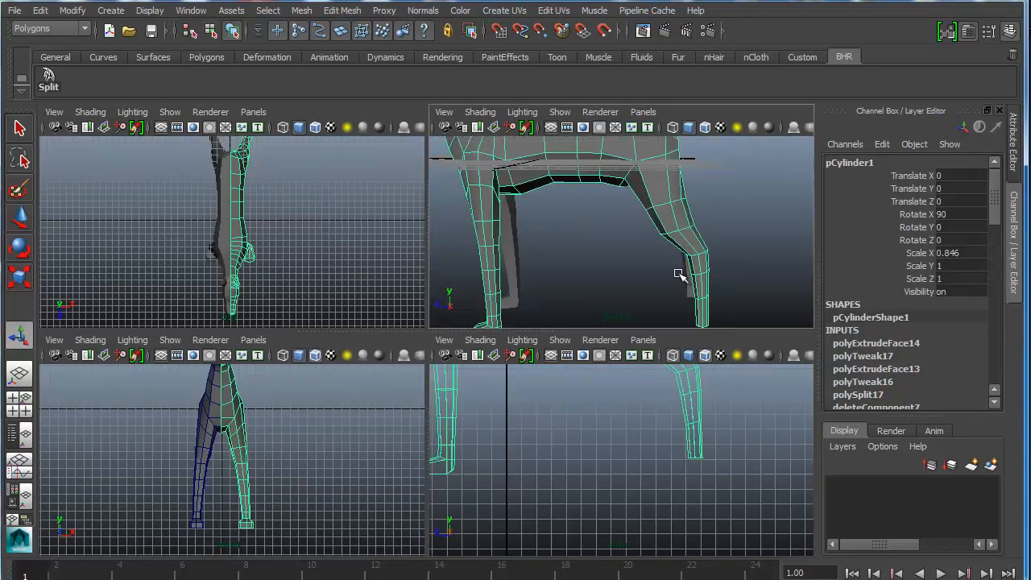
alt+drag(680, 275, 638, 255)
right_drag(676, 279, 665, 317)
alt+drag(630, 326, 657, 312)
alt+middle_drag(656, 313, 637, 271)
alt+drag(653, 296, 707, 290)
scroll(624, 293, up, 5)
click(561, 287)
click(731, 196)
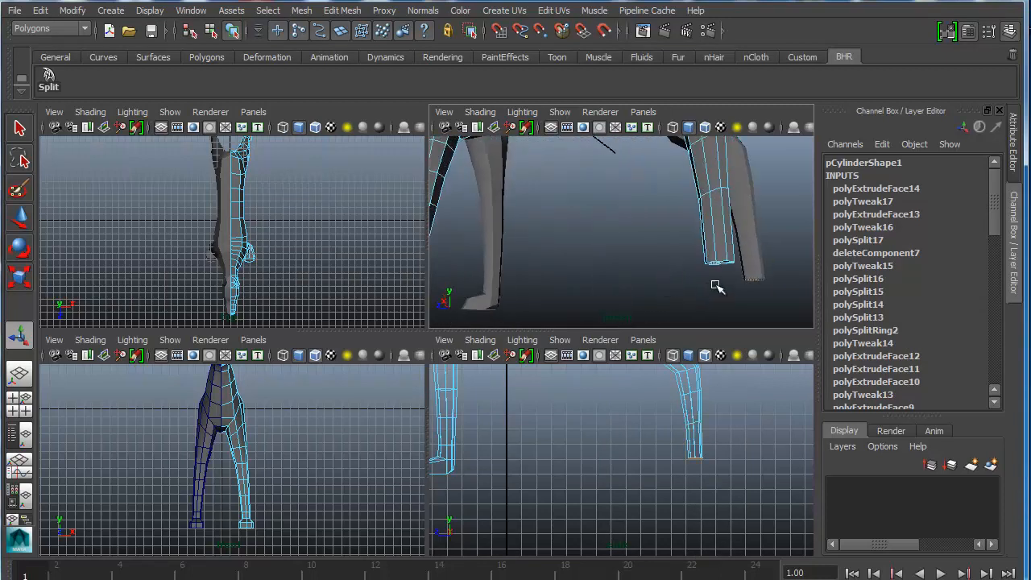
shift+right_drag(723, 266, 714, 327)
drag(695, 506, 692, 527)
Extrude the front faces of the hind leg's lowest section forward by about 1.197 to start the foot
scroll(699, 486, up, 5)
alt+middle_drag(685, 482, 571, 456)
click(536, 427)
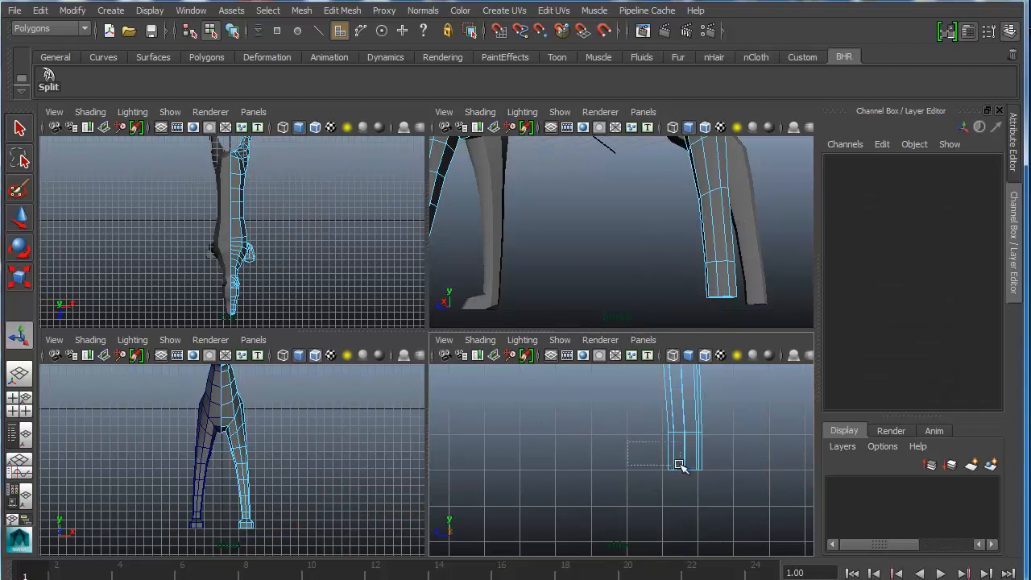
drag(679, 465, 681, 466)
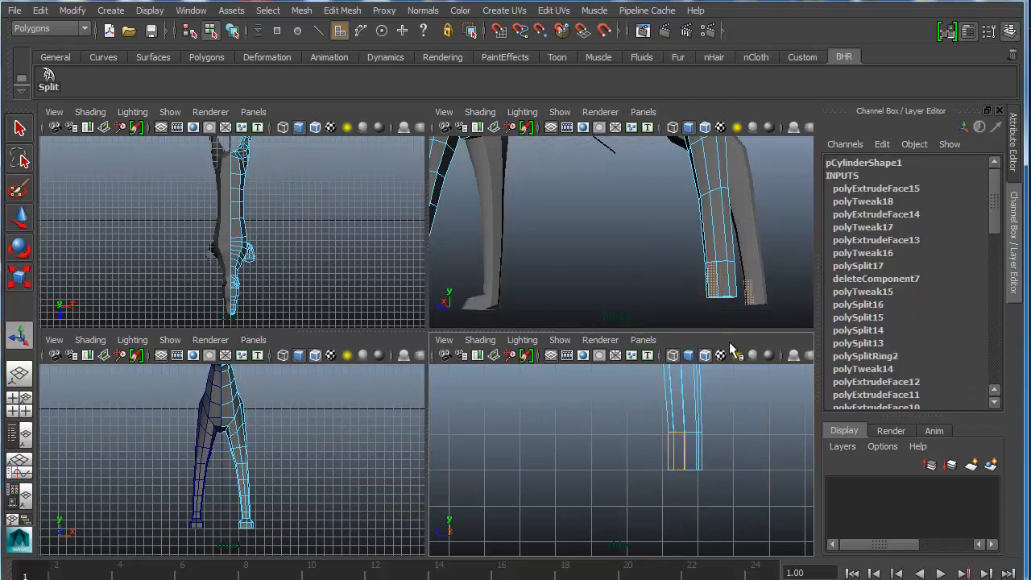
alt+drag(709, 253, 741, 300)
alt+drag(705, 240, 692, 239)
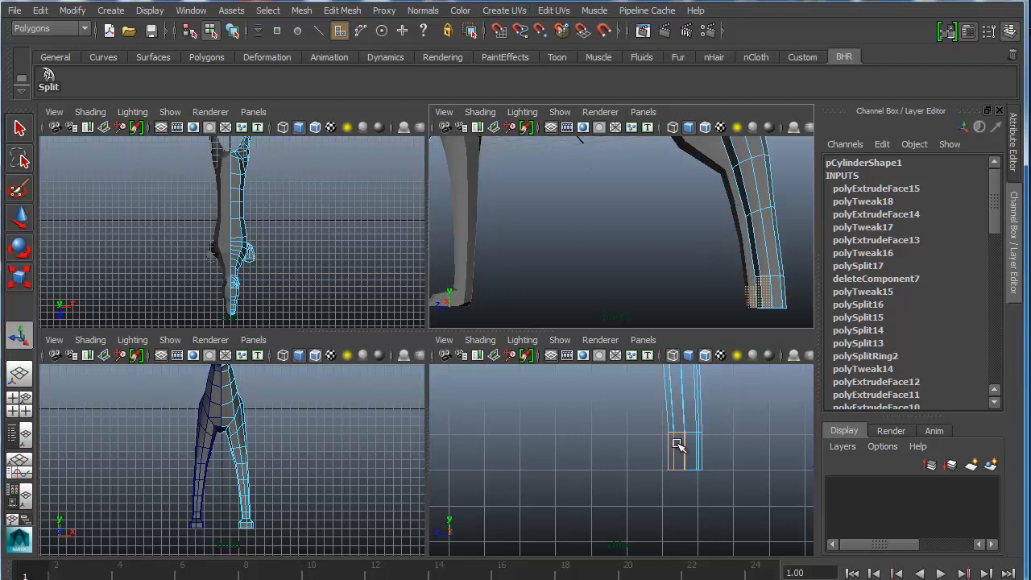
key(ctrl+e)
alt+middle_drag(704, 409, 681, 466)
alt+drag(749, 403, 562, 448)
Move the foot's lower front vertices forward and its upper front vertices down to slope the toes
right_drag(644, 453, 592, 453)
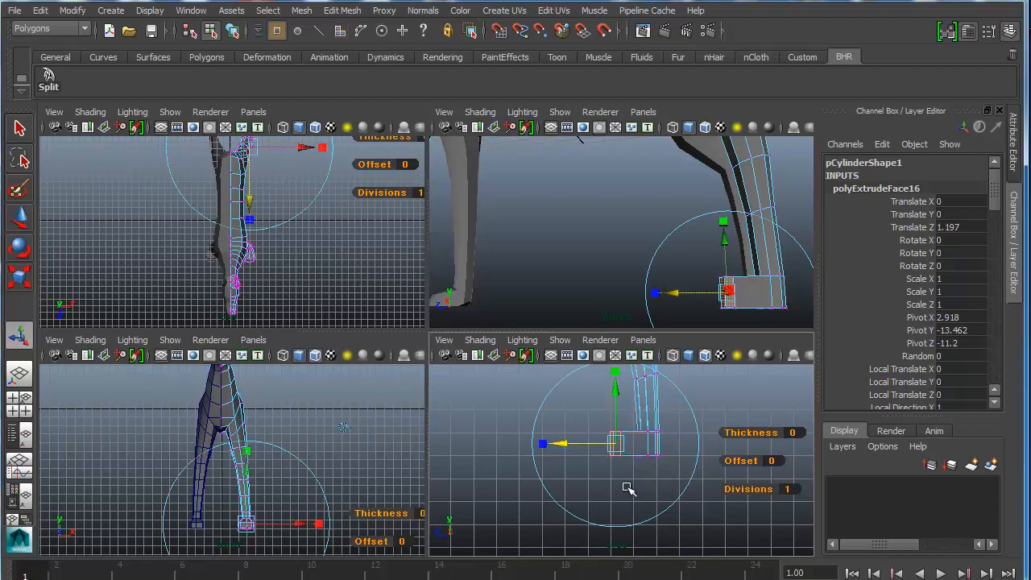
drag(590, 437, 631, 491)
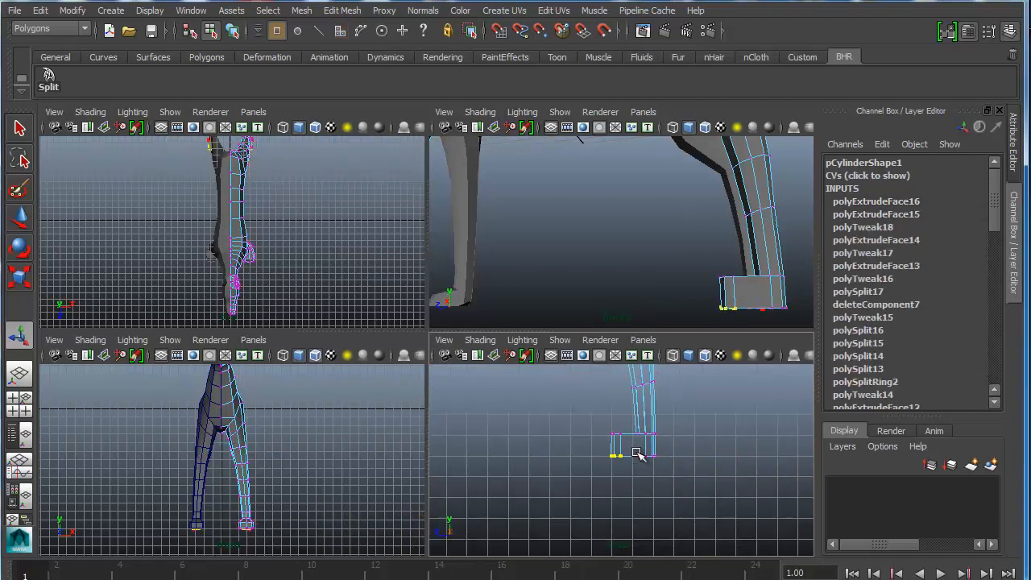
key(w)
mouse_move(595, 454)
mouse_down()
mouse_move(580, 445)
mouse_move(593, 450)
mouse_up()
scroll(634, 443, up, 3)
drag(611, 413, 611, 422)
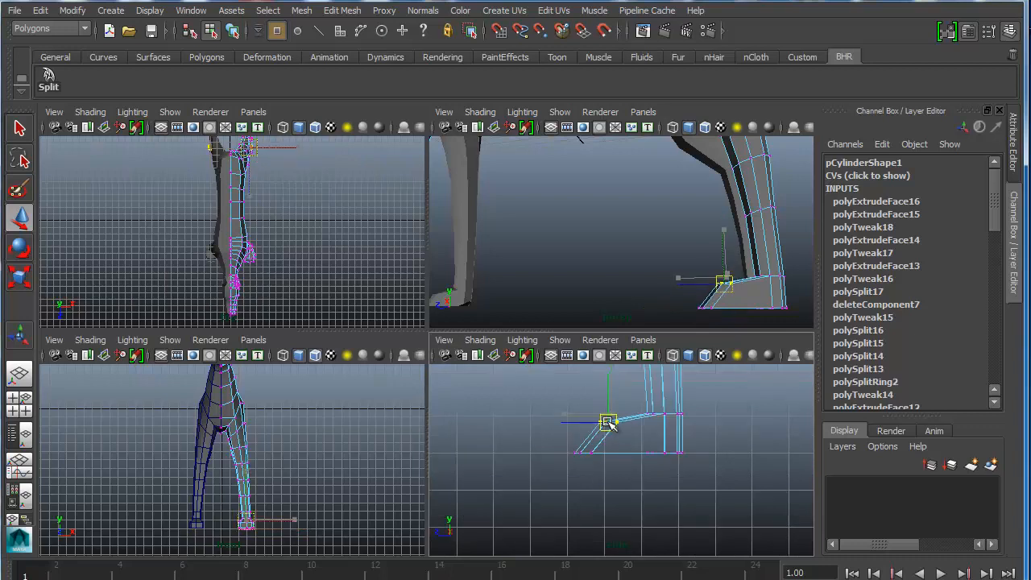
Adjust the hind foot's heel and sole vertices in the side view to round off the heel's lower corner
scroll(618, 442, up, 3)
mouse_move(633, 461)
mouse_down()
mouse_move(624, 442)
mouse_move(643, 461)
mouse_move(619, 442)
mouse_move(634, 447)
mouse_up()
drag(697, 489, 638, 510)
alt+middle_drag(682, 449, 685, 505)
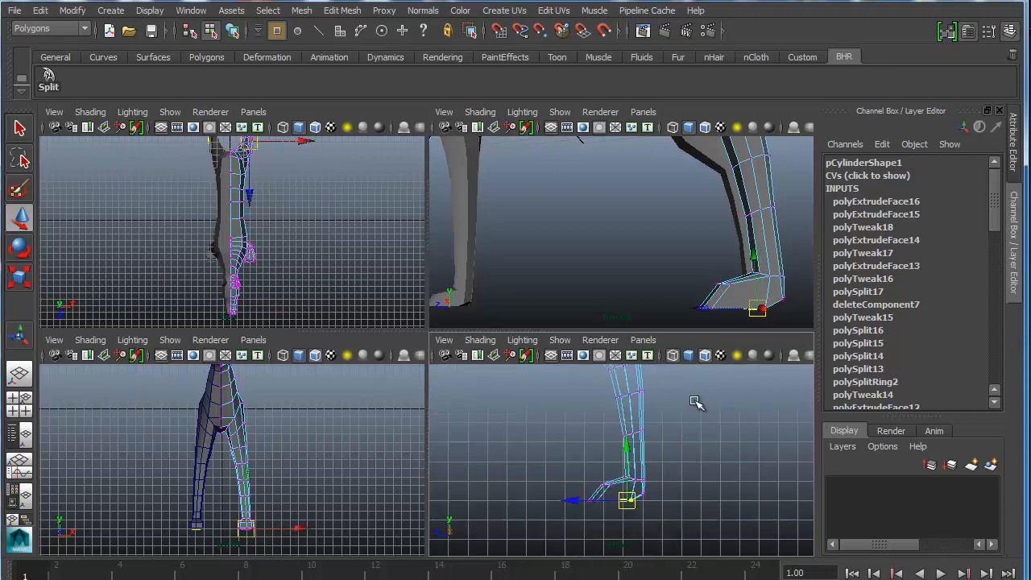
key(space)
key(space)
key(space)
alt+drag(587, 345, 465, 323)
key(space)
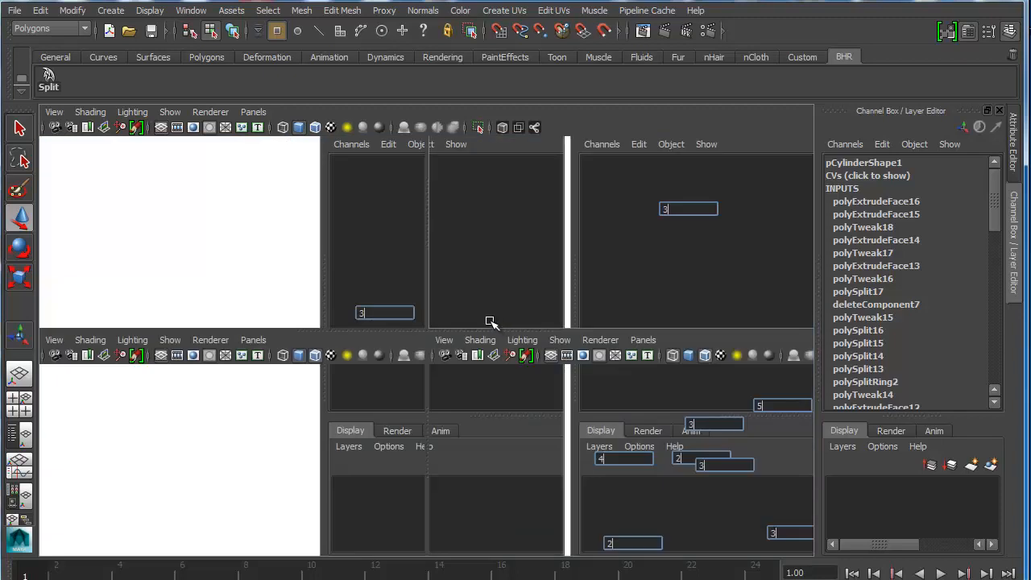
Move the shoulder, chest and upper front-leg vertices slightly down in the side view
alt+middle_drag(161, 139, 351, 285)
alt+middle_drag(435, 367, 467, 301)
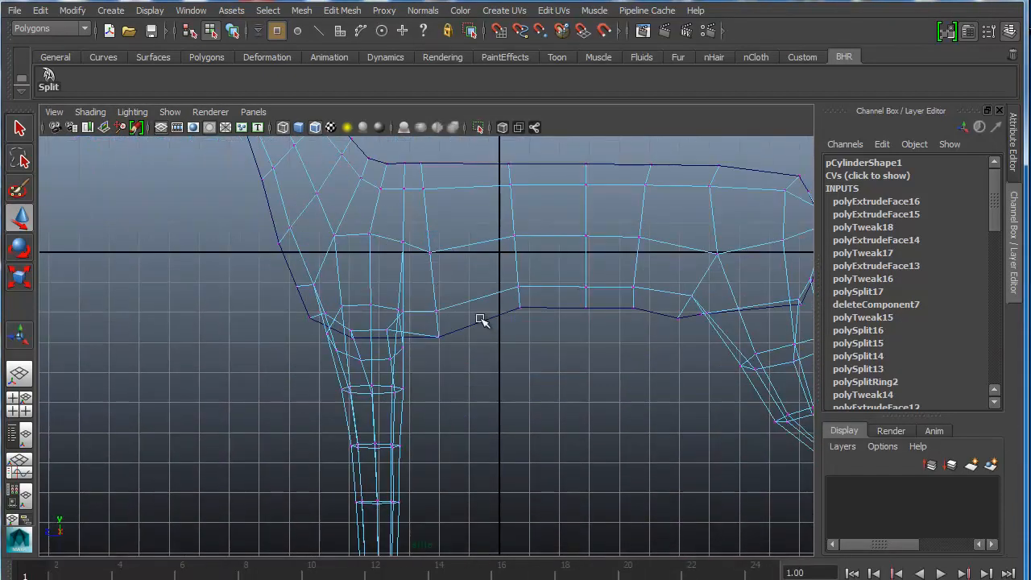
drag(479, 233, 276, 396)
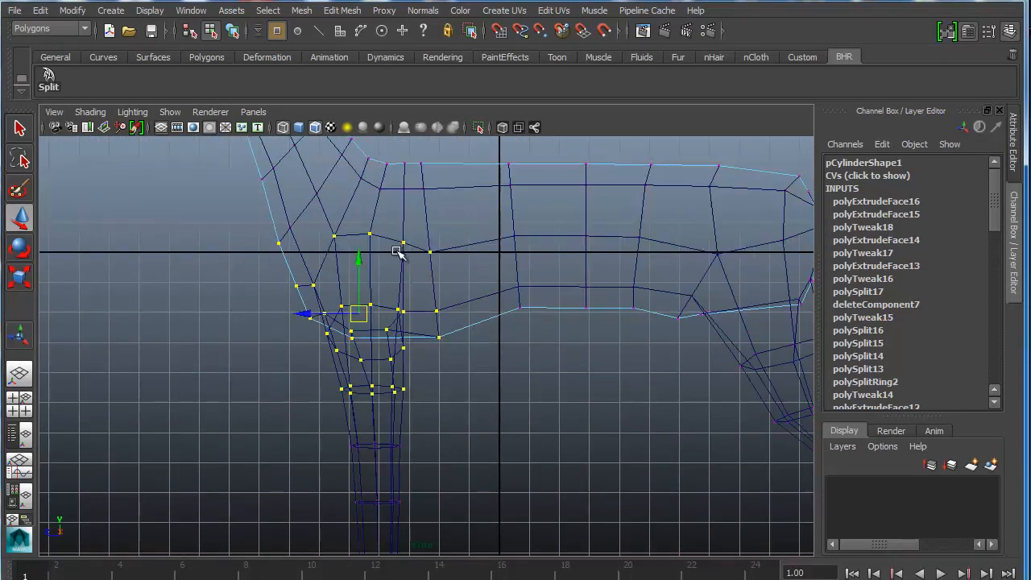
drag(358, 264, 359, 272)
alt+middle_drag(430, 259, 453, 331)
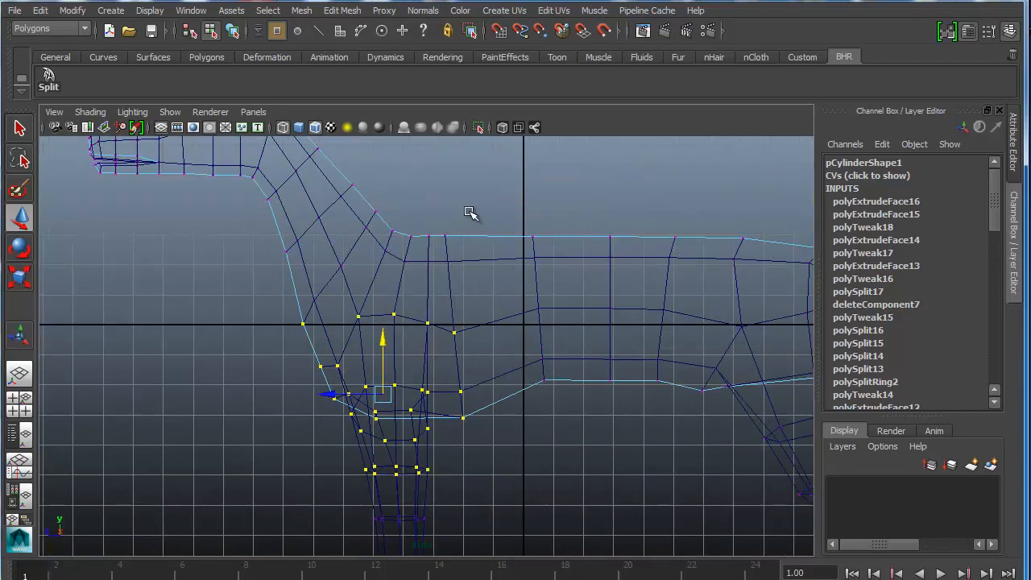
Raise the top vertices of the withers and the next pair of back vertices slightly
drag(379, 256, 378, 258)
drag(416, 181, 416, 174)
key(z)
ctrl+drag(365, 269, 394, 242)
drag(421, 175, 422, 167)
click(375, 211)
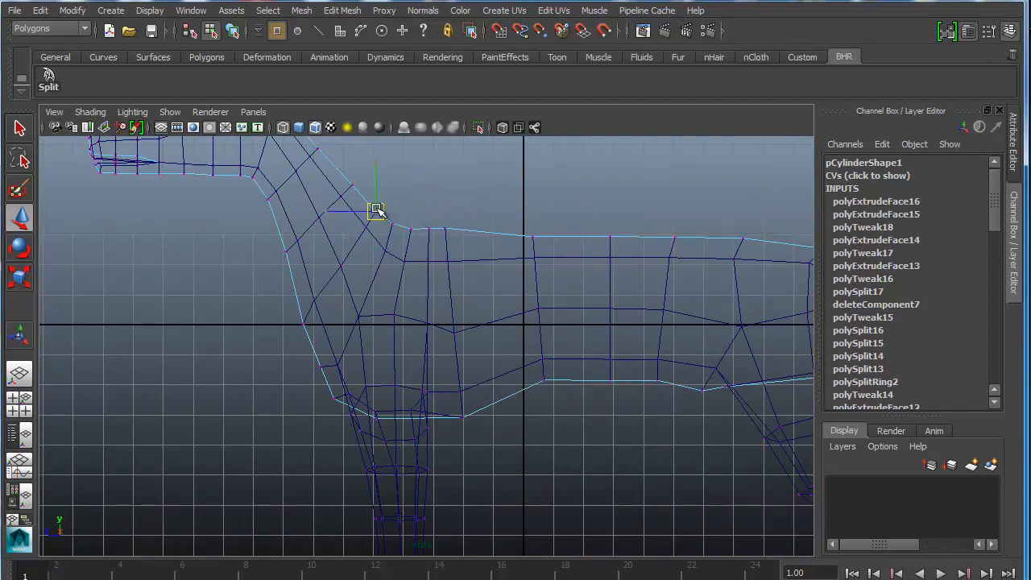
drag(515, 260, 538, 239)
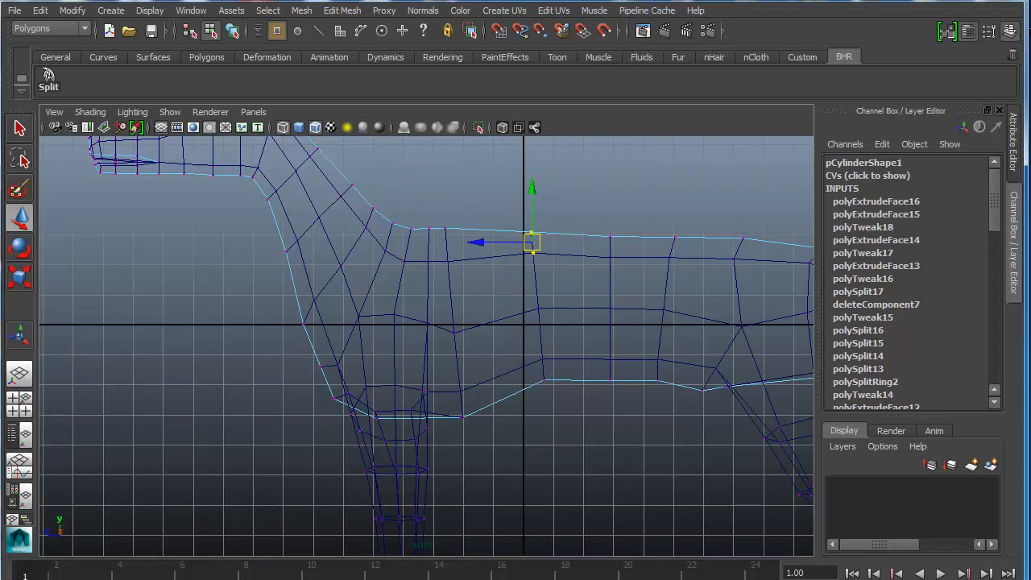
drag(545, 153, 1030, 167)
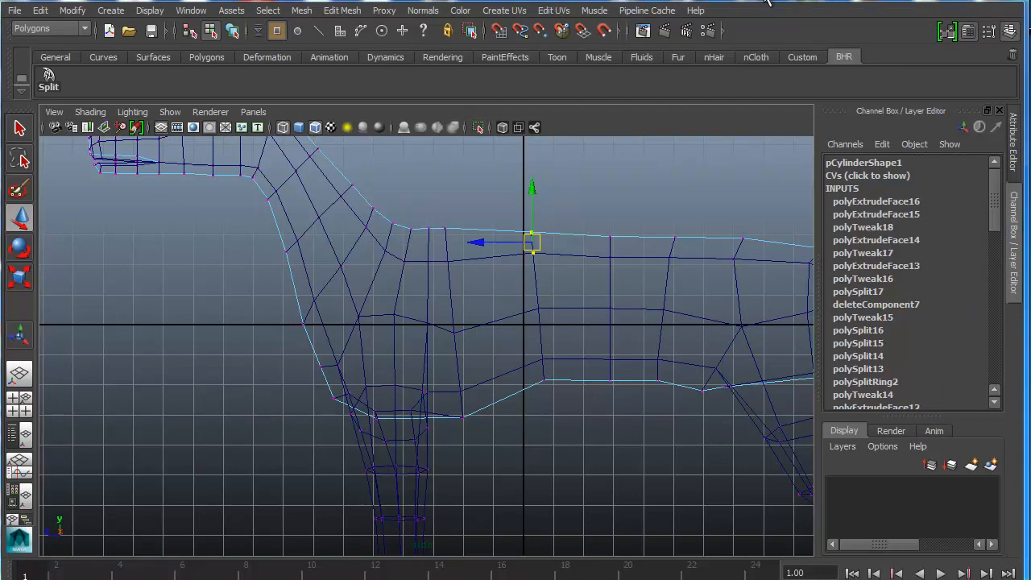
Split the faces around the top rear corner of the rump to cut out a small tail base
key(space)
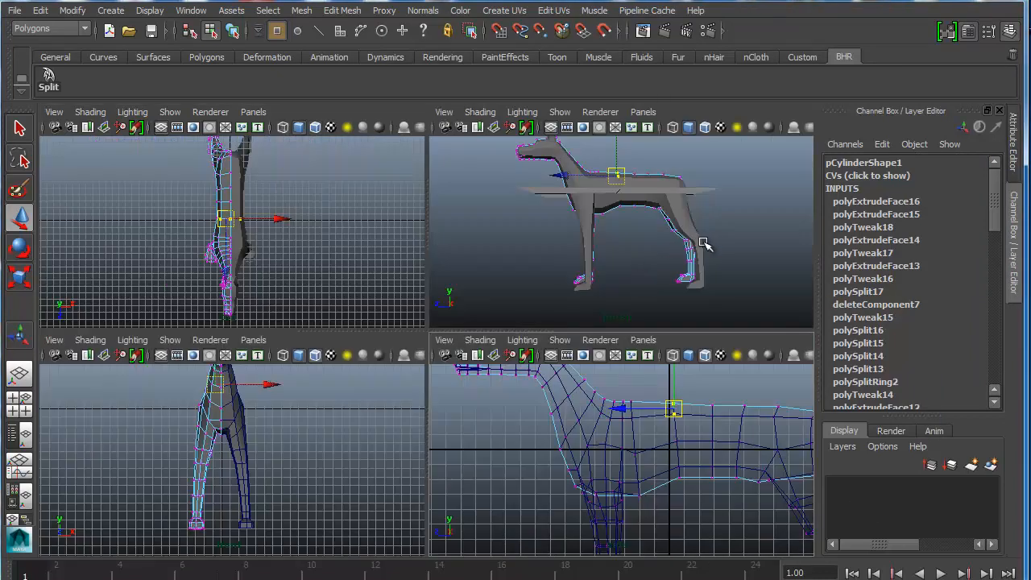
key(space)
alt+drag(704, 240, 523, 310)
click(484, 342)
alt+drag(488, 368, 485, 369)
right_drag(478, 401, 548, 383)
click(443, 371)
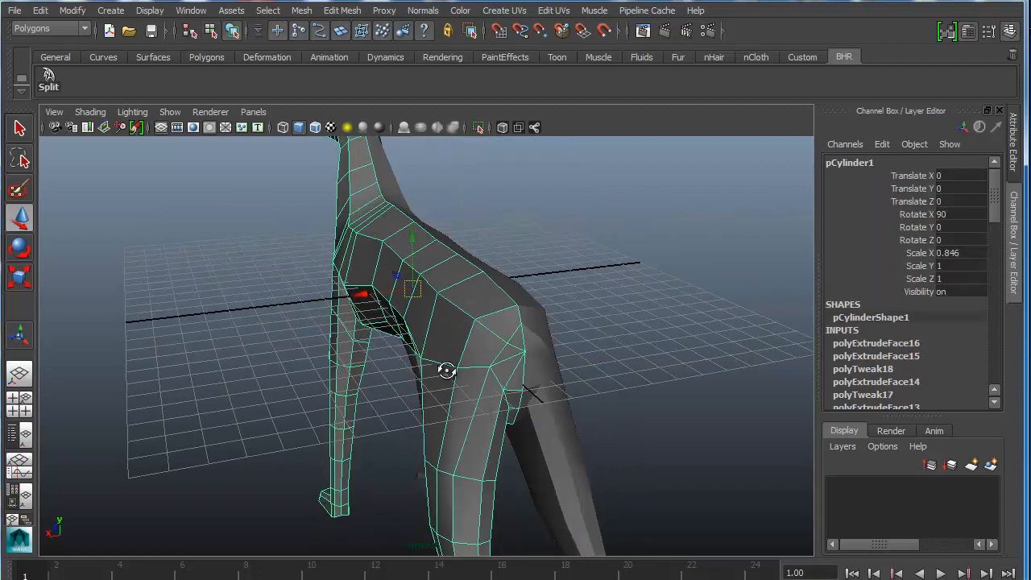
scroll(510, 343, up, 5)
alt+middle_drag(504, 345, 507, 335)
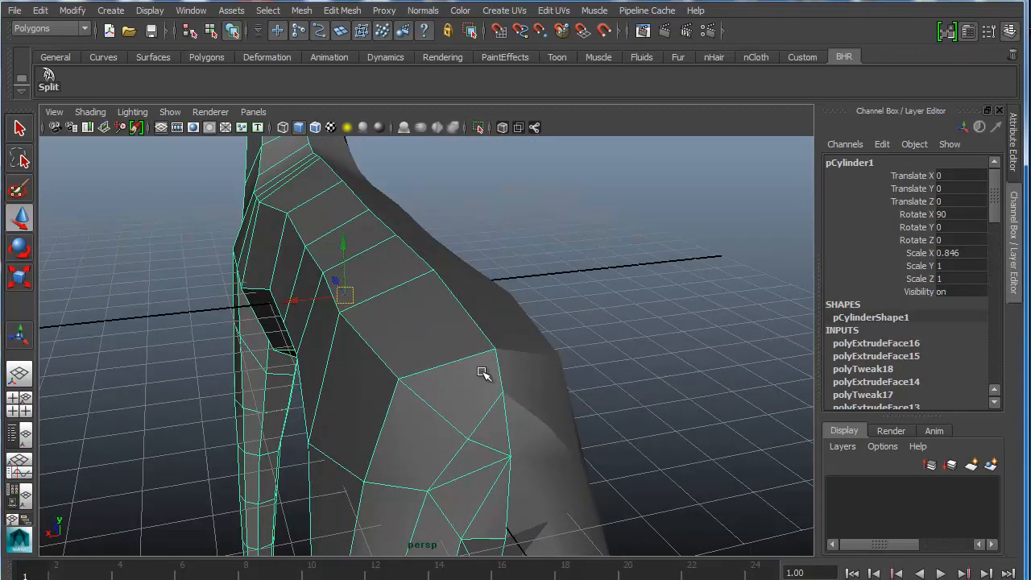
click(49, 80)
alt+drag(520, 310, 538, 326)
click(493, 353)
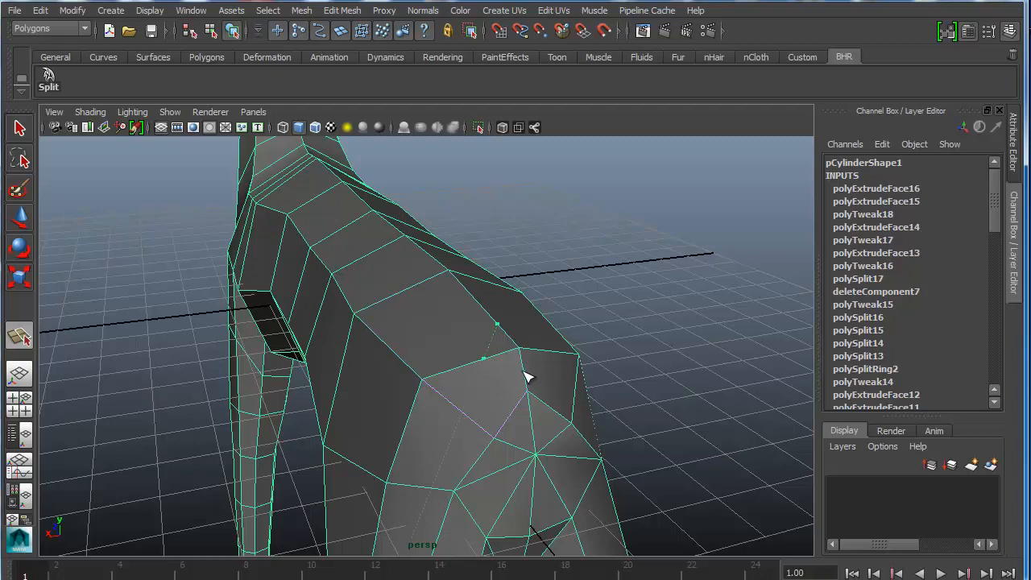
mouse_move(524, 377)
alt+mouse_down()
mouse_move(594, 364)
mouse_move(532, 366)
alt+mouse_up()
key(w)
key(y)
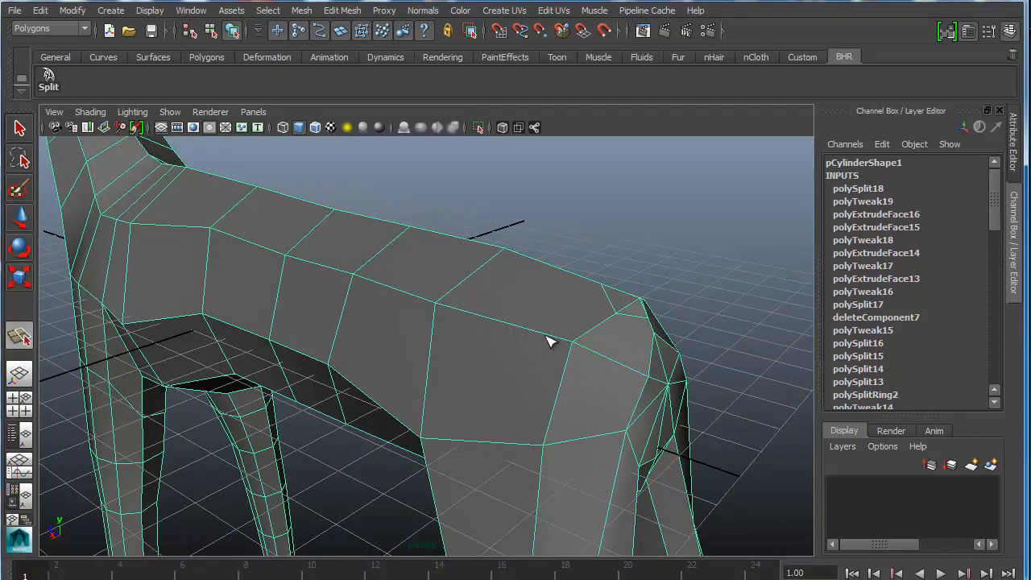
Split two more edges linking the tail-base cut to the nearby vertices on the back's side and the hip
drag(473, 317, 397, 310)
key(w)
alt+drag(580, 336, 584, 357)
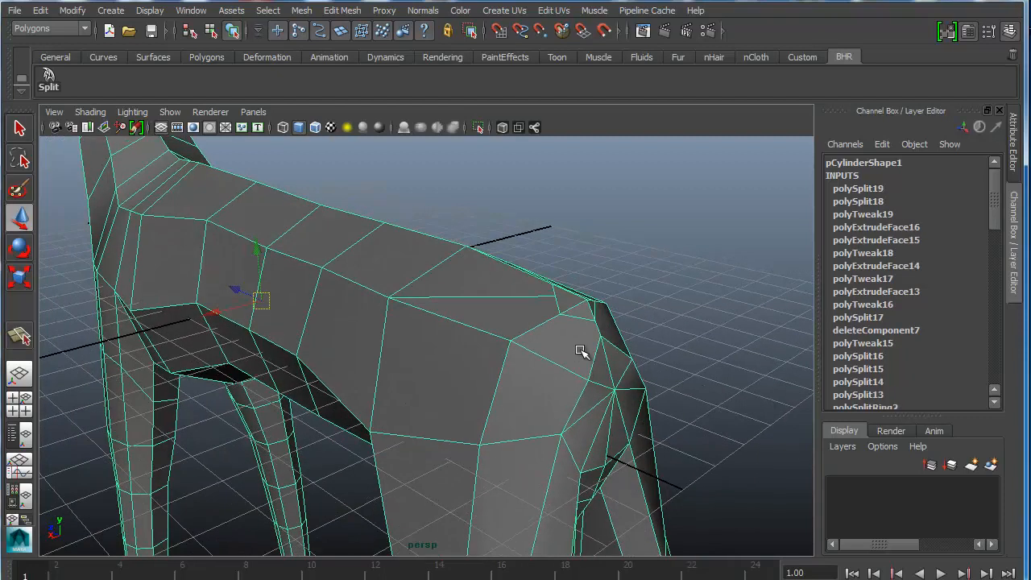
key(y)
click(589, 380)
key(w)
Reposition the new front vertex of the tail-base cut on top of the rump
right_drag(548, 293, 483, 296)
click(554, 297)
alt+drag(548, 347, 555, 363)
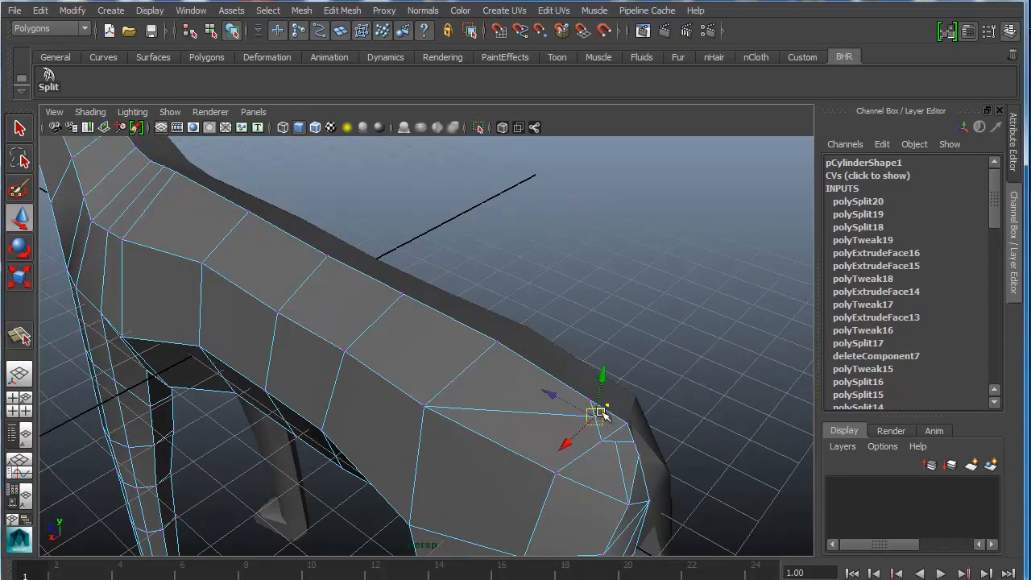
scroll(594, 409, up, 5)
alt+middle_drag(594, 384, 546, 351)
scroll(548, 361, down, 5)
drag(490, 335, 481, 335)
scroll(511, 391, up, 2)
alt+middle_drag(495, 382, 448, 345)
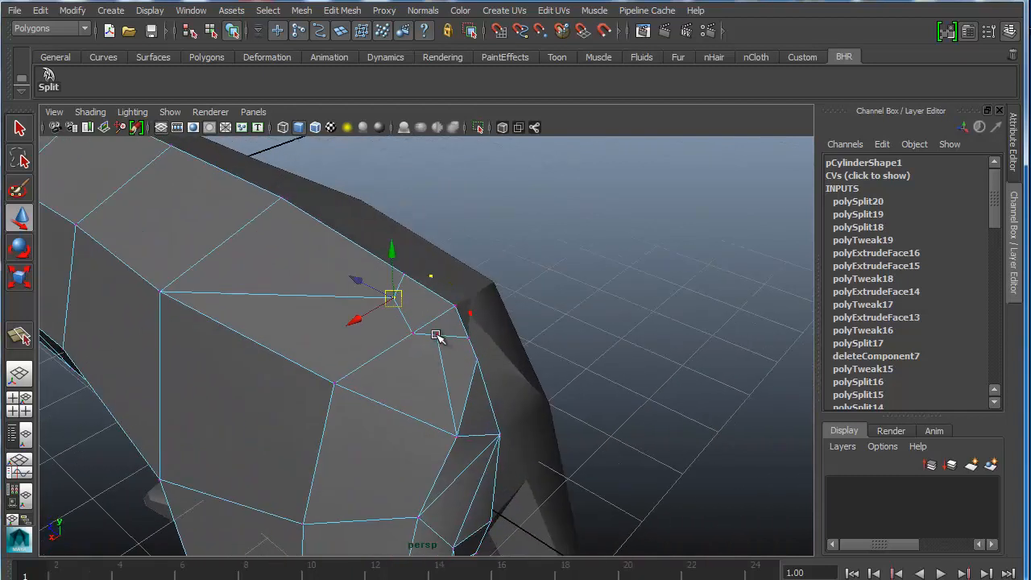
Extrude the small tail-base faces backward and up, about -2.898 in Z and 0.609 in Y
alt+drag(444, 341, 500, 363)
right_drag(477, 357, 454, 393)
click(487, 374)
alt+drag(565, 369, 587, 384)
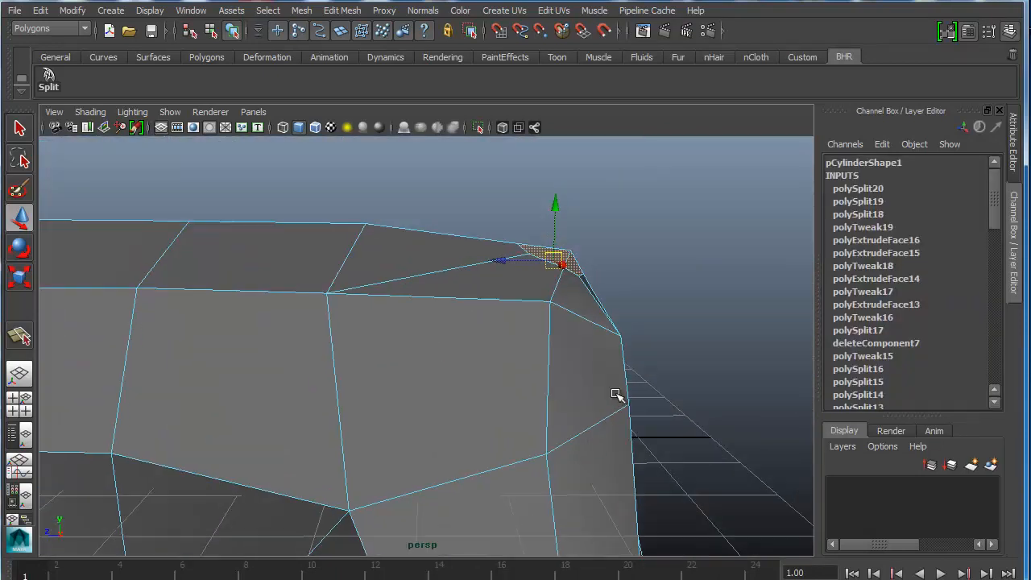
key(space)
key(space)
alt+middle_drag(596, 435, 394, 435)
scroll(658, 373, up, 3)
alt+middle_drag(649, 317, 543, 430)
scroll(538, 397, up, 3)
scroll(499, 351, up, 2)
right_drag(500, 351, 493, 390)
click(565, 246)
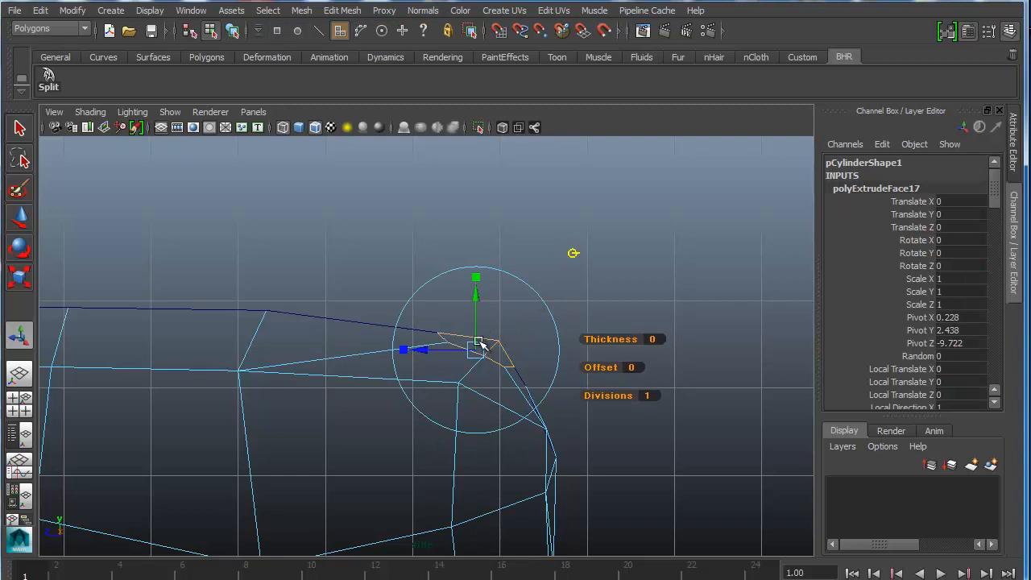
drag(491, 337, 728, 297)
alt+middle_drag(553, 339, 414, 341)
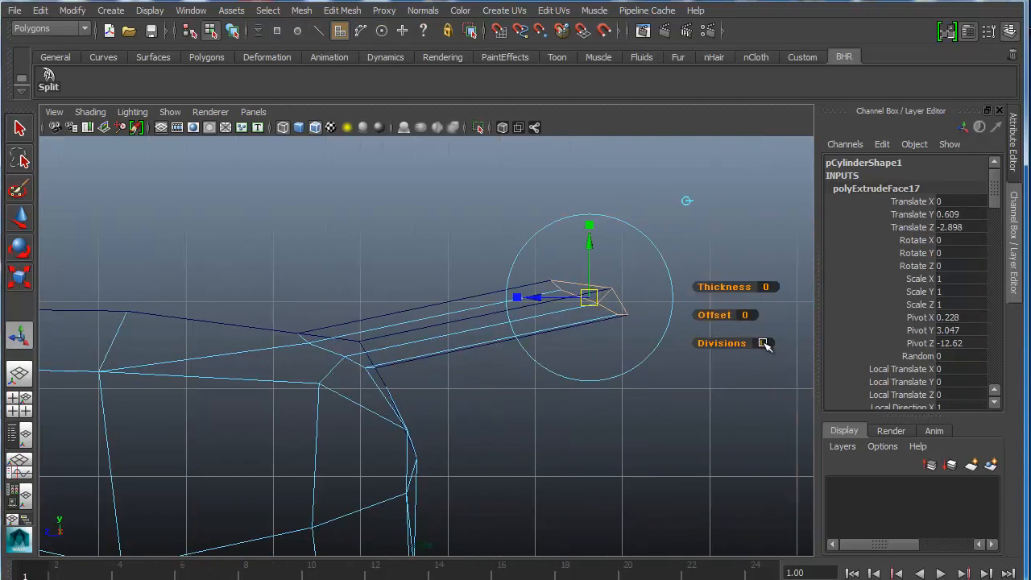
Set the tail extrusion to 3 divisions and rotate its end faces about -65.645 degrees around X
click(763, 344)
key(Return)
drag(647, 244, 542, 308)
Pull the tail's tip vertex backward and draw the end ring's upper and lower vertices inward
right_drag(486, 278, 427, 280)
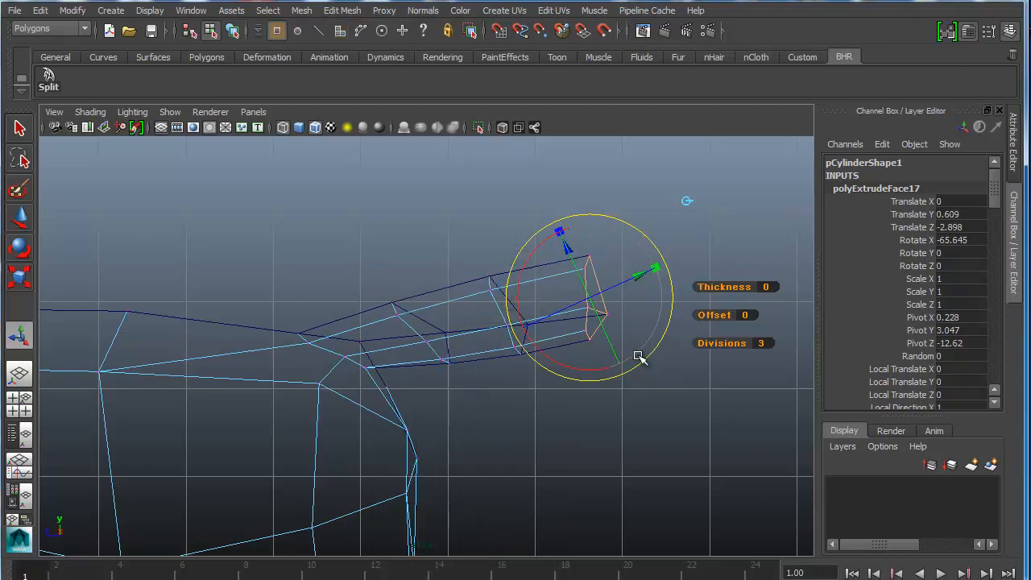
click(610, 314)
key(w)
mouse_move(611, 314)
mouse_down()
mouse_move(689, 296)
mouse_move(629, 308)
mouse_up()
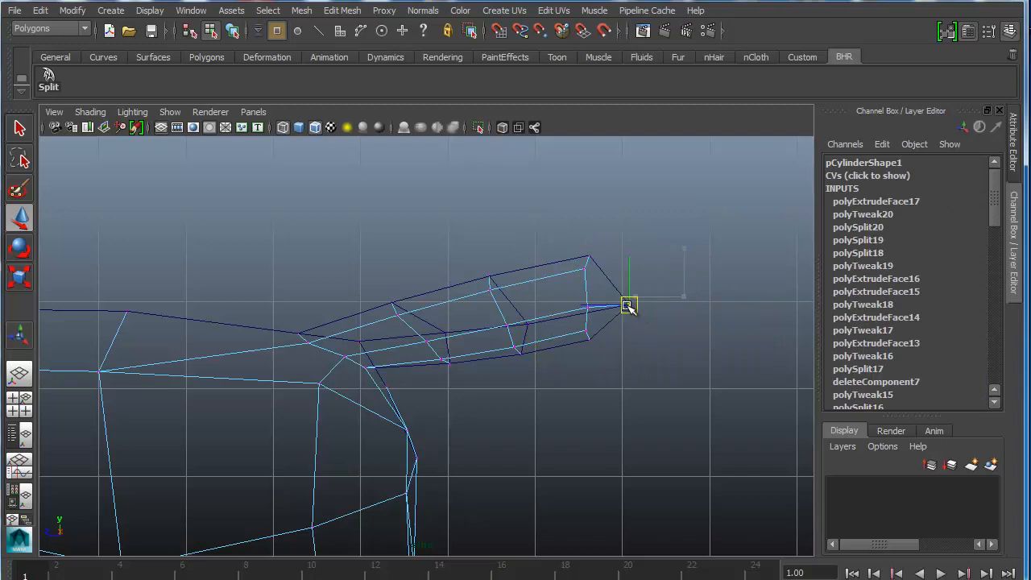
click(588, 258)
drag(588, 259, 604, 372)
drag(588, 325, 584, 317)
Shift the upper and lower vertices of the tail's two middle rings to even out their slant
drag(492, 318, 509, 332)
mouse_move(421, 337)
mouse_down()
mouse_move(454, 368)
mouse_move(425, 350)
mouse_up()
mouse_move(434, 280)
mouse_down()
mouse_move(368, 326)
mouse_move(406, 310)
mouse_up()
mouse_move(472, 379)
mouse_down()
mouse_move(413, 345)
mouse_move(419, 353)
mouse_up()
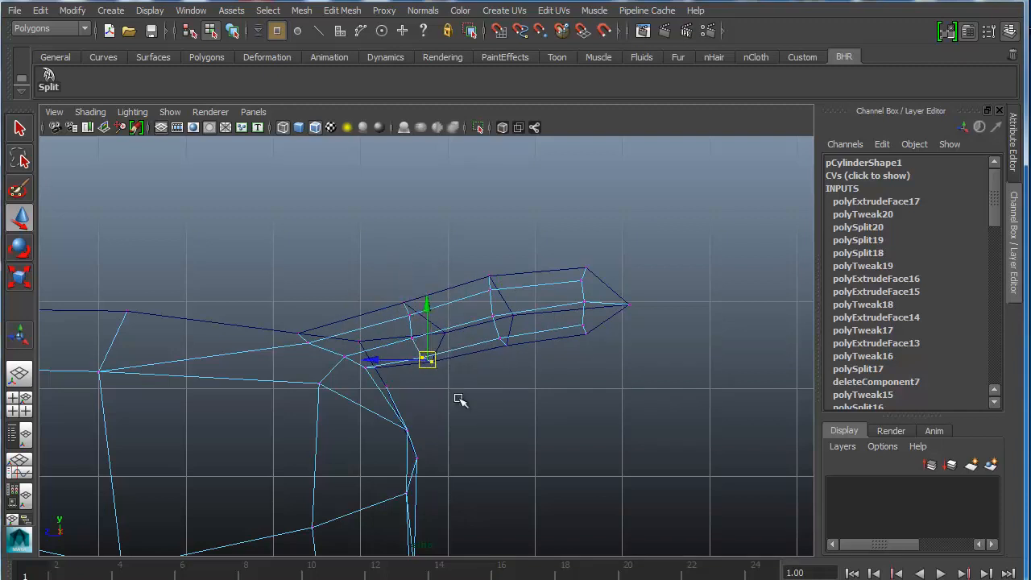
click(408, 303)
Move the tail's second ring and its end section forward and slightly down to shorten the tail
drag(520, 266, 465, 387)
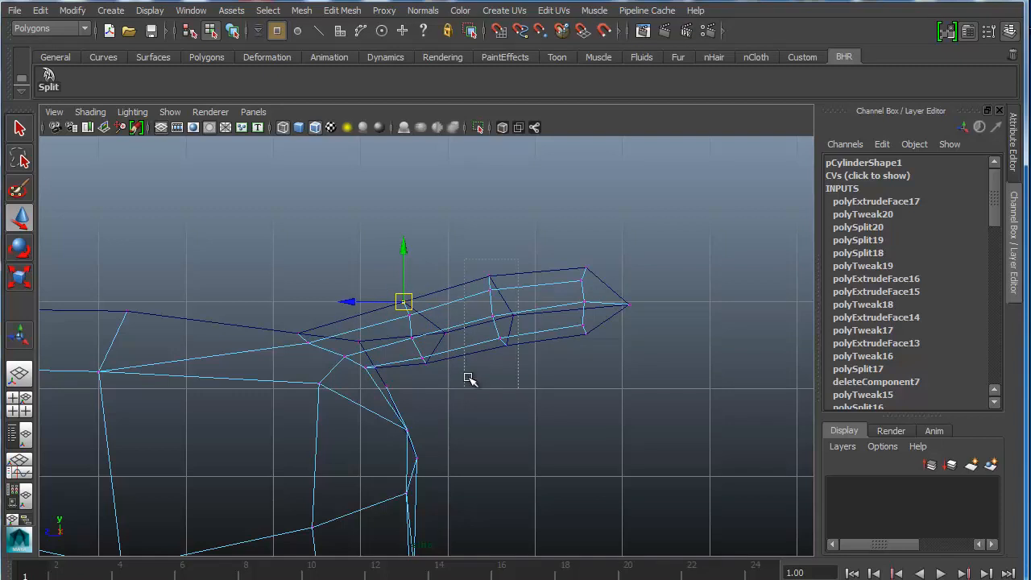
drag(497, 314, 478, 322)
drag(638, 247, 535, 390)
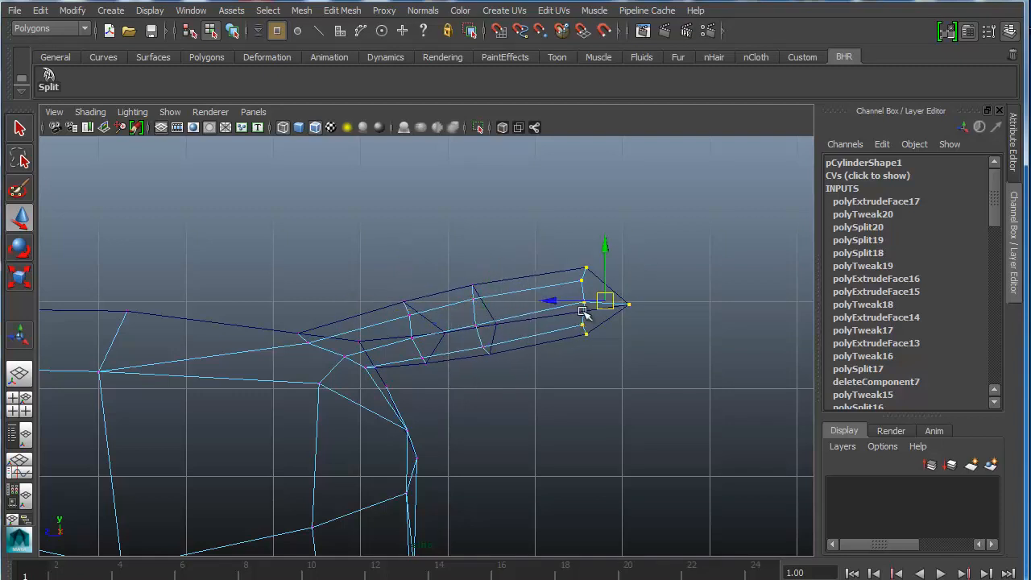
drag(608, 303, 571, 313)
click(586, 316)
Examine the new tail and the whole animal's proportions from several angles
key(space)
key(space)
alt+drag(633, 311, 418, 305)
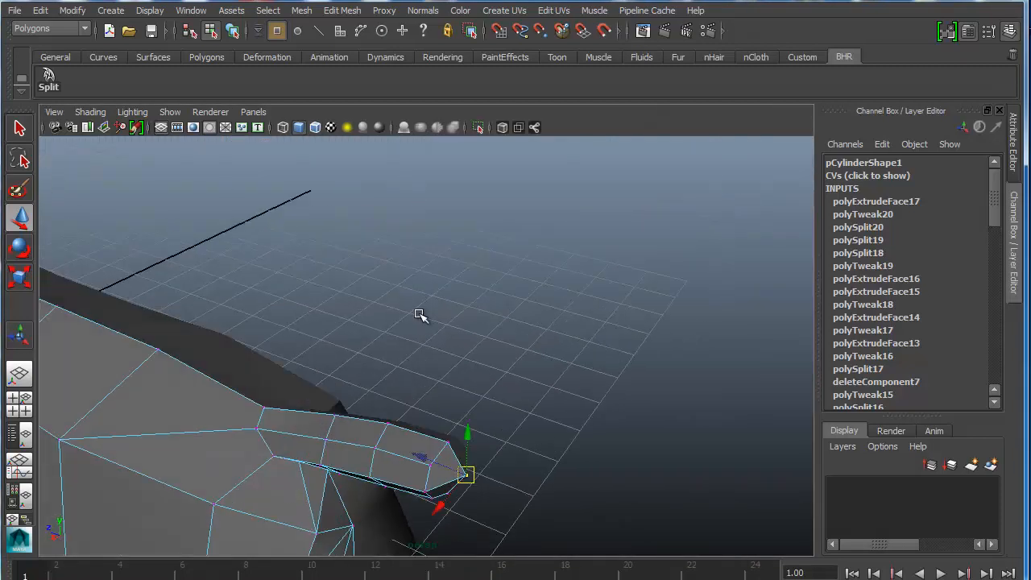
scroll(438, 381, down, 5)
alt+drag(451, 376, 496, 359)
click(603, 380)
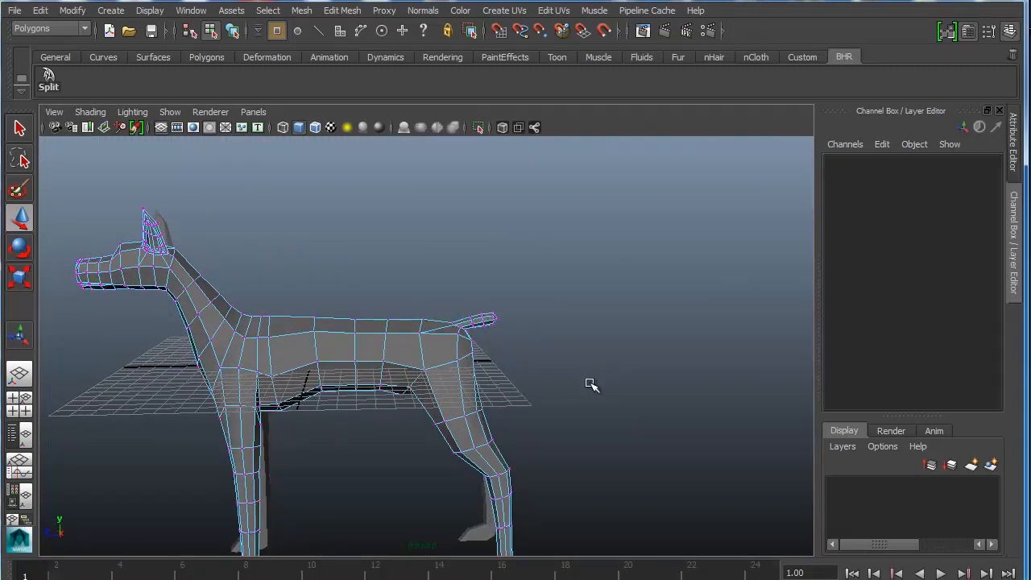
alt+middle_drag(522, 376, 600, 324)
alt+drag(475, 325, 480, 327)
alt+middle_drag(356, 293, 422, 296)
alt+drag(464, 330, 459, 358)
In the side view, move the body's vertex column just behind the front leg backward and raise its lowest chest vertex slightly
key(space)
key(space)
alt+right_drag(421, 426, 330, 414)
alt+middle_drag(330, 414, 636, 373)
alt+middle_drag(414, 410, 481, 398)
drag(348, 493, 350, 491)
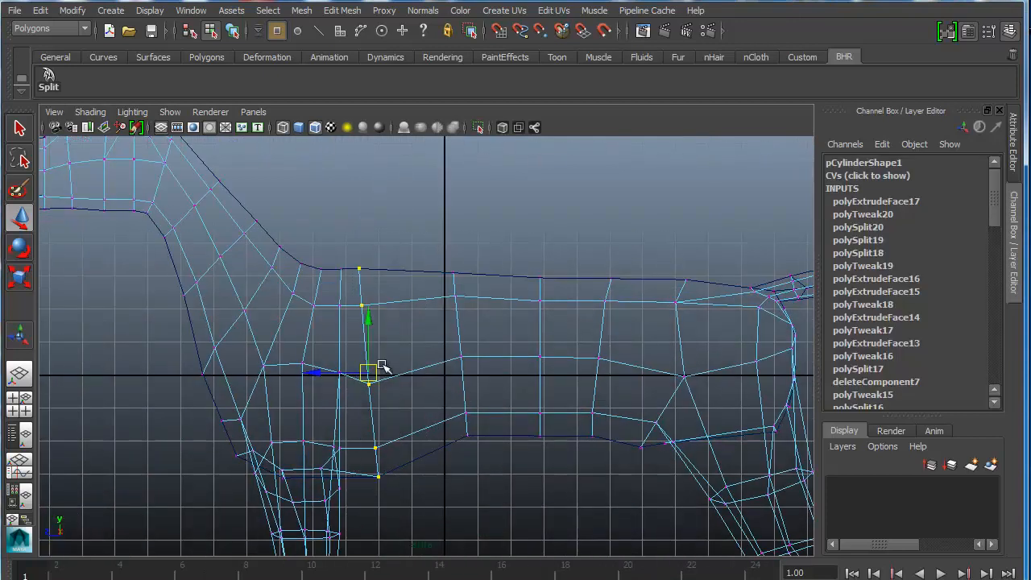
drag(375, 383, 393, 379)
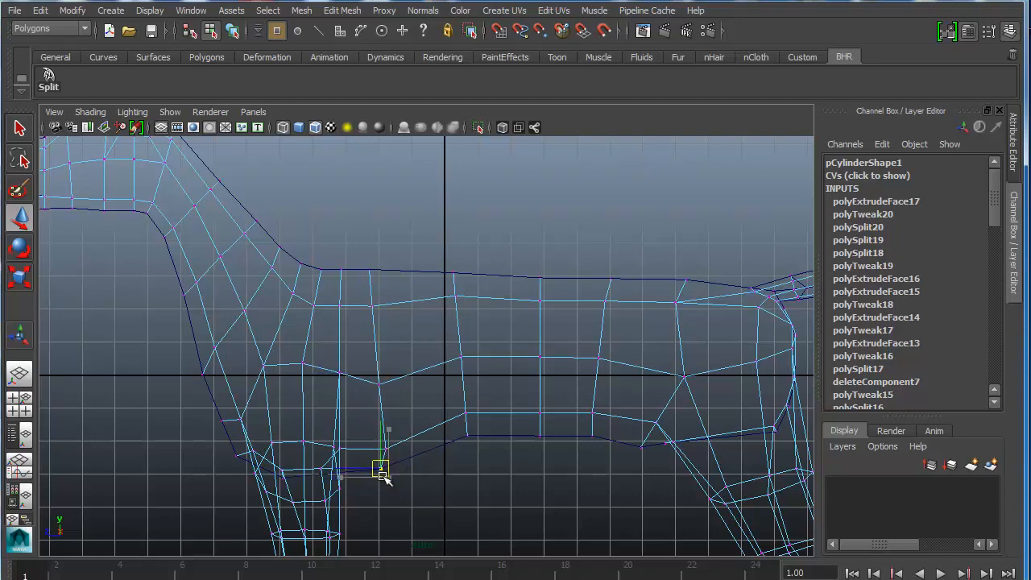
Return to the perspective view of the head, leave vertex editing and select the whole body mesh
key(space)
key(space)
alt+drag(472, 299, 513, 296)
scroll(539, 336, up, 5)
alt+middle_drag(635, 326, 551, 422)
alt+drag(550, 421, 513, 436)
alt+middle_drag(513, 435, 513, 547)
alt+drag(508, 419, 467, 373)
right_drag(455, 336, 527, 317)
click(489, 363)
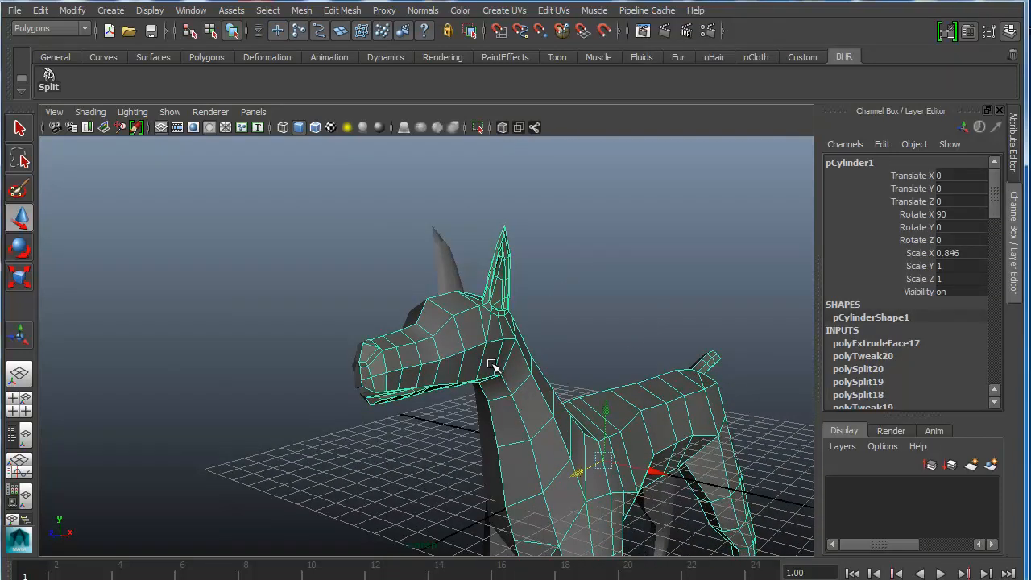
Split the faces with a new edge from the muzzle's top across the brow corner and down the cheek
scroll(490, 364, up, 2)
alt+drag(446, 318, 564, 357)
scroll(564, 356, up, 3)
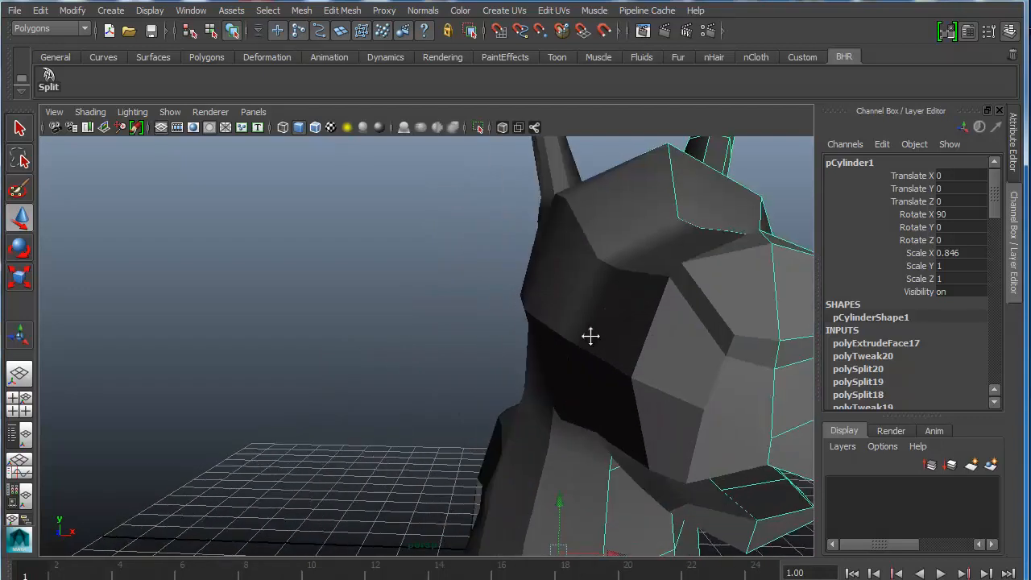
alt+middle_drag(612, 311, 525, 367)
alt+drag(592, 378, 527, 345)
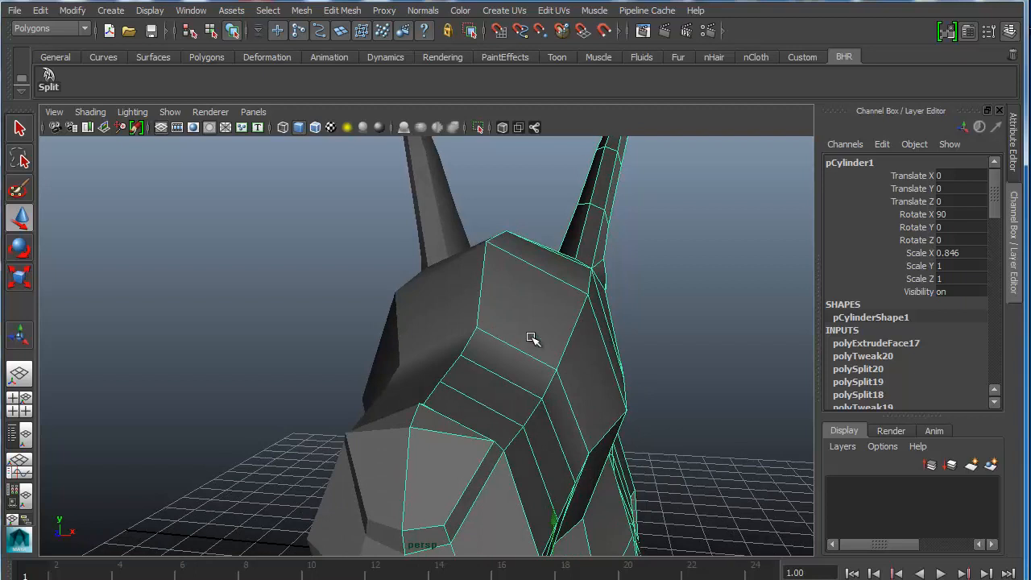
alt+drag(556, 367, 489, 356)
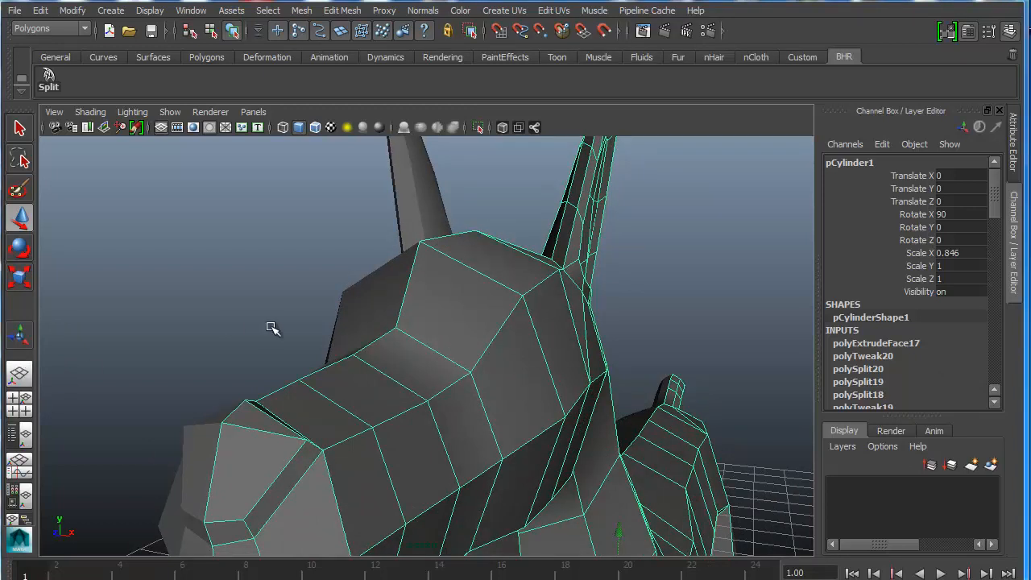
shift+right_click(464, 345)
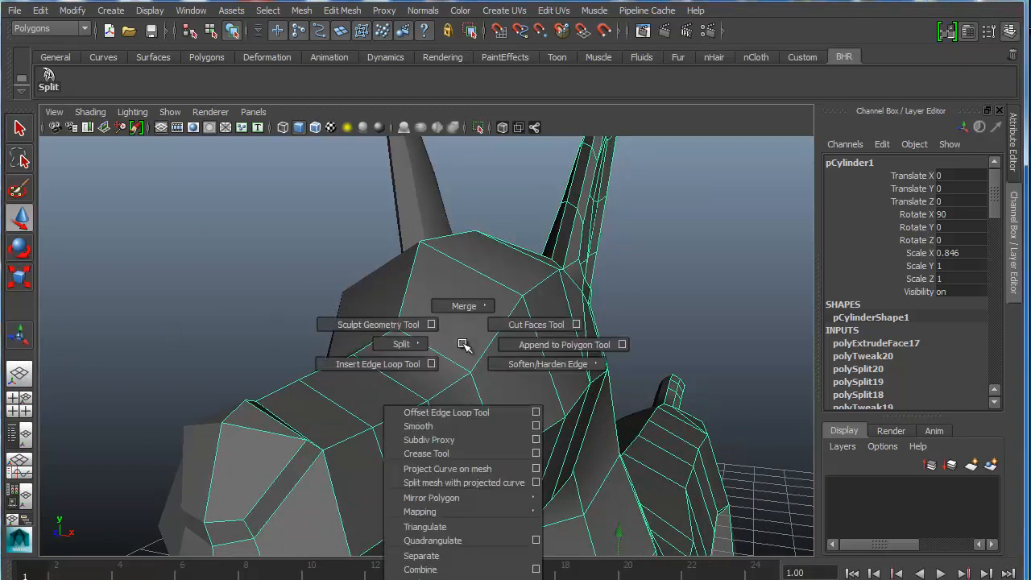
shift+right_drag(442, 345, 475, 345)
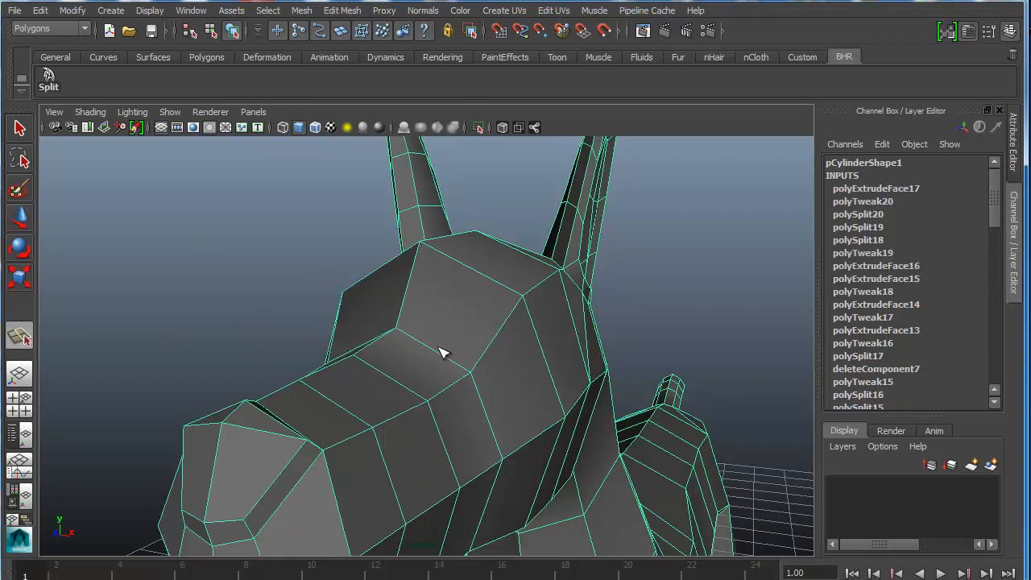
click(499, 334)
drag(502, 330, 499, 334)
alt+drag(537, 480, 254, 389)
click(342, 390)
click(263, 351)
click(231, 408)
key(w)
Switch to vertex editing and adjust the height of the center vertex where the forehead meets the muzzle
alt+drag(231, 408, 473, 406)
right_drag(449, 360, 380, 360)
click(449, 360)
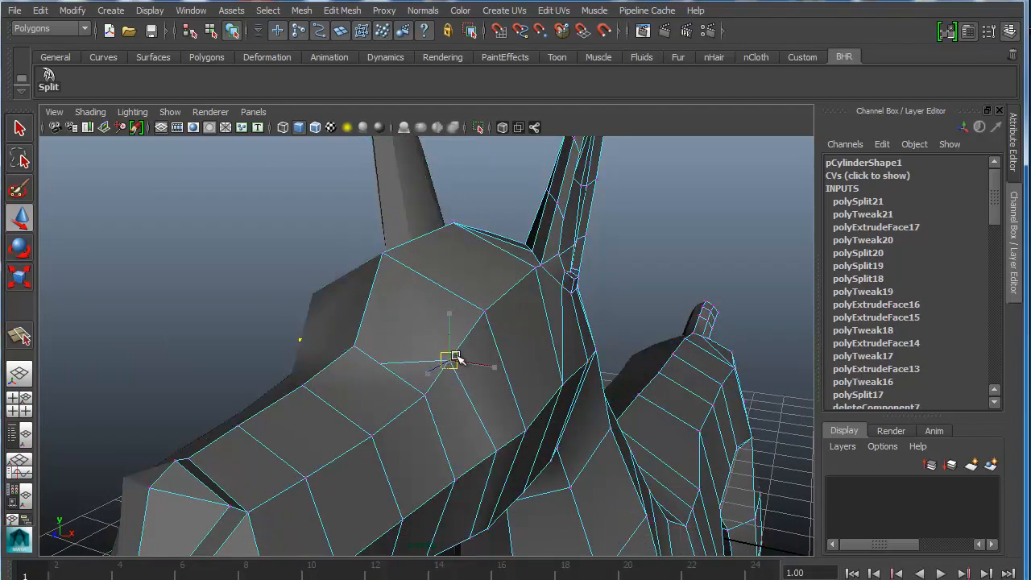
alt+drag(433, 384, 428, 346)
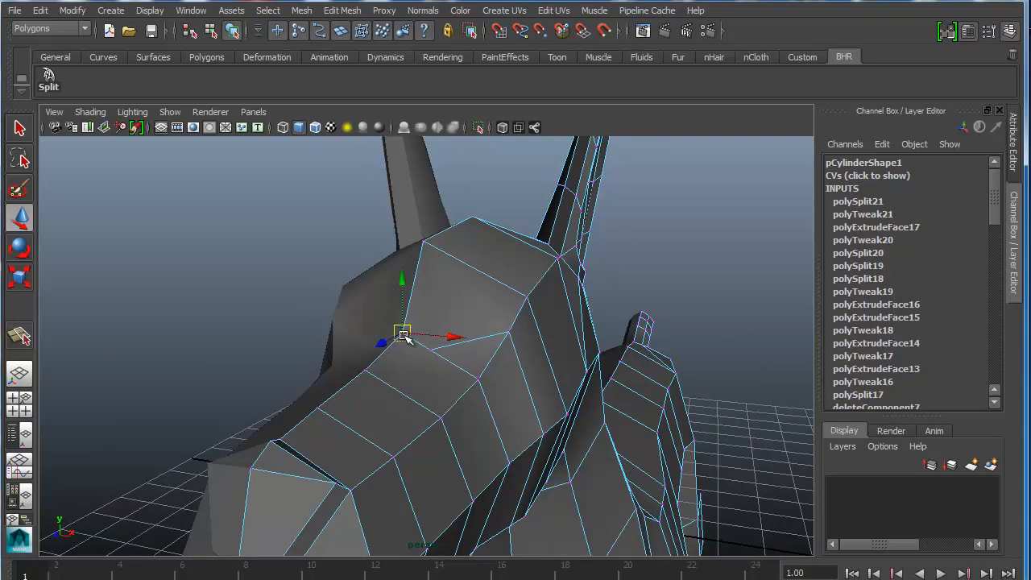
drag(402, 284, 401, 300)
alt+drag(497, 361, 329, 330)
alt+drag(239, 317, 330, 340)
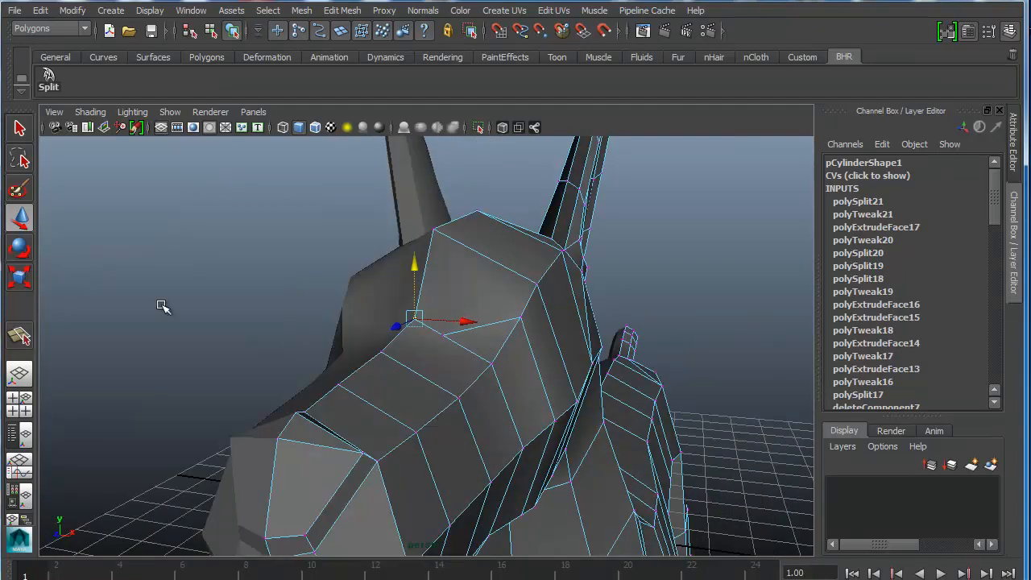
Split the forehead face with an edge from the new brow edge up to the forehead's upper center vertex
click(17, 338)
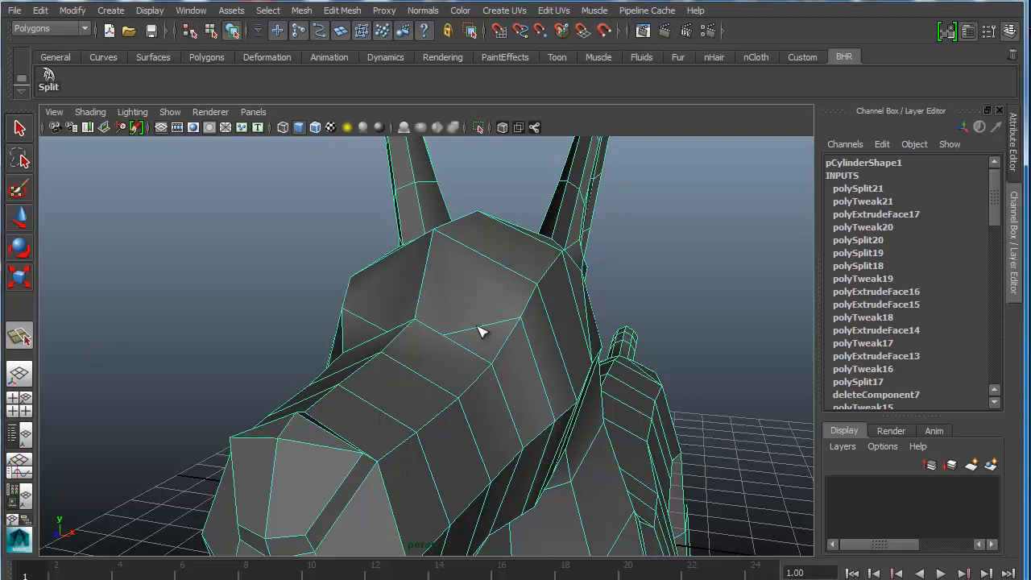
drag(487, 252, 382, 220)
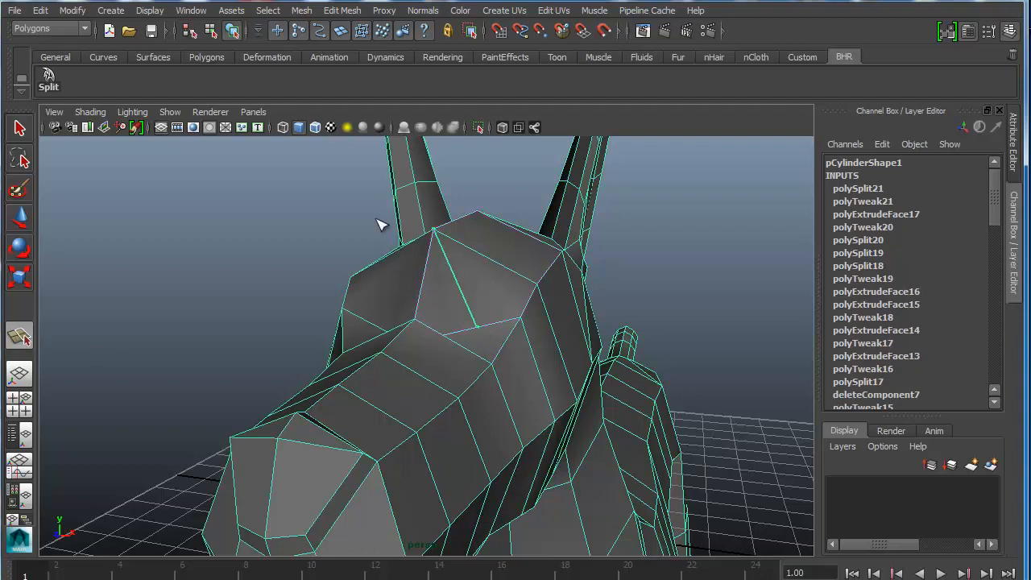
key(w)
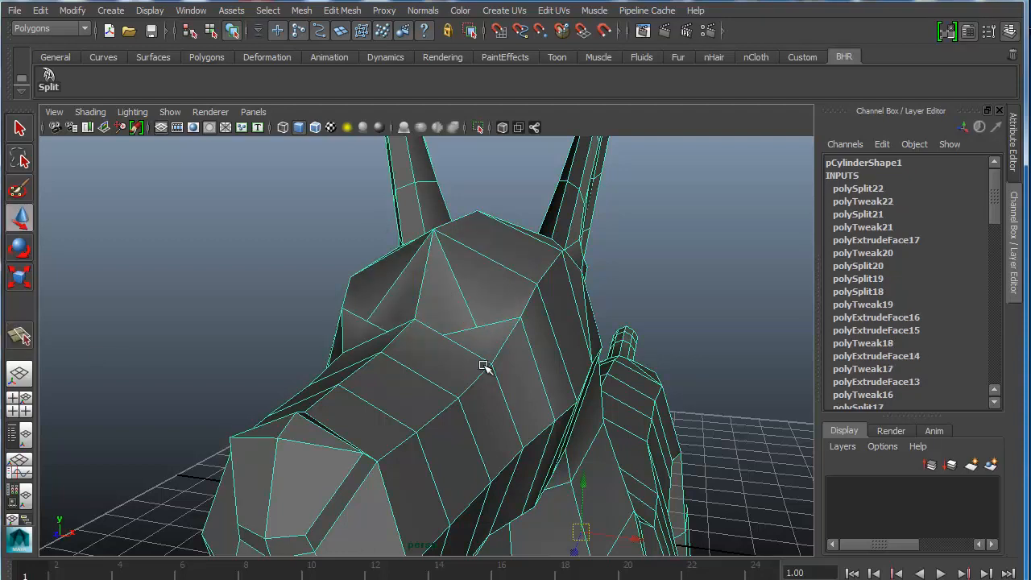
Split a lengthwise edge along the top of the muzzle from the brow to the nose end
alt+drag(487, 394, 460, 366)
click(20, 339)
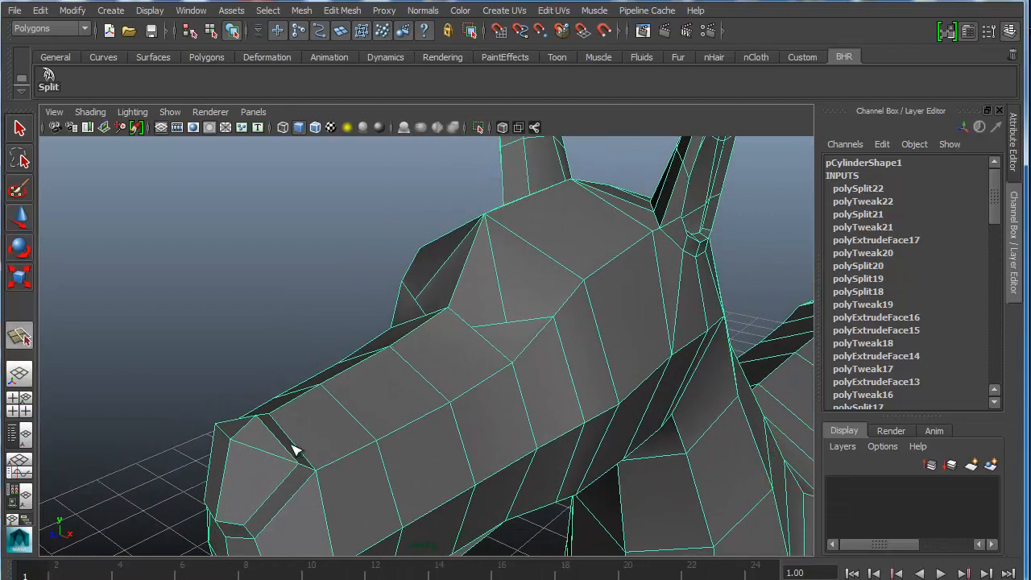
alt+drag(306, 445, 449, 385)
click(349, 399)
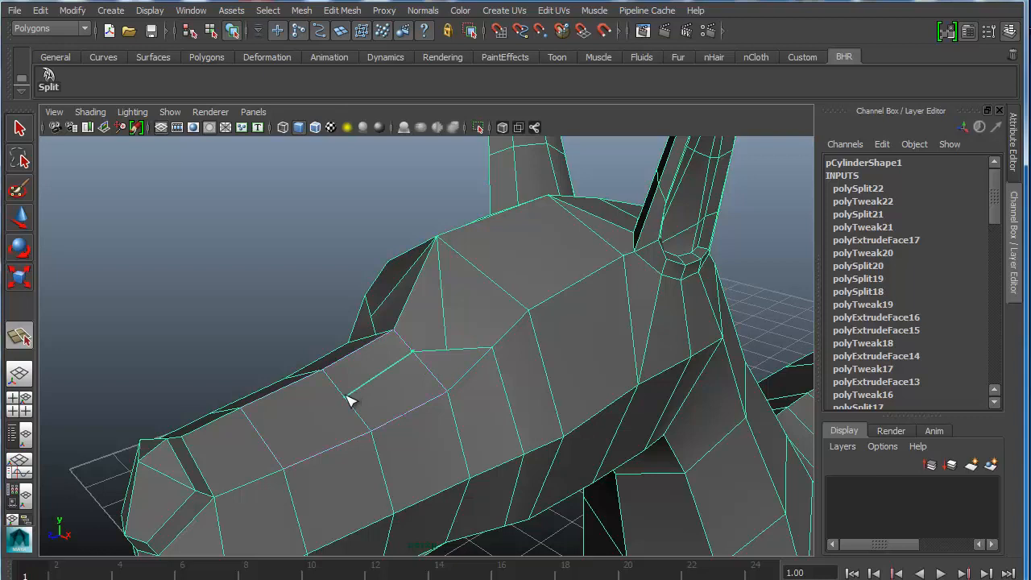
click(259, 433)
click(193, 463)
key(Return)
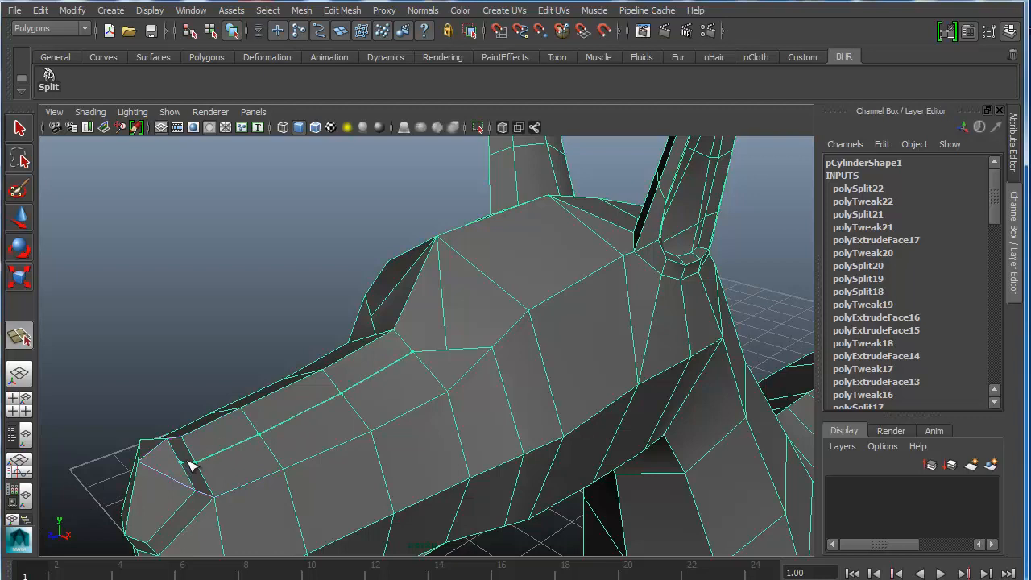
key(w)
alt+drag(187, 464, 372, 411)
Select the two new vertices at the front end of the muzzle's top and shift them slightly backward
right_drag(272, 455, 266, 484)
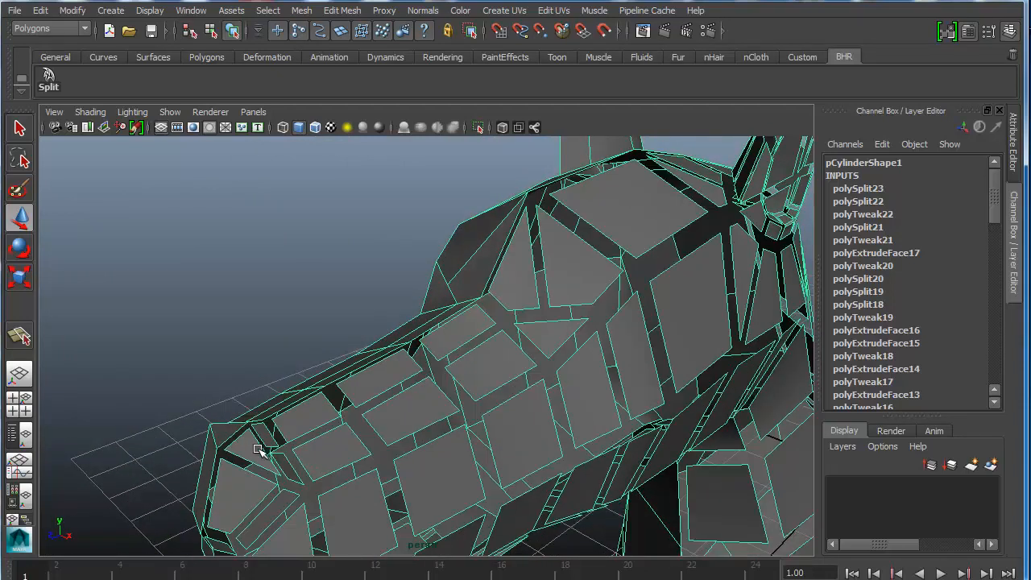
key(ctrl+z)
right_drag(254, 446, 191, 448)
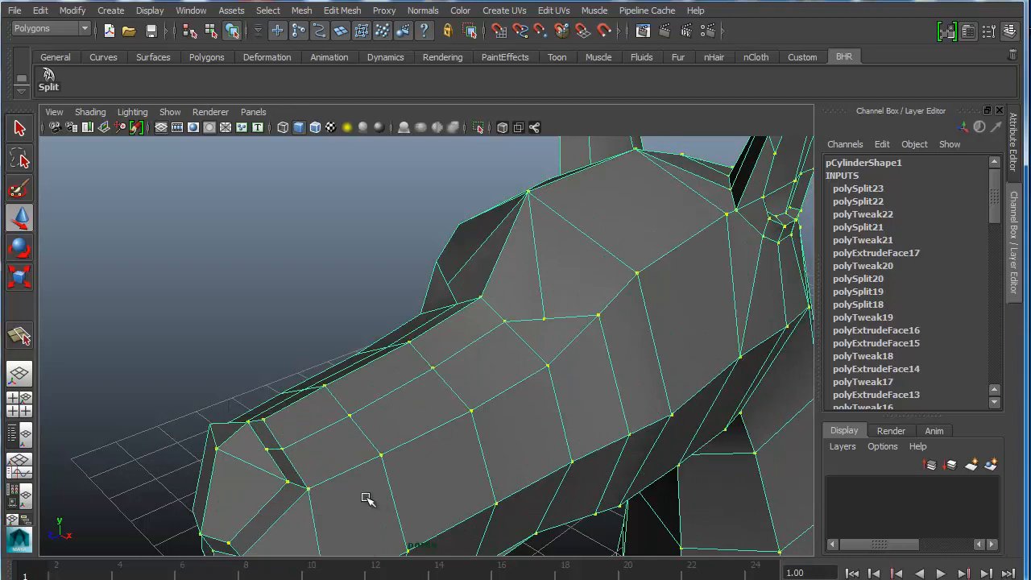
click(284, 454)
alt+drag(284, 453, 216, 469)
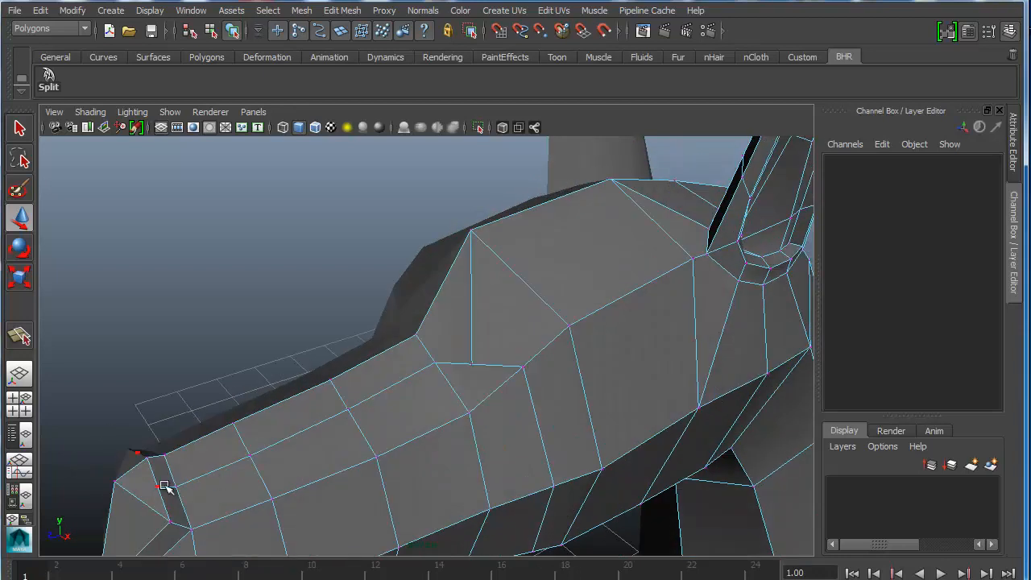
click(157, 487)
shift+click(179, 489)
drag(137, 496, 150, 490)
alt+drag(279, 492, 318, 478)
alt+drag(604, 475, 391, 460)
Adjust the sideways position of the brow corner vertex where the upper muzzle meets the cheek
alt+middle_drag(314, 402, 483, 405)
alt+drag(495, 351, 614, 264)
click(595, 366)
alt+drag(639, 382, 665, 376)
click(615, 369)
alt+drag(651, 422, 624, 419)
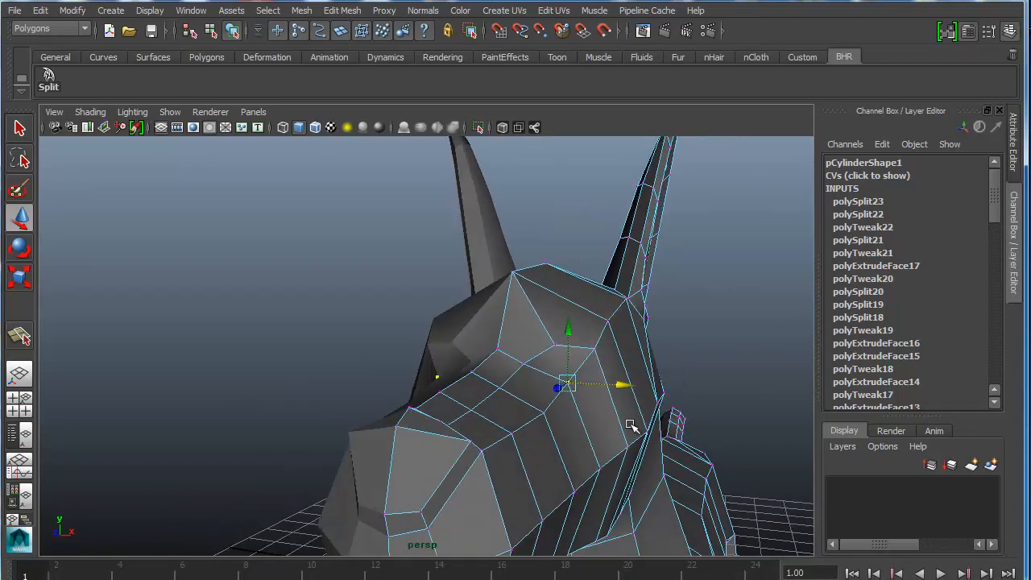
Split another edge from the brow corner down the cheek to the underside of the jaw
click(24, 335)
alt+drag(516, 378, 491, 380)
click(437, 375)
alt+middle_drag(456, 451, 458, 381)
drag(457, 381, 464, 381)
alt+drag(470, 426, 431, 274)
click(418, 229)
click(373, 303)
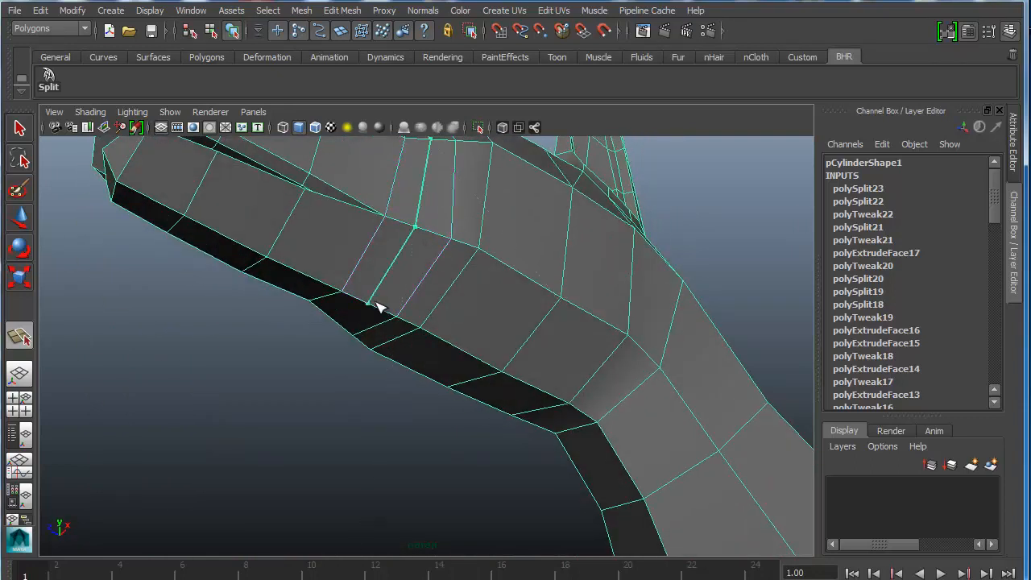
key(Return)
alt+drag(481, 233, 400, 290)
alt+drag(491, 274, 431, 232)
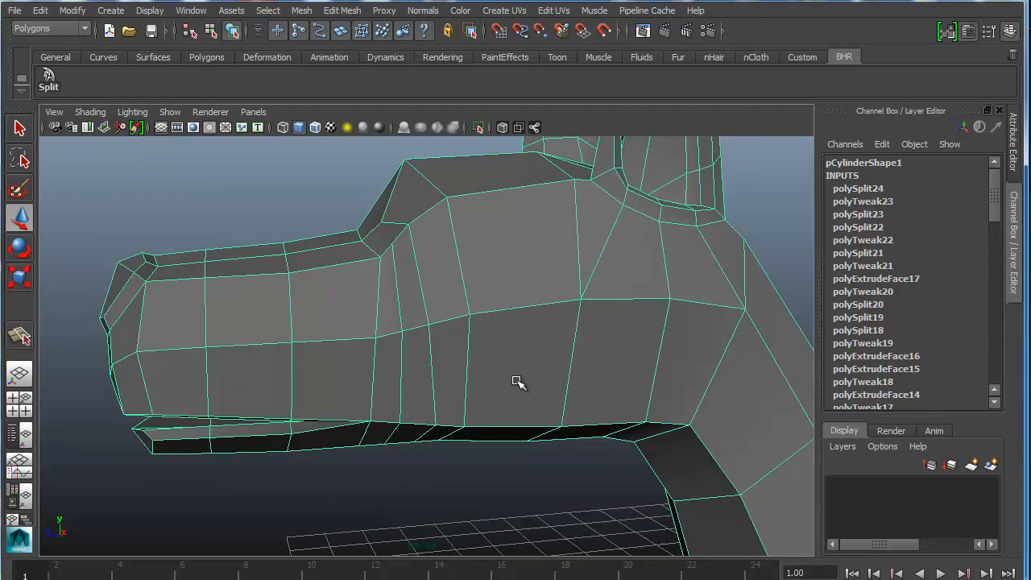
In the side view, move the rear mid-cheek vertex backward and up, and reposition the brow vertices above it
key(space)
key(space)
alt+middle_drag(140, 269, 325, 341)
scroll(375, 322, up, 5)
alt+middle_drag(338, 304, 427, 374)
right_drag(373, 301, 304, 298)
click(375, 335)
drag(374, 336, 414, 317)
drag(358, 239, 378, 272)
drag(372, 250, 378, 240)
drag(371, 202, 346, 224)
Move the jawline vertices below the rear cheek vertex backward and lower the mid-cheek vertex slightly
click(383, 440)
drag(385, 442, 419, 449)
click(414, 317)
drag(415, 317, 414, 327)
click(411, 442)
Move the next two cheek columns backward at mid-cheek and at the jawline to spread them evenly
click(344, 346)
drag(354, 343, 384, 344)
click(360, 439)
drag(366, 440, 388, 440)
click(328, 352)
drag(329, 351, 352, 351)
click(334, 441)
drag(347, 438, 362, 437)
click(352, 354)
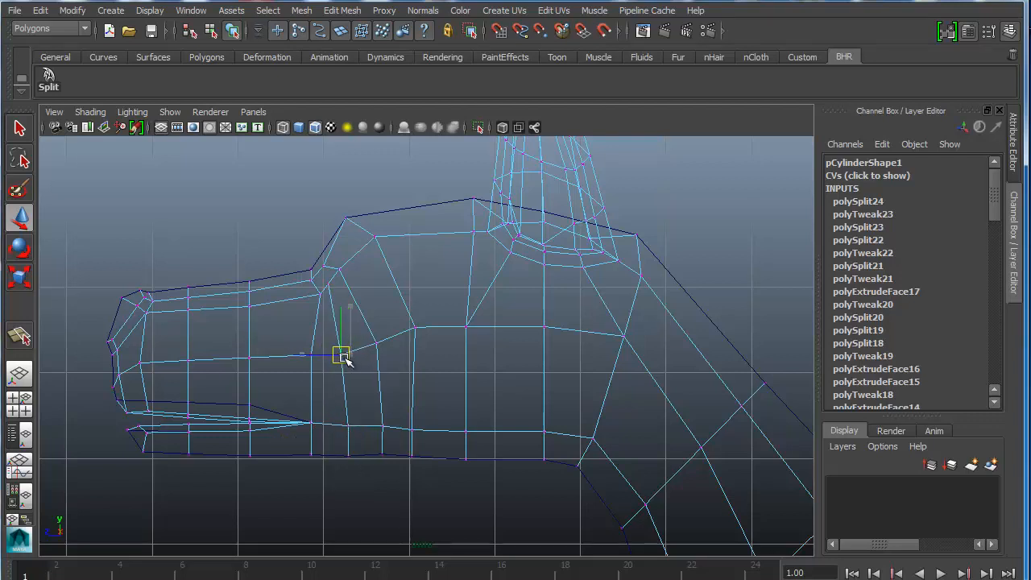
Fine-tune the mid-cheek vertices and lower the rear one slightly to smooth the cheek line
click(376, 342)
drag(321, 331, 343, 354)
click(414, 329)
drag(410, 332, 412, 336)
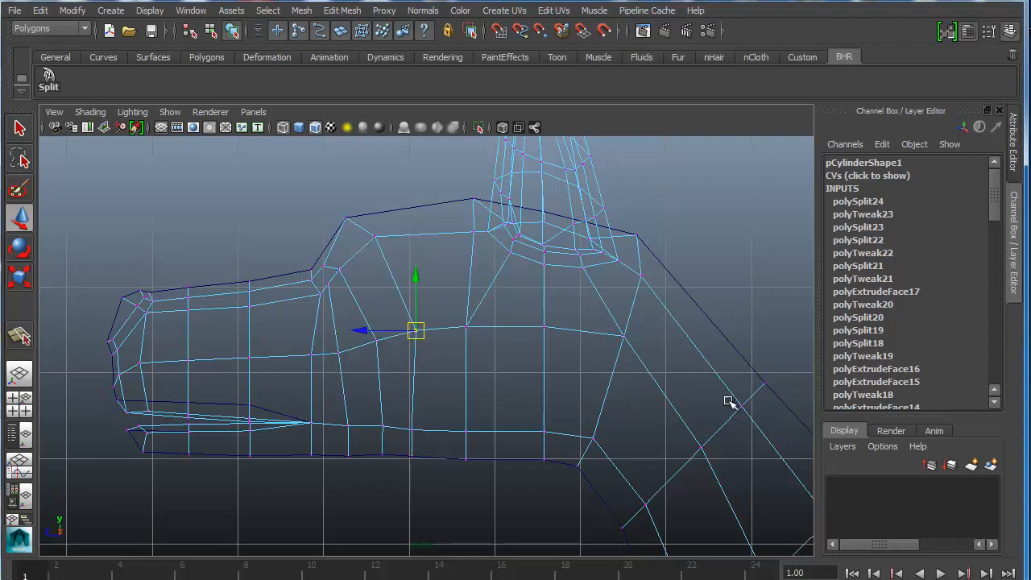
Shift the jawline ends of the three cheek columns backward and nudge the front mid-cheek vertex back
click(389, 424)
drag(385, 375, 386, 377)
drag(436, 412, 407, 473)
click(382, 447)
key(ctrl+z)
drag(356, 442, 323, 442)
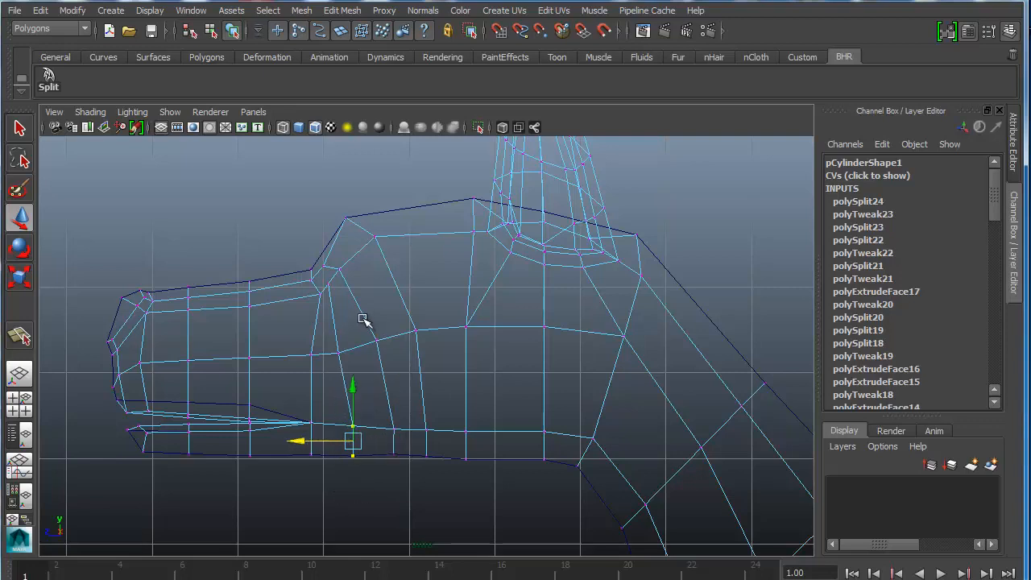
drag(330, 372, 331, 371)
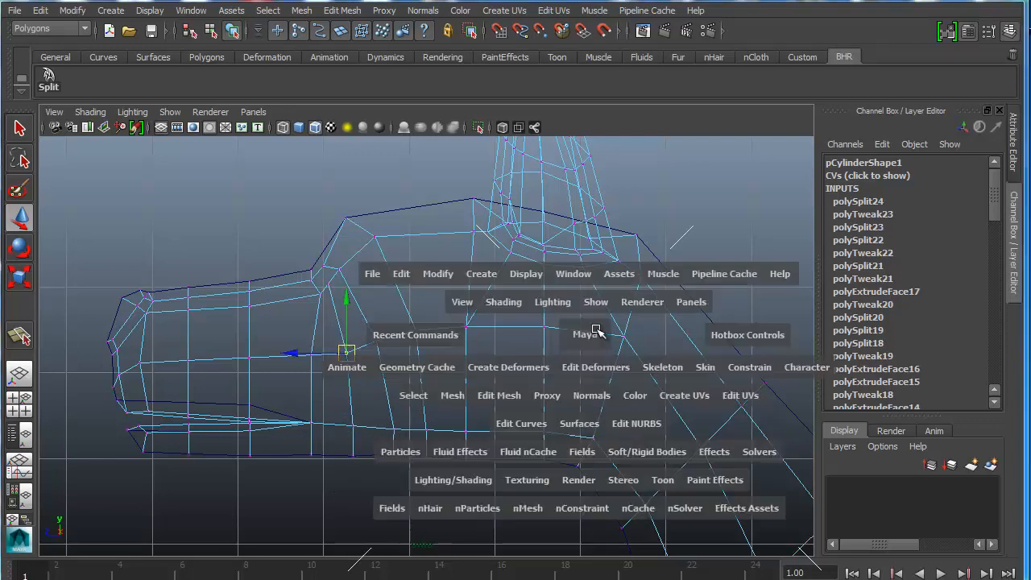
In the perspective view, adjust the sideways position of the front mid-cheek vertices to shape the cheek
key(space)
key(space)
mouse_move(511, 329)
alt+mouse_down()
mouse_move(482, 374)
mouse_move(511, 347)
mouse_move(575, 363)
mouse_move(593, 341)
mouse_move(667, 324)
alt+mouse_up()
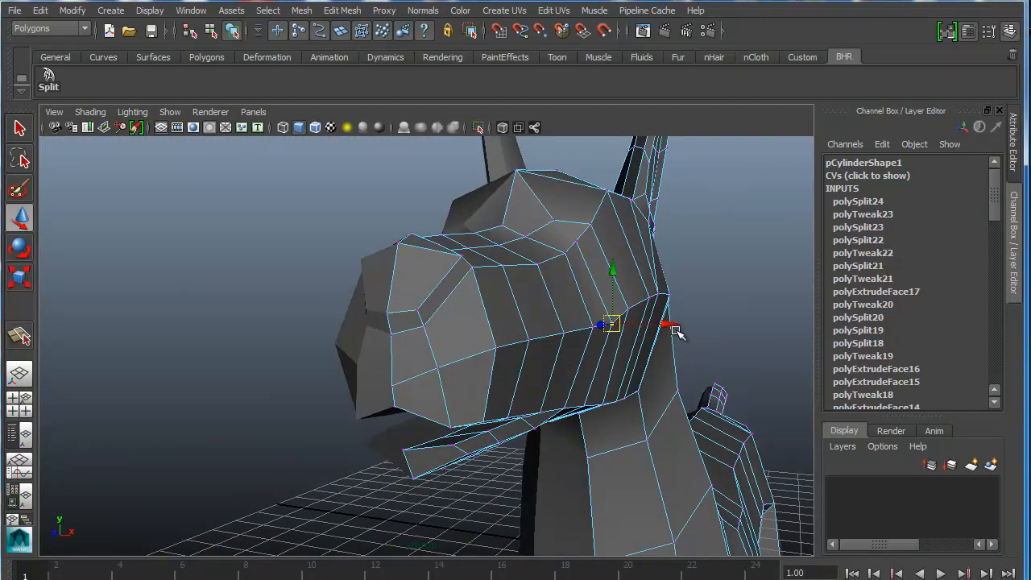
click(615, 336)
alt+drag(600, 367, 599, 425)
click(583, 374)
alt+drag(580, 385, 472, 314)
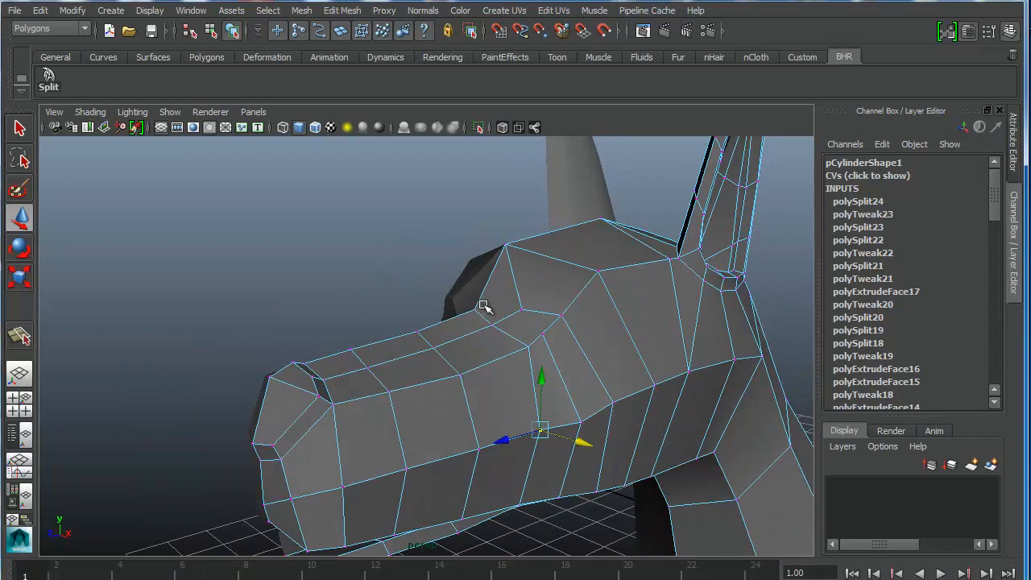
Reposition the brow corner vertices where the upper muzzle meets the cheek
right_drag(524, 325, 518, 357)
alt+drag(518, 357, 554, 339)
click(408, 314)
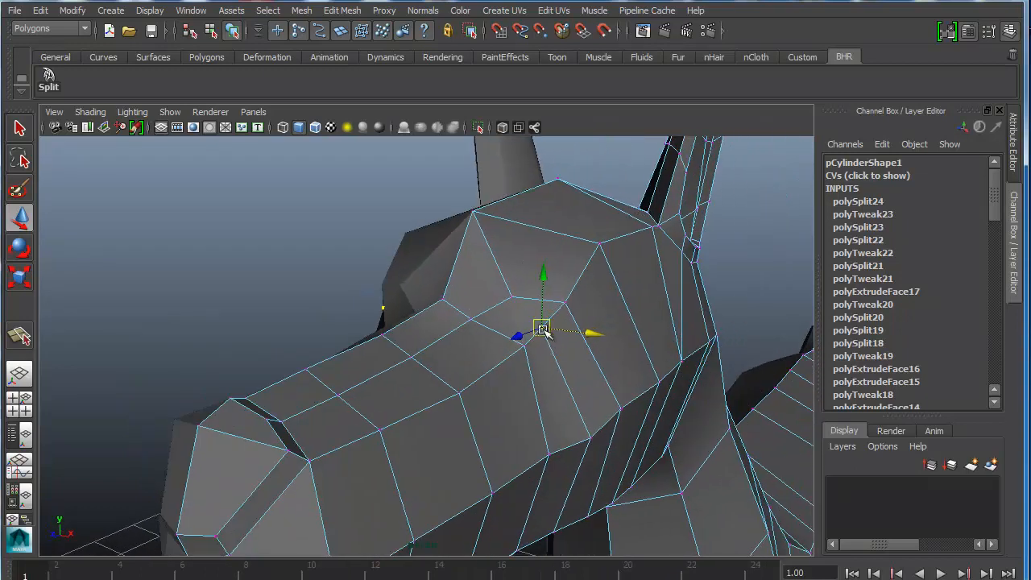
key(q)
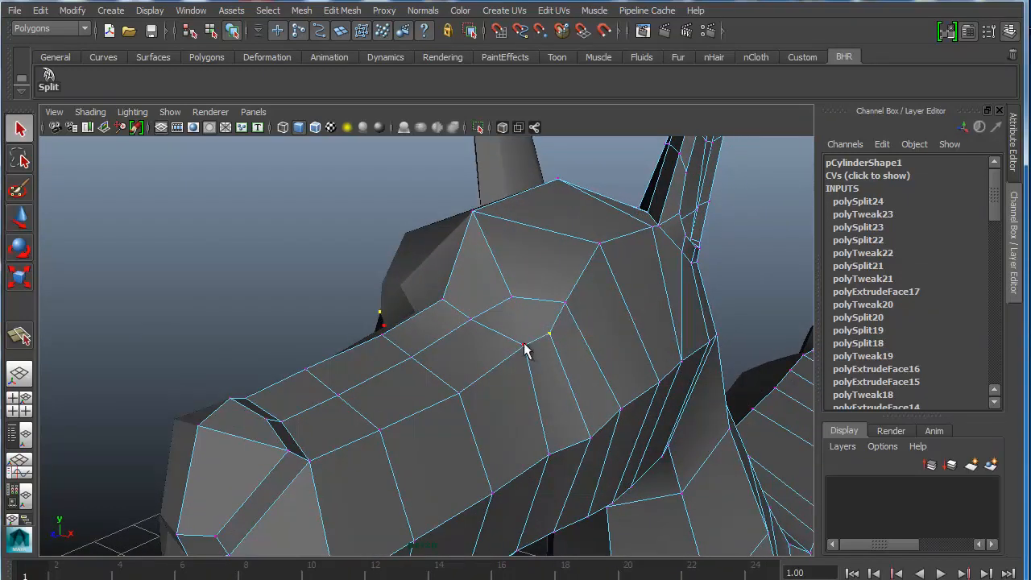
key(w)
drag(523, 346, 647, 394)
alt+middle_drag(670, 403, 550, 334)
alt+drag(550, 333, 450, 327)
alt+middle_drag(454, 328, 599, 327)
alt+drag(599, 327, 433, 276)
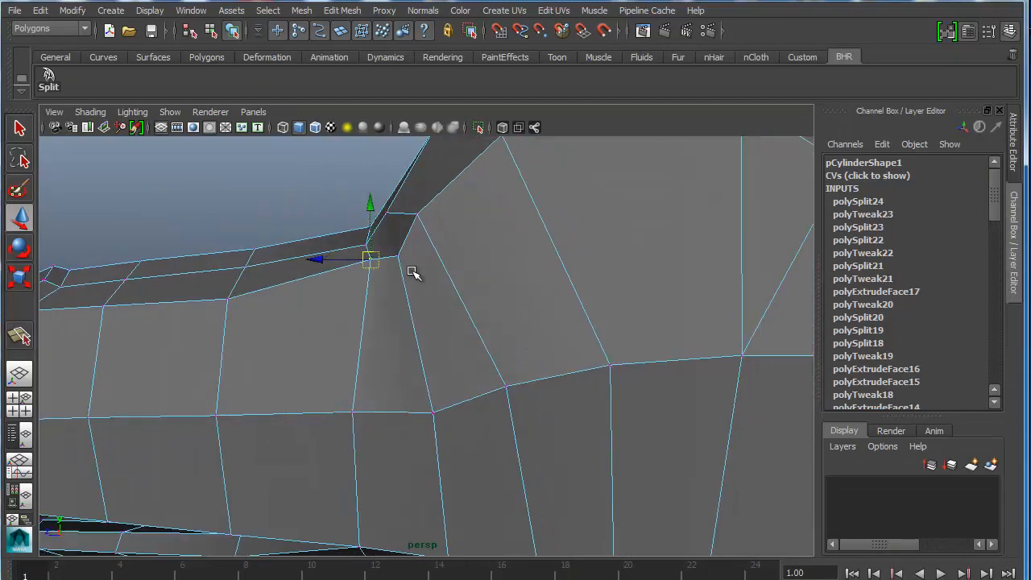
alt+middle_drag(399, 294, 509, 294)
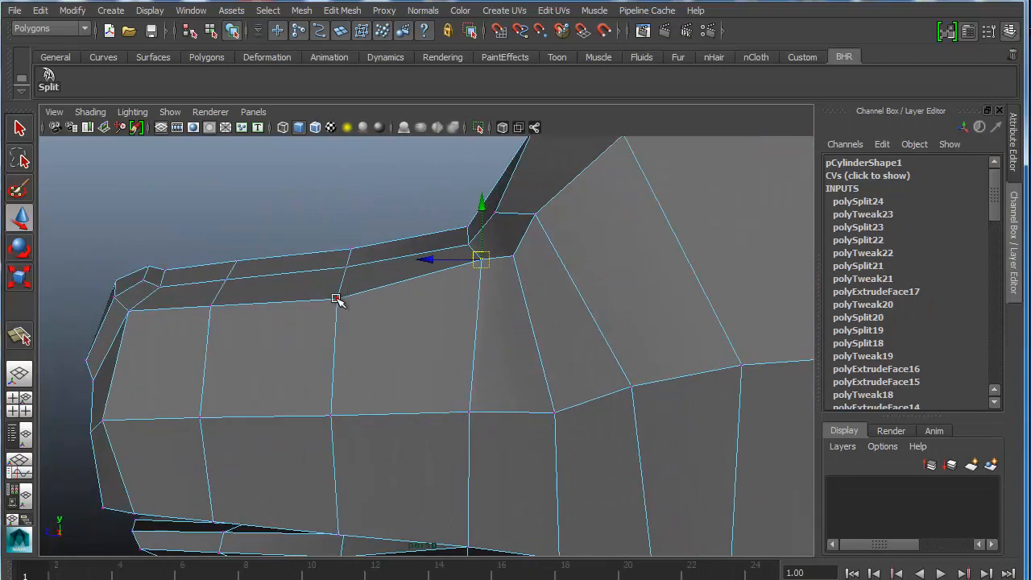
Raise the row of vertices along the muzzle's upper side edge, including the nose-end corner vertices
alt+drag(344, 296, 557, 313)
click(559, 296)
shift+click(468, 307)
shift+click(389, 313)
shift+click(368, 296)
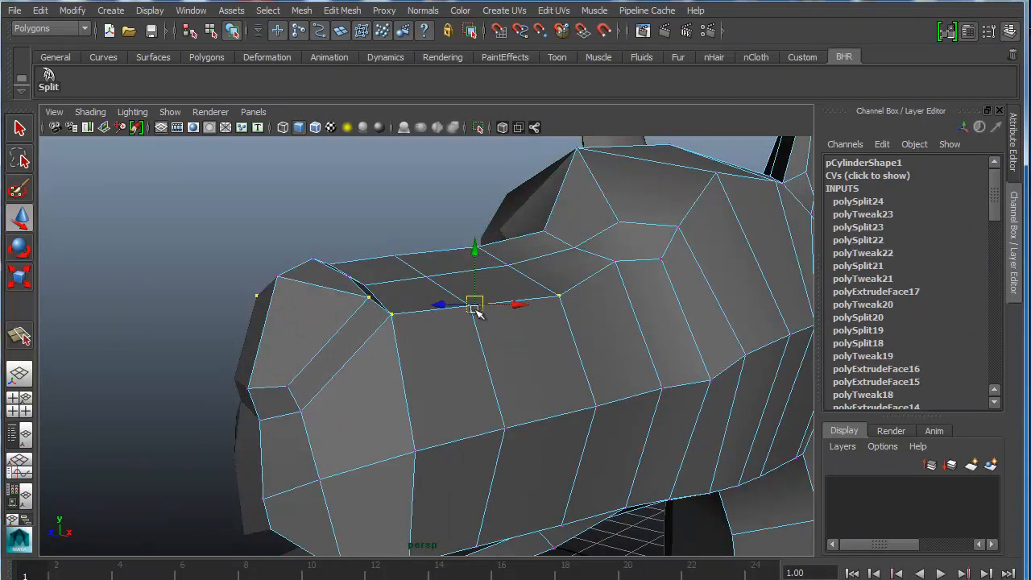
drag(474, 248, 474, 233)
Raise the middle row of vertices running along the top of the muzzle, between its centreline and side edge
alt+drag(389, 299, 330, 326)
click(270, 334)
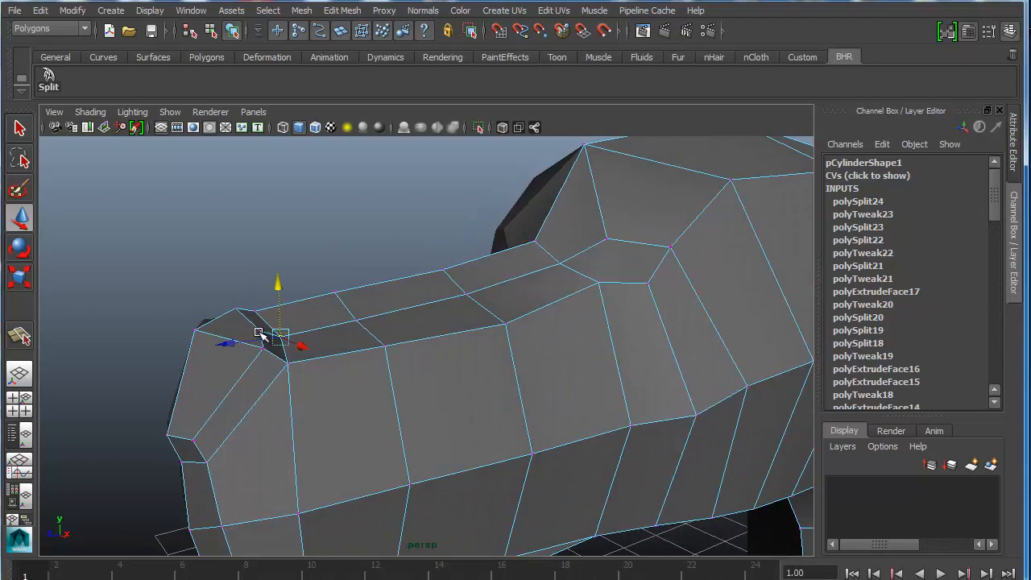
shift+click(357, 320)
shift+click(466, 295)
drag(373, 262, 372, 249)
Lower the centreline vertices along the top of the muzzle and the one where the muzzle meets the brow
alt+drag(429, 275, 488, 241)
click(545, 254)
drag(472, 206, 474, 217)
alt+drag(564, 298, 368, 295)
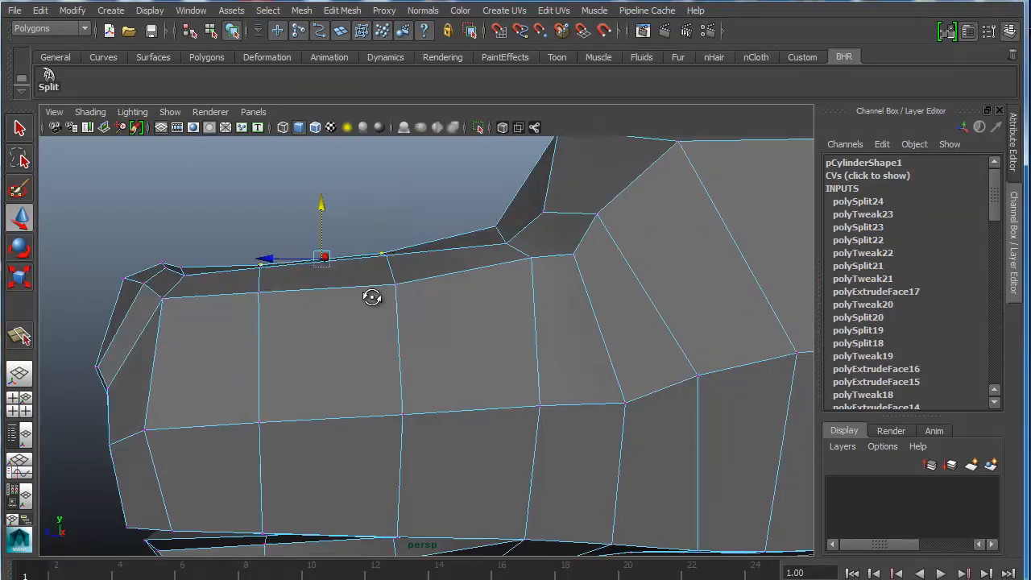
click(497, 225)
alt+drag(512, 258, 558, 261)
drag(538, 190, 539, 202)
alt+drag(593, 290, 672, 299)
Extrude the small face at the brow corner and scale it inward to form the rim of an eye socket
right_drag(660, 276, 666, 316)
alt+drag(650, 281, 608, 320)
alt+right_drag(608, 320, 695, 320)
alt+drag(695, 320, 554, 361)
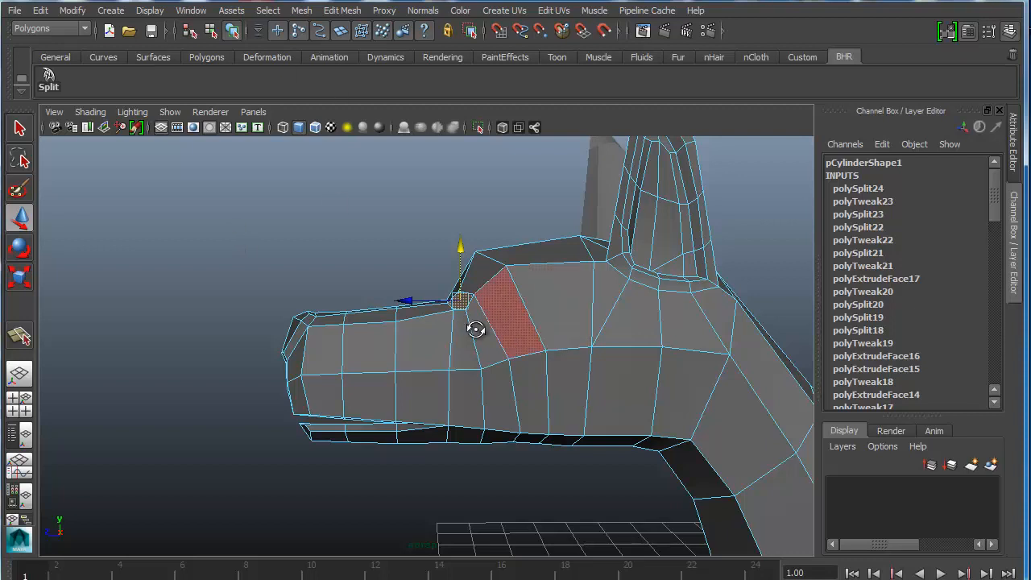
alt+drag(488, 322, 493, 315)
shift+right_drag(481, 310, 491, 329)
scroll(483, 334, up, 3)
alt+middle_drag(473, 345, 456, 356)
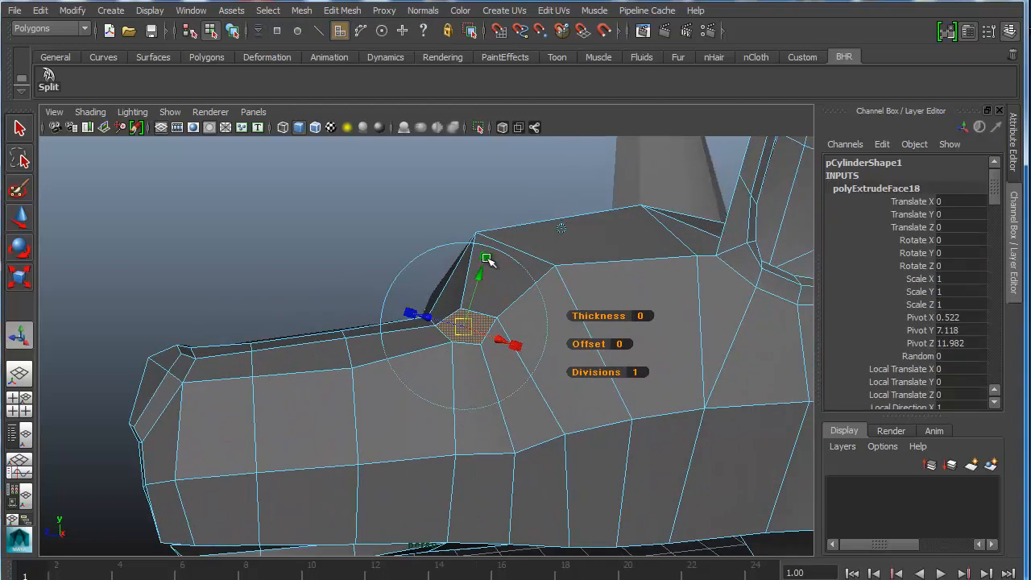
scroll(479, 362, up, 2)
click(478, 320)
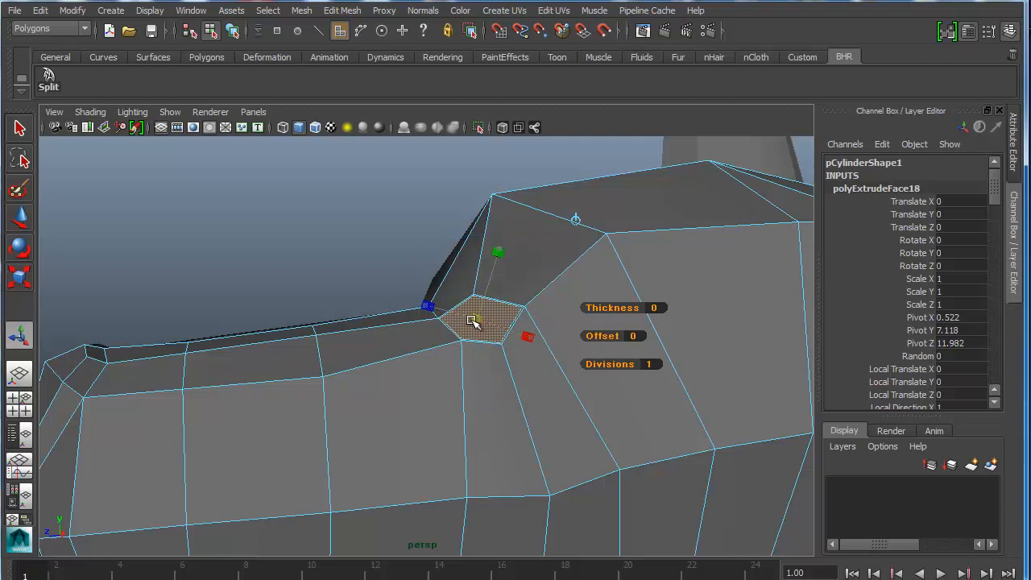
Extrude the inset eye face a second time and push it into the head as a recessed socket
alt+drag(508, 342, 501, 369)
key(g)
right_drag(552, 269, 570, 247)
scroll(556, 381, down, 4)
Reshape the eye socket opening by adjusting the inner and outer rim vertices at its lower rear and upper front corners
alt+drag(543, 387, 607, 370)
scroll(612, 347, up, 4)
alt+middle_drag(642, 305, 536, 334)
right_drag(538, 336, 559, 335)
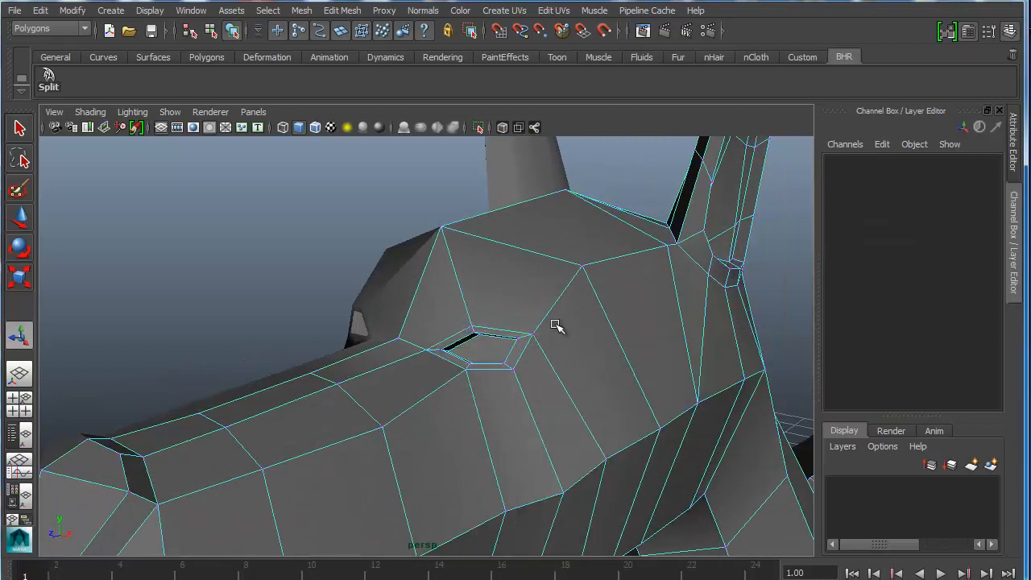
drag(495, 387, 497, 385)
key(f)
key(w)
drag(469, 338, 502, 339)
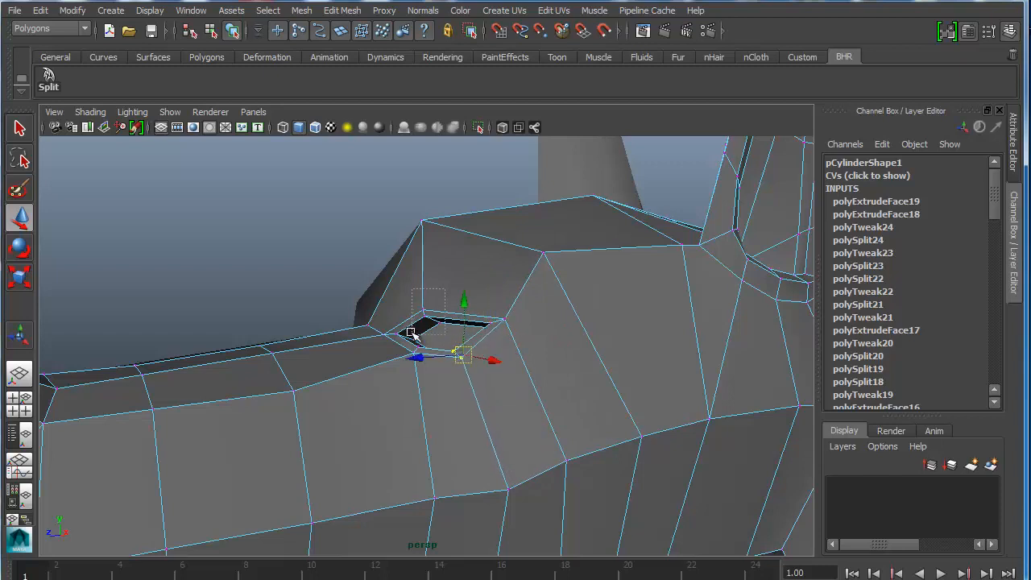
drag(435, 317, 444, 301)
alt+drag(460, 331, 573, 376)
alt+drag(536, 342, 448, 279)
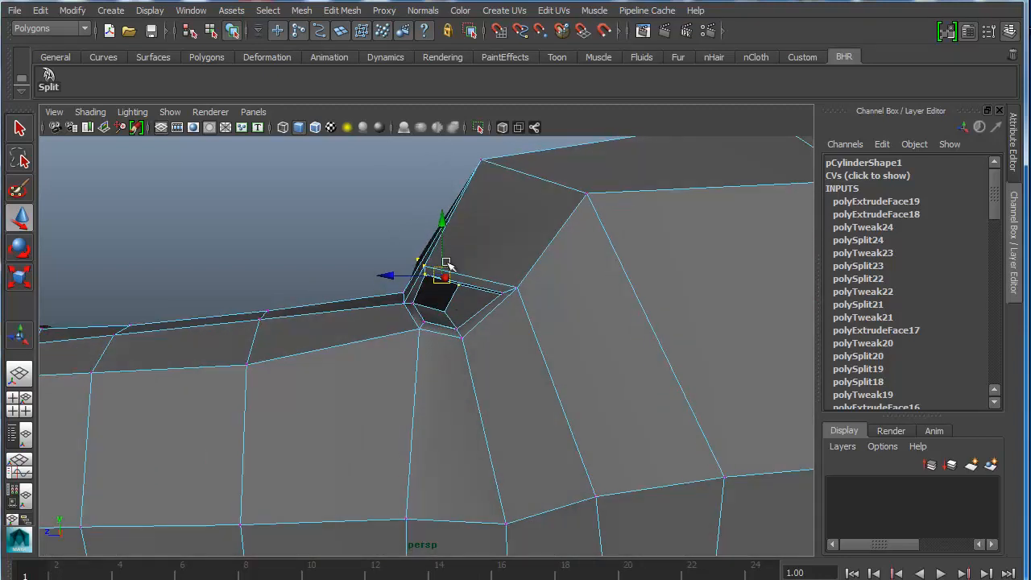
Raise the inner and outer vertices at the rear corner of the eye socket
alt+drag(439, 220, 535, 273)
drag(509, 213, 509, 207)
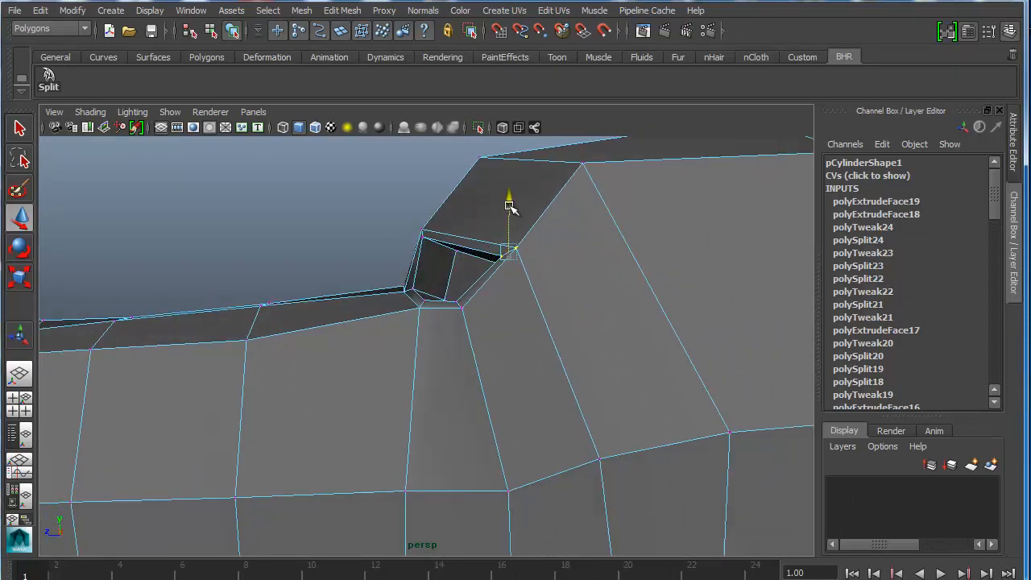
alt+drag(504, 260, 411, 381)
scroll(414, 350, down, 5)
scroll(412, 337, down, 4)
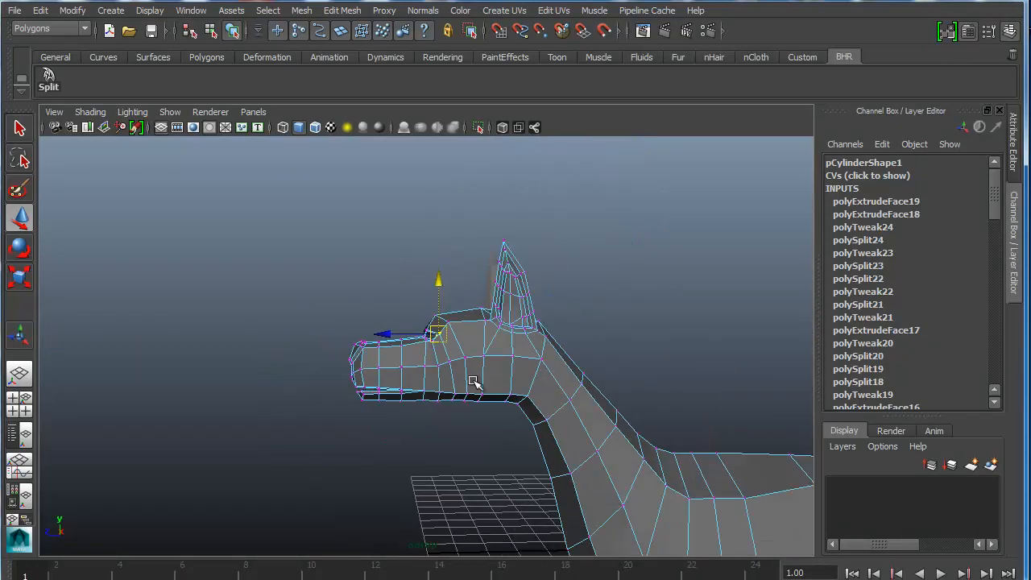
In the side view, adjust the underside jaw vertices below the cheek, shifting the rear cheek column's bottom vertex backward
alt+middle_drag(472, 379, 456, 359)
right_drag(521, 345, 564, 330)
key(space)
key(space)
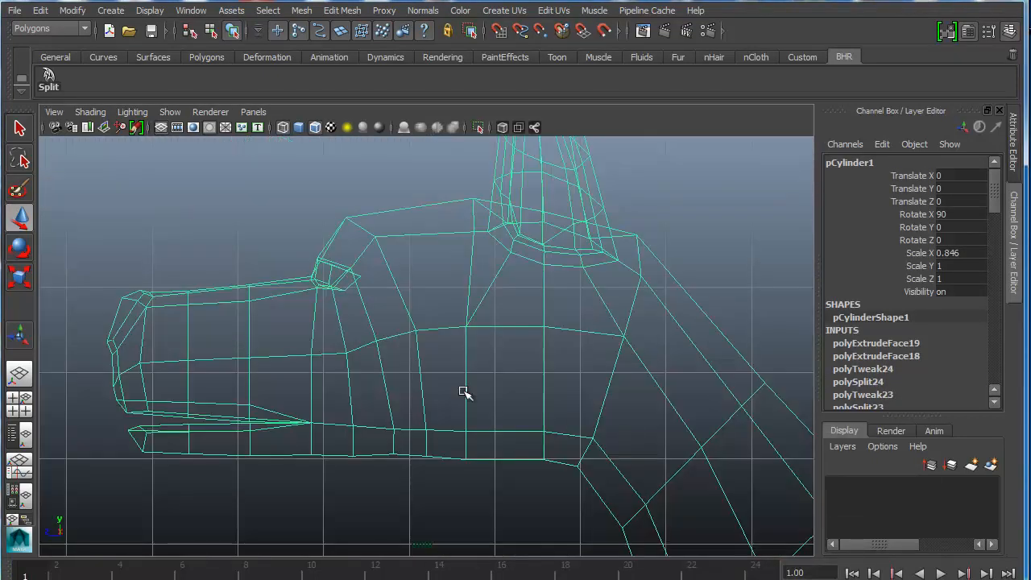
right_drag(490, 427, 426, 429)
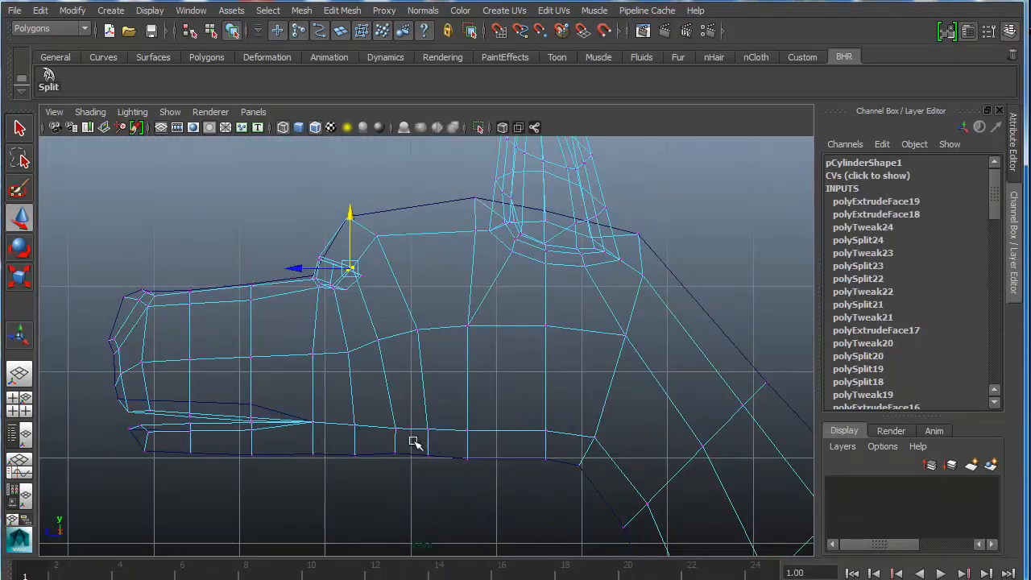
click(393, 457)
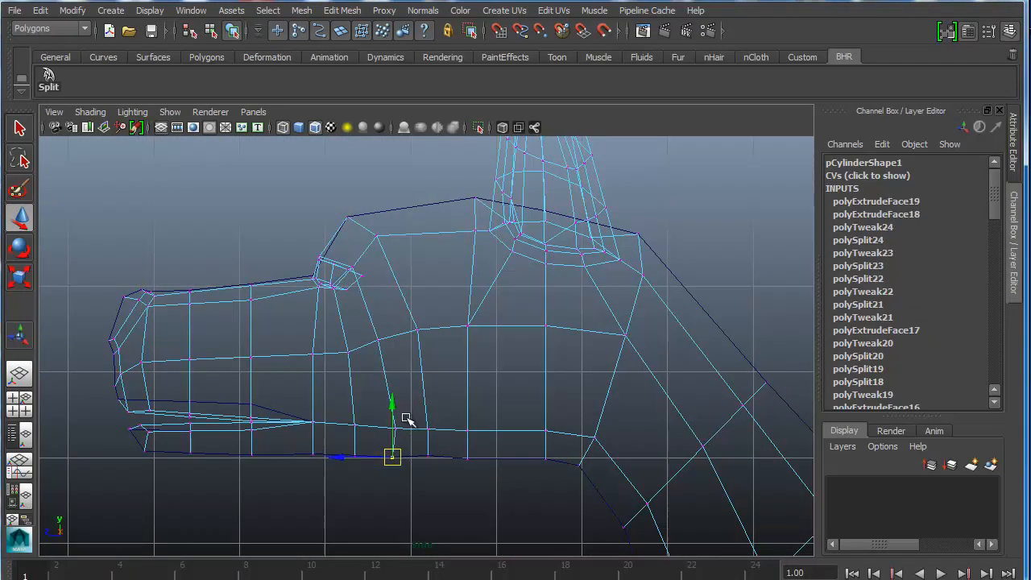
shift+click(394, 430)
click(427, 456)
shift+click(469, 459)
click(469, 458)
drag(471, 459, 480, 467)
Move the jawline vertices at the back of the cheek backward and upward toward the neck
click(469, 431)
drag(468, 431, 487, 423)
click(479, 469)
drag(479, 470, 598, 427)
click(493, 426)
click(546, 436)
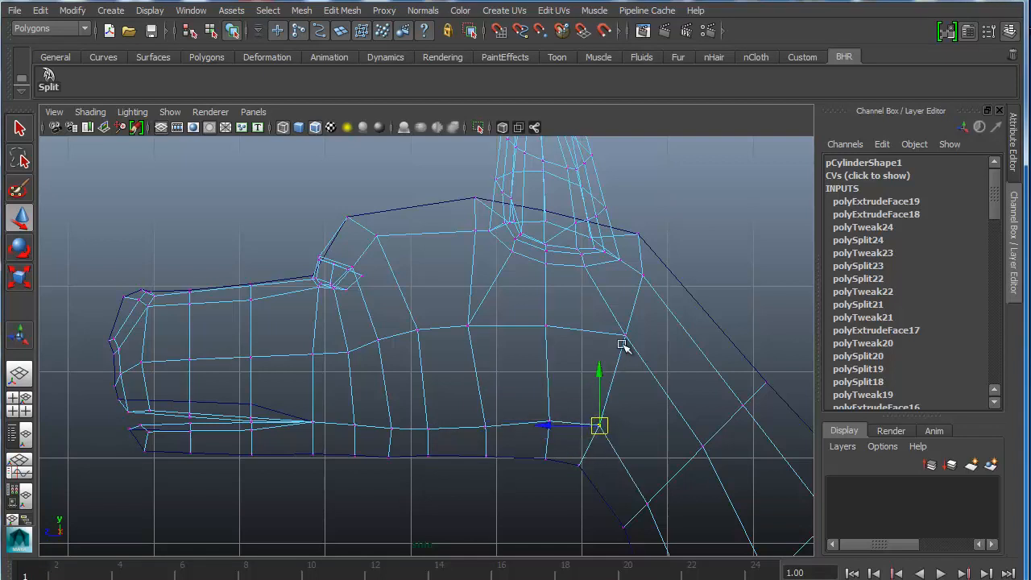
scroll(621, 333, down, 5)
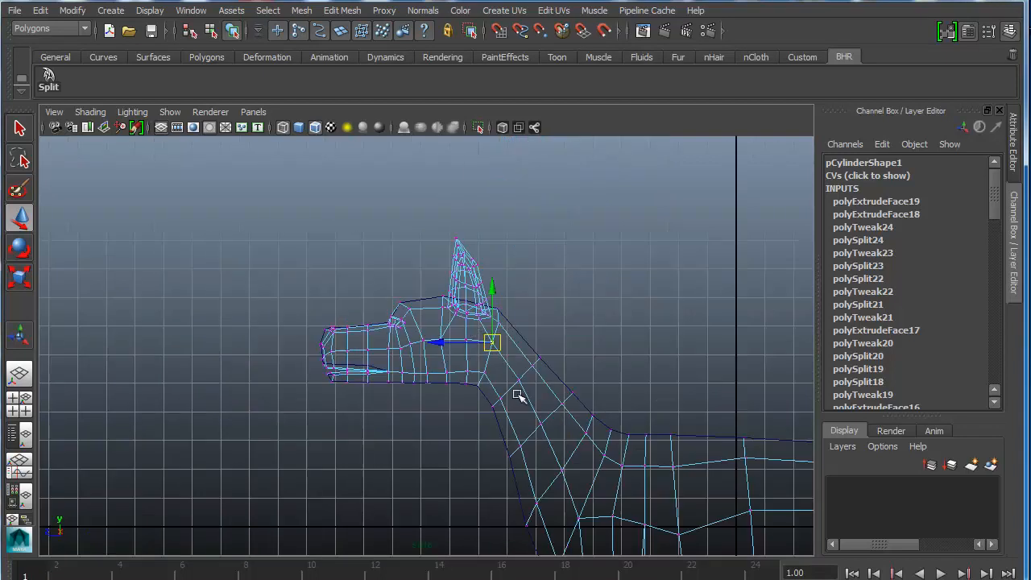
scroll(518, 394, down, 5)
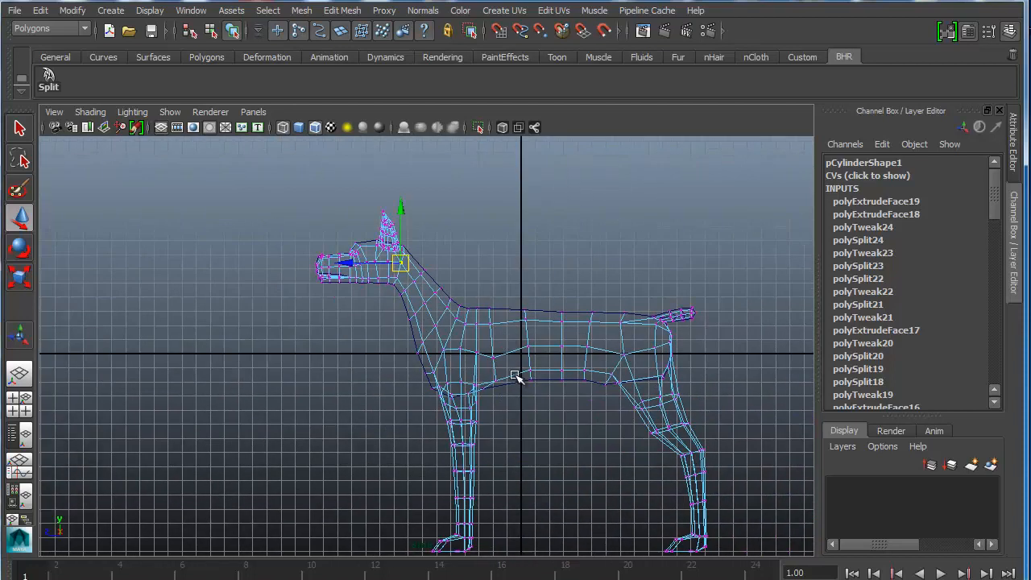
scroll(518, 372, down, 3)
Leave vertex editing and show the whole dog in the perspective view, shaded with its wireframe overlaid
key(space)
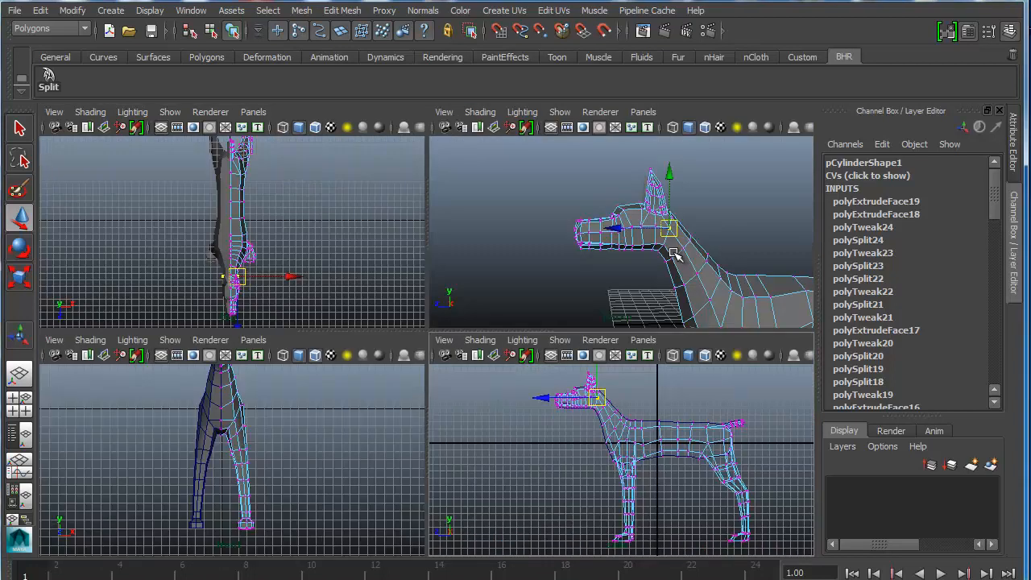
right_drag(685, 280, 764, 236)
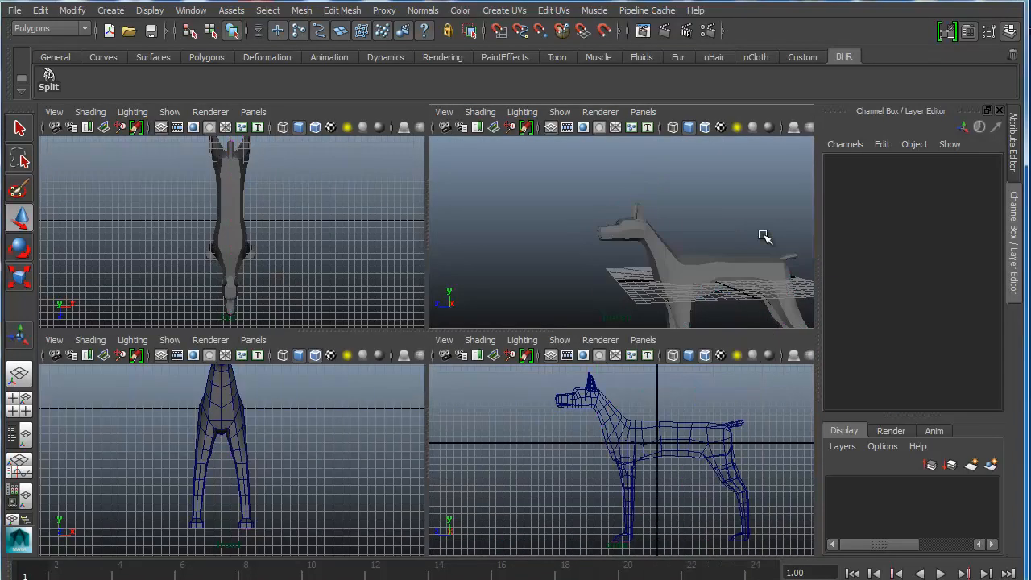
alt+drag(703, 280, 630, 141)
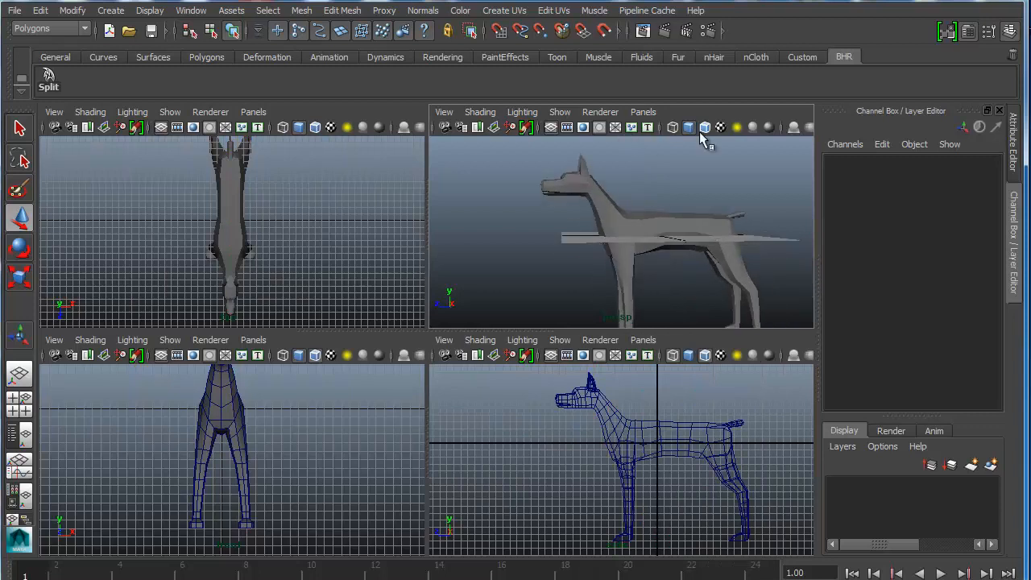
key(space)
key(4)
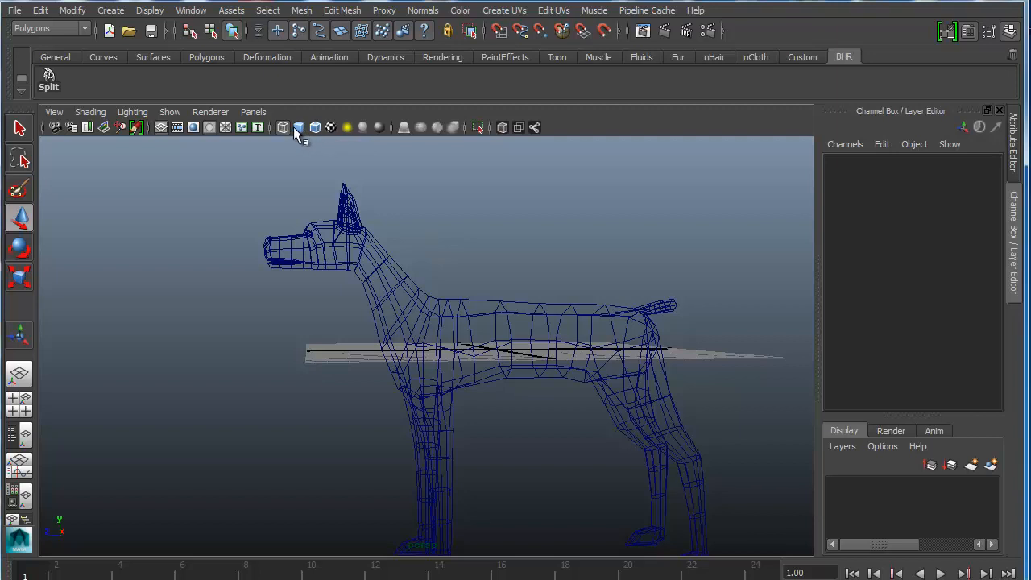
click(298, 127)
click(315, 128)
Raise both halves of the dog together to a Translate Y of 13.787 so the feet stand on the grid
mouse_move(446, 325)
alt+mouse_down()
mouse_move(530, 312)
mouse_move(575, 334)
alt+mouse_up()
click(620, 287)
mouse_move(497, 335)
alt+mouse_down()
mouse_move(672, 375)
mouse_move(476, 304)
mouse_move(497, 342)
alt+mouse_up()
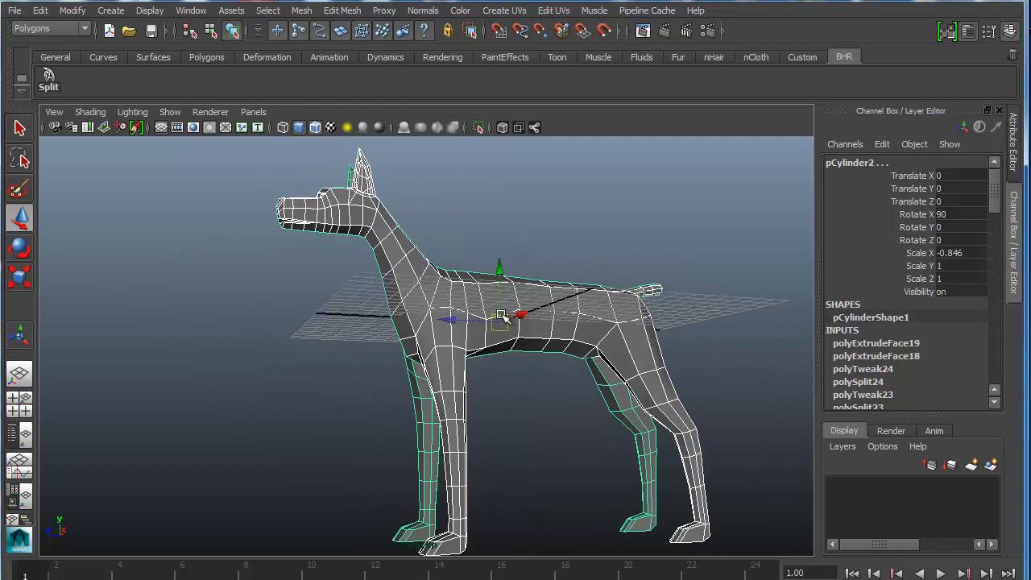
drag(500, 278, 463, 79)
alt+drag(461, 341, 435, 364)
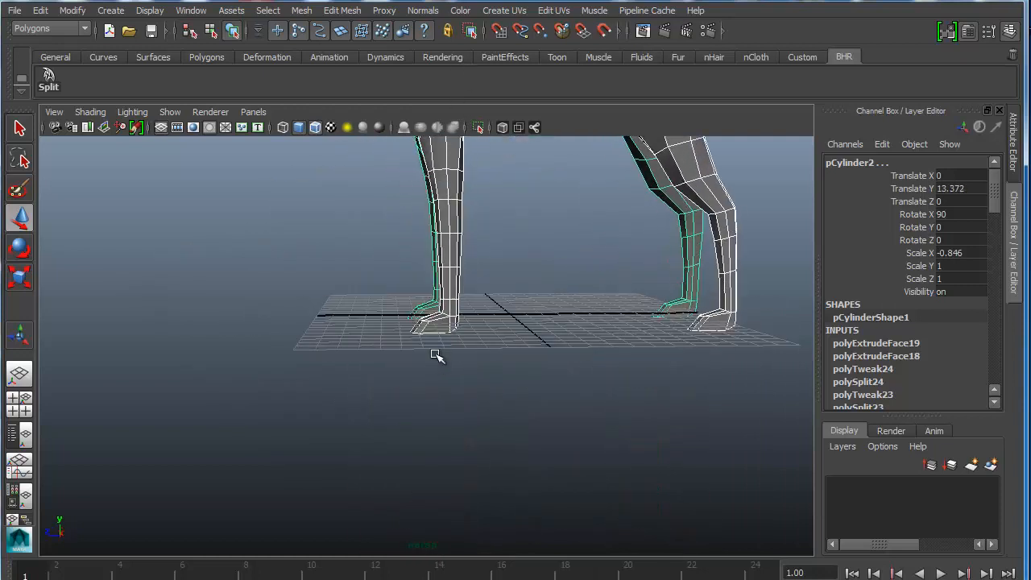
alt+middle_drag(435, 364, 417, 456)
drag(487, 156, 487, 150)
alt+drag(461, 309, 525, 281)
alt+middle_drag(524, 281, 517, 337)
alt+drag(415, 377, 423, 374)
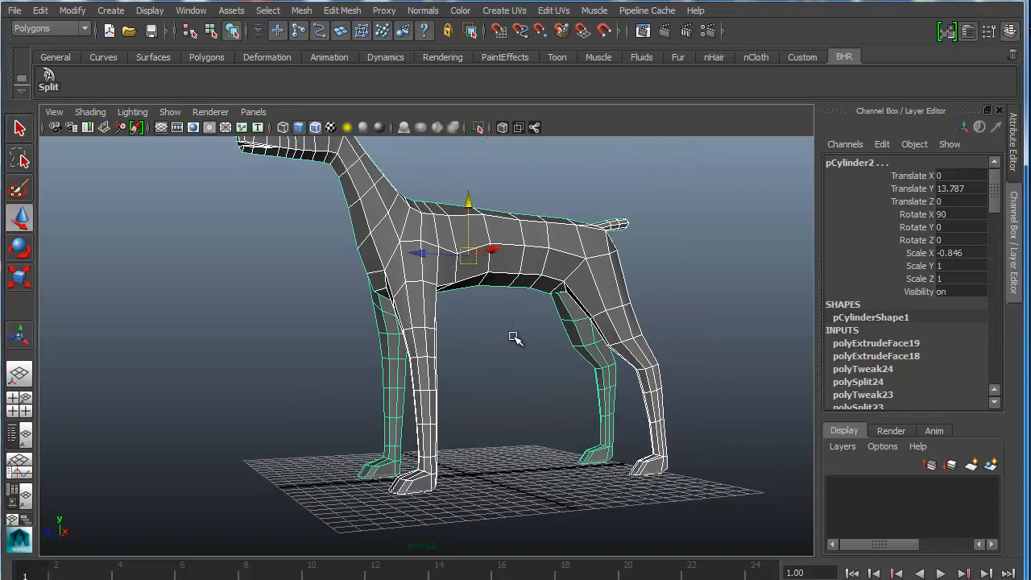
alt+middle_drag(520, 335, 527, 366)
alt+right_drag(527, 365, 491, 366)
alt+drag(491, 366, 465, 364)
Select all vertices of the head and ears on the original half of the dog
click(612, 304)
alt+drag(610, 346, 628, 306)
alt+drag(460, 202, 461, 233)
click(439, 224)
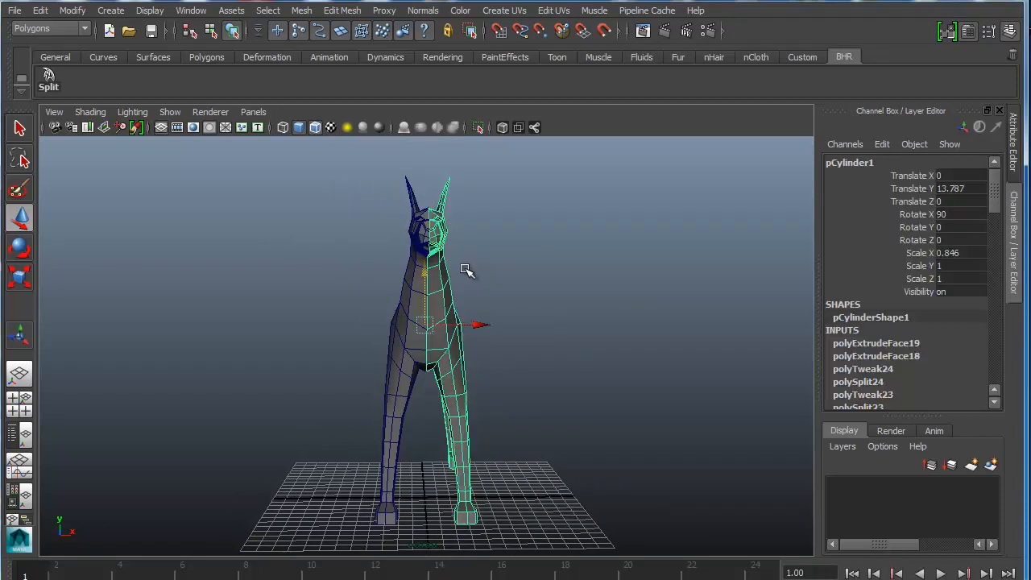
scroll(463, 262, up, 5)
scroll(443, 274, down, 3)
right_drag(421, 242, 349, 242)
alt+drag(477, 178, 446, 285)
drag(509, 233, 336, 338)
alt+drag(466, 310, 581, 292)
In the top view, snap the scale pivot to the centreline and scale the selected head vertices wider
key(r)
key(space)
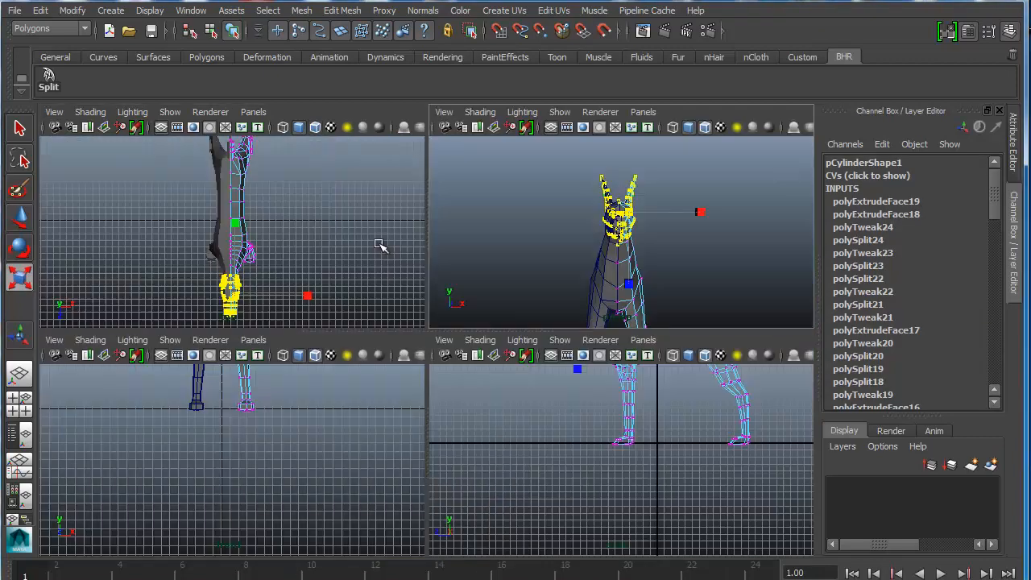
key(space)
key(f)
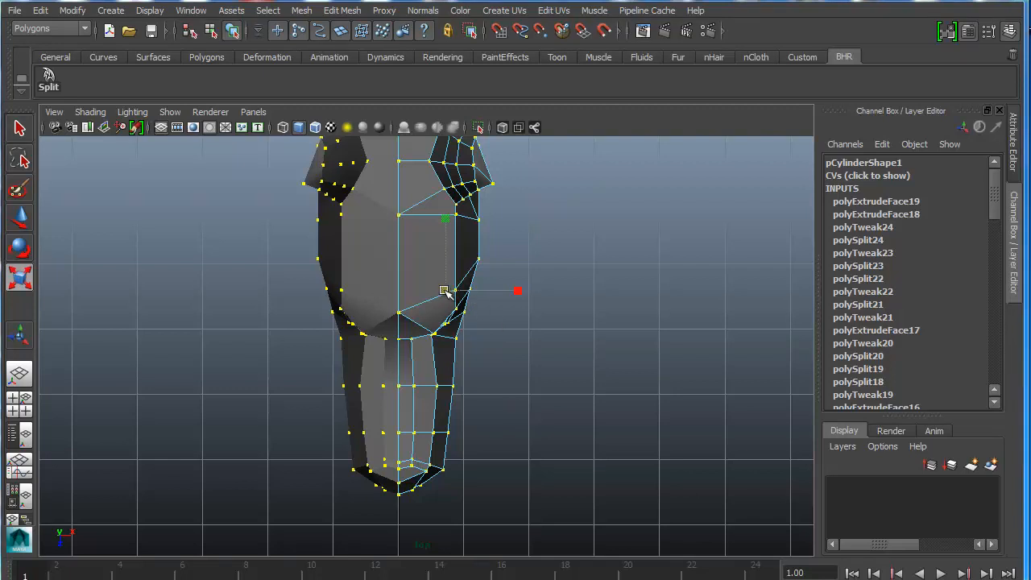
drag(443, 292, 477, 294)
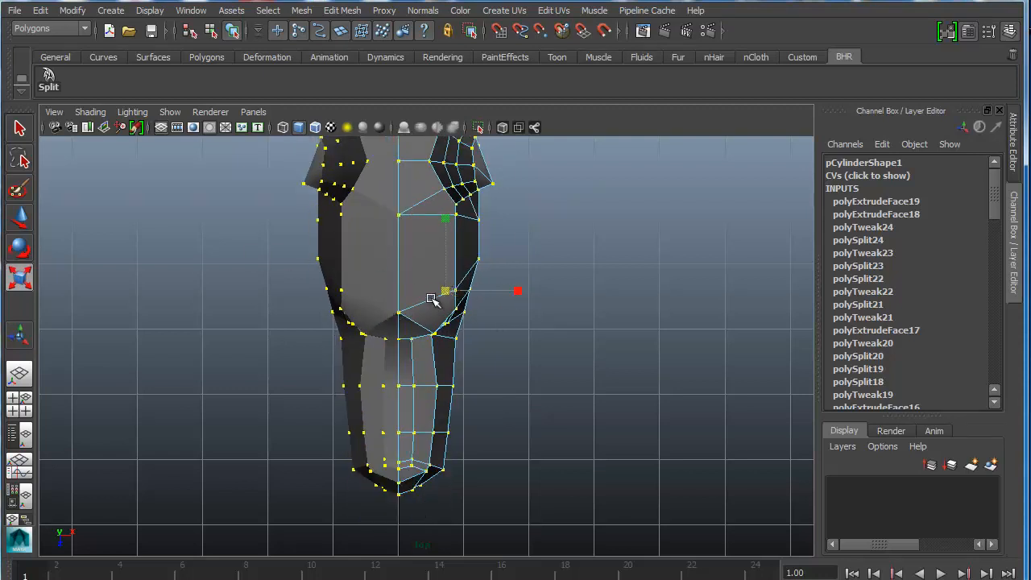
key(x)
drag(445, 292, 406, 337)
drag(475, 331, 490, 329)
alt+middle_drag(479, 298, 476, 411)
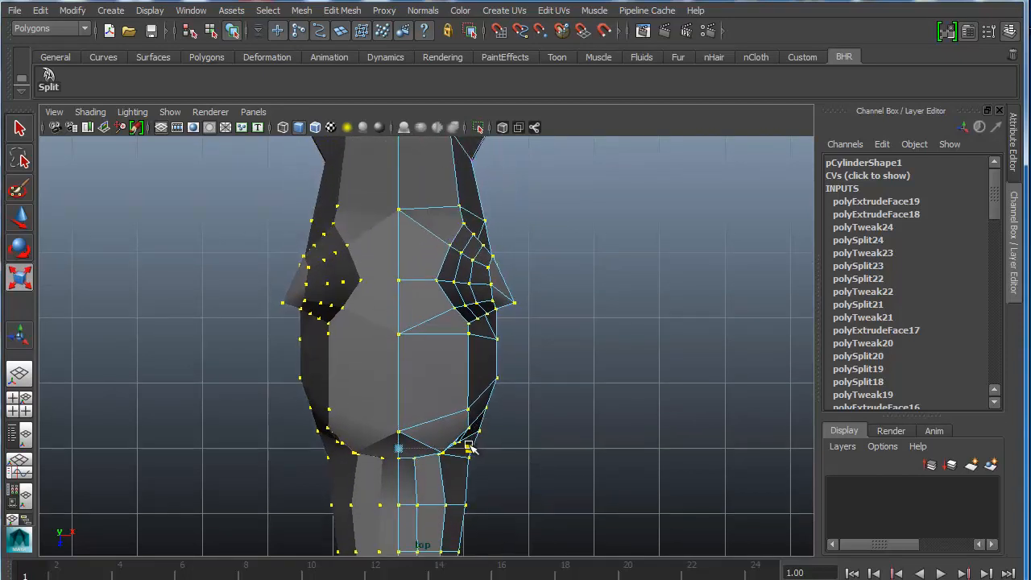
Scale the head vertices slightly wider in the front view and slightly taller in the side view, then deselect them
key(space)
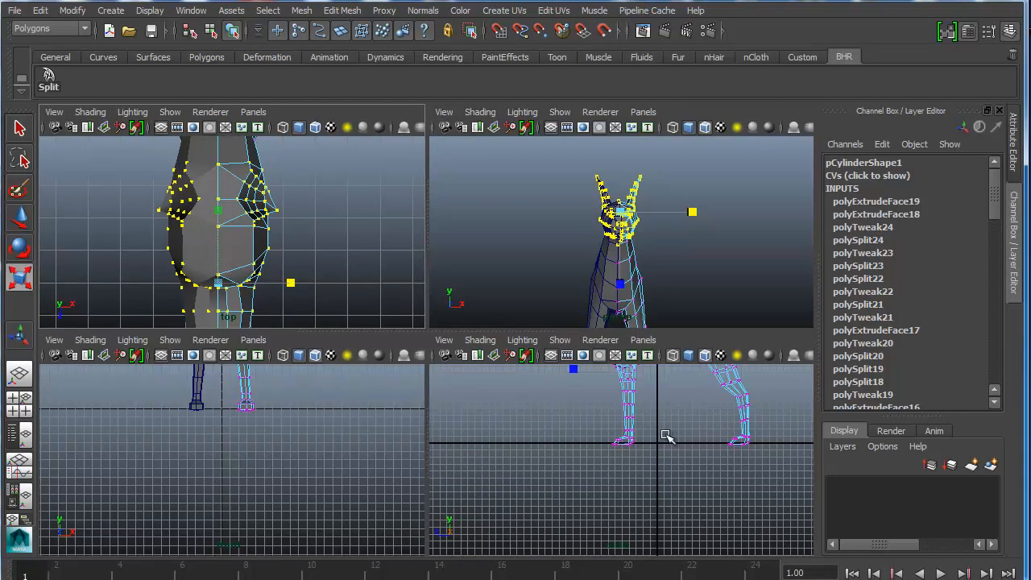
key(f)
mouse_move(662, 238)
alt+mouse_down()
mouse_move(644, 223)
mouse_move(648, 250)
alt+mouse_up()
key(f)
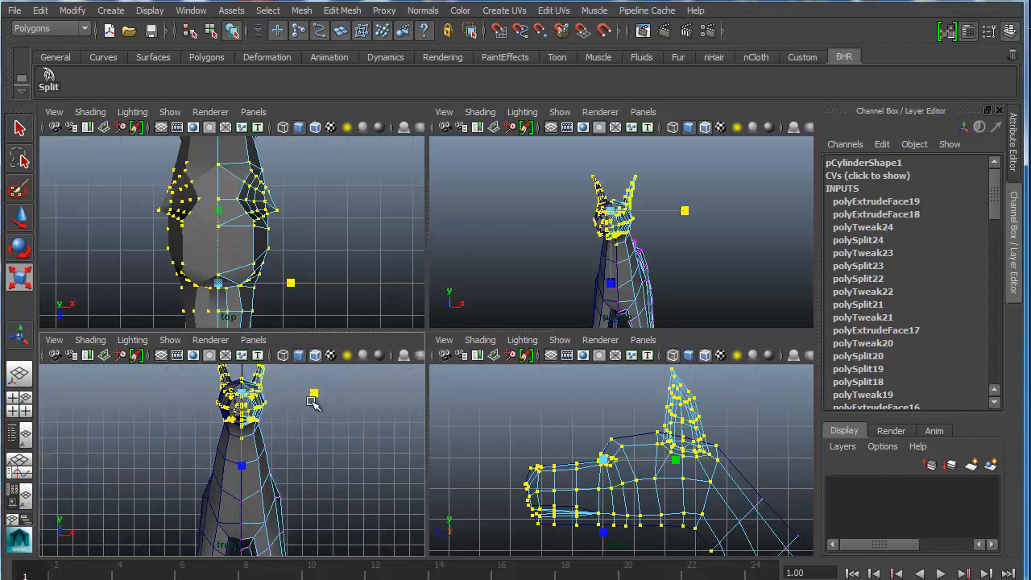
drag(316, 393, 317, 394)
drag(609, 534, 607, 538)
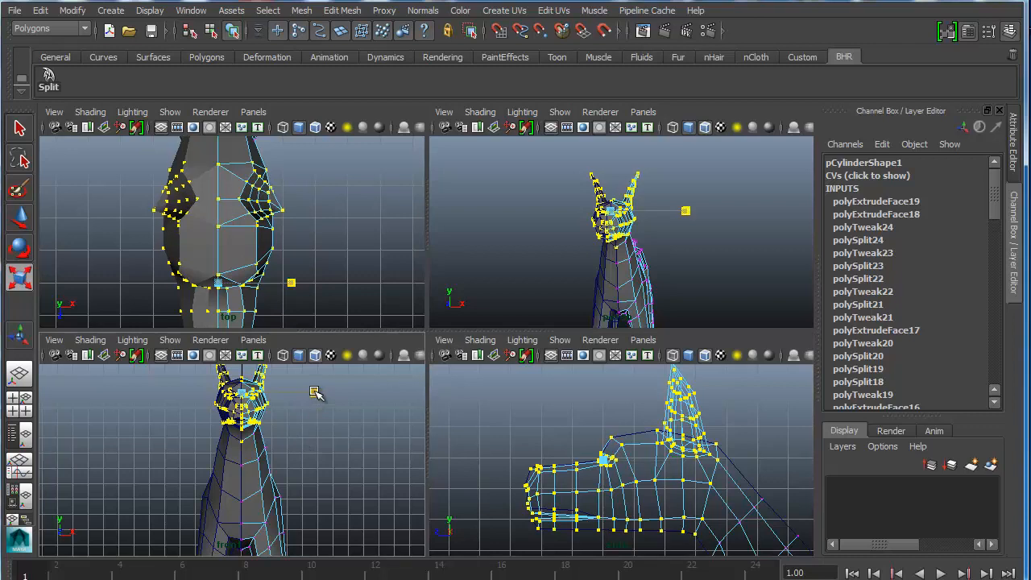
click(715, 277)
alt+drag(683, 280, 556, 275)
scroll(653, 288, down, 5)
scroll(655, 287, up, 5)
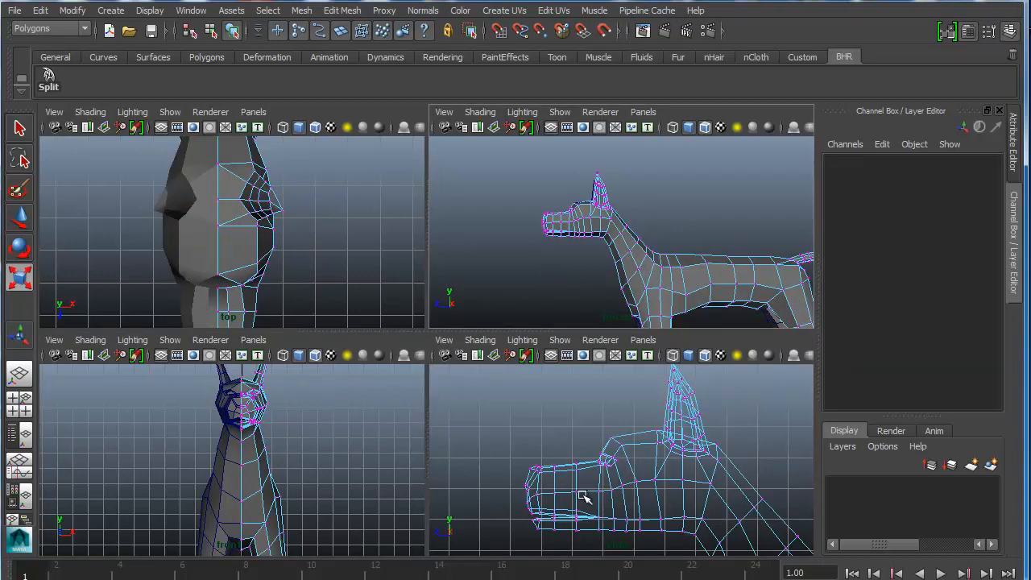
Select the ring of vertices across the upper neck, snap its scale pivot to the centreline and scale the ring wider in the front view
alt+middle_drag(718, 493, 661, 422)
drag(636, 469, 637, 471)
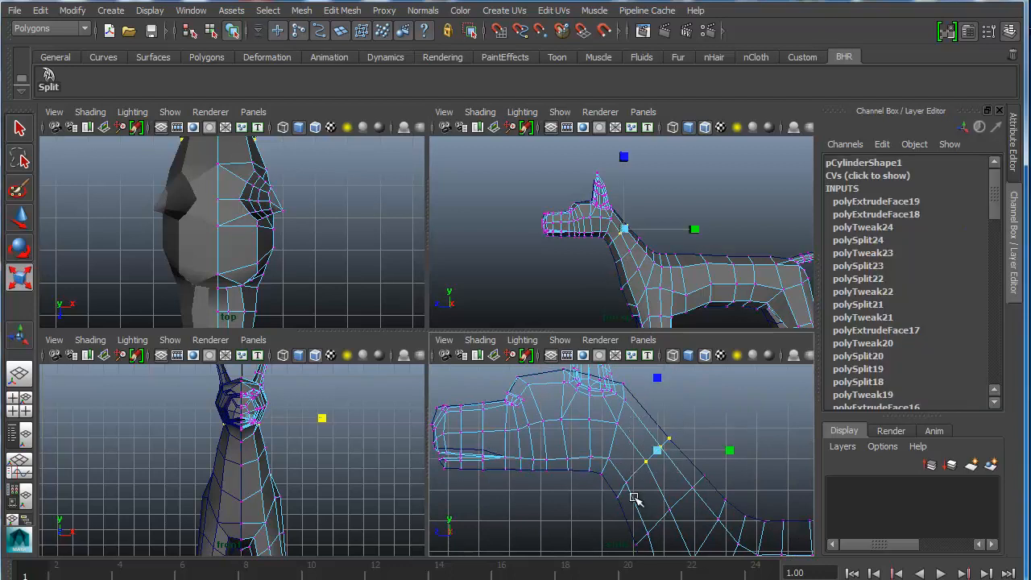
shift+drag(609, 512, 610, 512)
scroll(341, 439, up, 5)
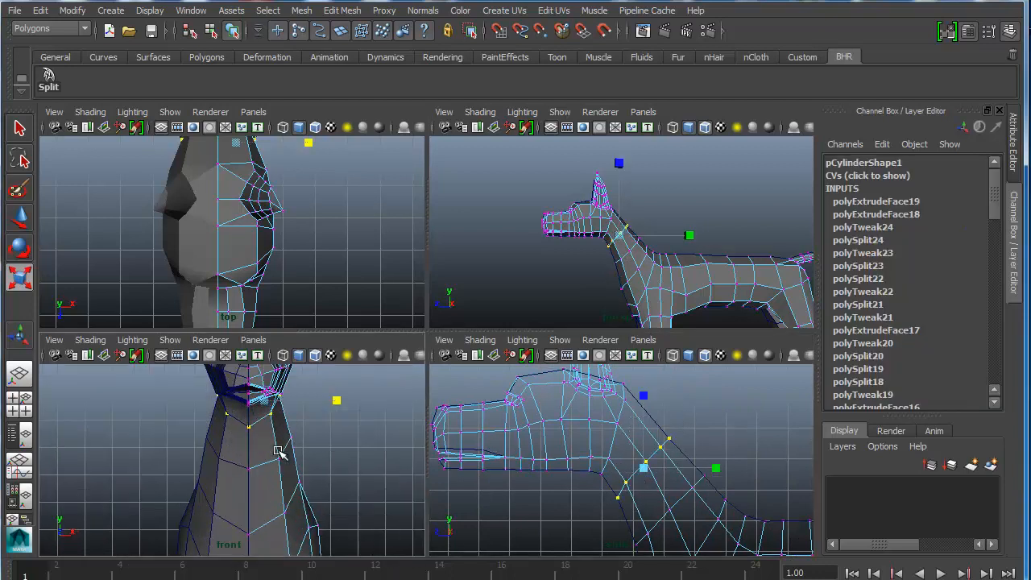
scroll(301, 272, up, 3)
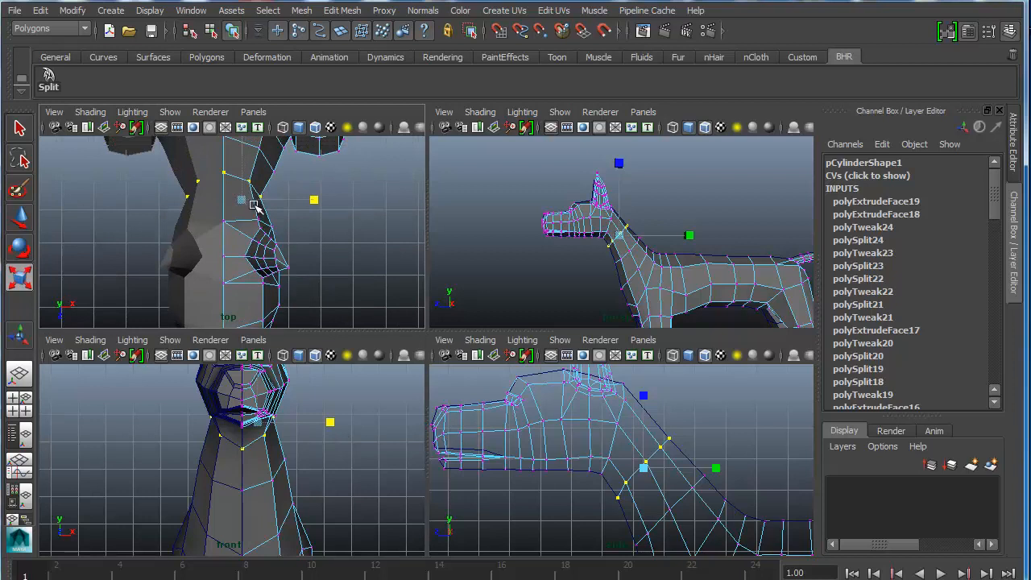
key(d)
key(x)
drag(242, 201, 224, 210)
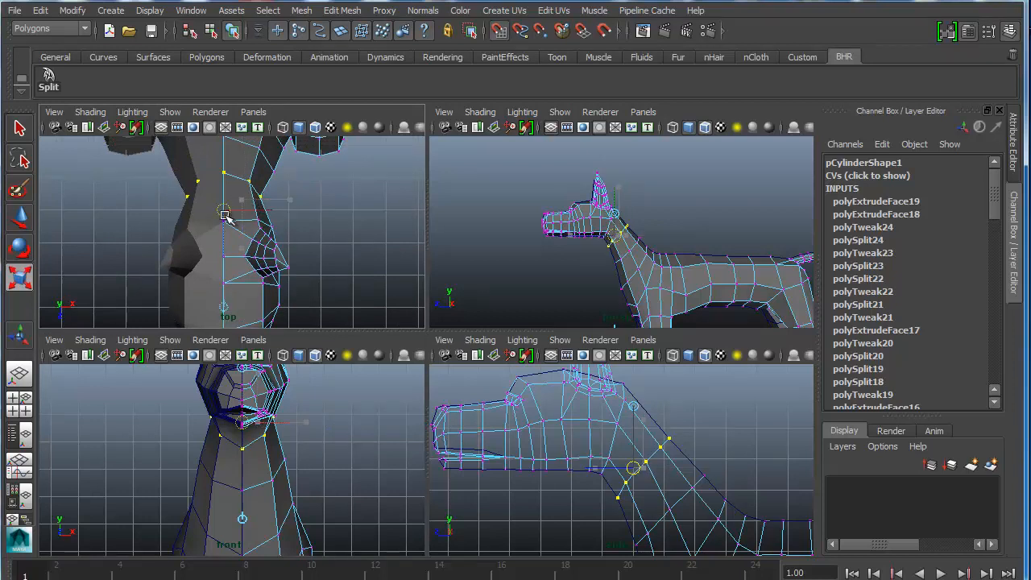
drag(316, 424, 333, 424)
Lasso all head and ear vertices in the side view and move them slightly down and back toward the neck
alt+drag(681, 235, 661, 296)
key(space)
scroll(525, 395, down, 5)
alt+middle_drag(525, 402, 514, 358)
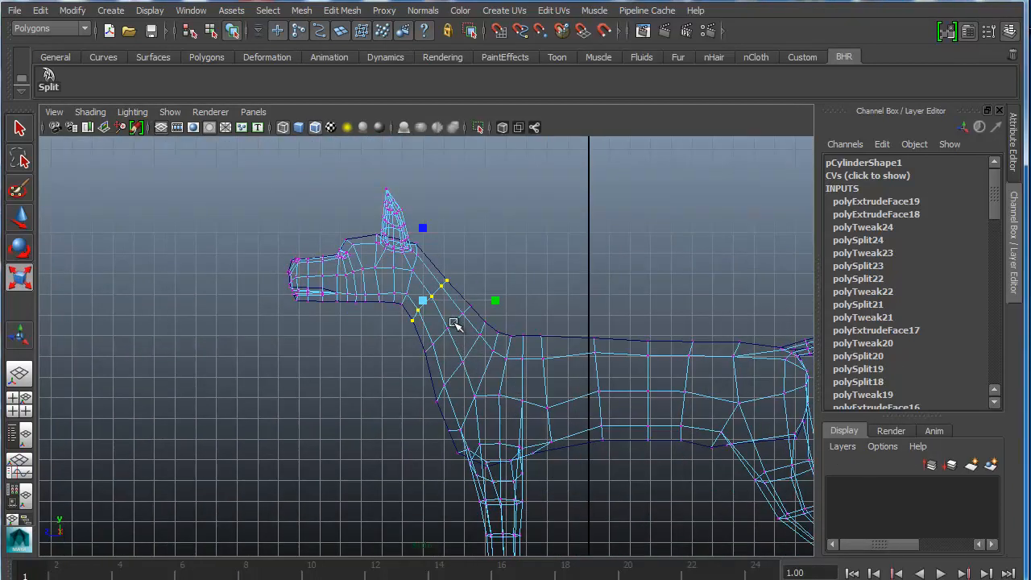
alt+middle_drag(367, 275, 414, 344)
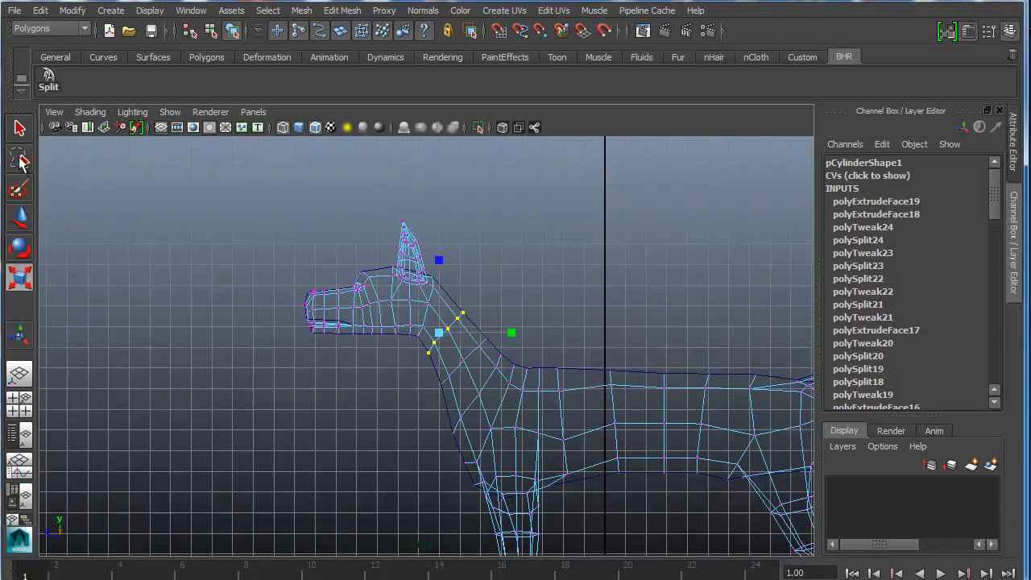
click(20, 161)
drag(424, 325, 398, 180)
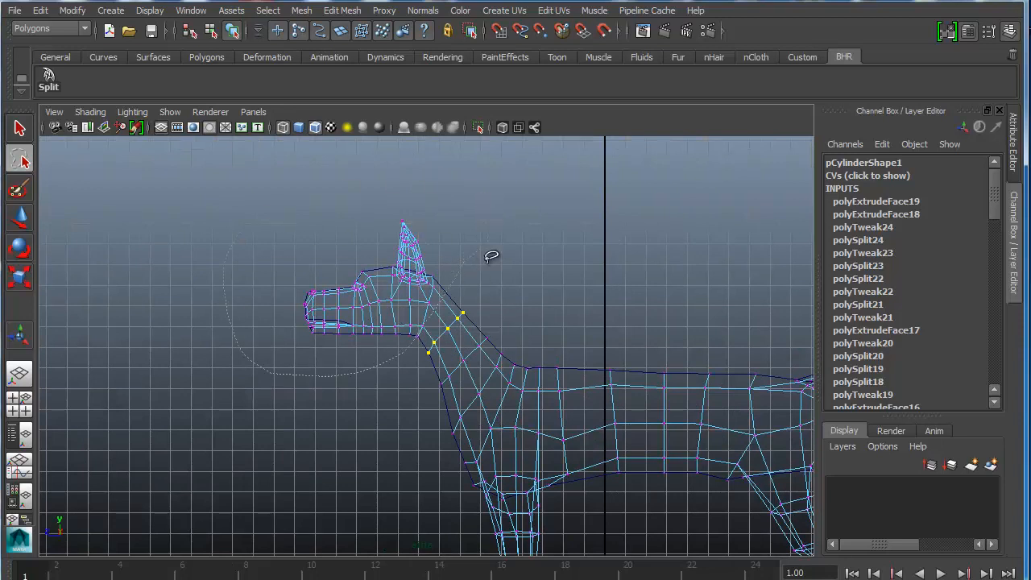
drag(492, 241, 480, 323)
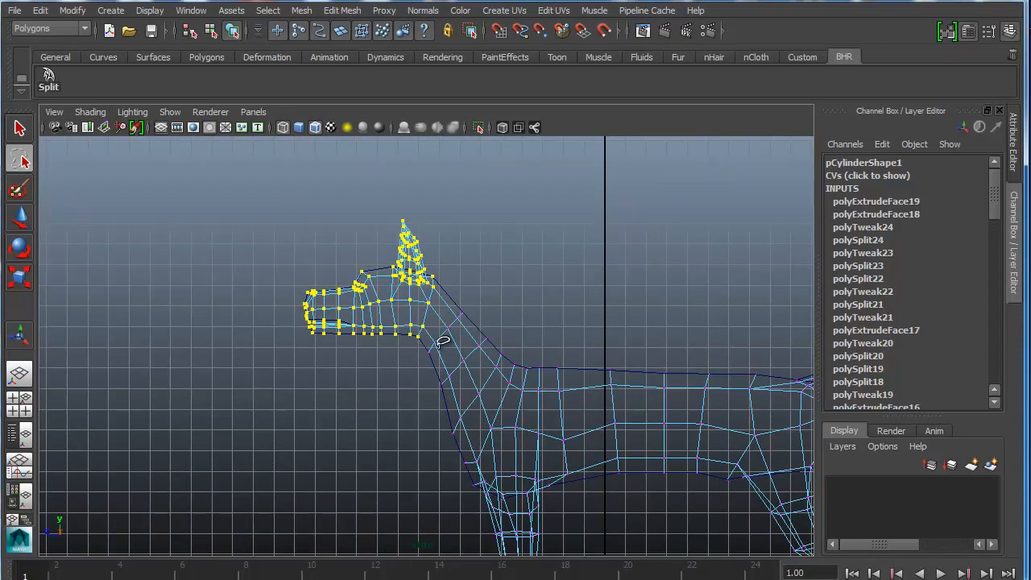
key(w)
drag(364, 280, 368, 283)
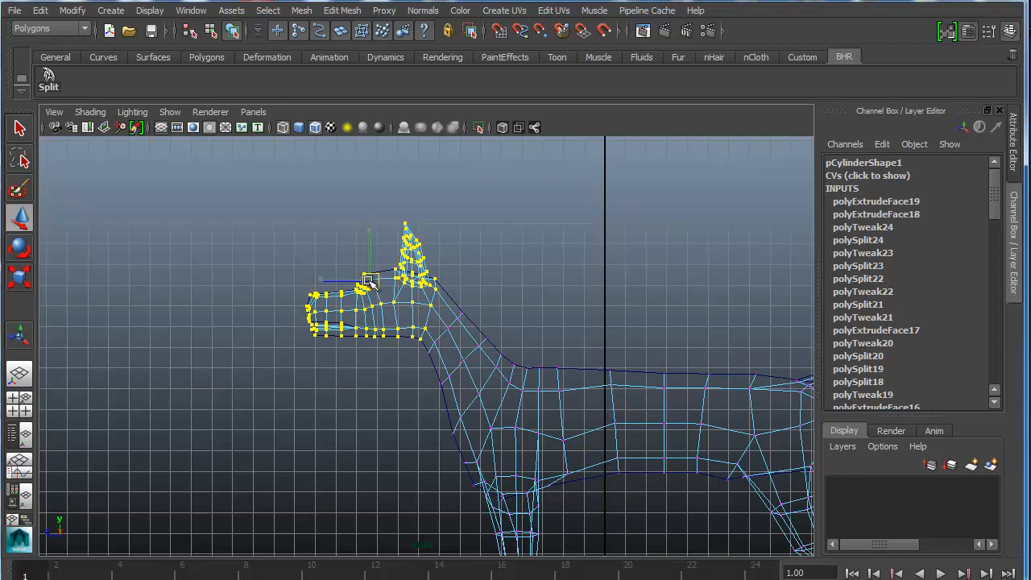
Reposition individual vertices along the back, middle and throat of the neck in the side view to refine its shape
scroll(483, 338, up, 5)
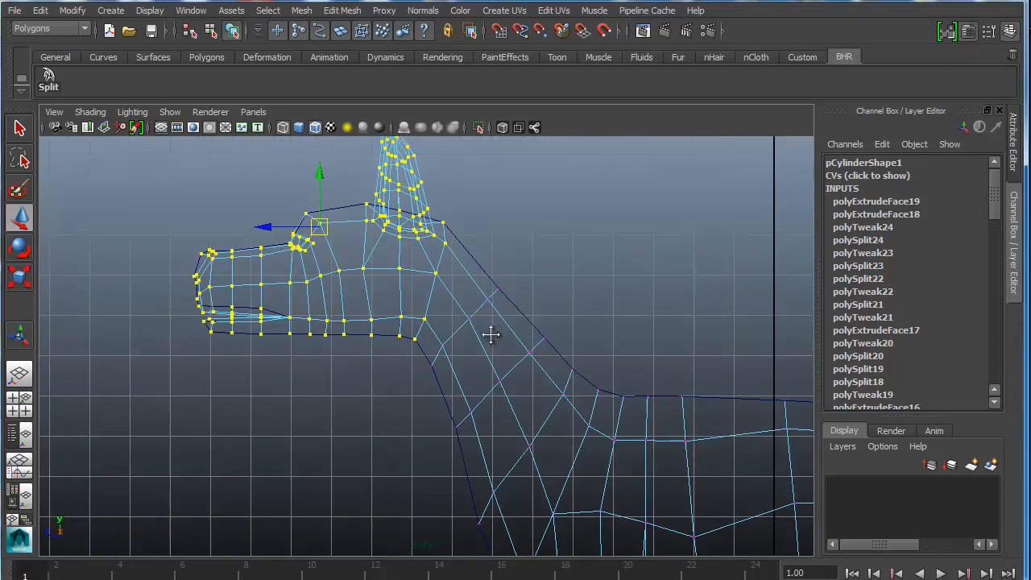
drag(524, 324, 492, 334)
drag(489, 398, 465, 368)
alt+middle_drag(565, 385, 579, 349)
drag(530, 389, 501, 383)
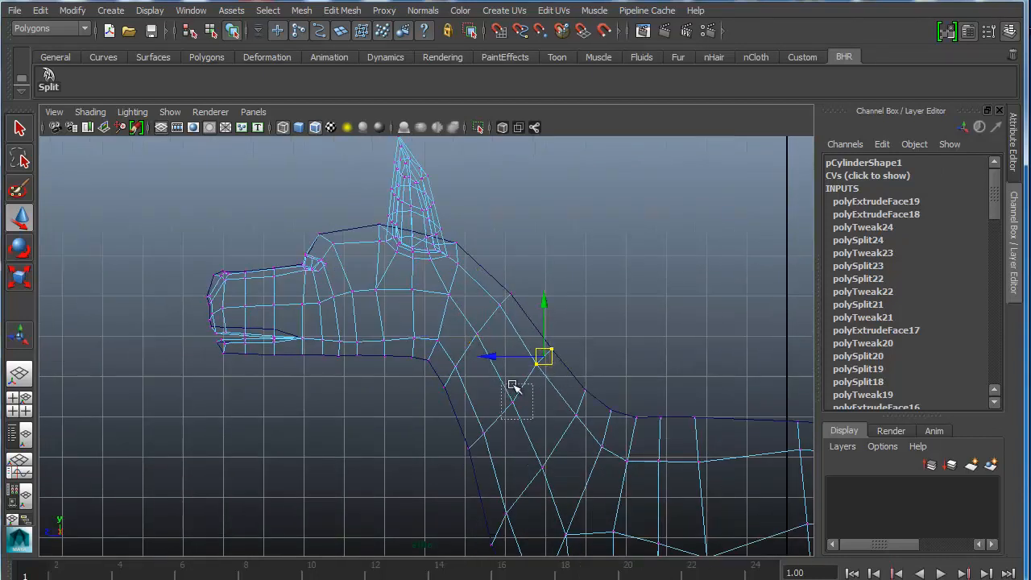
drag(475, 421, 473, 420)
drag(484, 434, 481, 431)
Return to object mode, select the original half of the dog and check the whole body in the perspective view
scroll(532, 432, down, 3)
alt+middle_drag(510, 381, 567, 339)
scroll(655, 322, down, 3)
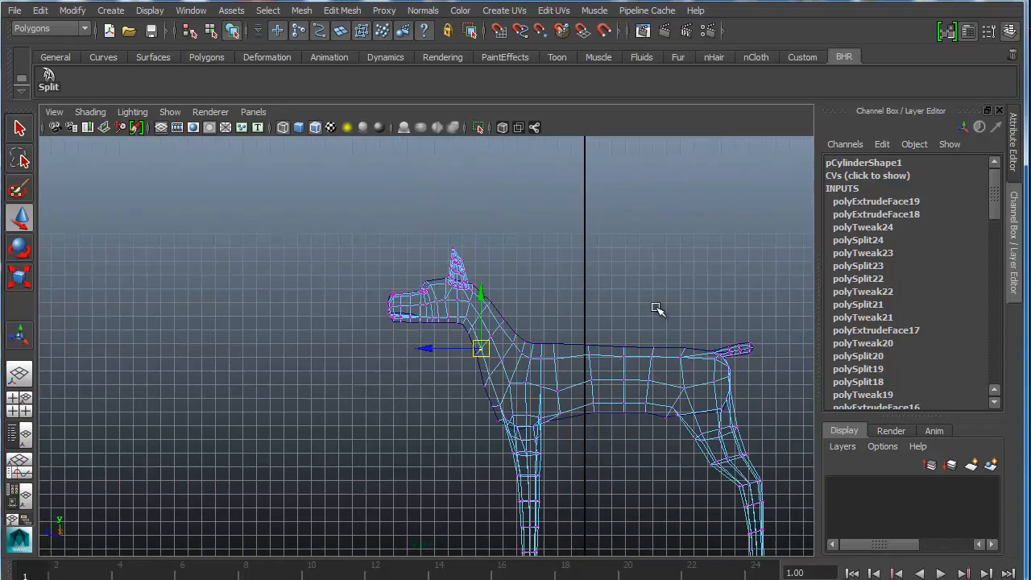
key(space)
key(space)
alt+drag(626, 299, 429, 351)
right_drag(512, 327, 573, 311)
click(570, 315)
mouse_move(545, 350)
alt+mouse_down()
mouse_move(479, 315)
mouse_move(465, 333)
mouse_move(534, 336)
alt+mouse_up()
alt+right_drag(534, 335, 558, 383)
alt+middle_drag(558, 382, 536, 320)
alt+drag(537, 319, 505, 348)
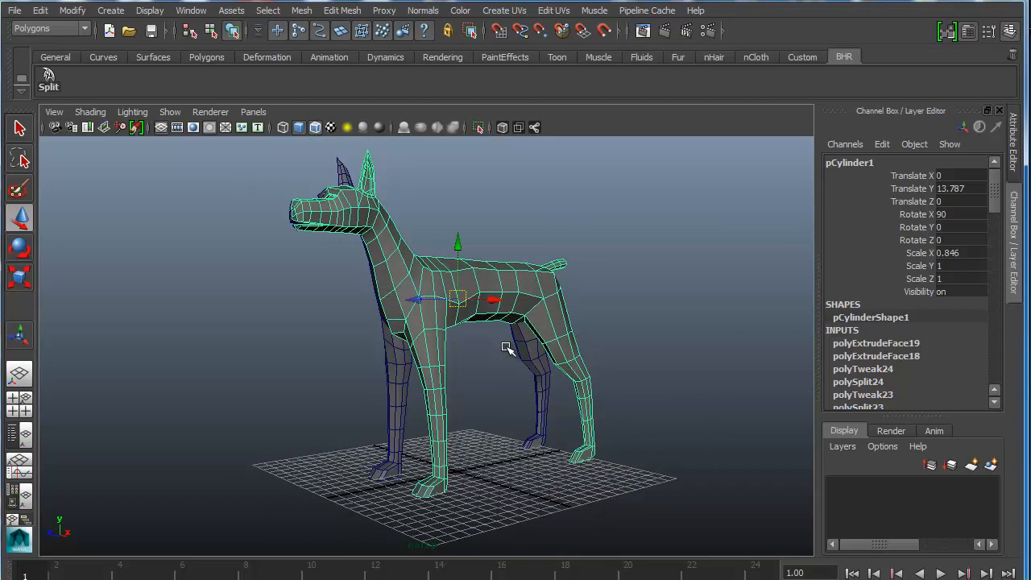